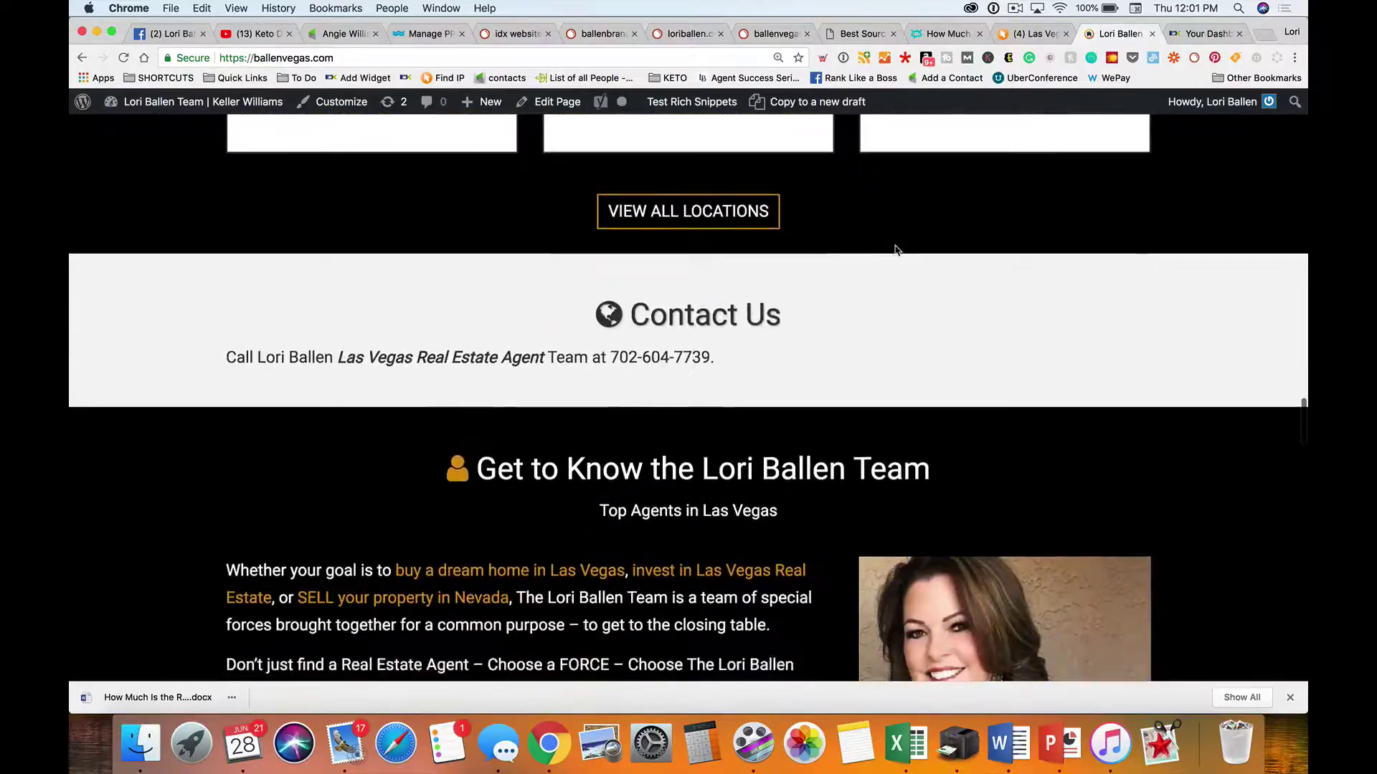
Look through the ballenvegas.com homepage, from the home search area and listings down to the team and featured articles sections
{"action": "scroll", "coordinate": [895, 251], "scroll_direction": "up", "scroll_amount": 20}
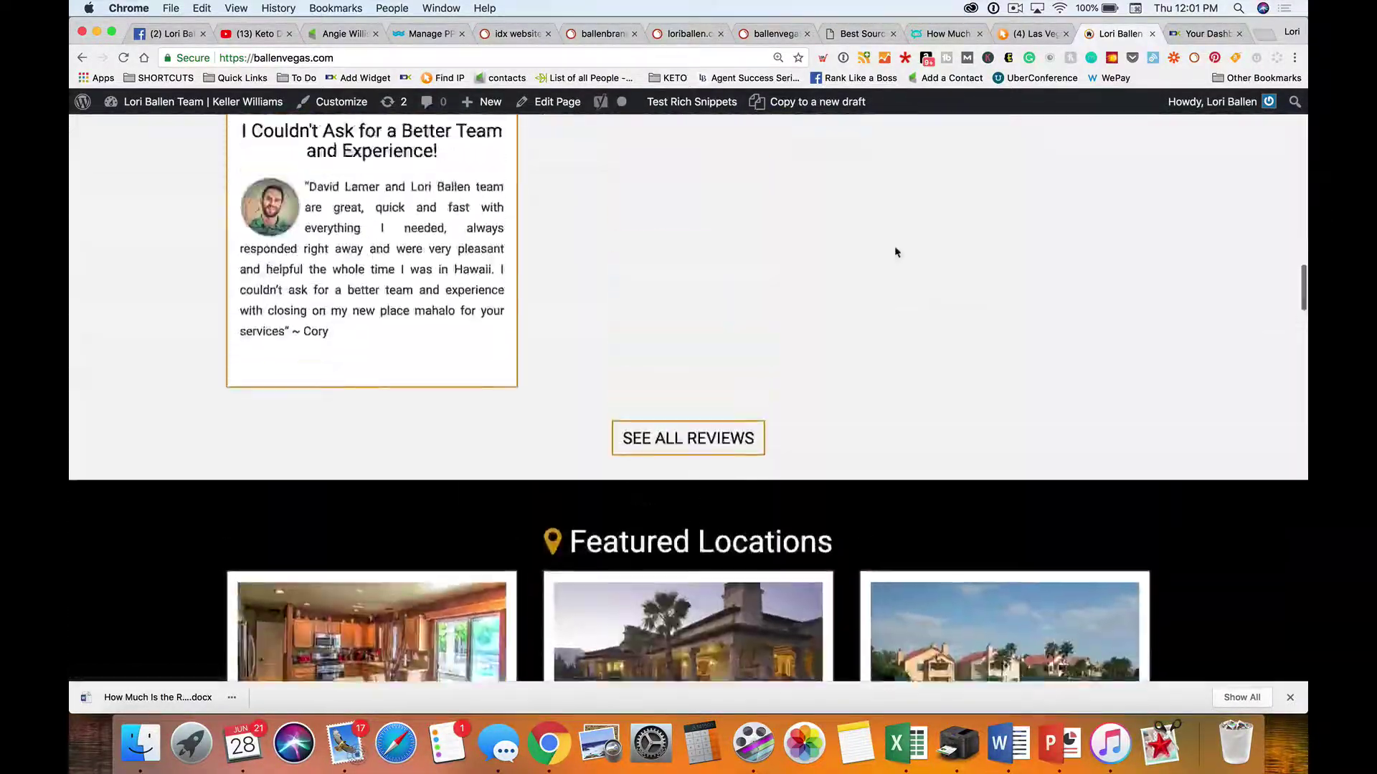
{"action": "scroll", "coordinate": [895, 251], "scroll_direction": "down", "scroll_amount": 12}
{"action": "scroll", "coordinate": [894, 252], "scroll_direction": "down", "scroll_amount": 8}
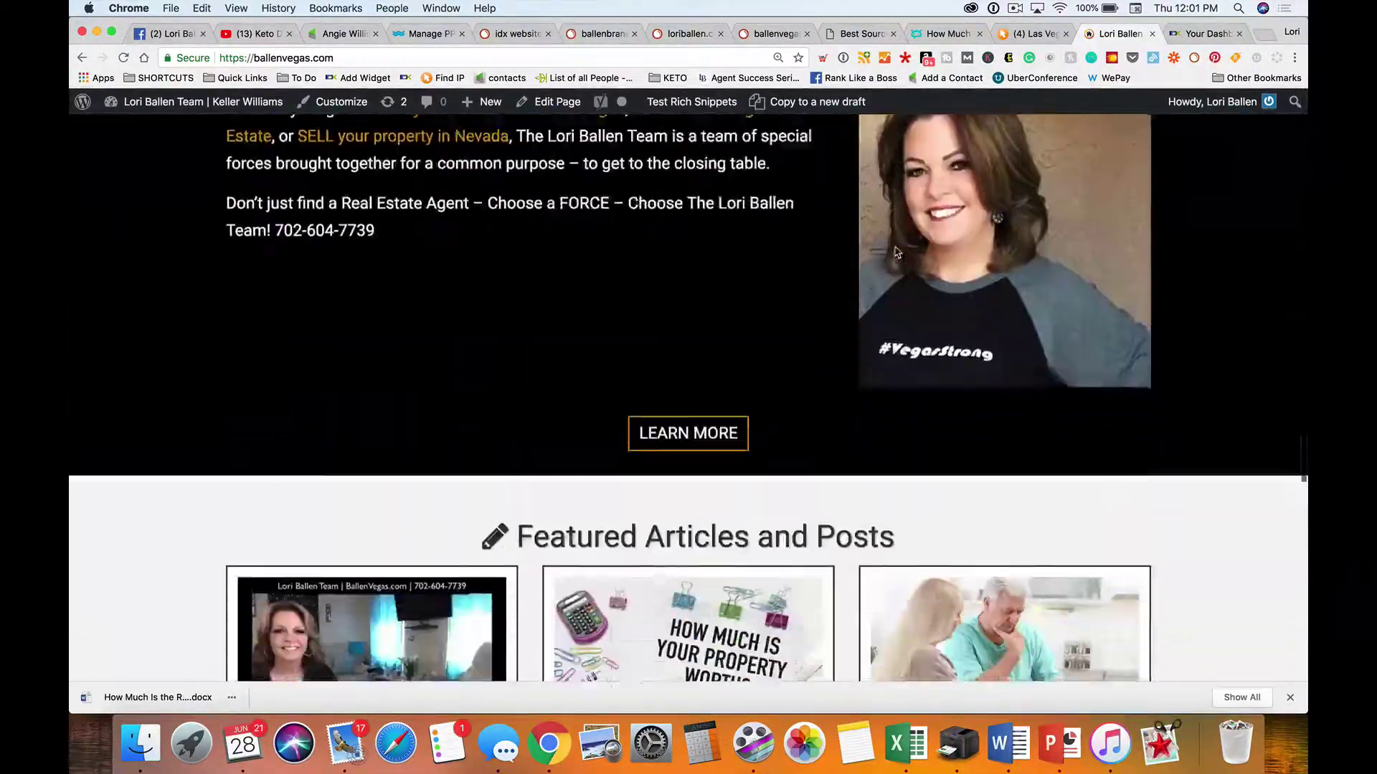
{"action": "scroll", "coordinate": [894, 252], "scroll_direction": "up", "scroll_amount": 2}
{"action": "scroll", "coordinate": [895, 252], "scroll_direction": "up", "scroll_amount": 15}
{"action": "scroll", "coordinate": [895, 252], "scroll_direction": "up", "scroll_amount": 10}
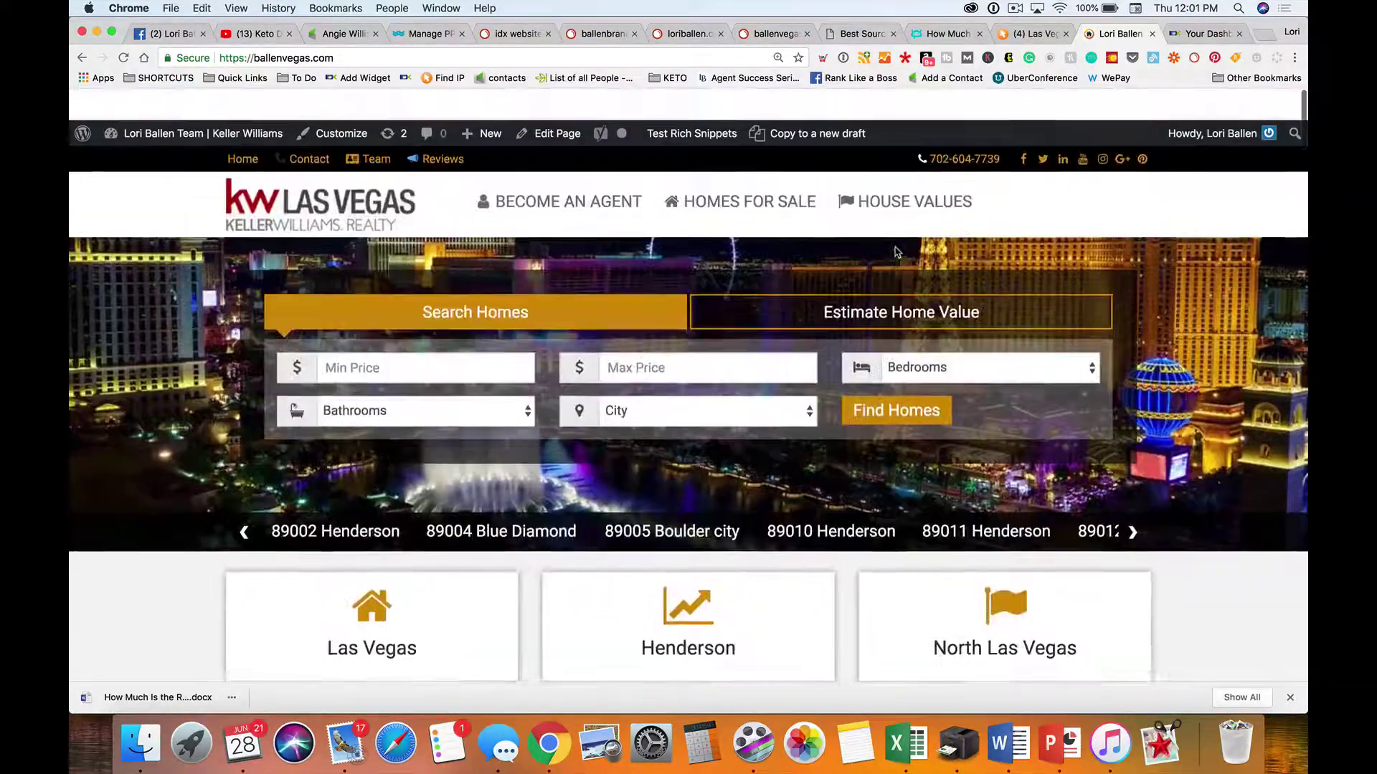
{"action": "scroll", "coordinate": [896, 252], "scroll_direction": "down", "scroll_amount": 1}
{"action": "scroll", "coordinate": [896, 253], "scroll_direction": "up", "scroll_amount": 1}
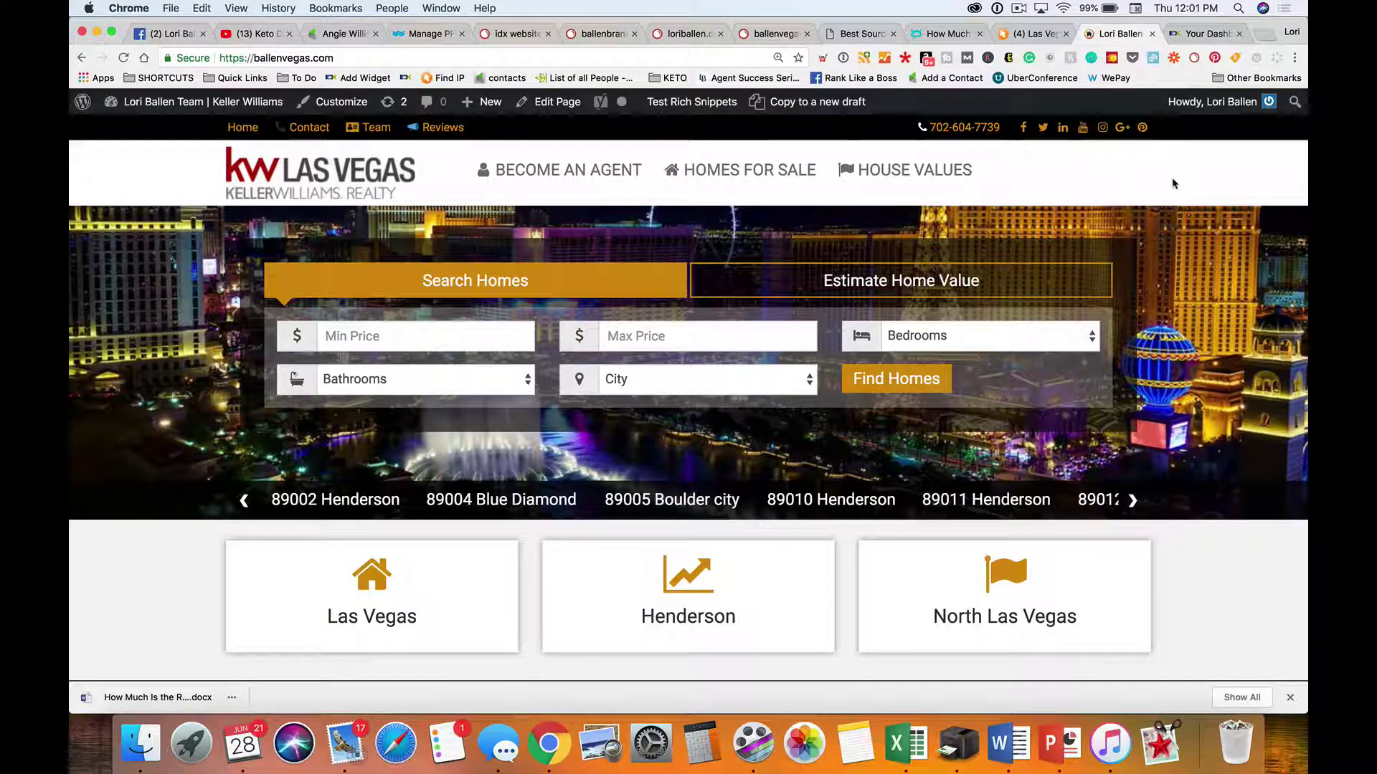
{"action": "scroll", "coordinate": [1176, 180], "scroll_direction": "down", "scroll_amount": 5}
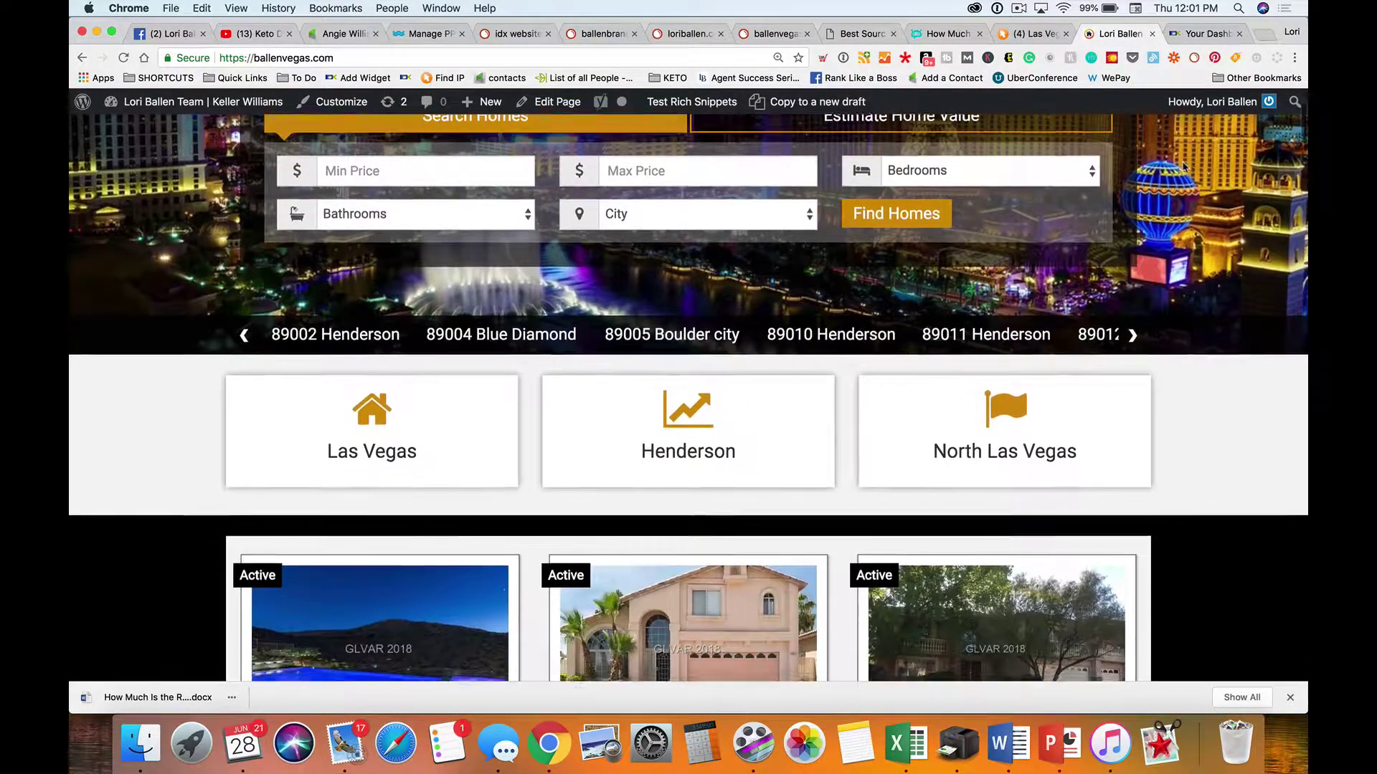
{"action": "scroll", "coordinate": [1183, 167], "scroll_direction": "down", "scroll_amount": 4}
{"action": "scroll", "coordinate": [1184, 166], "scroll_direction": "up", "scroll_amount": 6}
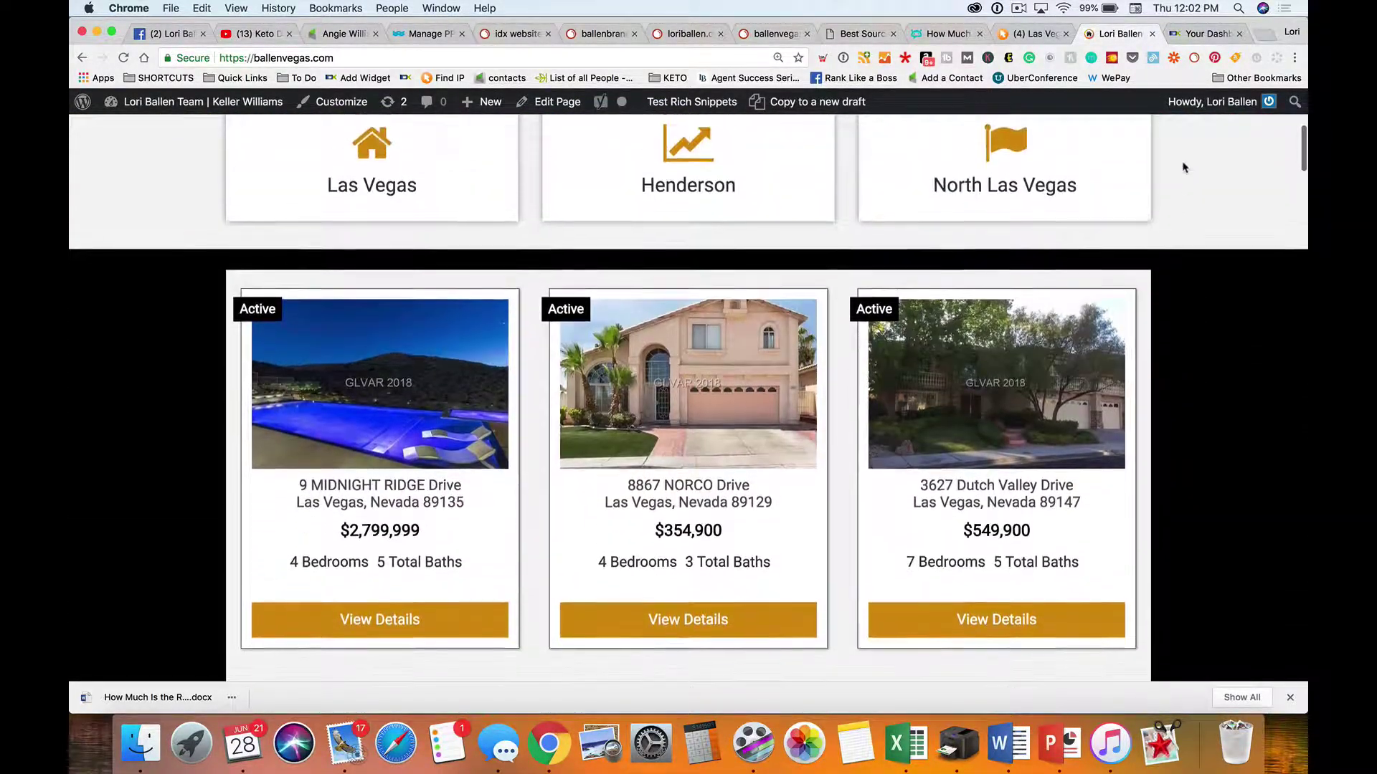
{"action": "scroll", "coordinate": [1183, 167], "scroll_direction": "up", "scroll_amount": 2}
{"action": "scroll", "coordinate": [1183, 167], "scroll_direction": "down", "scroll_amount": 2}
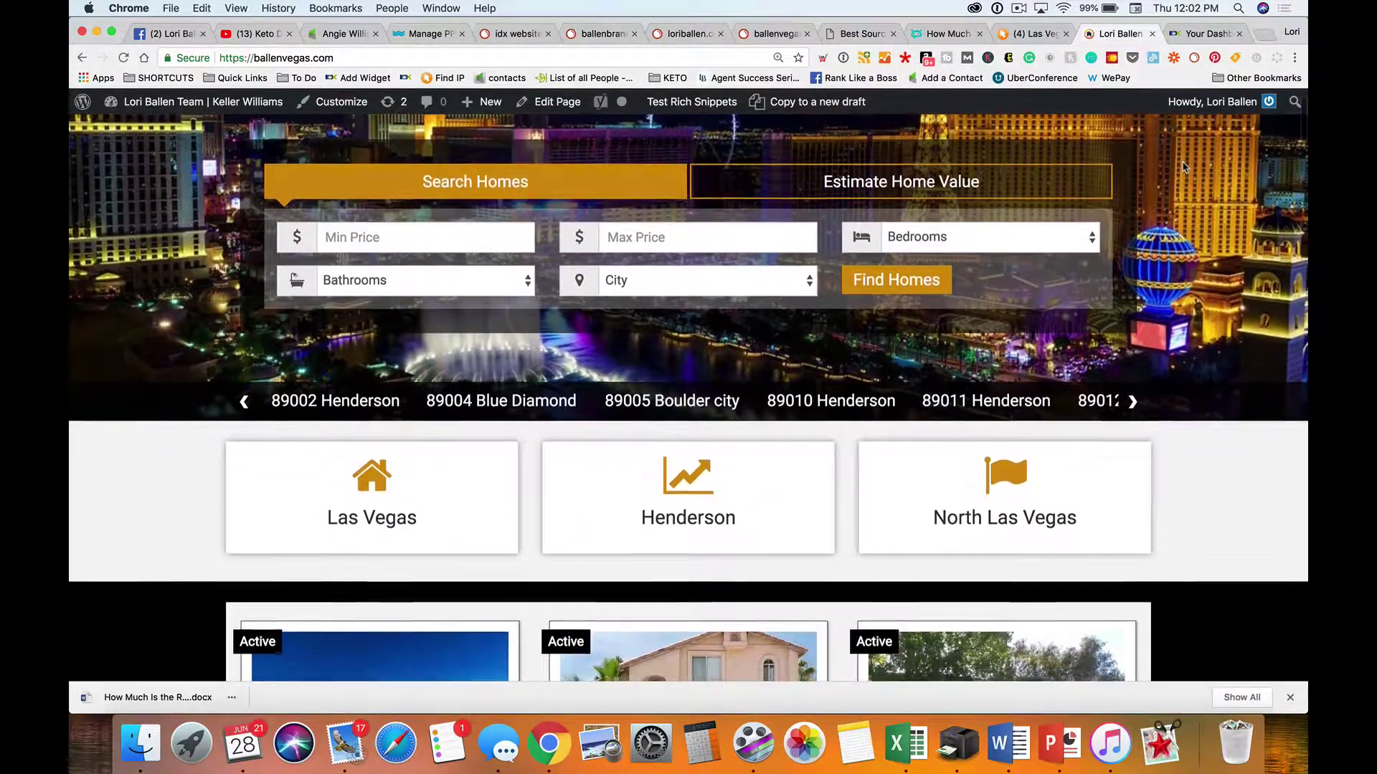
{"action": "scroll", "coordinate": [1183, 166], "scroll_direction": "down", "scroll_amount": 1}
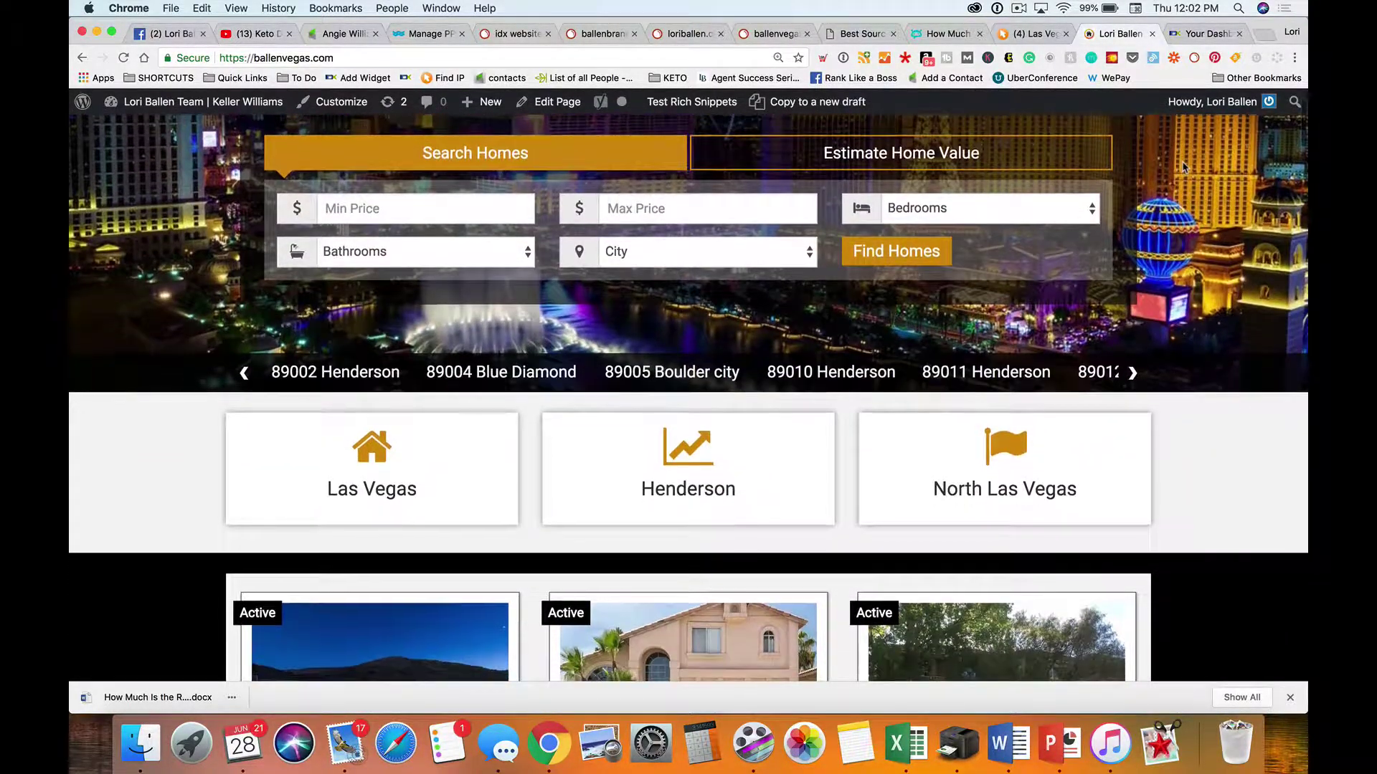
{"action": "scroll", "coordinate": [1183, 167], "scroll_direction": "up", "scroll_amount": 1}
{"action": "scroll", "coordinate": [1183, 166], "scroll_direction": "down", "scroll_amount": 1}
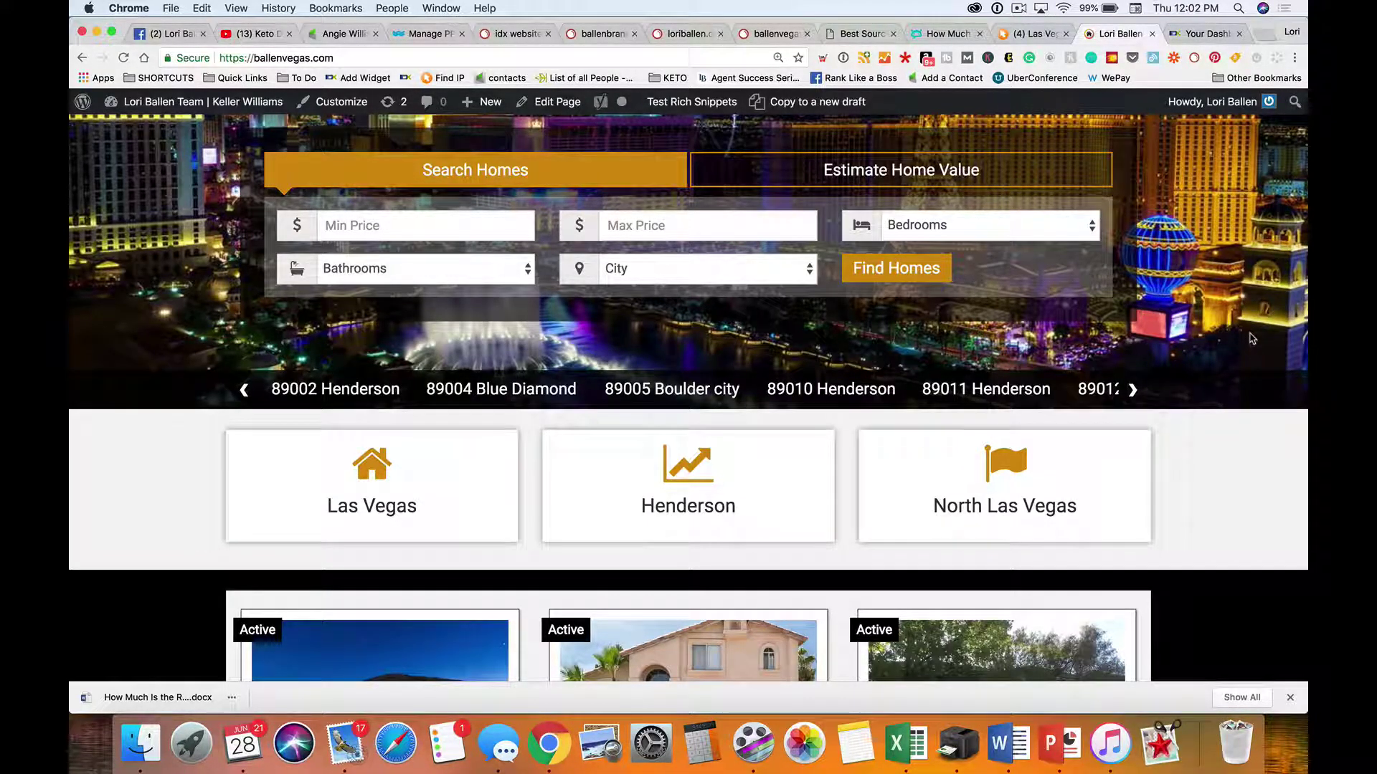
{"action": "scroll", "coordinate": [1252, 339], "scroll_direction": "down", "scroll_amount": 5}
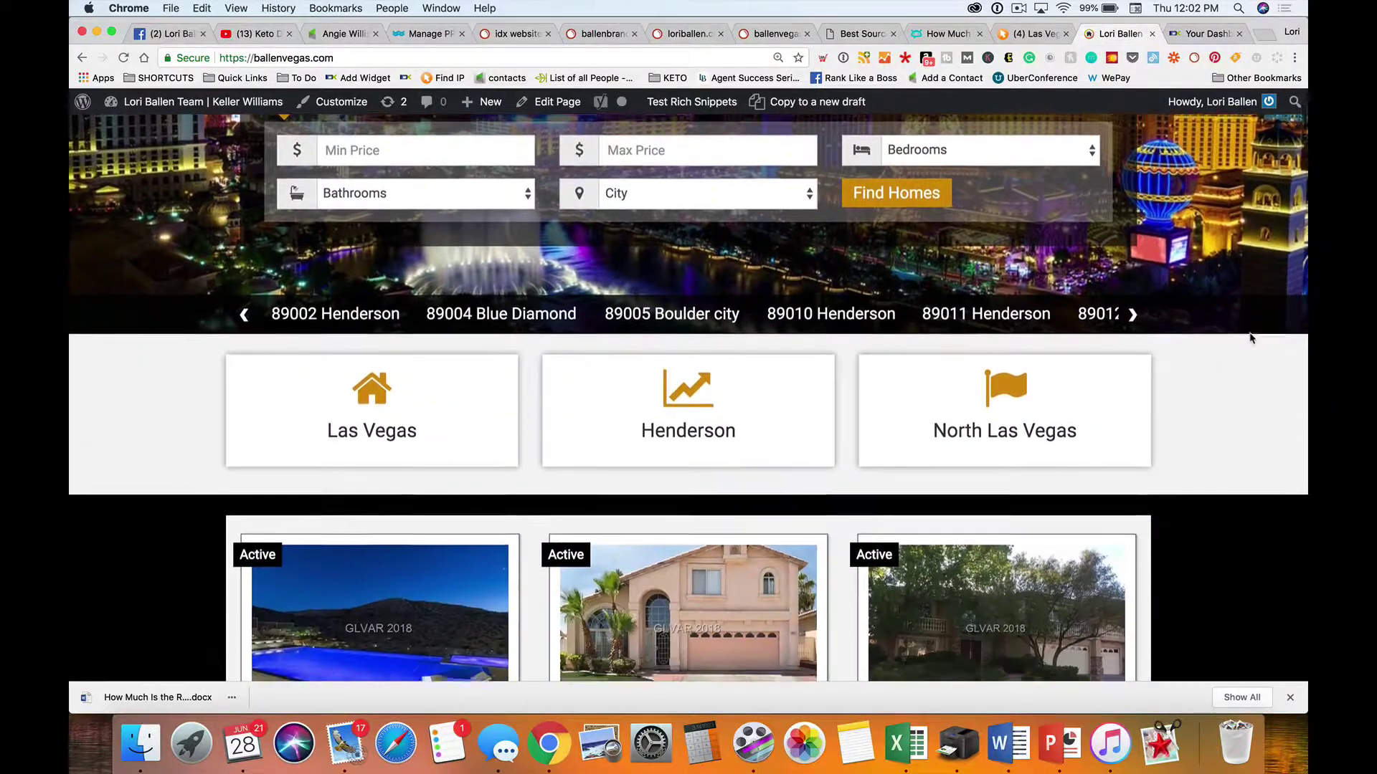
{"action": "scroll", "coordinate": [1251, 338], "scroll_direction": "down", "scroll_amount": 3}
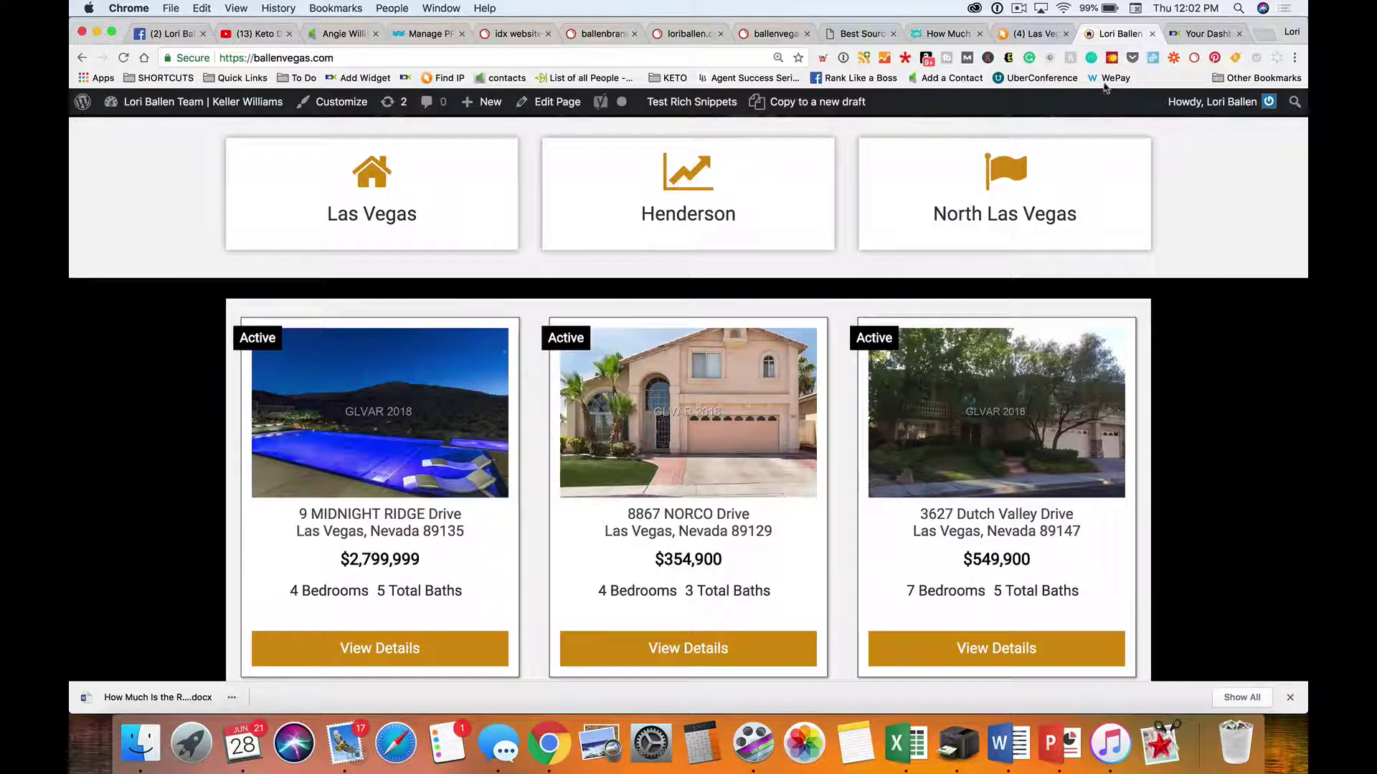
Switch to Clicky and look over the list of newest unique searches for the Las Vegas site
{"action": "left_click", "coordinate": [1025, 34]}
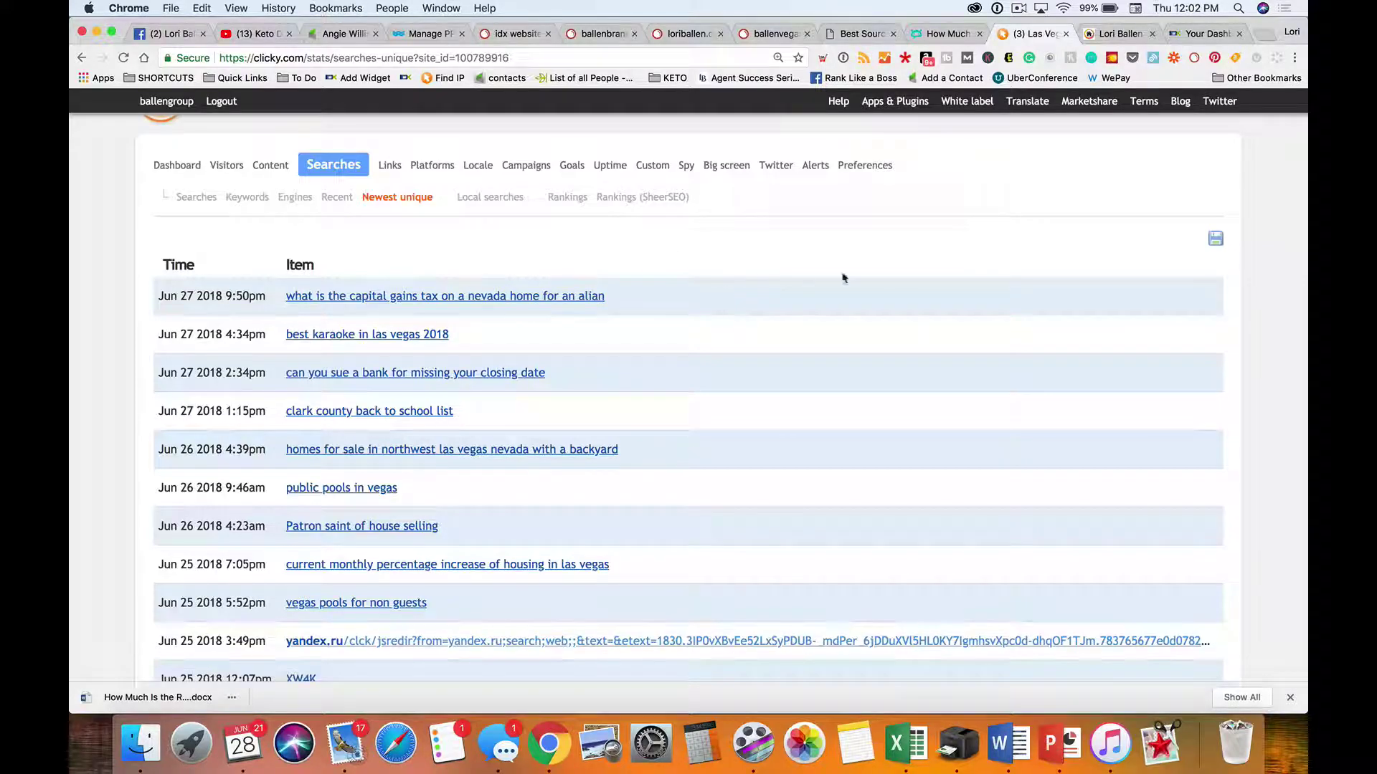
{"action": "scroll", "coordinate": [930, 327], "scroll_direction": "up", "scroll_amount": 1}
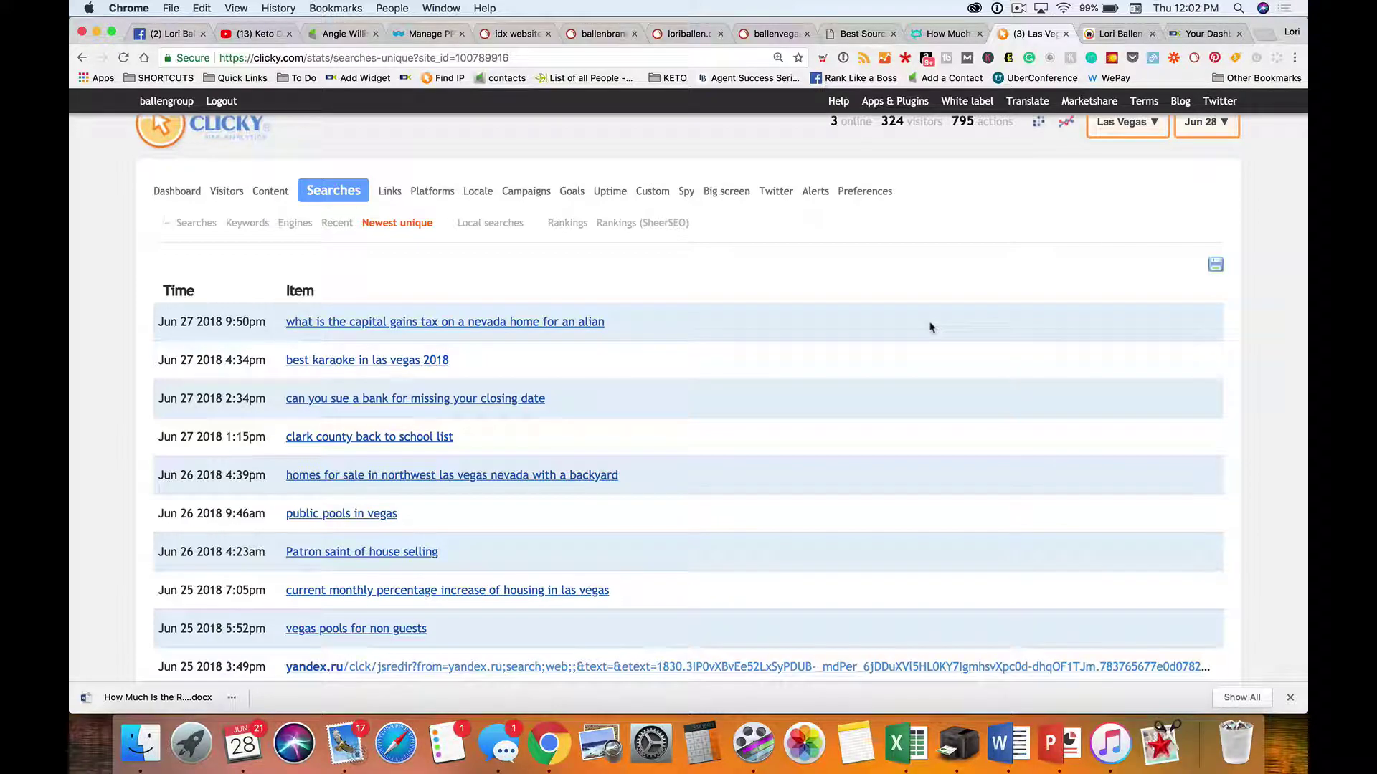
{"action": "scroll", "coordinate": [930, 327], "scroll_direction": "down", "scroll_amount": 1}
{"action": "scroll", "coordinate": [930, 327], "scroll_direction": "down", "scroll_amount": 1}
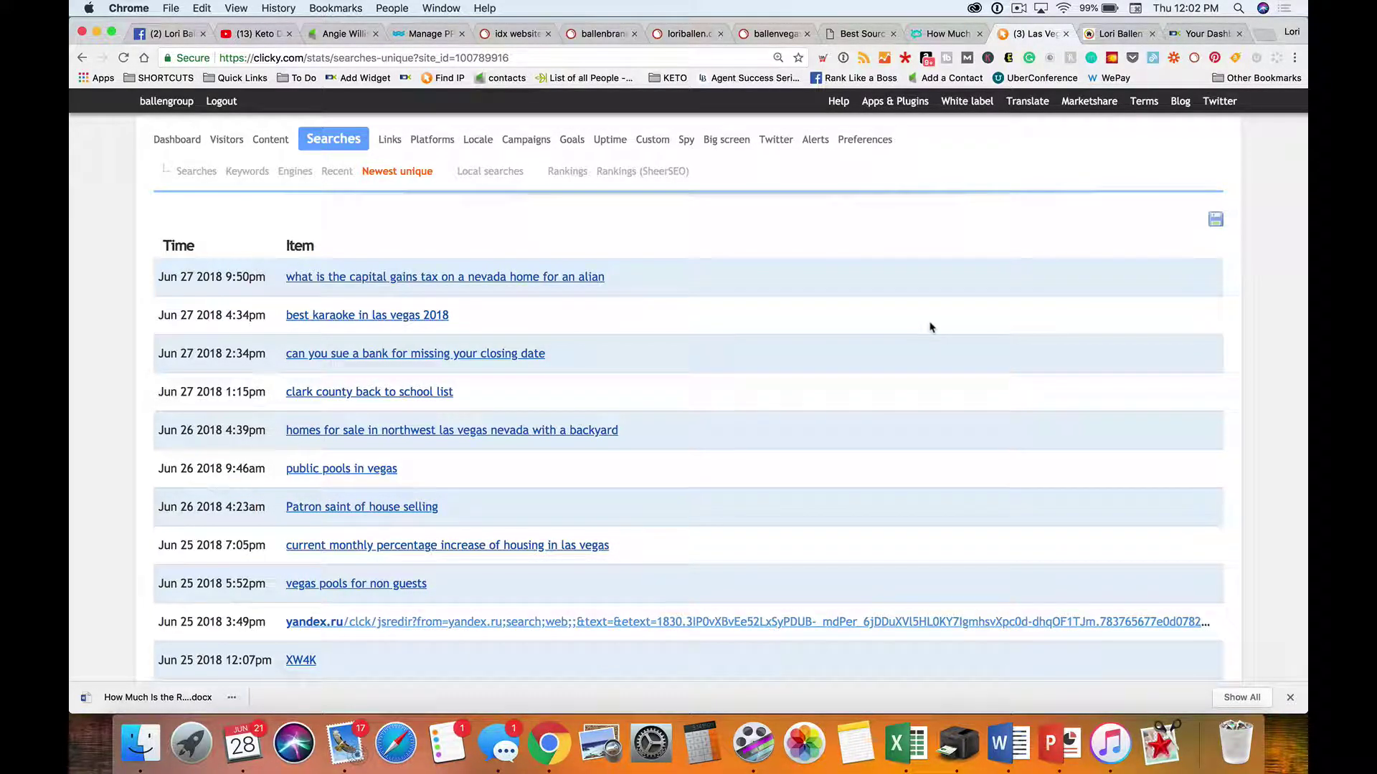
{"action": "scroll", "coordinate": [930, 327], "scroll_direction": "down", "scroll_amount": 1}
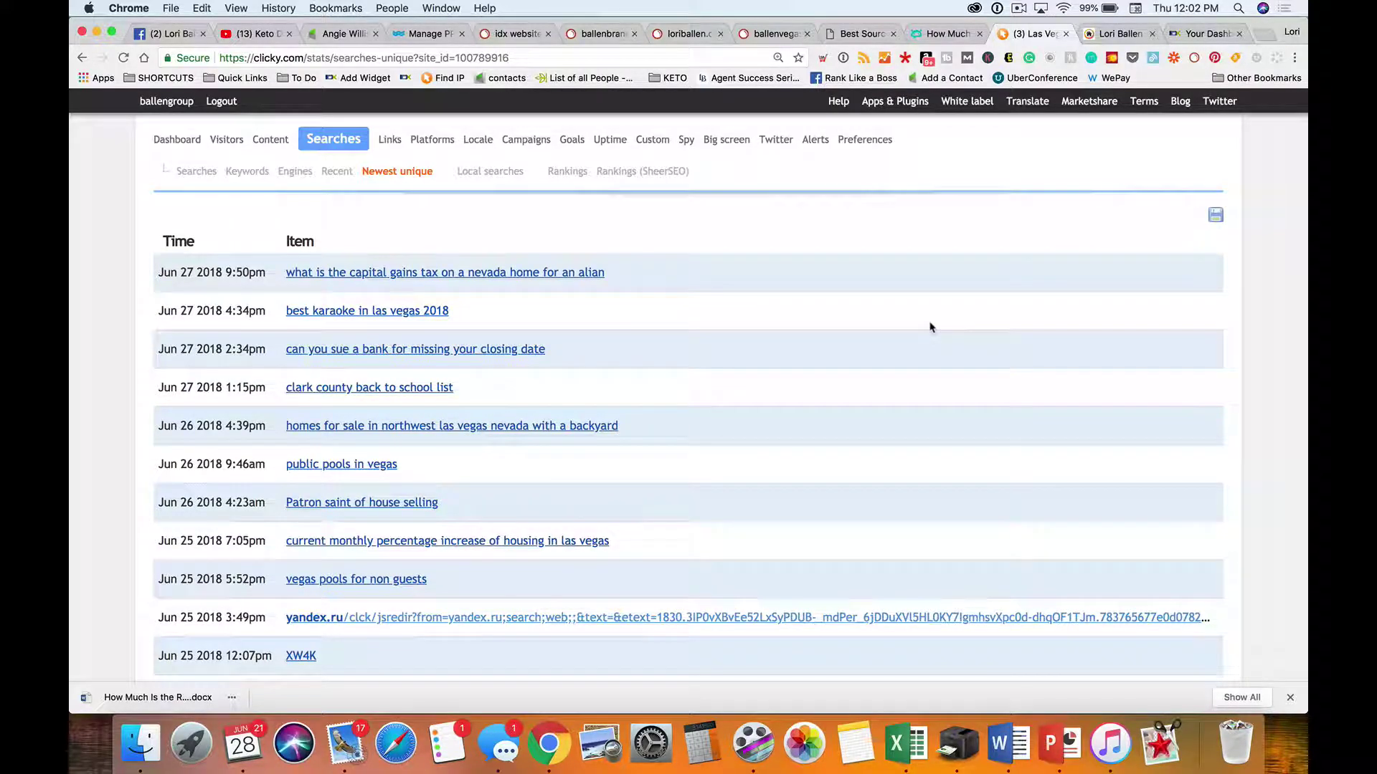
{"action": "scroll", "coordinate": [930, 327], "scroll_direction": "up", "scroll_amount": 3}
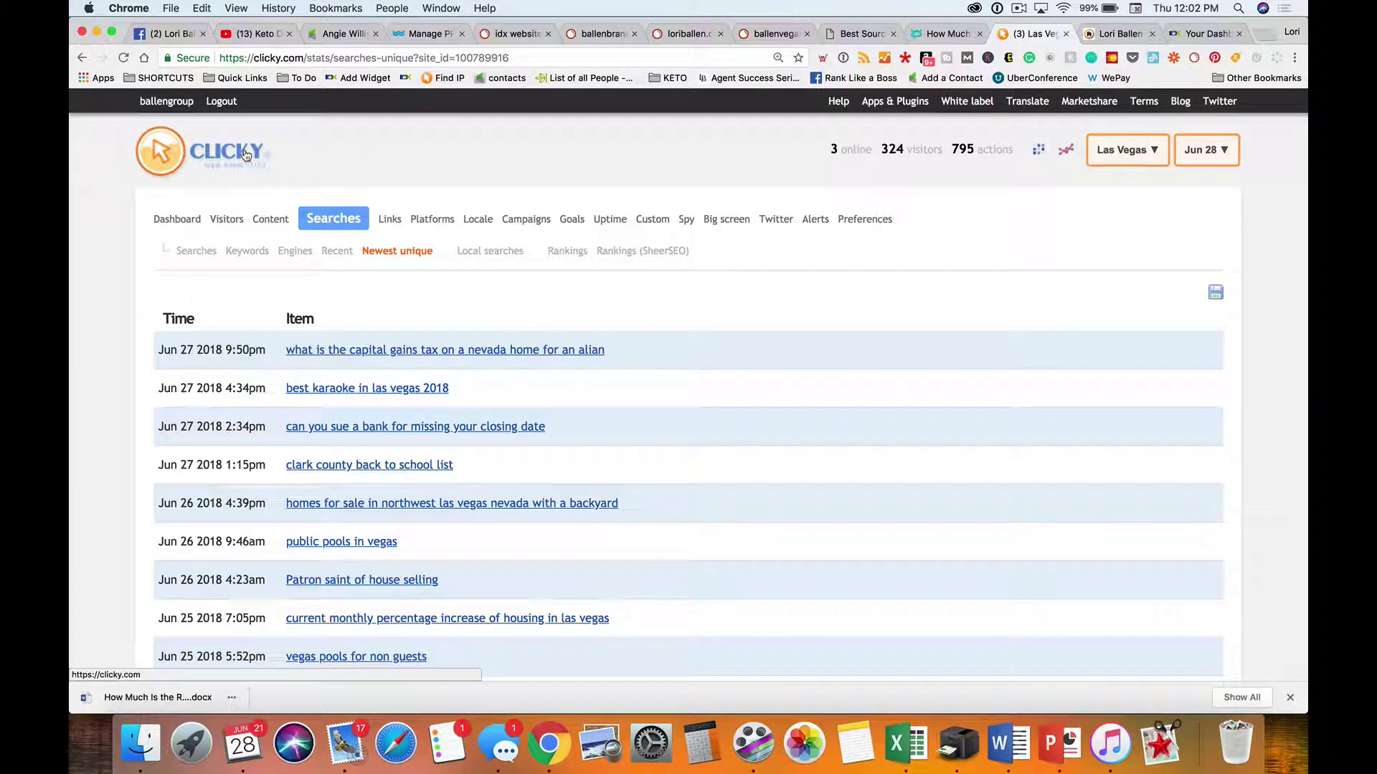
Go to the Clicky account home and open the Las Vegas site's dashboard to view its traffic overview
{"action": "left_click", "coordinate": [212, 153]}
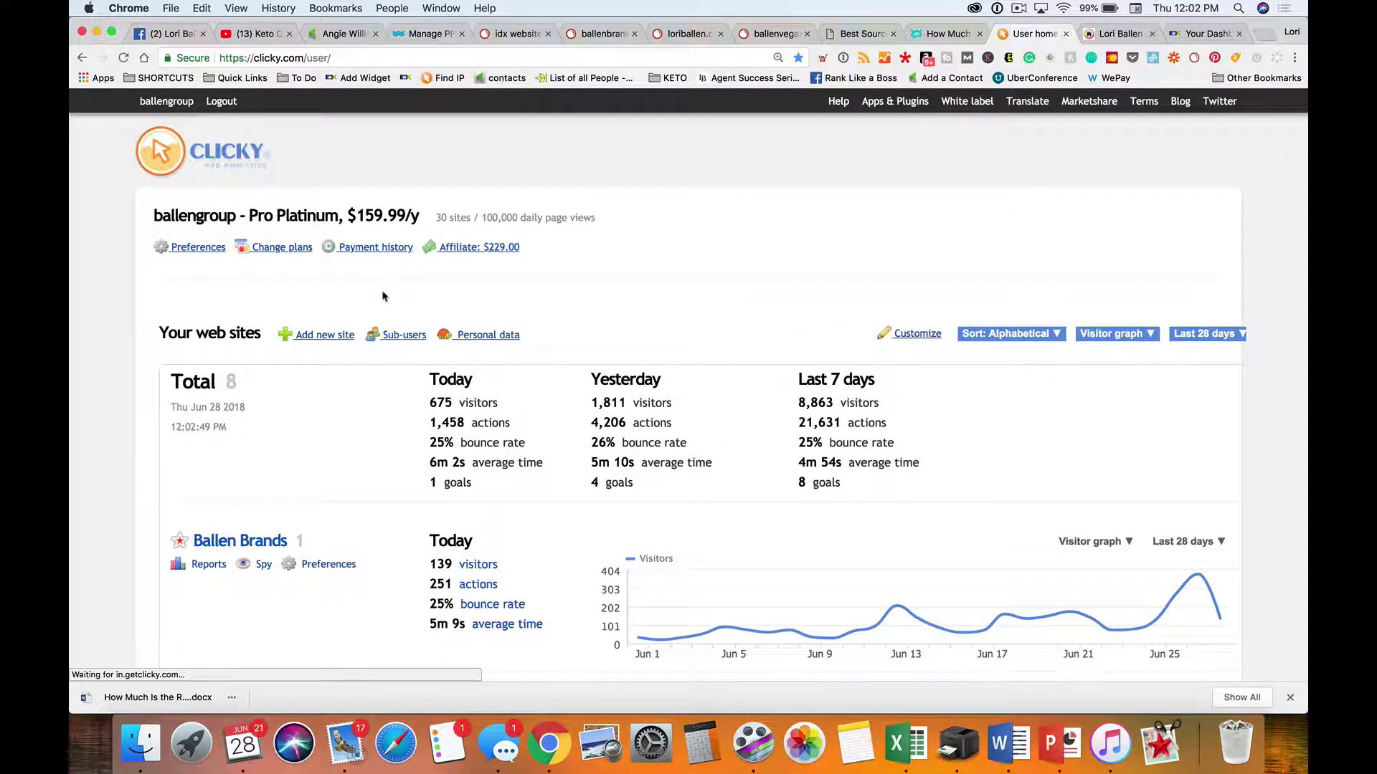
{"action": "scroll", "coordinate": [382, 296], "scroll_direction": "down", "scroll_amount": 10}
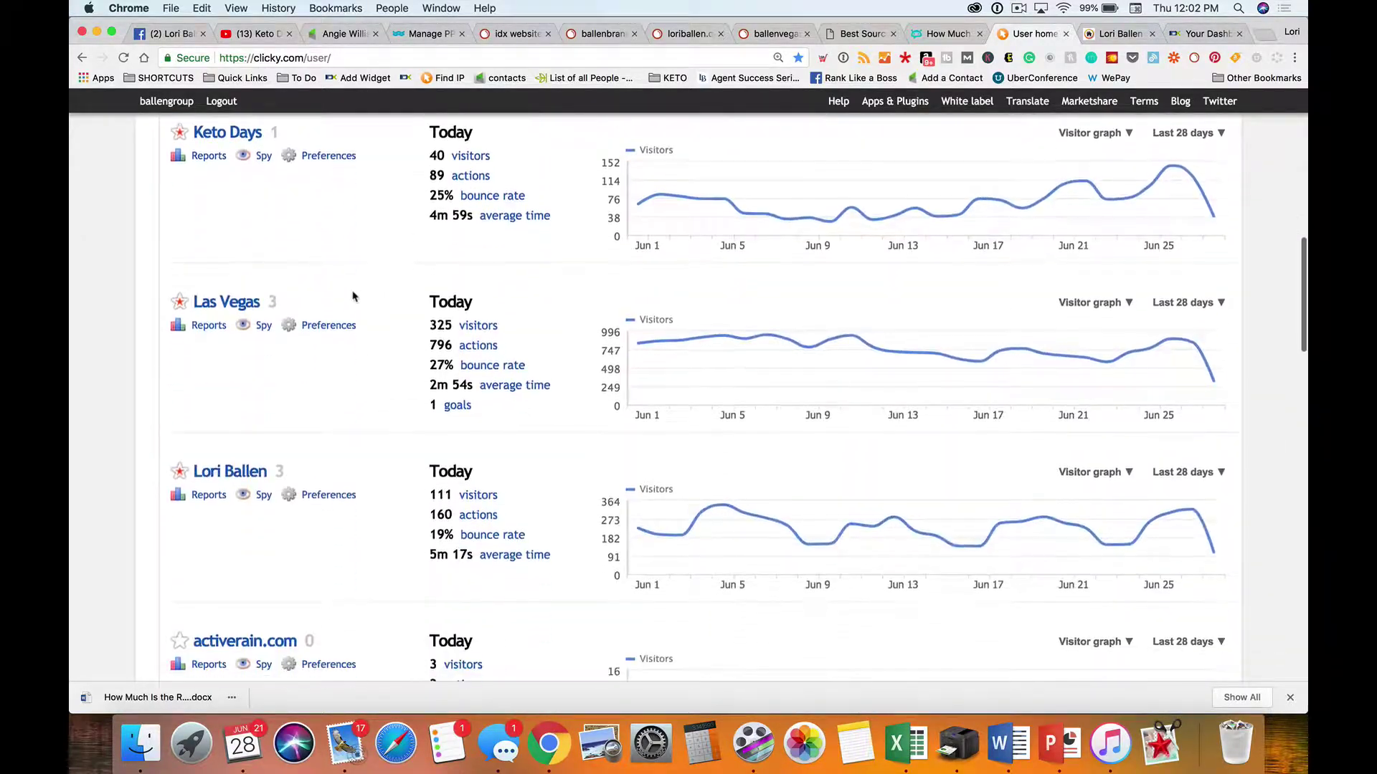
{"action": "left_click", "coordinate": [226, 302]}
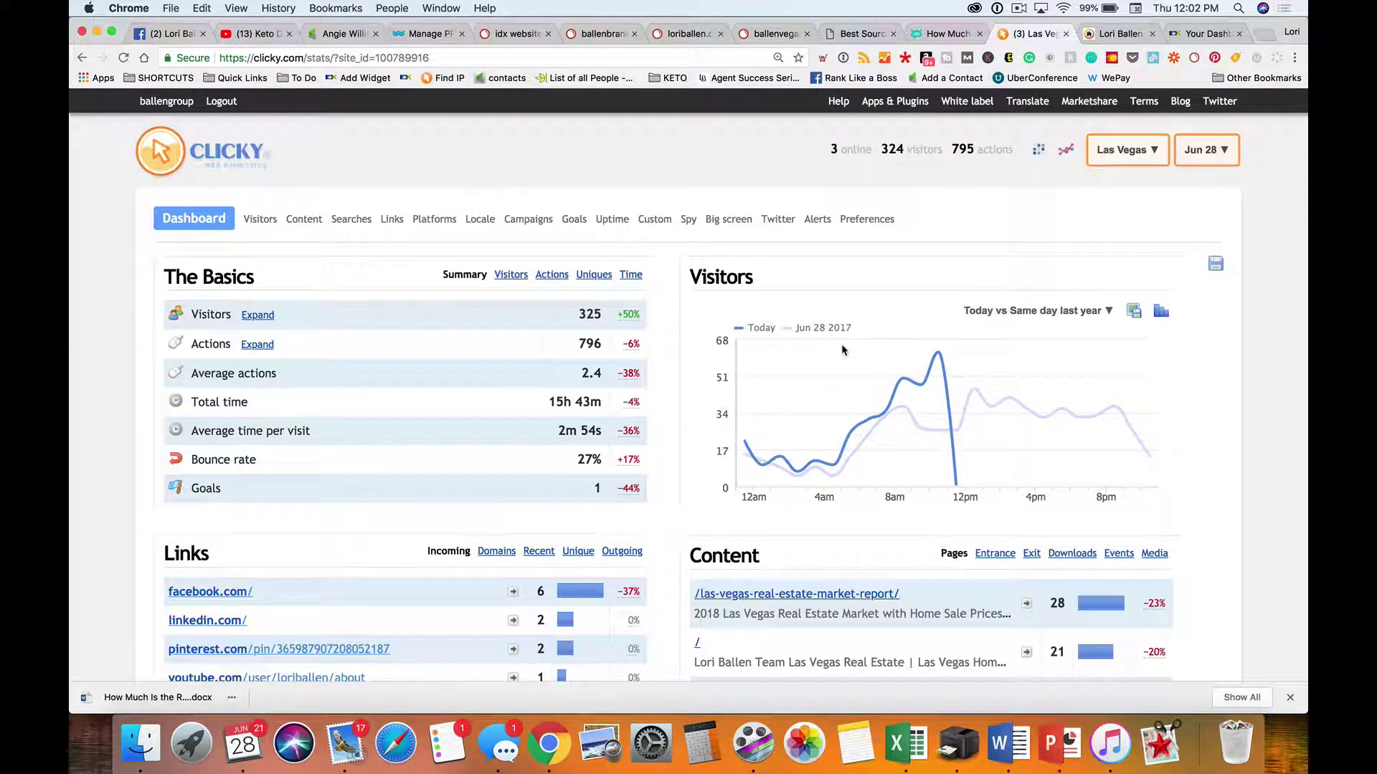
{"action": "scroll", "coordinate": [645, 544], "scroll_direction": "down", "scroll_amount": 1}
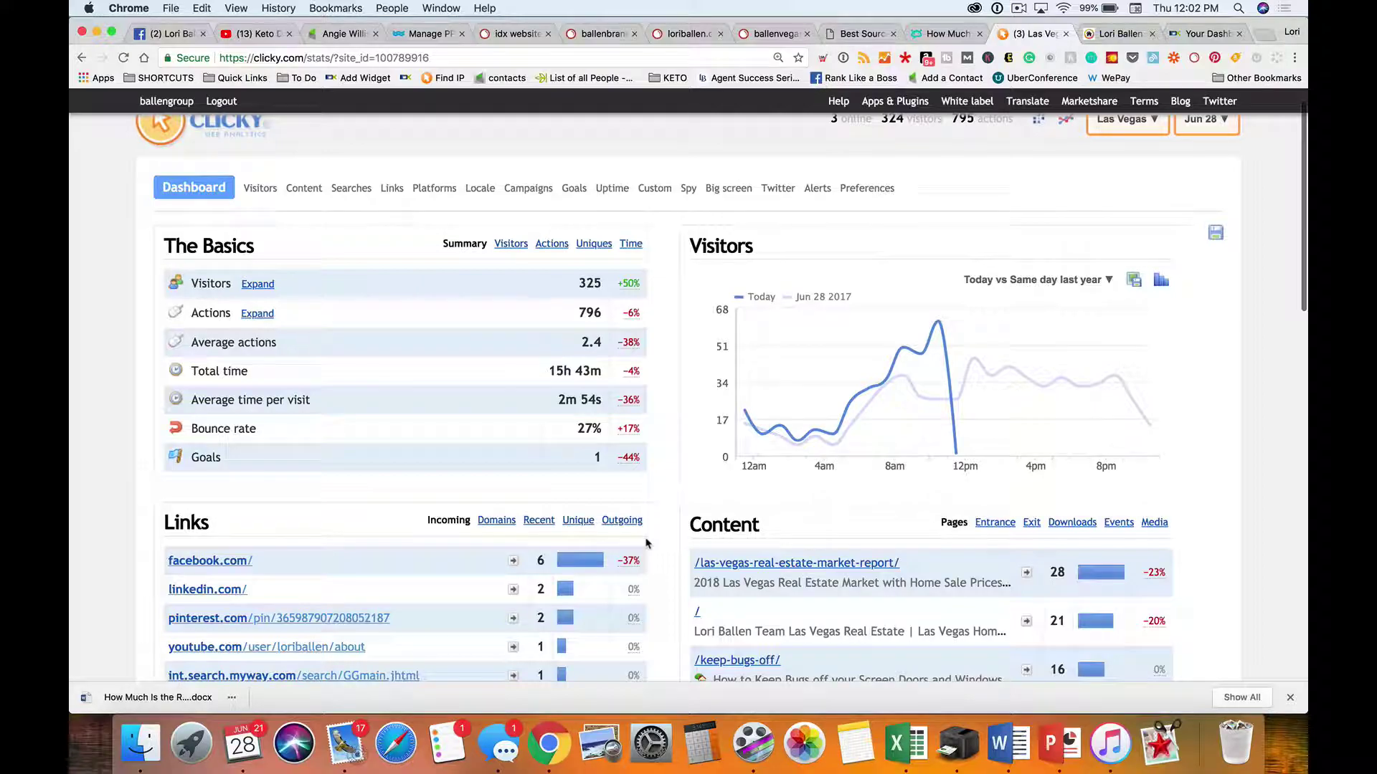
{"action": "scroll", "coordinate": [646, 543], "scroll_direction": "up", "scroll_amount": 1}
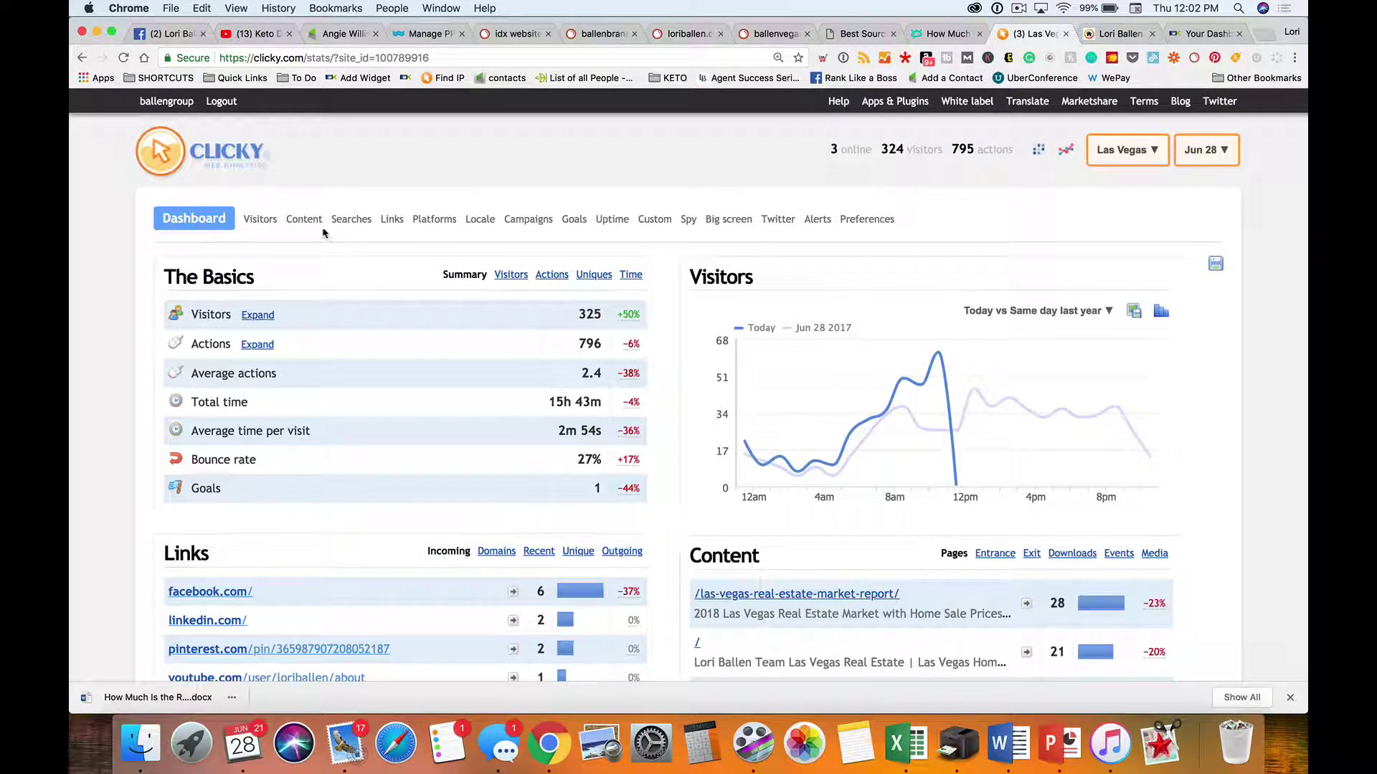
Open the newest unique searches report for the Las Vegas site and read down the recent search phrases
{"action": "left_click", "coordinate": [355, 222]}
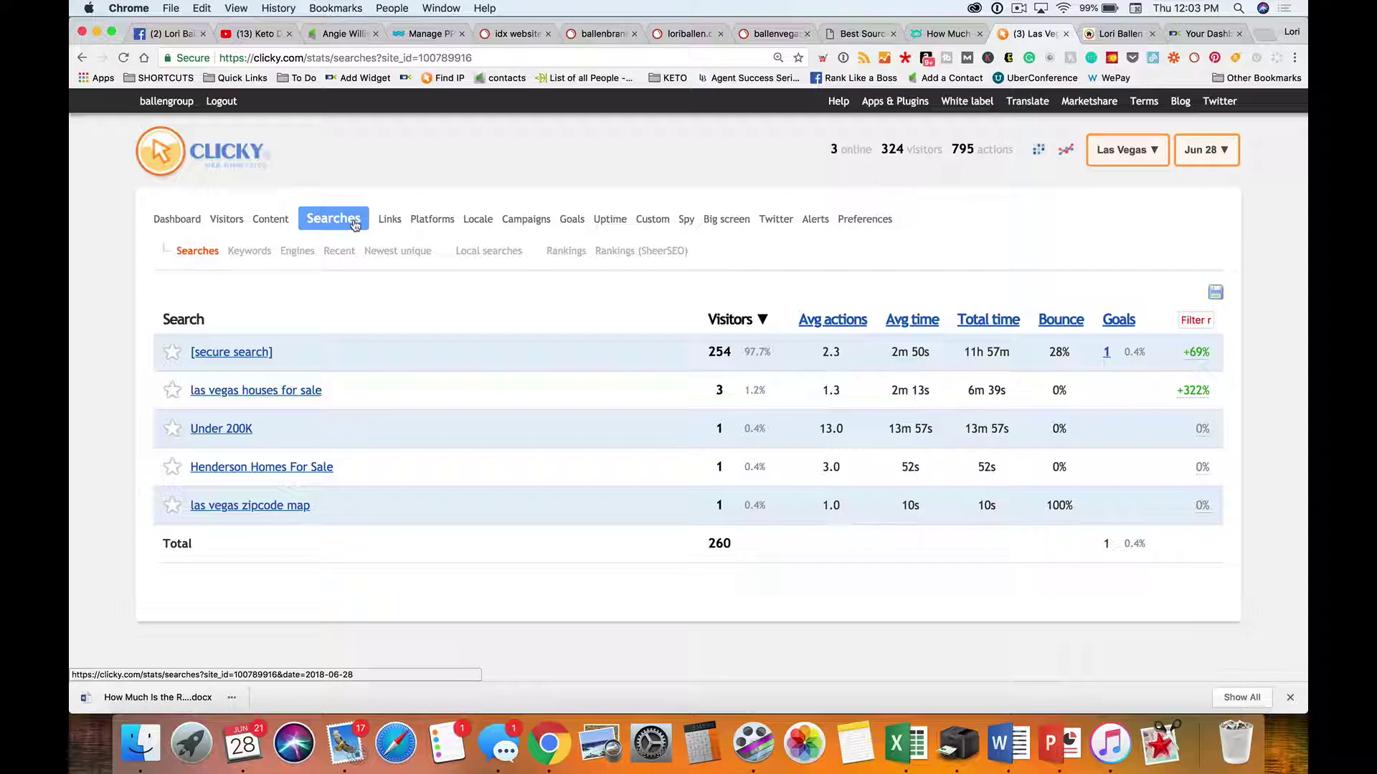
{"action": "left_click", "coordinate": [407, 255]}
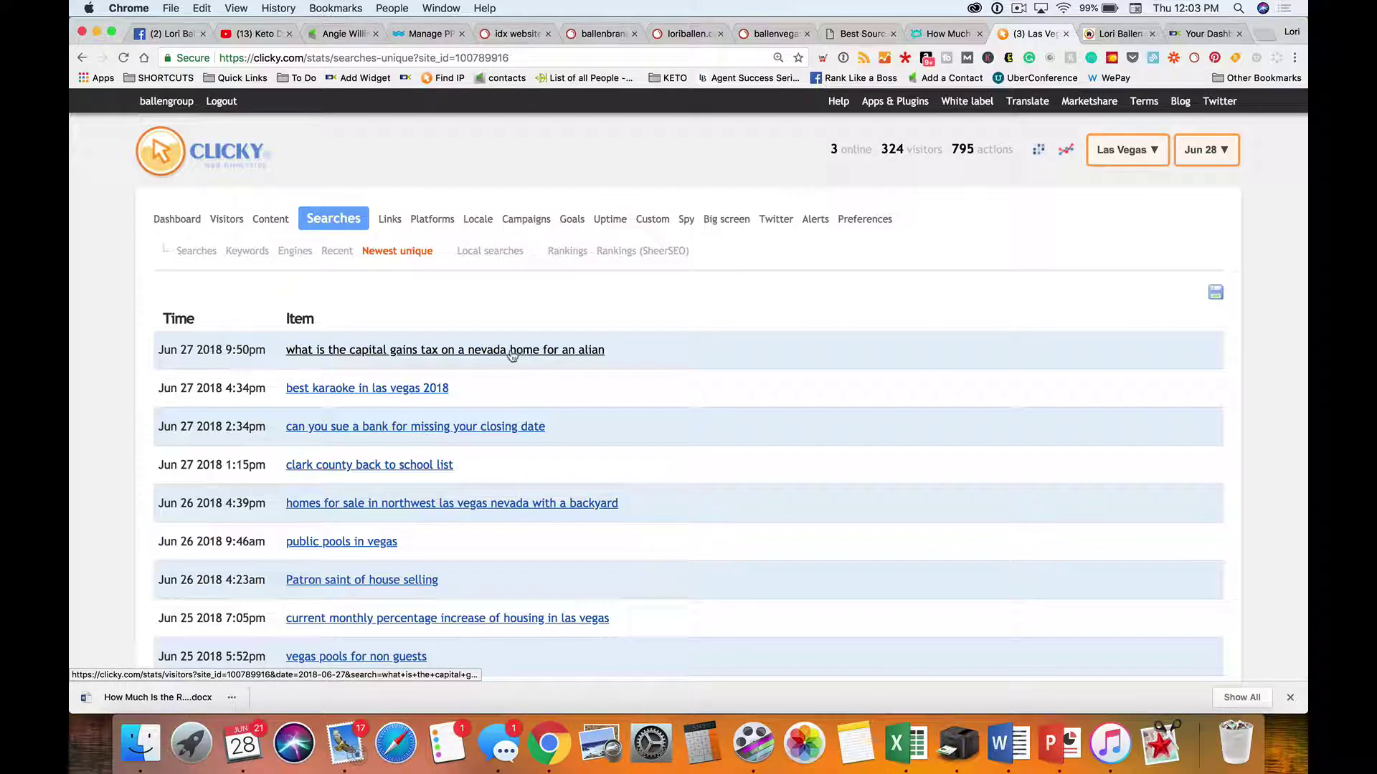
{"action": "scroll", "coordinate": [568, 363], "scroll_direction": "down", "scroll_amount": 2}
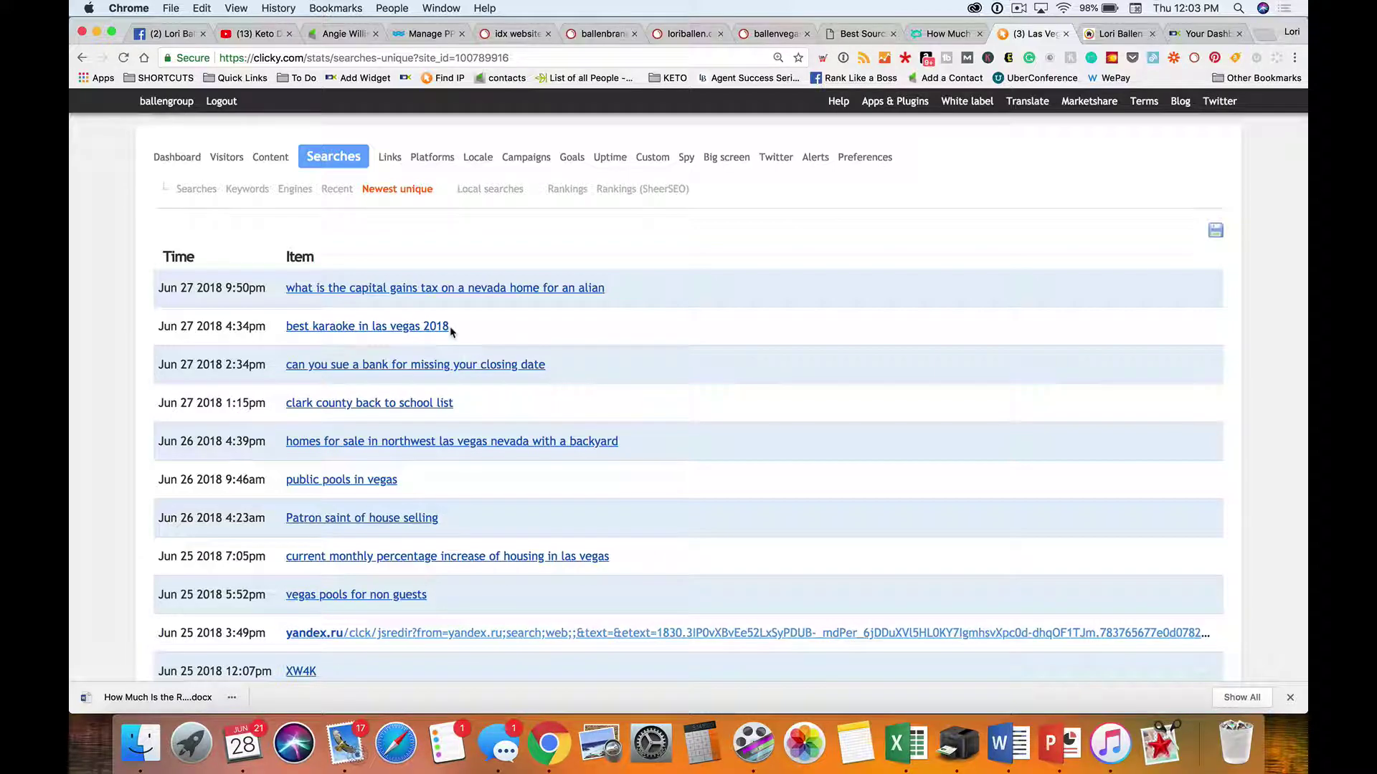
{"action": "scroll", "coordinate": [358, 333], "scroll_direction": "down", "scroll_amount": 2}
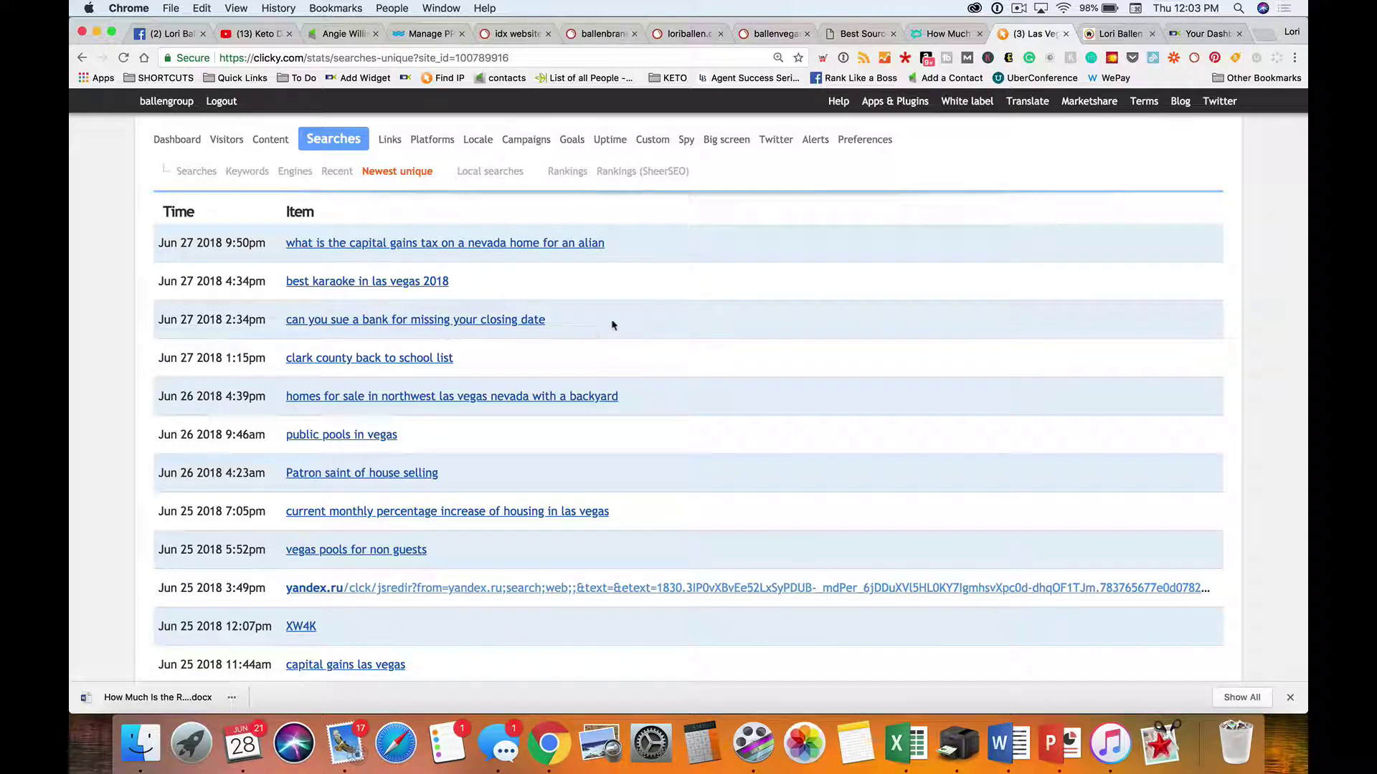
{"action": "scroll", "coordinate": [579, 324], "scroll_direction": "down", "scroll_amount": 2}
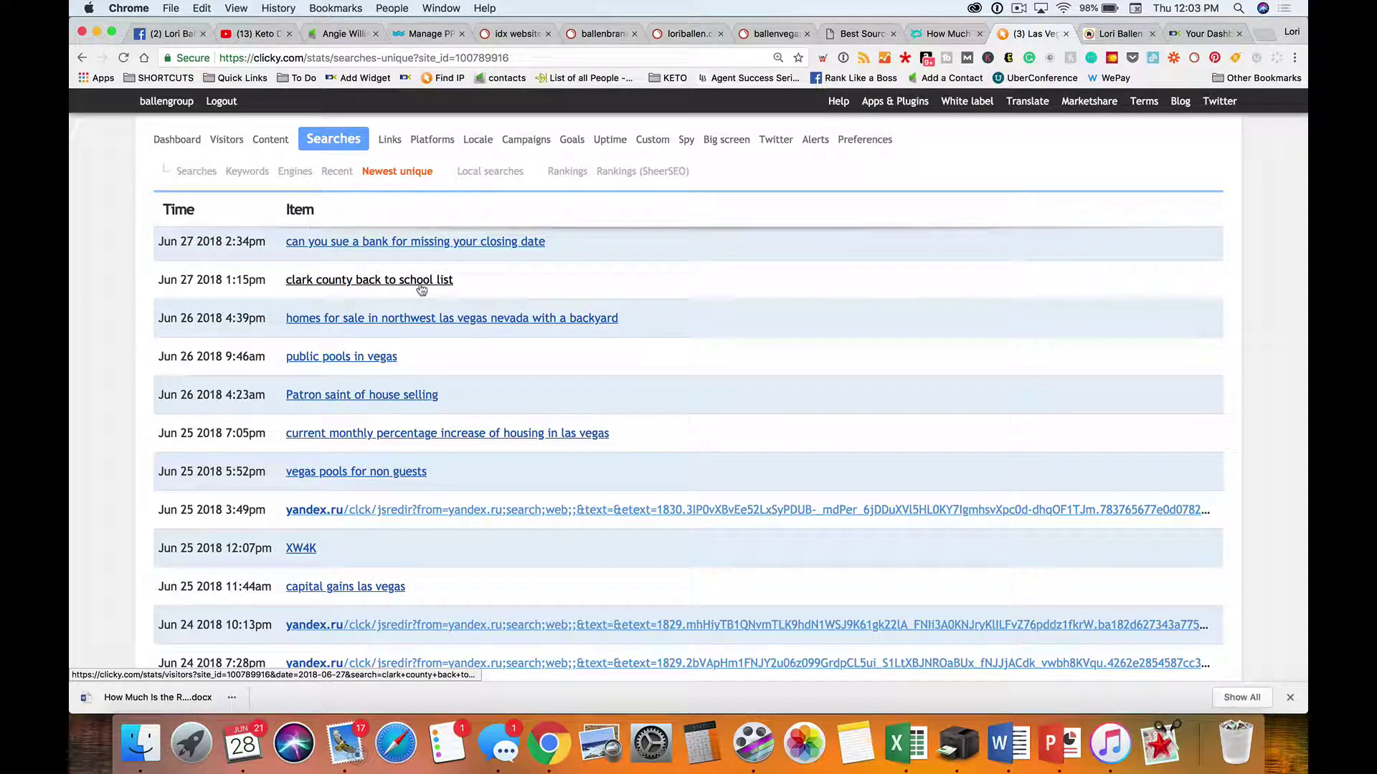
{"action": "scroll", "coordinate": [401, 288], "scroll_direction": "down", "scroll_amount": 2}
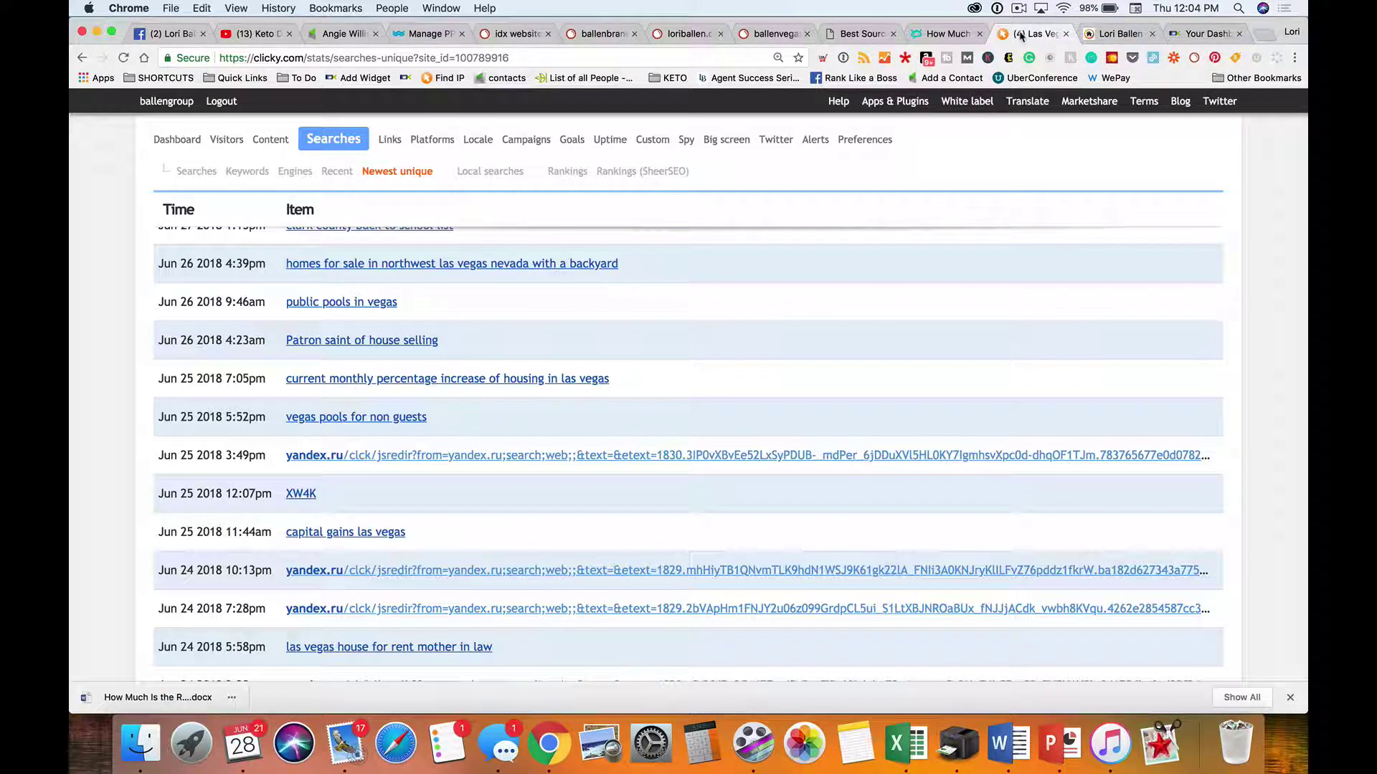
Place the Clicky tab beside the ballenvegas.com SEMrush tab and switch to SEMrush's organic research page
{"action": "left_click_drag", "start_coordinate": [1021, 36], "coordinate": [856, 37]}
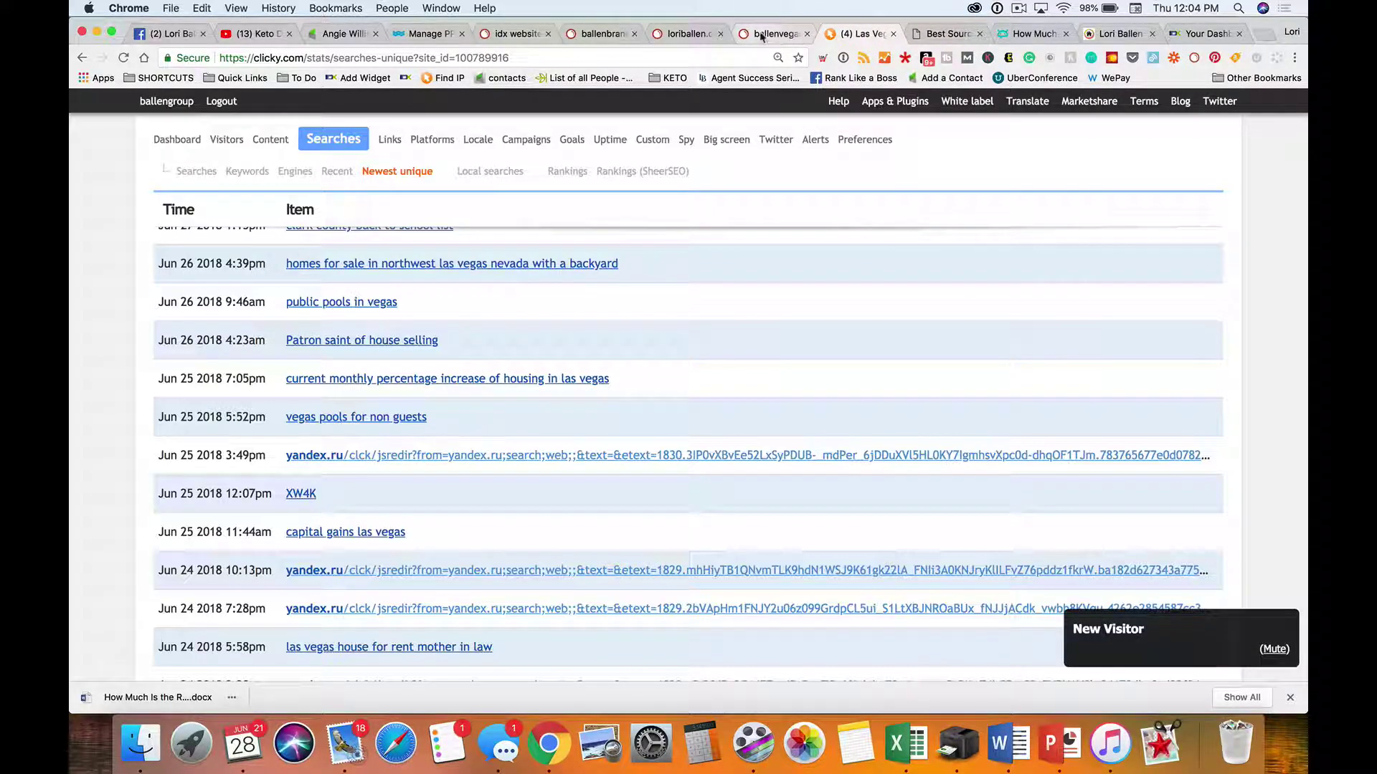
{"action": "left_click", "coordinate": [770, 34]}
{"action": "scroll", "coordinate": [579, 177], "scroll_direction": "up", "scroll_amount": 15}
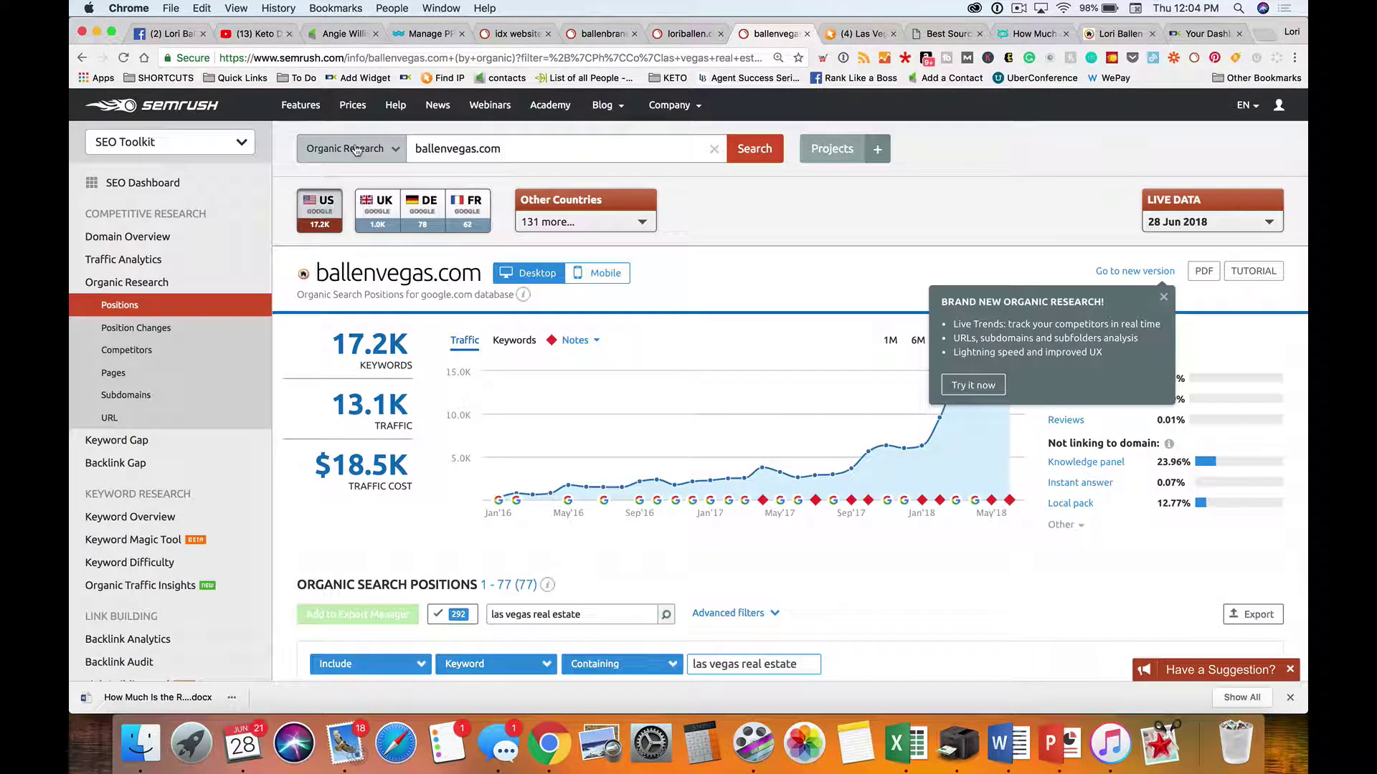
Replace the SEMrush search query with the Clicky phrase "homes for sale in northwest las vegas nevada with a backyard"
{"action": "left_click", "coordinate": [502, 149]}
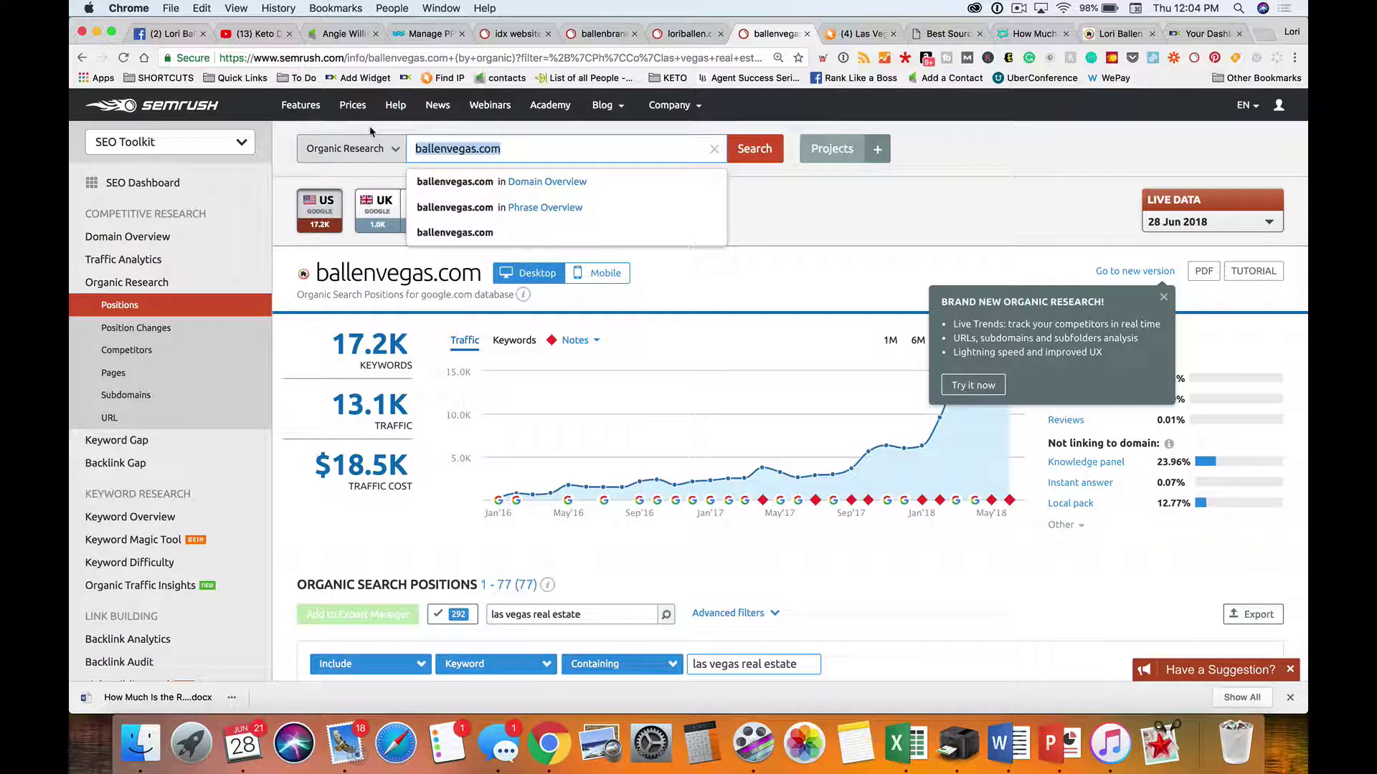
{"action": "left_click", "coordinate": [856, 33]}
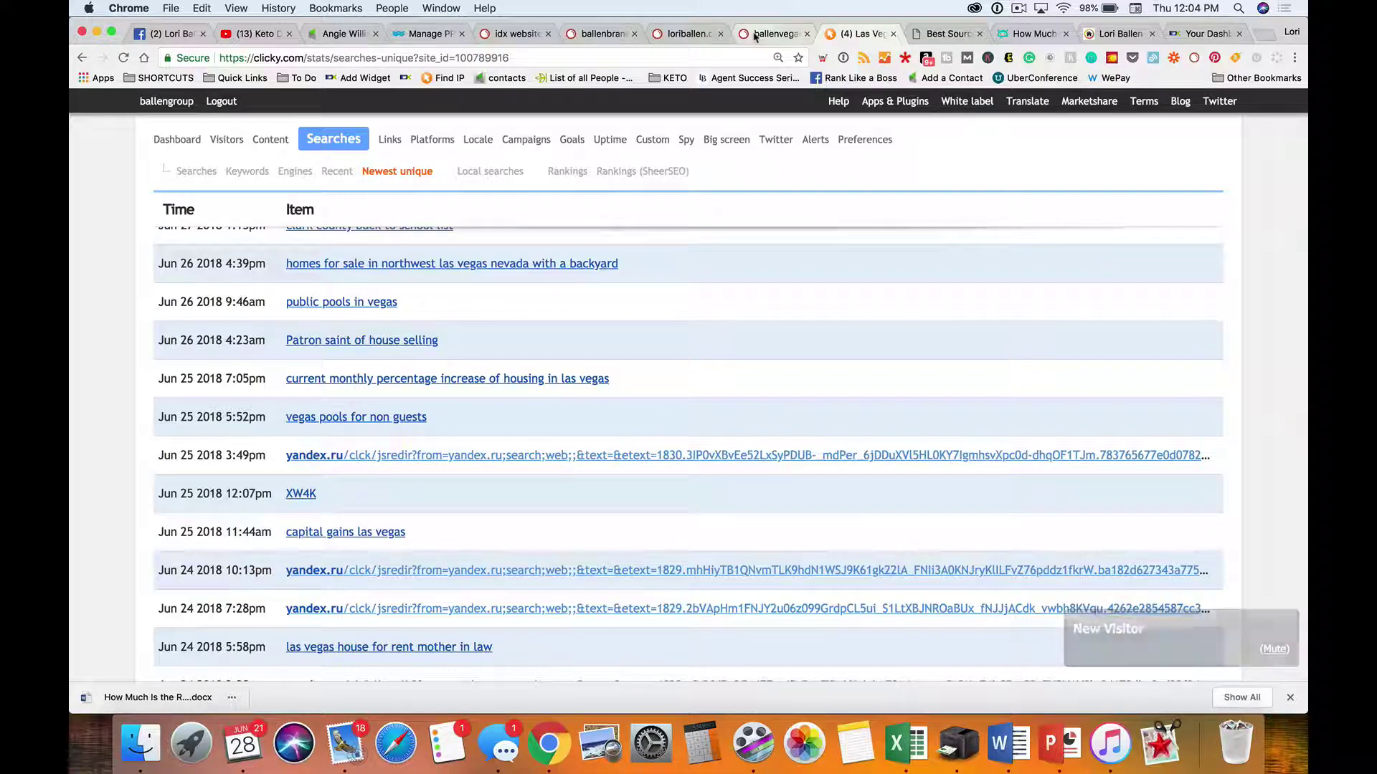
{"action": "left_click", "coordinate": [755, 29]}
{"action": "type", "text": "home"}
{"action": "key", "text": "super+a"}
{"action": "type", "text": "homes for sale in nor"}
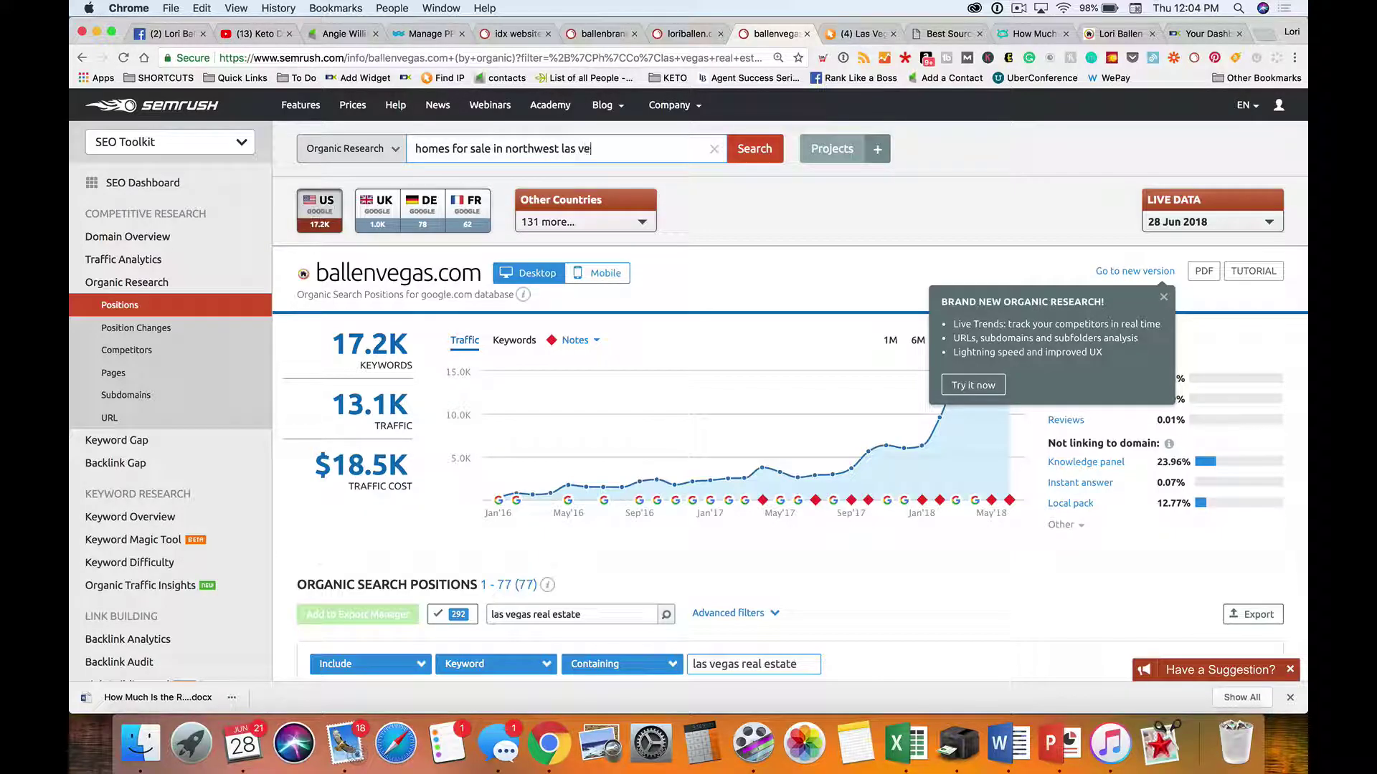
{"action": "left_click", "coordinate": [857, 33]}
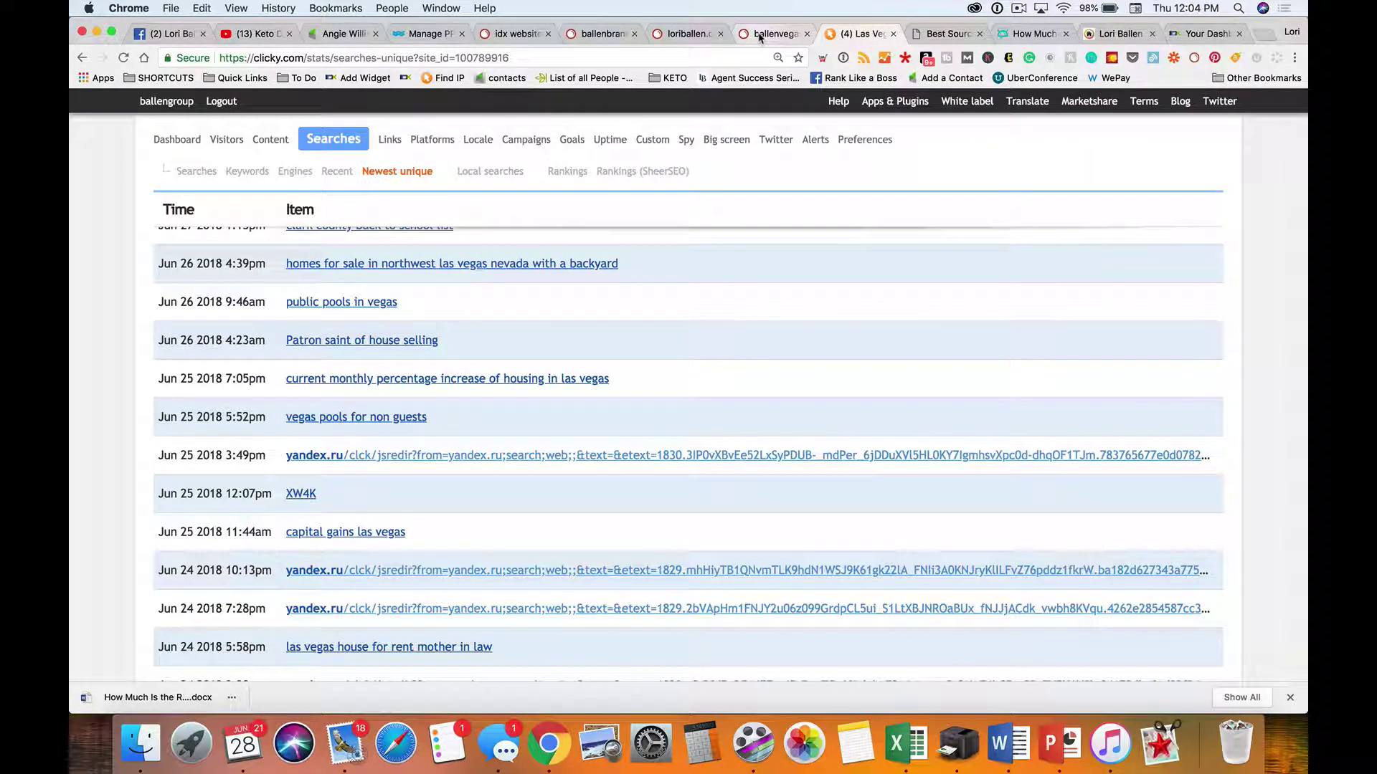
{"action": "left_click", "coordinate": [763, 37]}
{"action": "type", "text": "neavda"}
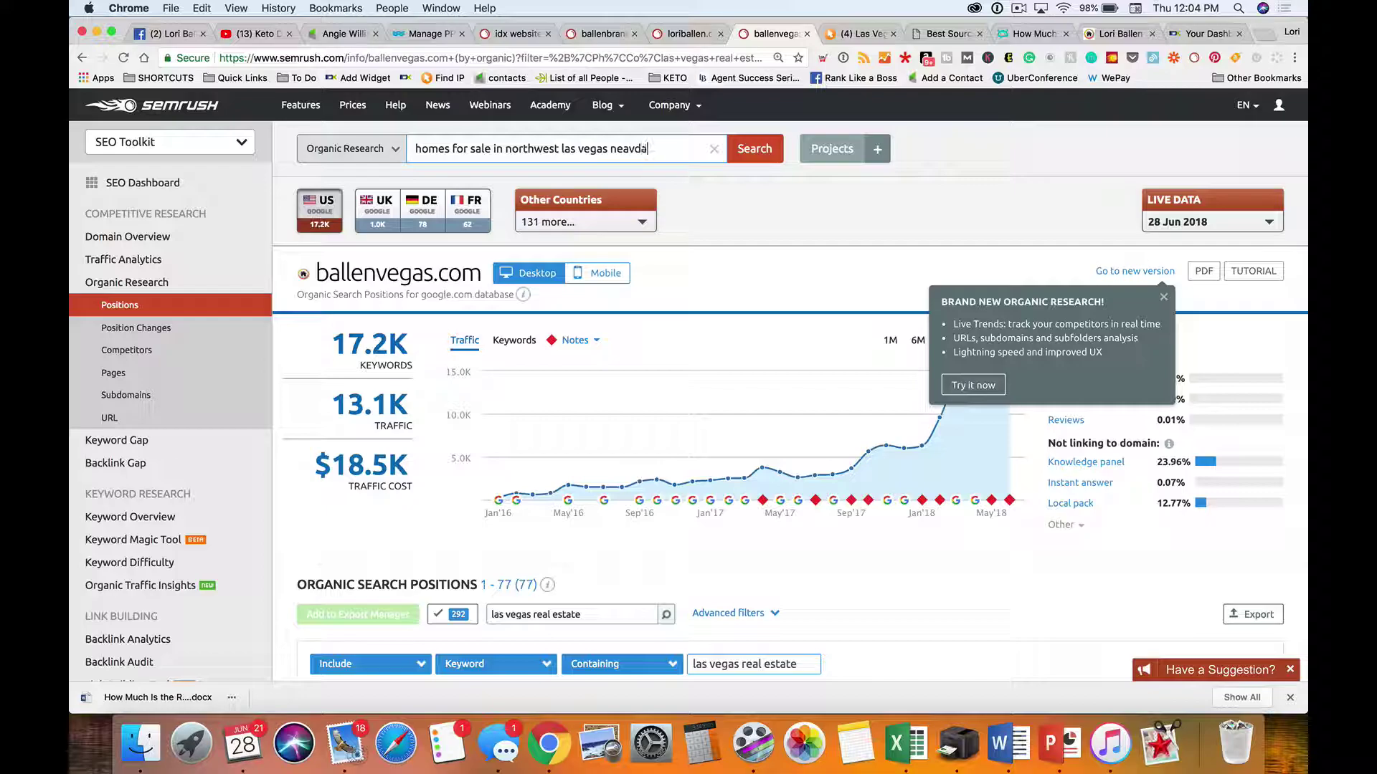
{"action": "key", "text": "BackSpace"}
{"action": "key", "text": "BackSpace"}
{"action": "key", "text": "BackSpace"}
{"action": "type", "text": "evada with a backyard"}
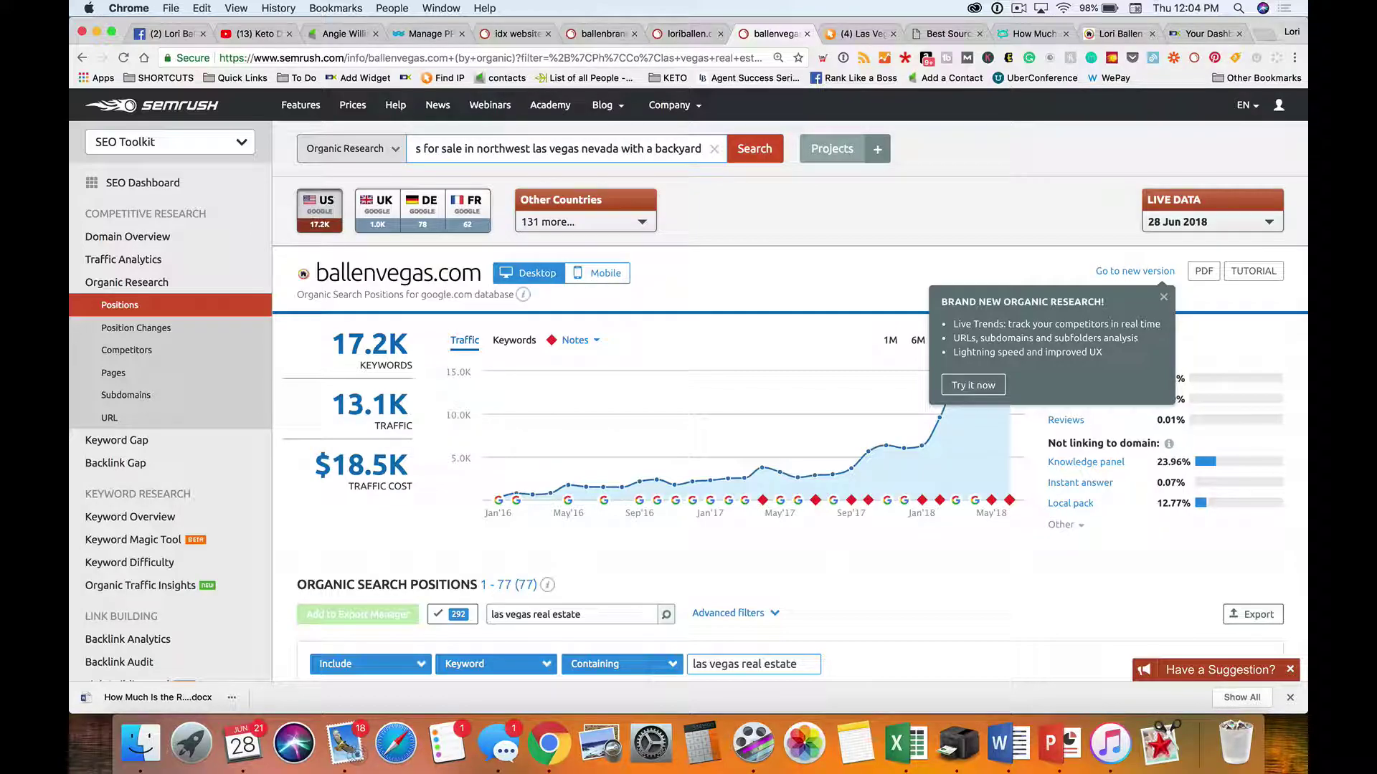
Run the SEMrush search for "homes for sale in northwest las vegas nevada with a backyard" and read its Keyword Overview
{"action": "key", "text": "Return"}
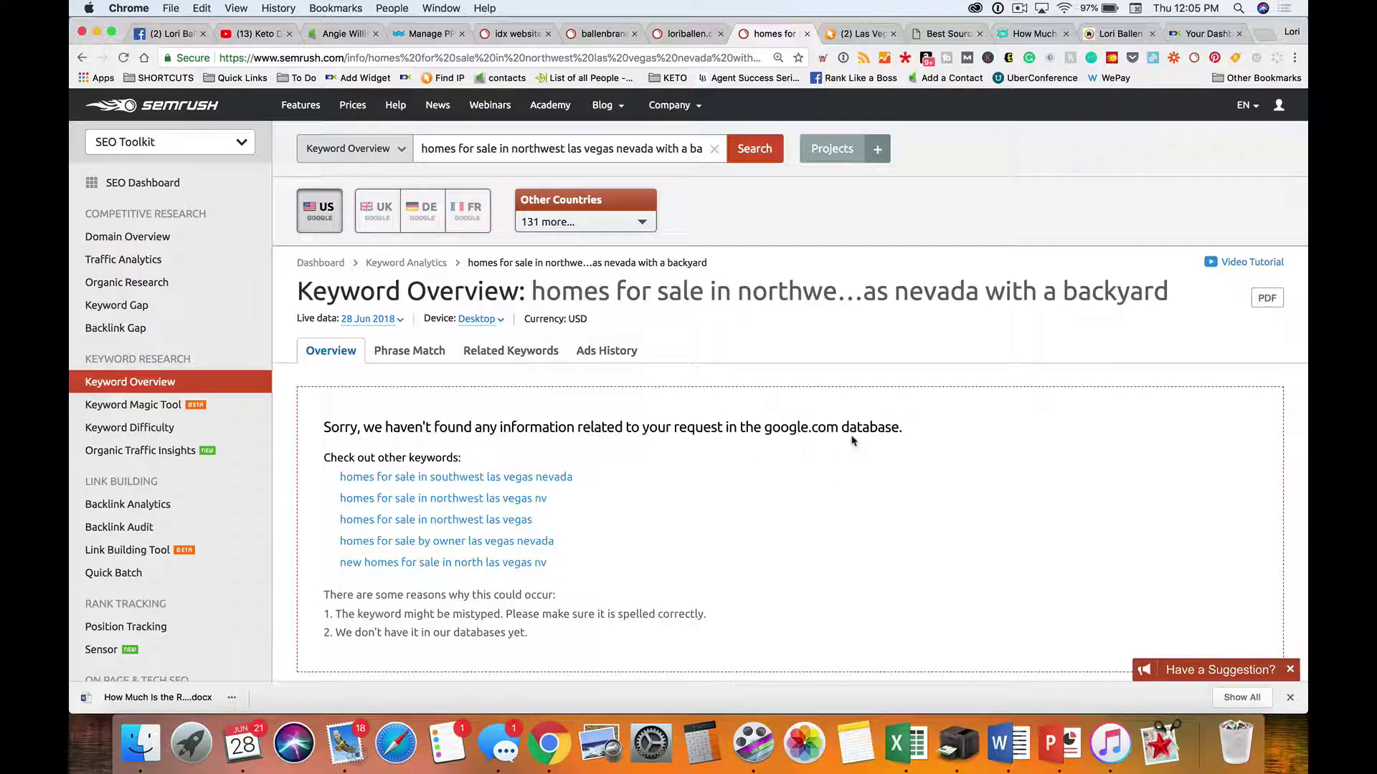
{"action": "left_click_drag", "start_coordinate": [894, 429], "coordinate": [324, 428]}
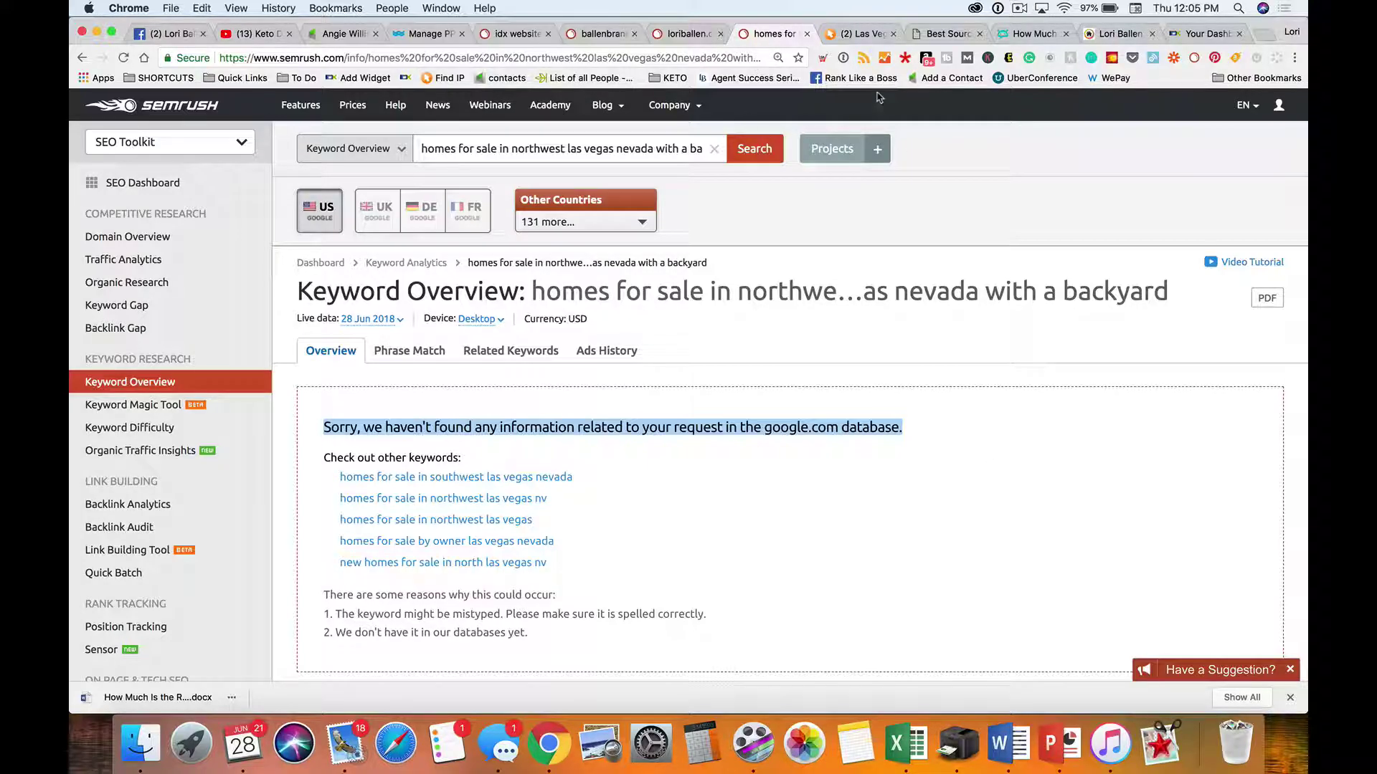
Open the "homes for sale in northwest las vegas nevada with a backyard" search from Clicky in a new tab and view its visitor log
{"action": "left_click", "coordinate": [860, 34]}
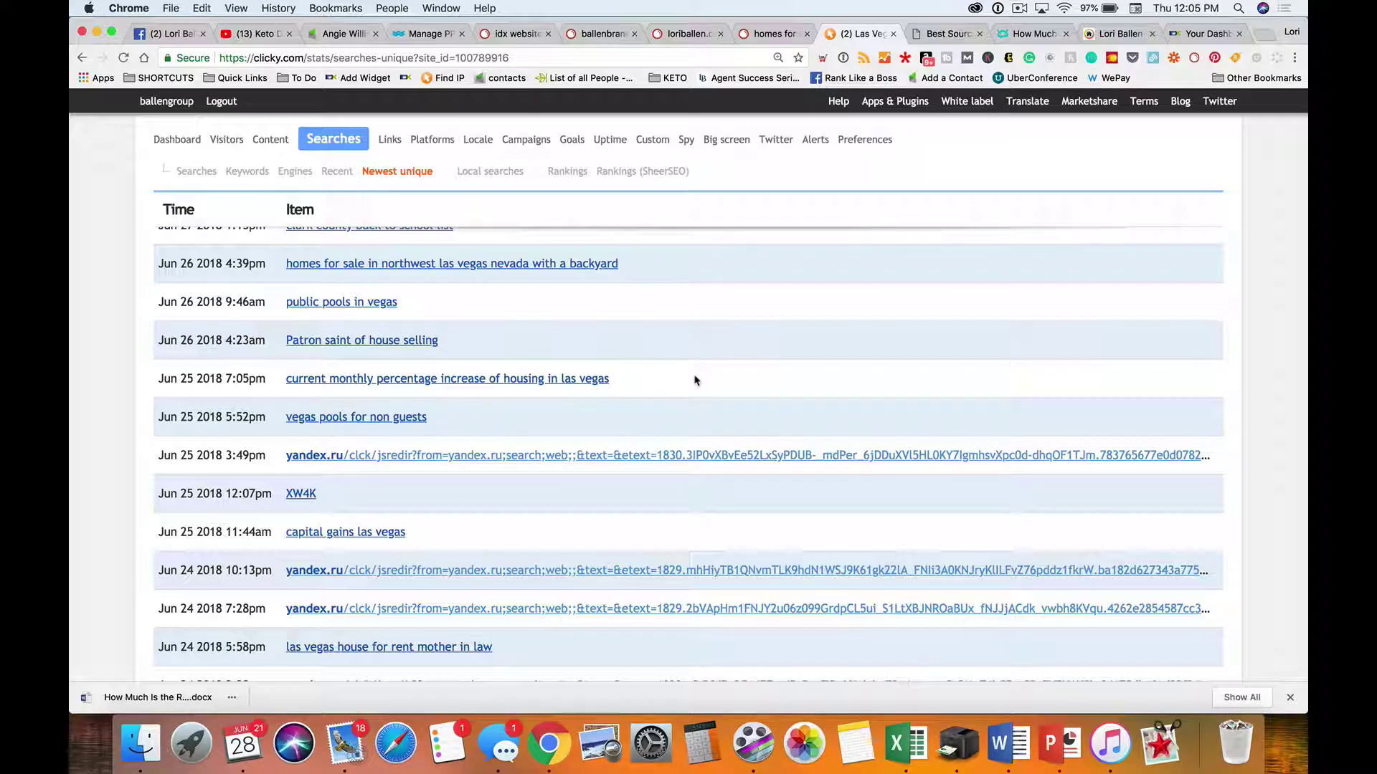
{"action": "right_click", "coordinate": [547, 268]}
{"action": "left_click", "coordinate": [574, 270]}
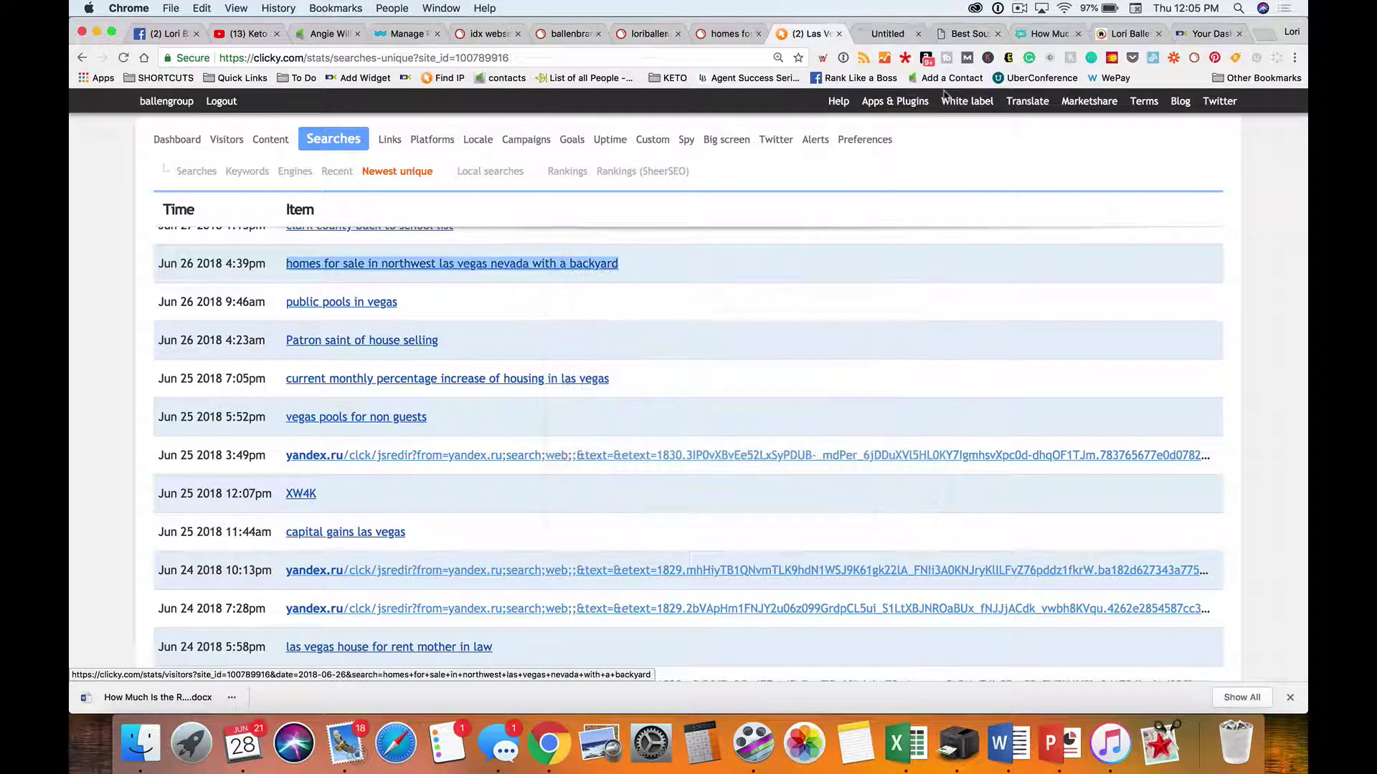
{"action": "left_click", "coordinate": [899, 39]}
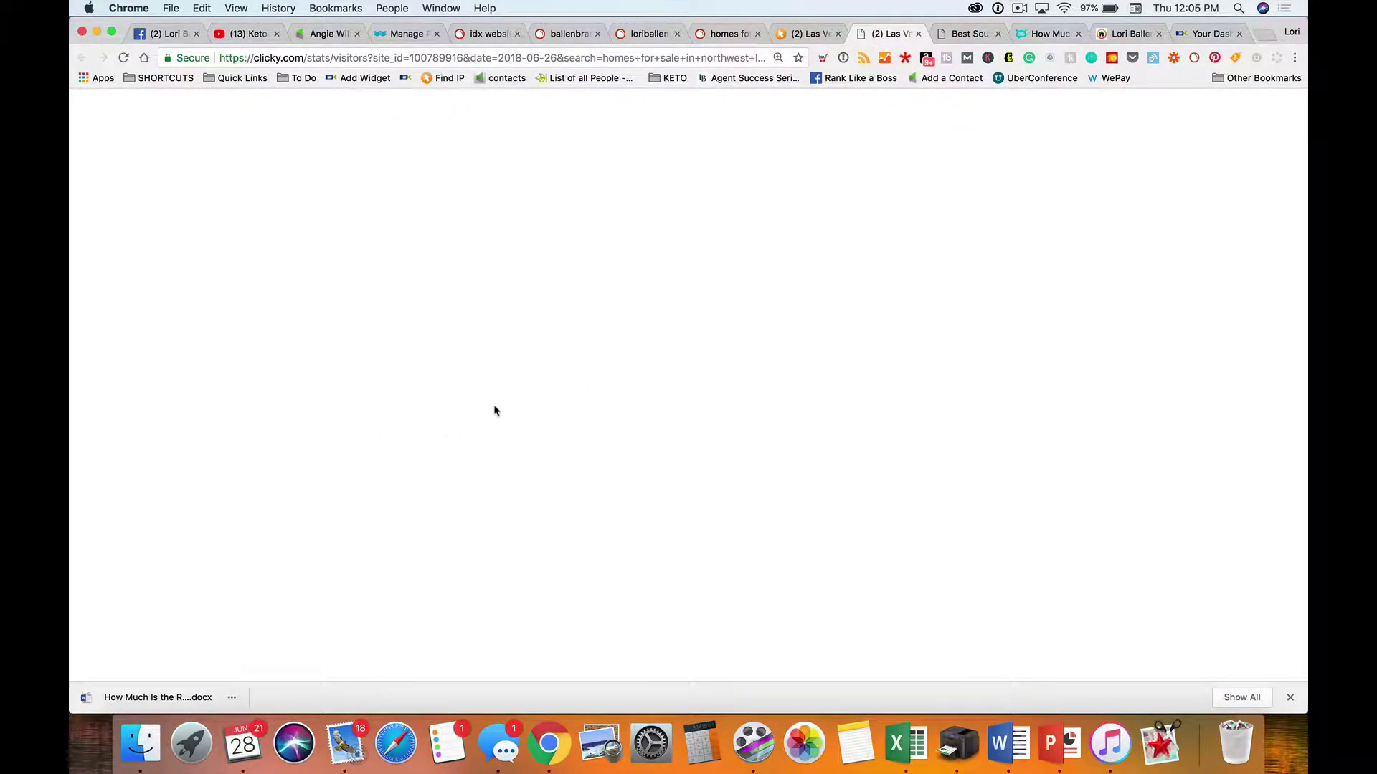
{"action": "scroll", "coordinate": [587, 364], "scroll_direction": "down", "scroll_amount": 5}
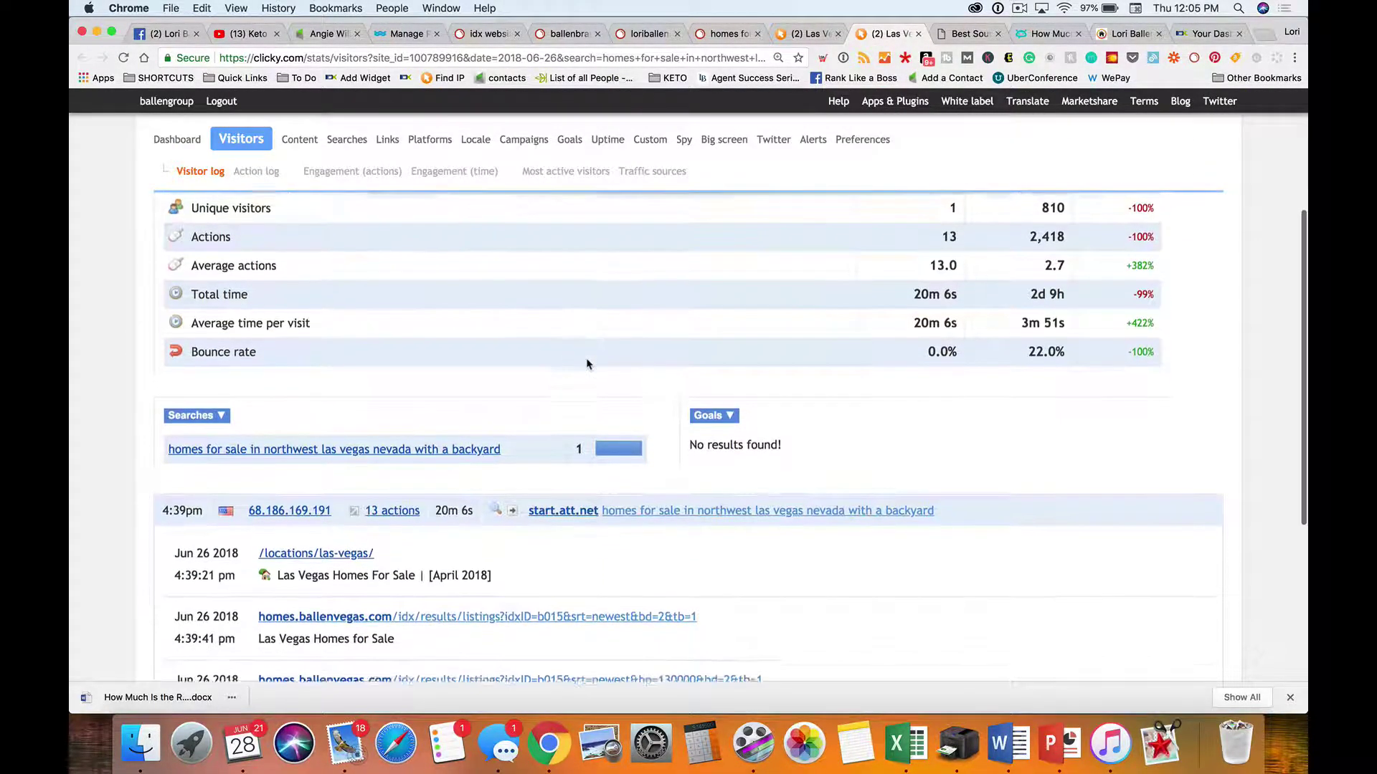
{"action": "scroll", "coordinate": [586, 363], "scroll_direction": "down", "scroll_amount": 3}
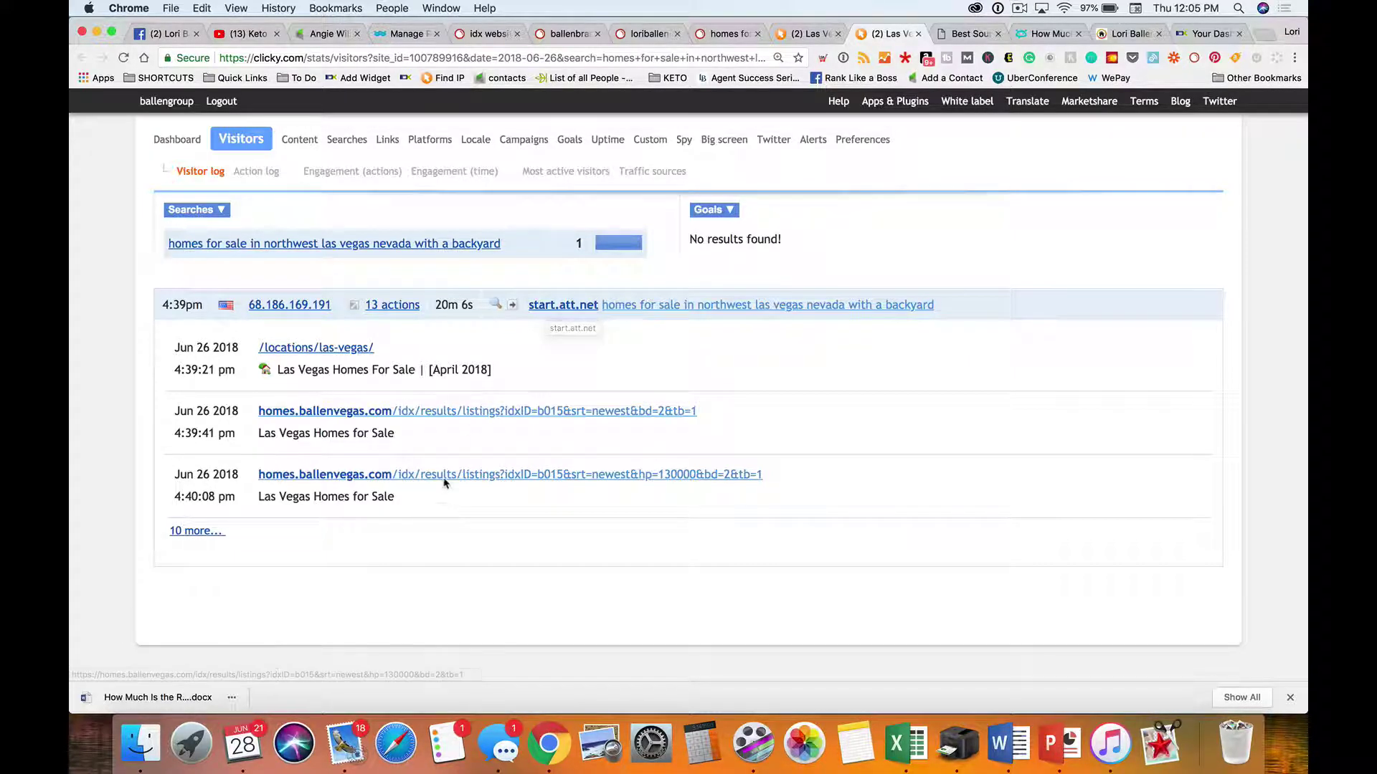
Inspect the visitor's 13 actions, filter the log by the /locations/las-vegas/ landing page, and open that page on ballenvegas.com
{"action": "left_click", "coordinate": [400, 307]}
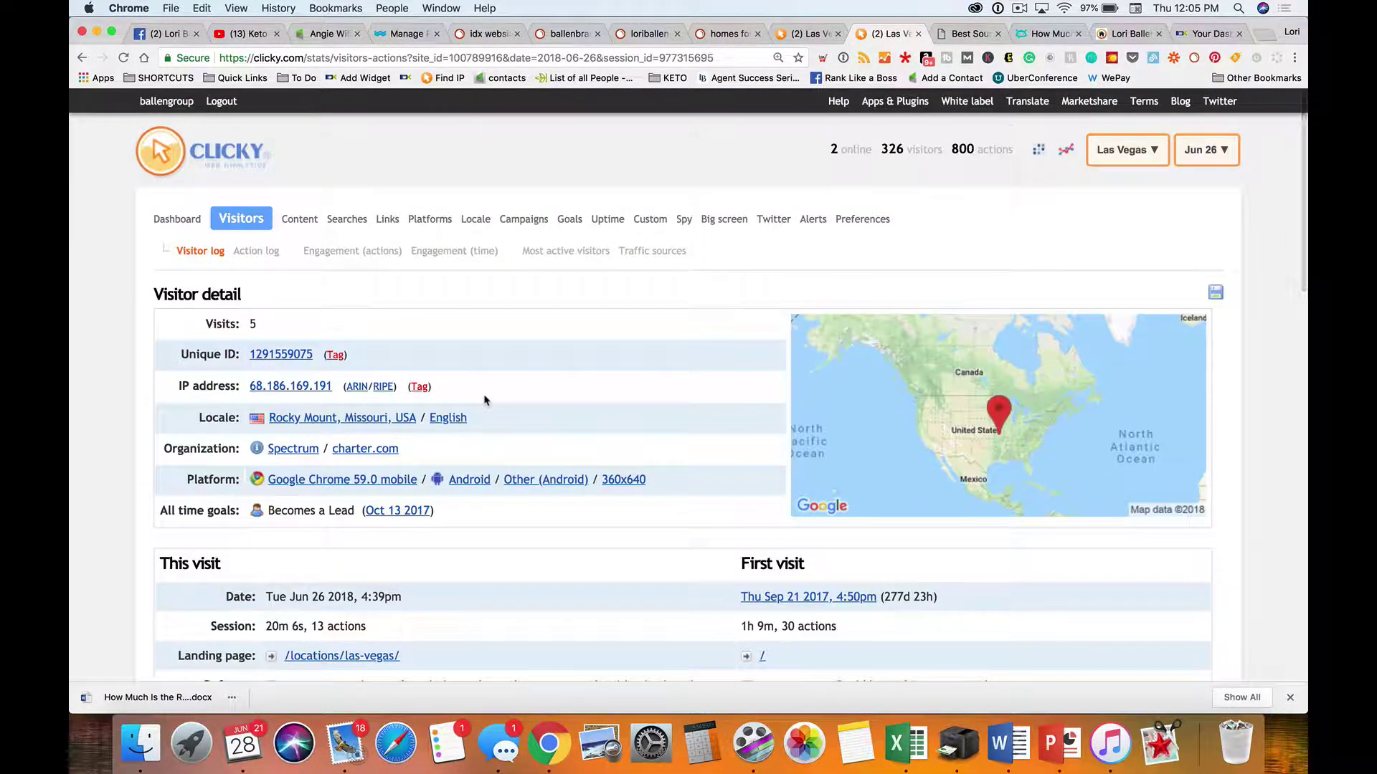
{"action": "scroll", "coordinate": [483, 400], "scroll_direction": "down", "scroll_amount": 5}
{"action": "left_click", "coordinate": [337, 450]}
{"action": "scroll", "coordinate": [337, 450], "scroll_direction": "down", "scroll_amount": 5}
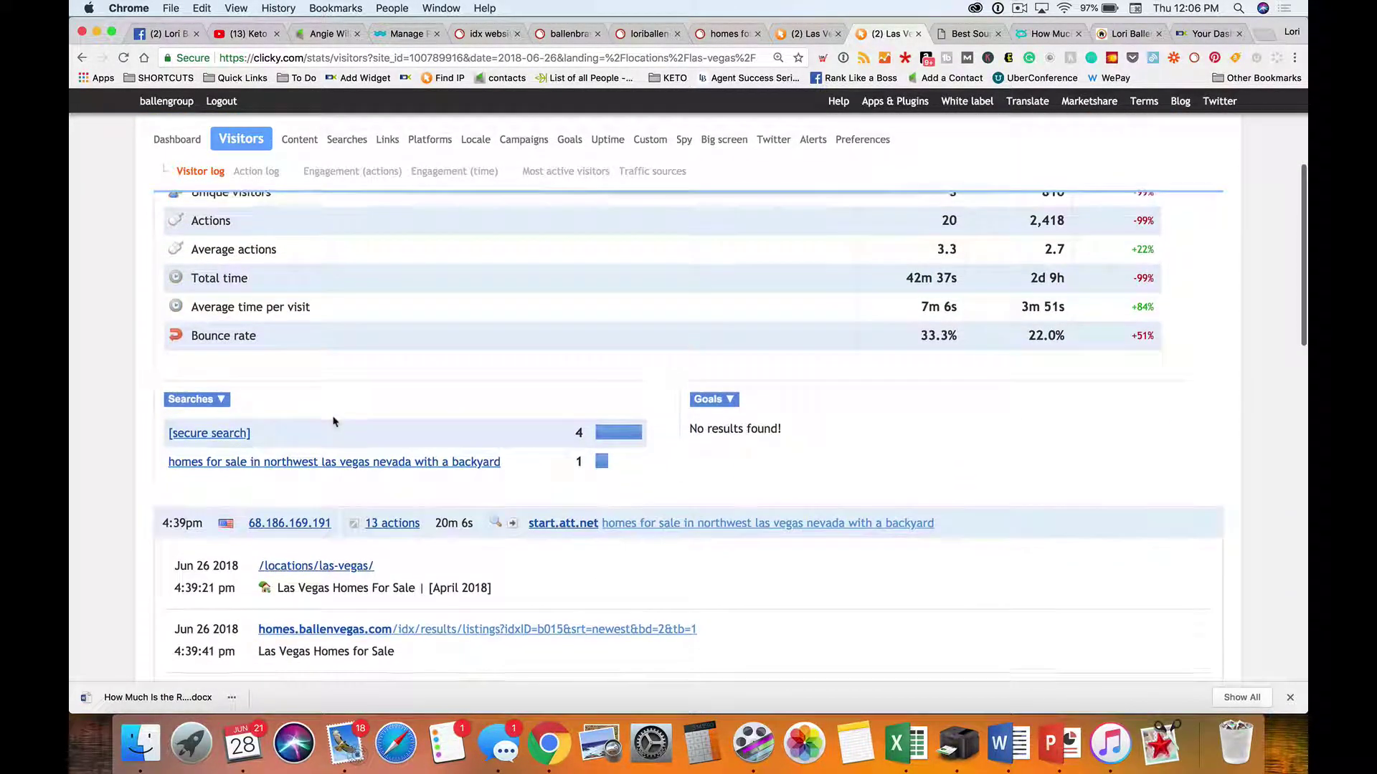
{"action": "left_click", "coordinate": [310, 477]}
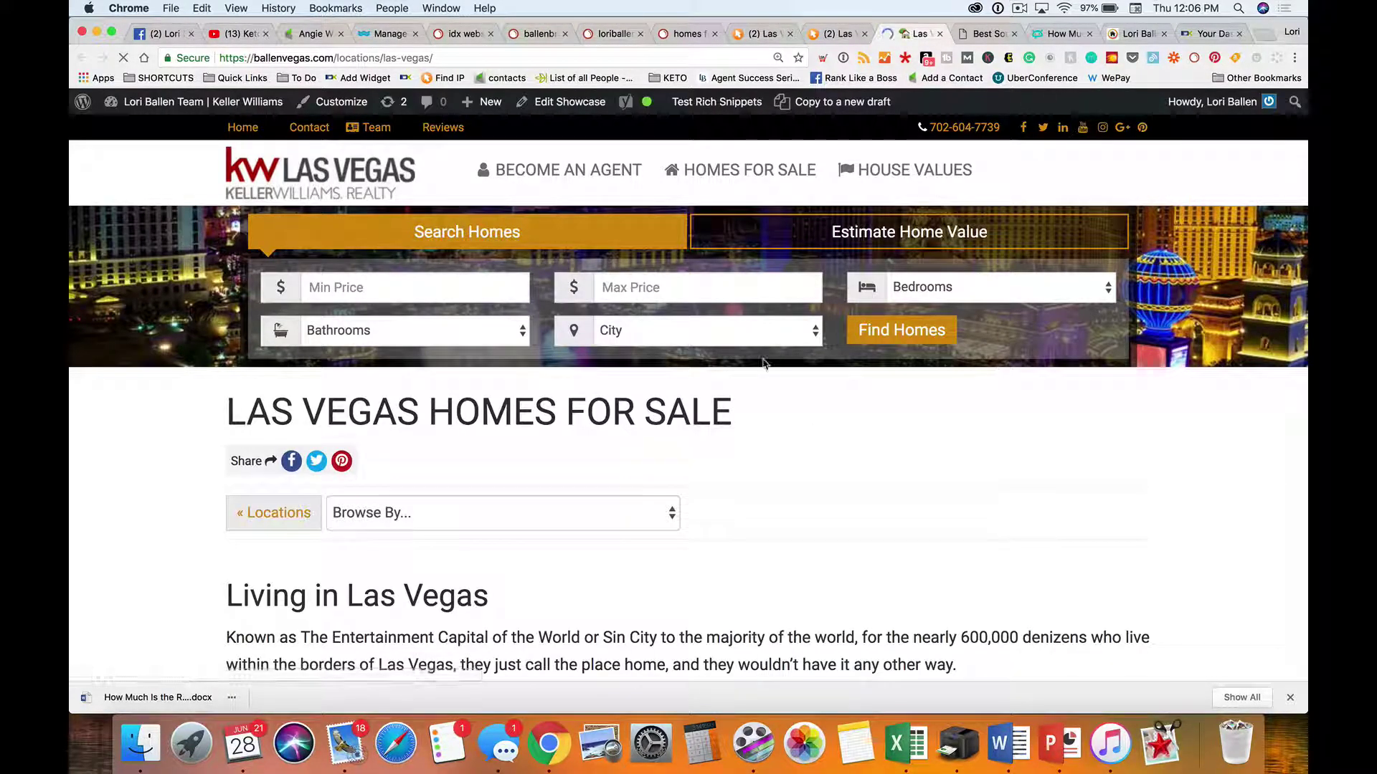
Examine the Las Vegas Homes for Sale page, including its Browse By options, table of contents, listings and content sections
{"action": "scroll", "coordinate": [763, 365], "scroll_direction": "down", "scroll_amount": 3}
{"action": "scroll", "coordinate": [763, 362], "scroll_direction": "down", "scroll_amount": 10}
{"action": "scroll", "coordinate": [763, 358], "scroll_direction": "up", "scroll_amount": 8}
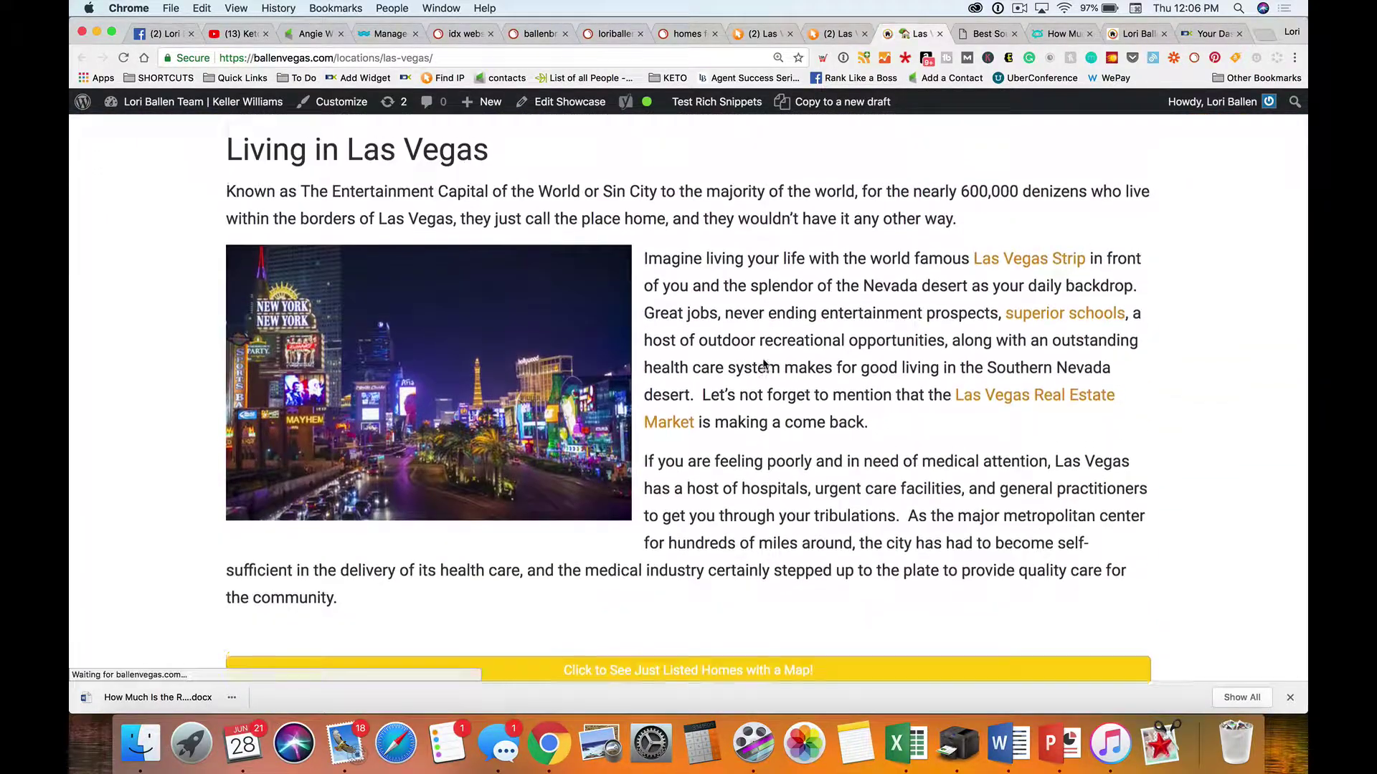
{"action": "left_click", "coordinate": [478, 220]}
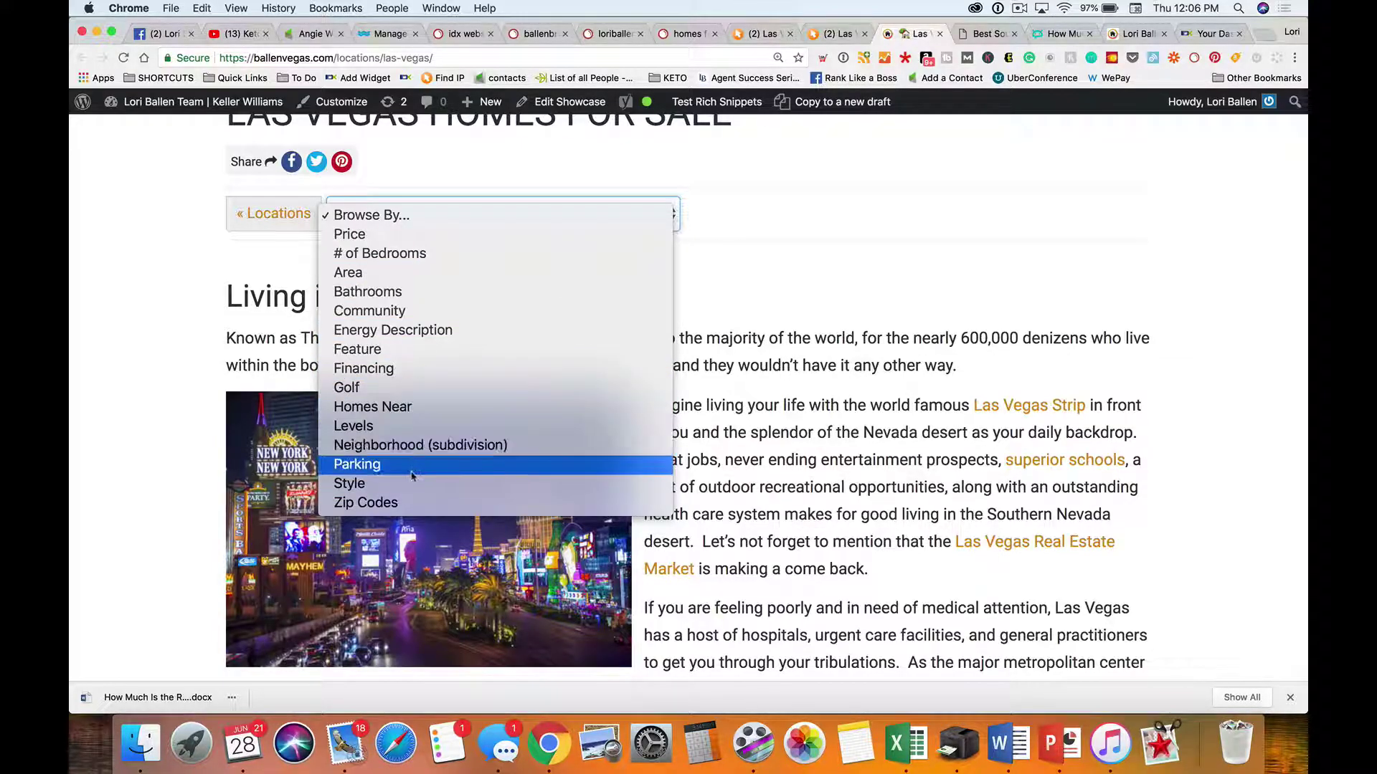
{"action": "left_click", "coordinate": [914, 276]}
{"action": "scroll", "coordinate": [877, 271], "scroll_direction": "down", "scroll_amount": 15}
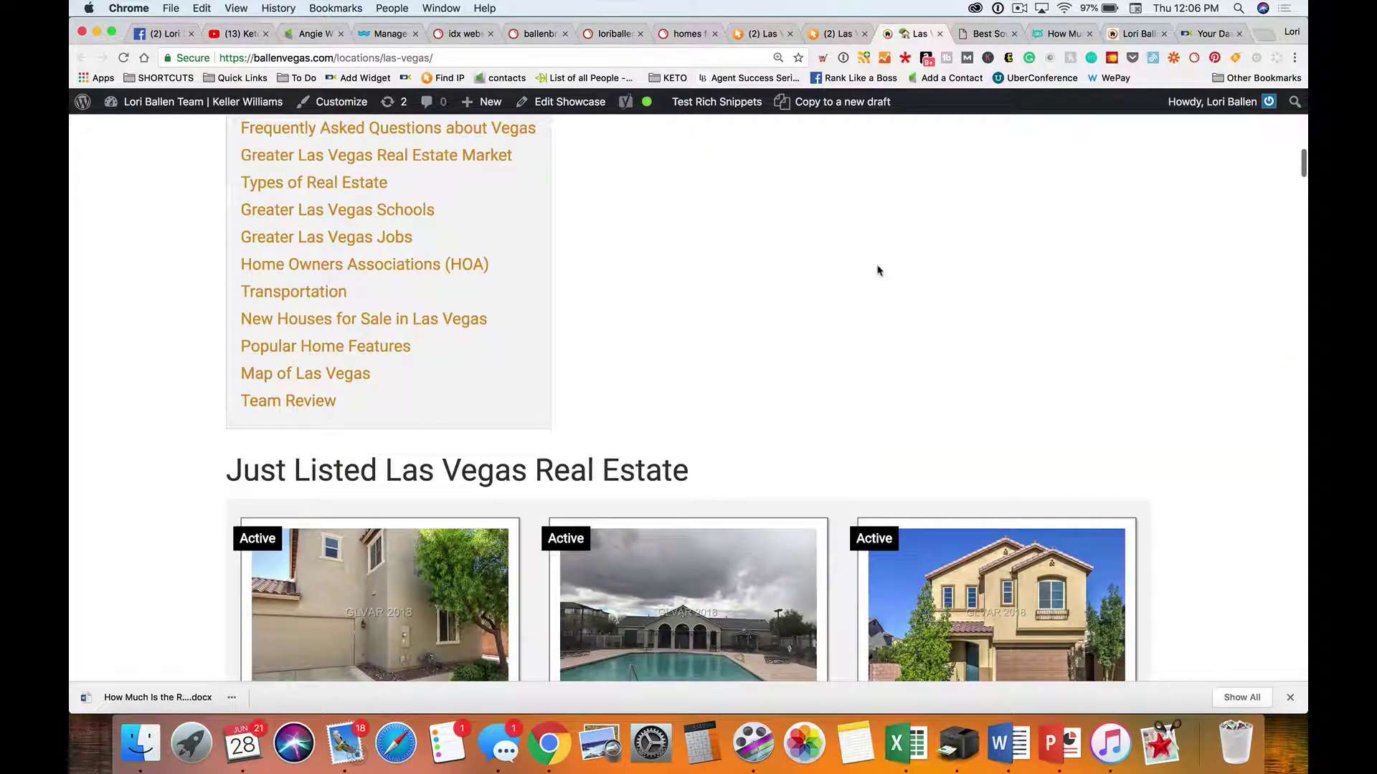
{"action": "scroll", "coordinate": [877, 270], "scroll_direction": "up", "scroll_amount": 3}
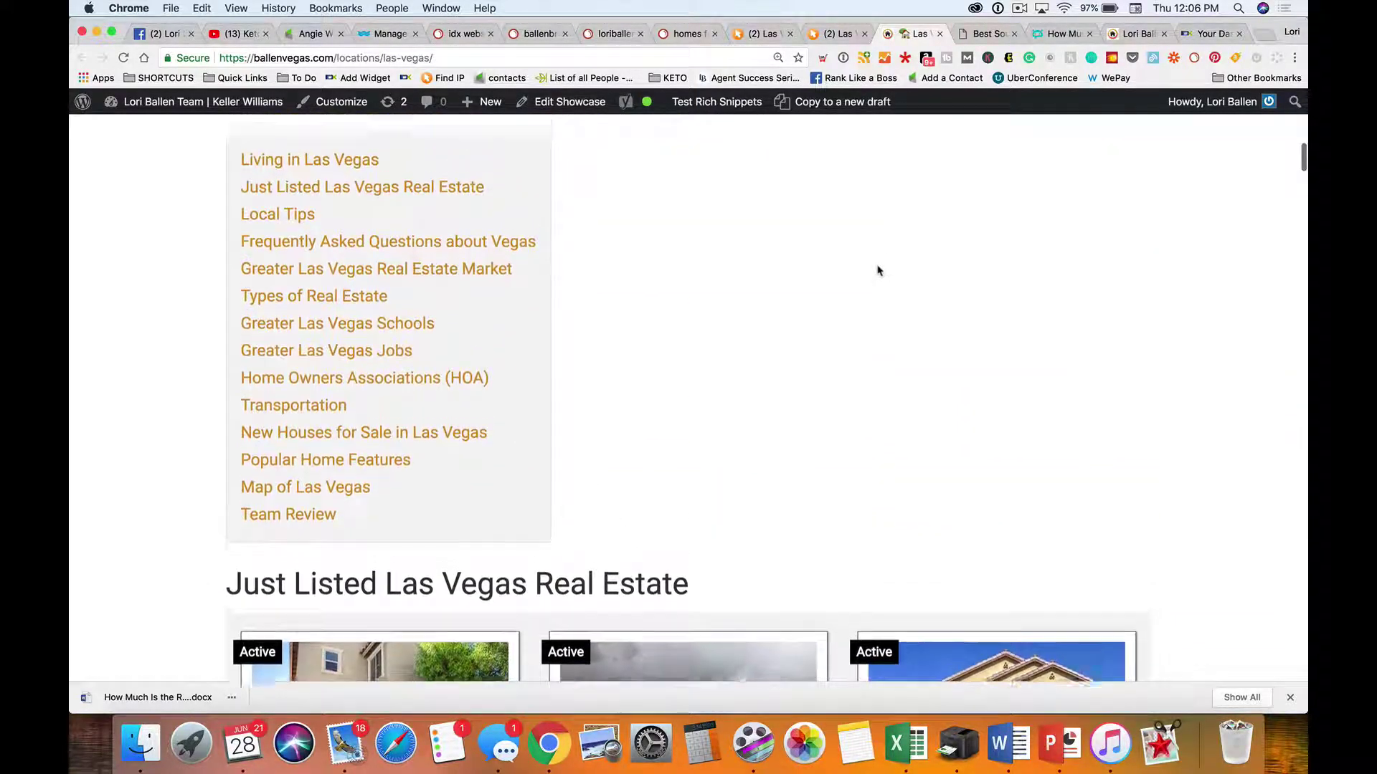
{"action": "scroll", "coordinate": [878, 271], "scroll_direction": "down", "scroll_amount": 20}
{"action": "scroll", "coordinate": [878, 270], "scroll_direction": "up", "scroll_amount": 2}
{"action": "scroll", "coordinate": [877, 270], "scroll_direction": "down", "scroll_amount": 15}
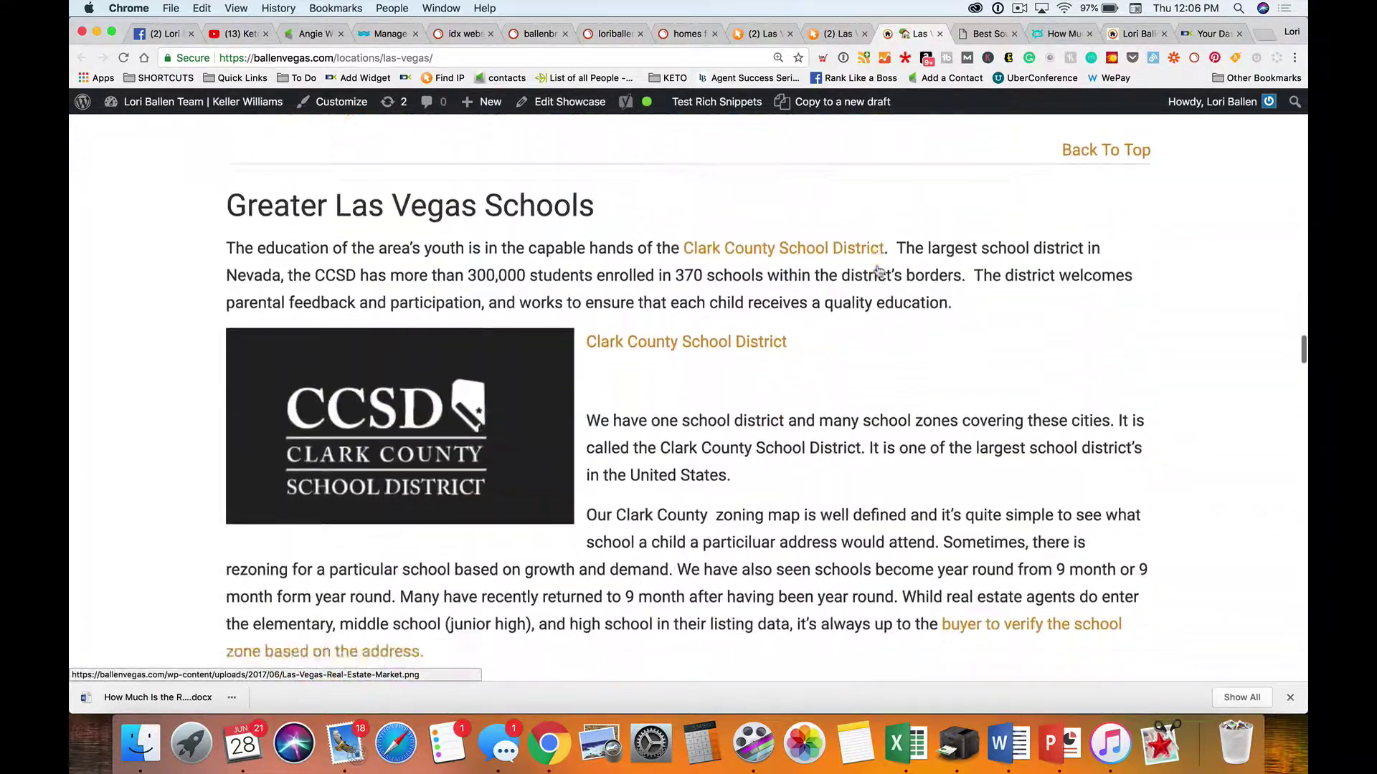
{"action": "scroll", "coordinate": [878, 271], "scroll_direction": "up", "scroll_amount": 20}
{"action": "scroll", "coordinate": [877, 271], "scroll_direction": "down", "scroll_amount": 20}
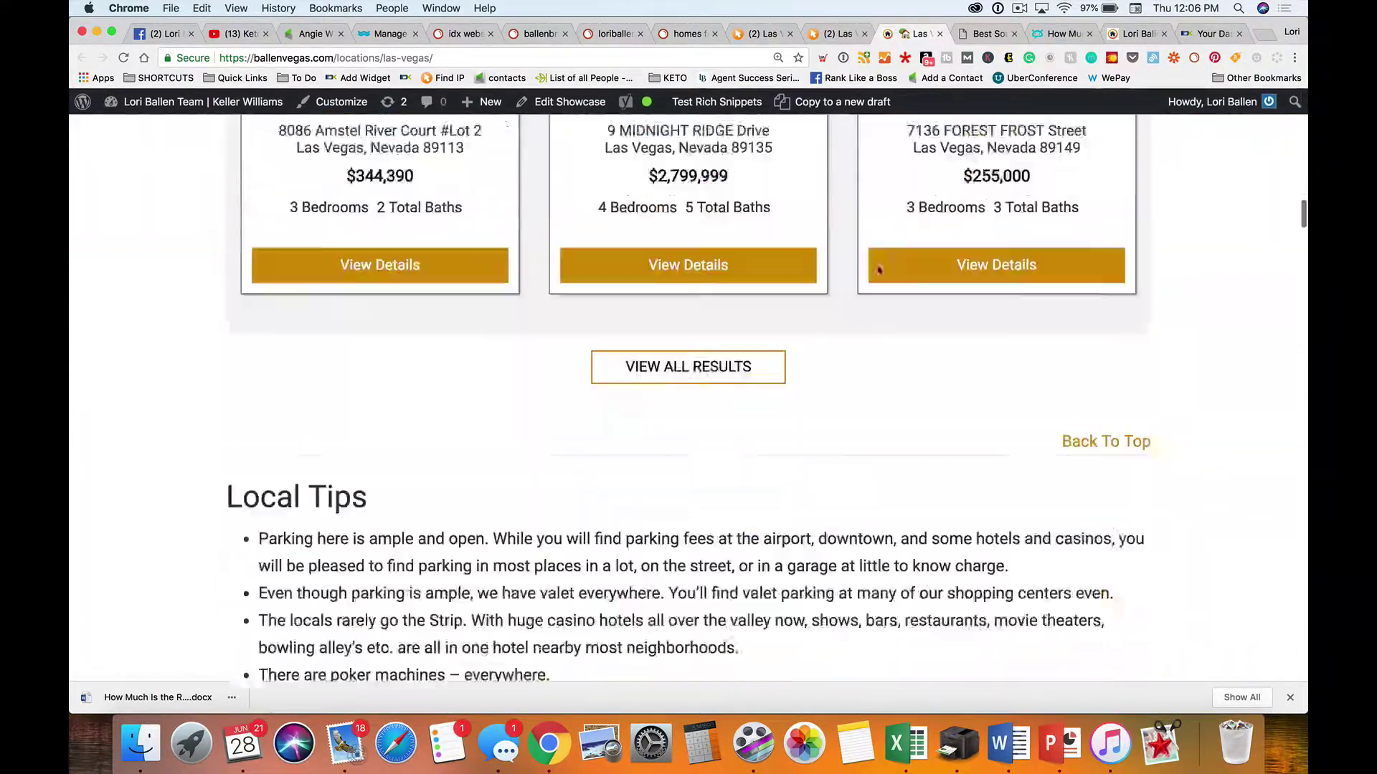
Search ballenvegas.com by topic for "backyard"
{"action": "scroll", "coordinate": [878, 270], "scroll_direction": "down", "scroll_amount": 20}
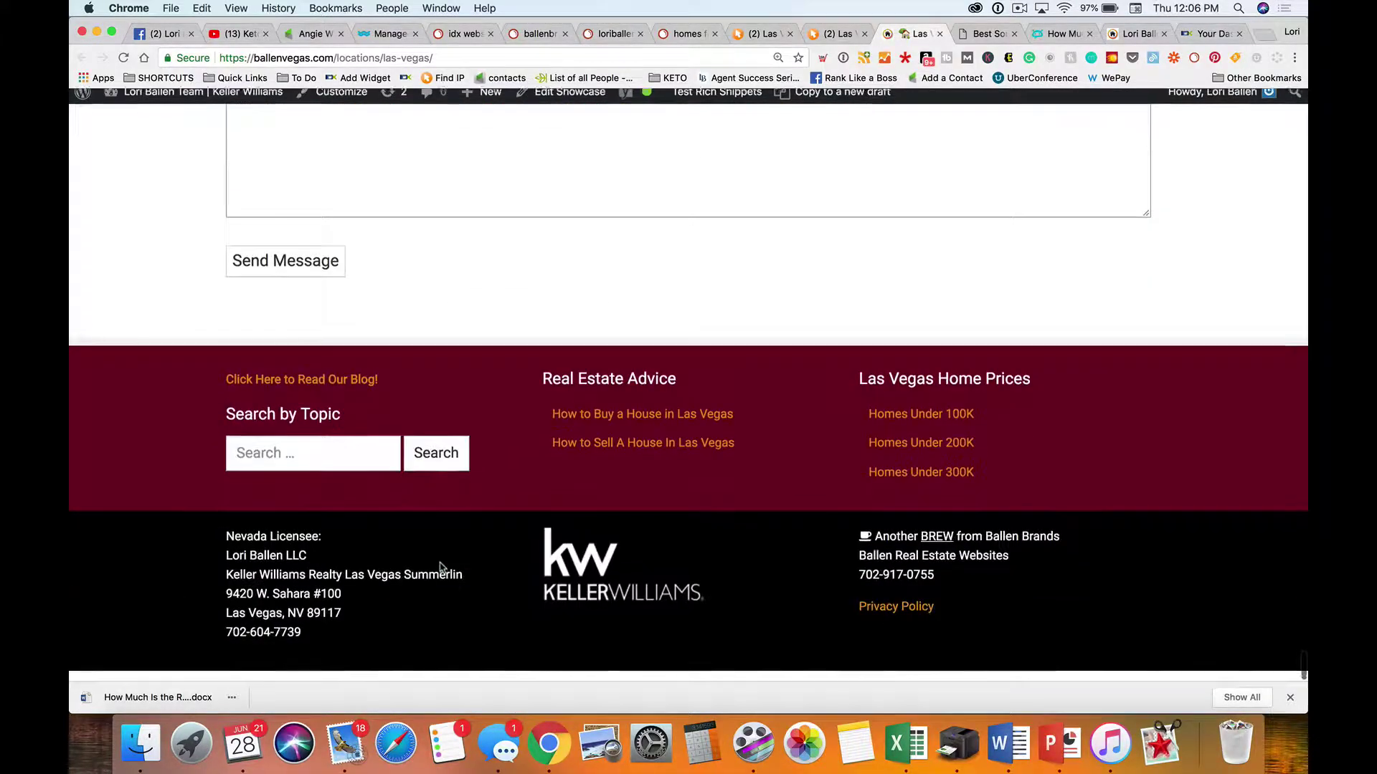
{"action": "left_click", "coordinate": [345, 462]}
{"action": "type", "text": "backyard"}
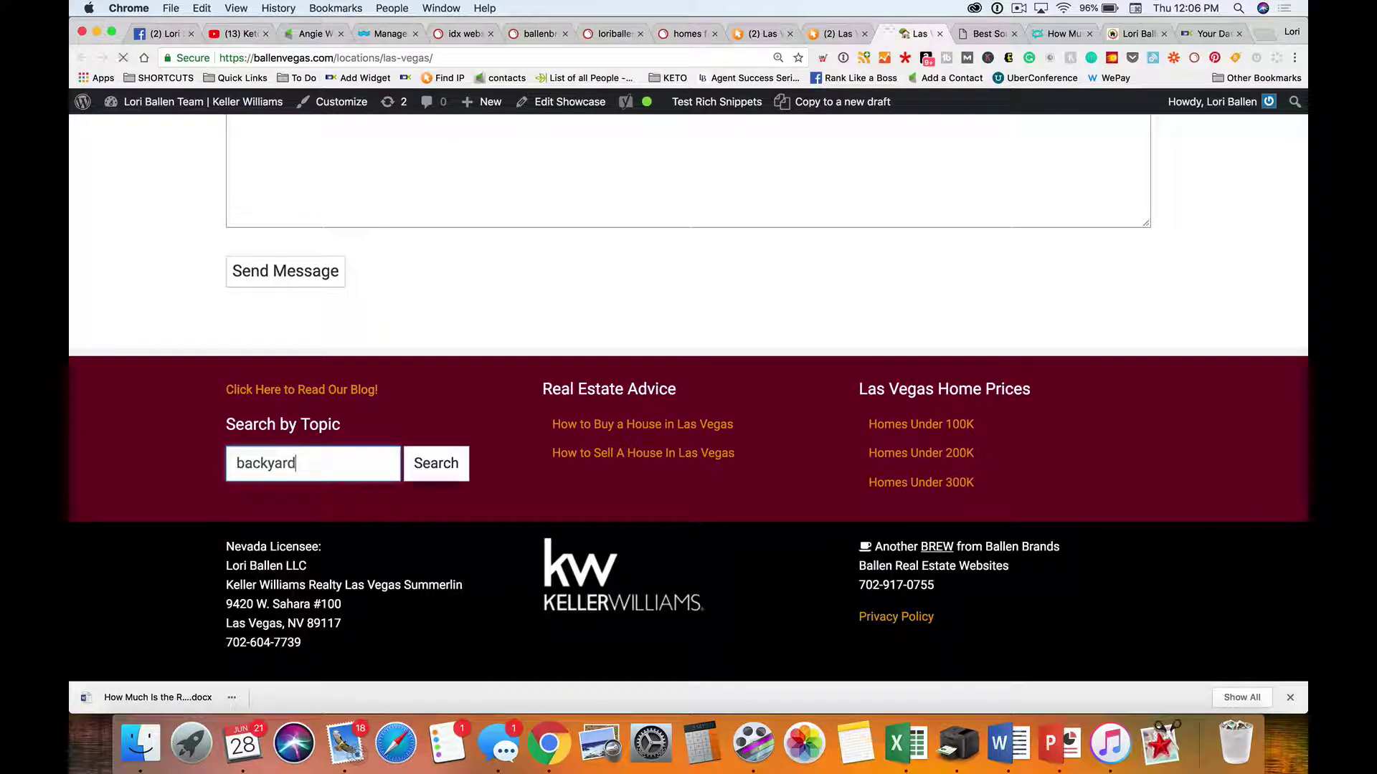
{"action": "key", "text": "Return"}
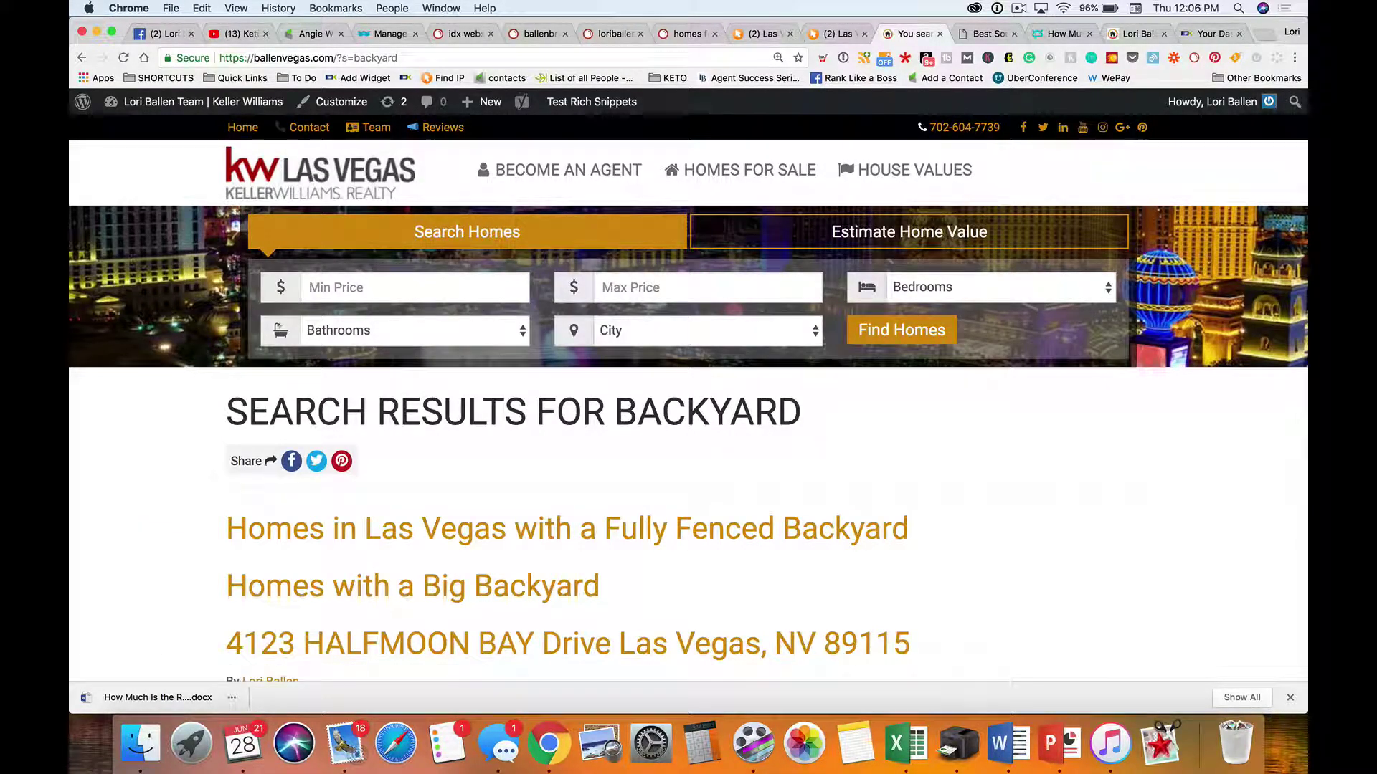
Open the "Homes with a Big Backyard" search result and look through the page for listings and written content
{"action": "scroll", "coordinate": [335, 445], "scroll_direction": "down", "scroll_amount": 3}
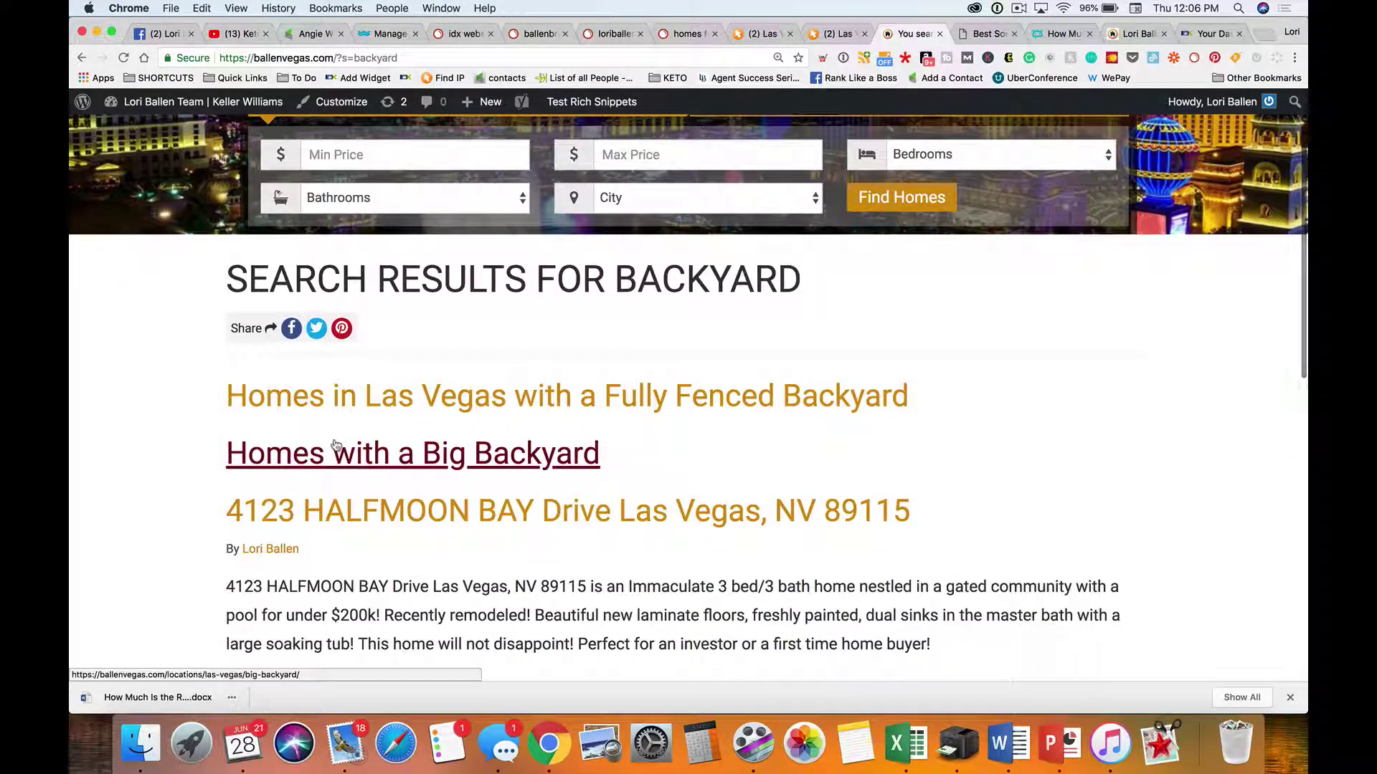
{"action": "left_click", "coordinate": [343, 455]}
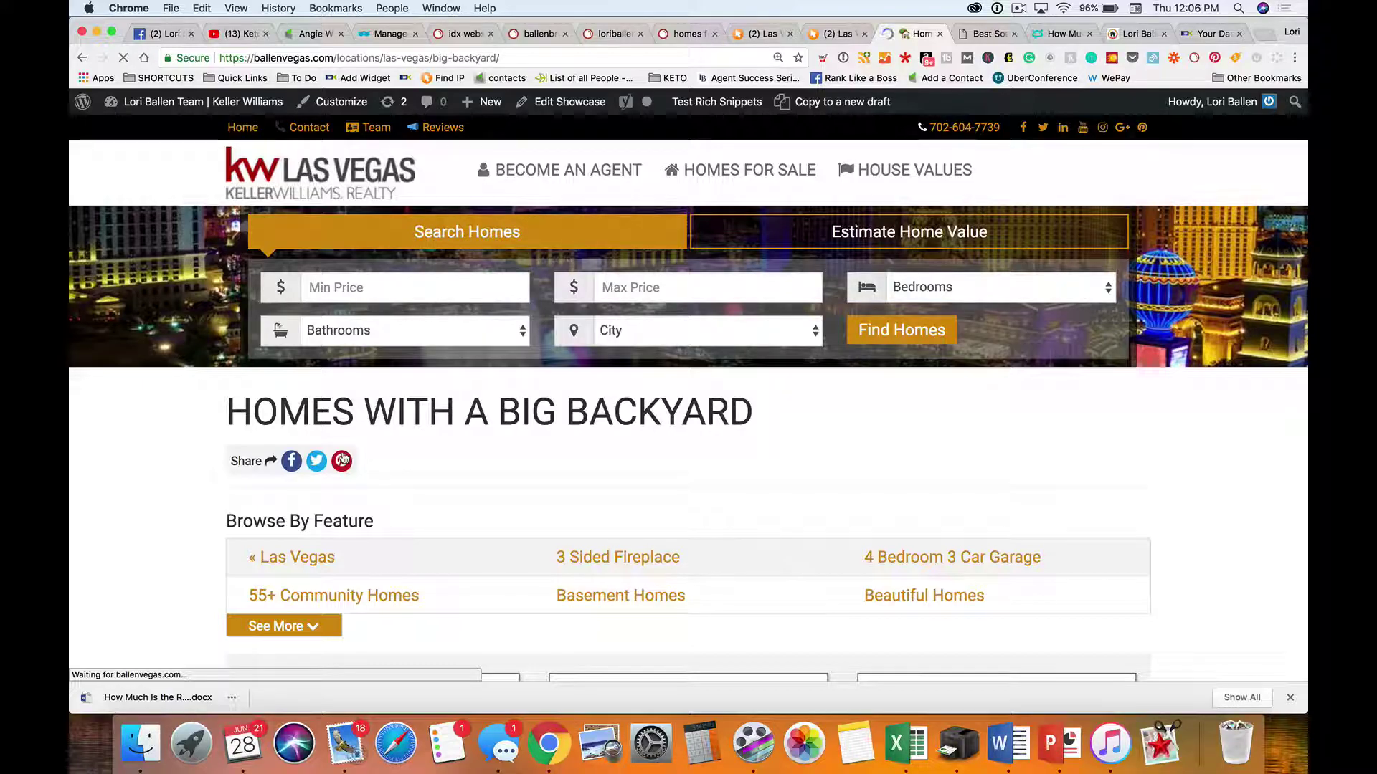
{"action": "scroll", "coordinate": [344, 459], "scroll_direction": "down", "scroll_amount": 10}
{"action": "scroll", "coordinate": [344, 458], "scroll_direction": "down", "scroll_amount": 20}
{"action": "scroll", "coordinate": [343, 459], "scroll_direction": "down", "scroll_amount": 20}
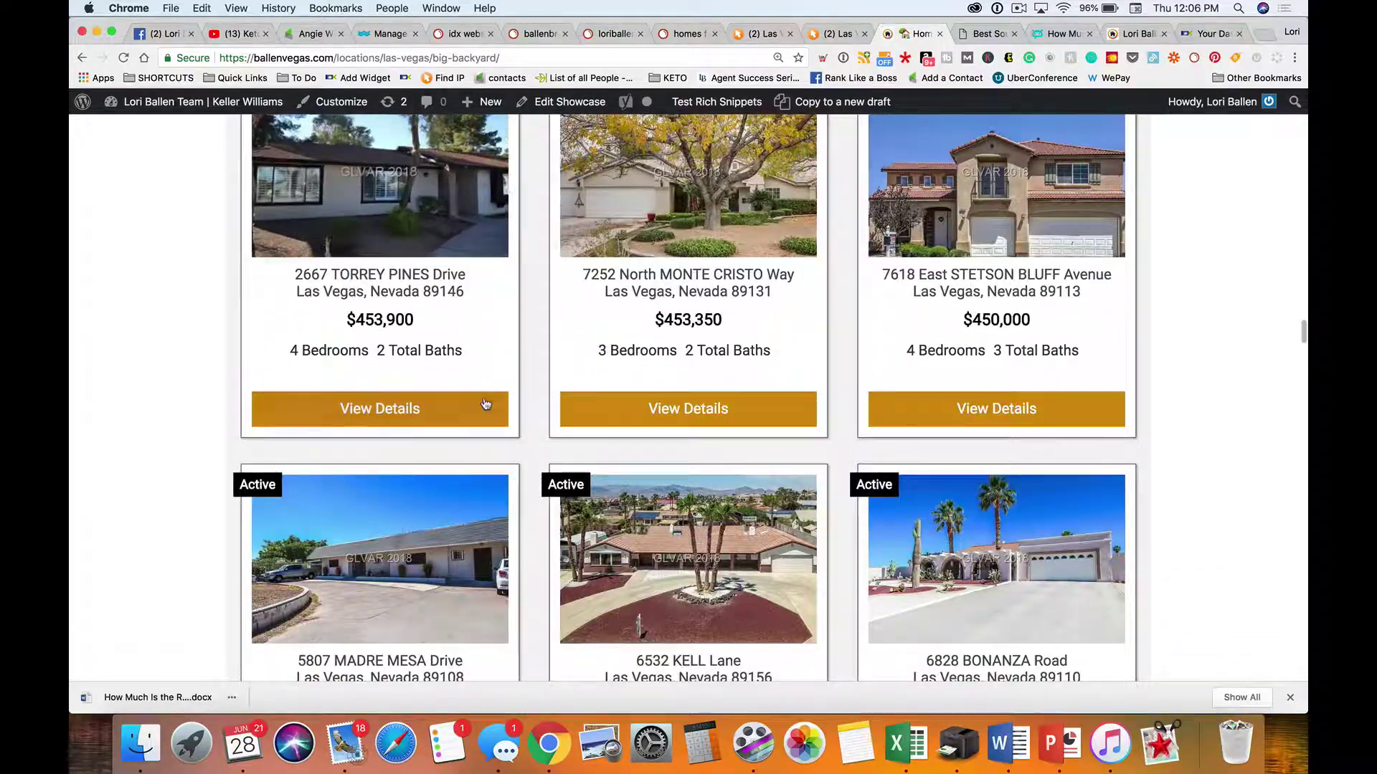
{"action": "scroll", "coordinate": [485, 404], "scroll_direction": "down", "scroll_amount": 20}
{"action": "scroll", "coordinate": [485, 404], "scroll_direction": "down", "scroll_amount": 3}
{"action": "scroll", "coordinate": [485, 403], "scroll_direction": "up", "scroll_amount": 20}
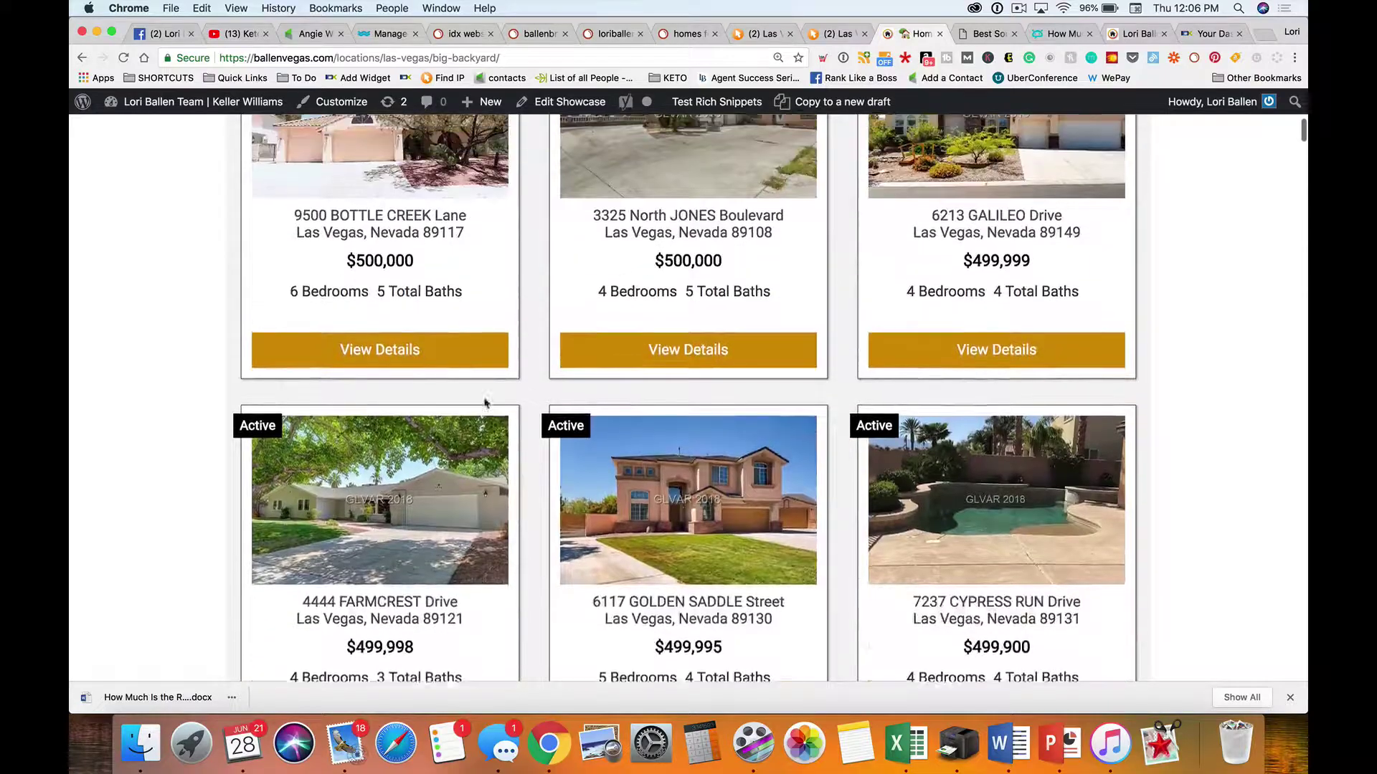
{"action": "scroll", "coordinate": [486, 404], "scroll_direction": "up", "scroll_amount": 15}
{"action": "scroll", "coordinate": [480, 395], "scroll_direction": "down", "scroll_amount": 5}
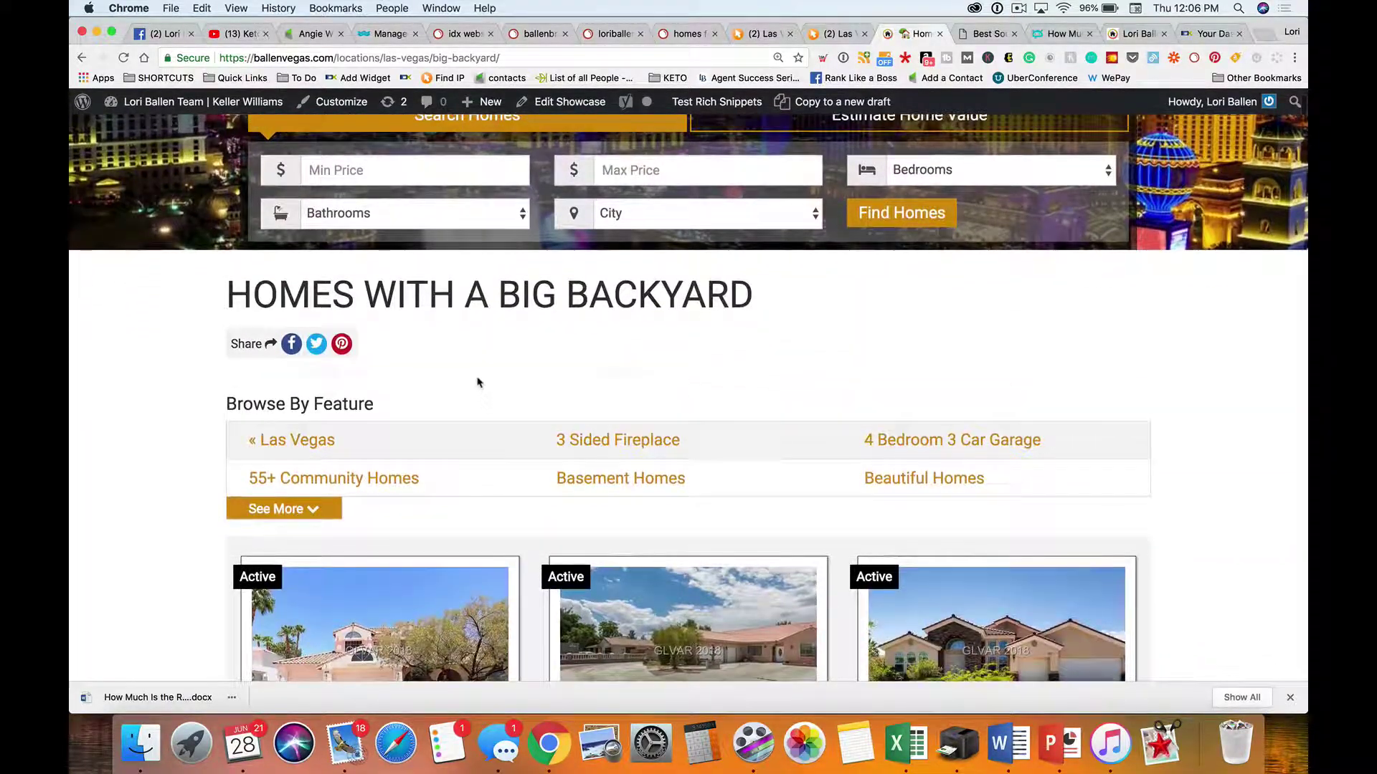
{"action": "scroll", "coordinate": [538, 337], "scroll_direction": "up", "scroll_amount": 2}
Open the "Homes with a Big Backyard" showcase for editing and locate its Introduction section
{"action": "left_click", "coordinate": [557, 102]}
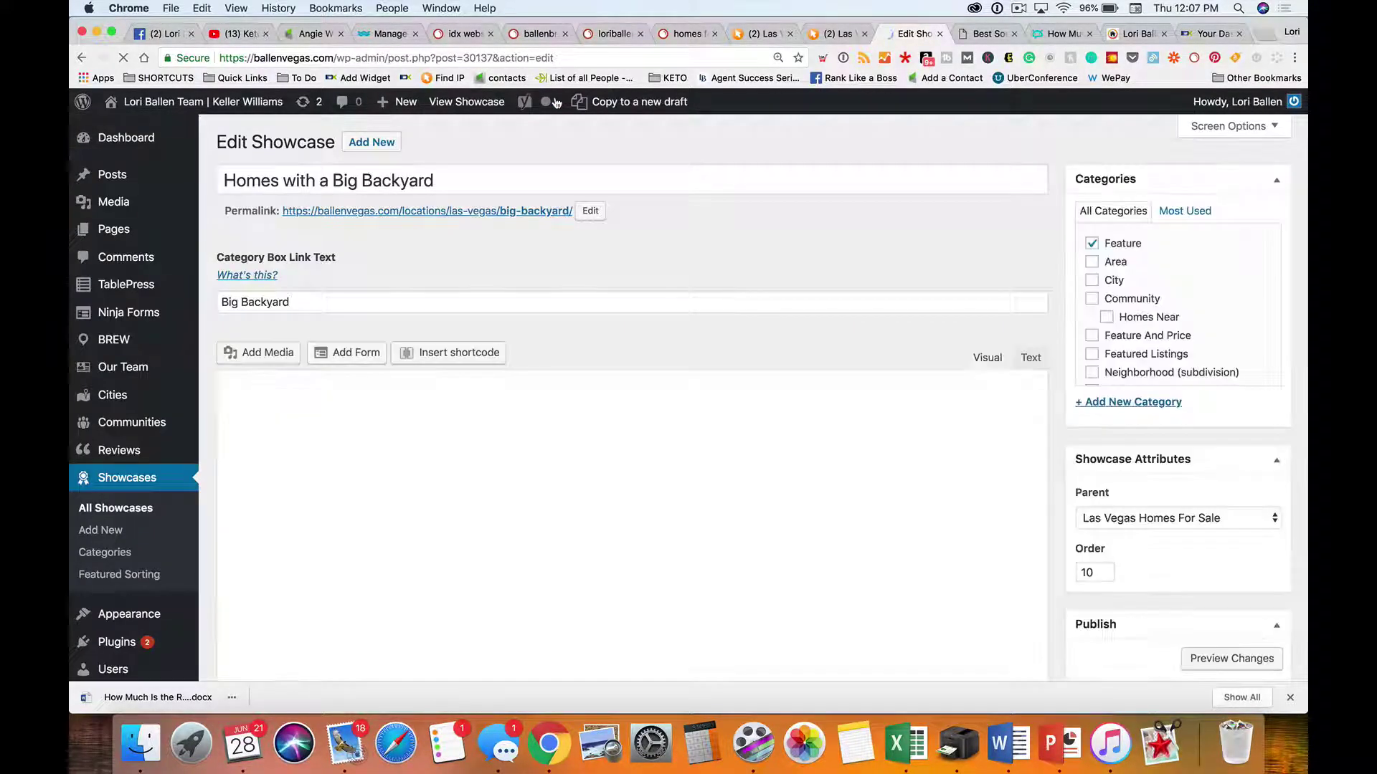
{"action": "scroll", "coordinate": [433, 513], "scroll_direction": "down", "scroll_amount": 5}
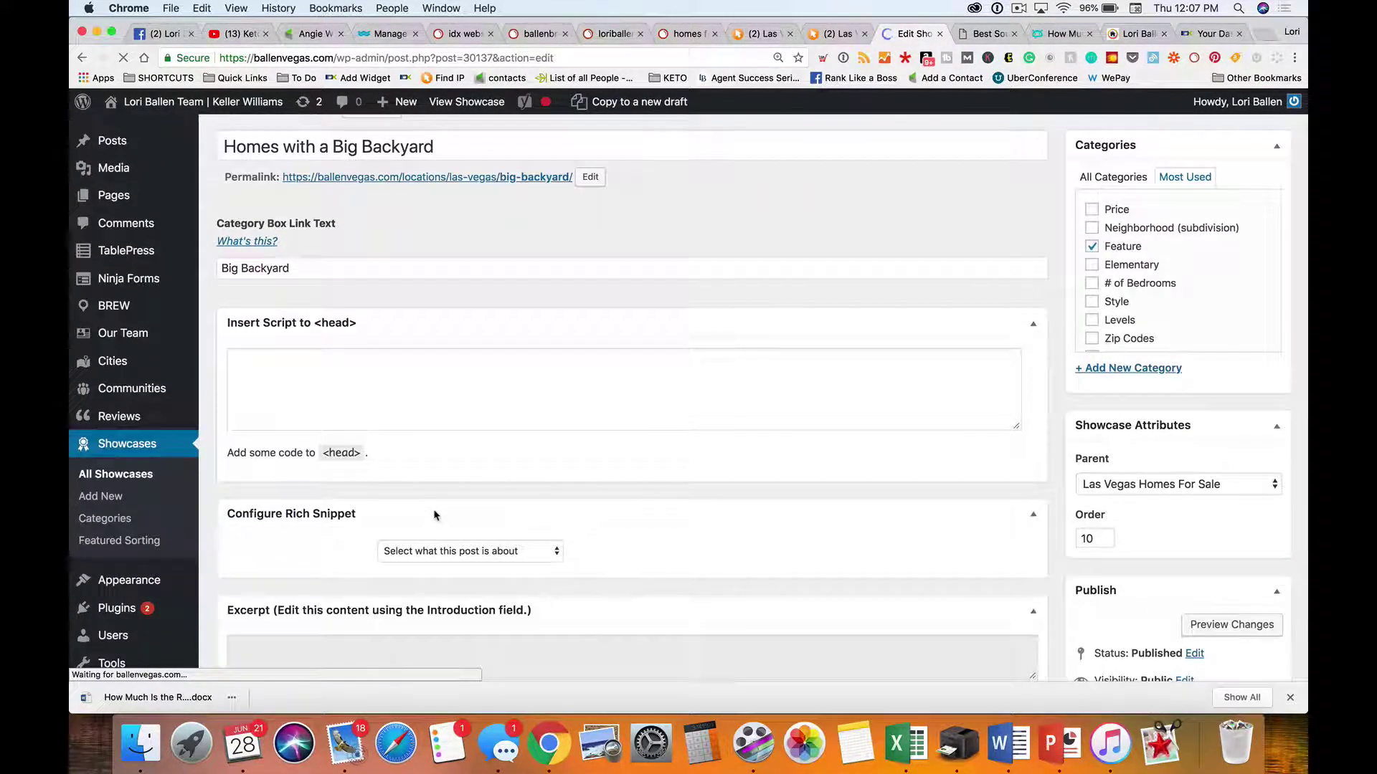
{"action": "scroll", "coordinate": [434, 514], "scroll_direction": "down", "scroll_amount": 2}
{"action": "scroll", "coordinate": [433, 514], "scroll_direction": "up", "scroll_amount": 2}
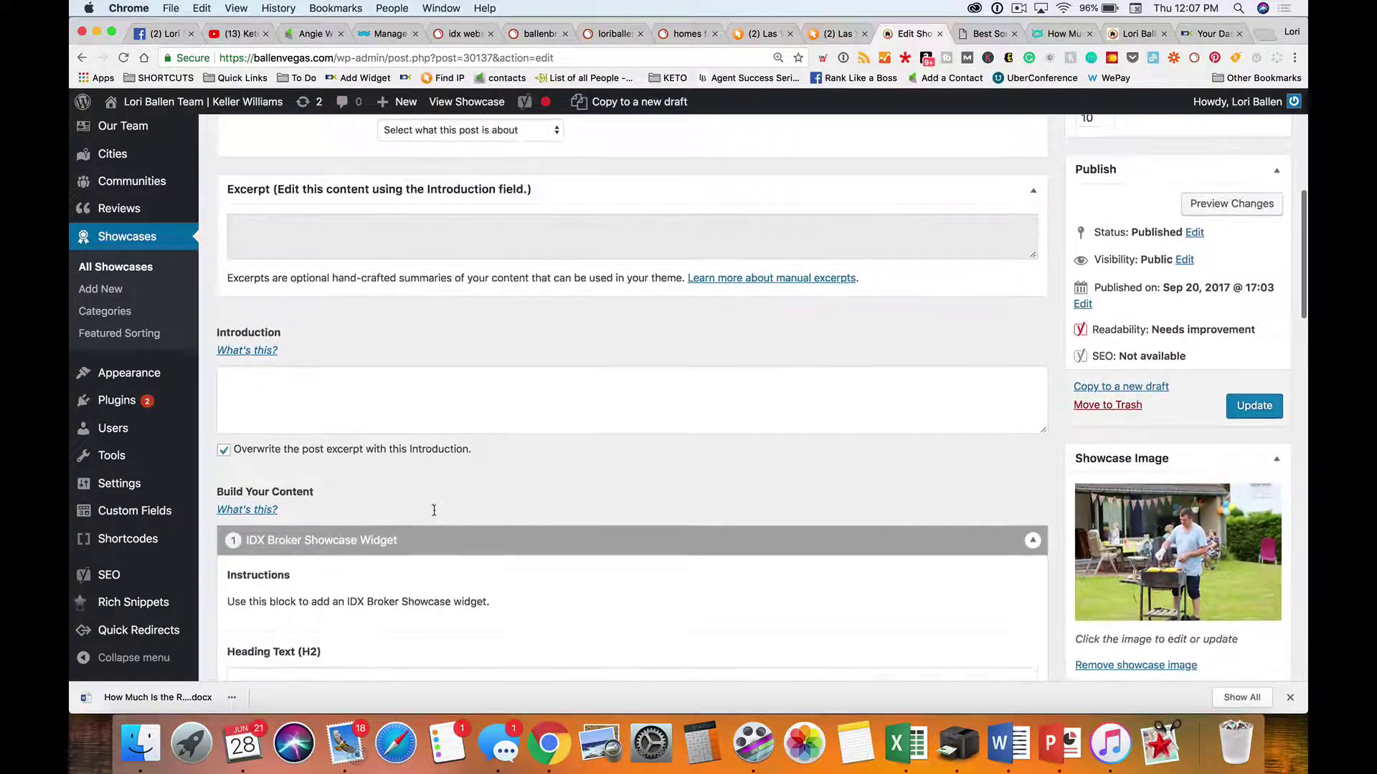
Write the showcase Introduction's opening: "While it's true that many properties in Las Vegas don't have a big backyard"
{"action": "left_click", "coordinate": [378, 429]}
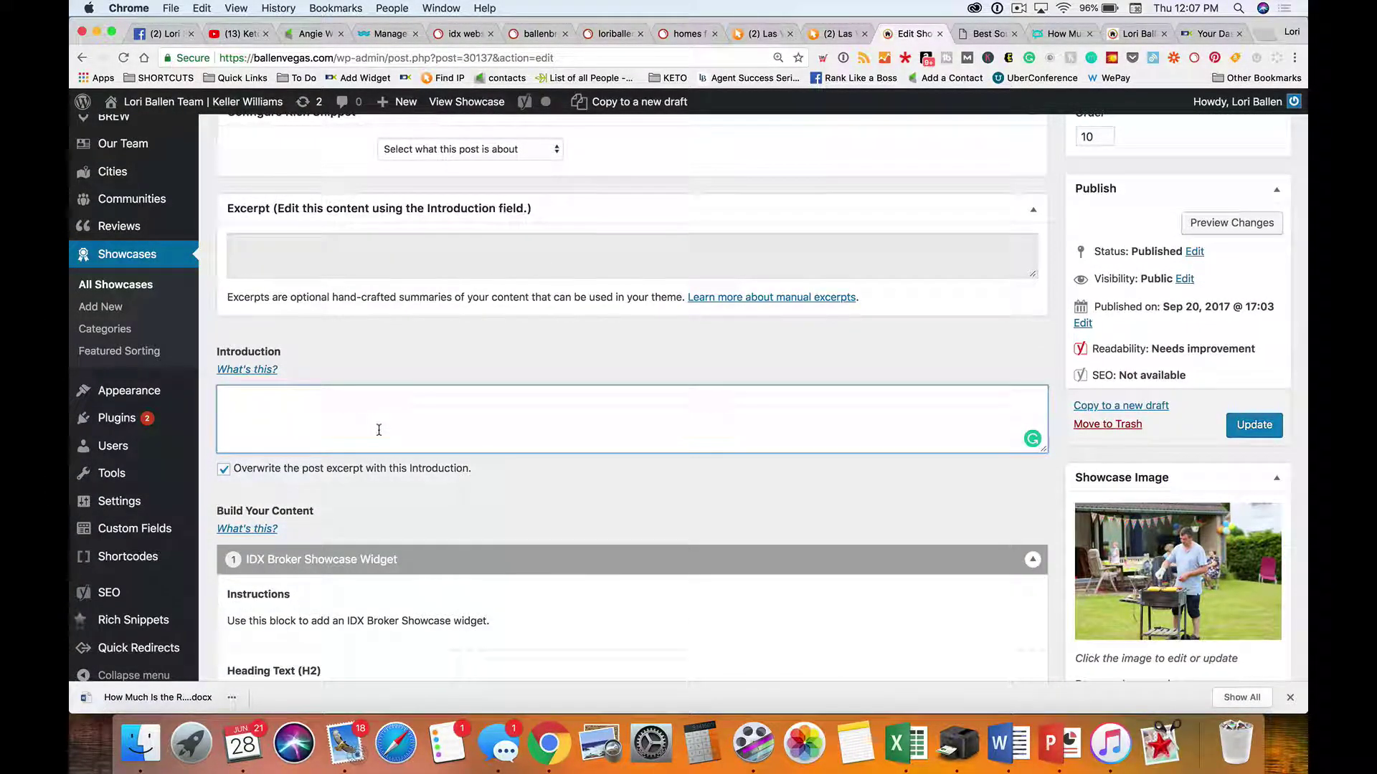
{"action": "type", "text": "While it's true th"}
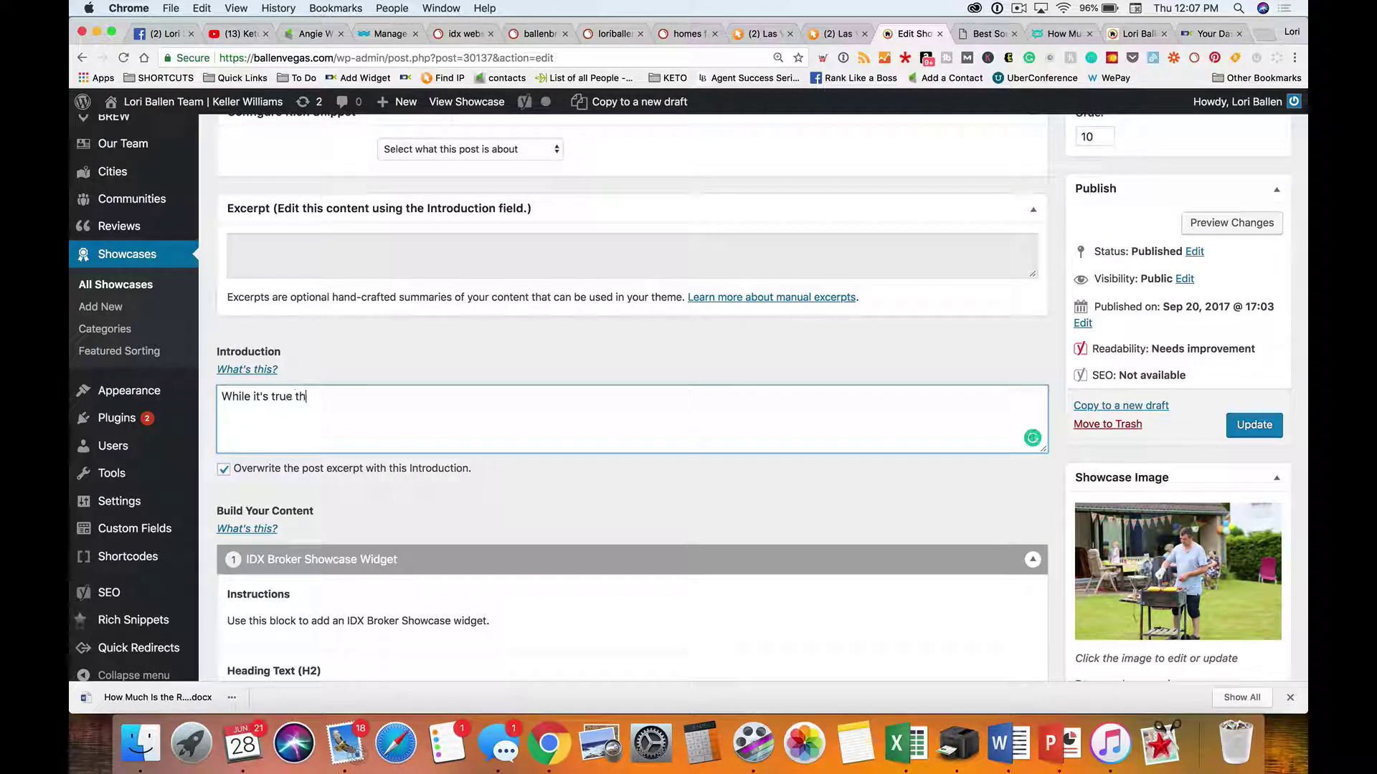
{"action": "type", "text": "at many pro"}
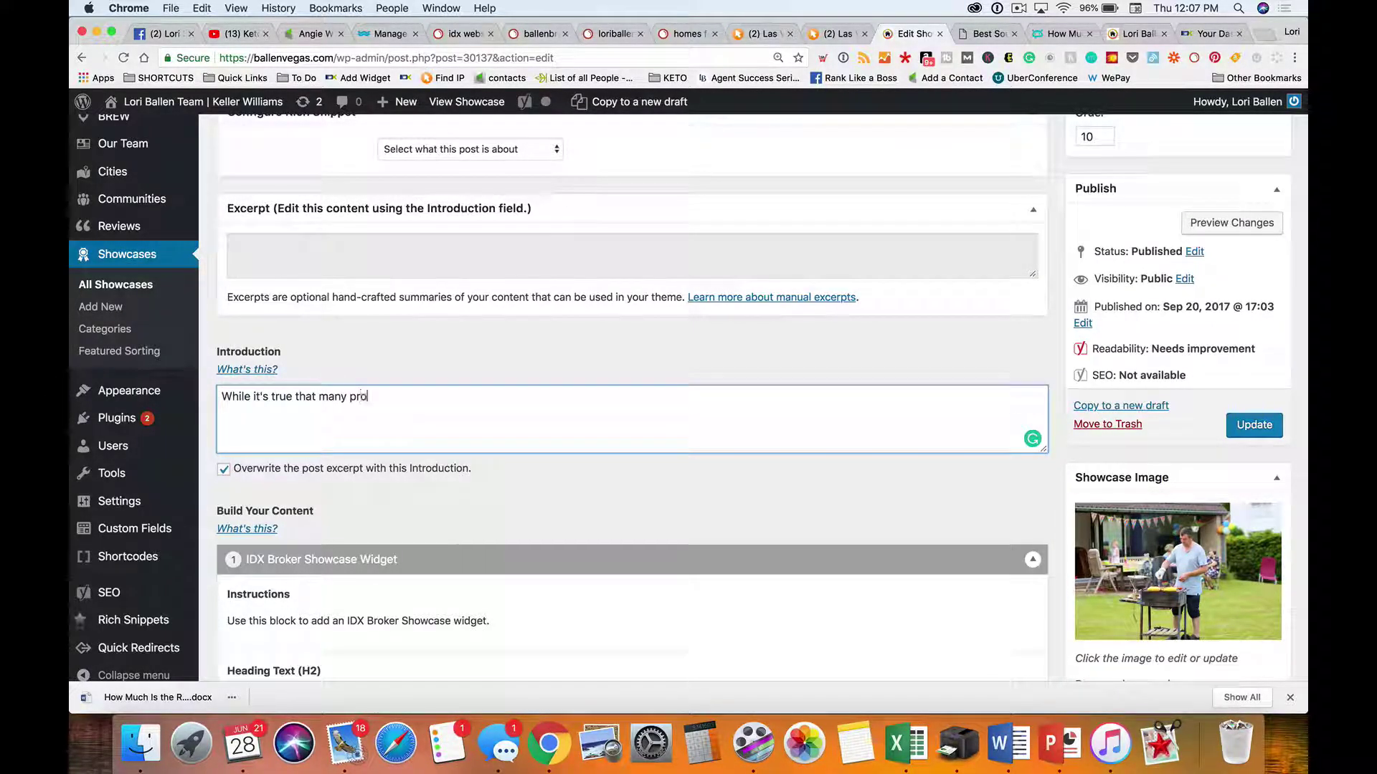
{"action": "type", "text": "perties in Las Vegas "}
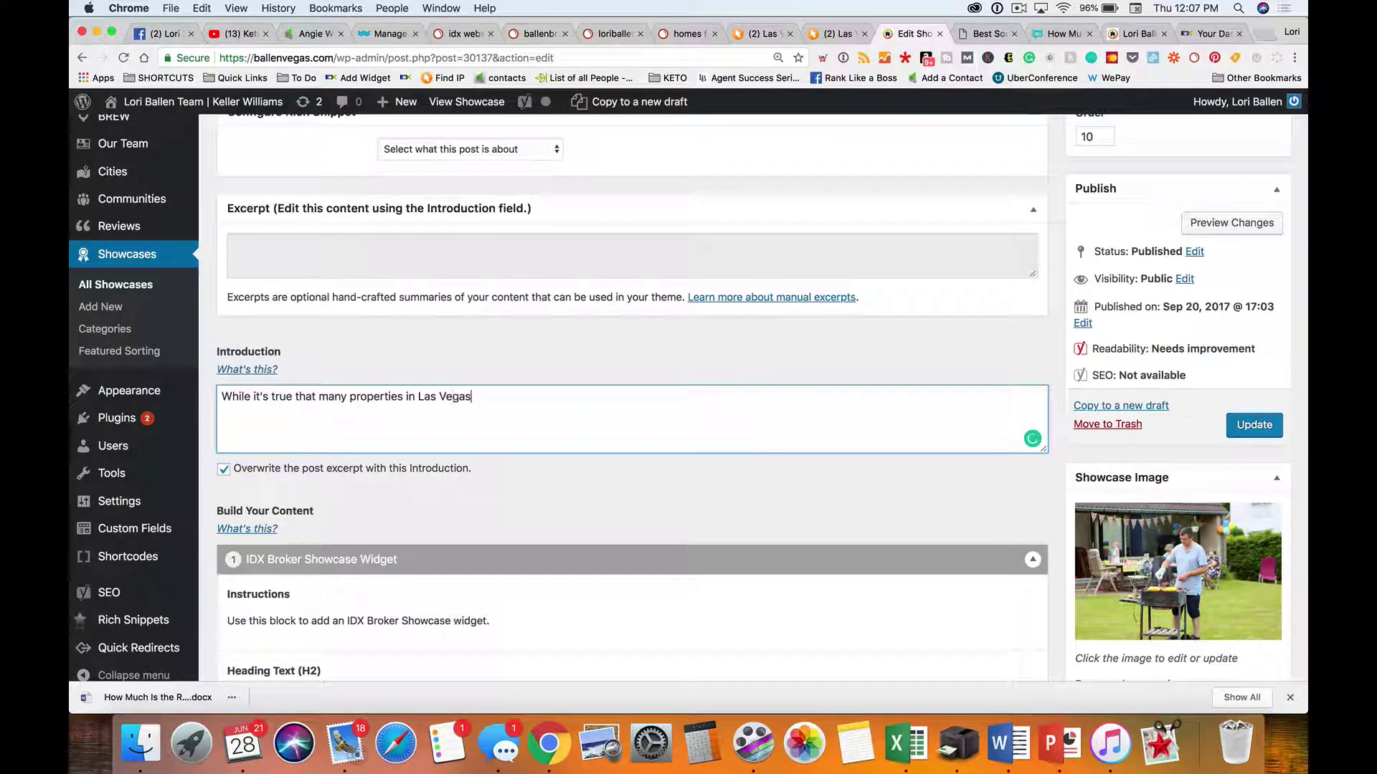
{"action": "type", "text": "don't have "}
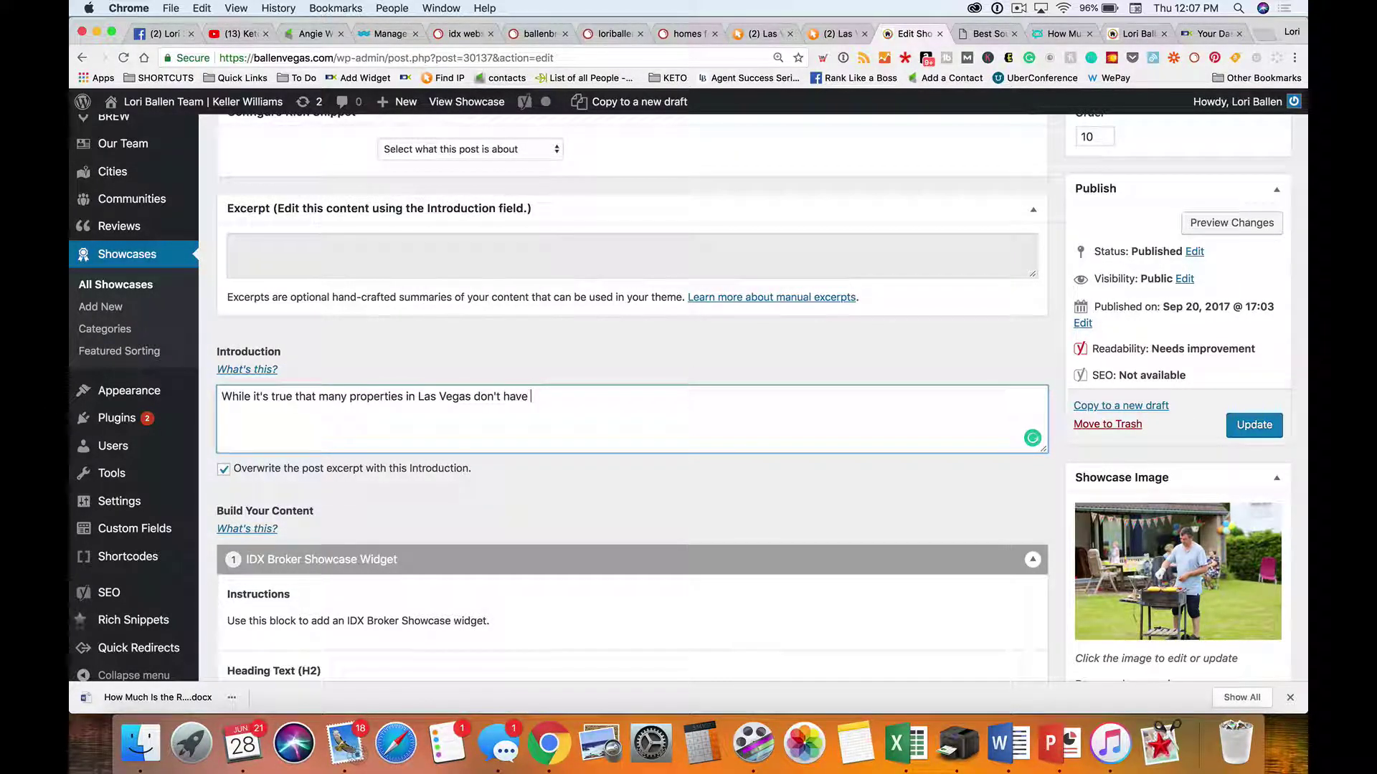
{"action": "type", "text": "an"}
{"action": "key", "text": "BackSpace"}
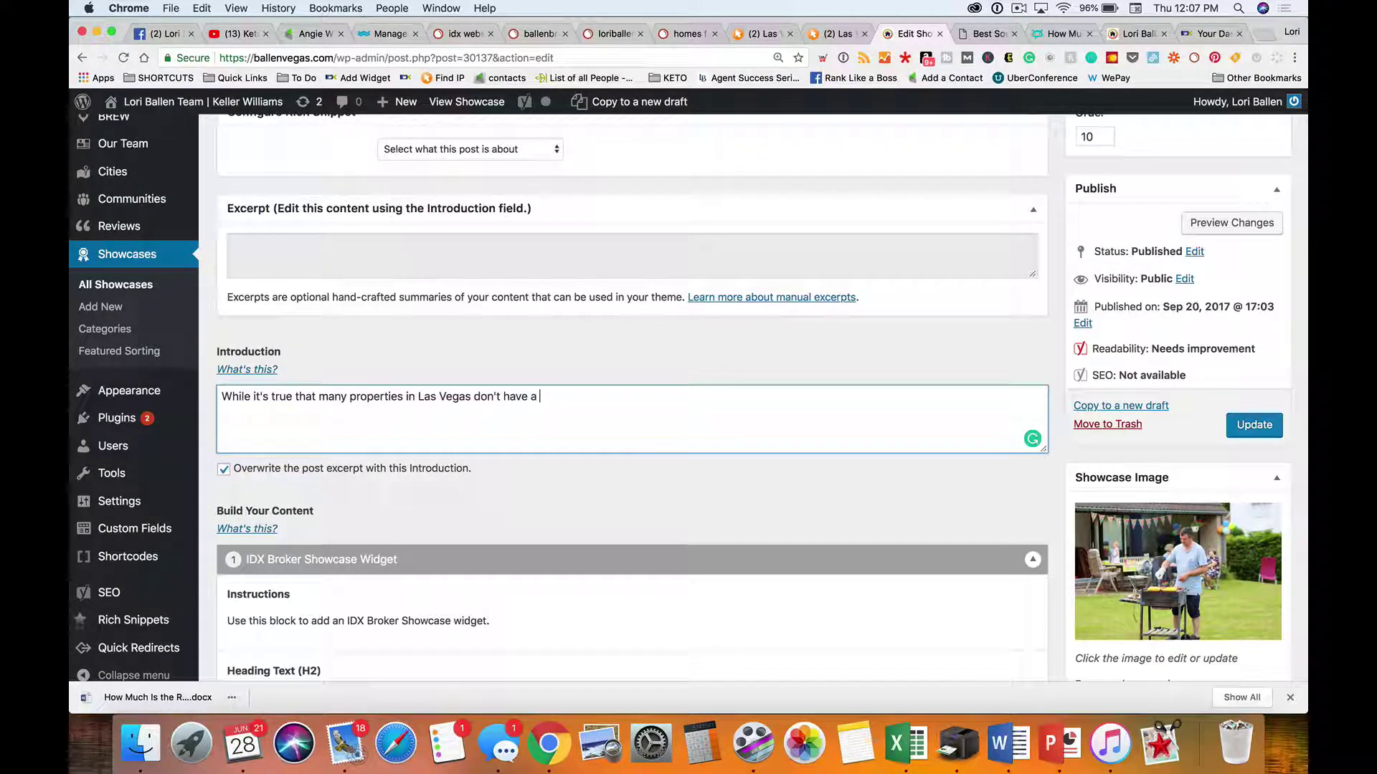
{"action": "type", "text": "big backyard,"}
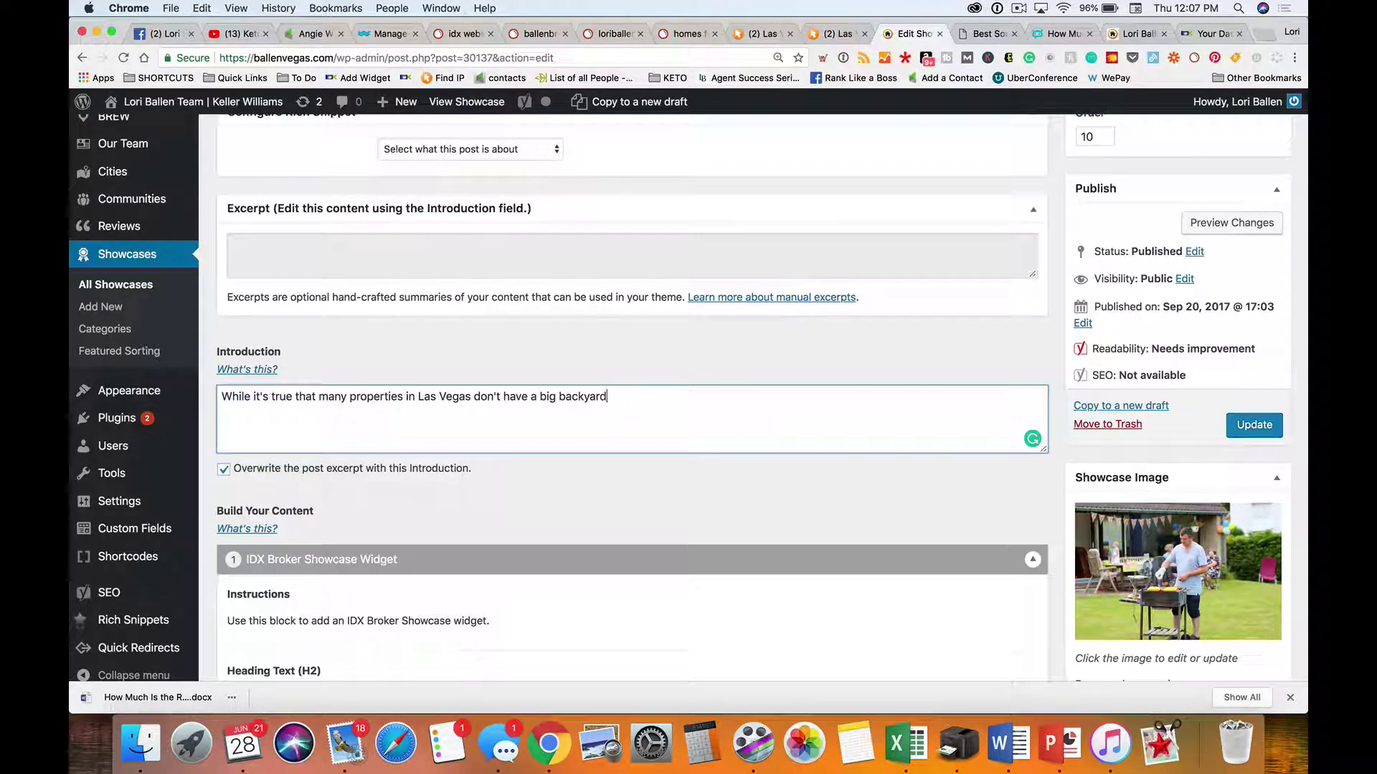
Continue the Introduction with ", there are older homes with land and even new construction featuring larger lots for pools or back yards." and update the showcase
{"action": "left_click", "coordinate": [816, 37]}
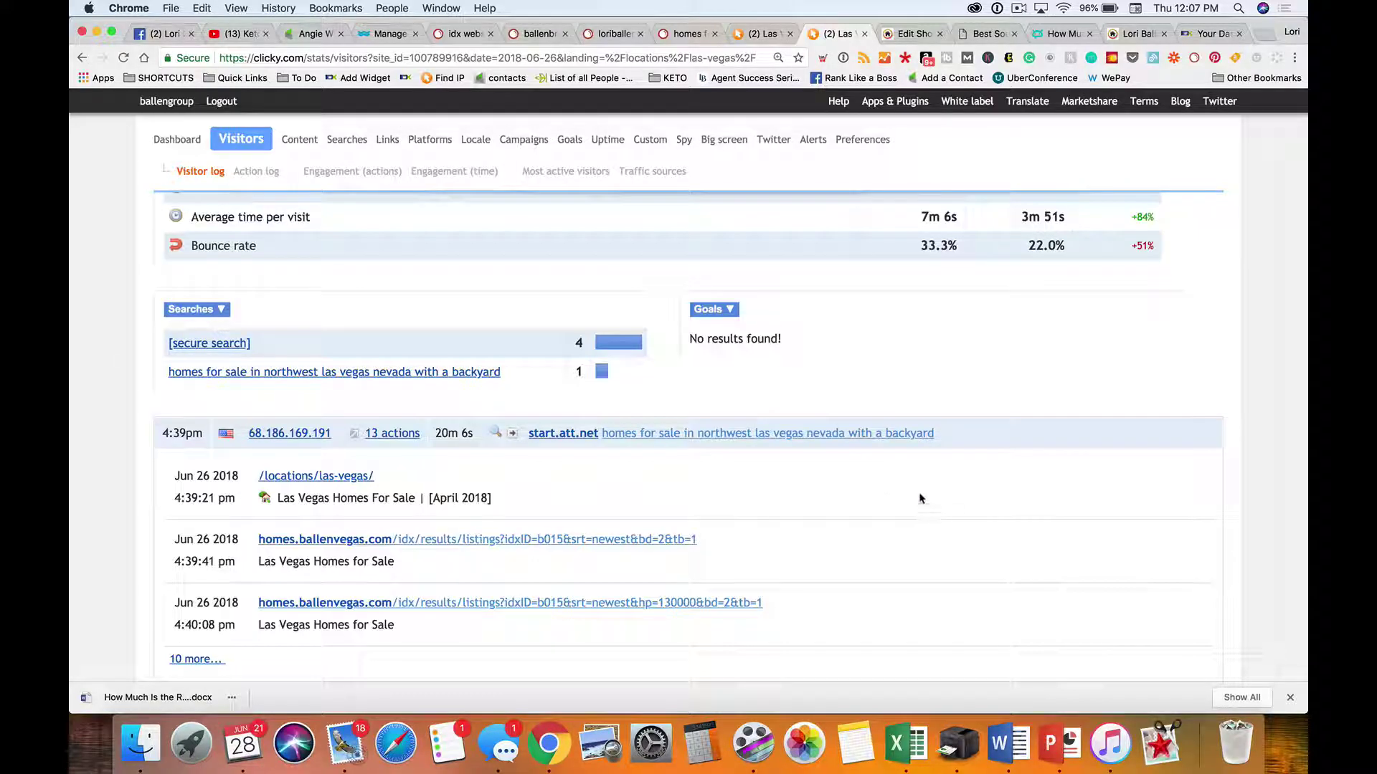
{"action": "left_click", "coordinate": [913, 36]}
{"action": "type", "text": "there are older home"}
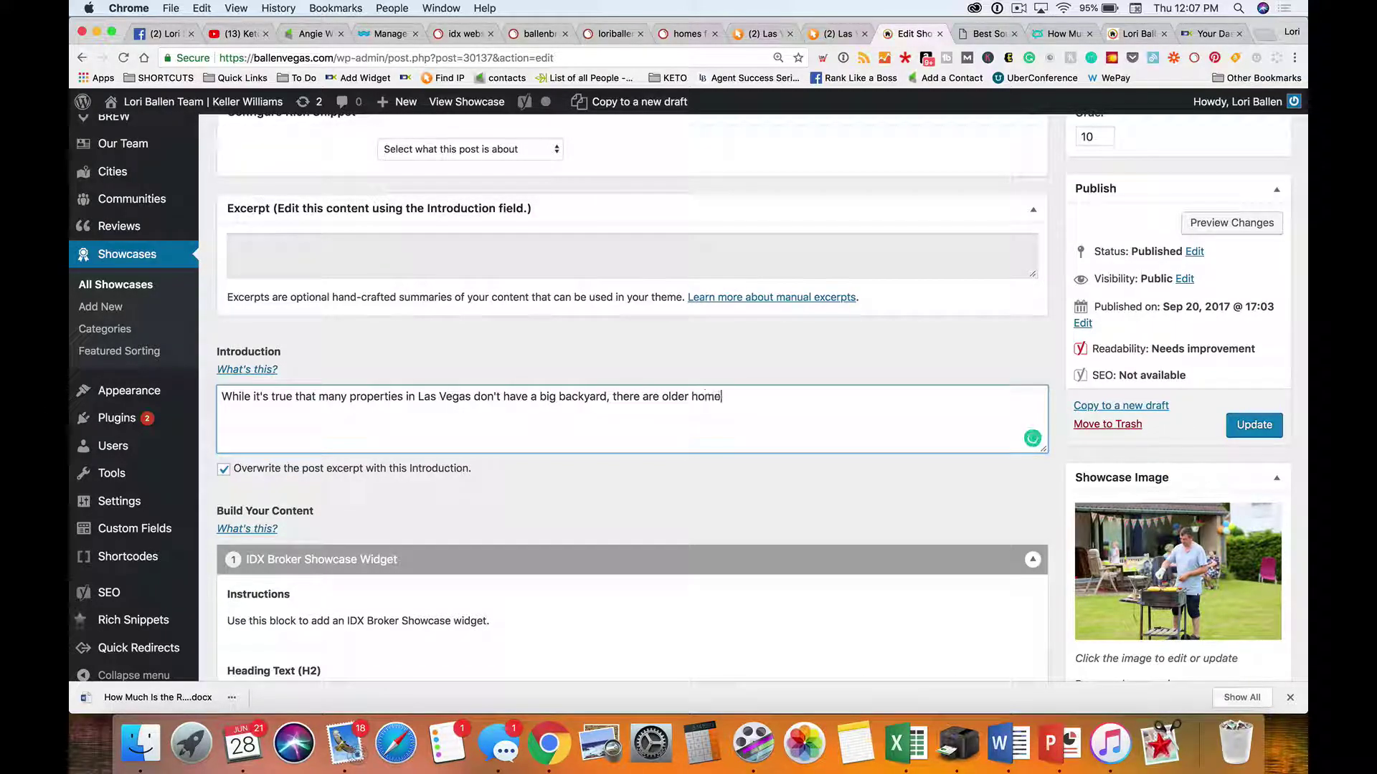
{"action": "type", "text": "s with land and ev"}
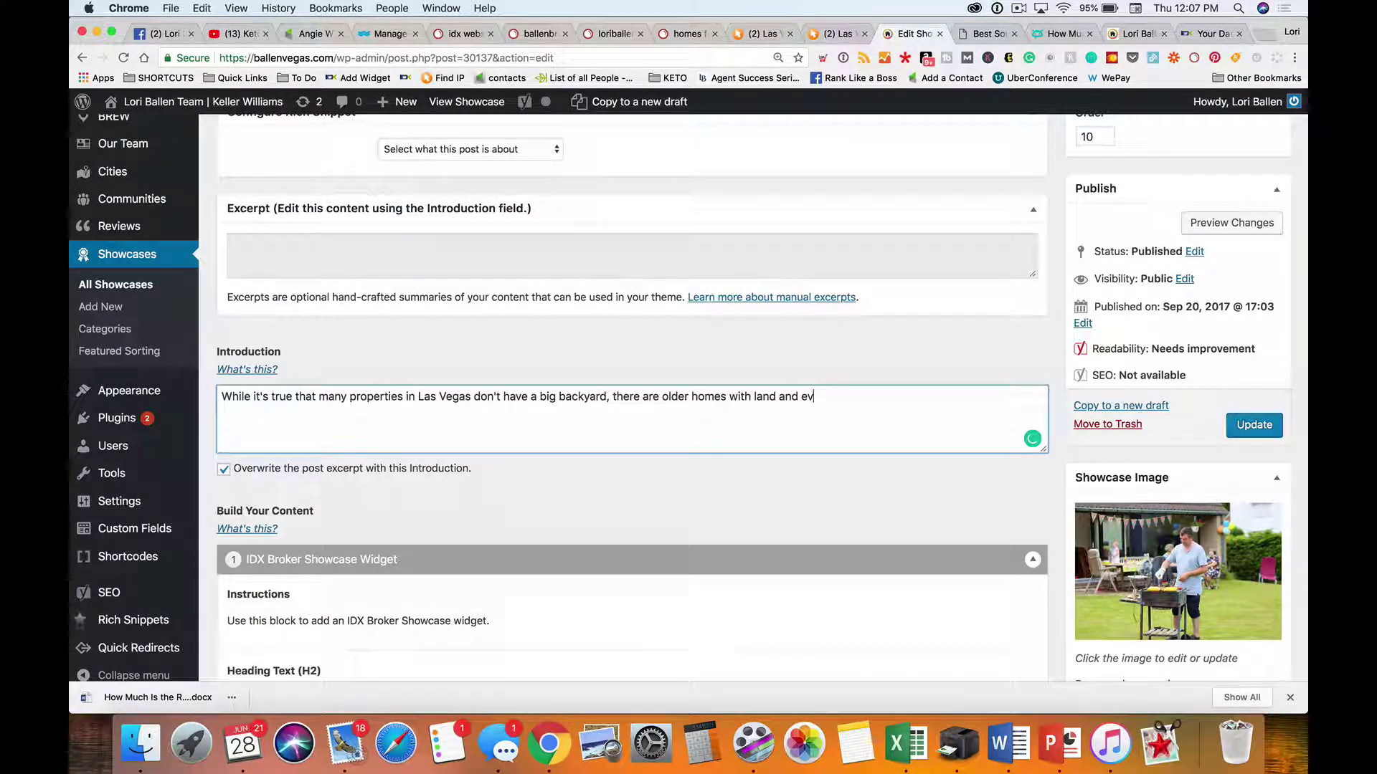
{"action": "type", "text": "en new construction fea"}
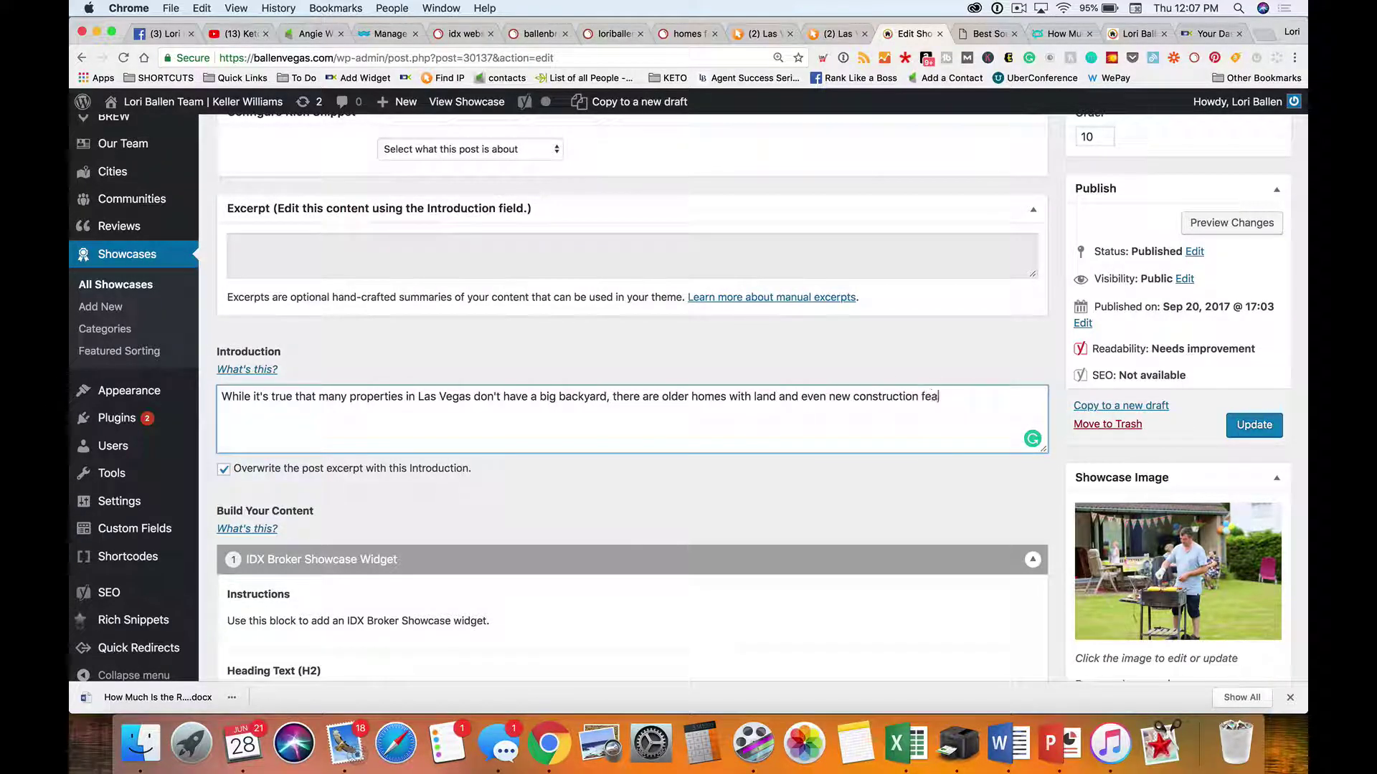
{"action": "type", "text": "turing larger "}
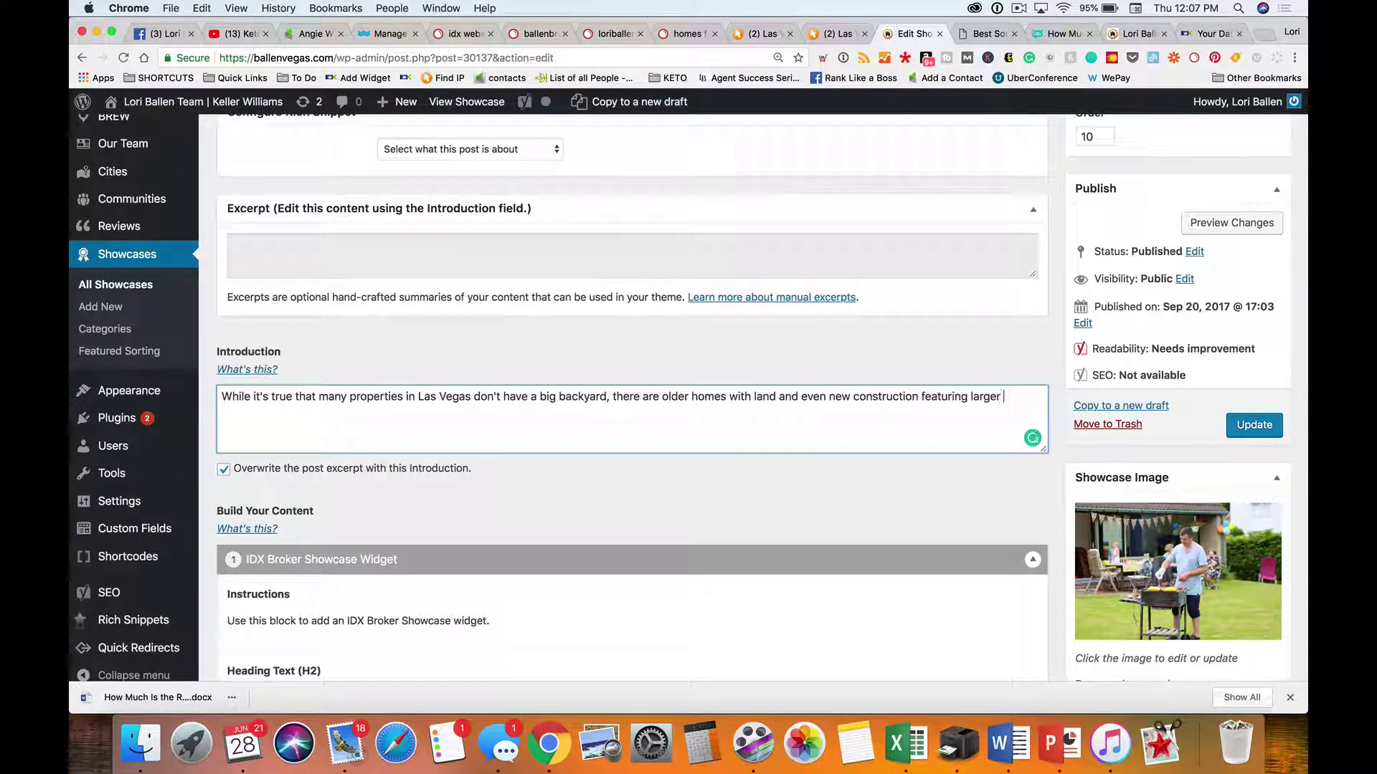
{"action": "type", "text": "logs for pools or "}
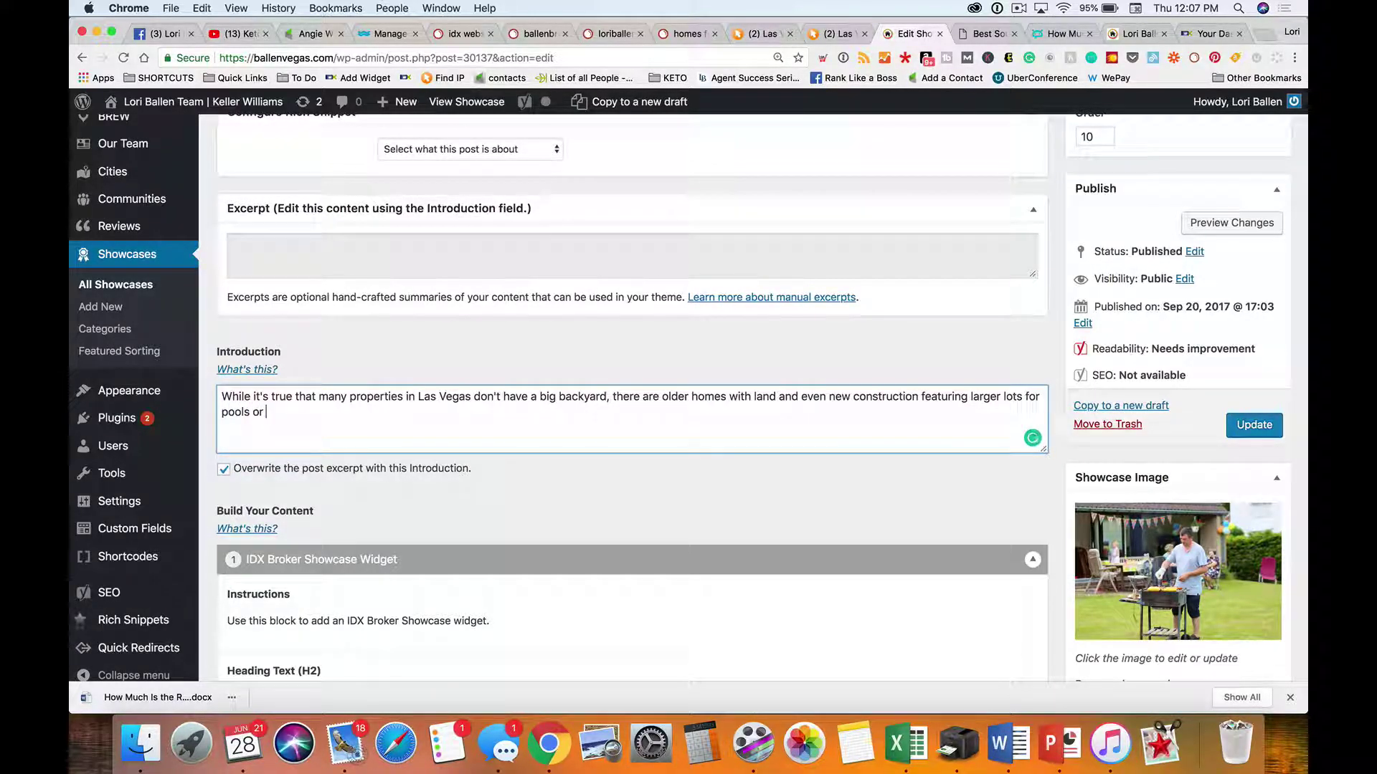
{"action": "type", "text": "back yards."}
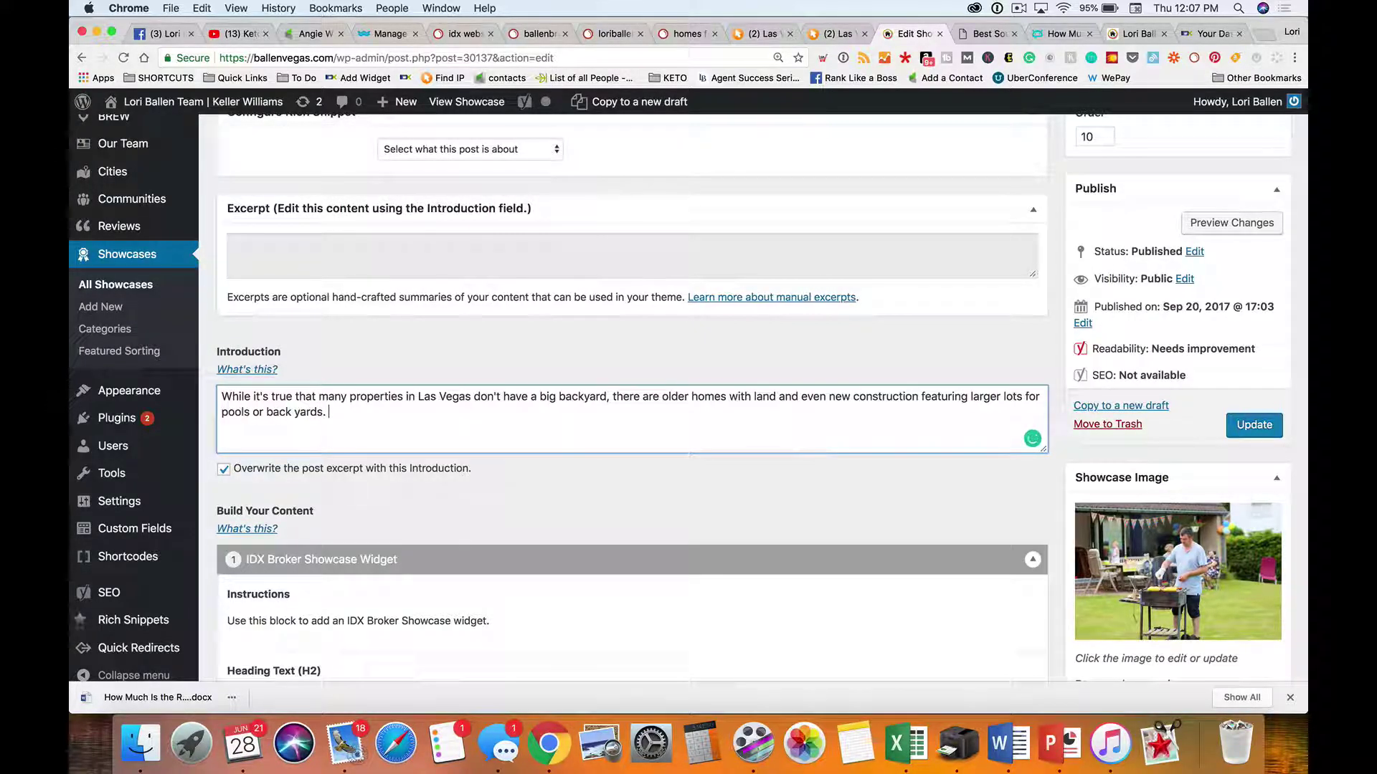
{"action": "scroll", "coordinate": [832, 452], "scroll_direction": "up", "scroll_amount": 2}
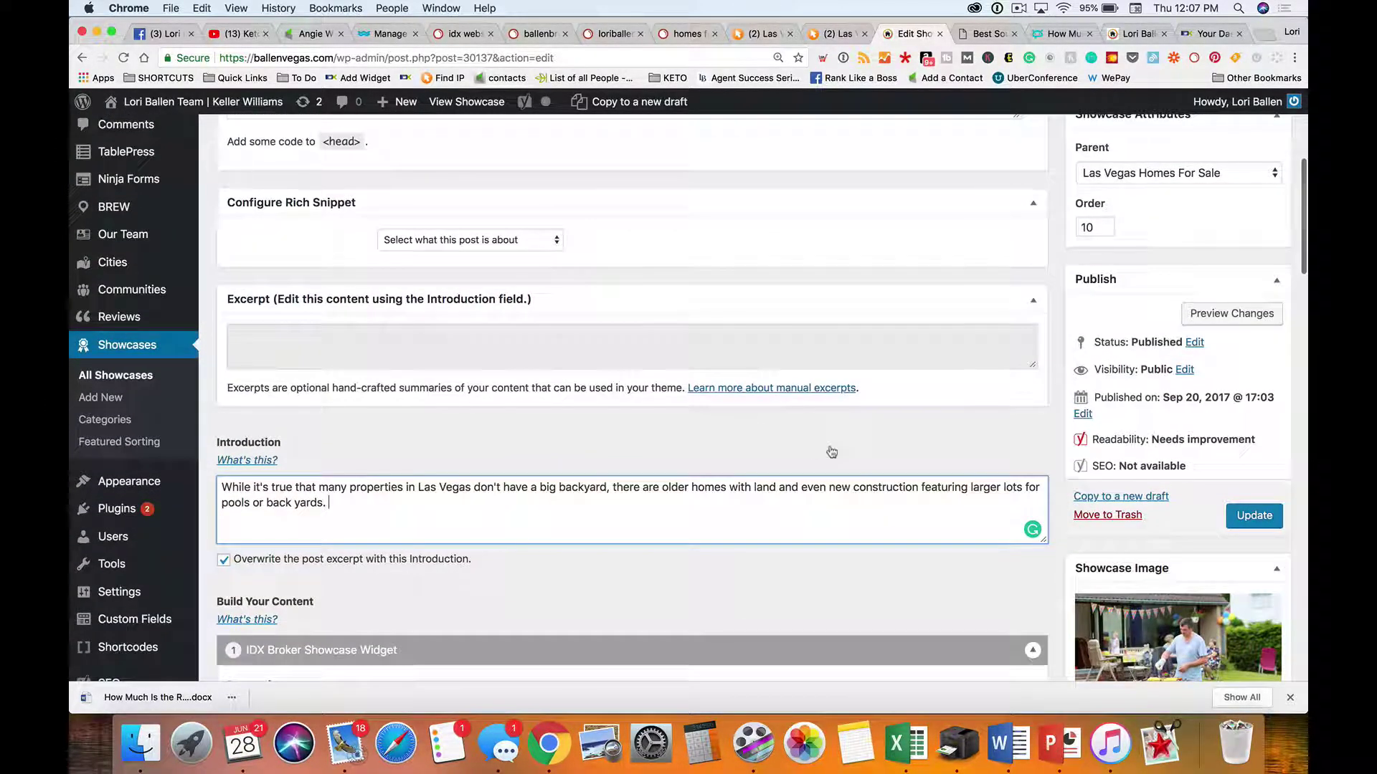
{"action": "left_click", "coordinate": [1253, 516]}
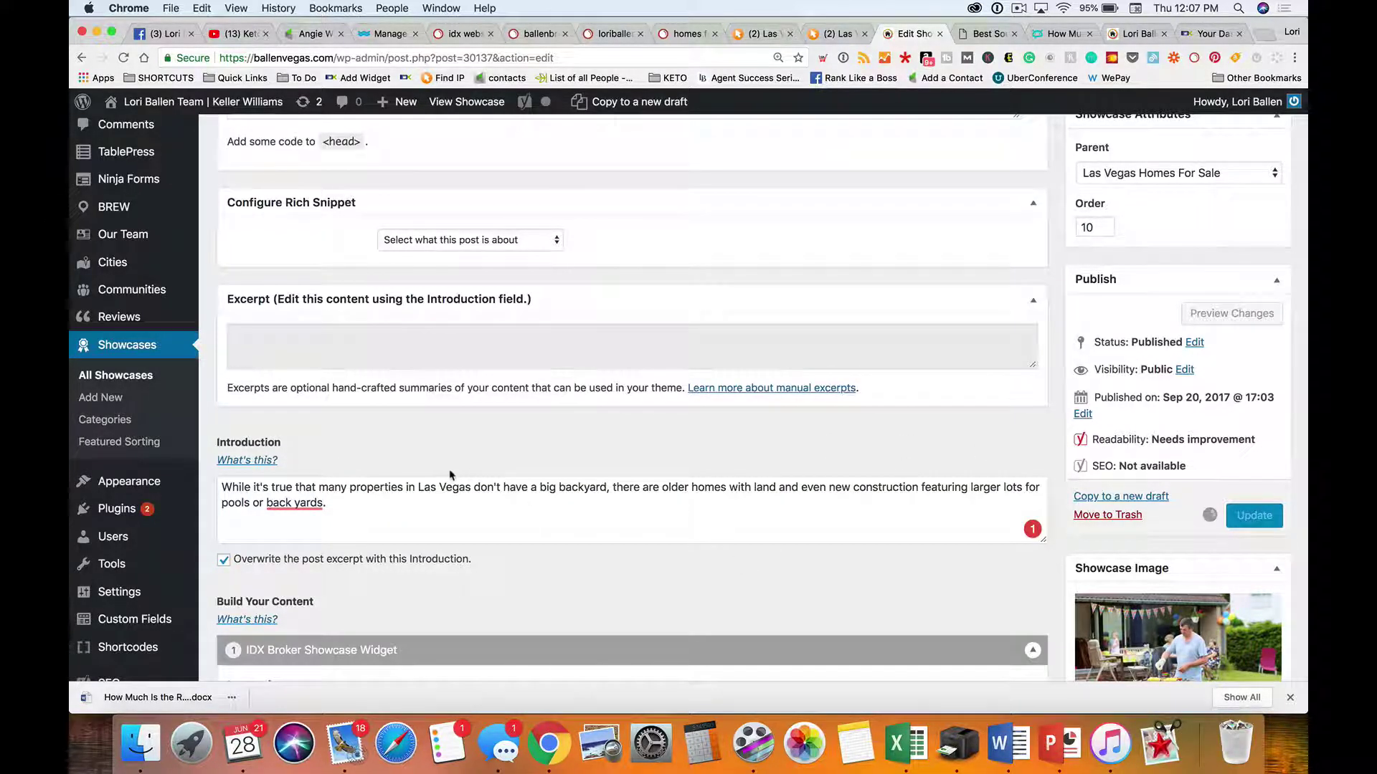
Try to correct "back yards" to "backyards" at the end of the Introduction
{"action": "left_click", "coordinate": [316, 499]}
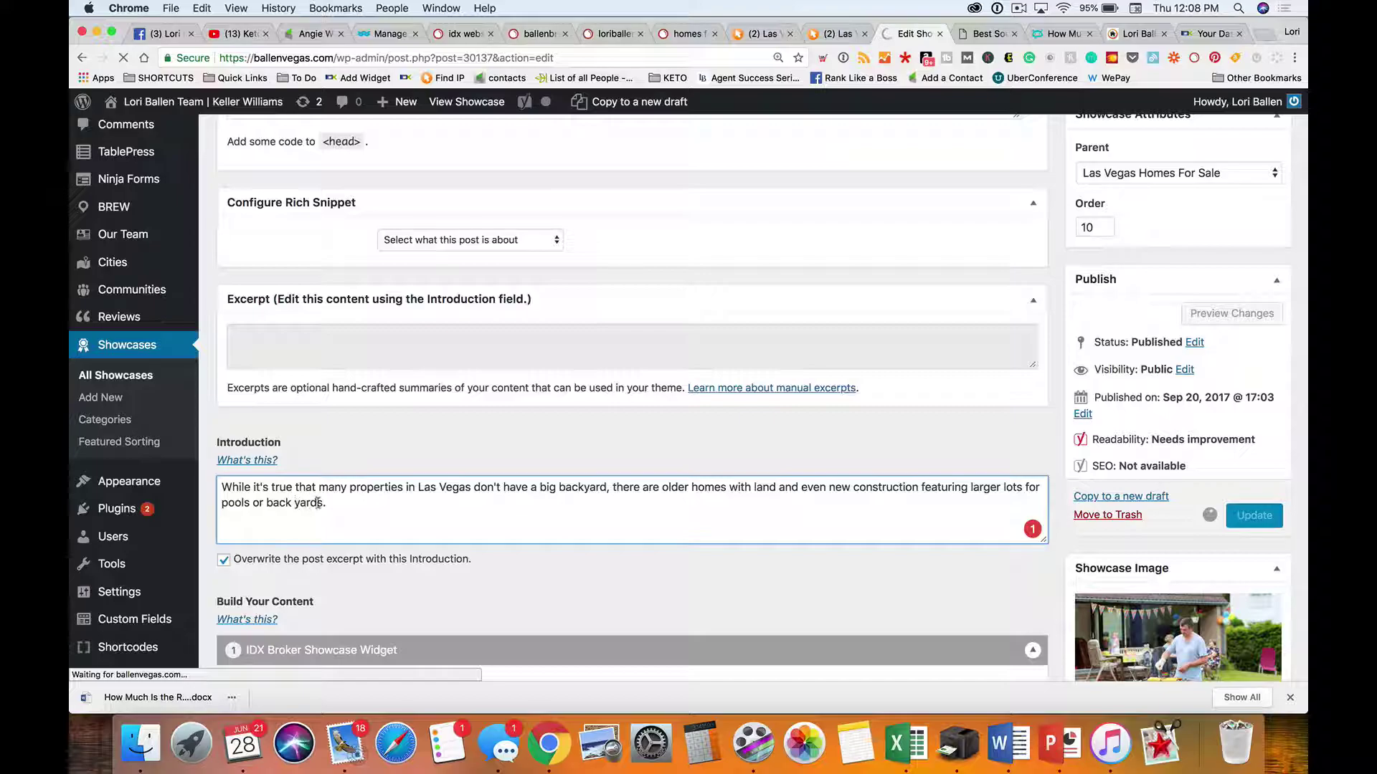
{"action": "left_click", "coordinate": [298, 505]}
{"action": "key", "text": "BackSpace"}
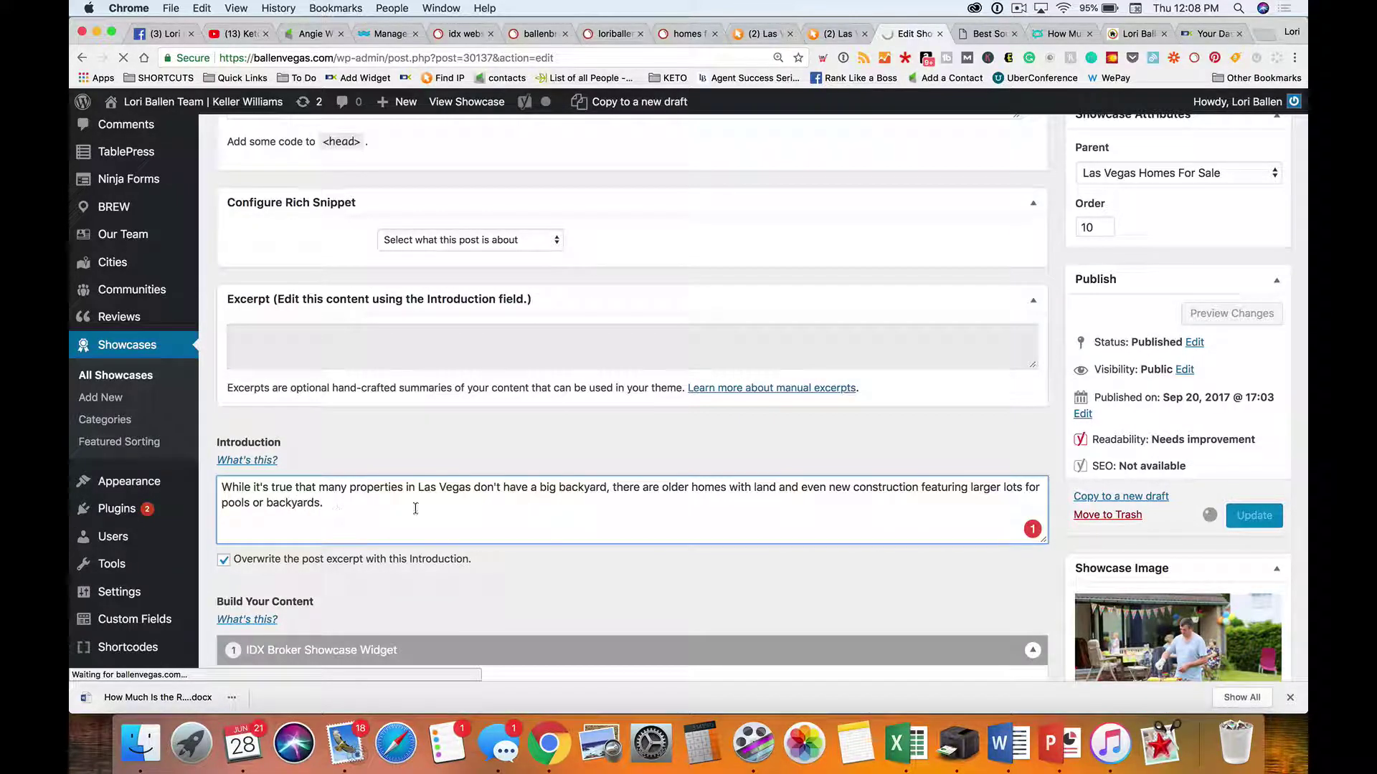
Set the month and day of the showcase's publish date to 06-Jun and 28
{"action": "left_click", "coordinate": [1083, 414]}
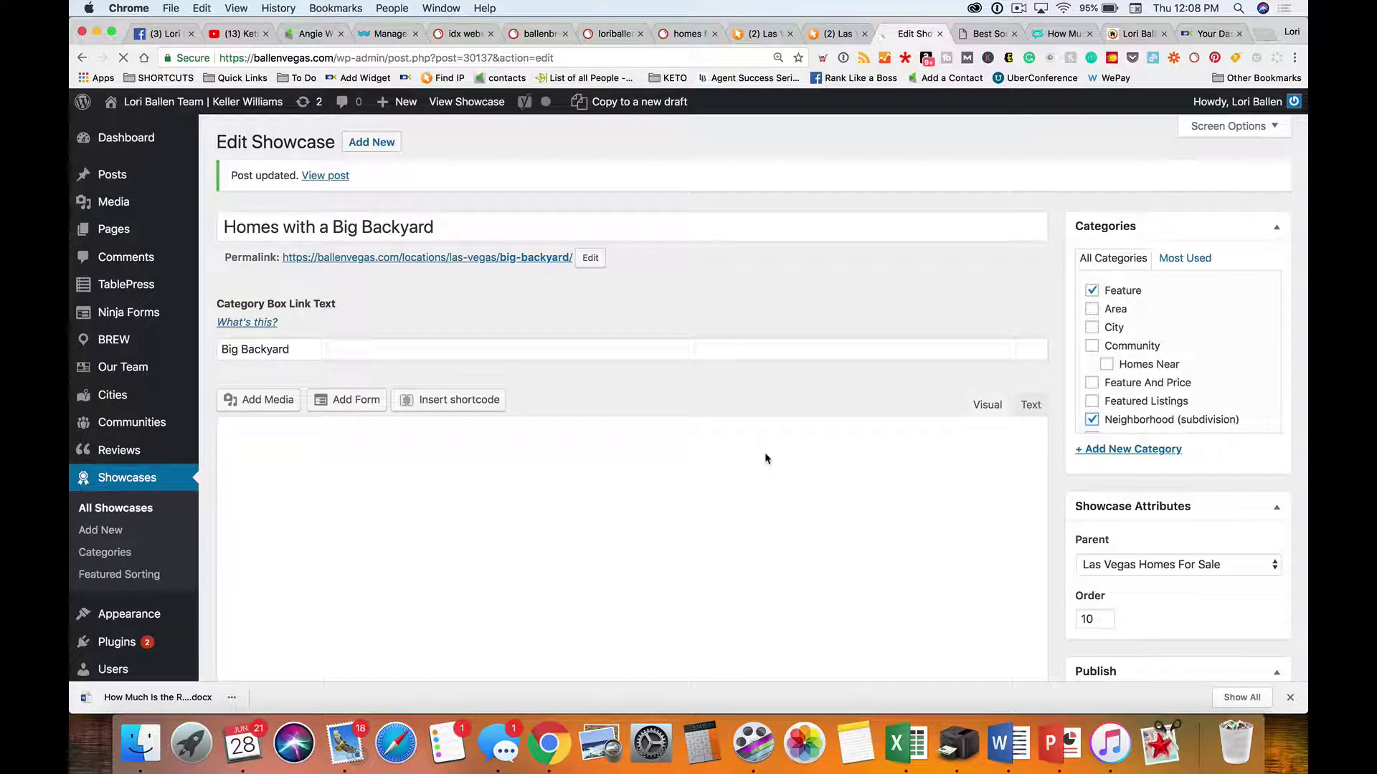
{"action": "scroll", "coordinate": [858, 602], "scroll_direction": "down", "scroll_amount": 2}
{"action": "scroll", "coordinate": [1099, 263], "scroll_direction": "down", "scroll_amount": 3}
{"action": "scroll", "coordinate": [1100, 263], "scroll_direction": "up", "scroll_amount": 2}
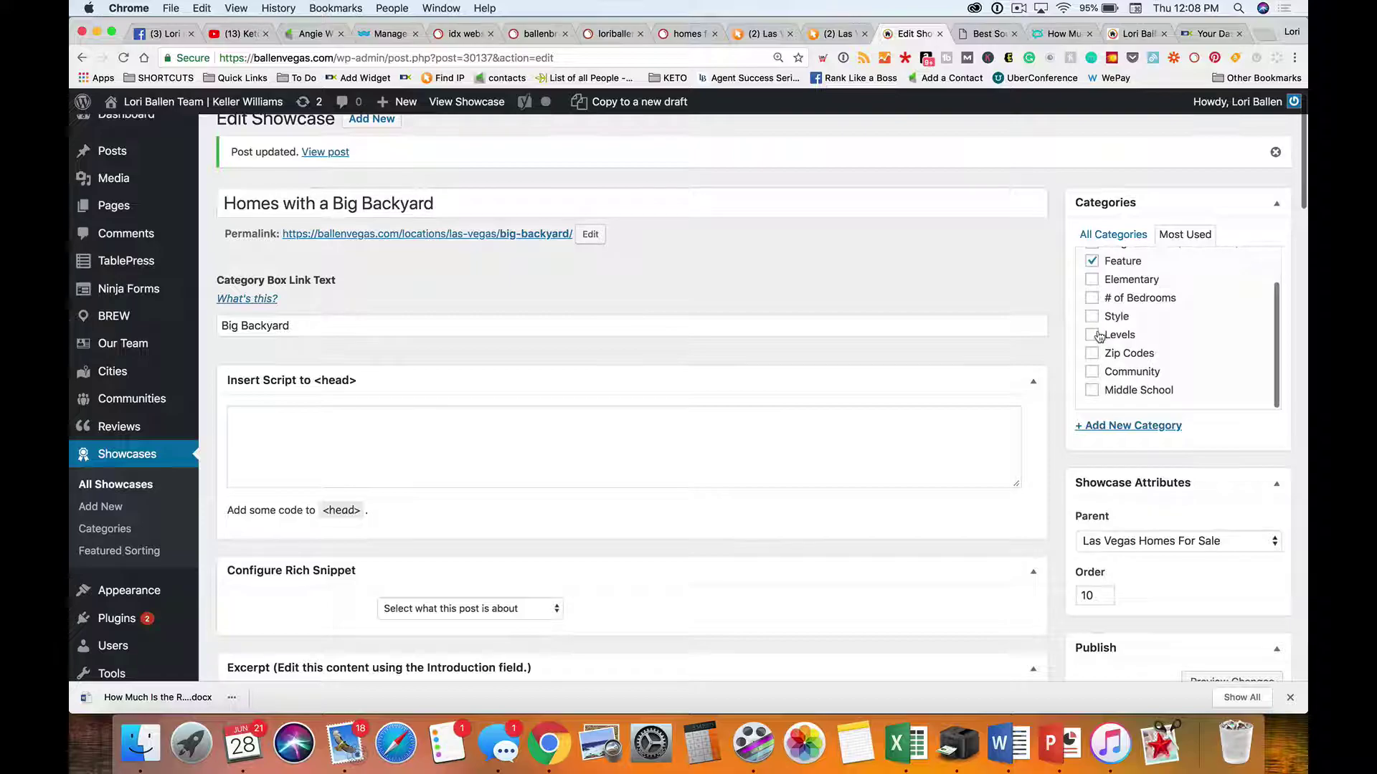
{"action": "scroll", "coordinate": [1097, 337], "scroll_direction": "up", "scroll_amount": 2}
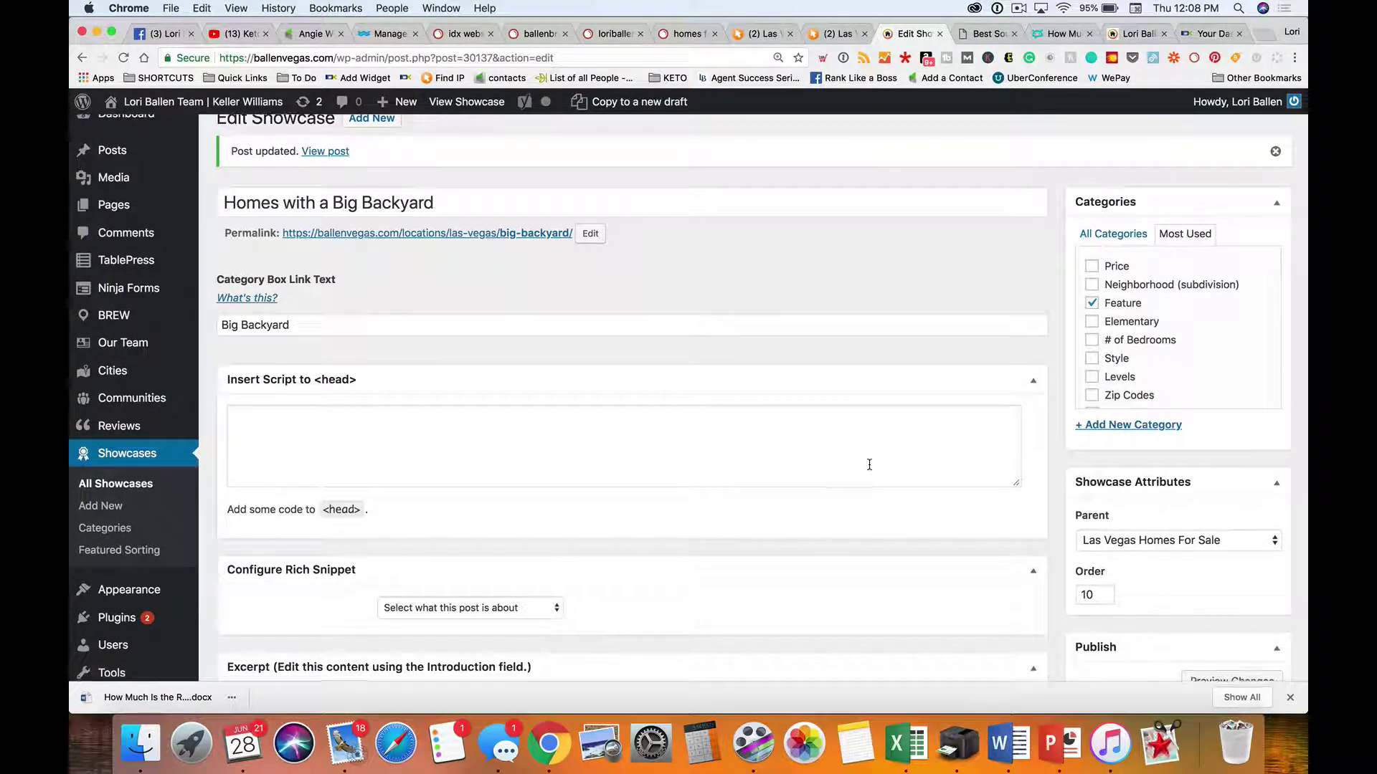
{"action": "scroll", "coordinate": [869, 464], "scroll_direction": "down", "scroll_amount": 3}
{"action": "scroll", "coordinate": [869, 470], "scroll_direction": "down", "scroll_amount": 4}
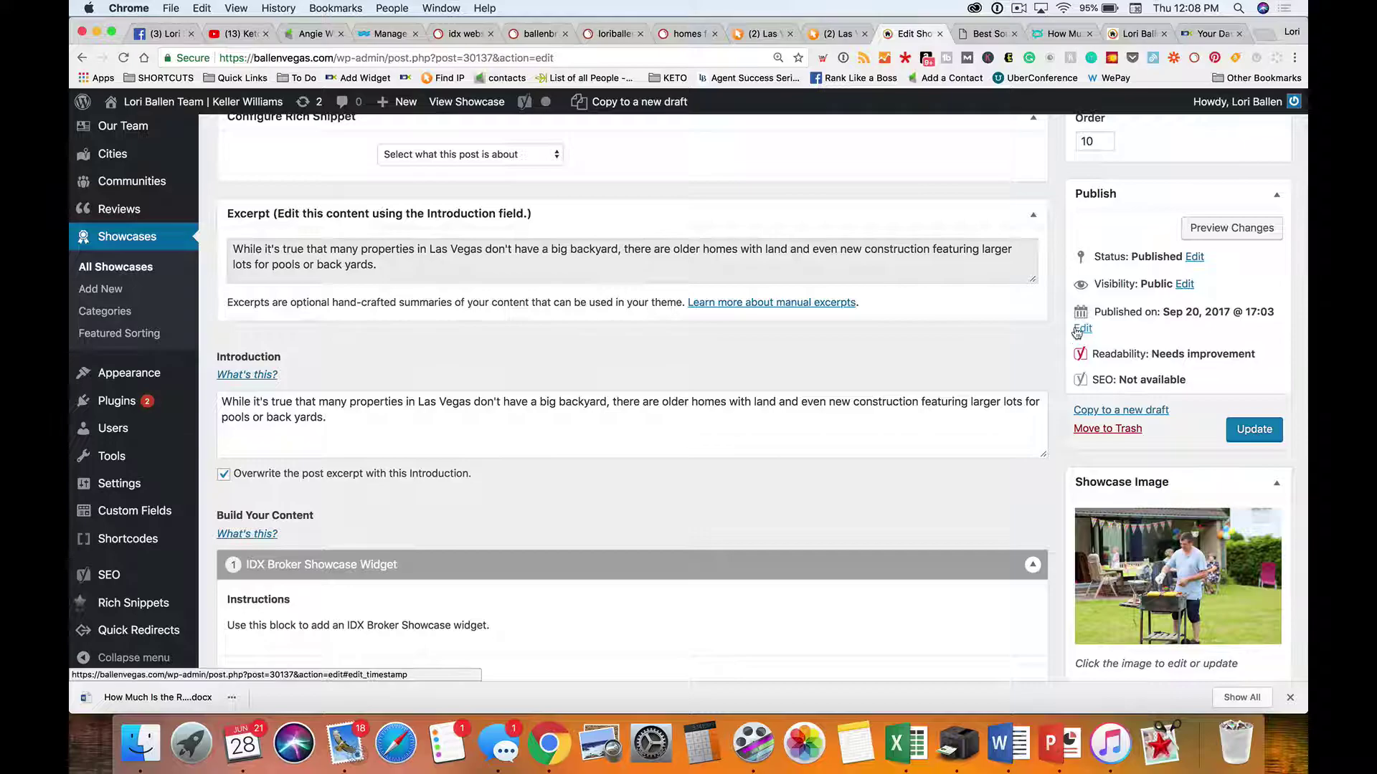
{"action": "left_click", "coordinate": [1080, 329]}
{"action": "left_click", "coordinate": [1097, 334]}
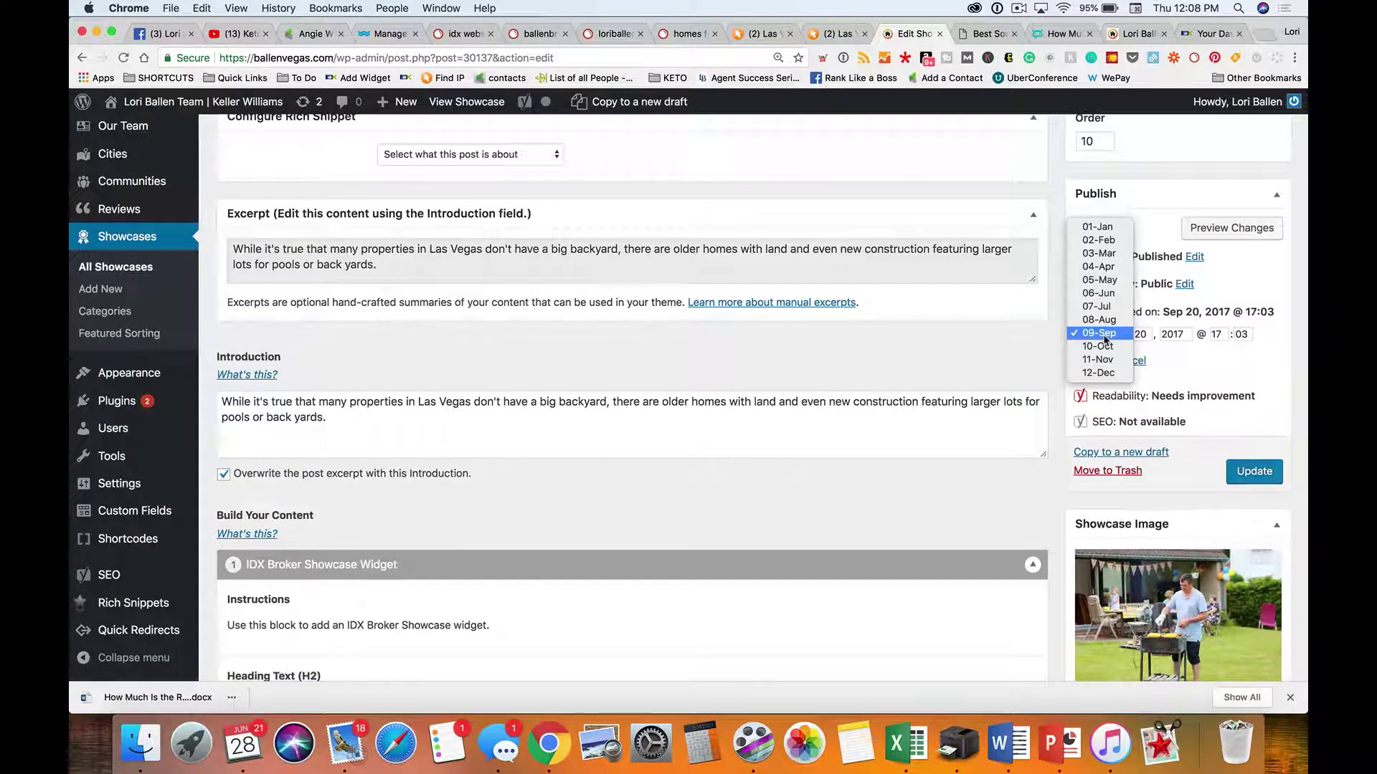
{"action": "left_click", "coordinate": [1108, 306]}
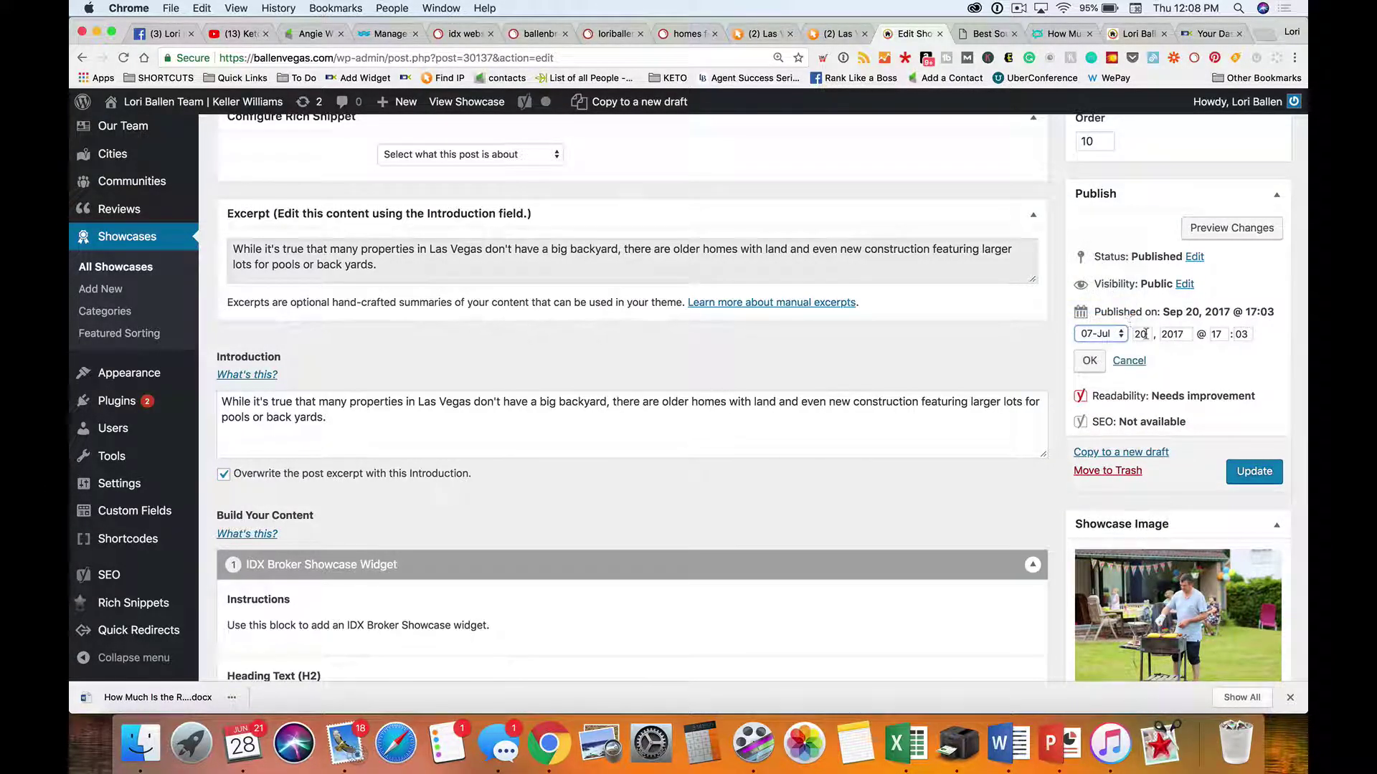
{"action": "left_click", "coordinate": [1113, 336]}
{"action": "left_click", "coordinate": [1098, 320]}
{"action": "key", "text": "Tab"}
{"action": "key", "text": "BackSpace"}
{"action": "type", "text": "28"}
{"action": "key", "text": "Tab"}
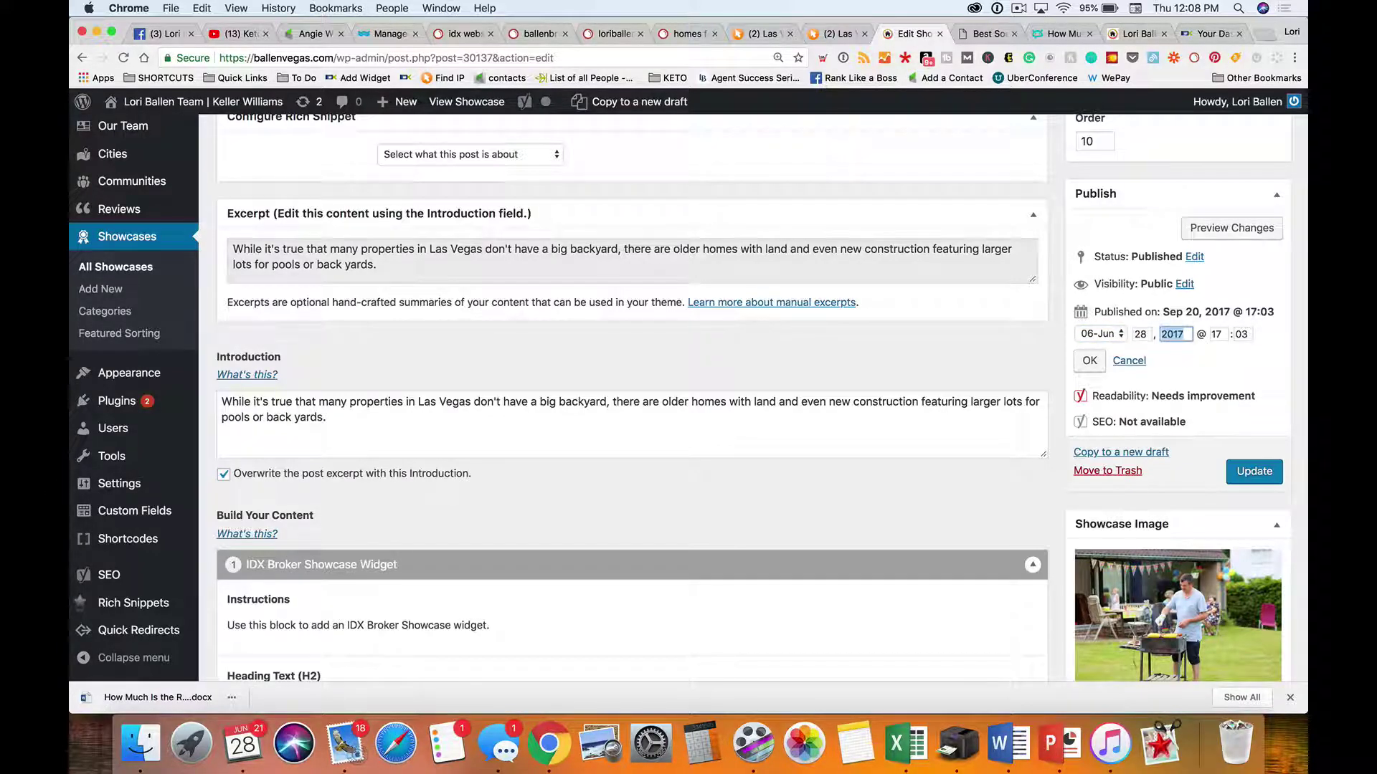
Set the publish time to 00:00, apply the new date, and update the showcase
{"action": "key", "text": "Tab"}
{"action": "type", "text": "00"}
{"action": "key", "text": "Tab"}
{"action": "type", "text": "00"}
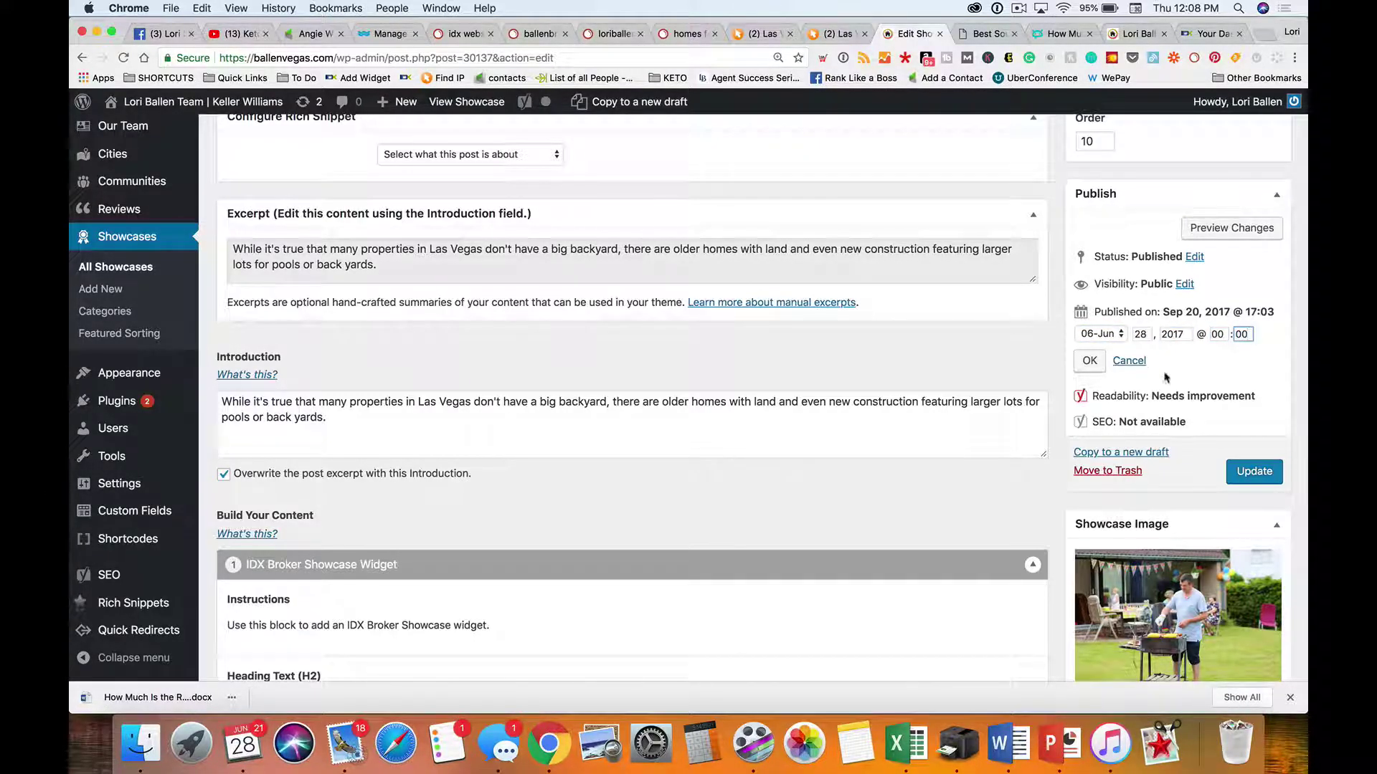
{"action": "left_click", "coordinate": [1089, 360]}
{"action": "left_click", "coordinate": [1262, 430]}
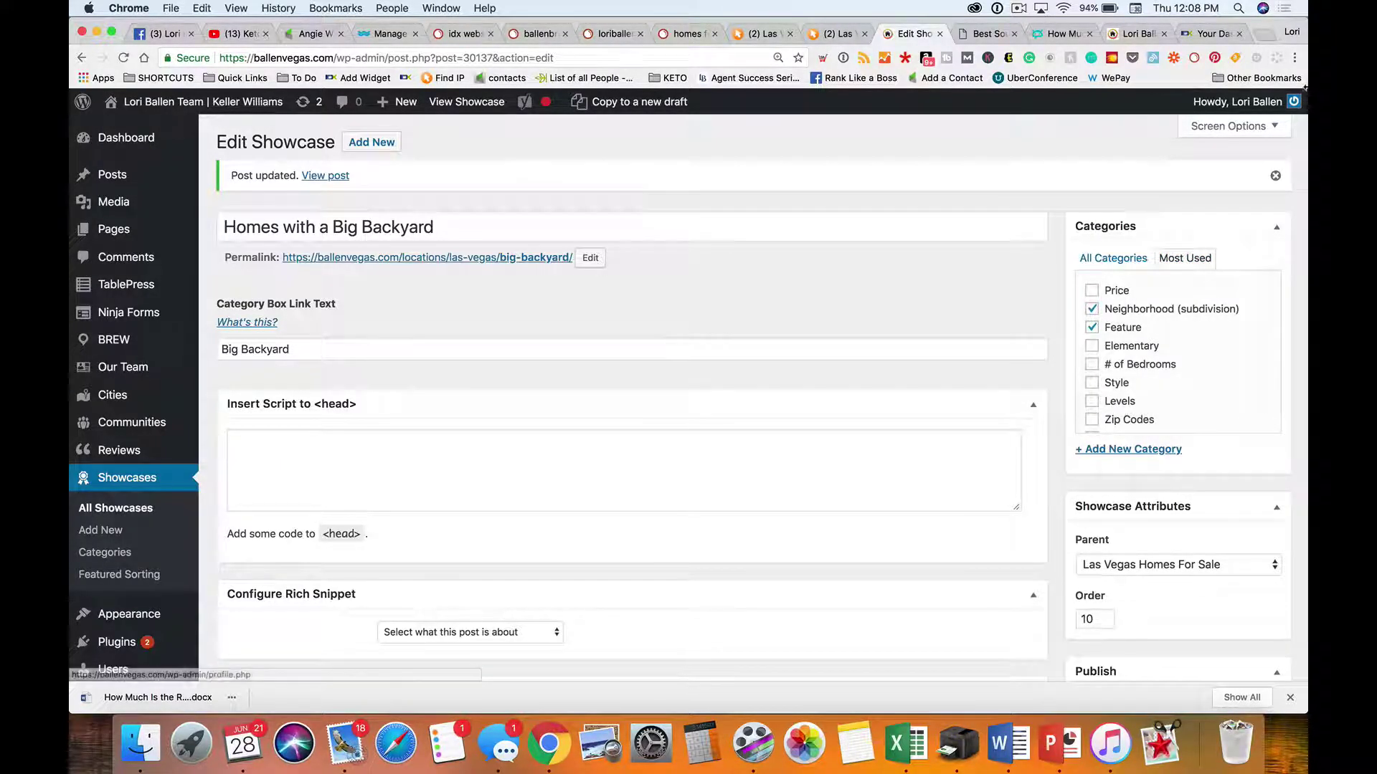
Switch to the IDX Broker dashboard, placing it beside the showcase editor, and open the form for adding a widget
{"action": "left_click_drag", "start_coordinate": [1202, 33], "coordinate": [986, 34]}
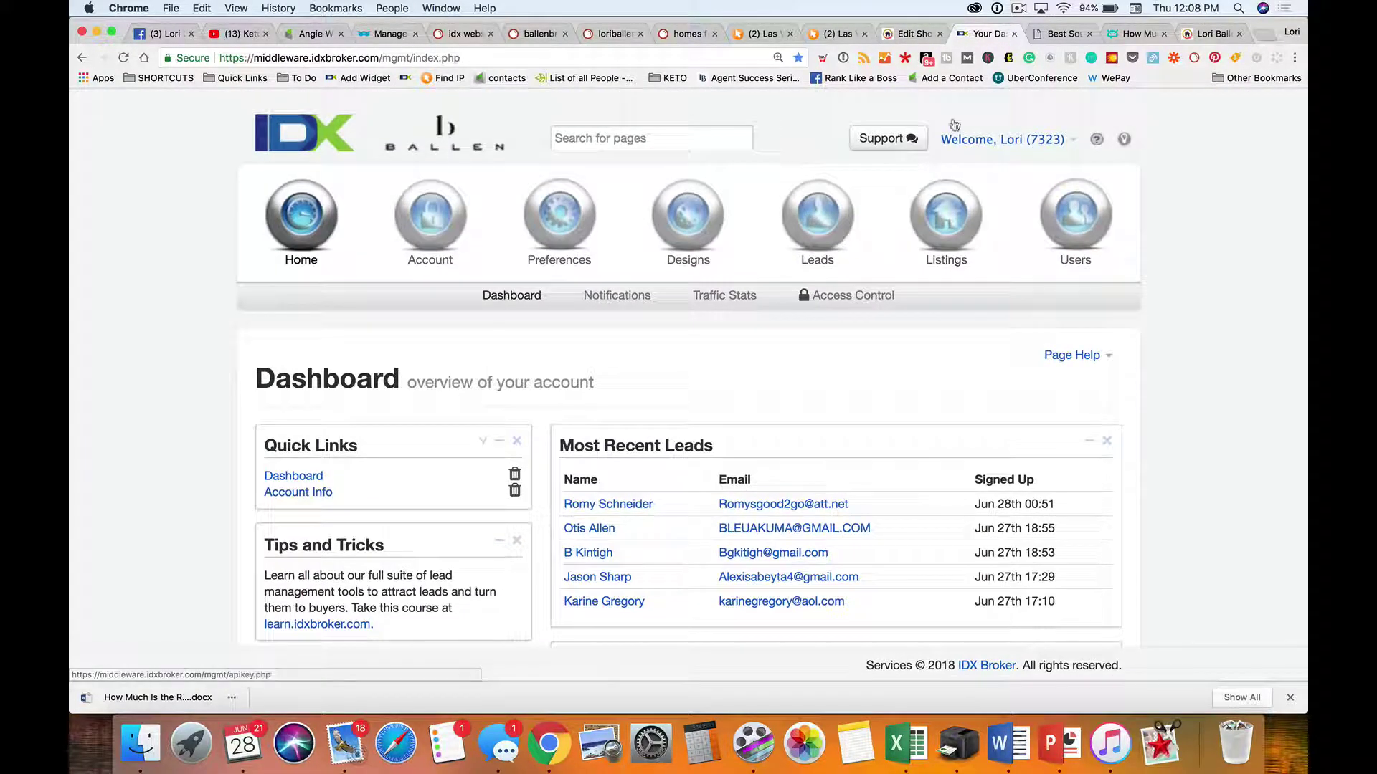
{"action": "left_click", "coordinate": [681, 213]}
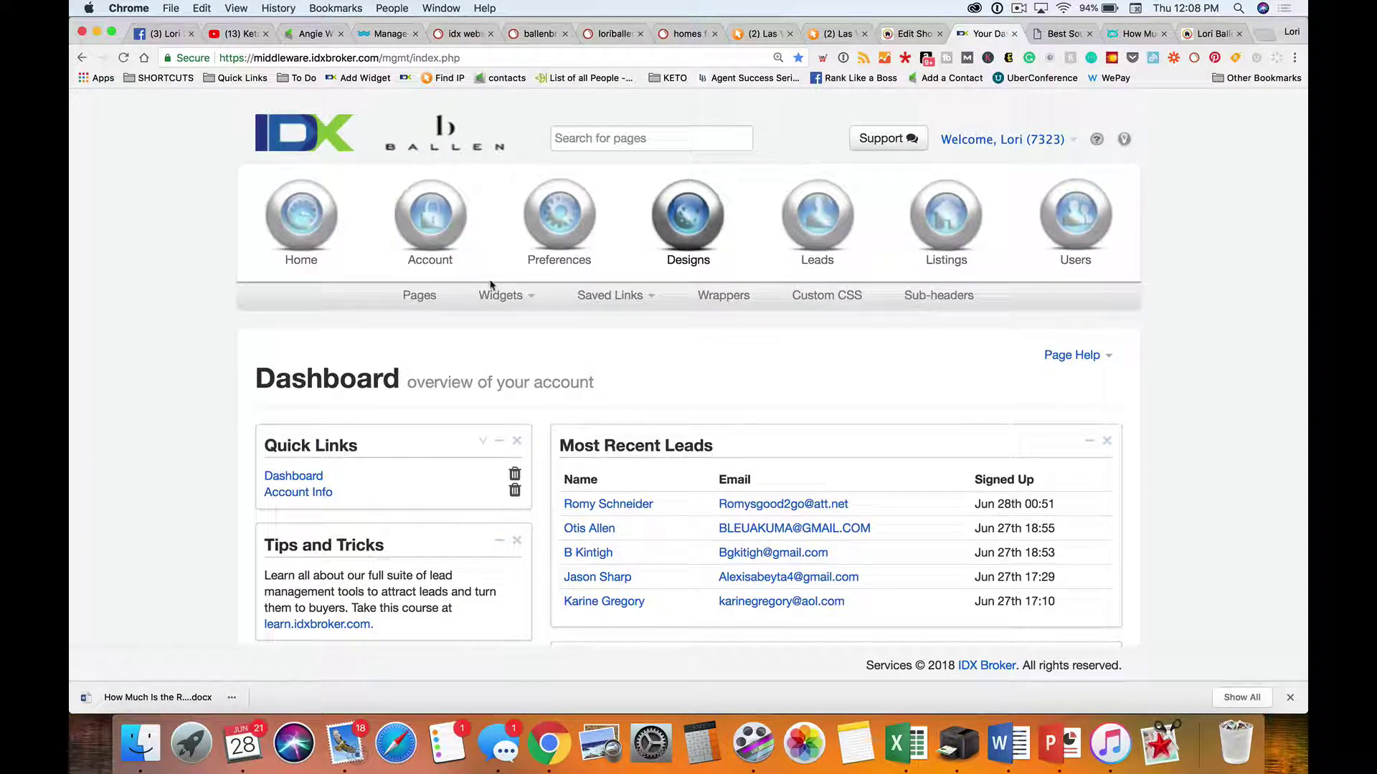
{"action": "left_click", "coordinate": [494, 347]}
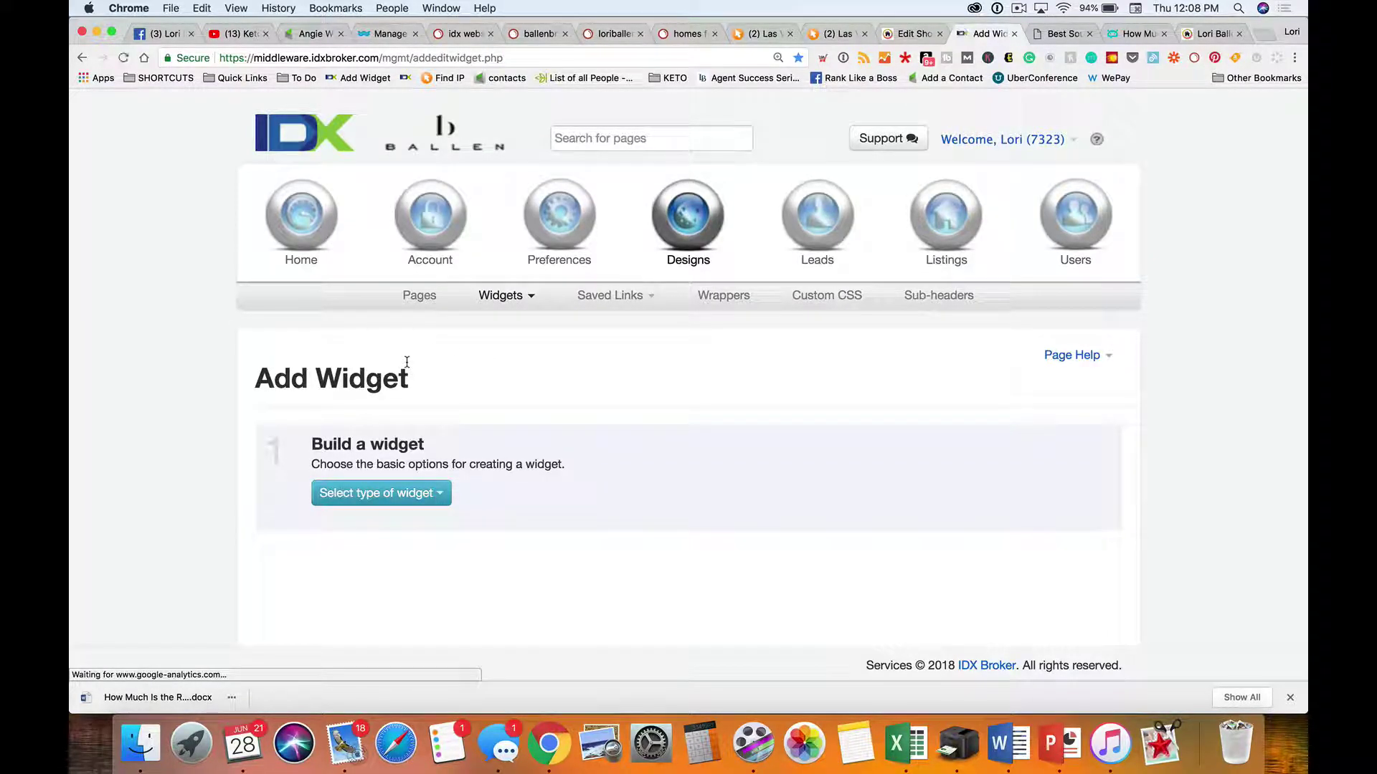
{"action": "scroll", "coordinate": [416, 358], "scroll_direction": "down", "scroll_amount": 2}
{"action": "scroll", "coordinate": [407, 366], "scroll_direction": "down", "scroll_amount": 3}
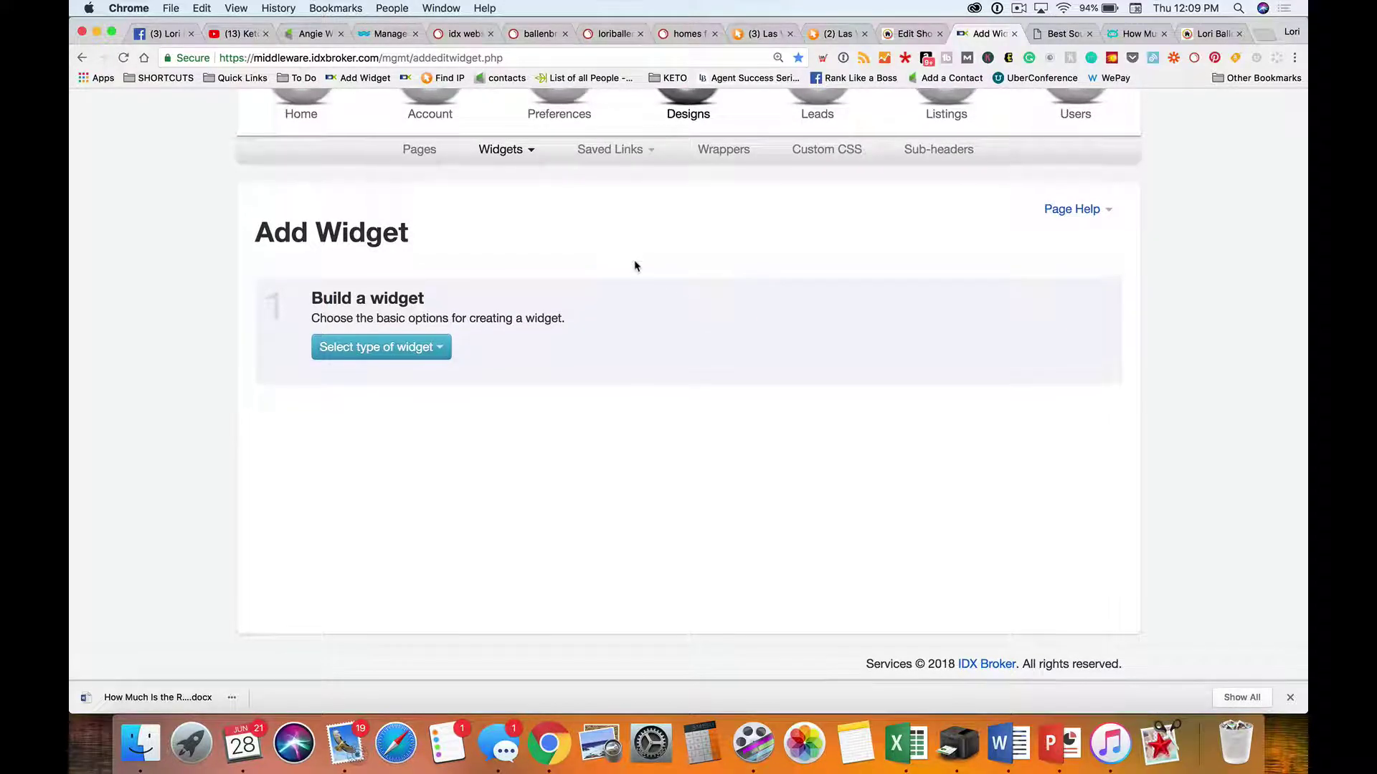
Build a Showcase widget from a Custom Search using Advanced Search, with Single Family Residential as the property sub type
{"action": "left_click", "coordinate": [403, 349]}
{"action": "left_click", "coordinate": [362, 398]}
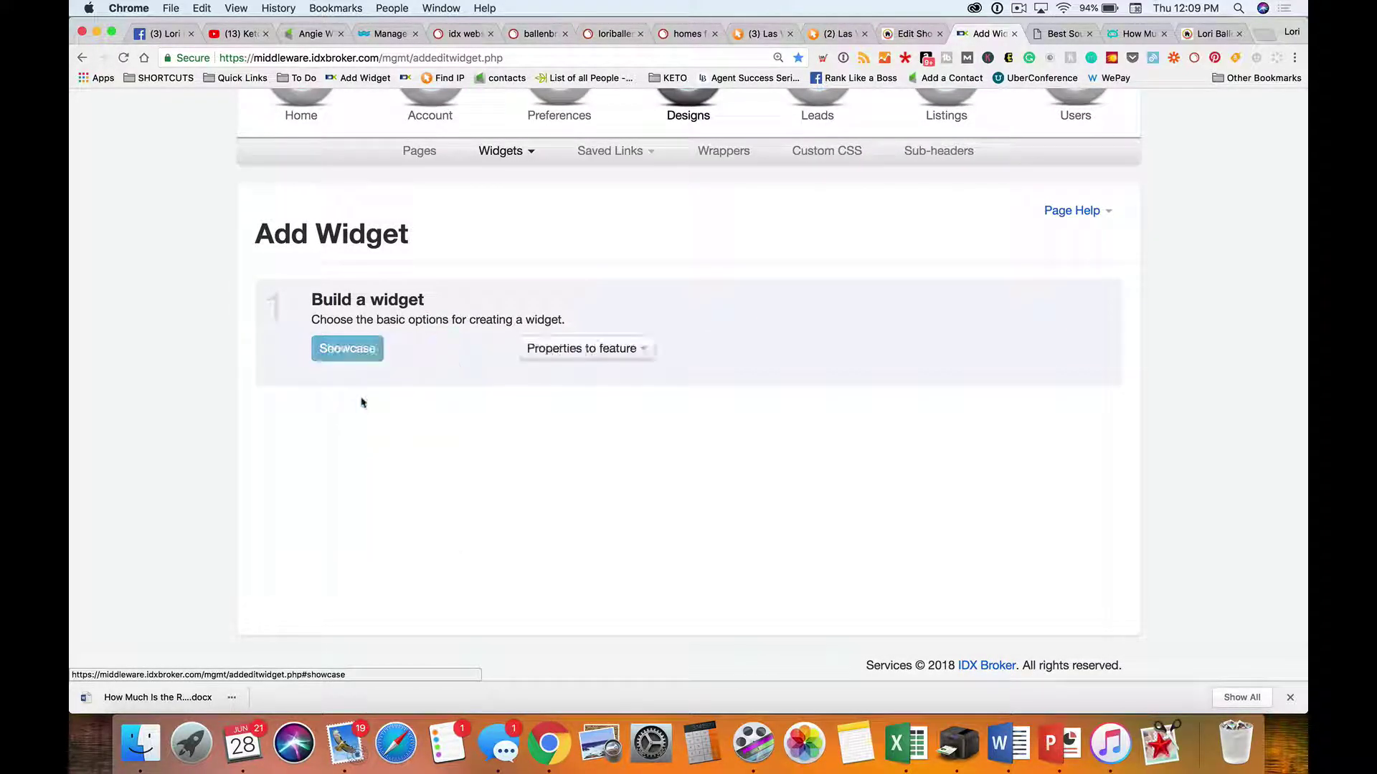
{"action": "left_click", "coordinate": [643, 349]}
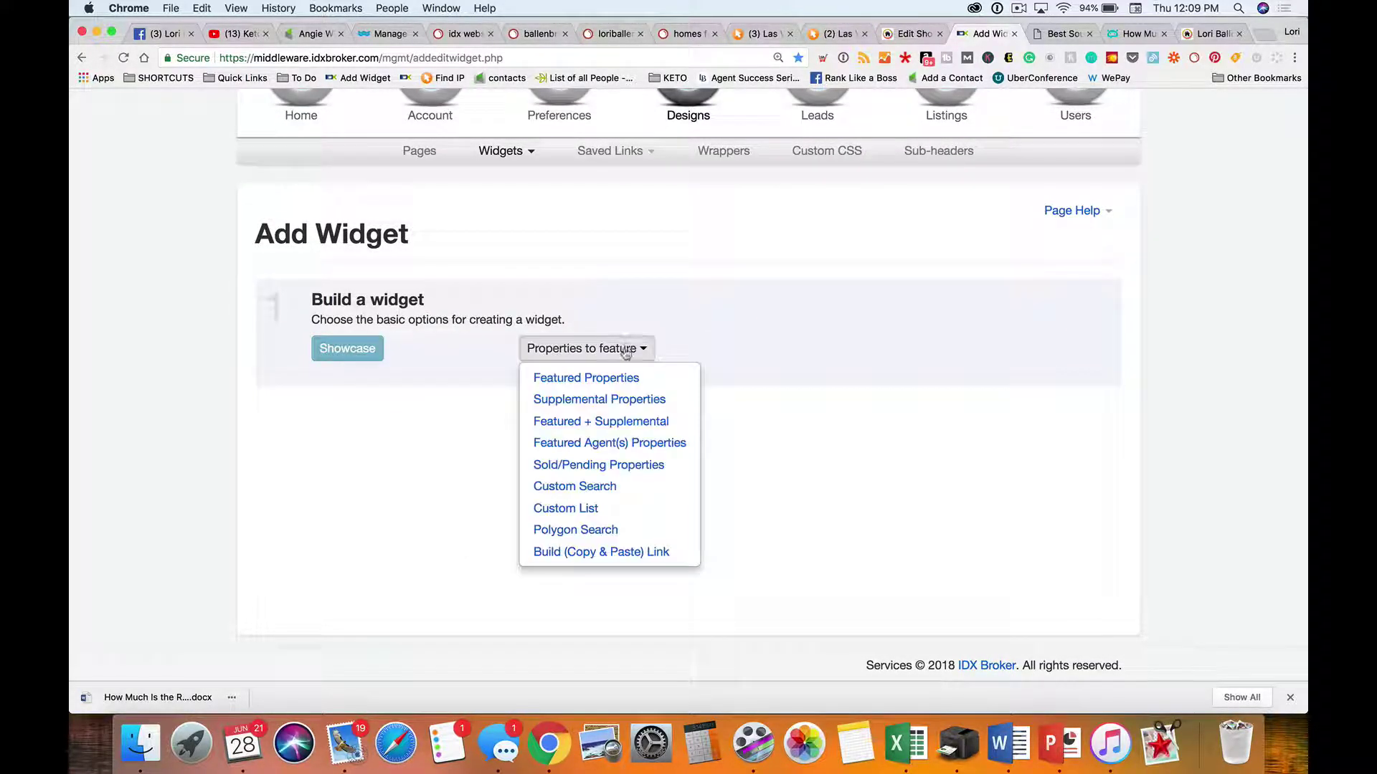
{"action": "left_click", "coordinate": [595, 488]}
{"action": "left_click", "coordinate": [871, 349]}
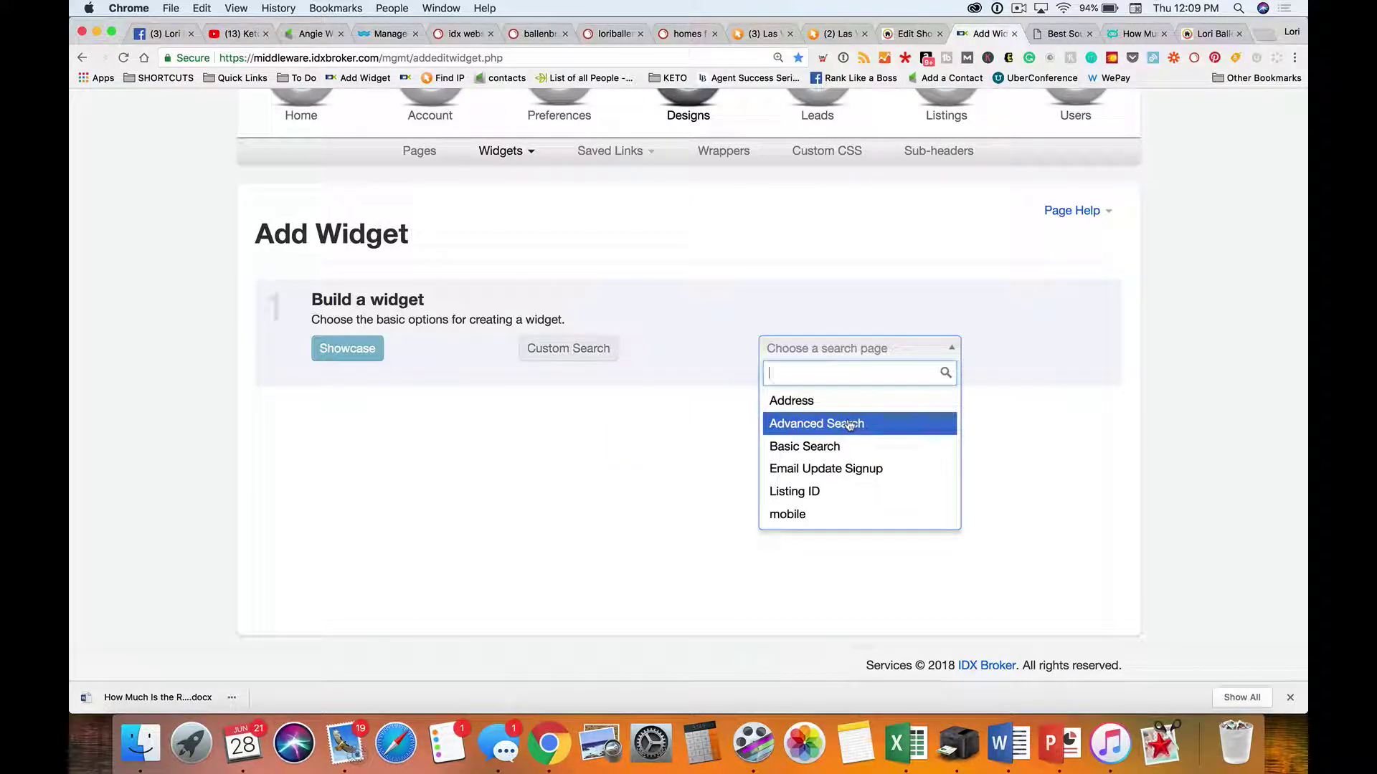
{"action": "left_click", "coordinate": [850, 424]}
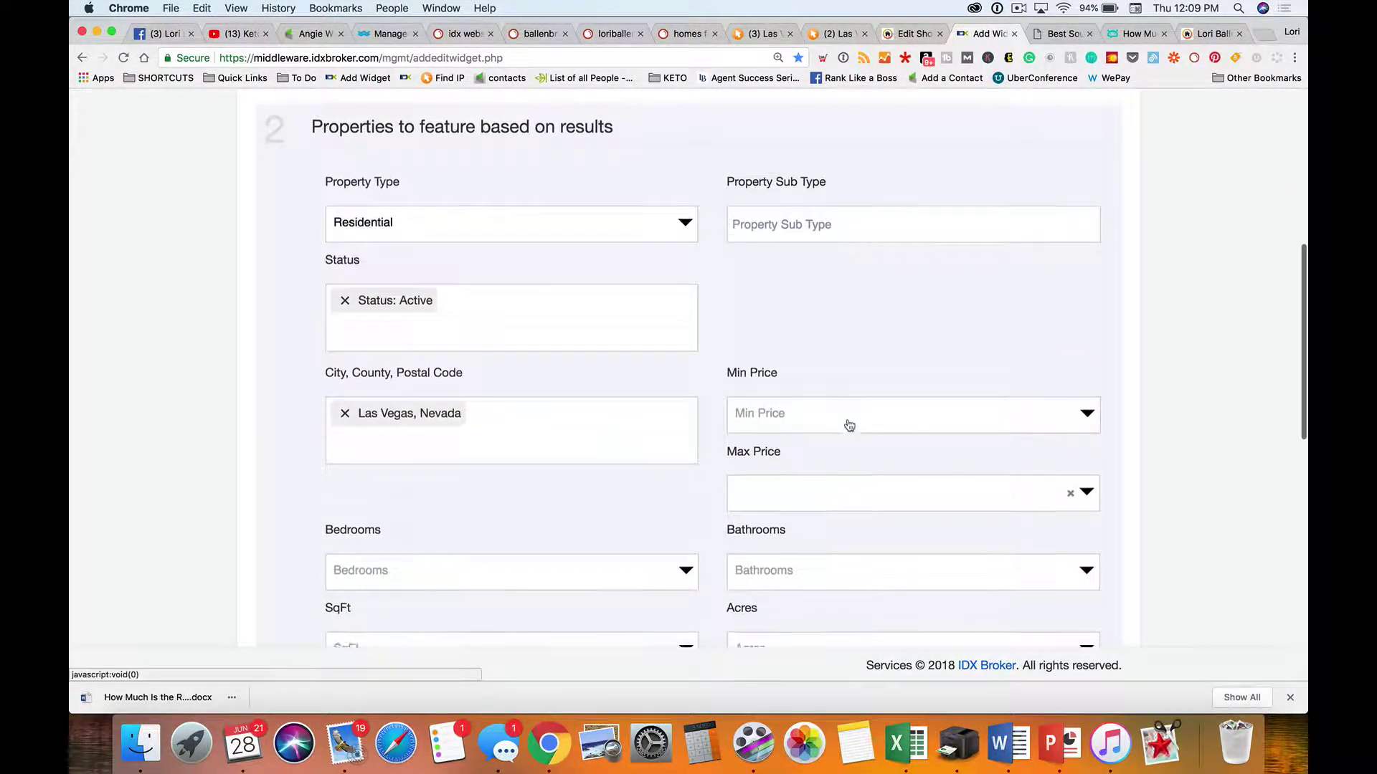
{"action": "left_click", "coordinate": [793, 205]}
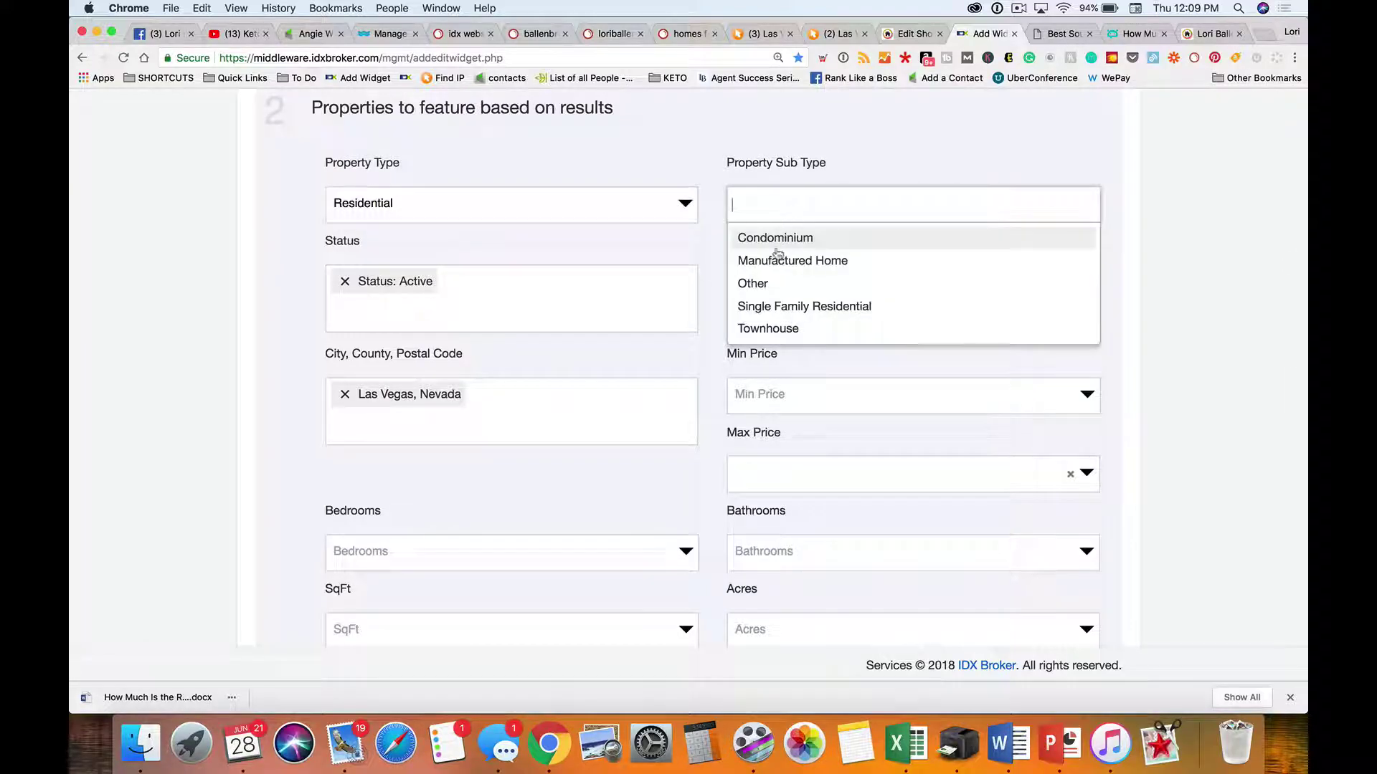
{"action": "left_click", "coordinate": [775, 307]}
Limit the widget's advanced search to homes with Dogrun as the exterior description
{"action": "scroll", "coordinate": [602, 310], "scroll_direction": "down", "scroll_amount": 4}
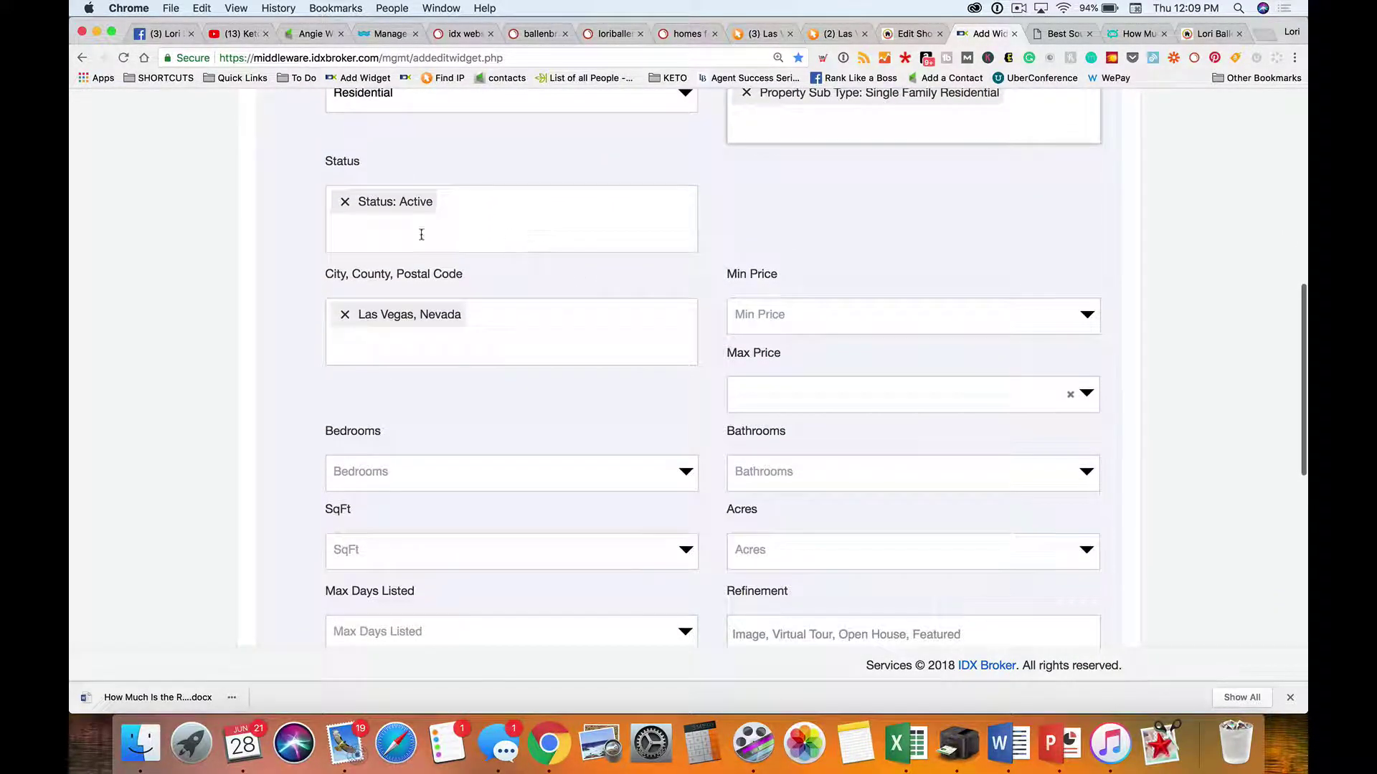
{"action": "scroll", "coordinate": [497, 330], "scroll_direction": "down", "scroll_amount": 7}
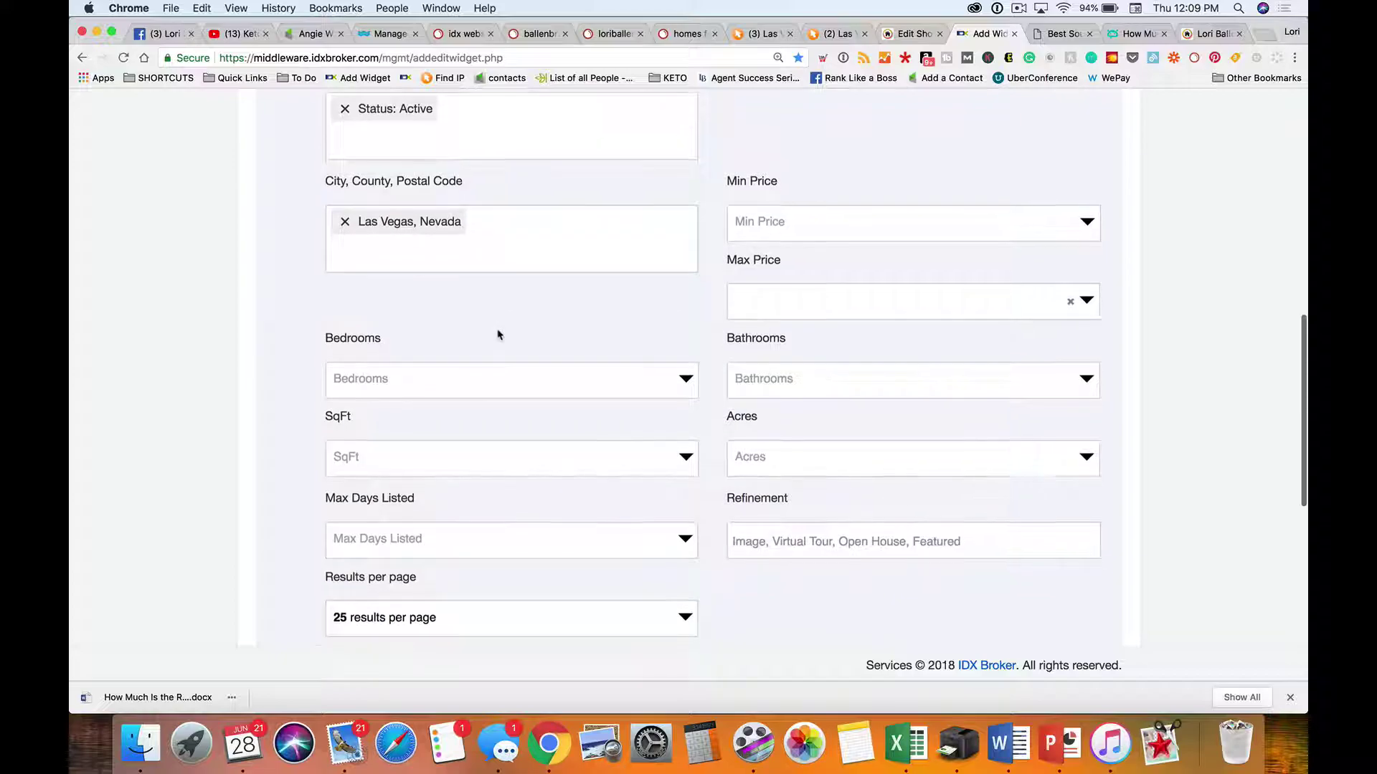
{"action": "scroll", "coordinate": [498, 334], "scroll_direction": "down", "scroll_amount": 6}
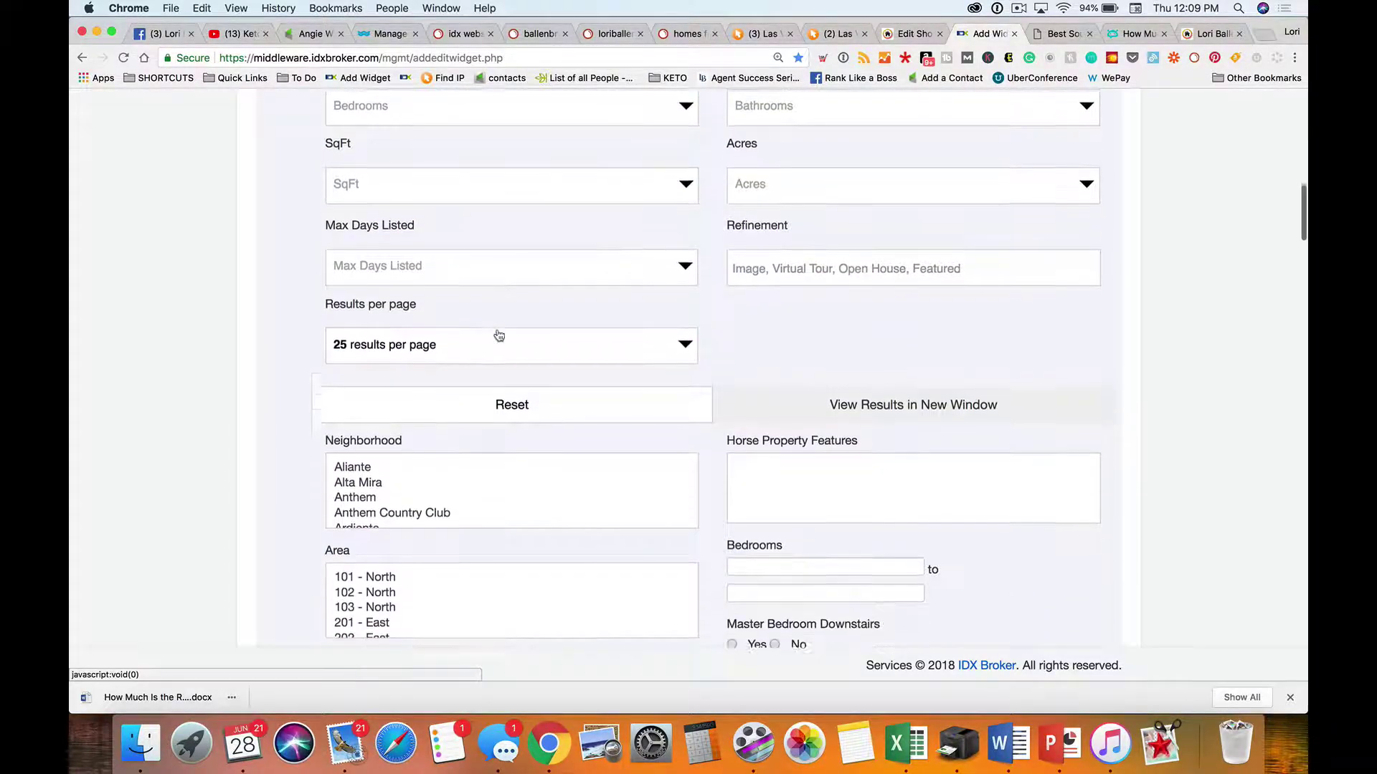
{"action": "scroll", "coordinate": [248, 381], "scroll_direction": "down", "scroll_amount": 9}
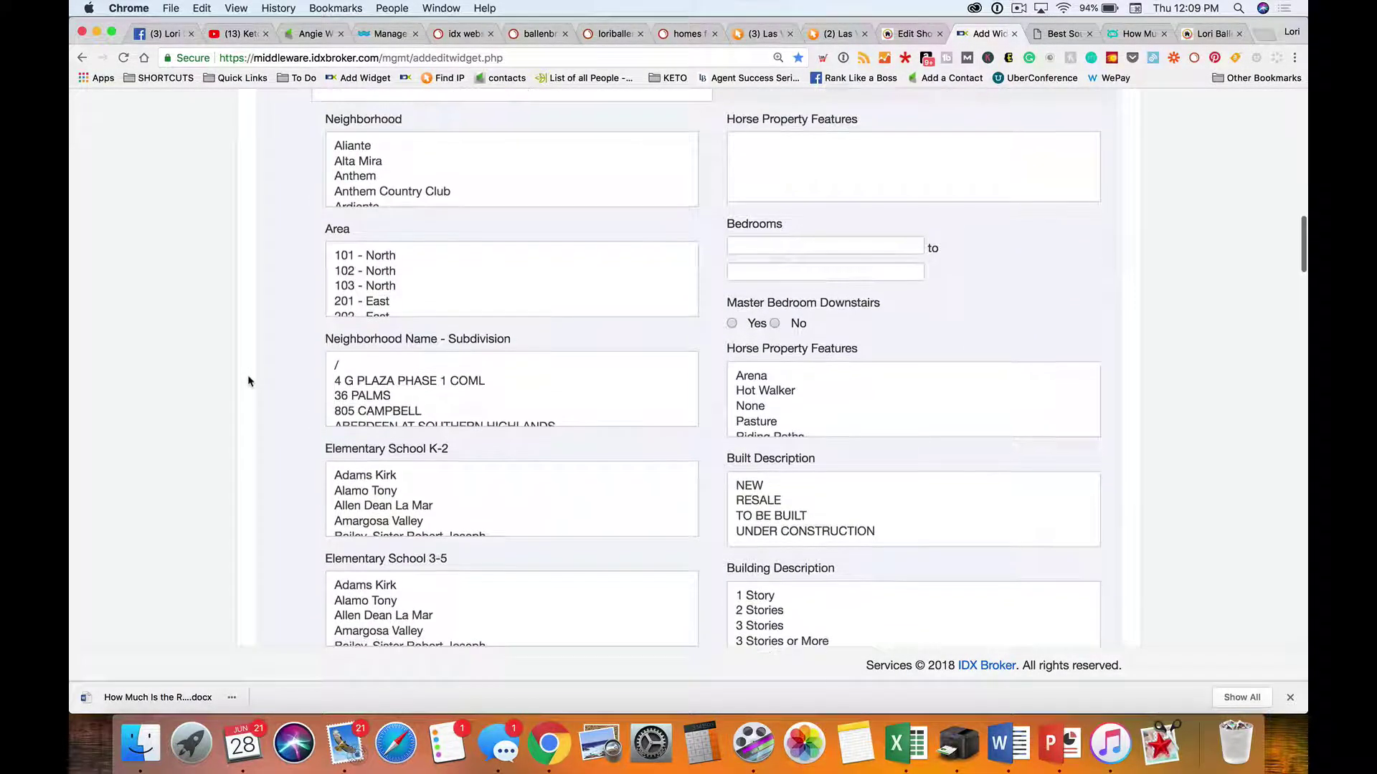
{"action": "scroll", "coordinate": [248, 381], "scroll_direction": "down", "scroll_amount": 7}
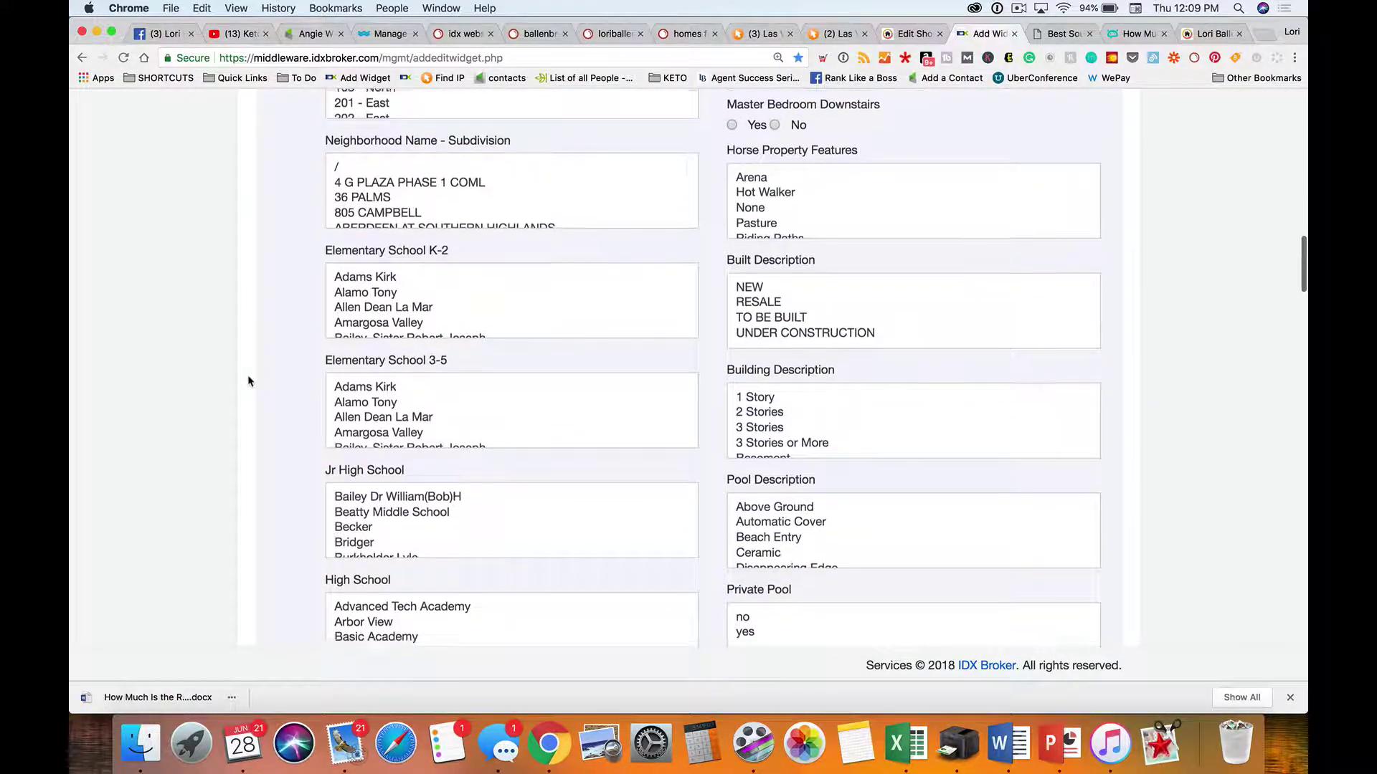
{"action": "scroll", "coordinate": [249, 380], "scroll_direction": "down", "scroll_amount": 8}
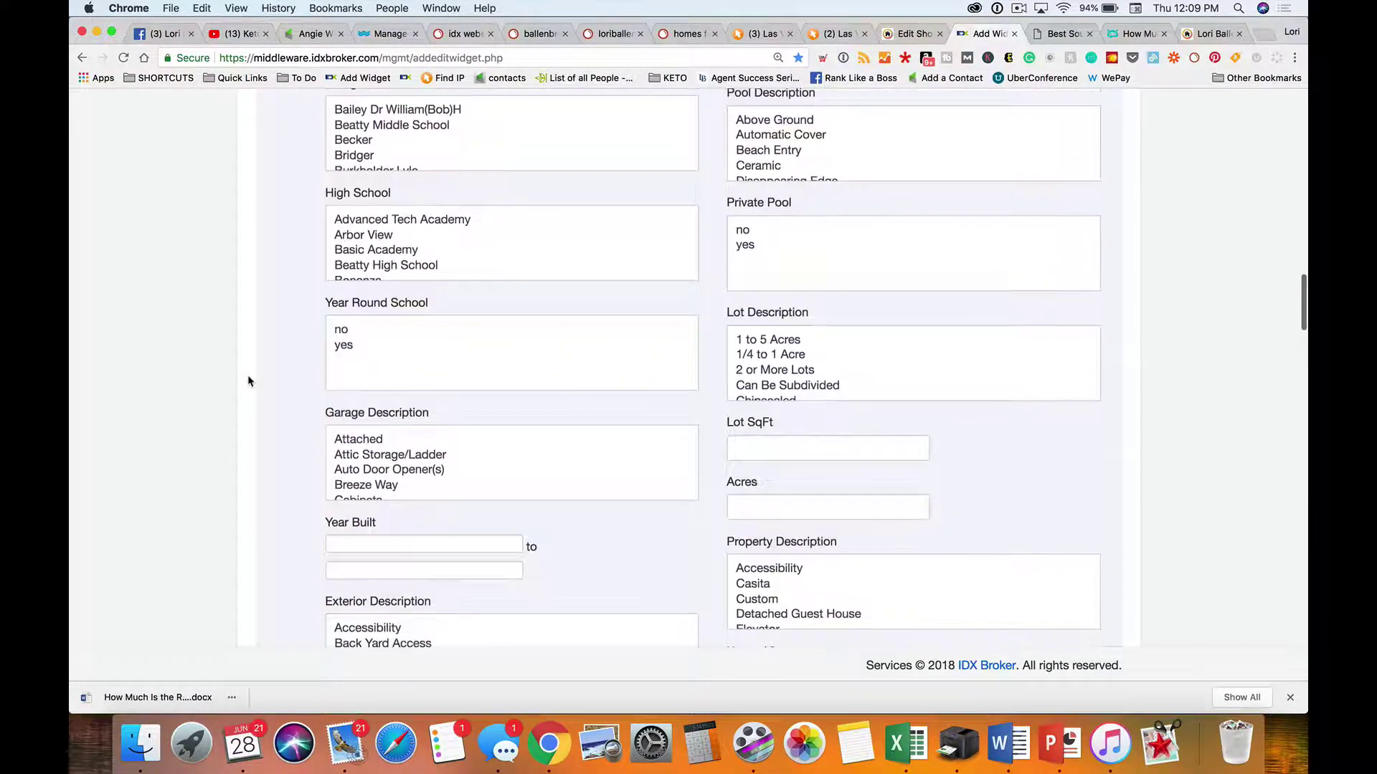
{"action": "scroll", "coordinate": [248, 381], "scroll_direction": "down", "scroll_amount": 6}
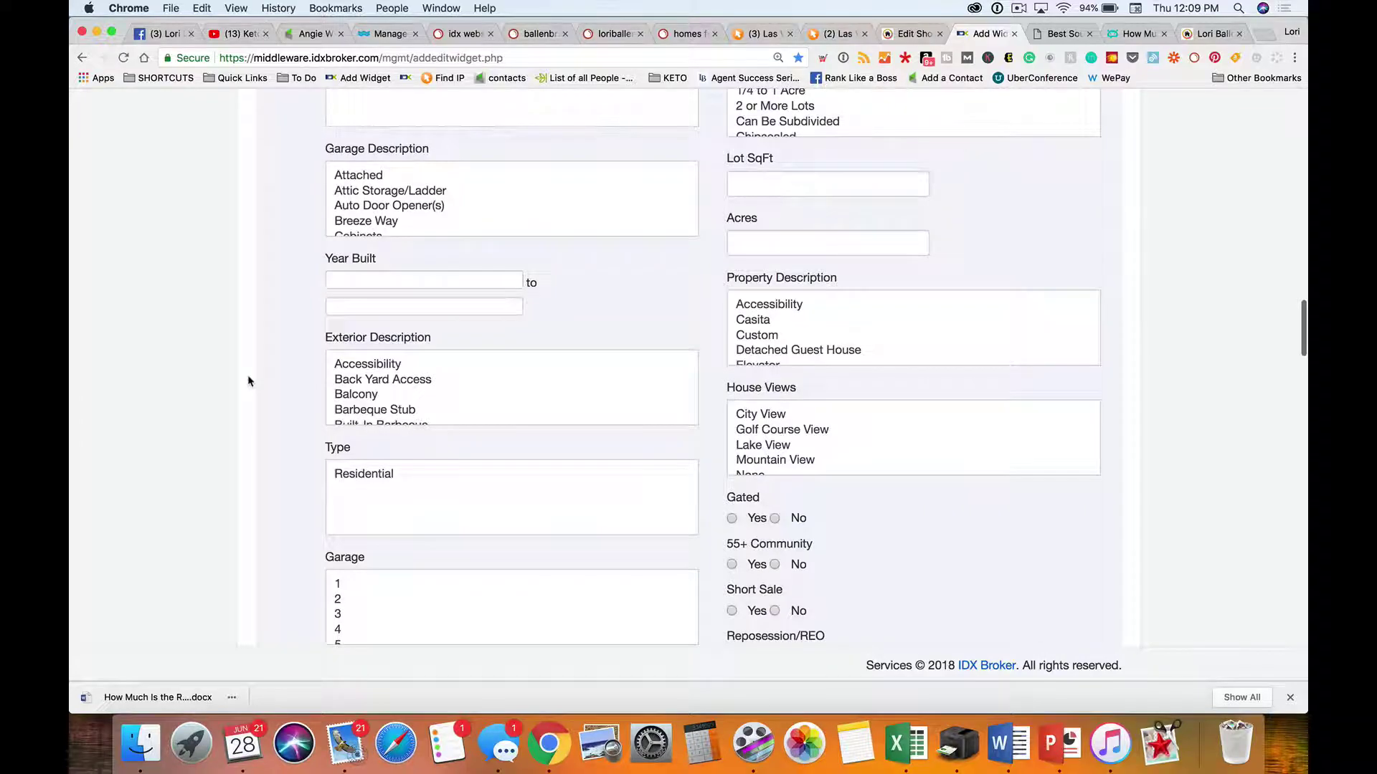
{"action": "scroll", "coordinate": [248, 381], "scroll_direction": "up", "scroll_amount": 1}
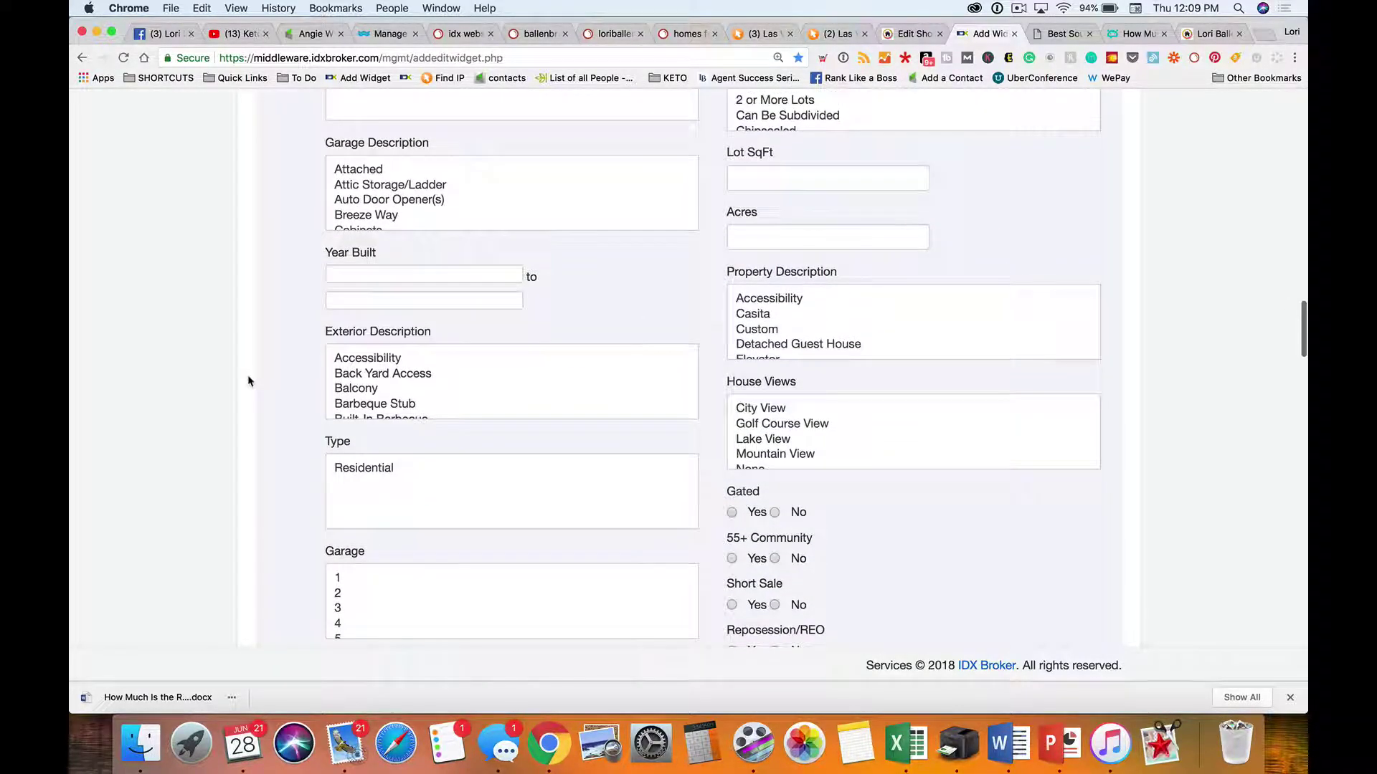
{"action": "scroll", "coordinate": [248, 381], "scroll_direction": "down", "scroll_amount": 2}
{"action": "scroll", "coordinate": [248, 381], "scroll_direction": "up", "scroll_amount": 1}
{"action": "scroll", "coordinate": [248, 379], "scroll_direction": "down", "scroll_amount": 1}
{"action": "scroll", "coordinate": [230, 359], "scroll_direction": "up", "scroll_amount": 1}
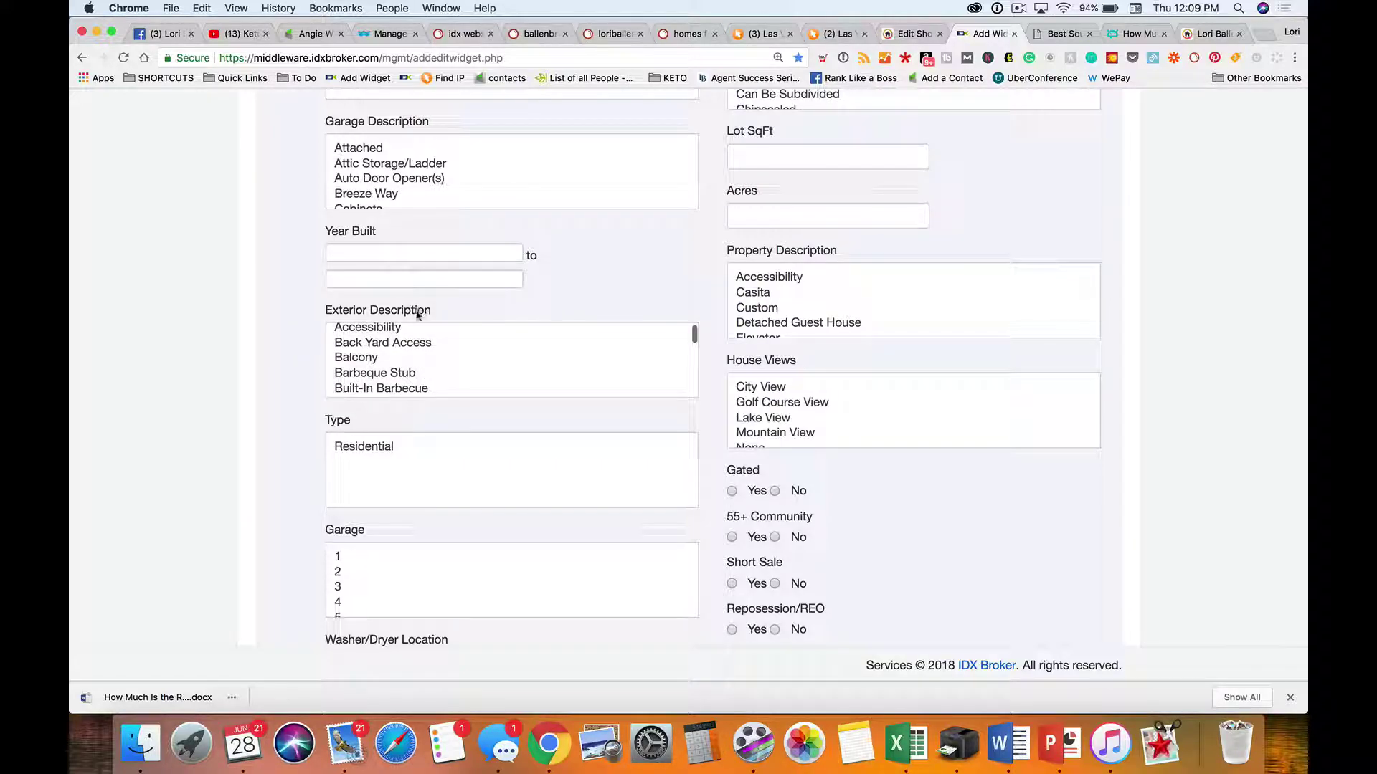
{"action": "scroll", "coordinate": [420, 318], "scroll_direction": "down", "scroll_amount": 1}
{"action": "scroll", "coordinate": [412, 339], "scroll_direction": "down", "scroll_amount": 1}
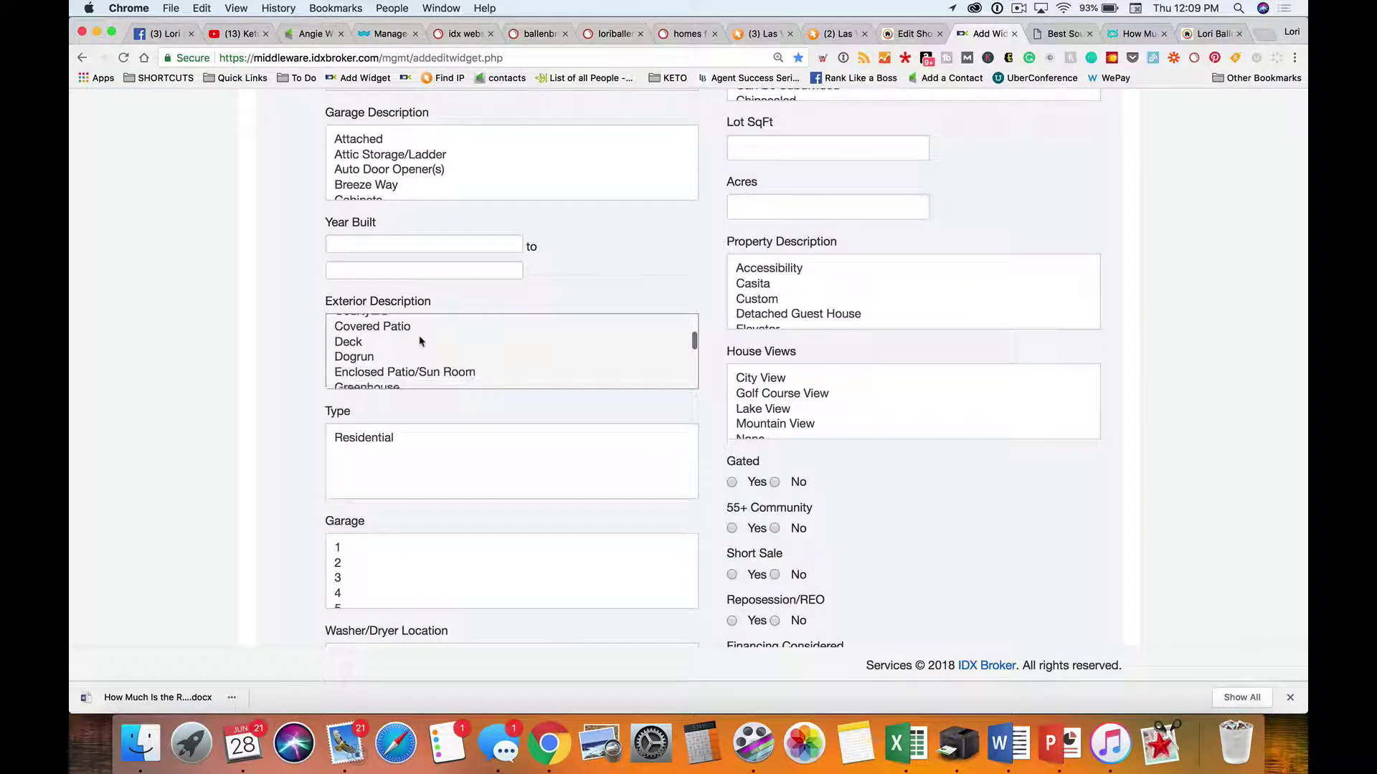
{"action": "left_click", "coordinate": [364, 333]}
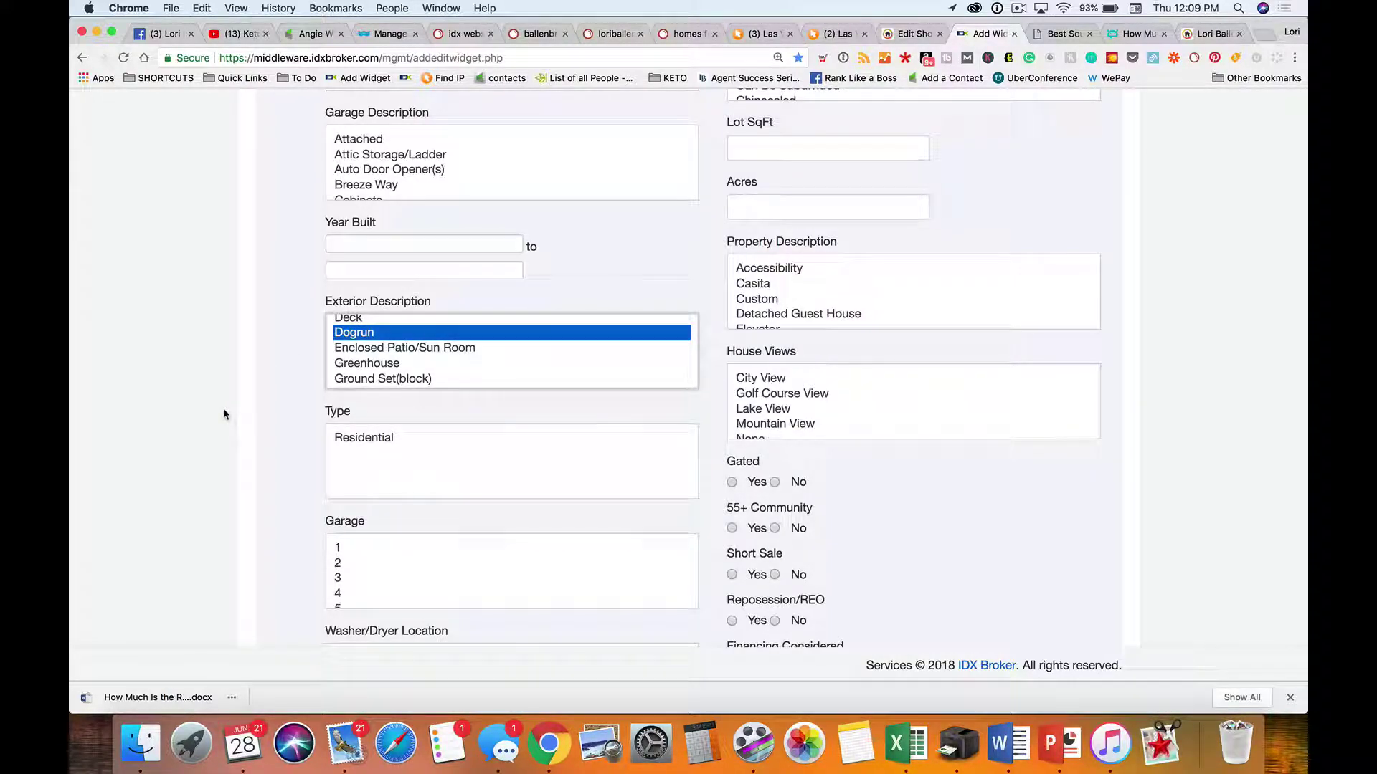
Open the custom search's results in a new window and examine the map and the listing descriptions
{"action": "scroll", "coordinate": [224, 415], "scroll_direction": "up", "scroll_amount": 15}
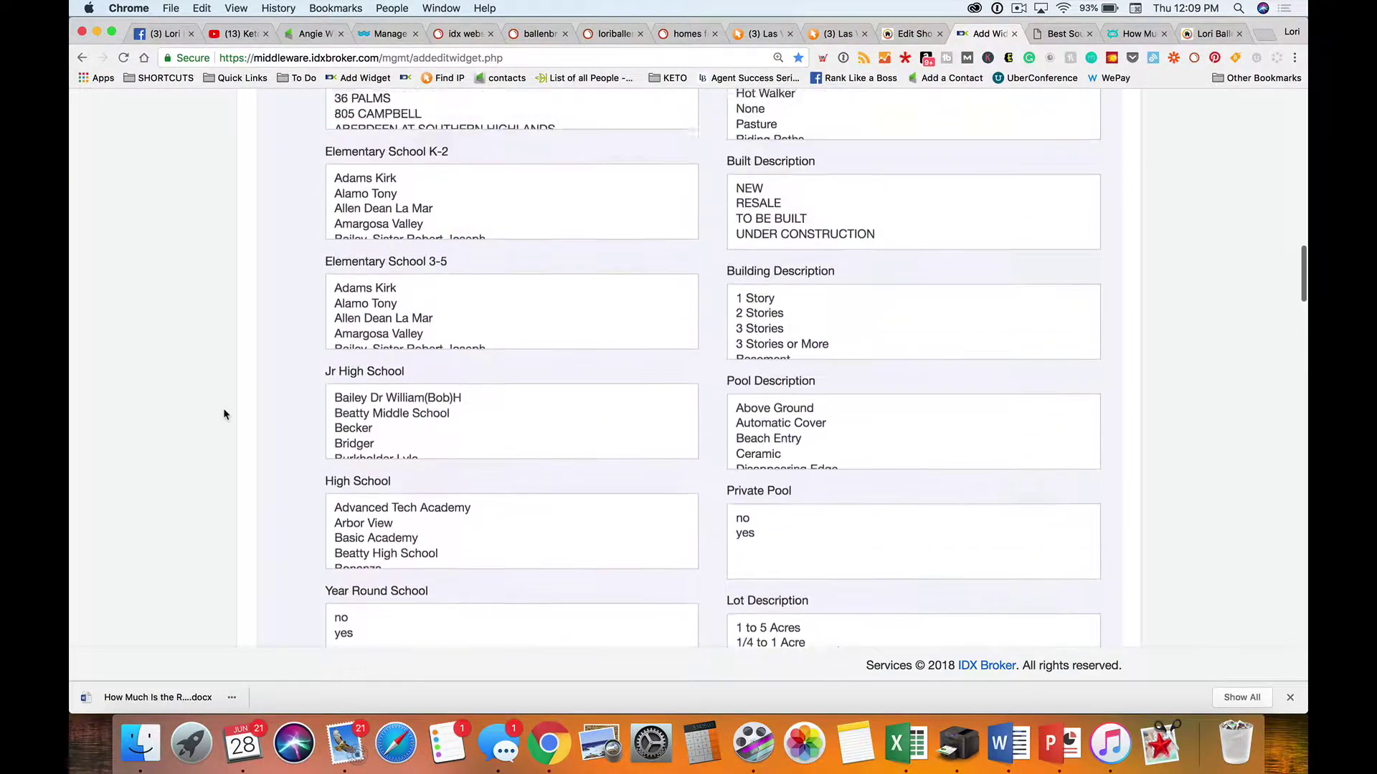
{"action": "scroll", "coordinate": [222, 411], "scroll_direction": "up", "scroll_amount": 3}
{"action": "scroll", "coordinate": [941, 478], "scroll_direction": "down", "scroll_amount": 2}
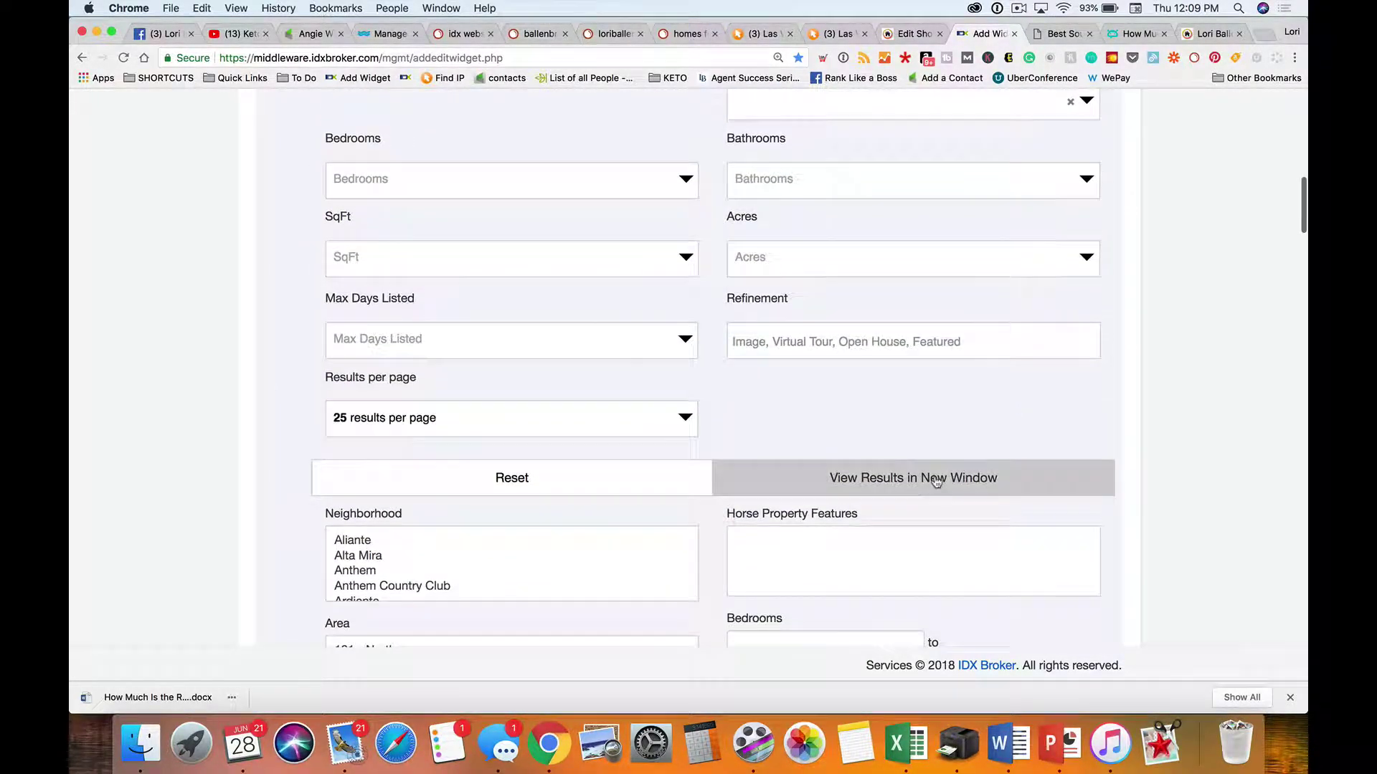
{"action": "left_click", "coordinate": [941, 479]}
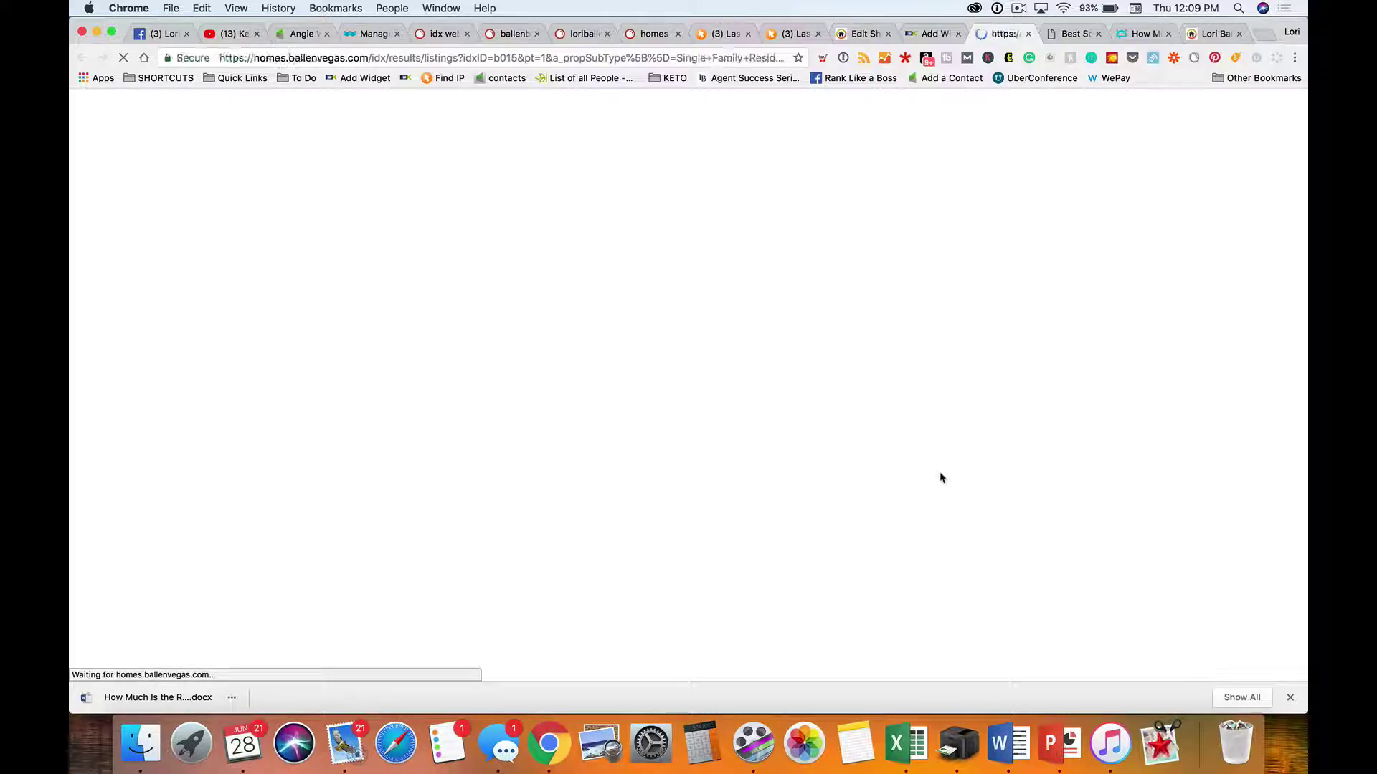
{"action": "scroll", "coordinate": [941, 478], "scroll_direction": "down", "scroll_amount": 2}
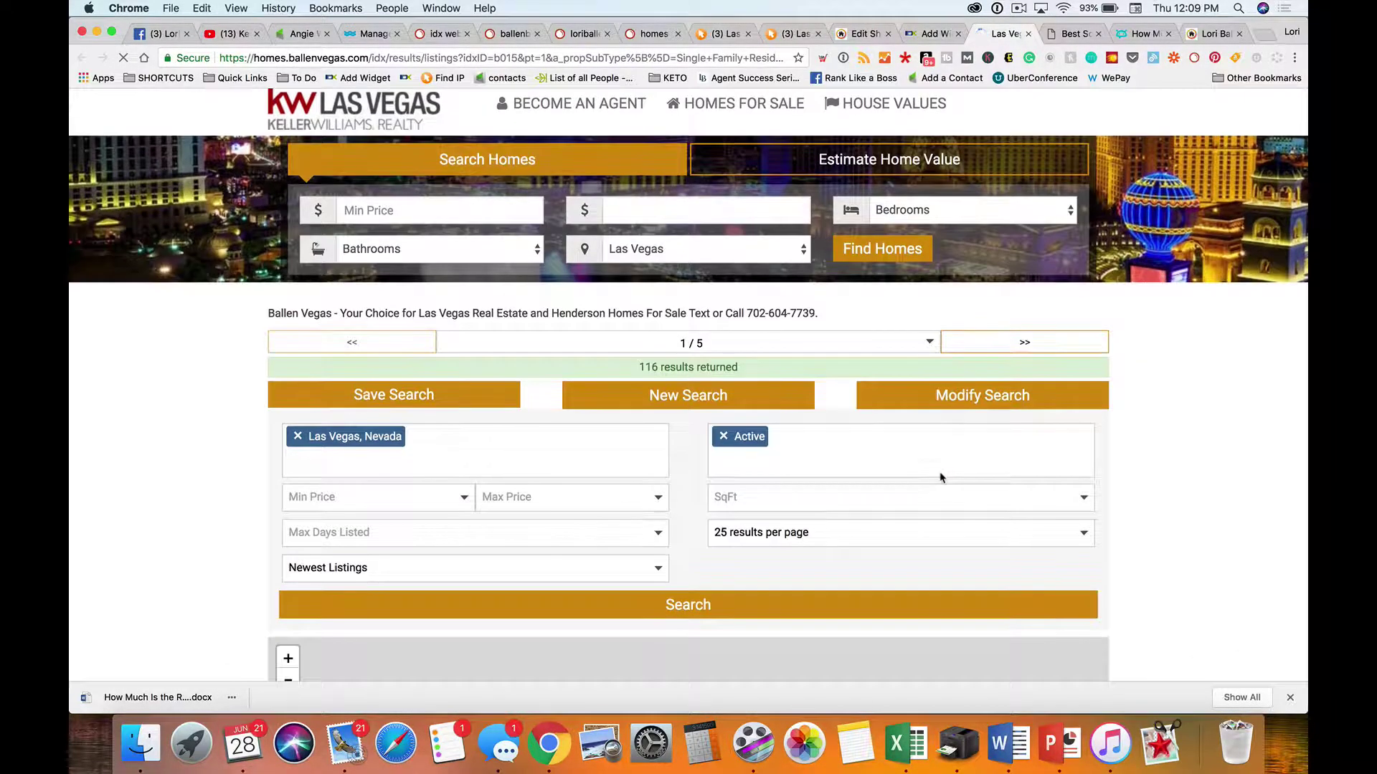
{"action": "scroll", "coordinate": [941, 479], "scroll_direction": "down", "scroll_amount": 10}
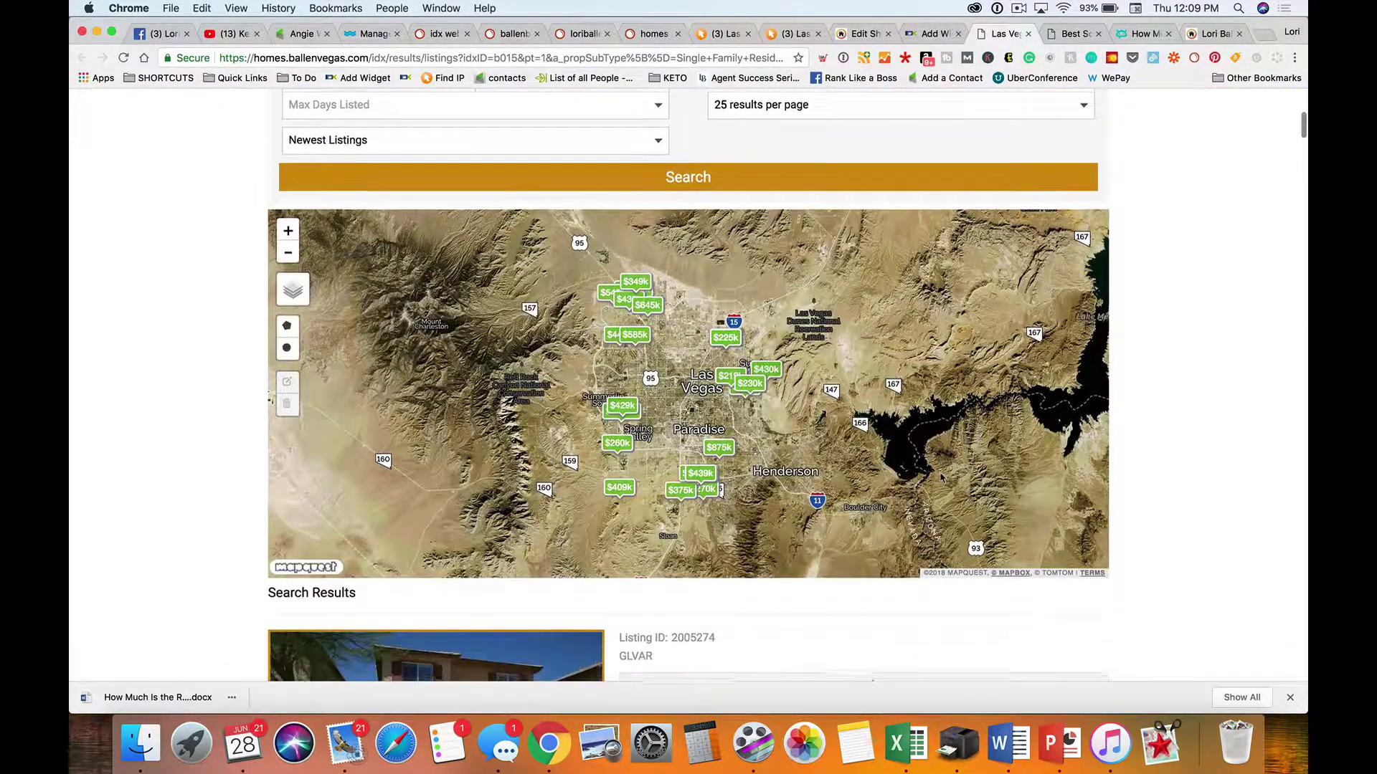
{"action": "scroll", "coordinate": [681, 316], "scroll_direction": "down", "scroll_amount": 20}
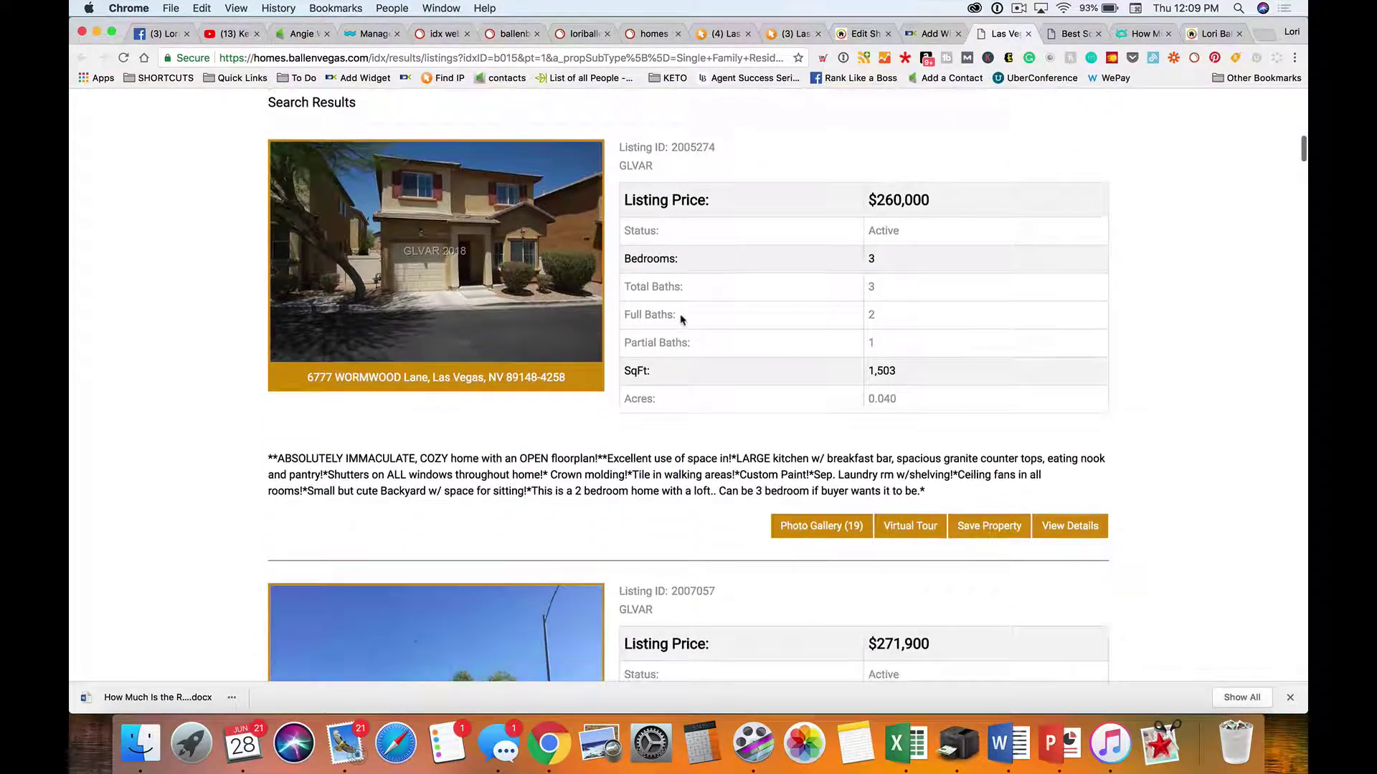
{"action": "scroll", "coordinate": [681, 319], "scroll_direction": "down", "scroll_amount": 20}
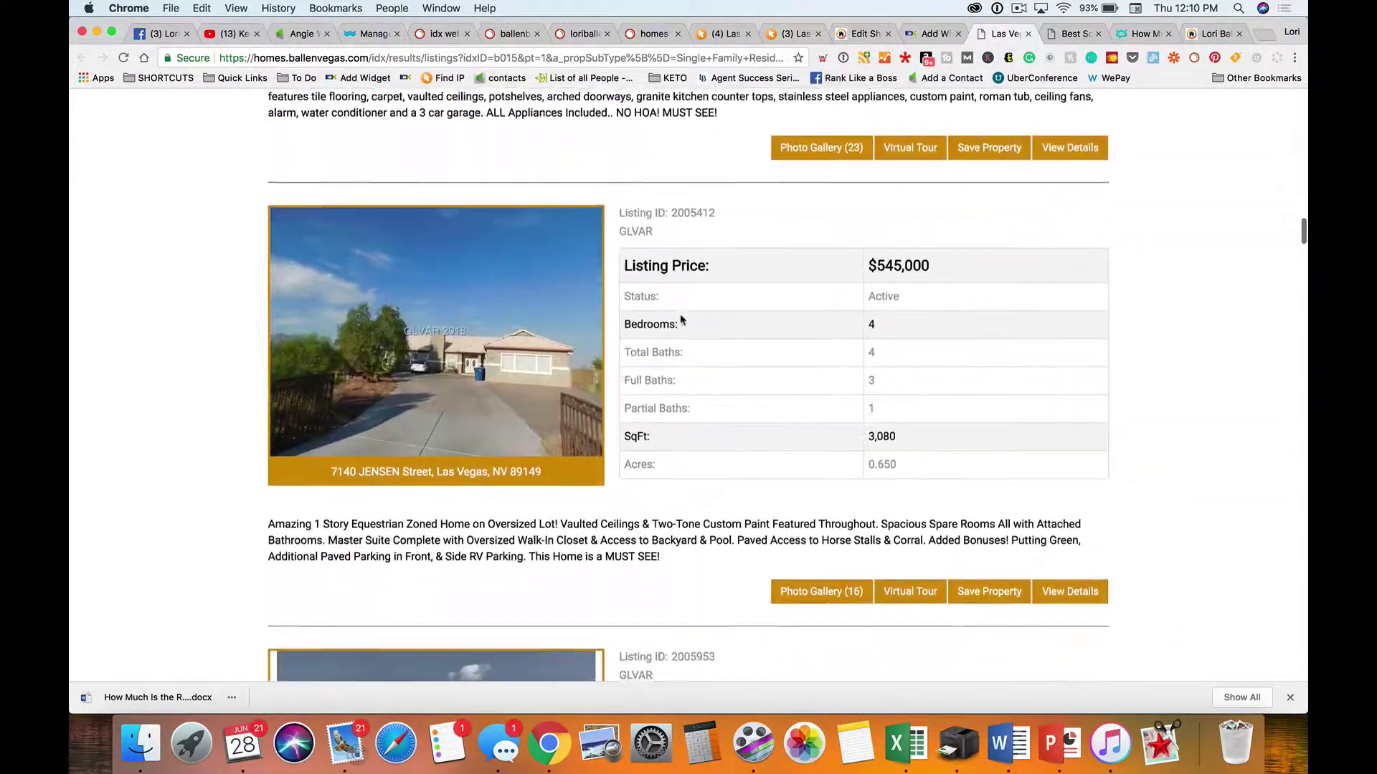
{"action": "scroll", "coordinate": [680, 319], "scroll_direction": "down", "scroll_amount": 12}
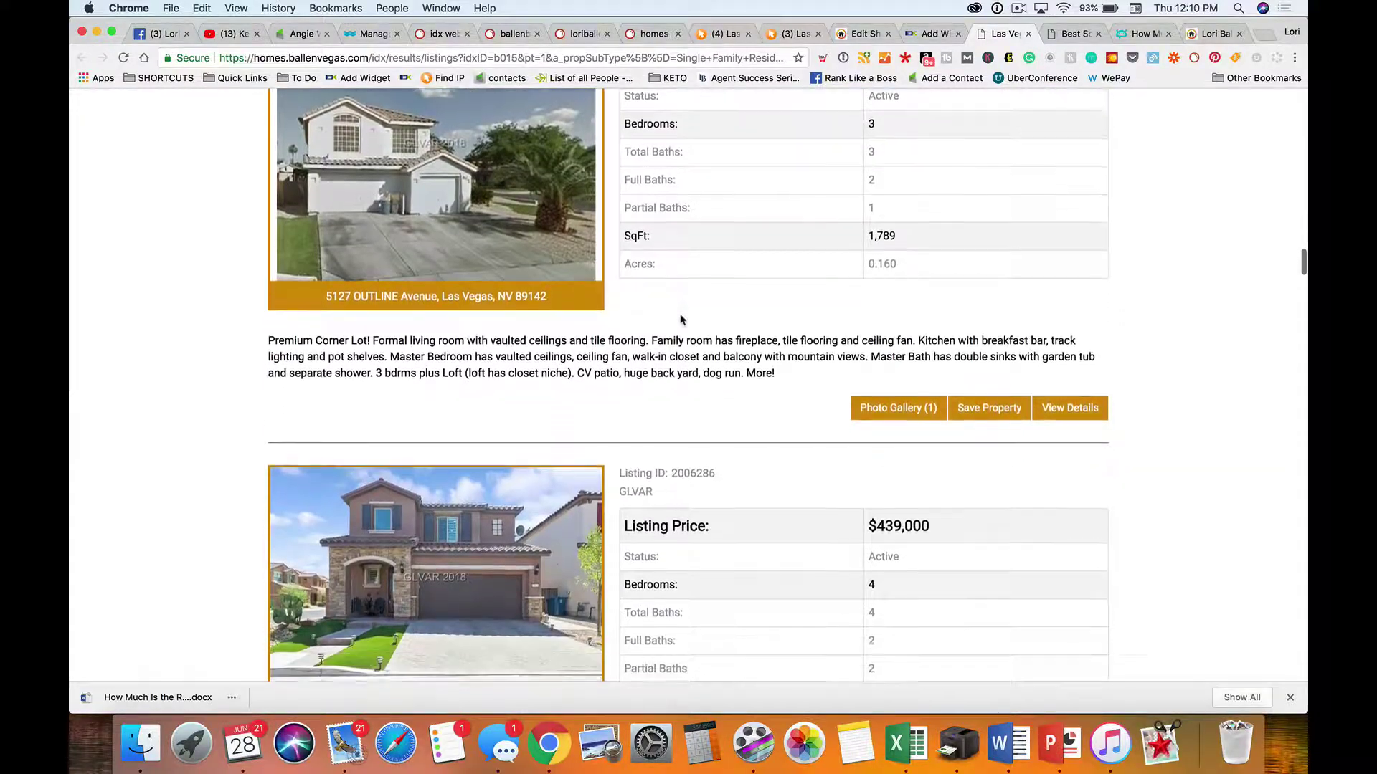
{"action": "scroll", "coordinate": [681, 319], "scroll_direction": "down", "scroll_amount": 5}
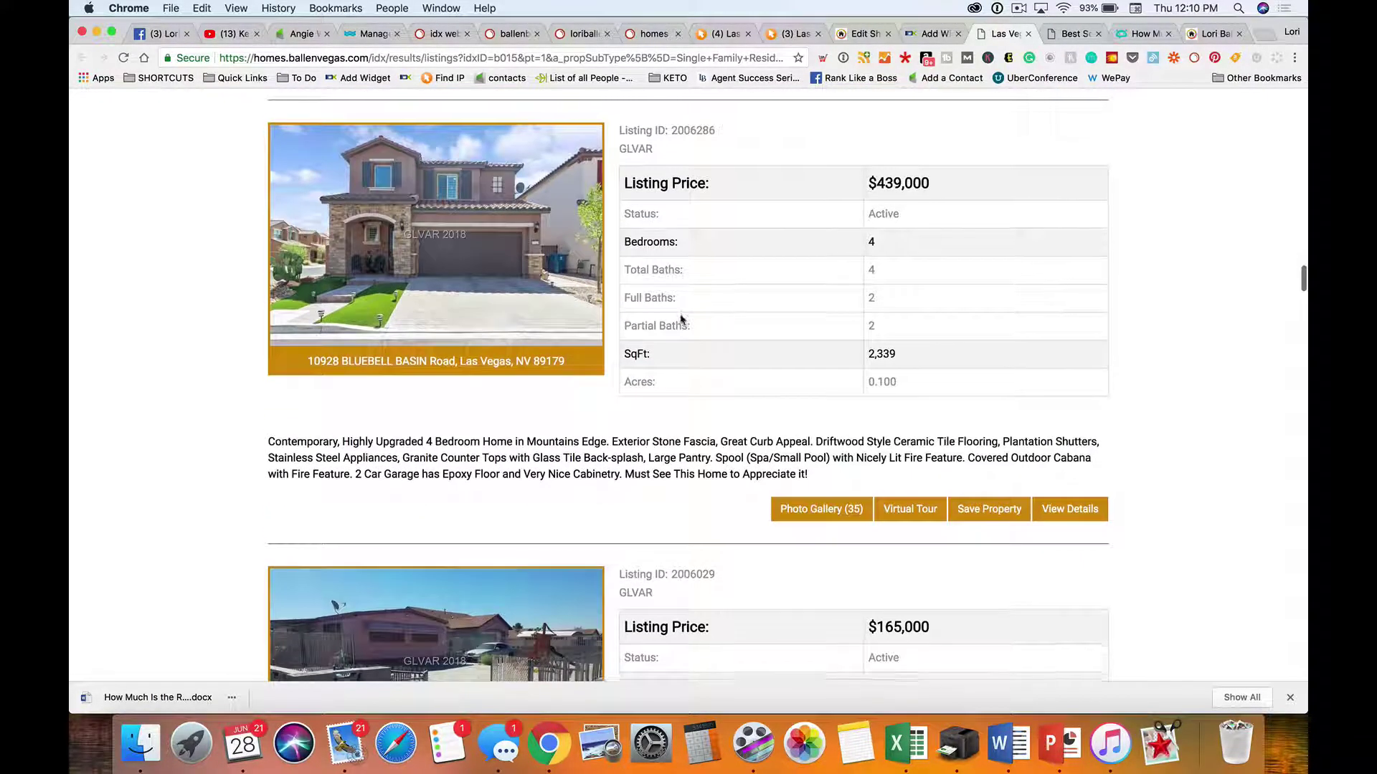
Back in the widget form, name the widget Backyard Dogrun, set 6 listings, enable the View All Results link, and build it
{"action": "left_click", "coordinate": [929, 33]}
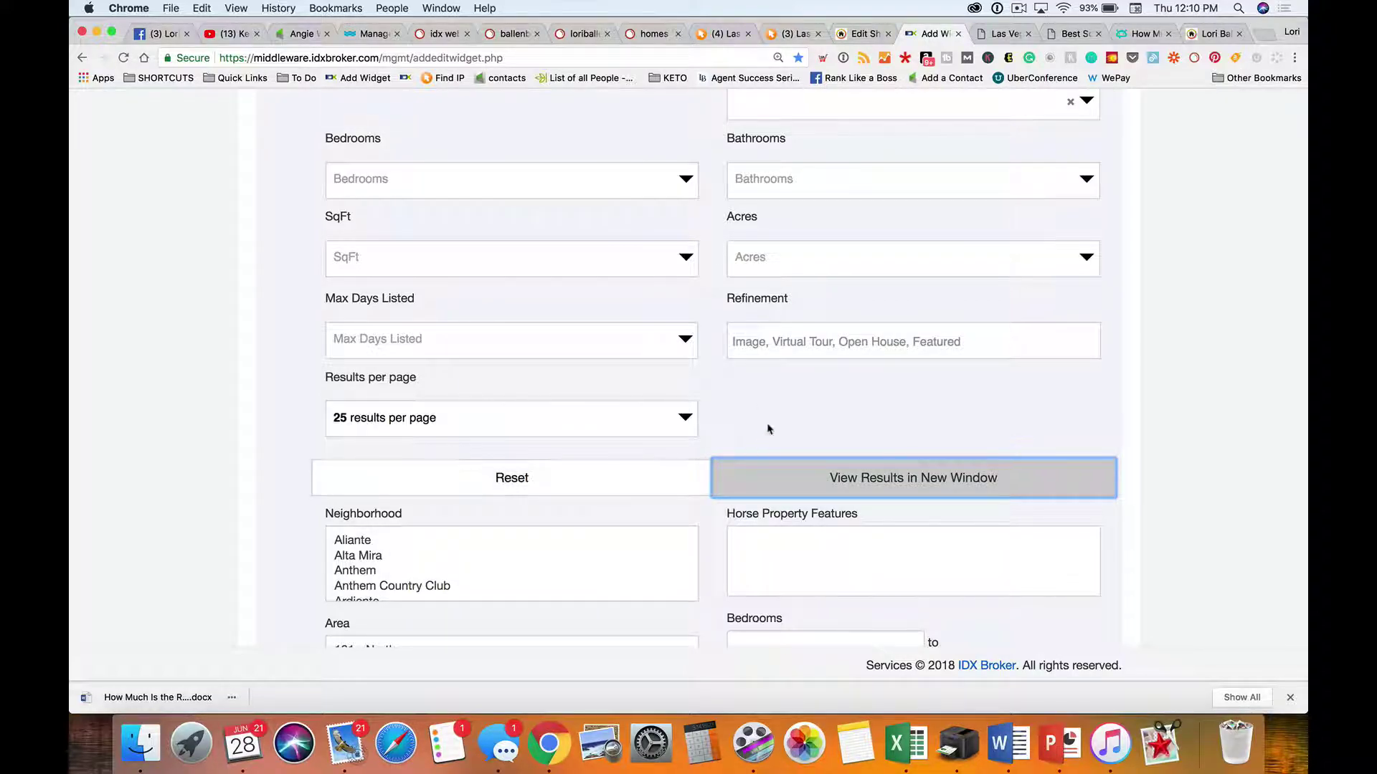
{"action": "scroll", "coordinate": [823, 400], "scroll_direction": "down", "scroll_amount": 5}
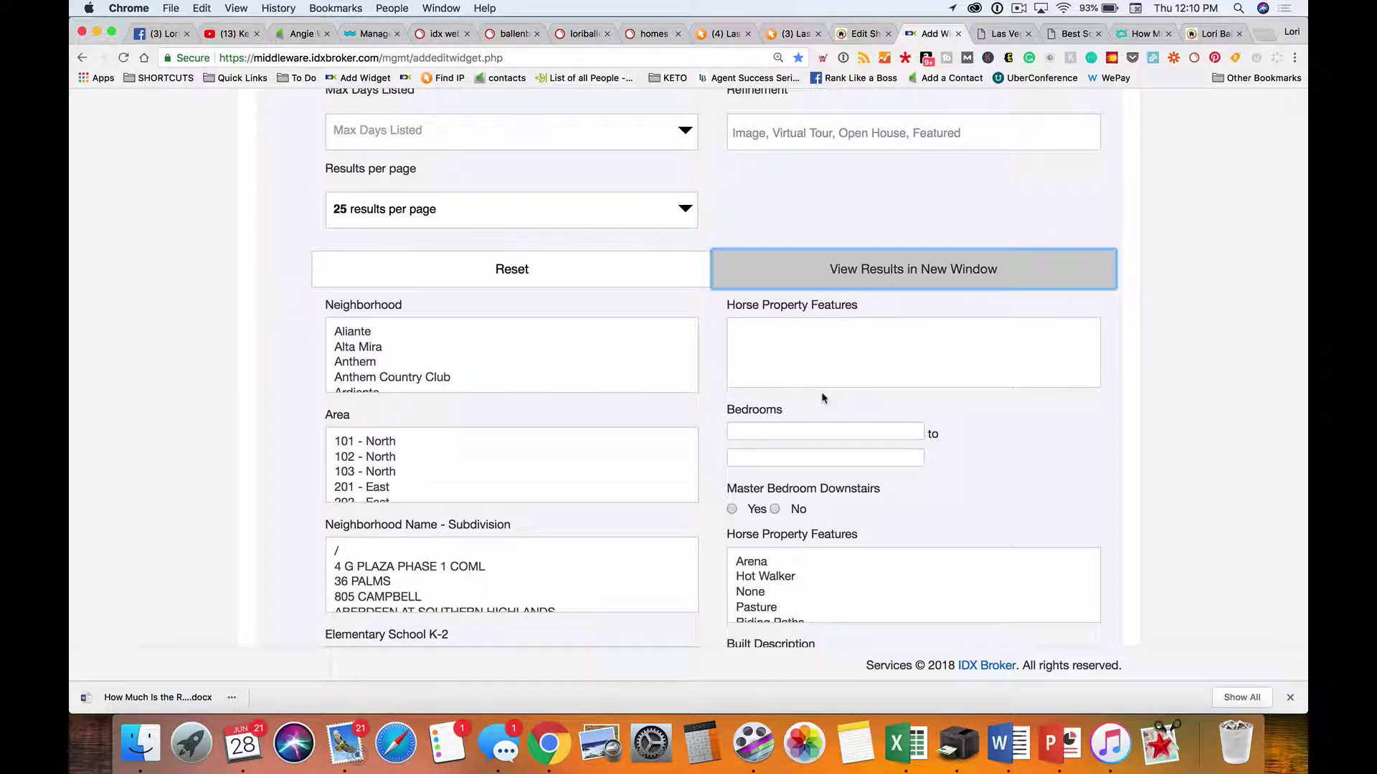
{"action": "scroll", "coordinate": [823, 398], "scroll_direction": "down", "scroll_amount": 5}
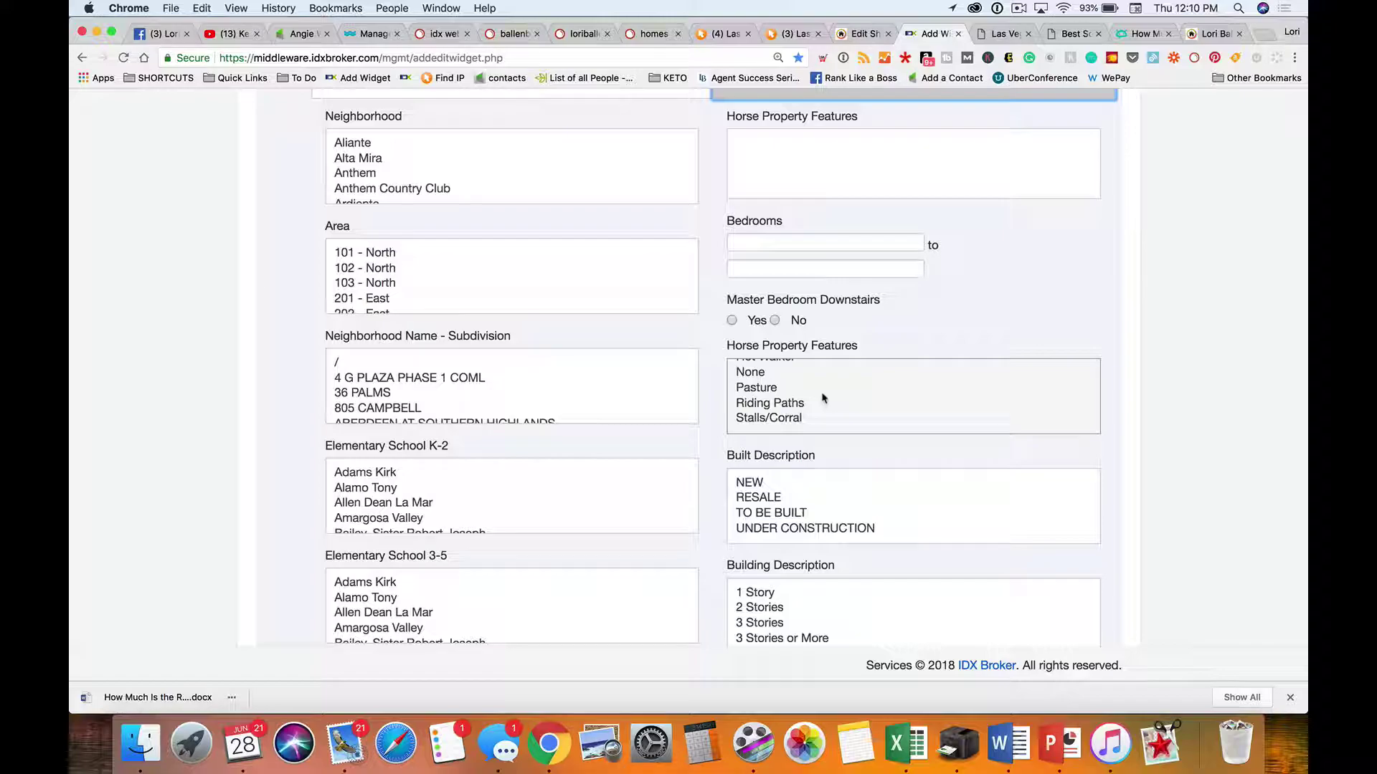
{"action": "scroll", "coordinate": [1059, 242], "scroll_direction": "down", "scroll_amount": 10}
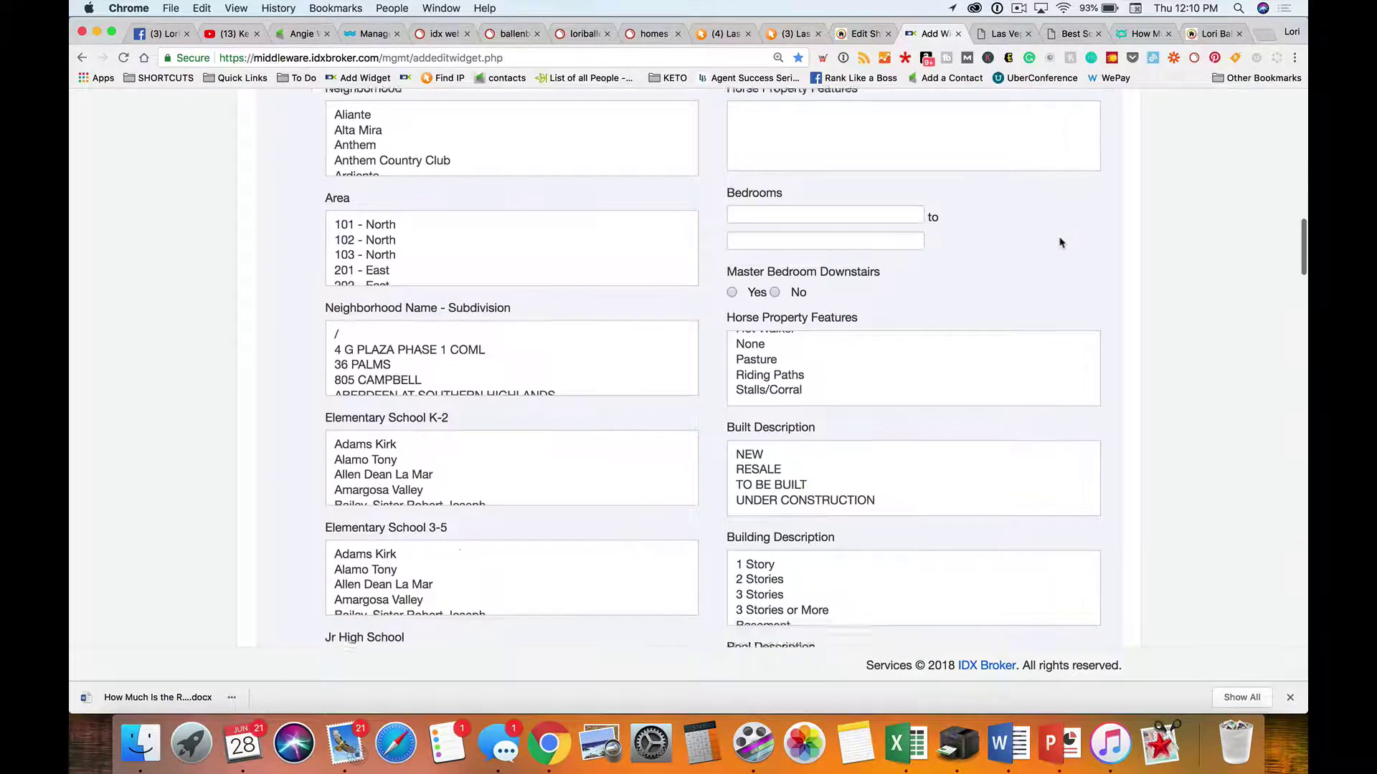
{"action": "scroll", "coordinate": [153, 466], "scroll_direction": "down", "scroll_amount": 15}
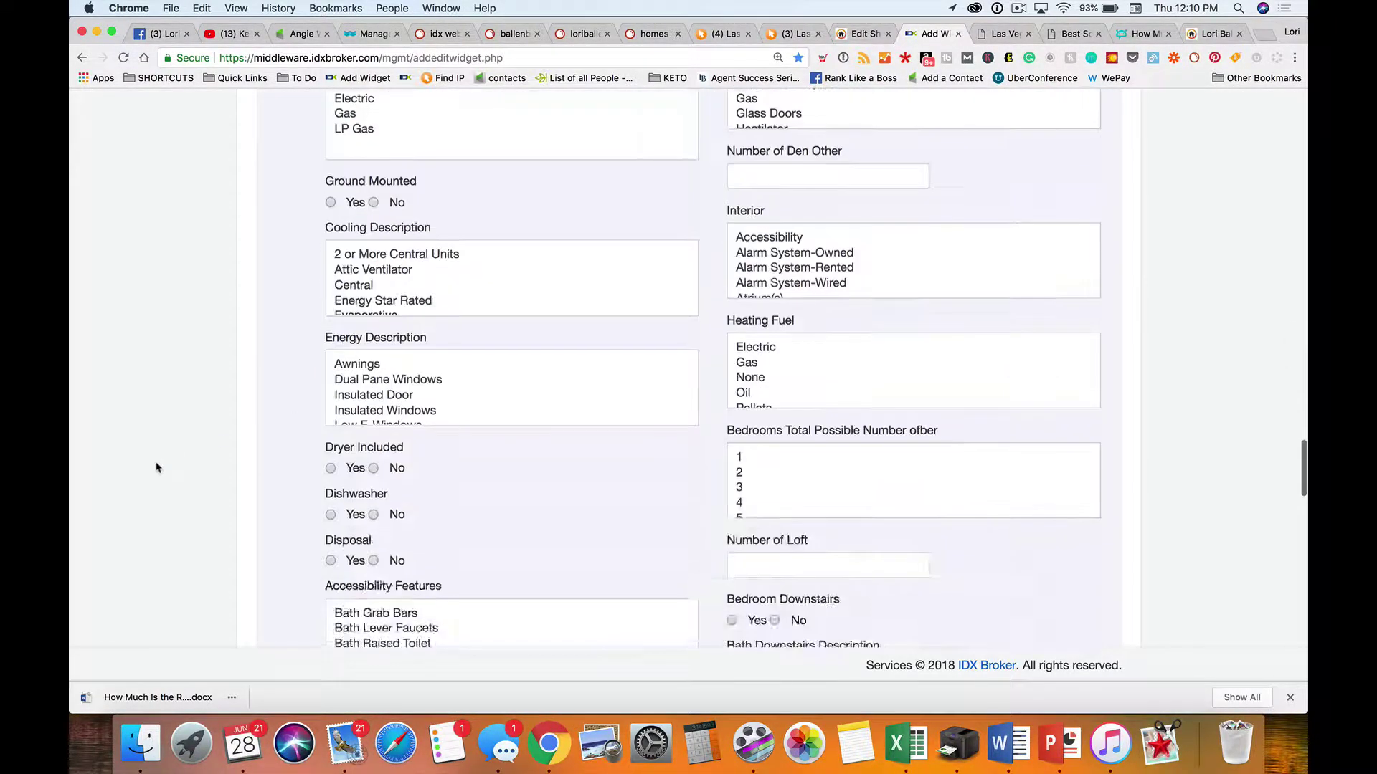
{"action": "left_click", "coordinate": [349, 392]}
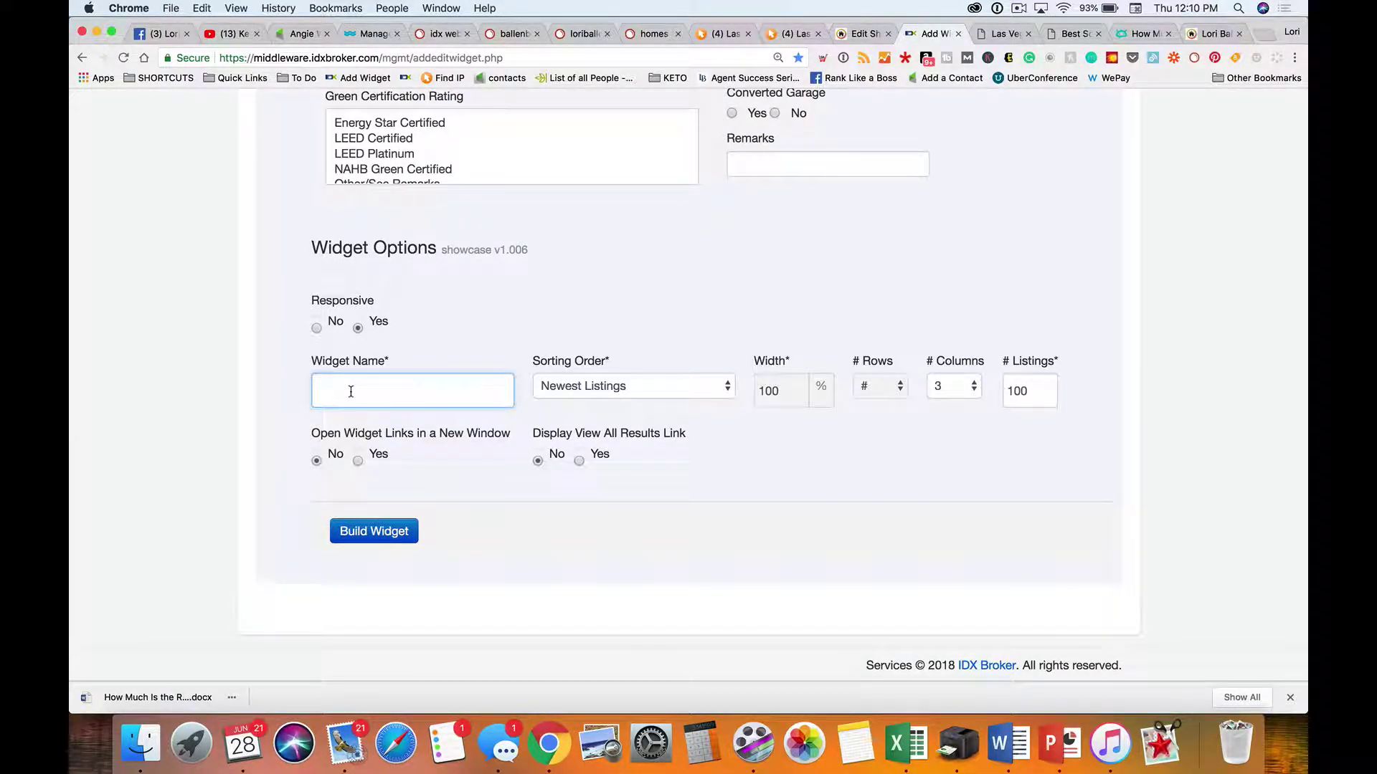
{"action": "type", "text": "Backy"}
{"action": "left_click", "coordinate": [1039, 391]}
{"action": "key", "text": "BackSpace"}
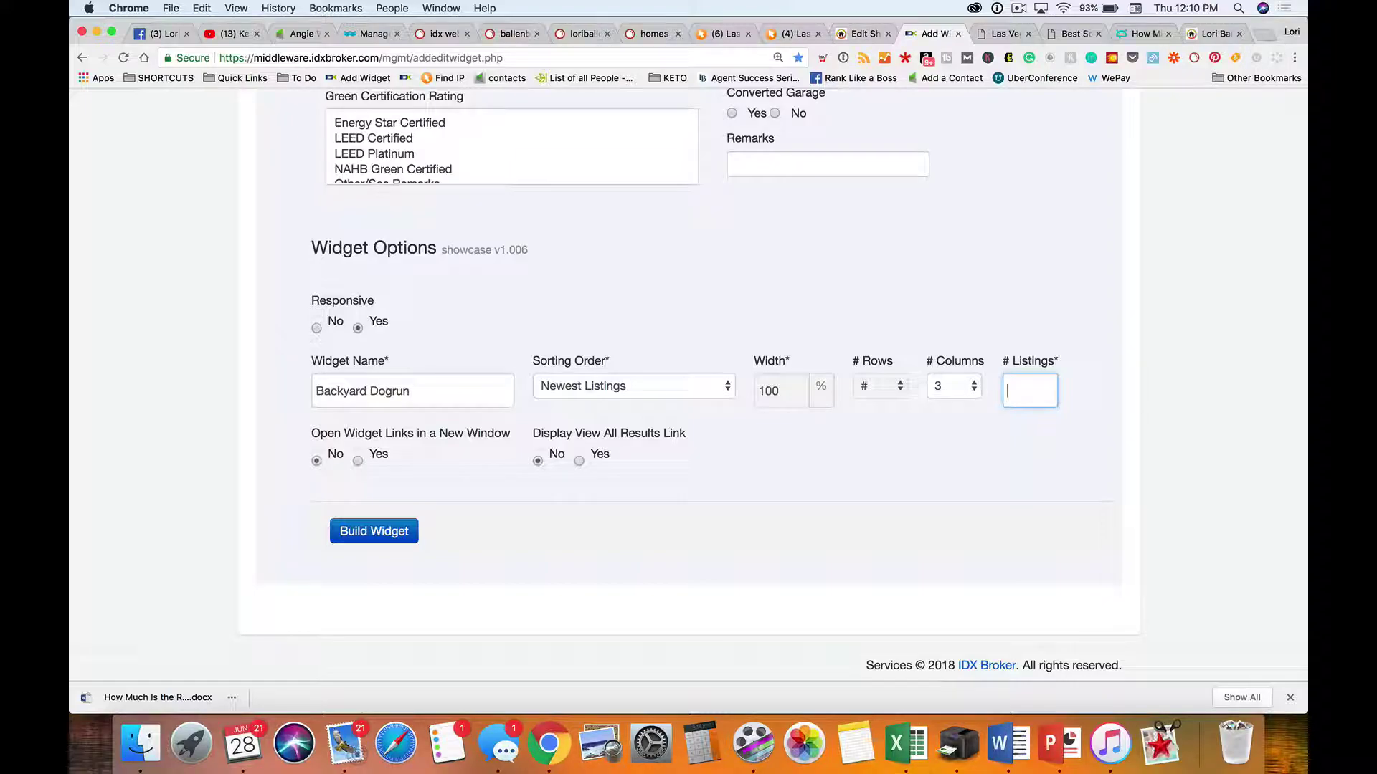
{"action": "left_click", "coordinate": [579, 461]}
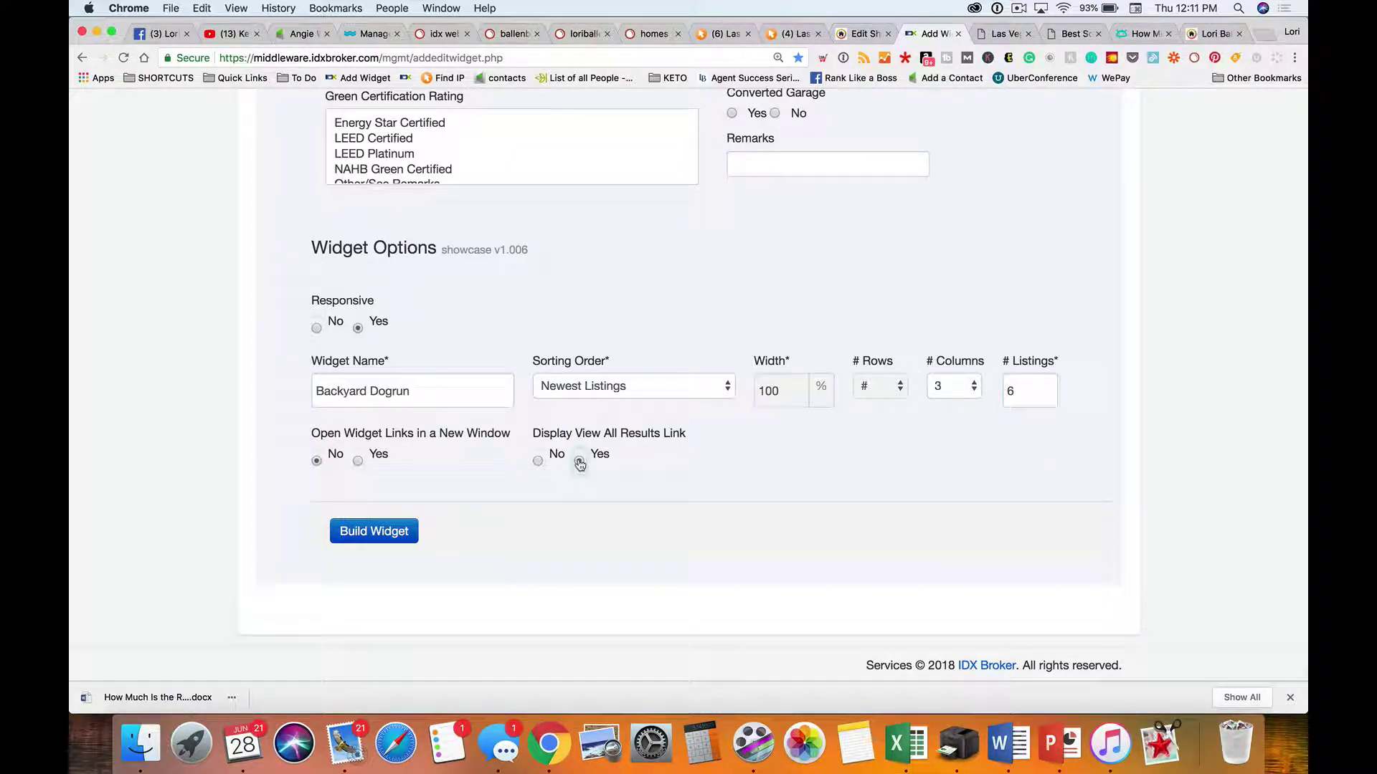
{"action": "left_click", "coordinate": [376, 534]}
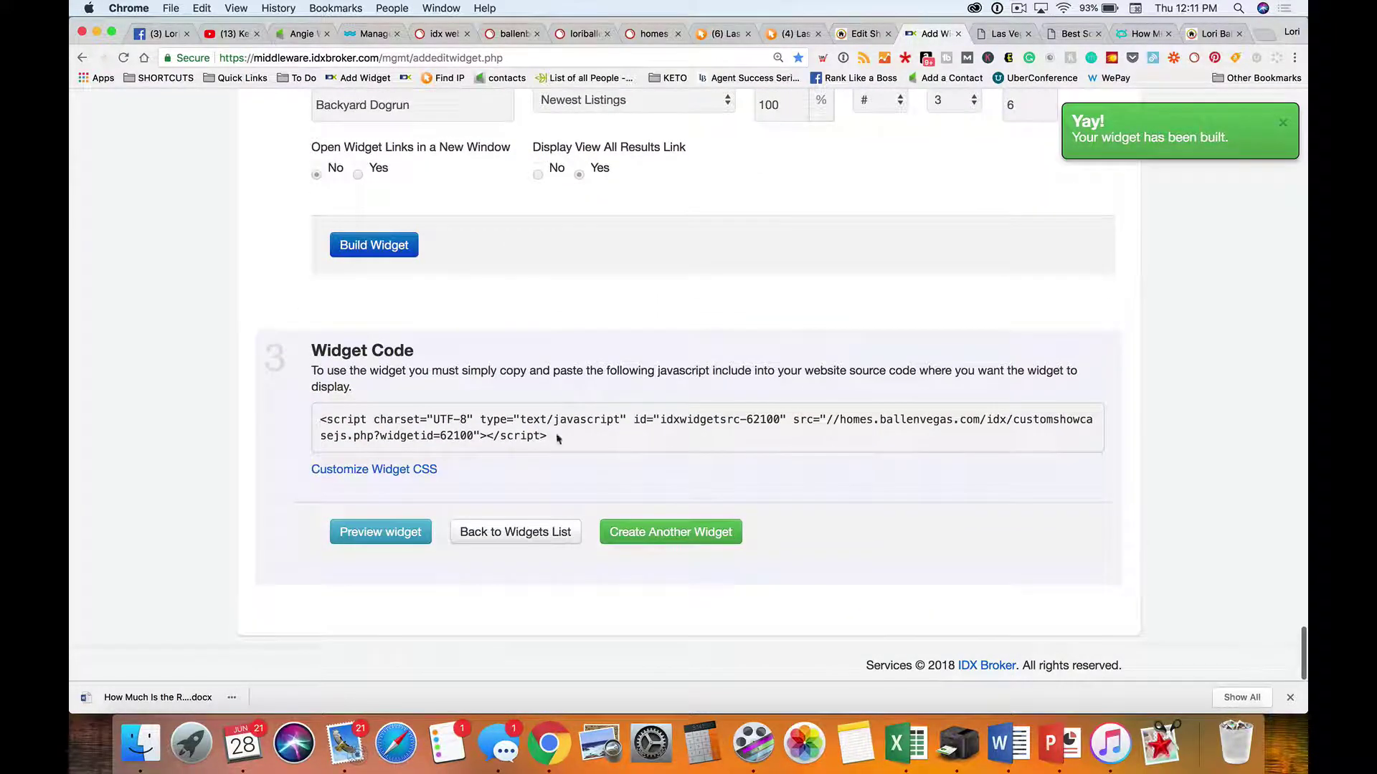
Copy the Backyard Dogrun widget's full script code and switch to the WordPress showcase editor
{"action": "left_click_drag", "start_coordinate": [546, 439], "coordinate": [311, 424]}
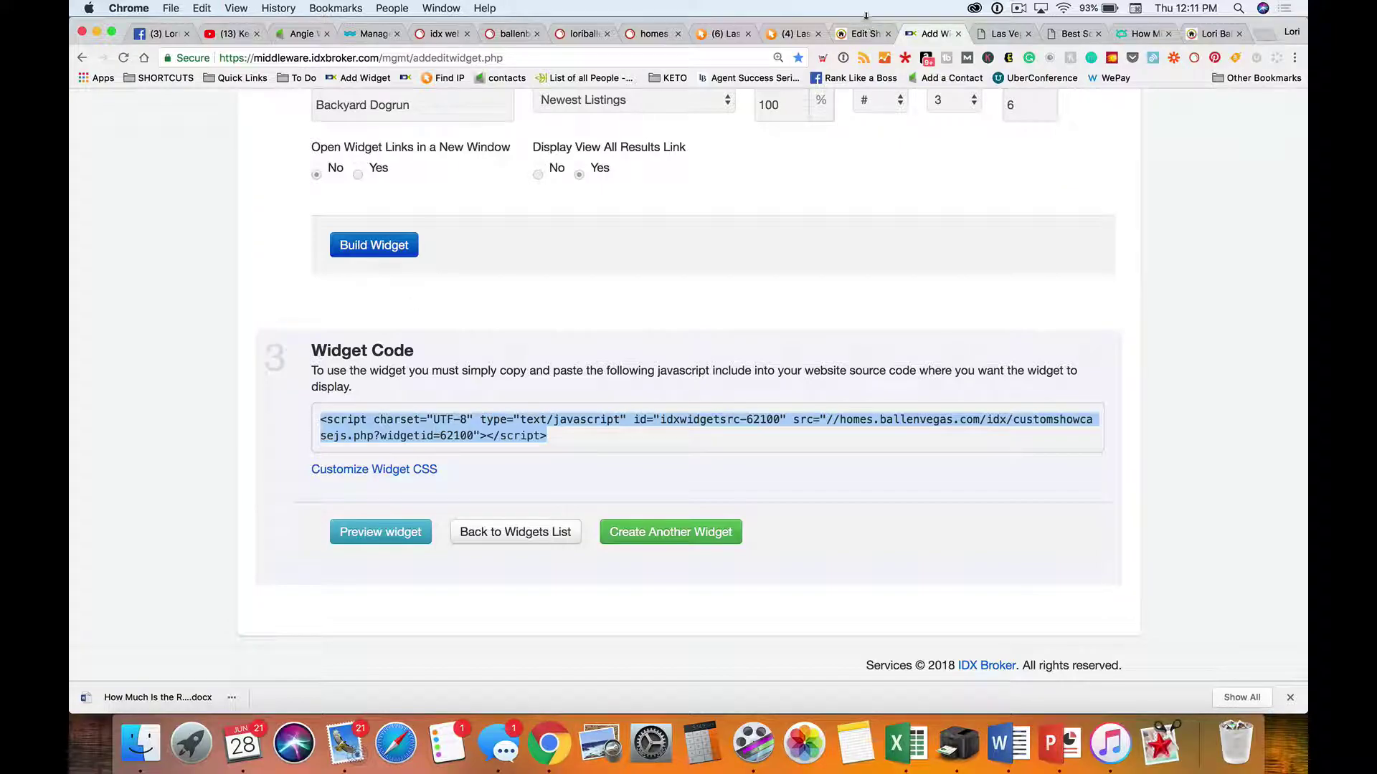
{"action": "left_click", "coordinate": [865, 31]}
{"action": "scroll", "coordinate": [569, 324], "scroll_direction": "down", "scroll_amount": 5}
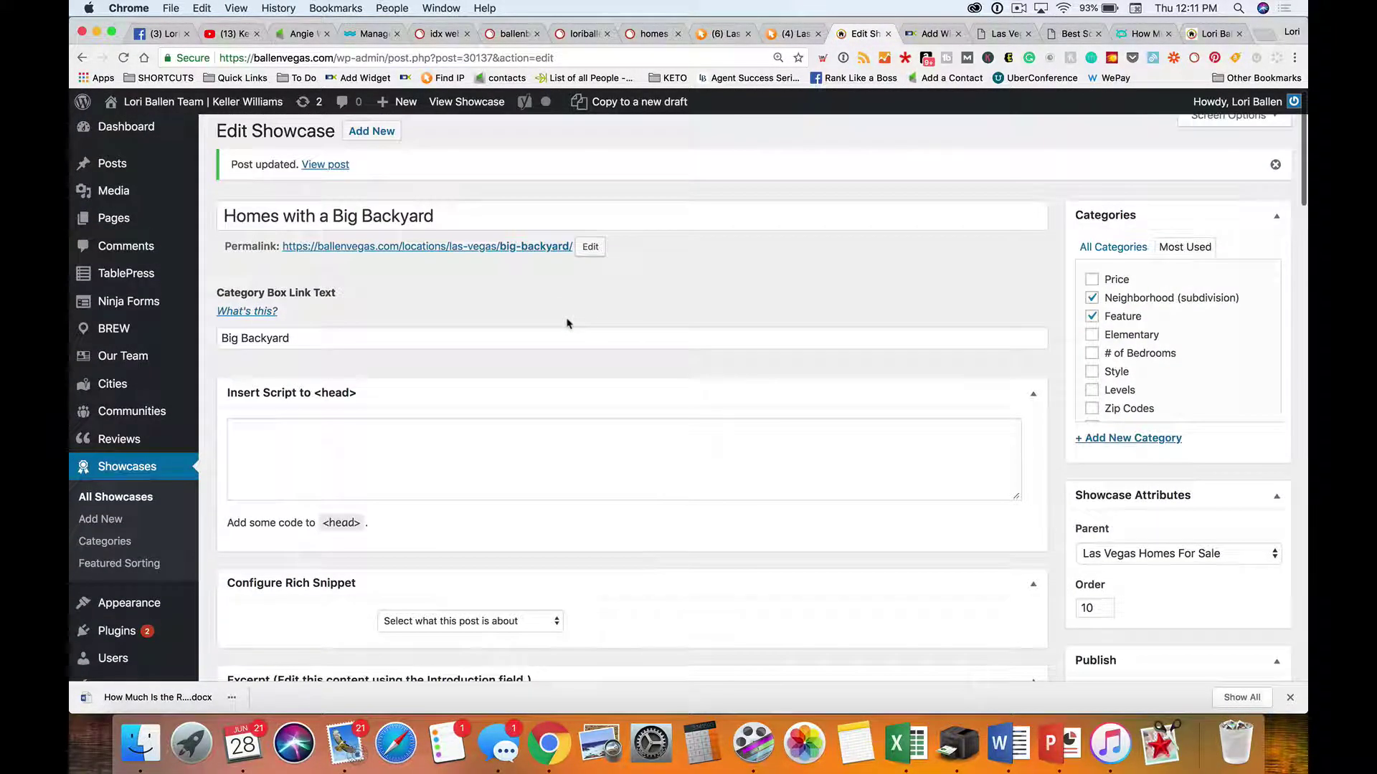
{"action": "scroll", "coordinate": [568, 324], "scroll_direction": "up", "scroll_amount": 5}
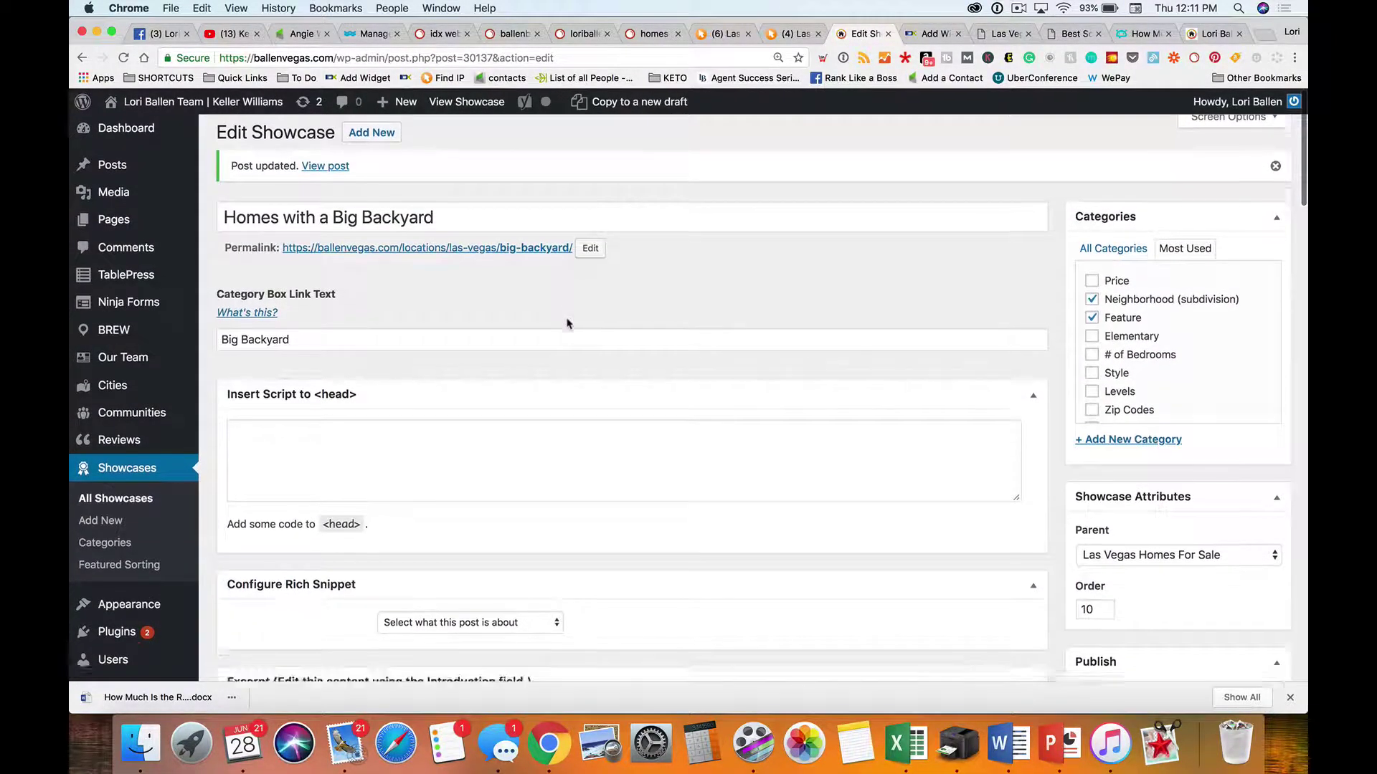
{"action": "scroll", "coordinate": [538, 315], "scroll_direction": "up", "scroll_amount": 1}
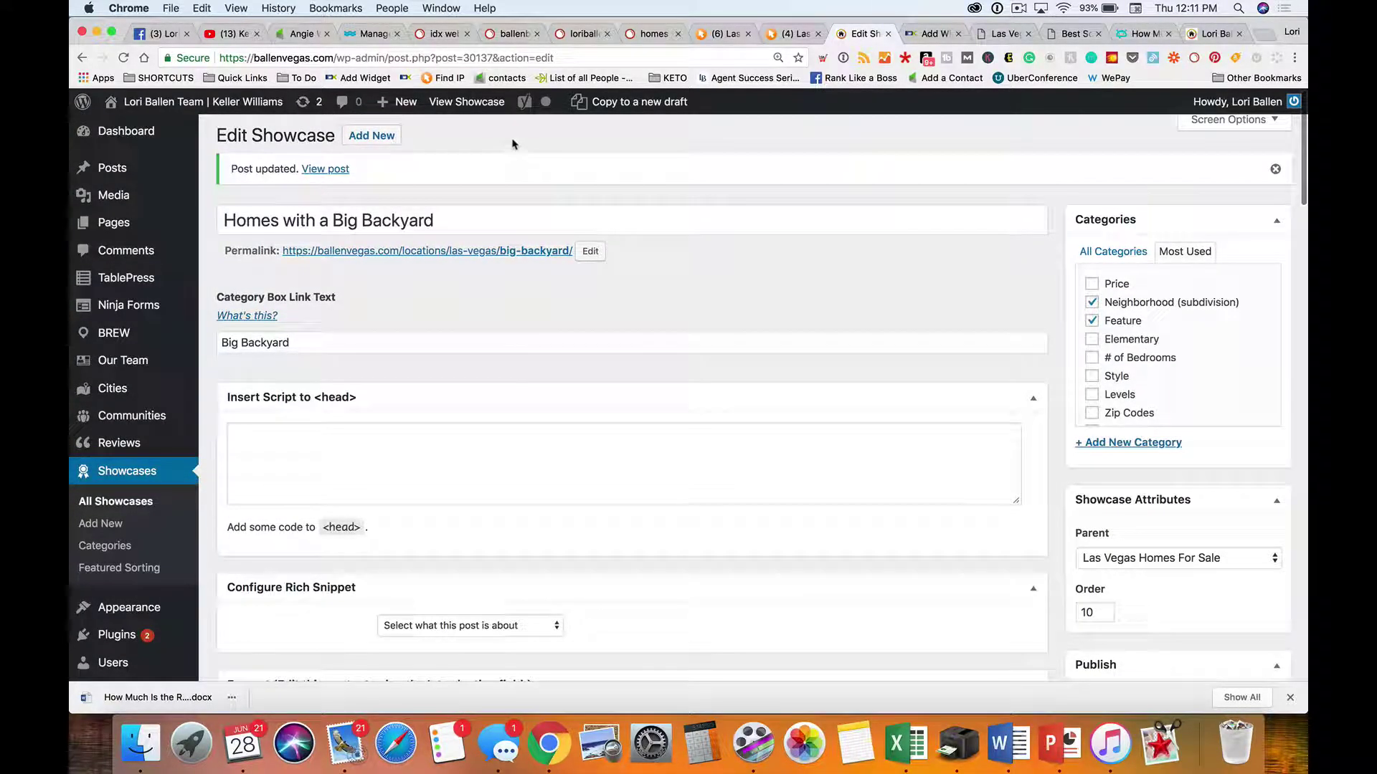
Create a new showcase and title it "Homes with a Dogrun"
{"action": "mouse_move", "coordinate": [407, 109]}
{"action": "left_click", "coordinate": [394, 258]}
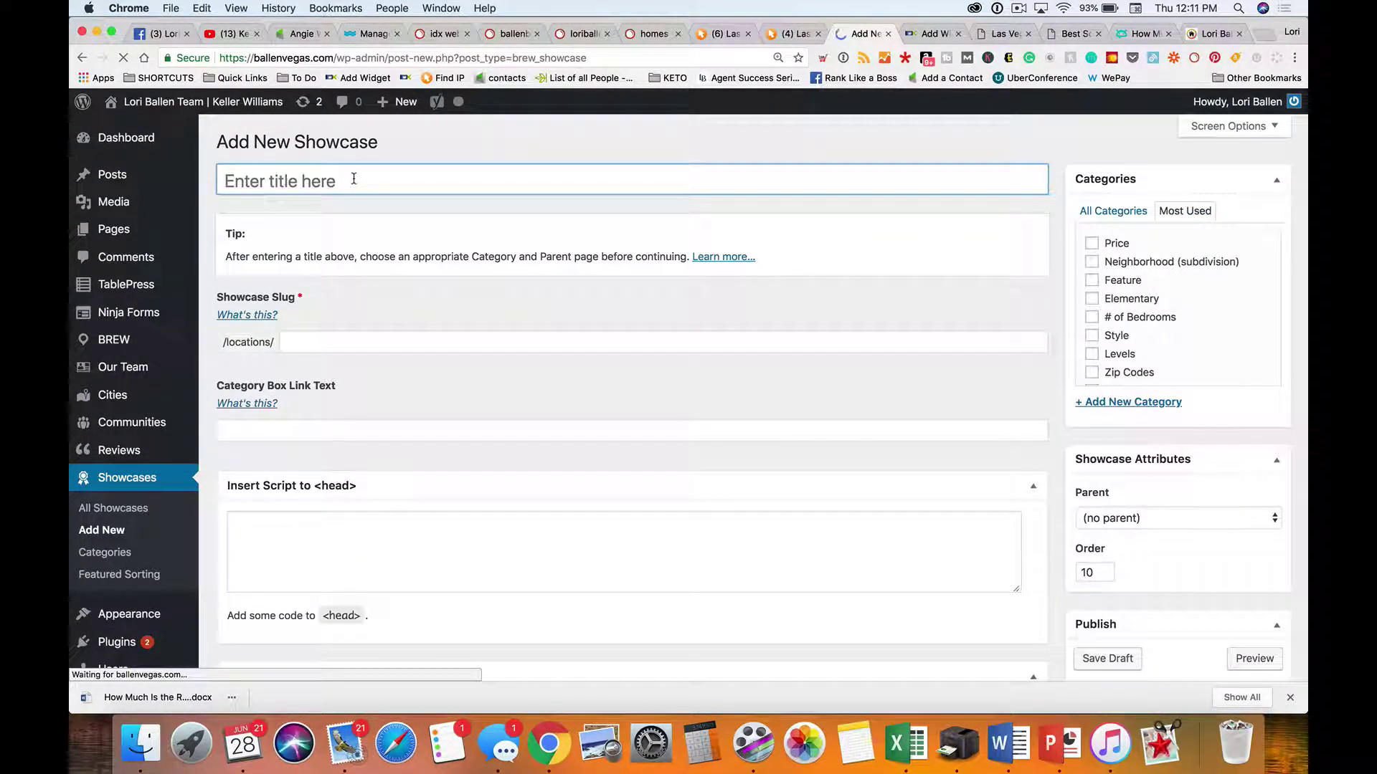
{"action": "type", "text": "Homes with a Dogrun"}
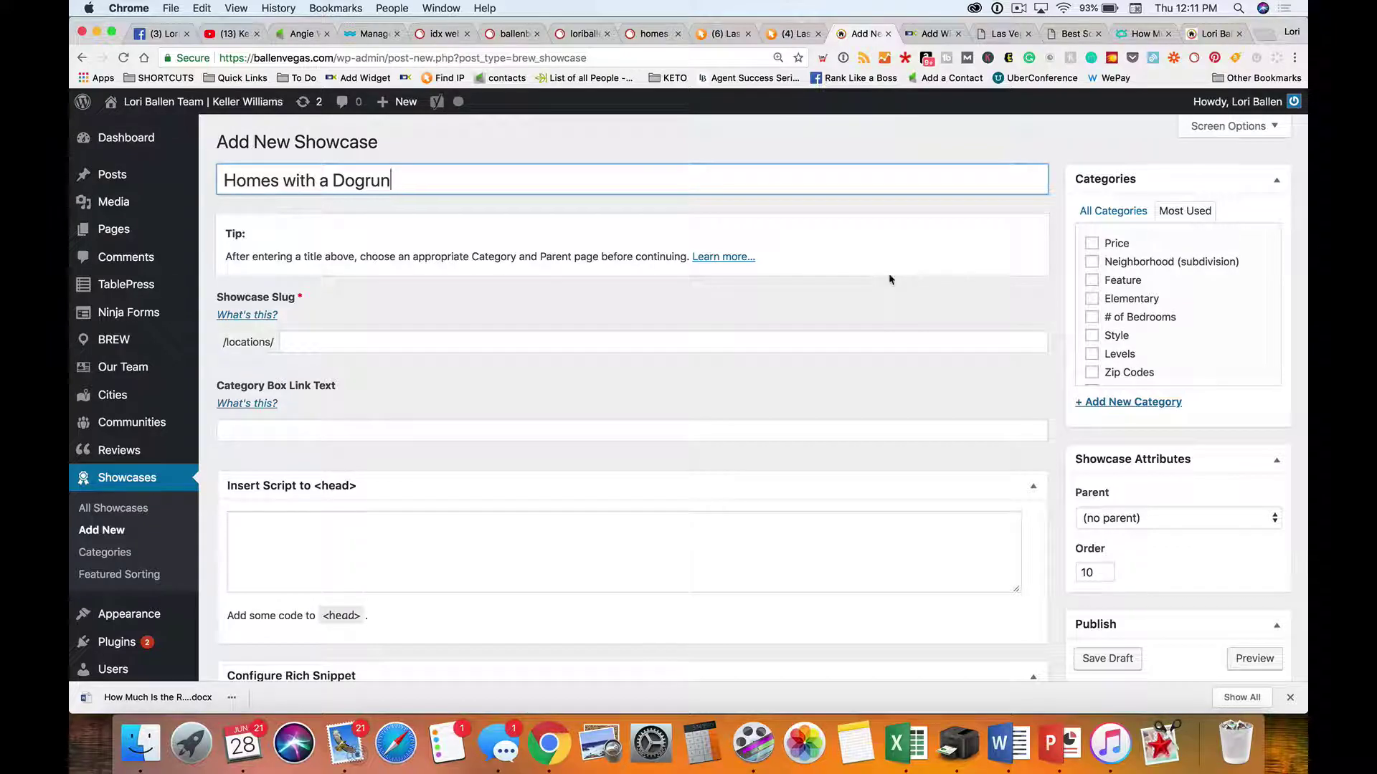
Assign the Homes with a Dogrun showcase to the Feature category
{"action": "scroll", "coordinate": [889, 280], "scroll_direction": "down", "scroll_amount": 1}
{"action": "scroll", "coordinate": [1117, 319], "scroll_direction": "down", "scroll_amount": 2}
{"action": "left_click", "coordinate": [1090, 246]}
Set the showcase's parent page to Las Vegas Homes For Sale
{"action": "left_click", "coordinate": [1104, 500]}
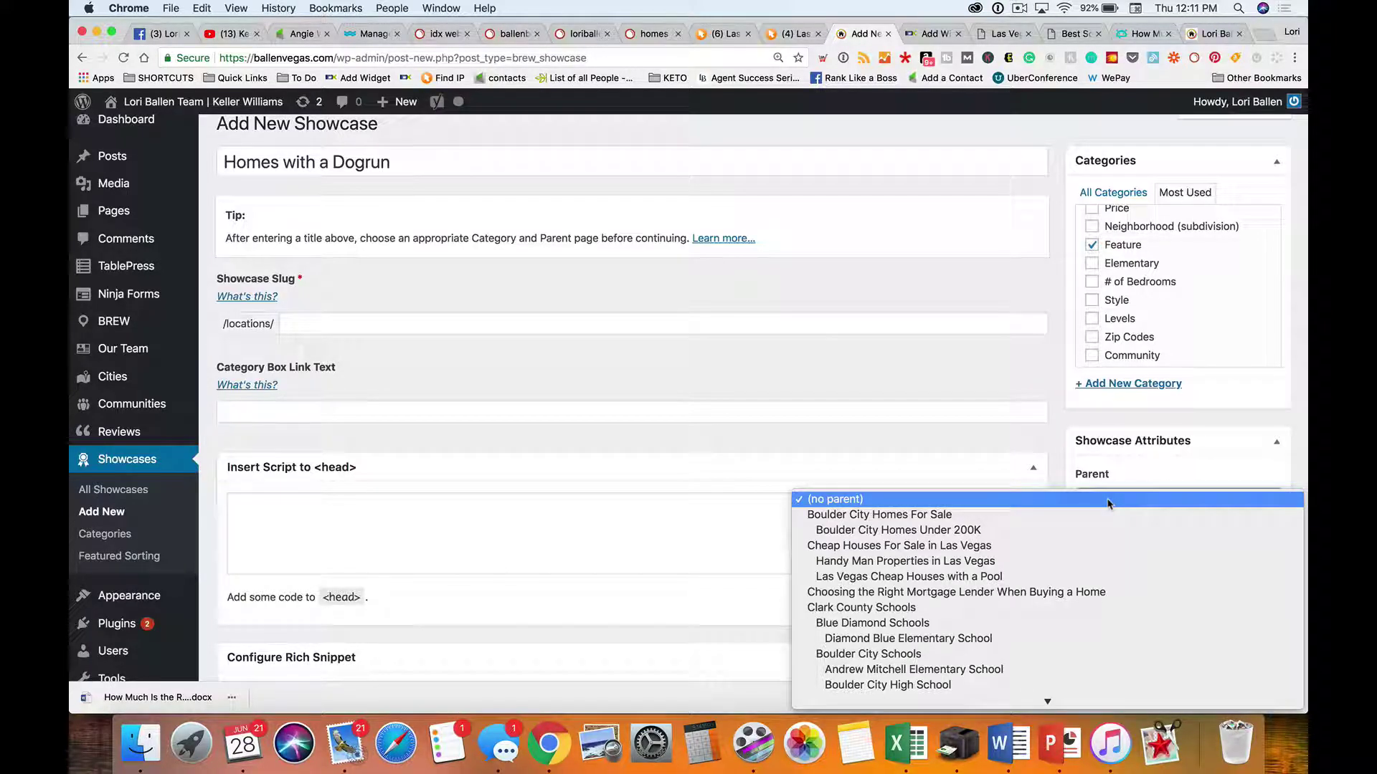
{"action": "scroll", "coordinate": [1109, 504], "scroll_direction": "down", "scroll_amount": 10}
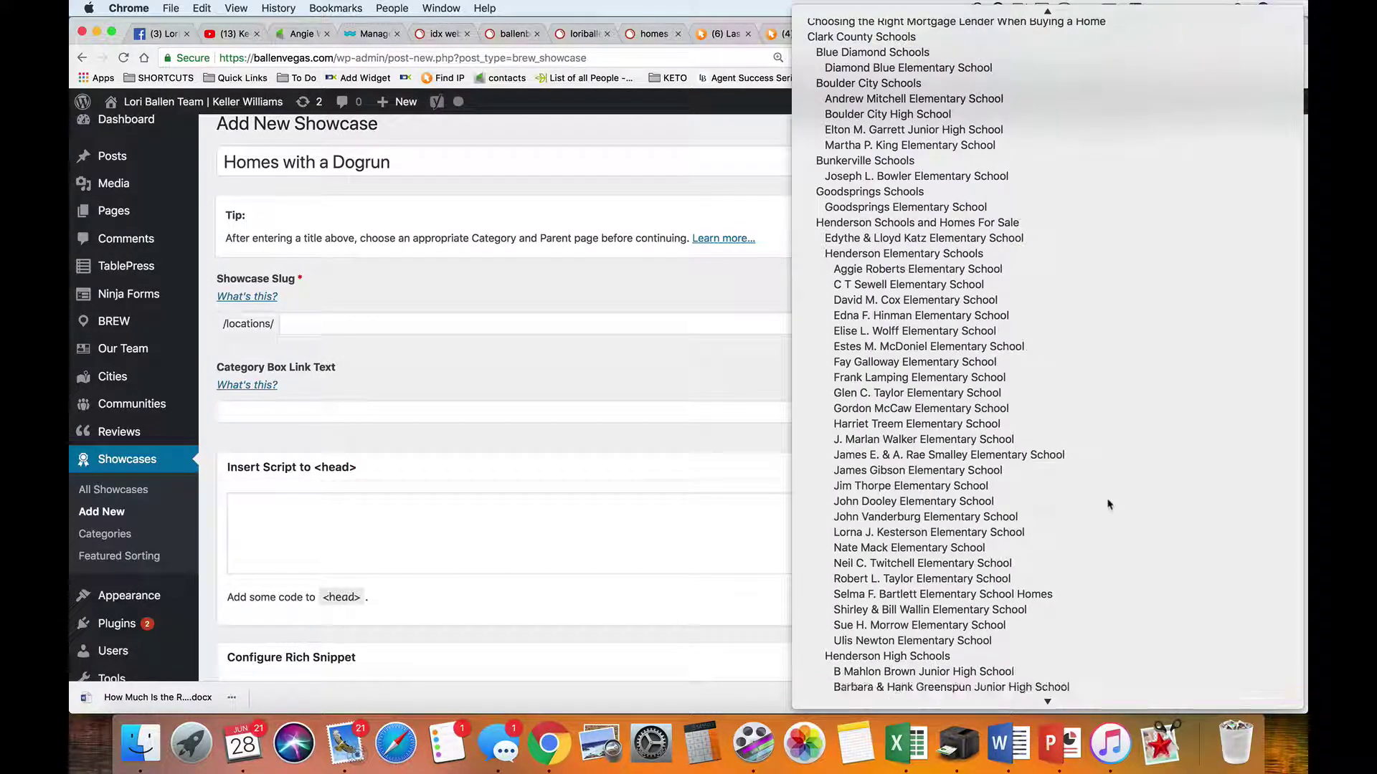
{"action": "key", "text": "Return"}
{"action": "key", "text": "l"}
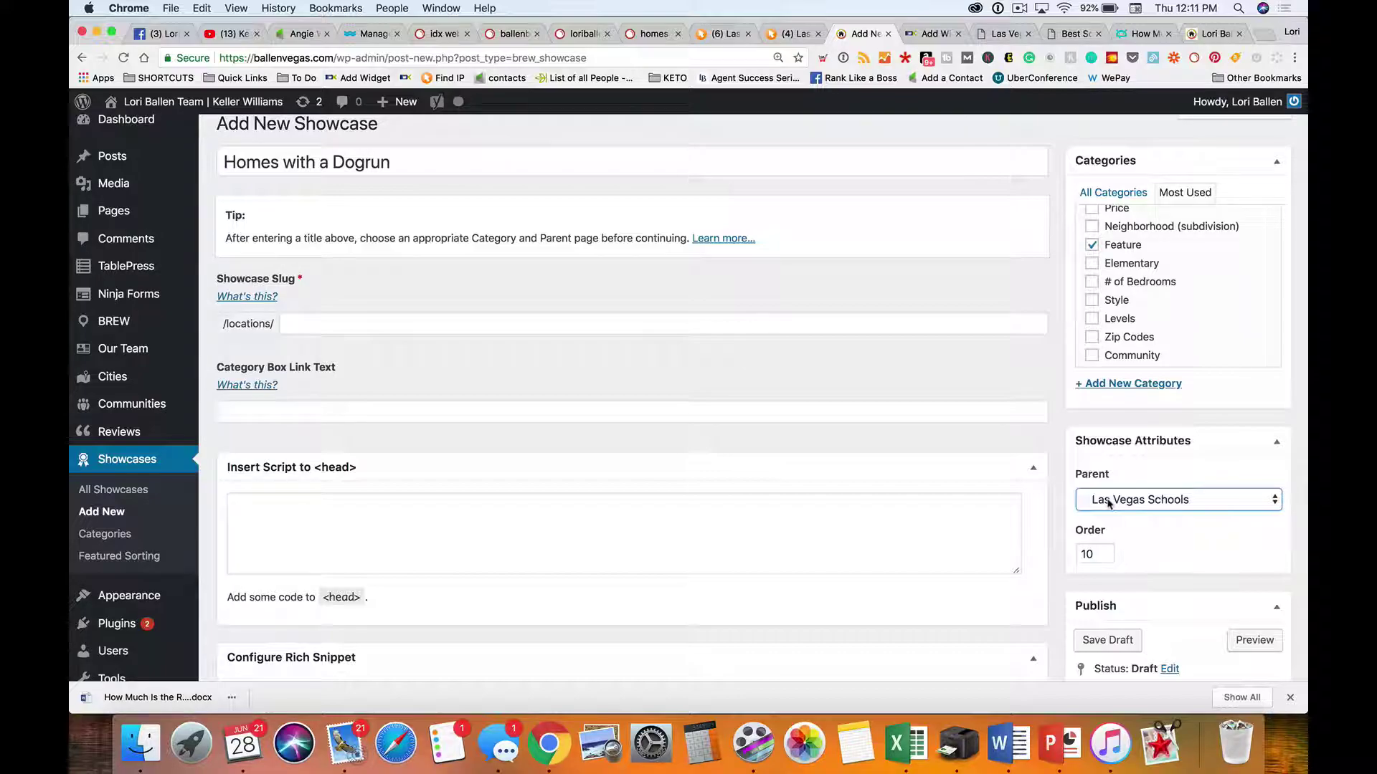
{"action": "key", "text": "l"}
{"action": "key", "text": "l"}
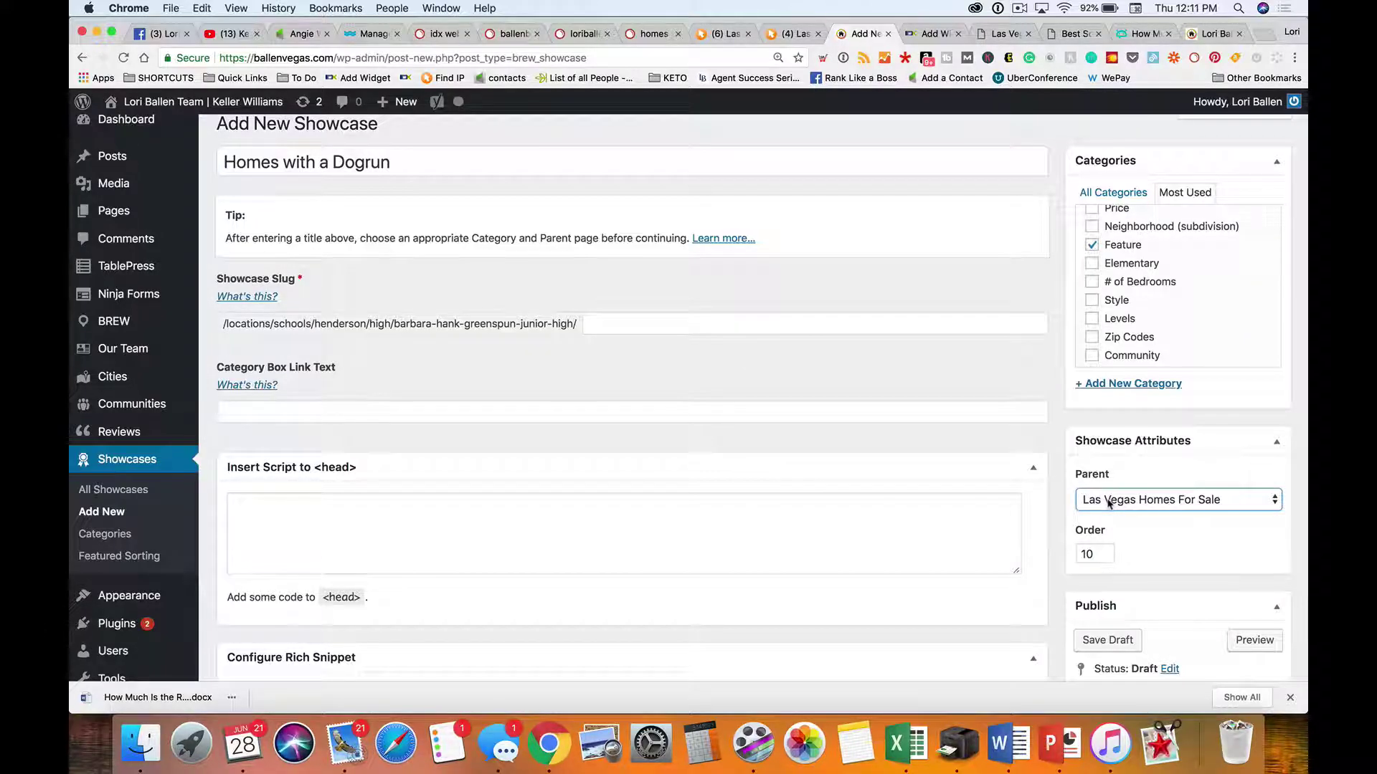
Try to find the big backyard page among the showcase's parent options by looking up "ba" and "big"
{"action": "left_click", "coordinate": [1108, 502]}
{"action": "scroll", "coordinate": [1108, 502], "scroll_direction": "down", "scroll_amount": 15}
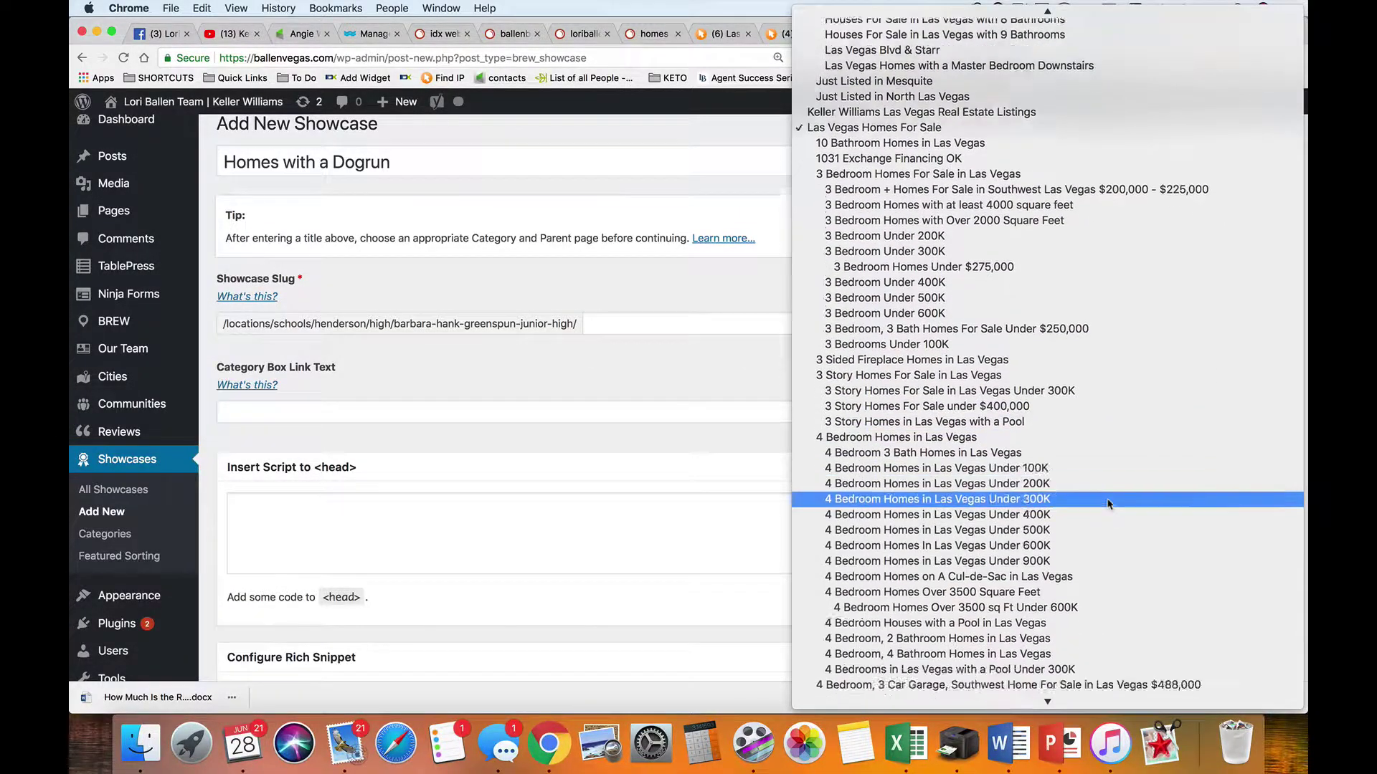
{"action": "scroll", "coordinate": [1108, 502], "scroll_direction": "up", "scroll_amount": 3}
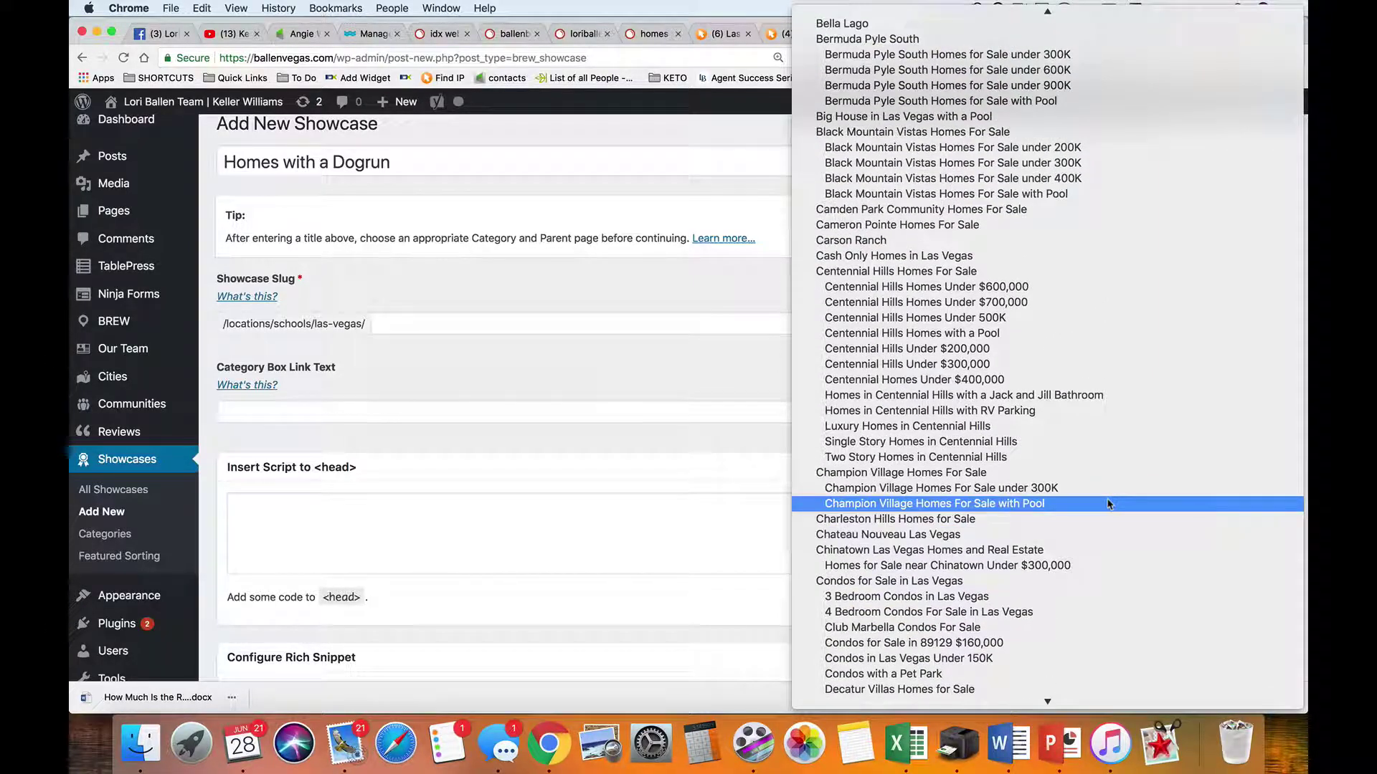
{"action": "scroll", "coordinate": [1108, 502], "scroll_direction": "up", "scroll_amount": 2}
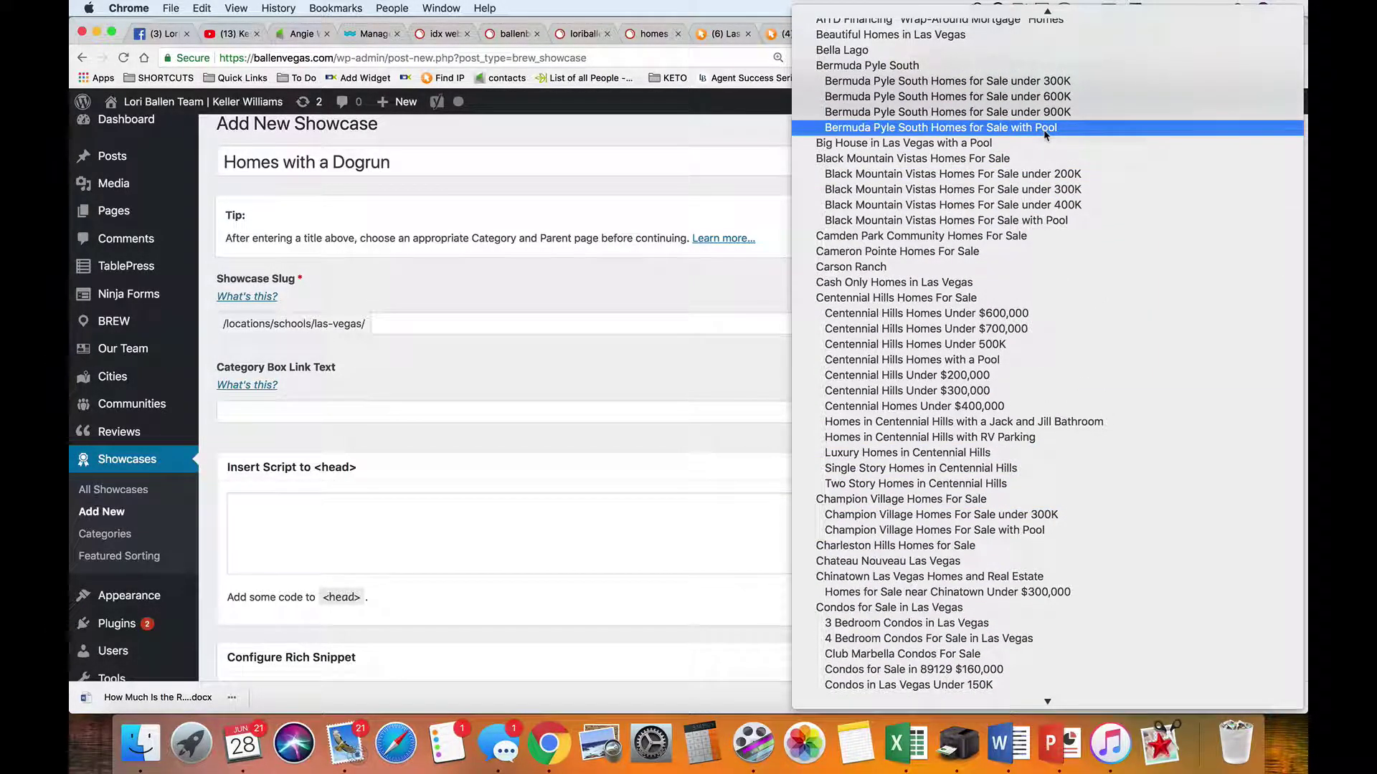
{"action": "scroll", "coordinate": [1045, 134], "scroll_direction": "down", "scroll_amount": 20}
{"action": "scroll", "coordinate": [1045, 134], "scroll_direction": "down", "scroll_amount": 20}
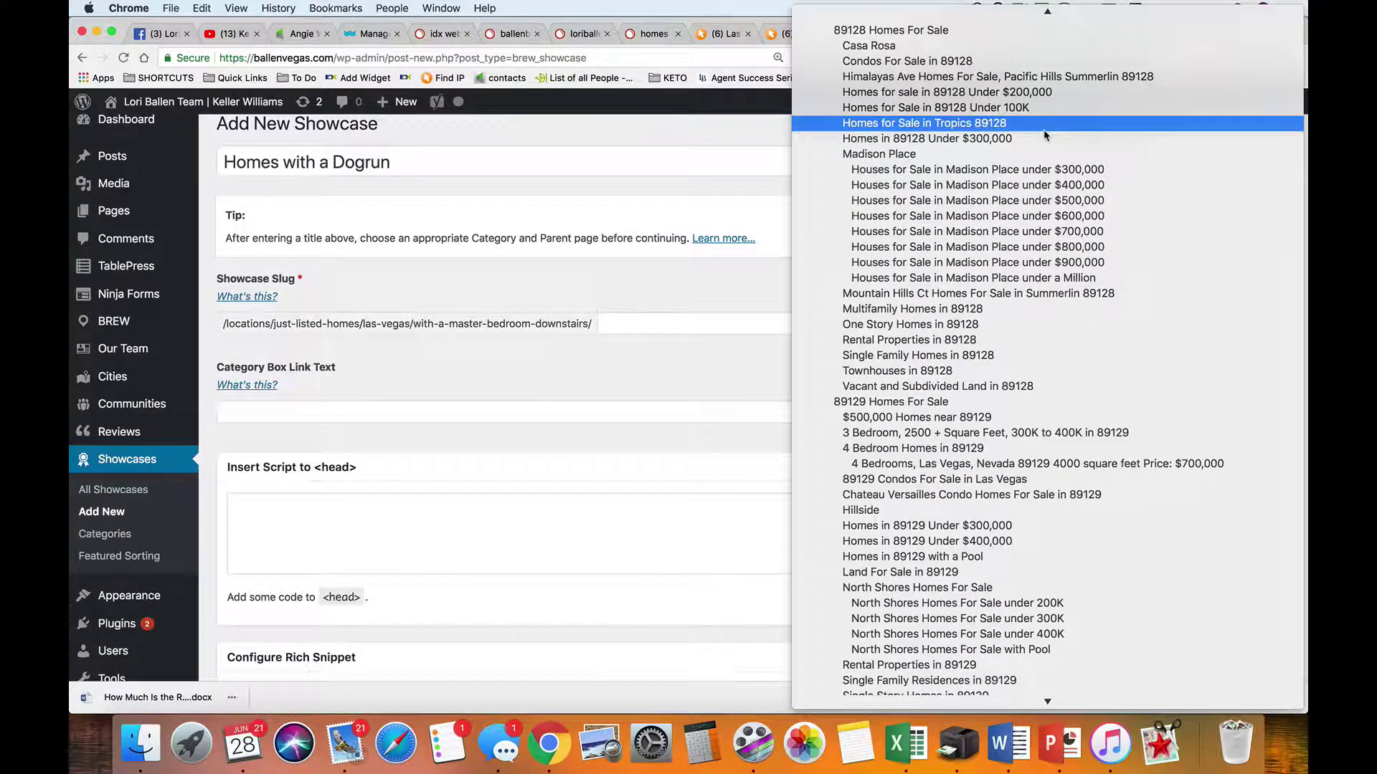
{"action": "type", "text": "big"}
{"action": "type", "text": "ba"}
{"action": "key", "text": "Escape"}
{"action": "type", "text": "ba"}
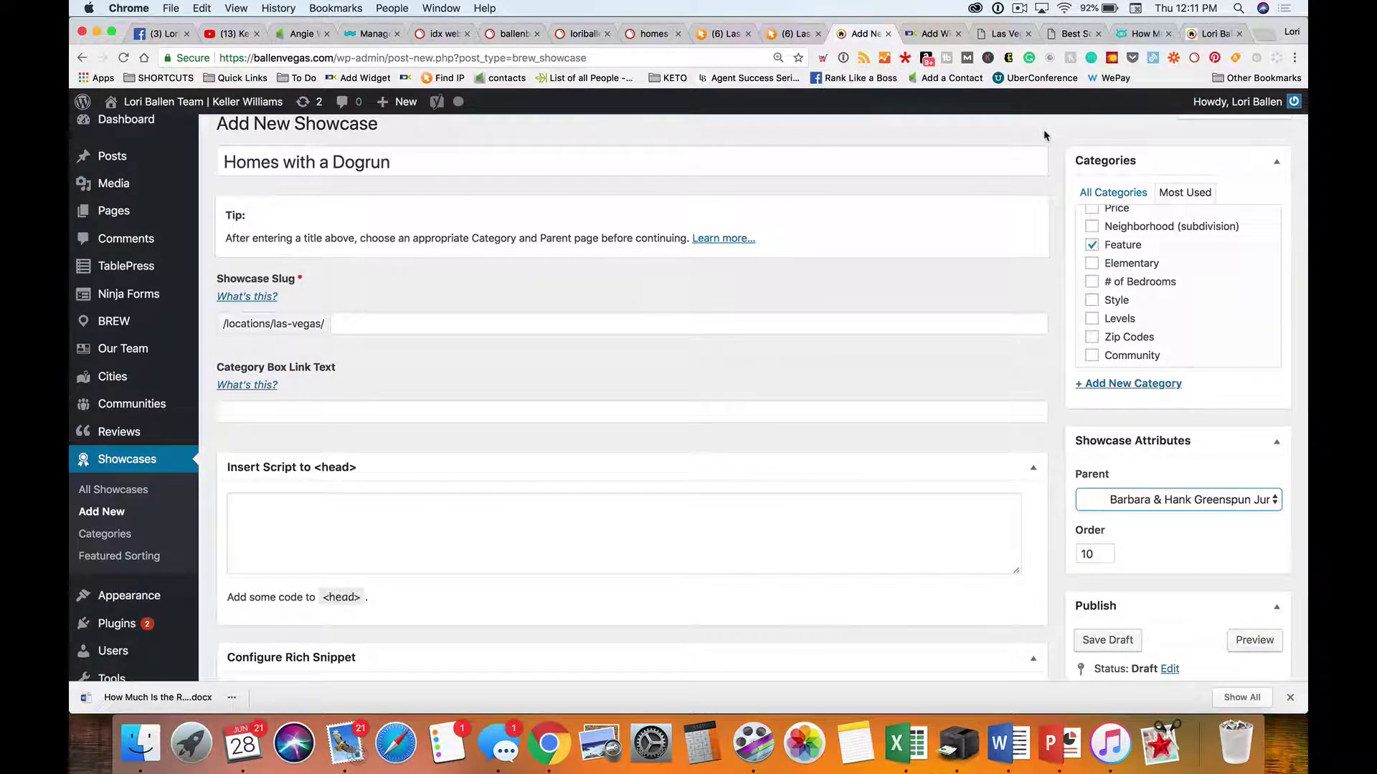
{"action": "type", "text": "big"}
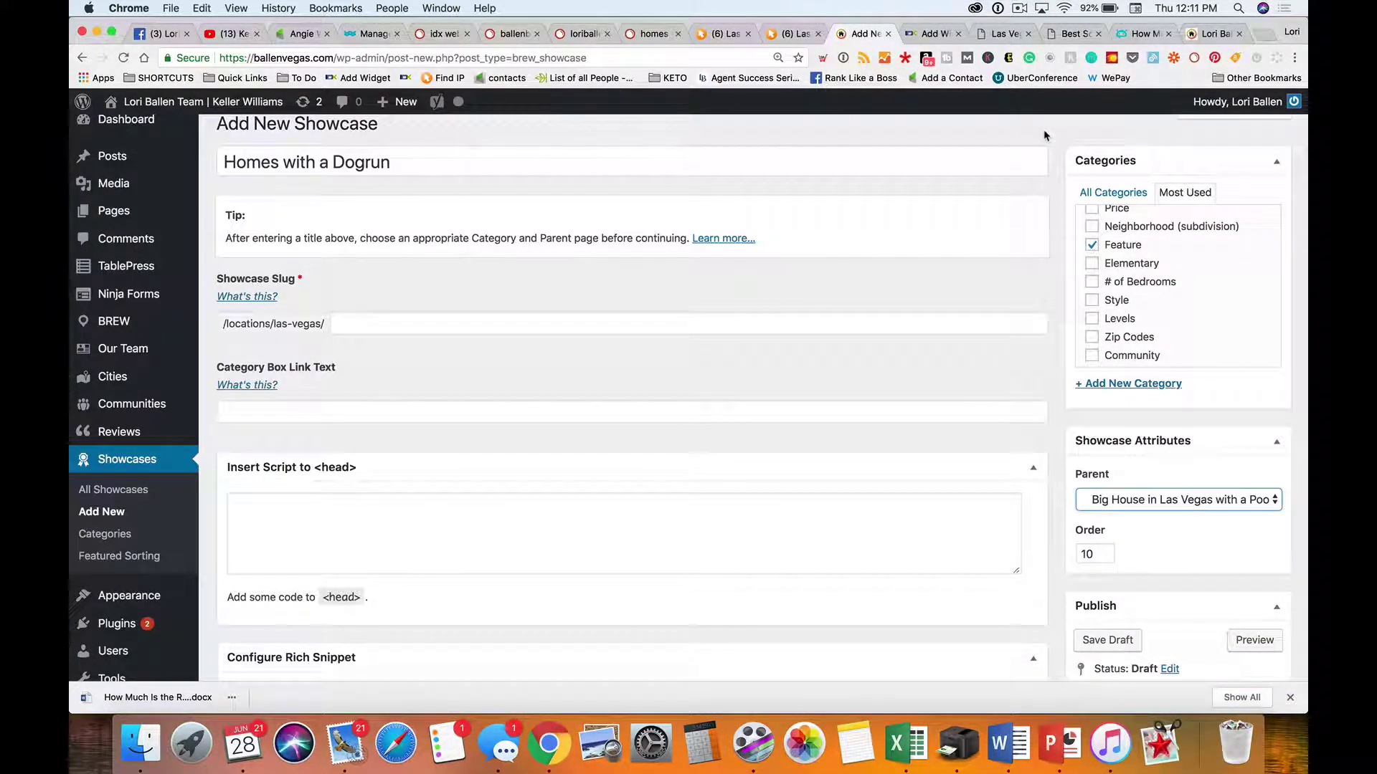
In Clicky, open the visitors who searched "homes for sale in northwest las vegas nevada with a backyard" in a new tab and examine their visit
{"action": "left_click", "coordinate": [793, 36]}
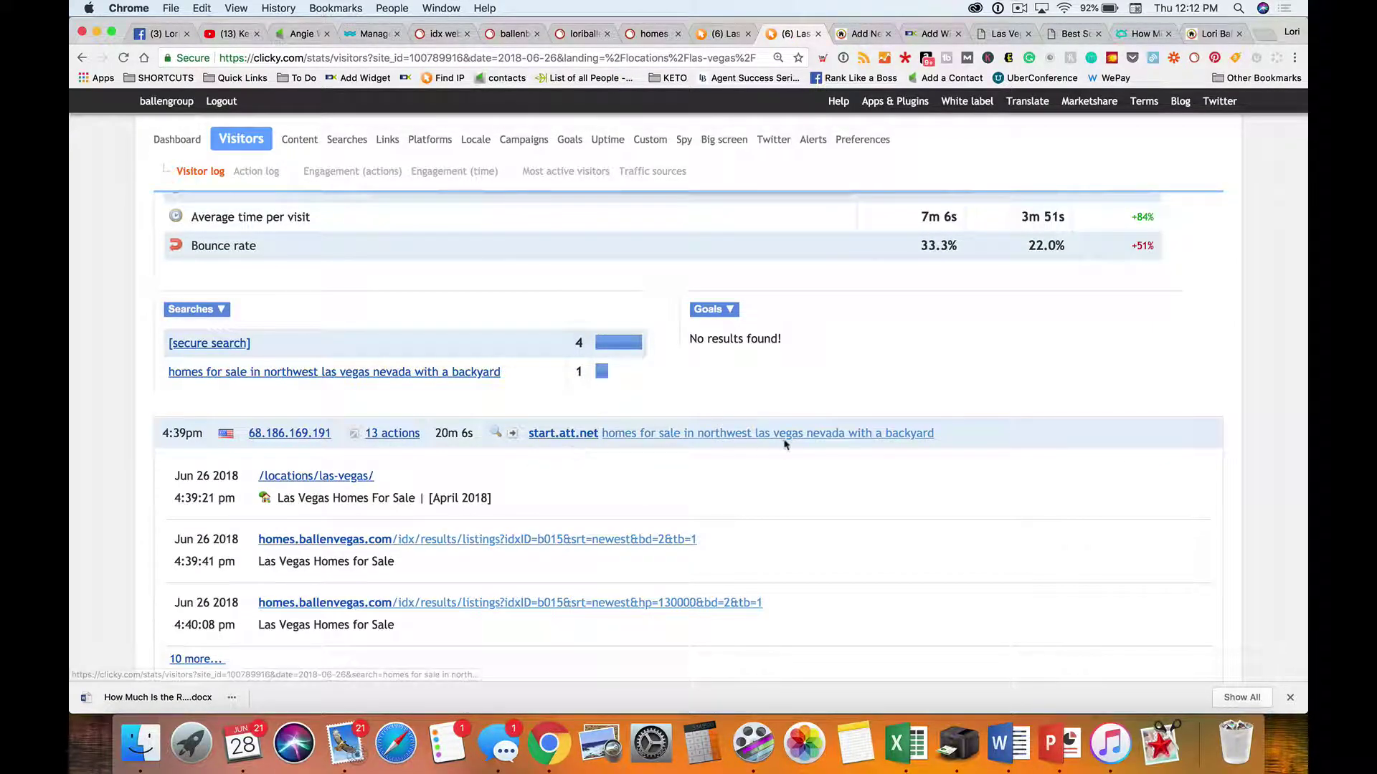
{"action": "right_click", "coordinate": [746, 432]}
{"action": "left_click", "coordinate": [775, 438]}
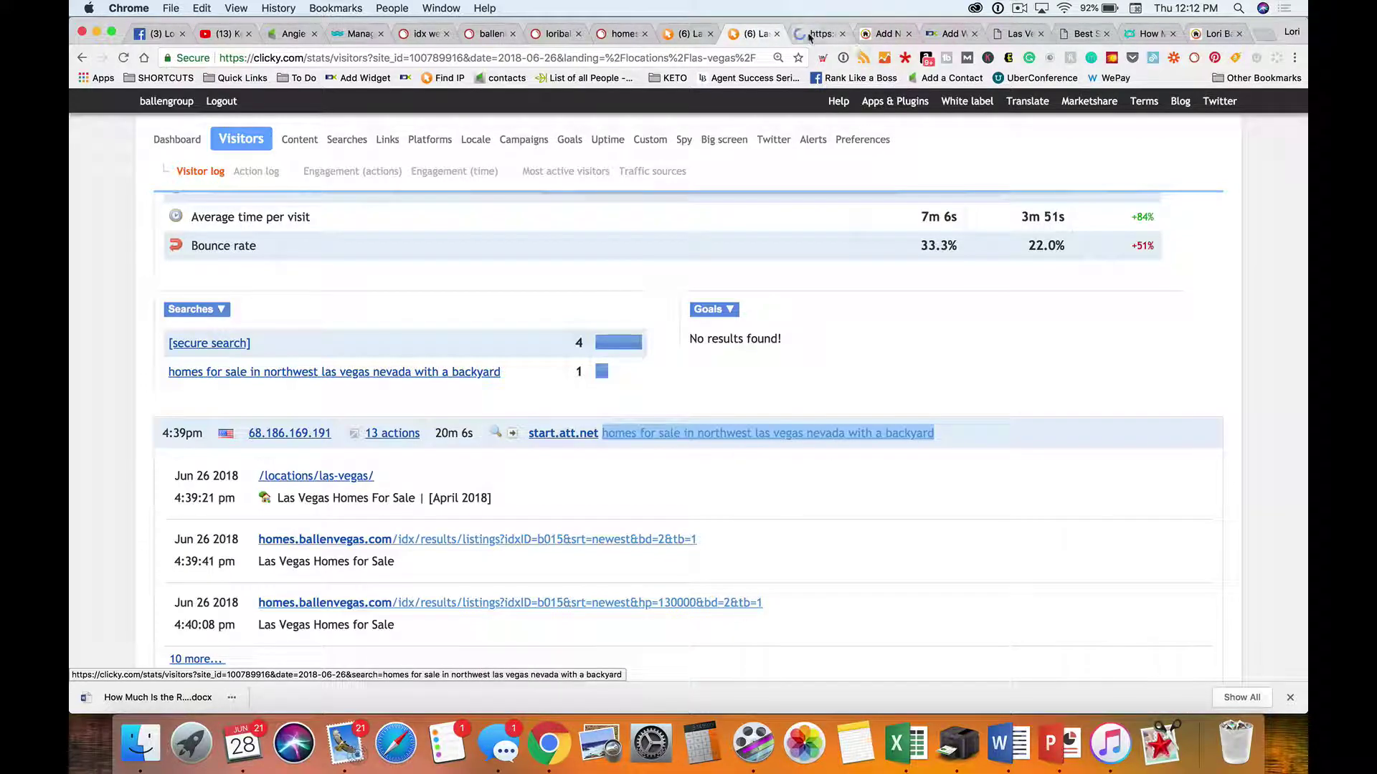
{"action": "left_click", "coordinate": [818, 33]}
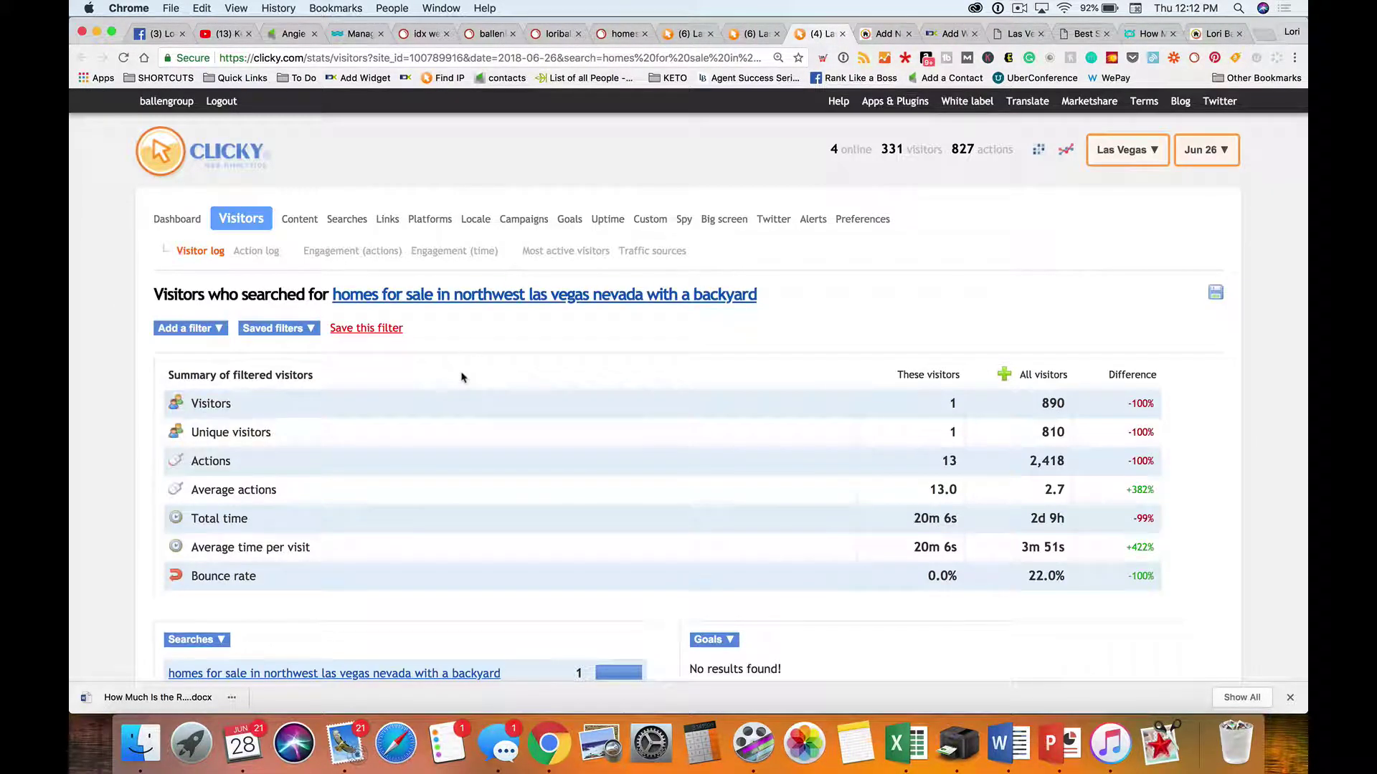
{"action": "scroll", "coordinate": [461, 377], "scroll_direction": "down", "scroll_amount": 5}
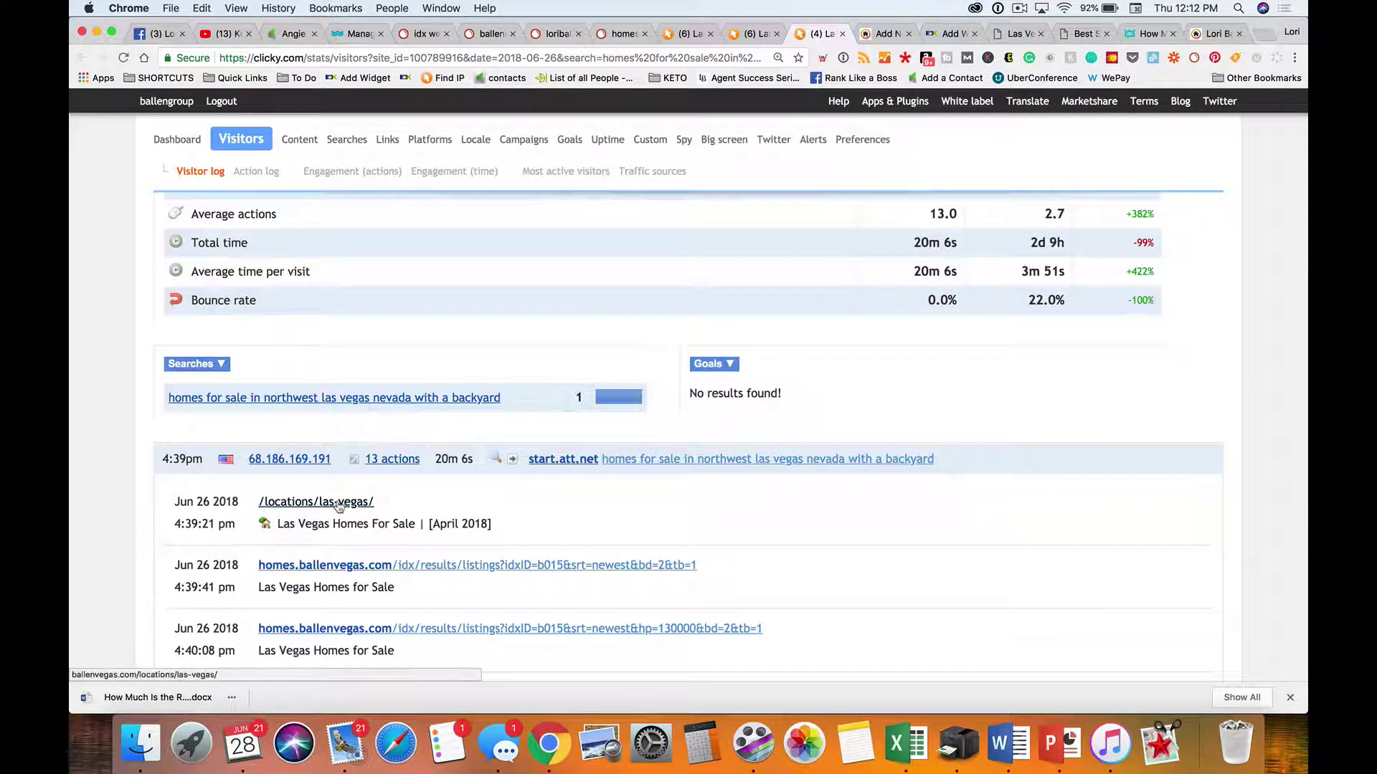
Open the visited /locations/las-vegas/ page and search the site for "backyard"
{"action": "left_click", "coordinate": [337, 505]}
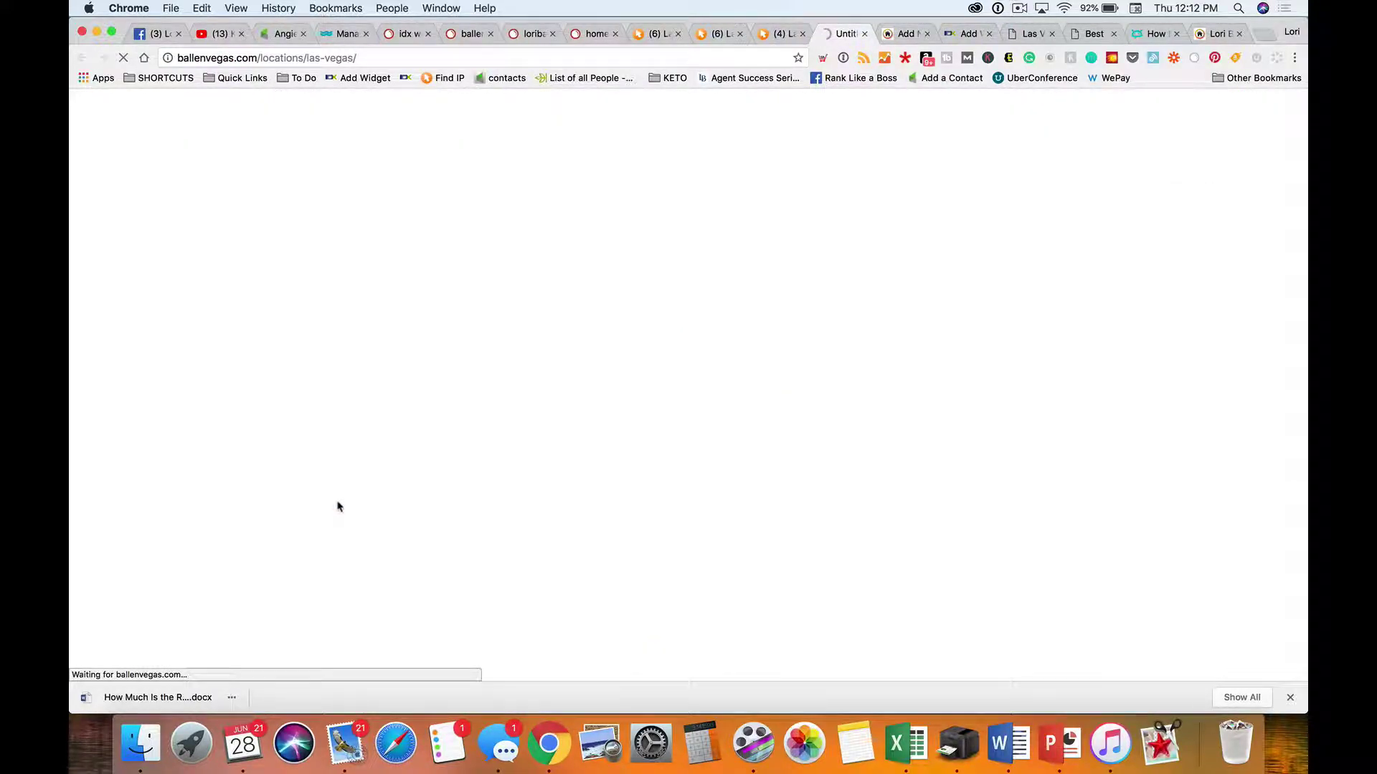
{"action": "scroll", "coordinate": [337, 505], "scroll_direction": "down", "scroll_amount": 15}
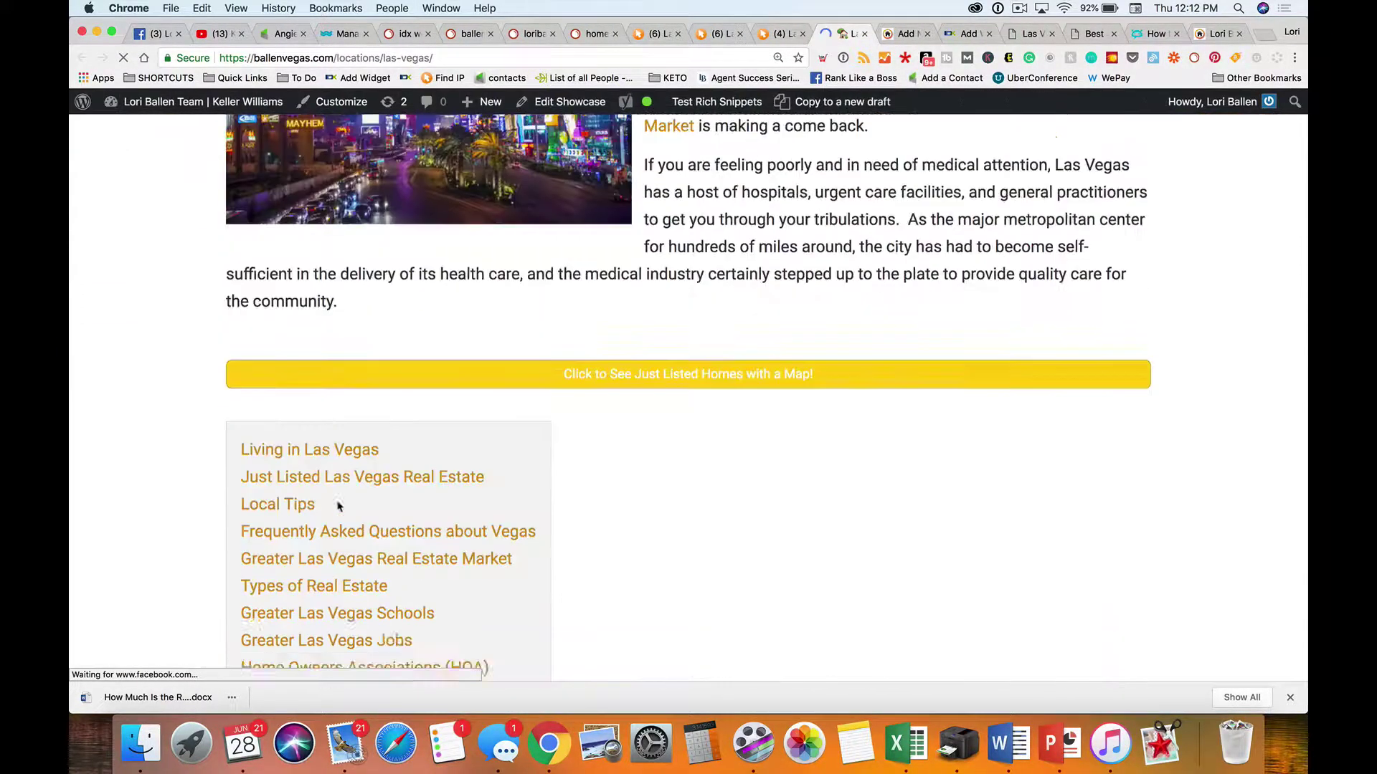
{"action": "scroll", "coordinate": [337, 505], "scroll_direction": "down", "scroll_amount": 20}
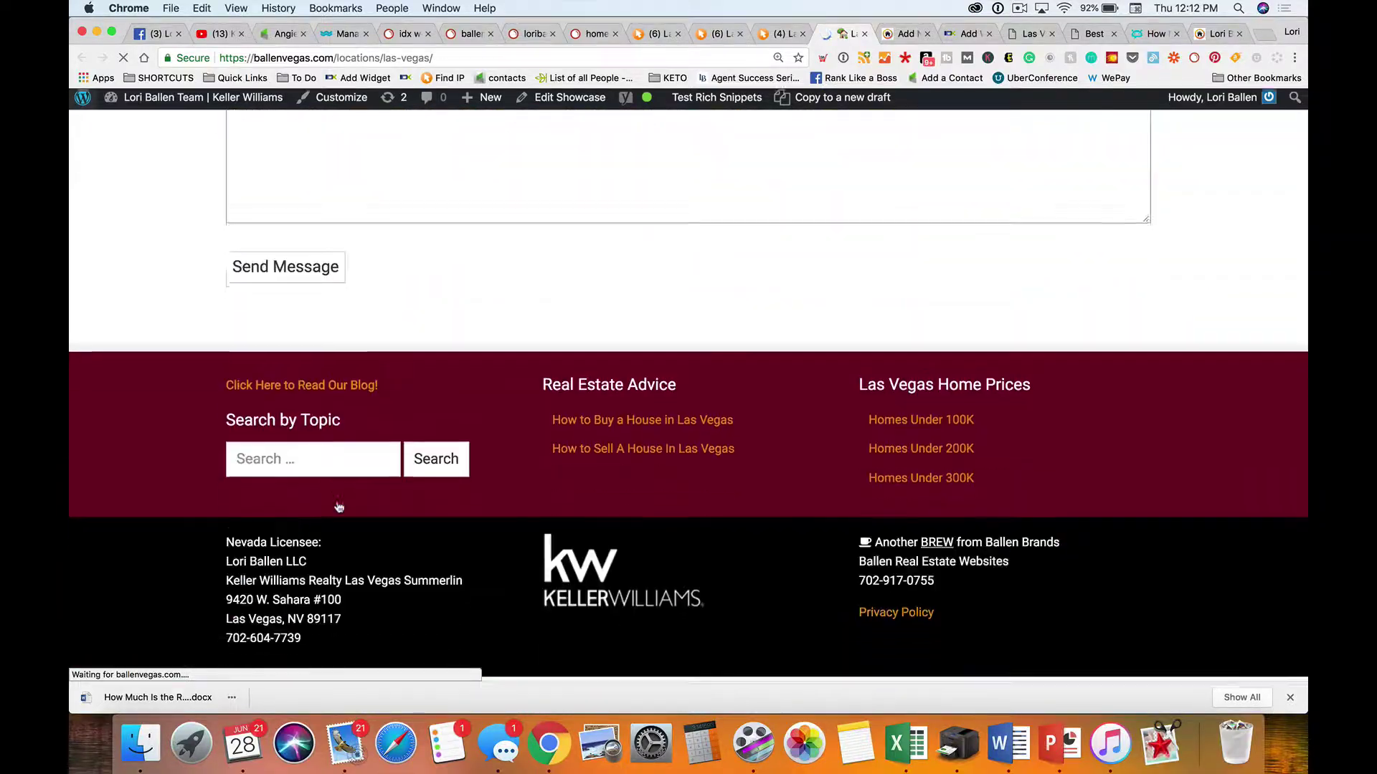
{"action": "left_click", "coordinate": [337, 476]}
{"action": "type", "text": "backyard"}
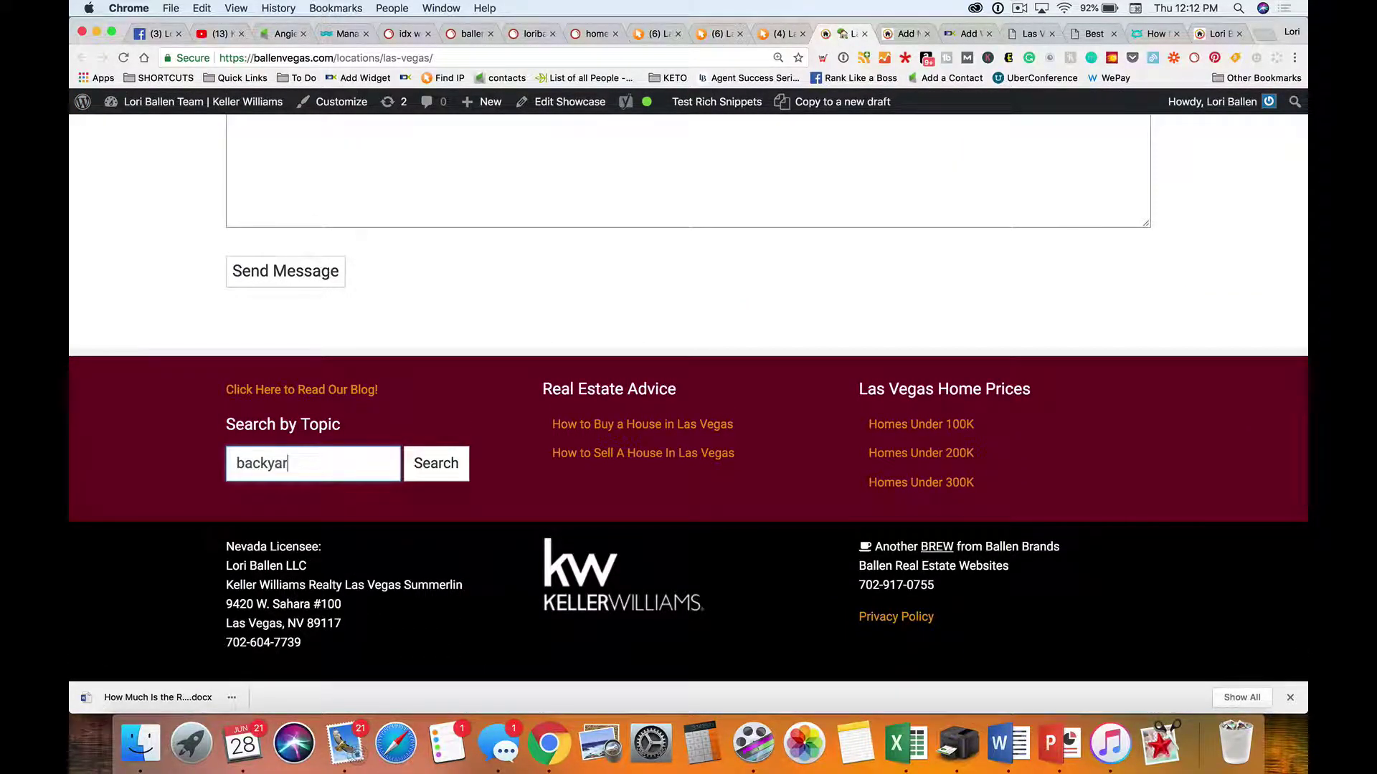
{"action": "key", "text": "Return"}
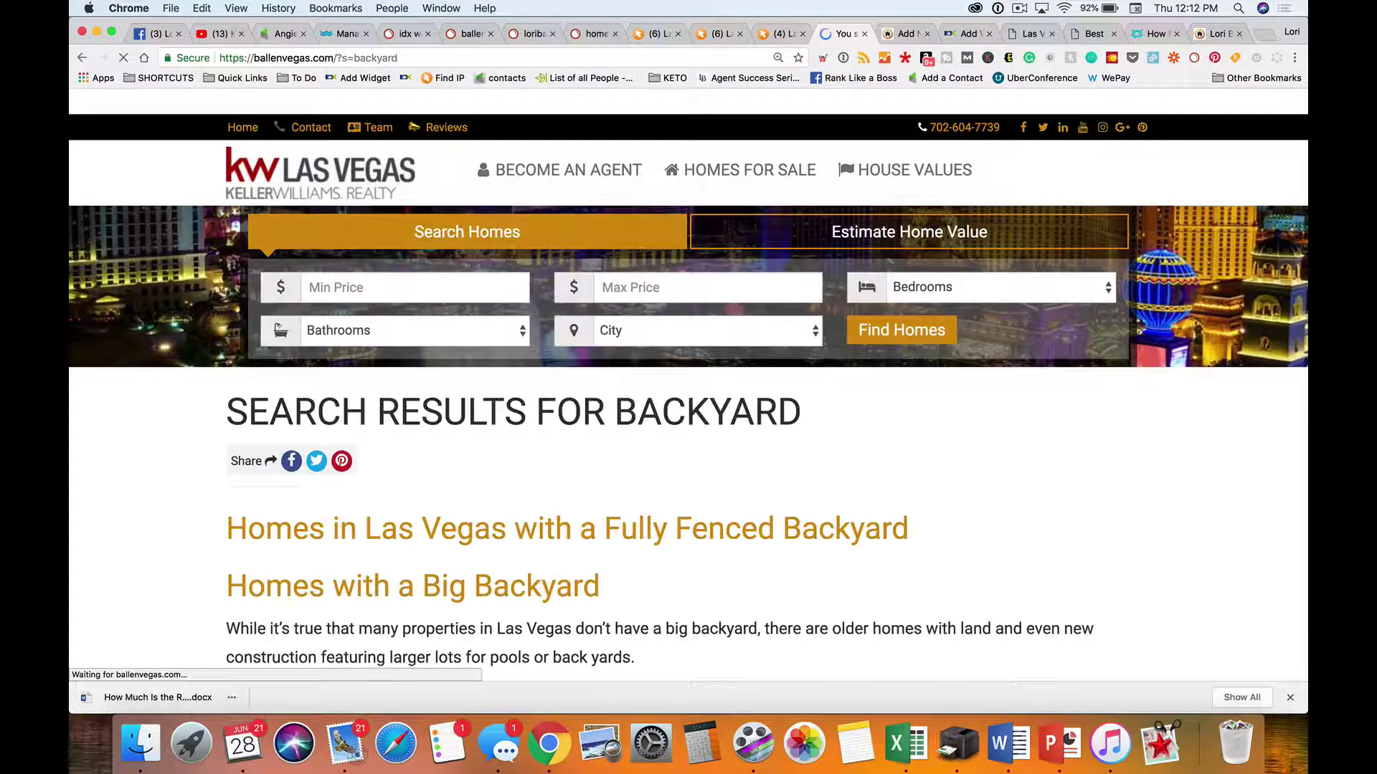
Open Homes with a Big Backyard from the search results and check its page title and listings
{"action": "scroll", "coordinate": [454, 466], "scroll_direction": "down", "scroll_amount": 3}
{"action": "left_click", "coordinate": [456, 459]}
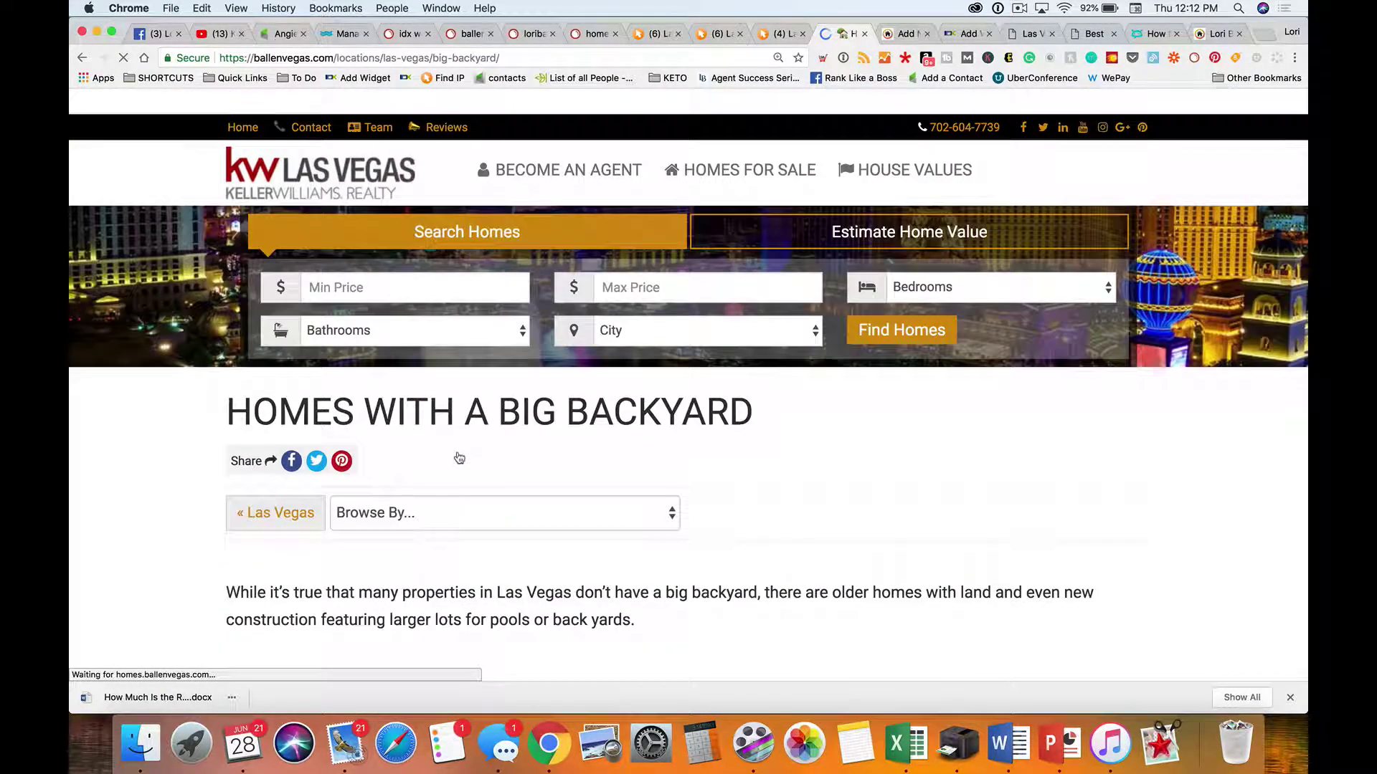
{"action": "scroll", "coordinate": [459, 458], "scroll_direction": "down", "scroll_amount": 2}
{"action": "scroll", "coordinate": [459, 458], "scroll_direction": "down", "scroll_amount": 2}
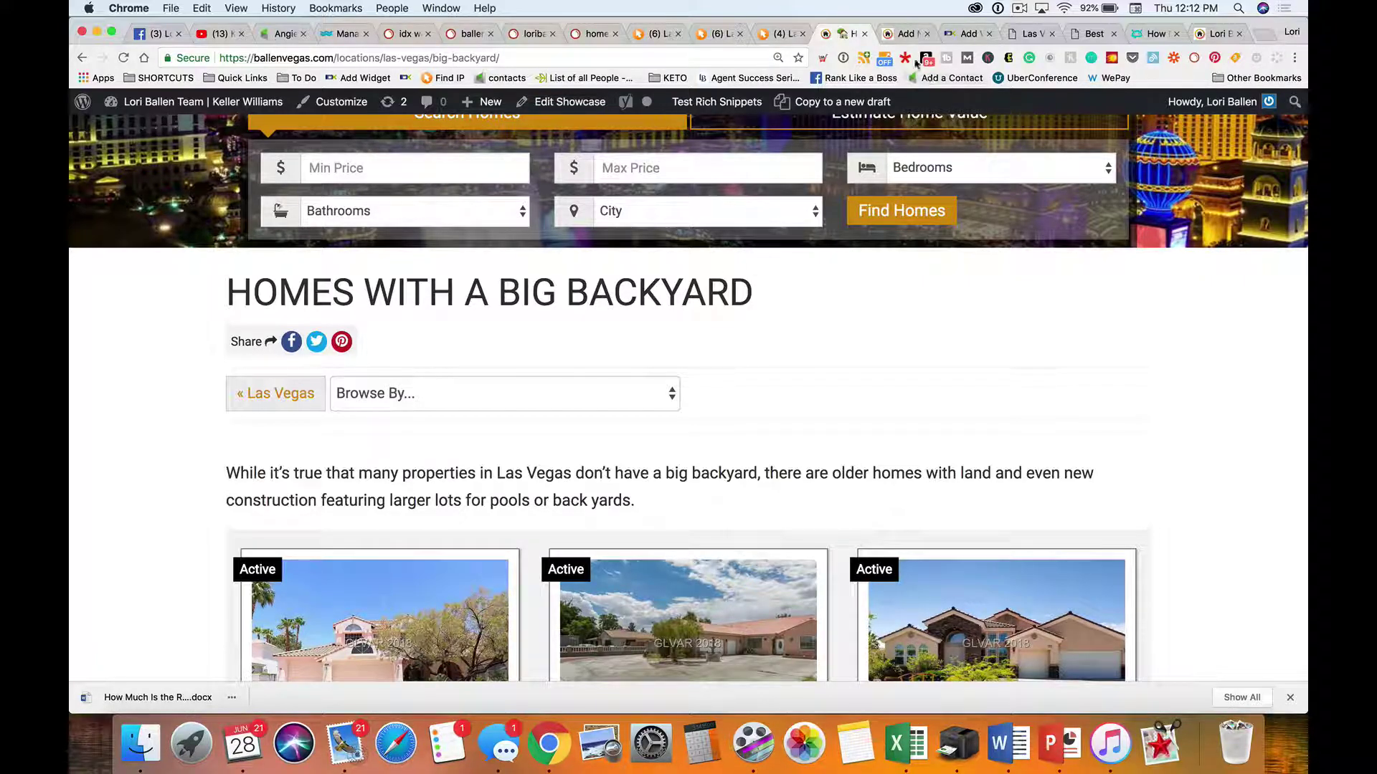
Back in the new showcase editor, set the parent page to Homes with a Big Backyard and check the slug path
{"action": "left_click", "coordinate": [905, 33]}
{"action": "left_click", "coordinate": [1147, 501]}
{"action": "scroll", "coordinate": [1146, 502], "scroll_direction": "down", "scroll_amount": 20}
{"action": "scroll", "coordinate": [1146, 502], "scroll_direction": "down", "scroll_amount": 15}
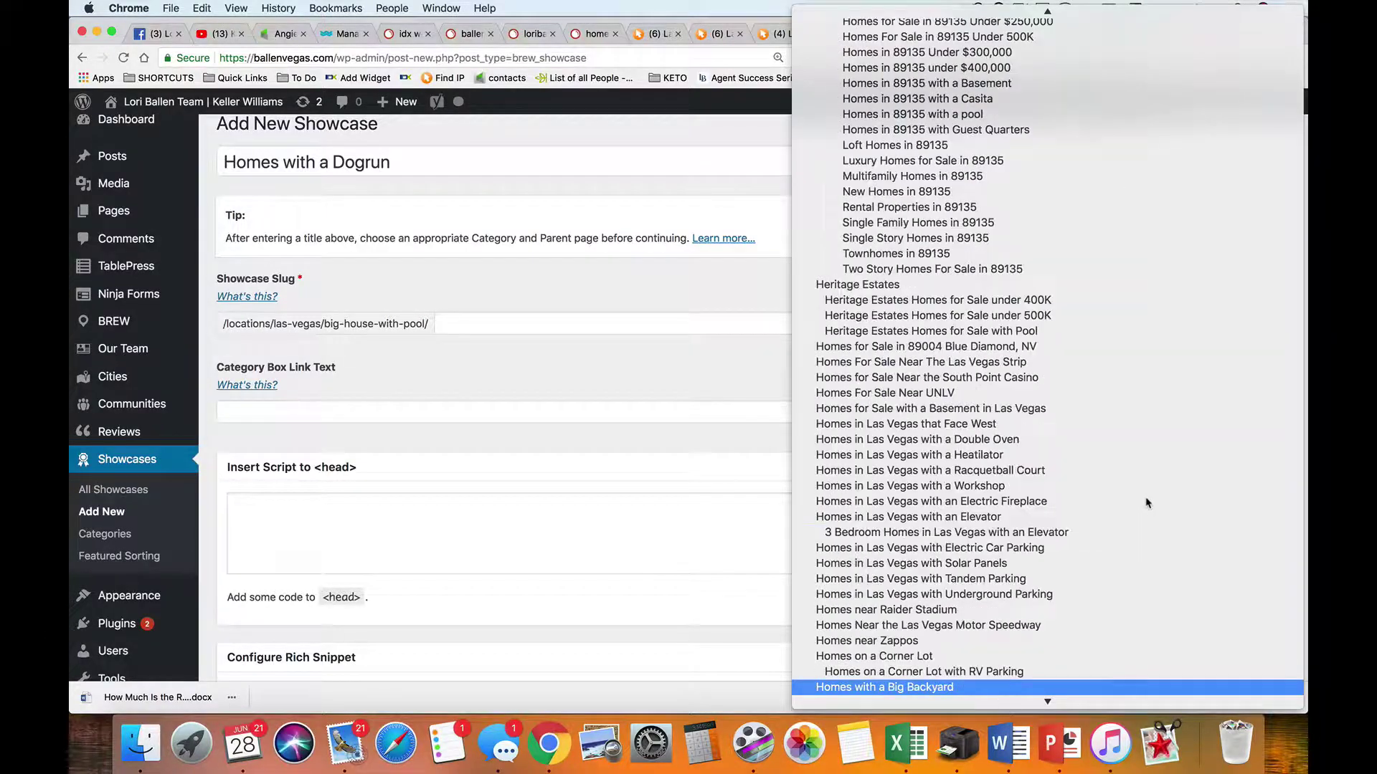
{"action": "key", "text": "Return"}
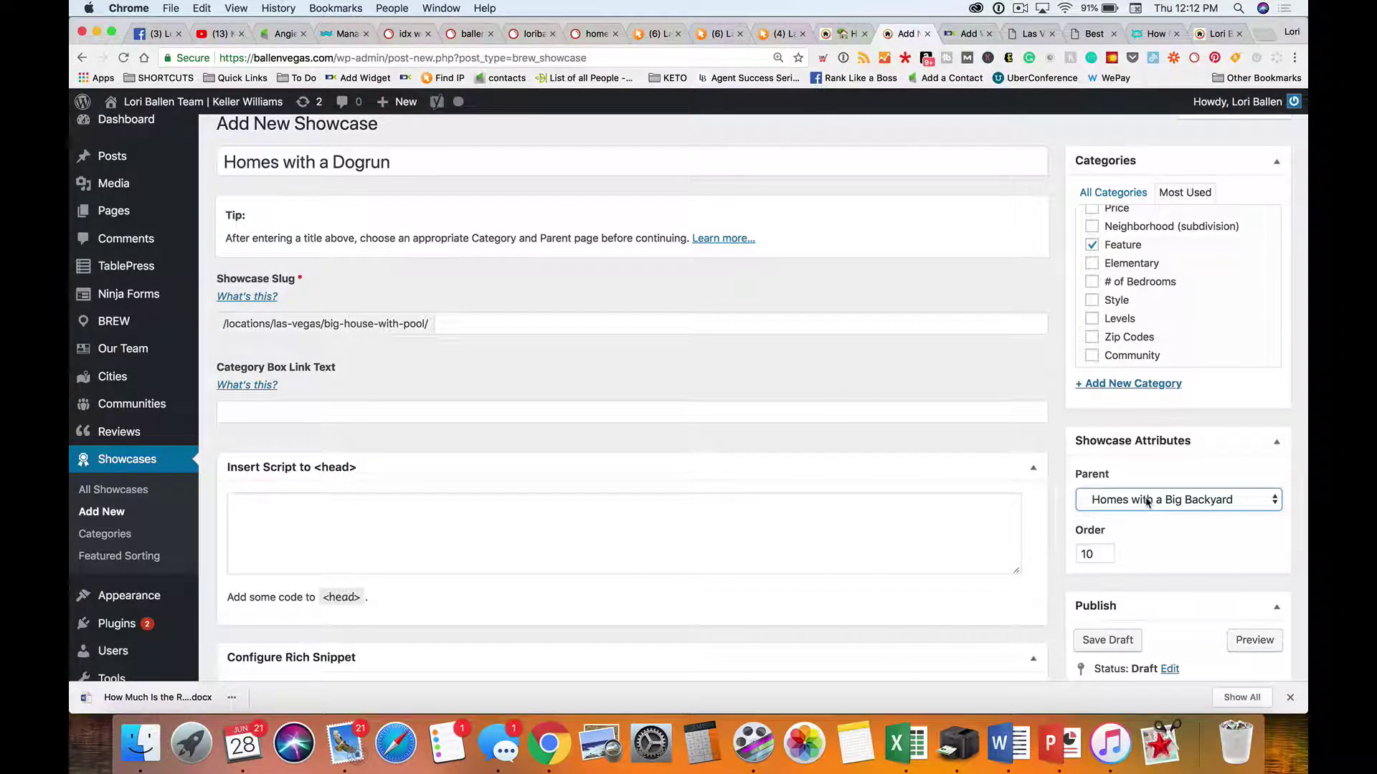
{"action": "scroll", "coordinate": [1147, 501], "scroll_direction": "down", "scroll_amount": 1}
{"action": "scroll", "coordinate": [1147, 502], "scroll_direction": "up", "scroll_amount": 1}
{"action": "scroll", "coordinate": [882, 389], "scroll_direction": "down", "scroll_amount": 1}
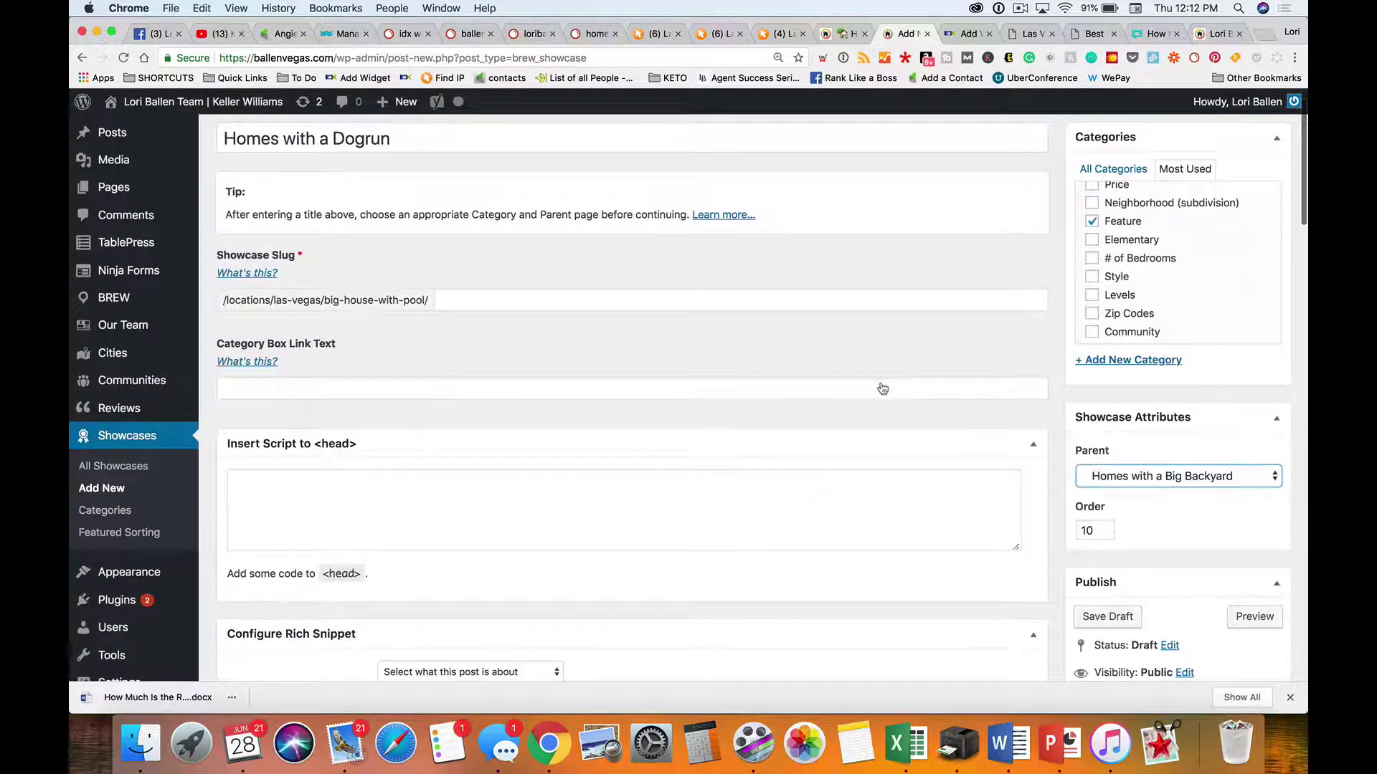
{"action": "scroll", "coordinate": [1174, 486], "scroll_direction": "down", "scroll_amount": 1}
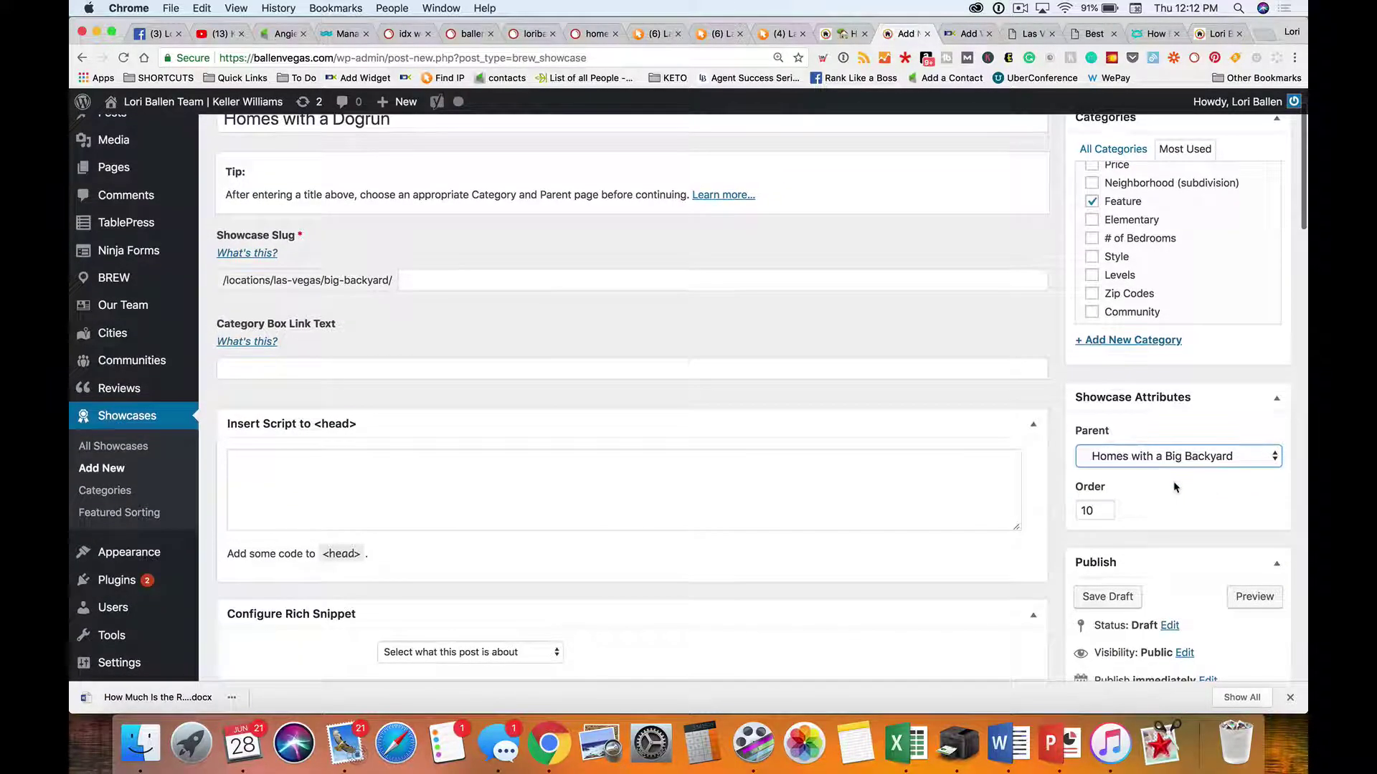
{"action": "scroll", "coordinate": [1174, 488], "scroll_direction": "up", "scroll_amount": 2}
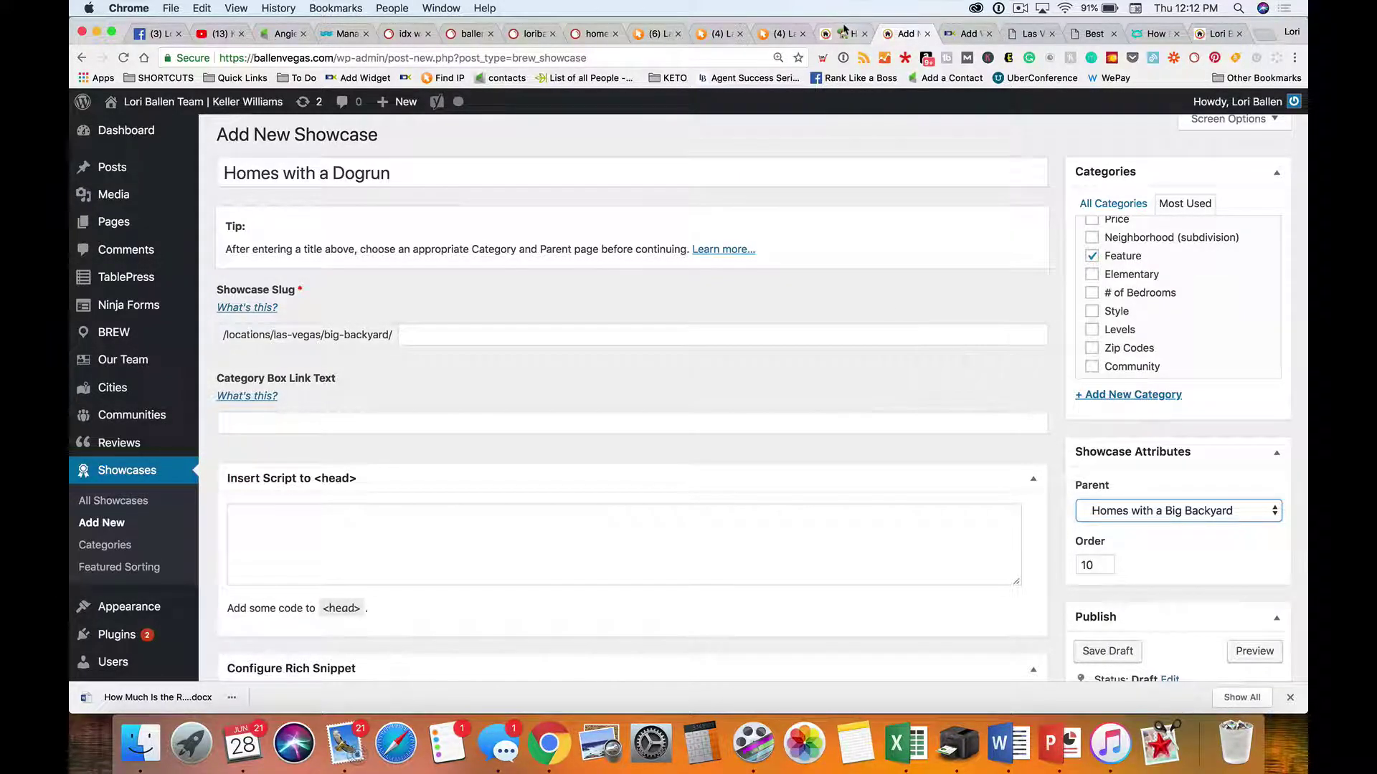
On the live Big Backyard page, browse by Feature and examine the category links
{"action": "left_click", "coordinate": [843, 34]}
{"action": "scroll", "coordinate": [590, 402], "scroll_direction": "down", "scroll_amount": 5}
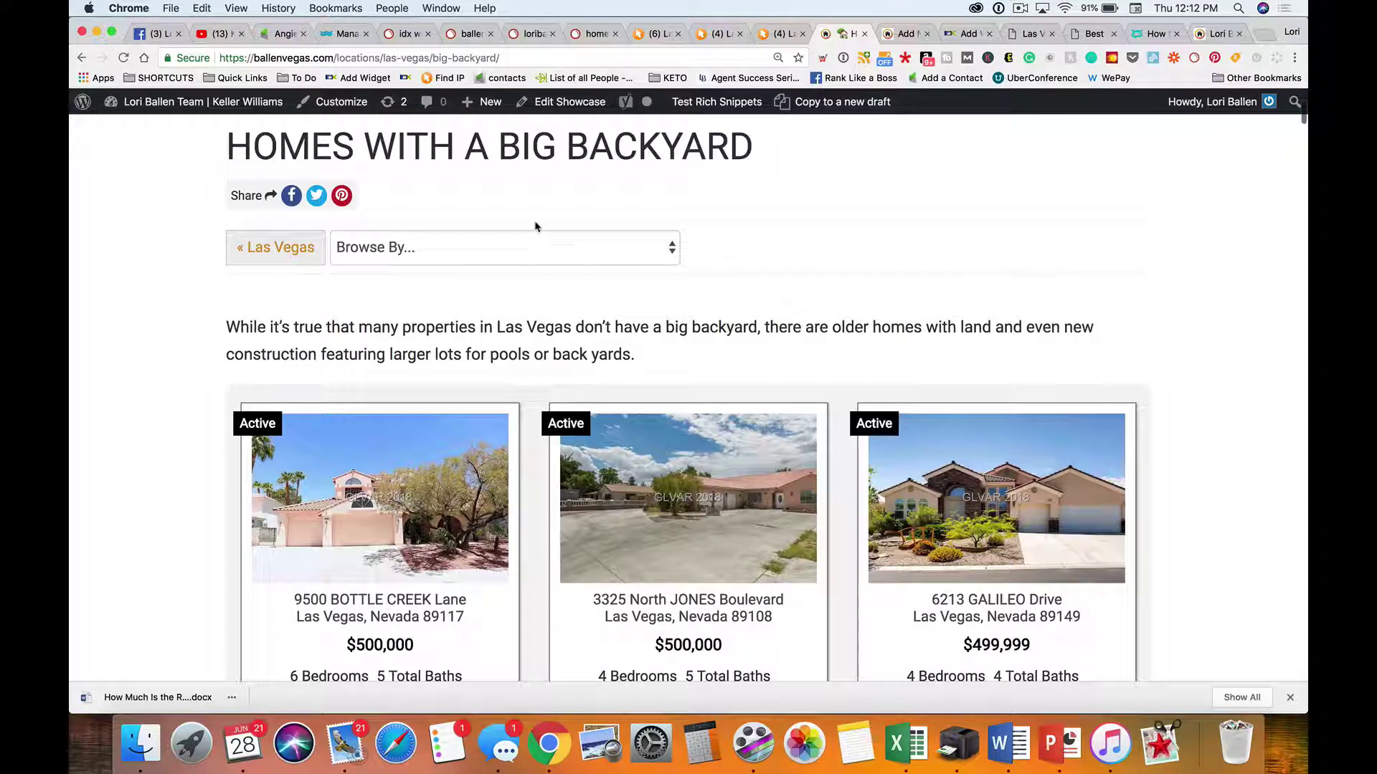
{"action": "left_click", "coordinate": [537, 244]}
{"action": "left_click", "coordinate": [467, 270]}
{"action": "scroll", "coordinate": [468, 278], "scroll_direction": "down", "scroll_amount": 3}
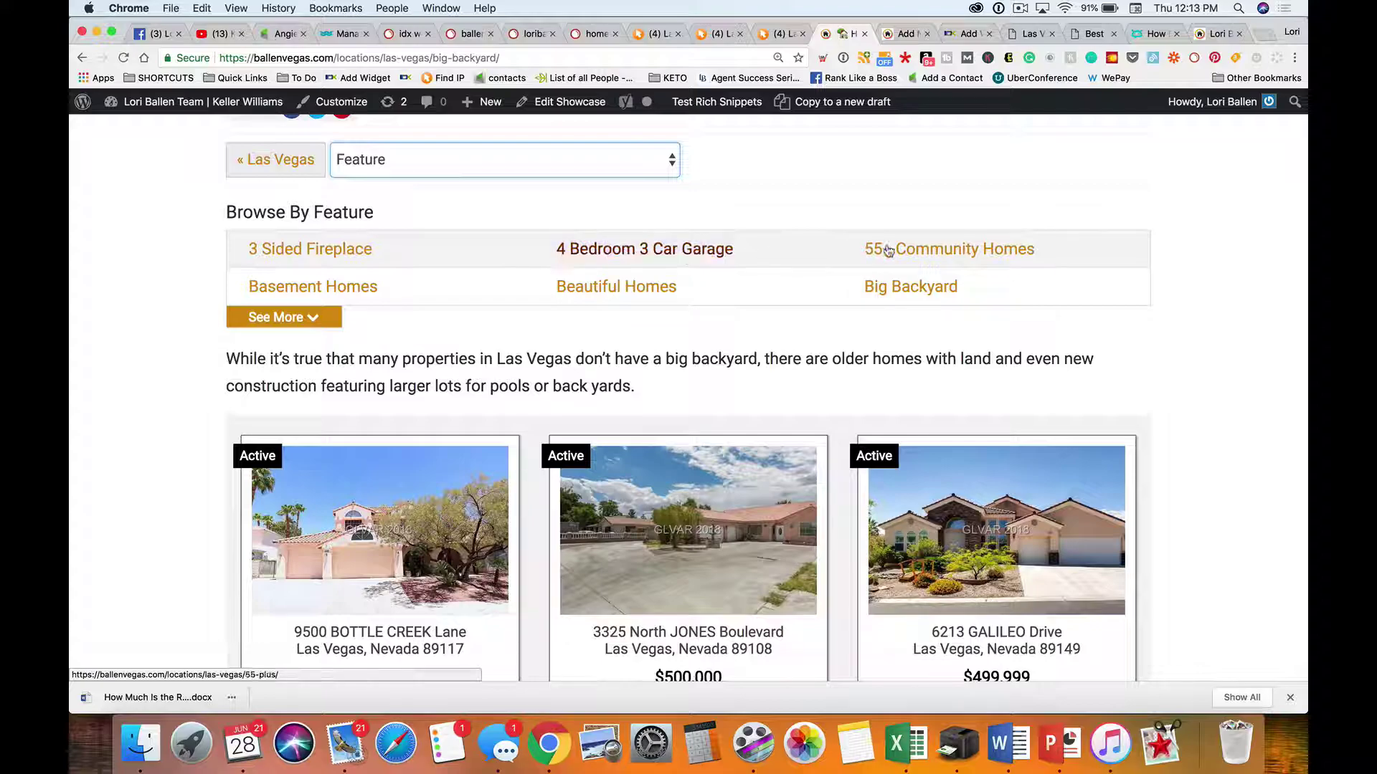
Return to the new showcase, set its slug to dog-run and fill the category box link text with Dog Run
{"action": "left_click", "coordinate": [903, 35]}
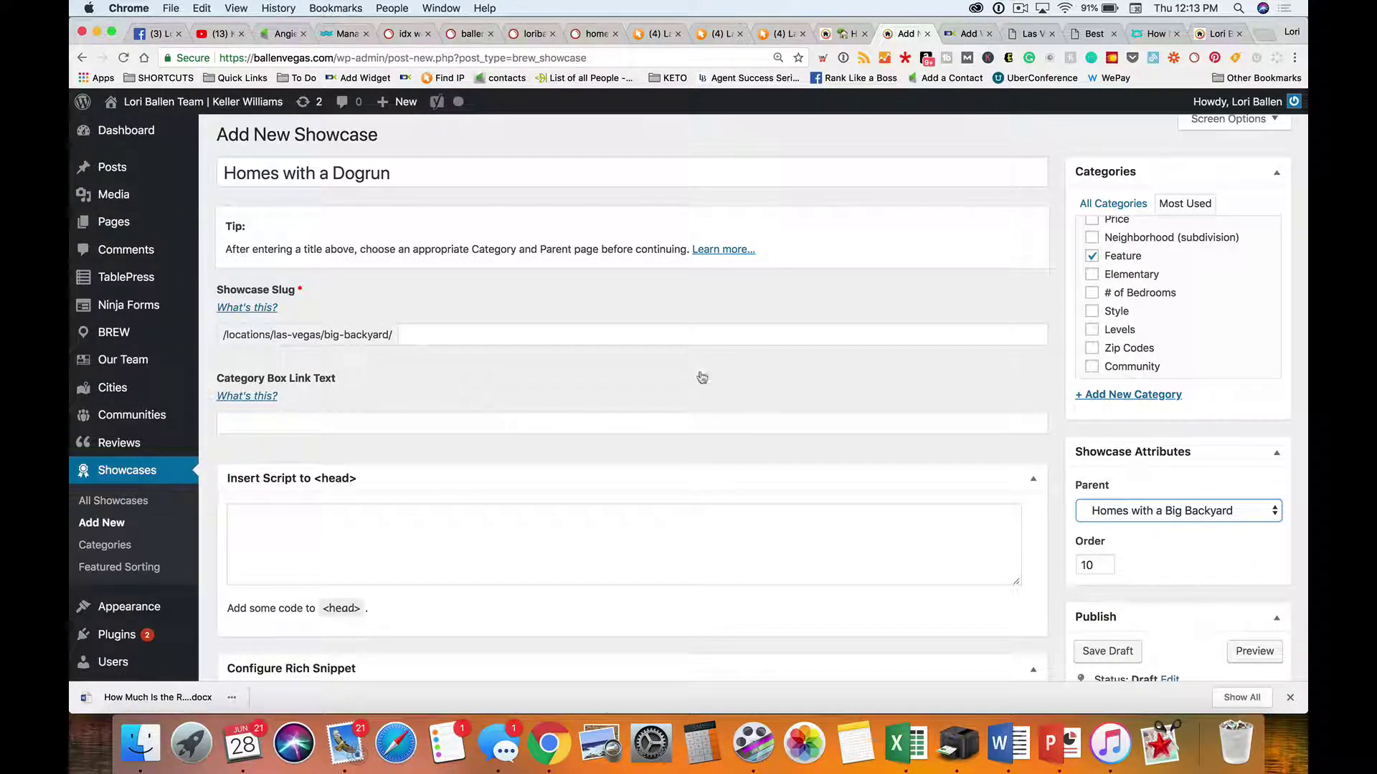
{"action": "left_click", "coordinate": [523, 334]}
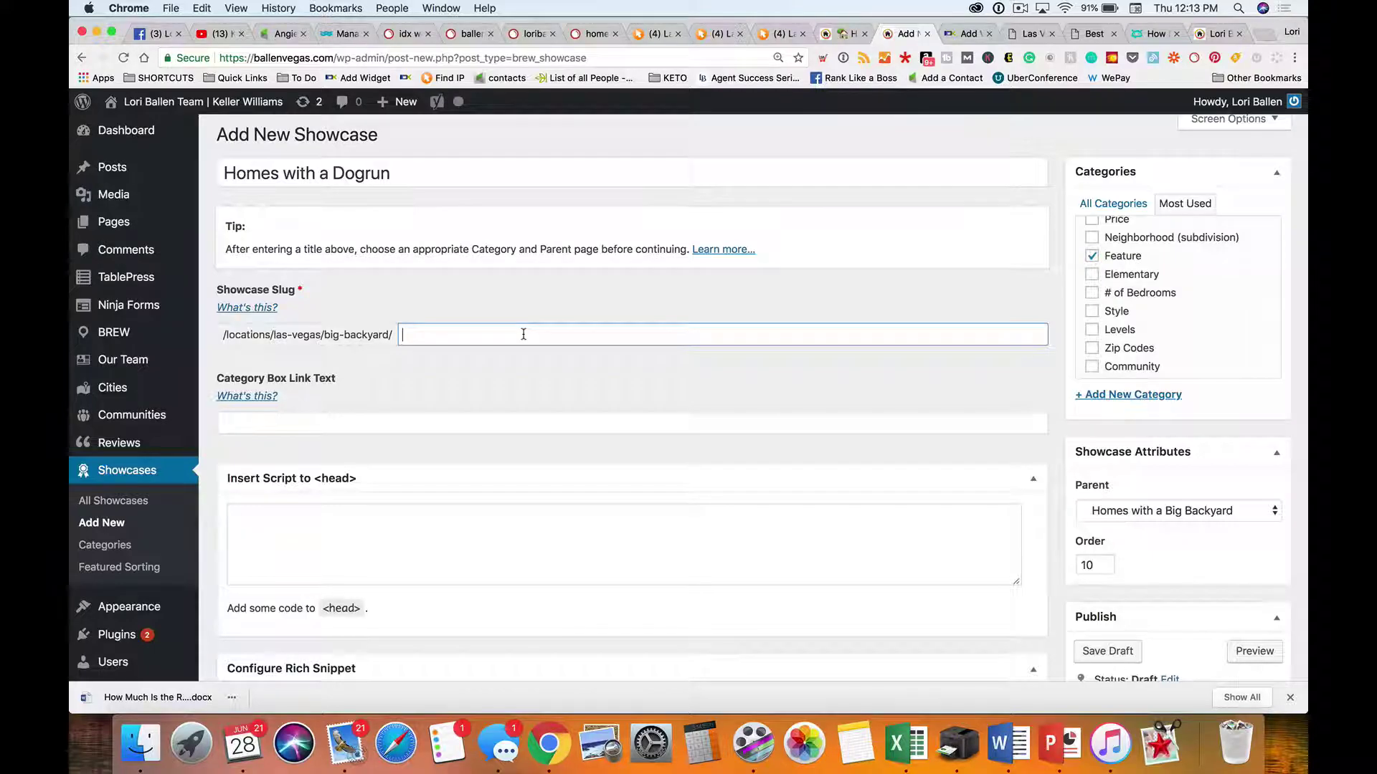
{"action": "scroll", "coordinate": [524, 334], "scroll_direction": "down", "scroll_amount": 2}
{"action": "type", "text": "dog-run"}
{"action": "key", "text": "Tab"}
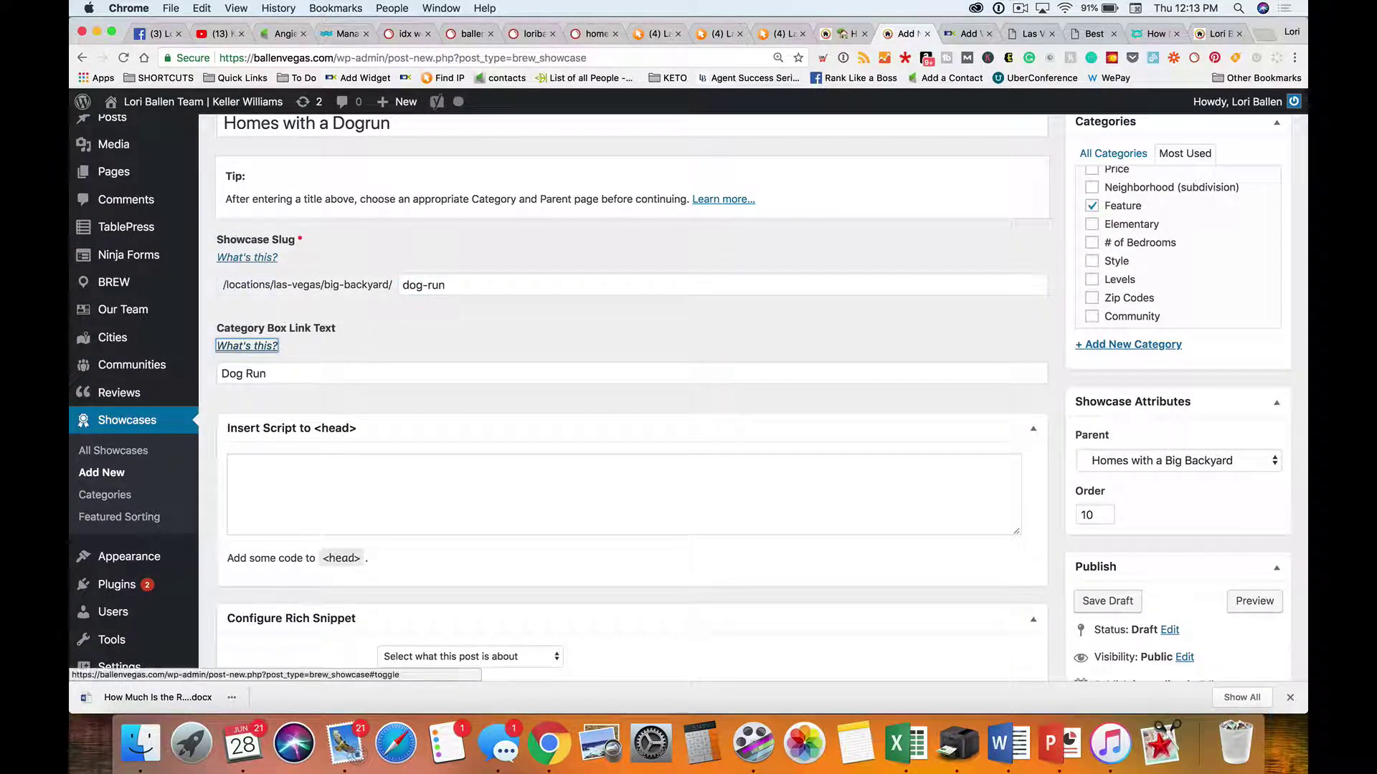
Write the showcase introduction "Shop All Homes For Sale in Las Vegas with a Dog Run."
{"action": "scroll", "coordinate": [502, 350], "scroll_direction": "down", "scroll_amount": 10}
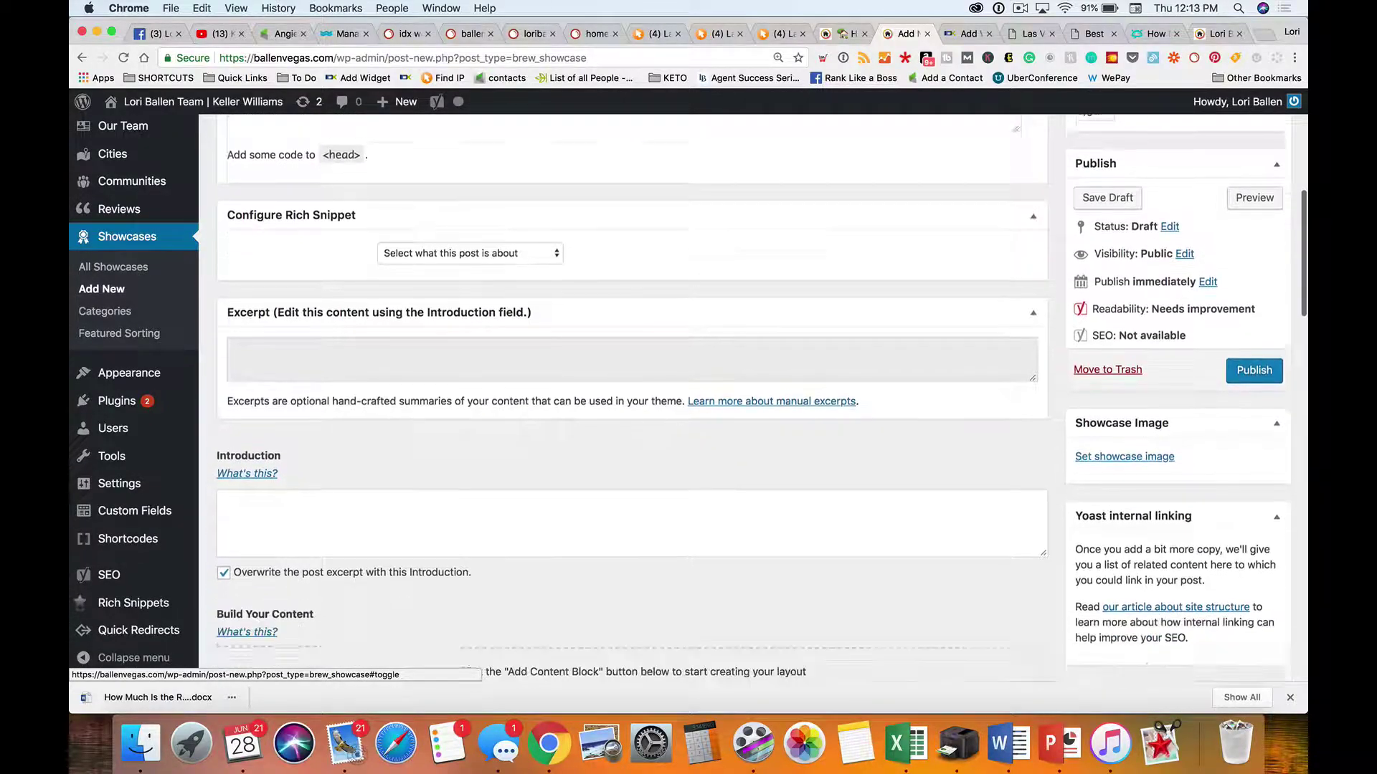
{"action": "left_click", "coordinate": [368, 446]}
{"action": "type", "text": "Sho"}
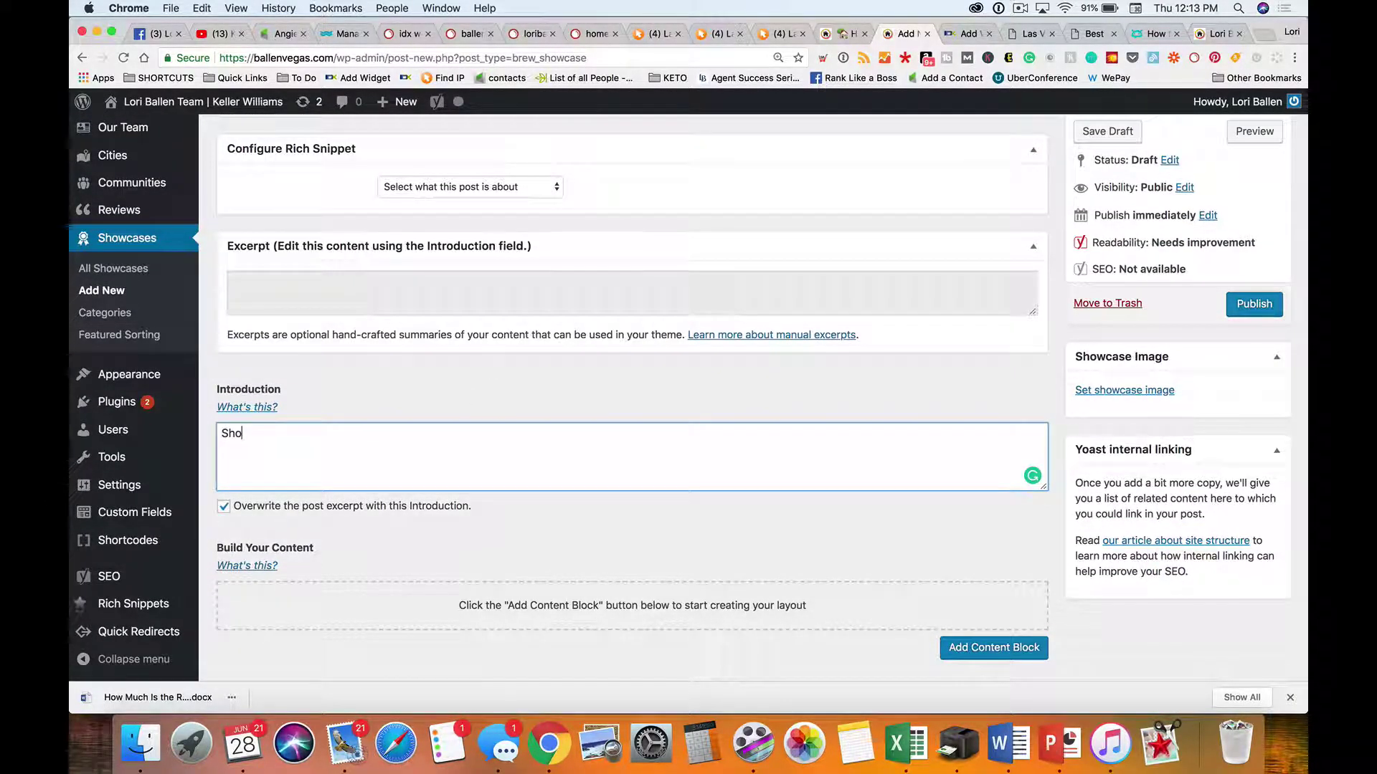
{"action": "type", "text": "p All Homes For Sale in Las Vegas with a Dog Run."}
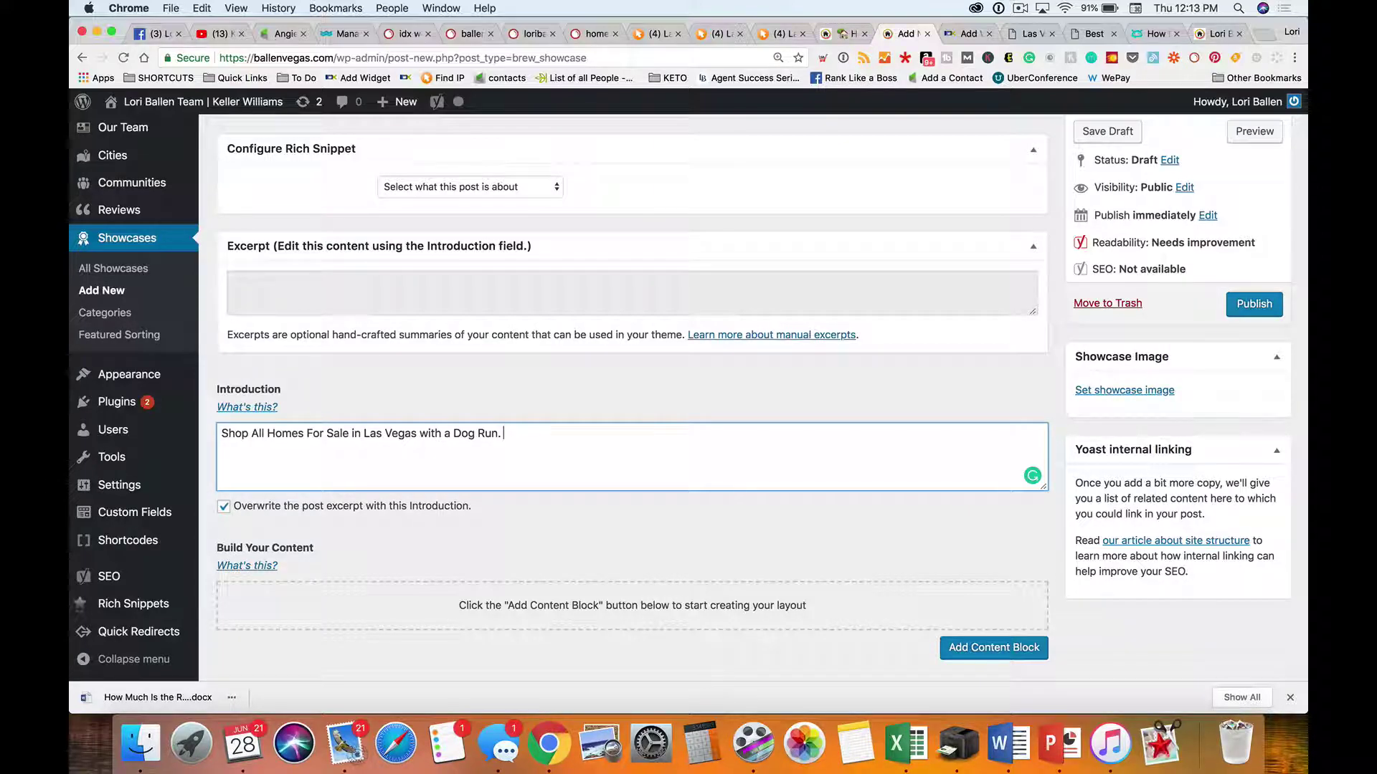
{"action": "scroll", "coordinate": [631, 394], "scroll_direction": "down", "scroll_amount": 5}
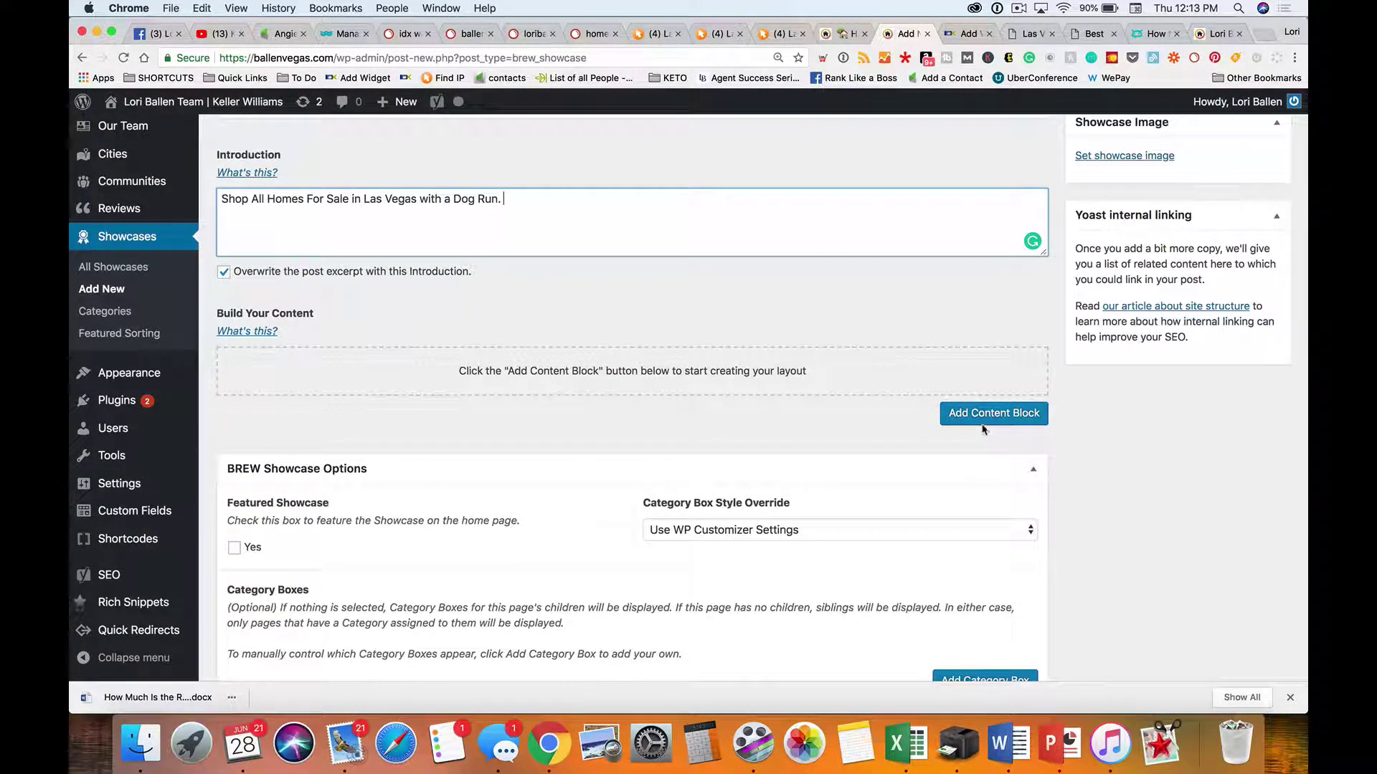
Add an IDX Broker Showcase Widget content block containing the script for widget 62100, and publish the showcase
{"action": "left_click", "coordinate": [987, 416]}
{"action": "left_click", "coordinate": [942, 308]}
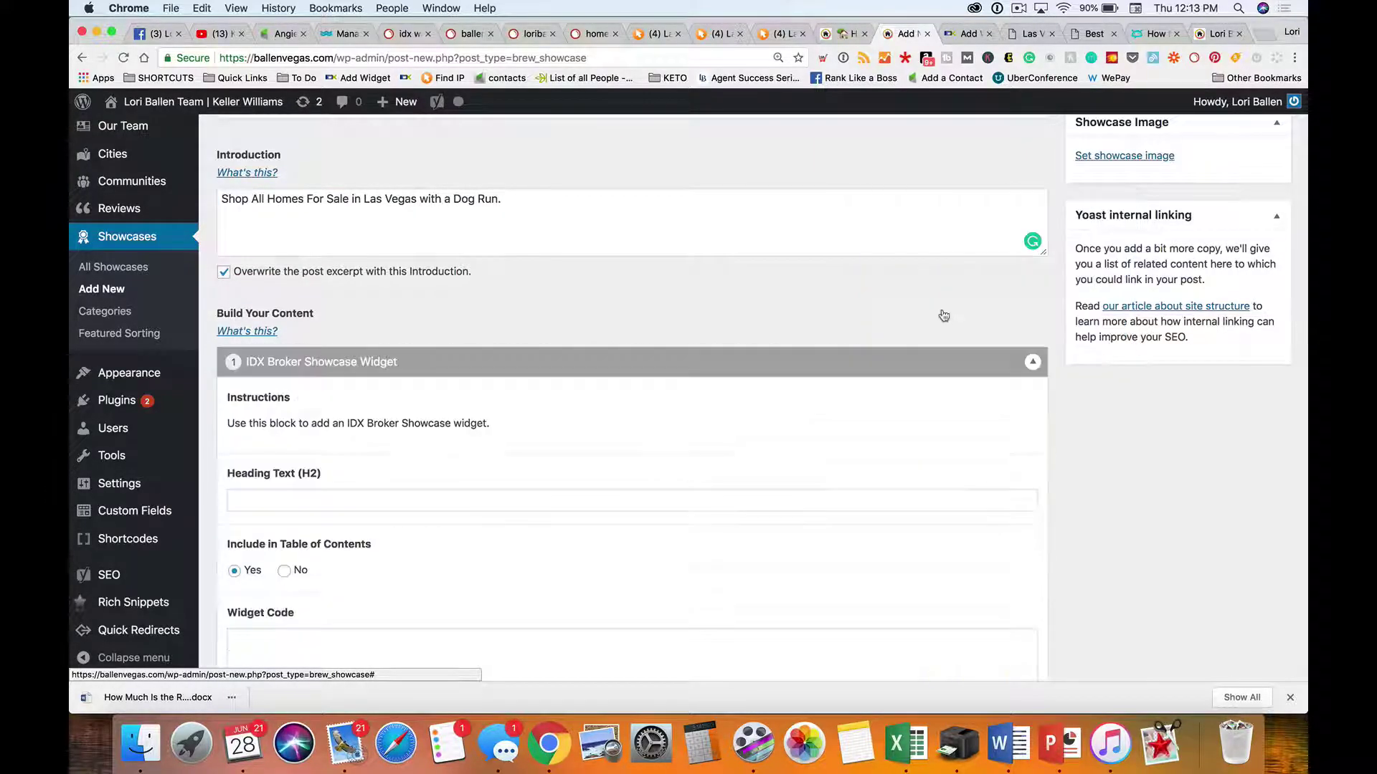
{"action": "scroll", "coordinate": [587, 455], "scroll_direction": "down", "scroll_amount": 6}
{"action": "left_click", "coordinate": [530, 502]}
{"action": "type", "text": "<script charset=\"UTF-8\" type=\"text/javascript\" id=\"idxwidgetsrc-82797\" src=\"//homes.ballenvegas.com/idx/customshowcasejs.php?widgetid=82797\"></script>"}
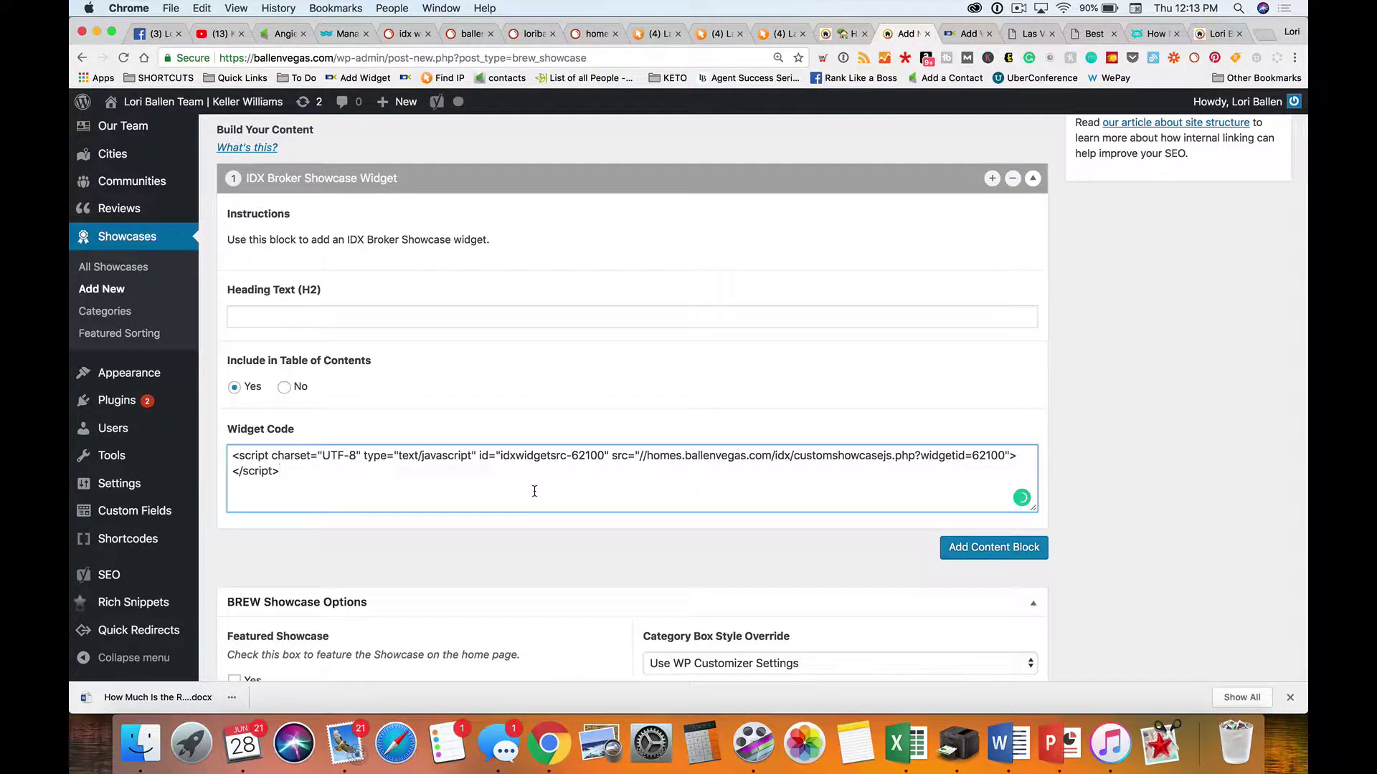
{"action": "scroll", "coordinate": [956, 451], "scroll_direction": "up", "scroll_amount": 10}
{"action": "left_click", "coordinate": [1259, 601]}
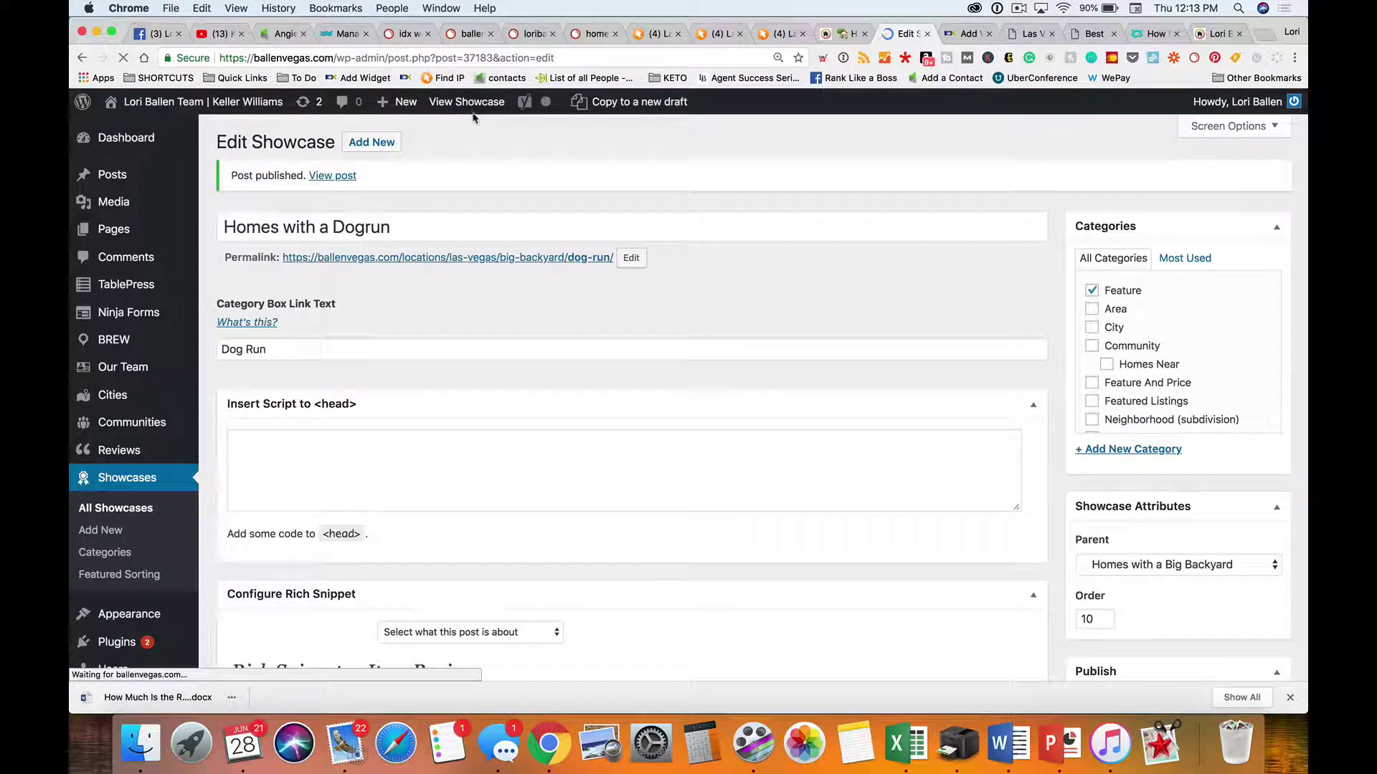
View the published dog-run showcase and examine its category links and the area below the introduction
{"action": "left_click", "coordinate": [462, 105]}
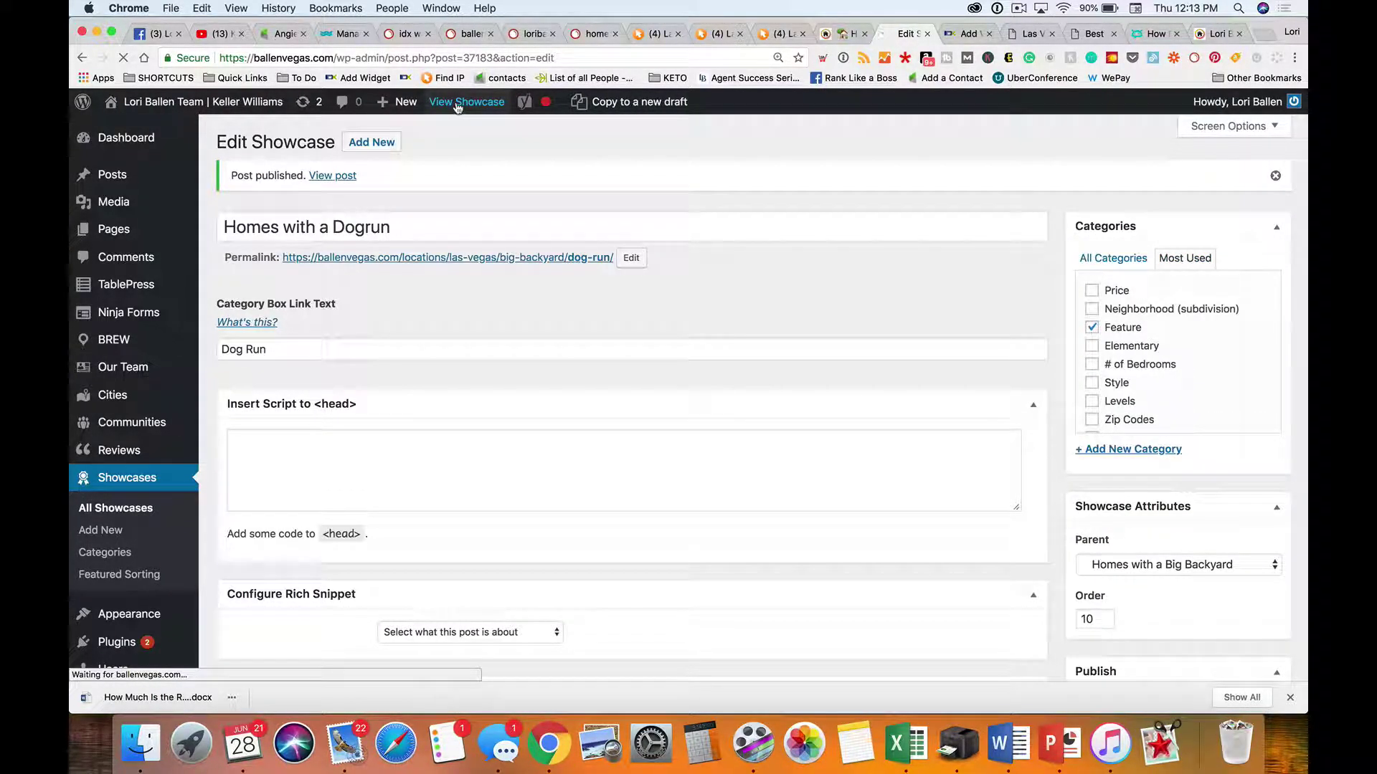
{"action": "scroll", "coordinate": [500, 394], "scroll_direction": "down", "scroll_amount": 3}
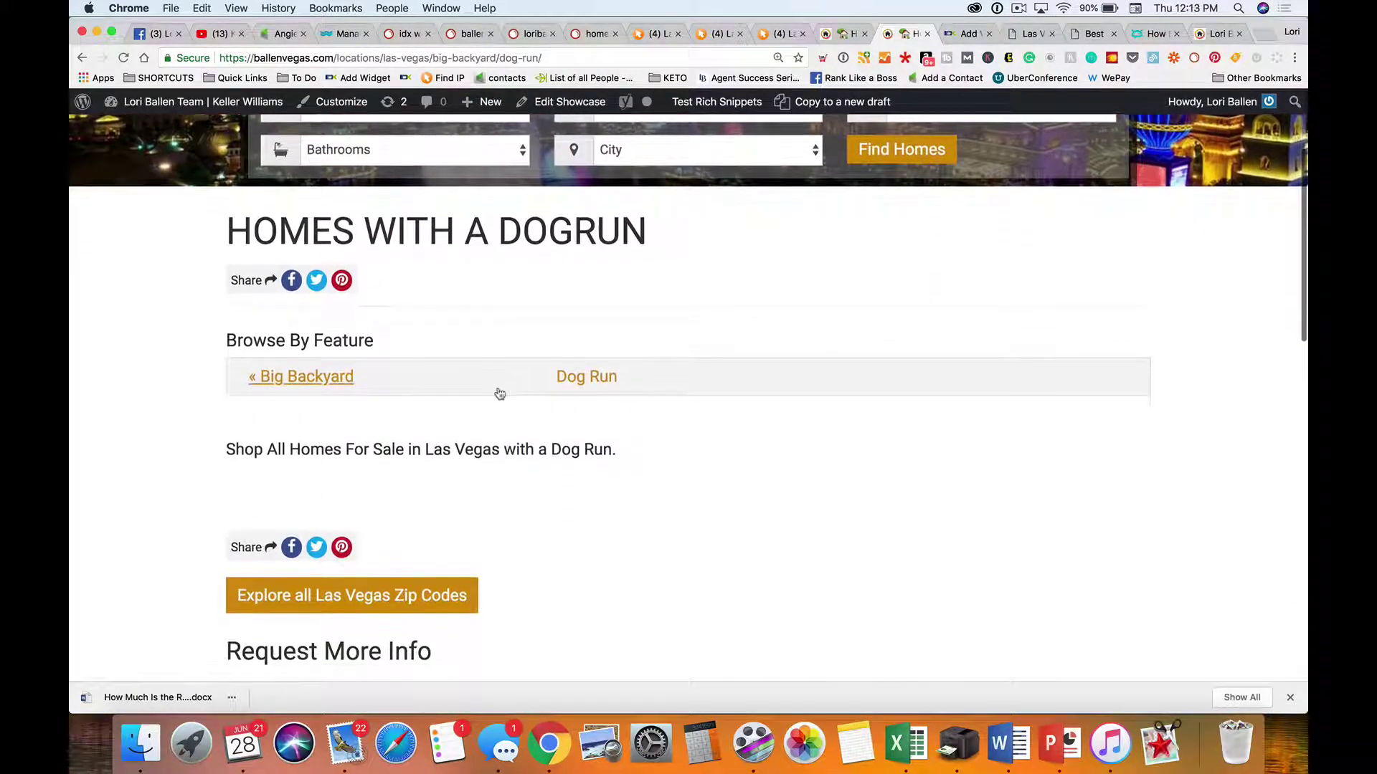
{"action": "scroll", "coordinate": [569, 454], "scroll_direction": "down", "scroll_amount": 2}
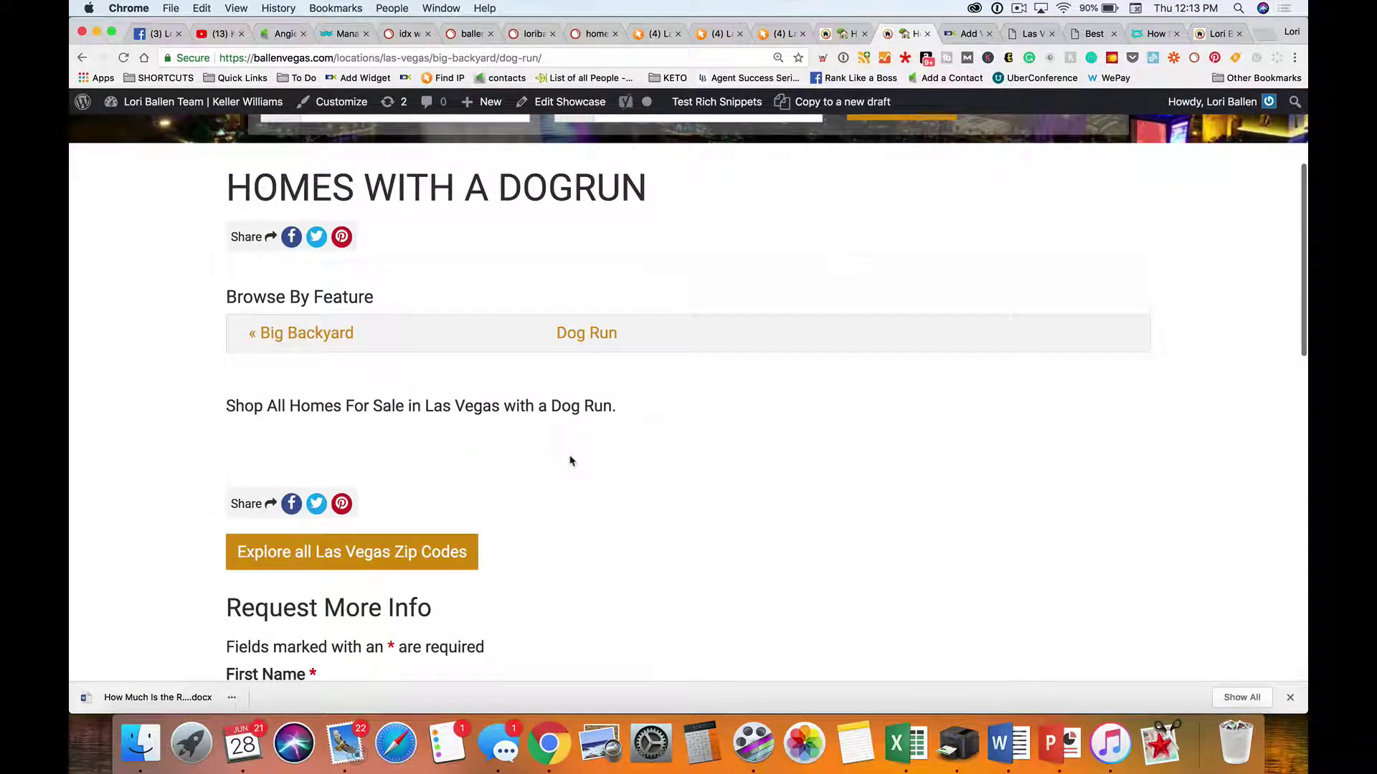
{"action": "scroll", "coordinate": [570, 460], "scroll_direction": "down", "scroll_amount": 5}
{"action": "scroll", "coordinate": [570, 461], "scroll_direction": "up", "scroll_amount": 7}
{"action": "scroll", "coordinate": [572, 462], "scroll_direction": "down", "scroll_amount": 2}
{"action": "scroll", "coordinate": [710, 337], "scroll_direction": "down", "scroll_amount": 1}
{"action": "scroll", "coordinate": [710, 334], "scroll_direction": "up", "scroll_amount": 1}
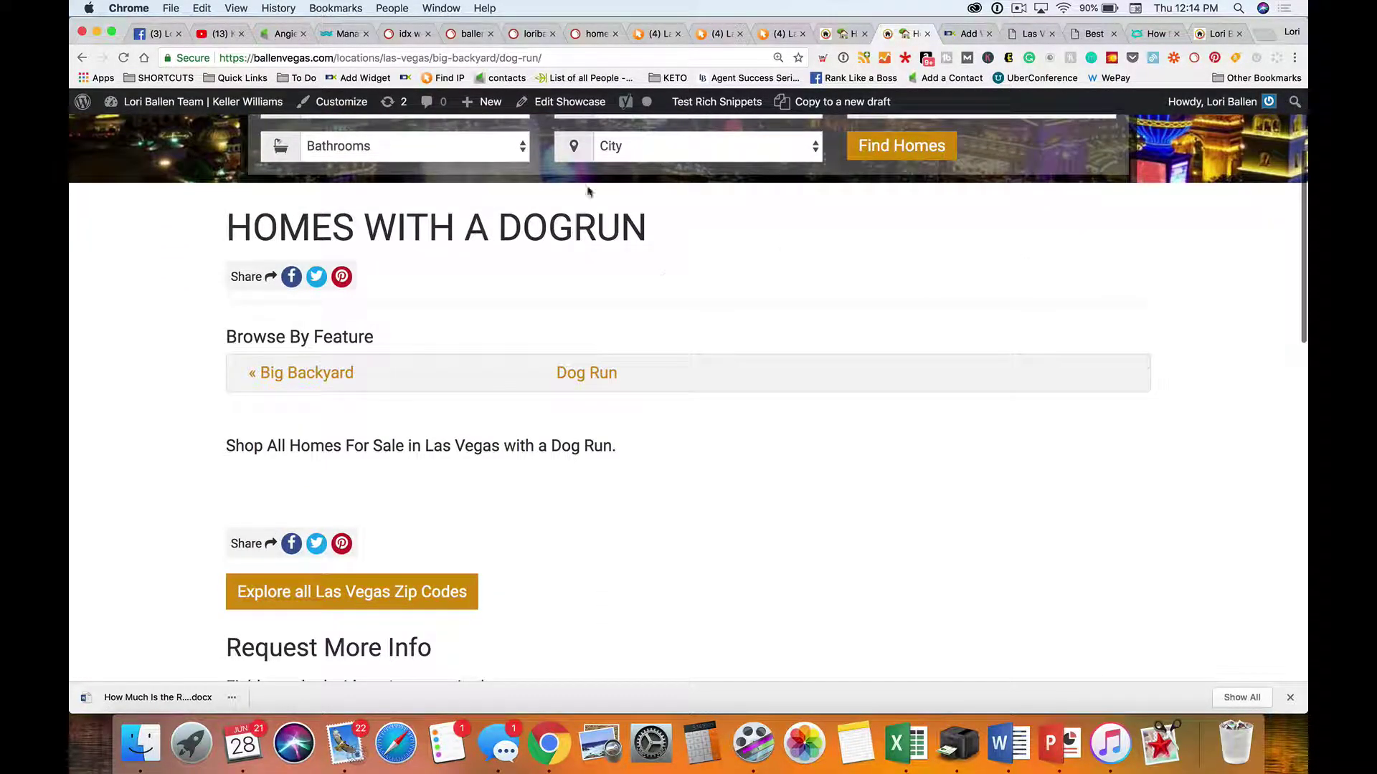
{"action": "scroll", "coordinate": [623, 329], "scroll_direction": "down", "scroll_amount": 3}
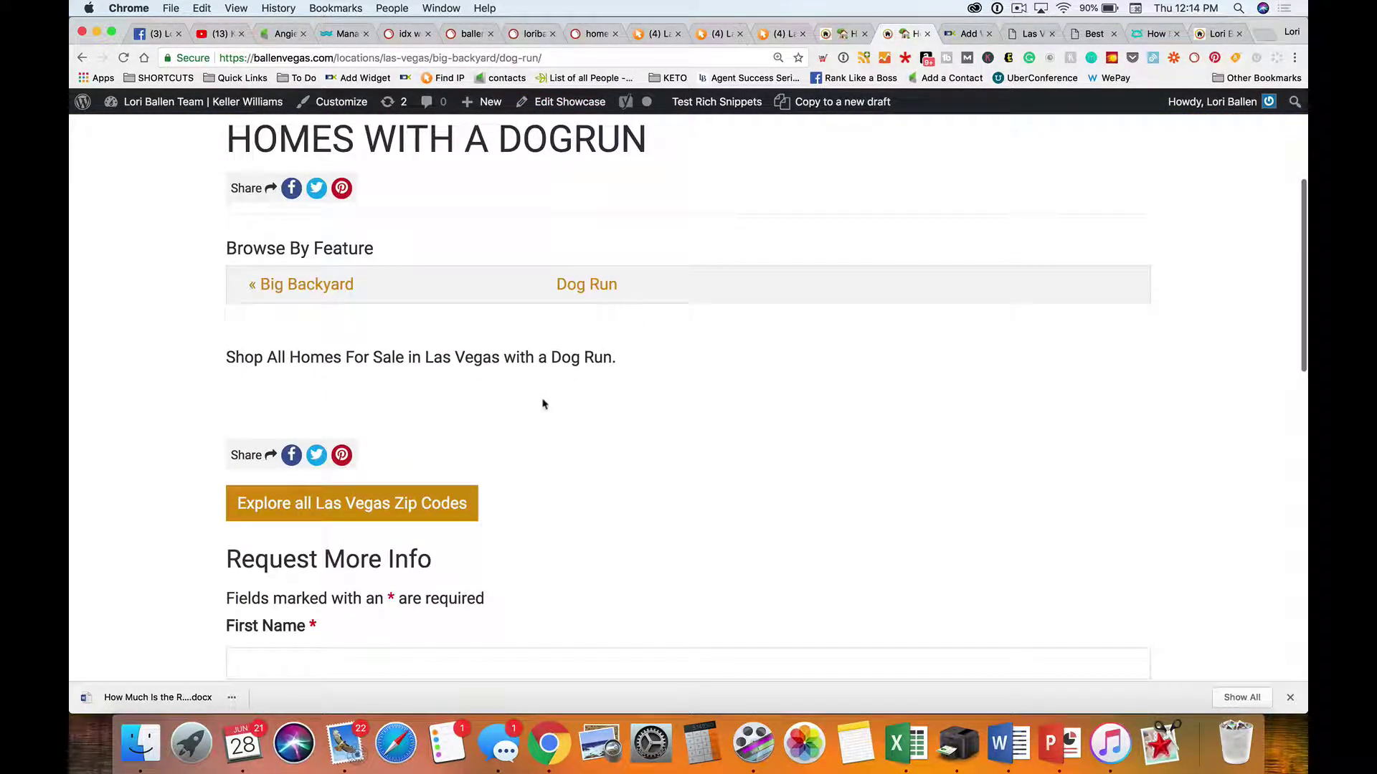
Reopen the dog-run showcase for editing, check the IDX Broker widget code for widget 62100 and update the showcase
{"action": "left_click", "coordinate": [585, 103]}
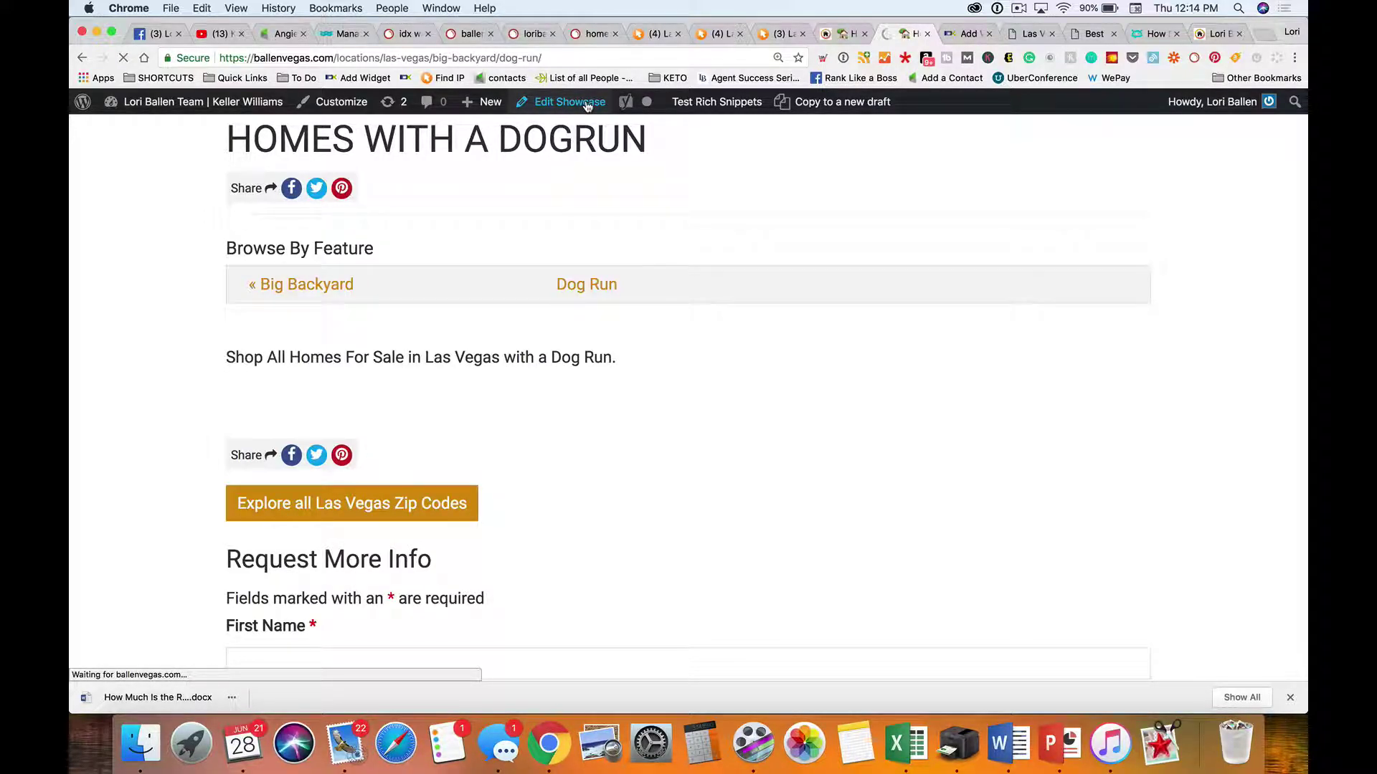
{"action": "scroll", "coordinate": [618, 464], "scroll_direction": "down", "scroll_amount": 10}
{"action": "scroll", "coordinate": [618, 466], "scroll_direction": "down", "scroll_amount": 10}
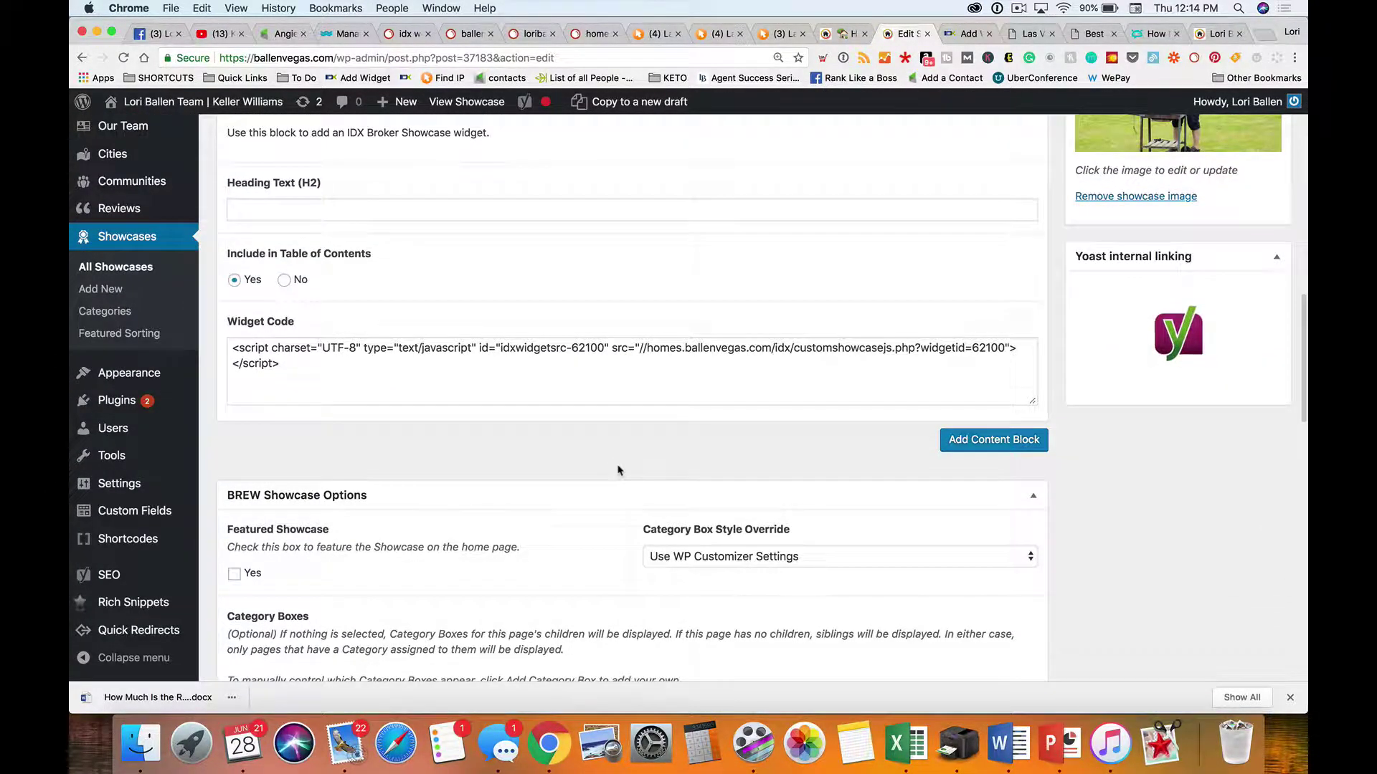
{"action": "scroll", "coordinate": [618, 468], "scroll_direction": "up", "scroll_amount": 4}
{"action": "scroll", "coordinate": [595, 487], "scroll_direction": "down", "scroll_amount": 1}
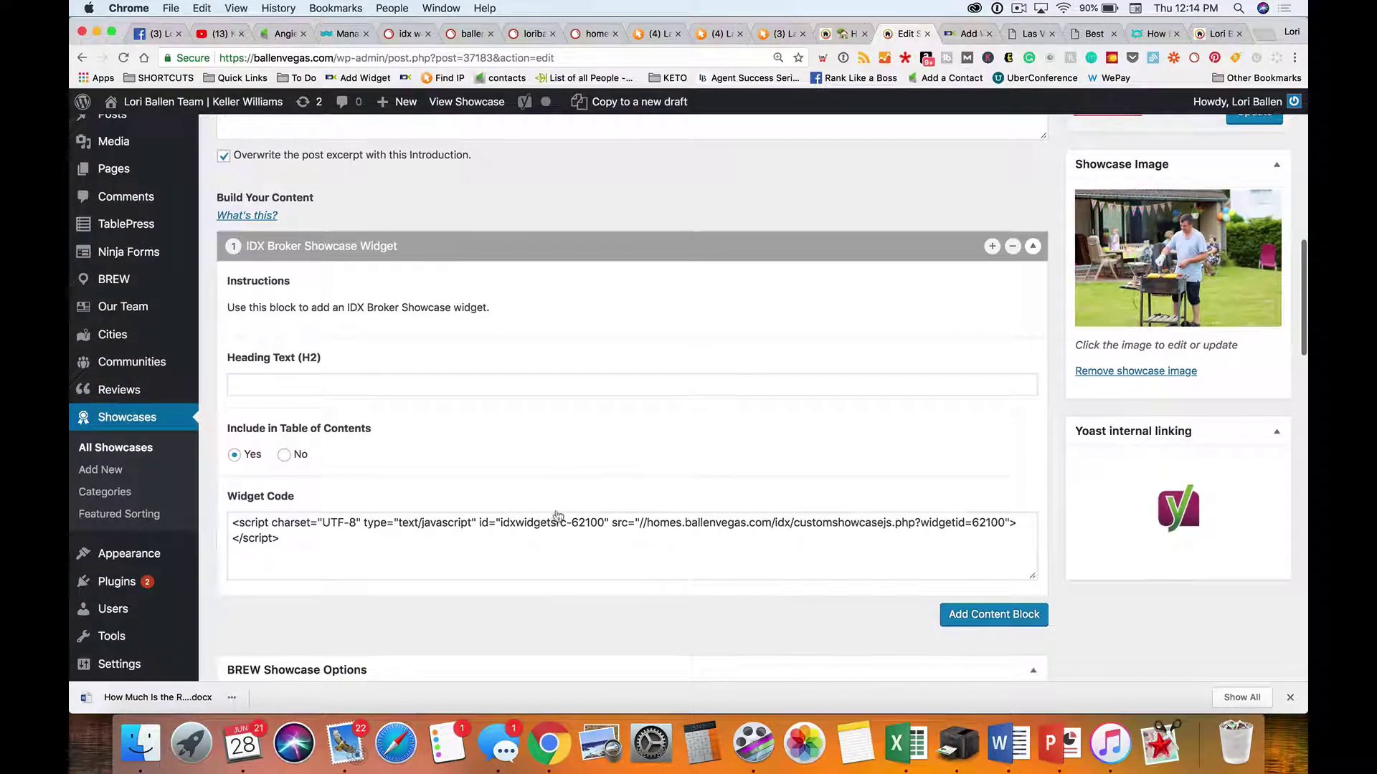
{"action": "left_click", "coordinate": [595, 563]}
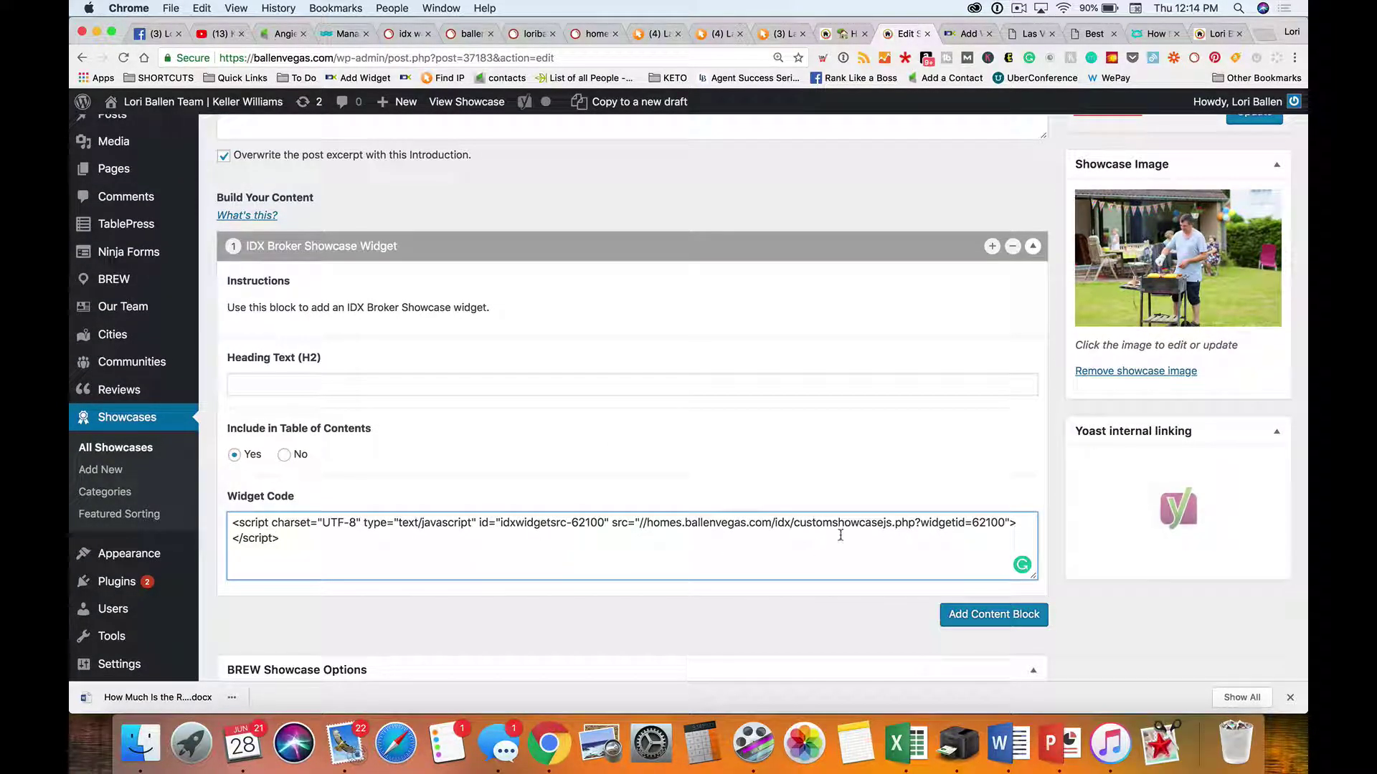
{"action": "scroll", "coordinate": [932, 531], "scroll_direction": "up", "scroll_amount": 8}
{"action": "left_click", "coordinate": [1255, 596]}
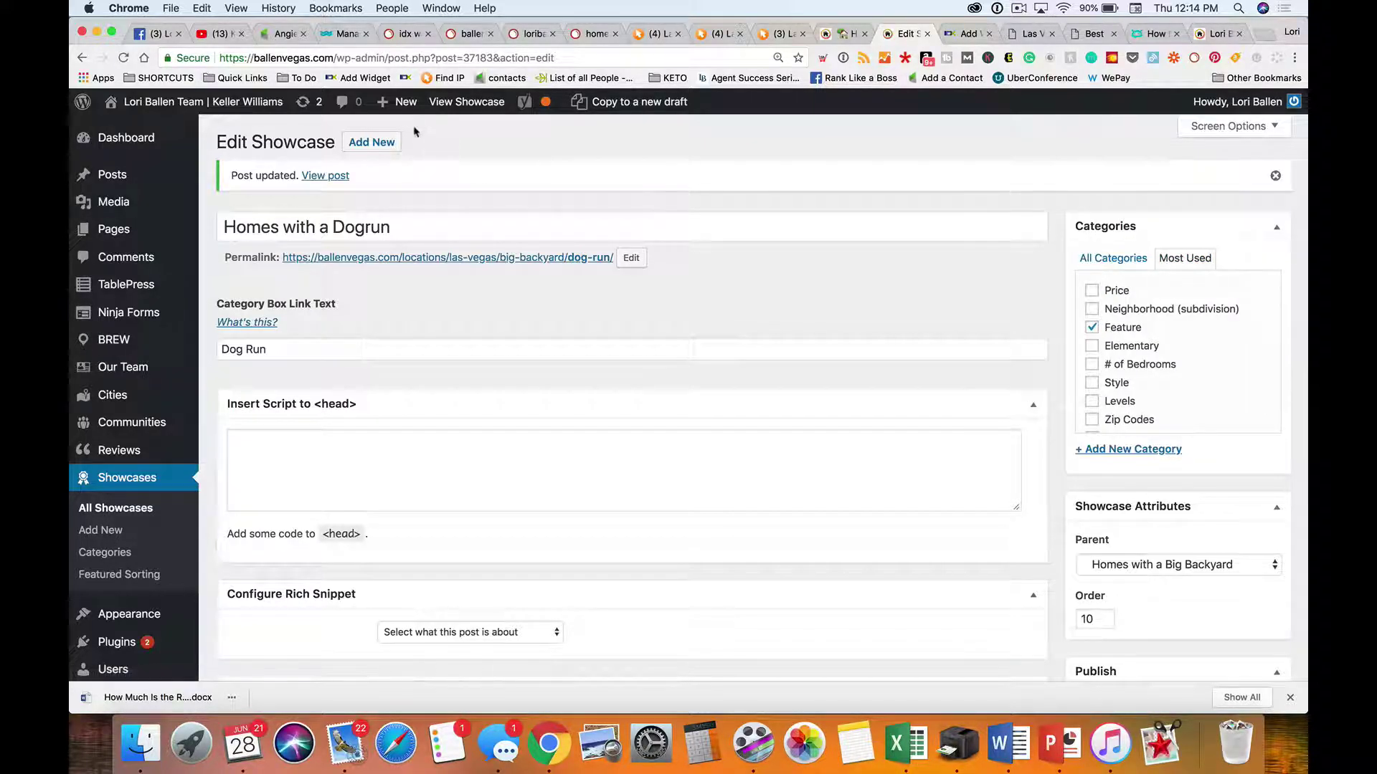
View the updated dog-run showcase and check its listings and Browse By Feature links
{"action": "left_click", "coordinate": [465, 105]}
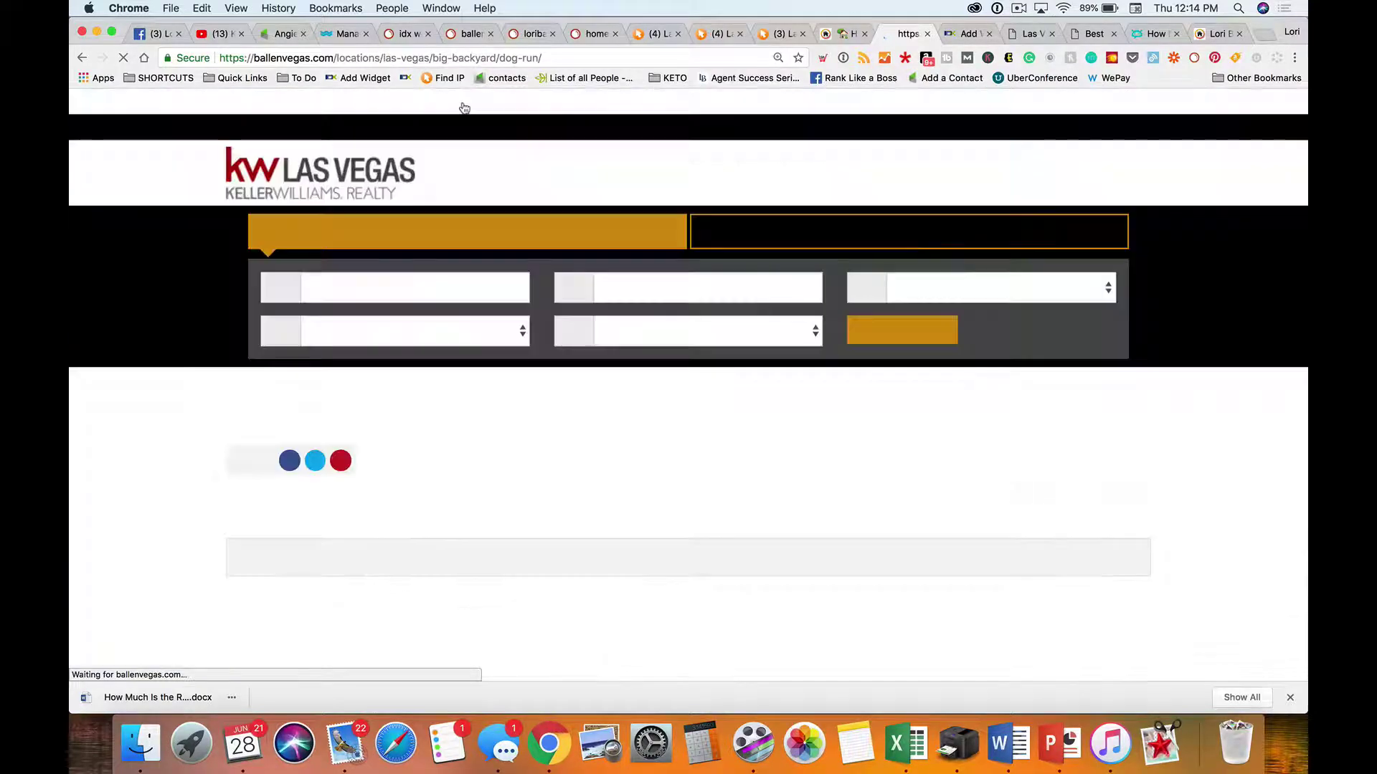
{"action": "scroll", "coordinate": [345, 337], "scroll_direction": "down", "scroll_amount": 10}
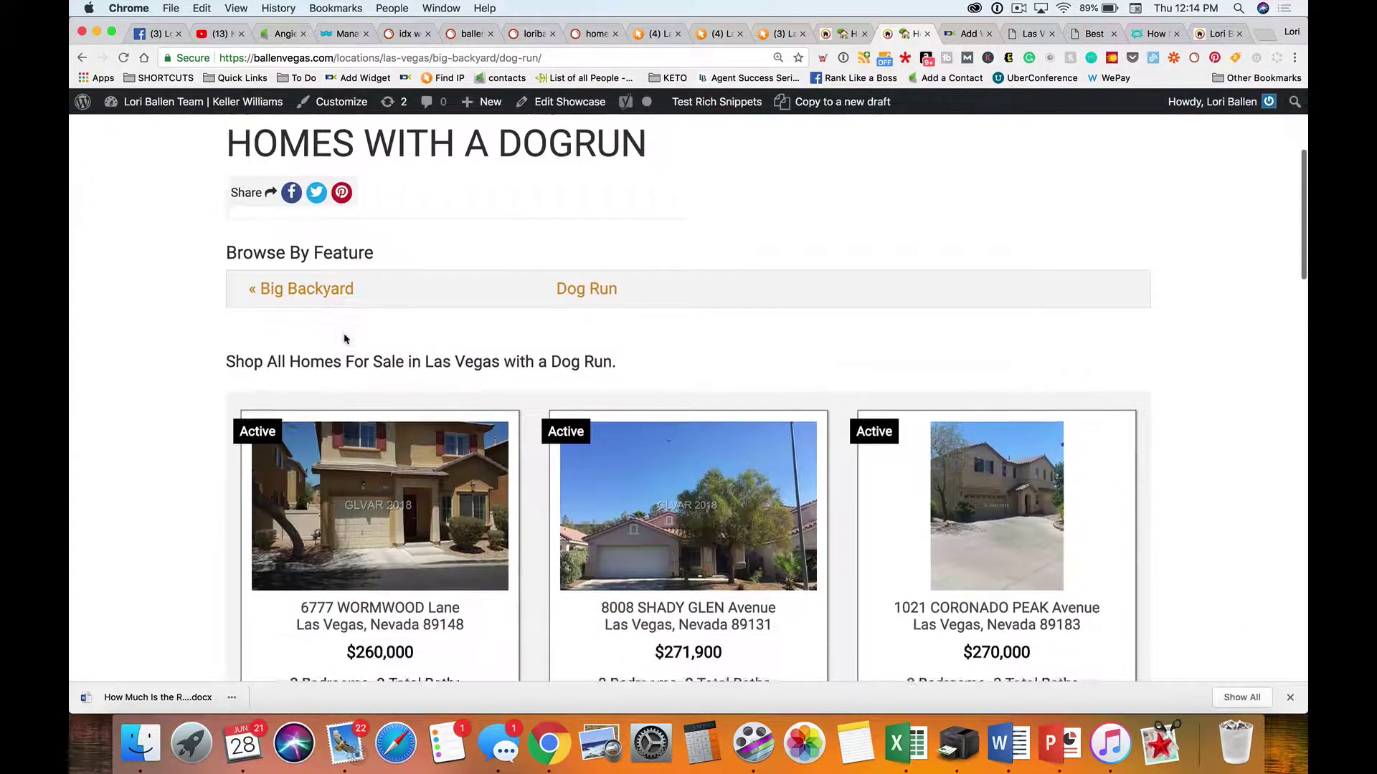
{"action": "scroll", "coordinate": [344, 339], "scroll_direction": "up", "scroll_amount": 15}
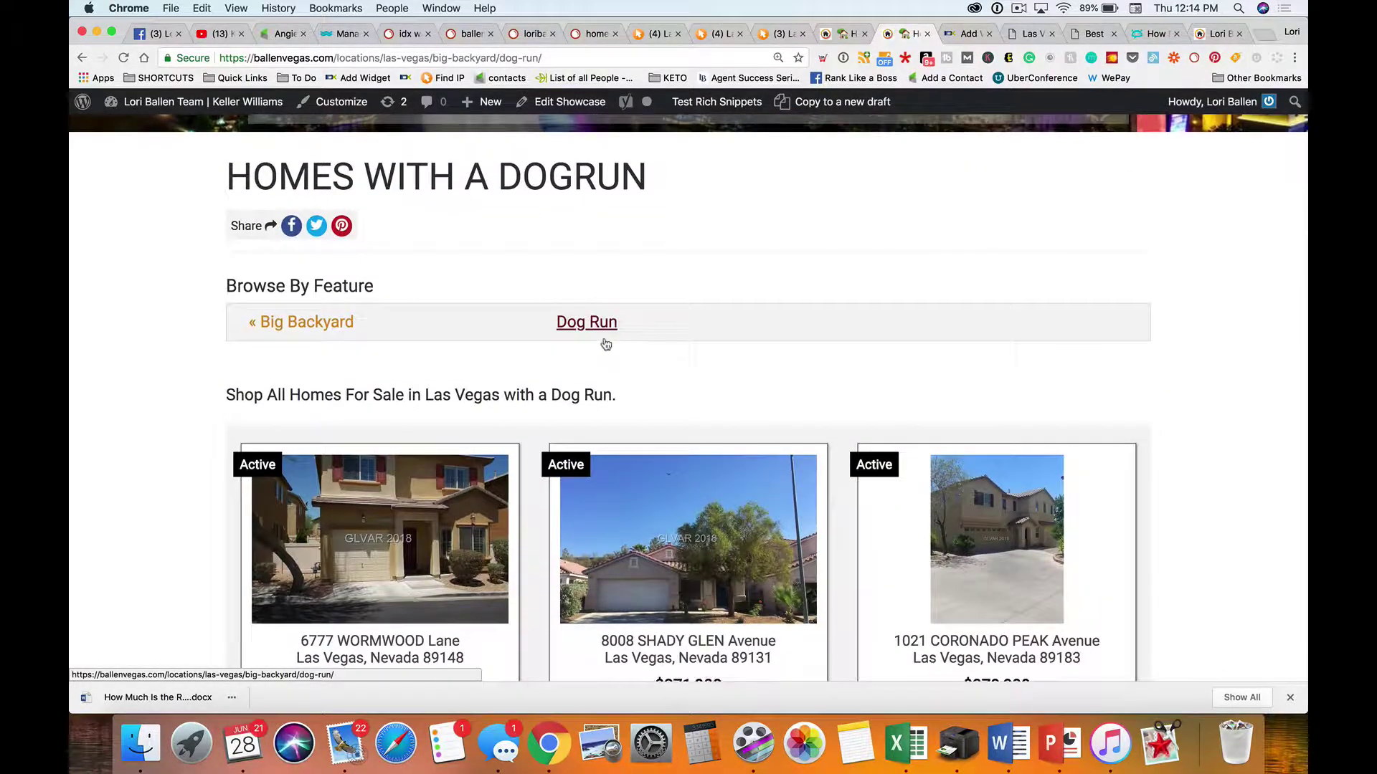
{"action": "scroll", "coordinate": [645, 302], "scroll_direction": "up", "scroll_amount": 2}
In IDX Broker, start another Showcase widget featuring properties from a Custom Search based on the Advanced Search page
{"action": "left_click", "coordinate": [986, 32]}
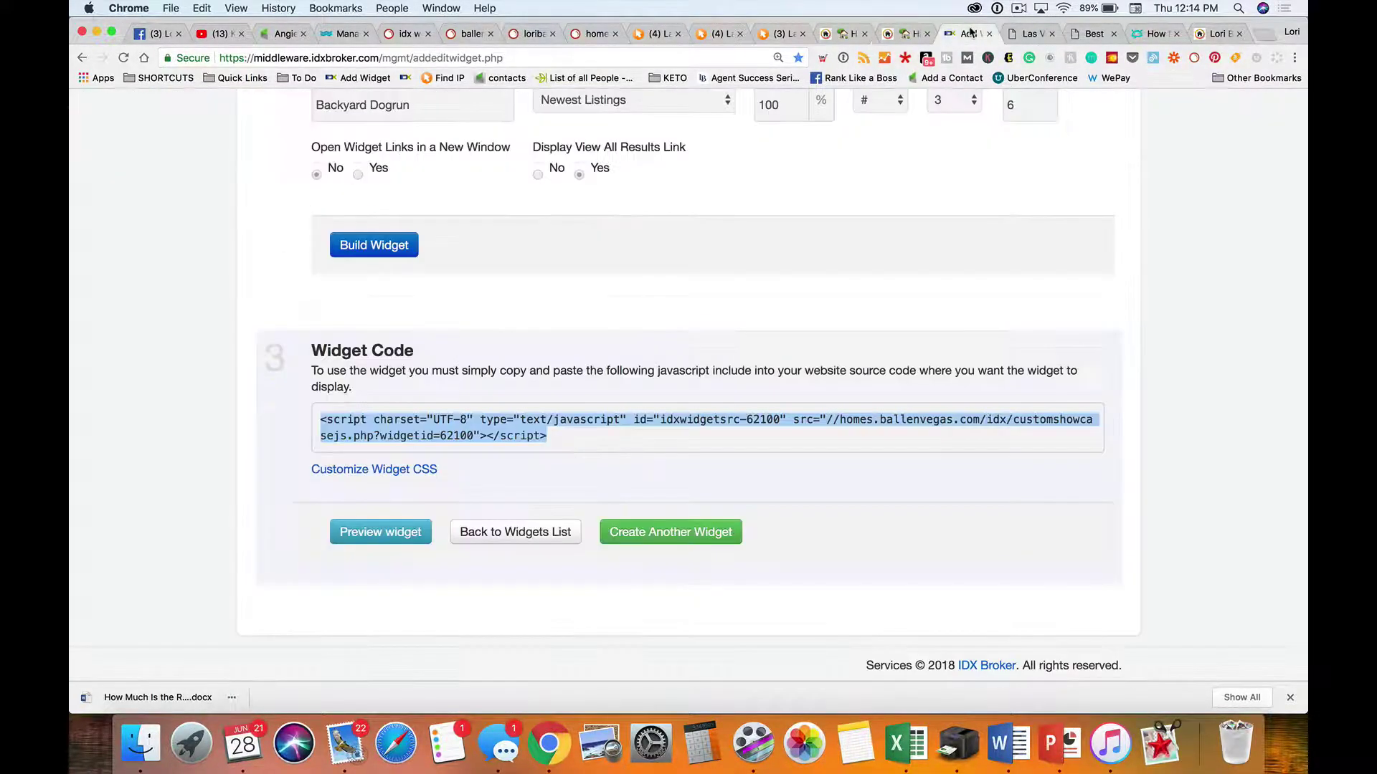
{"action": "left_click", "coordinate": [669, 534]}
{"action": "scroll", "coordinate": [461, 412], "scroll_direction": "down", "scroll_amount": 2}
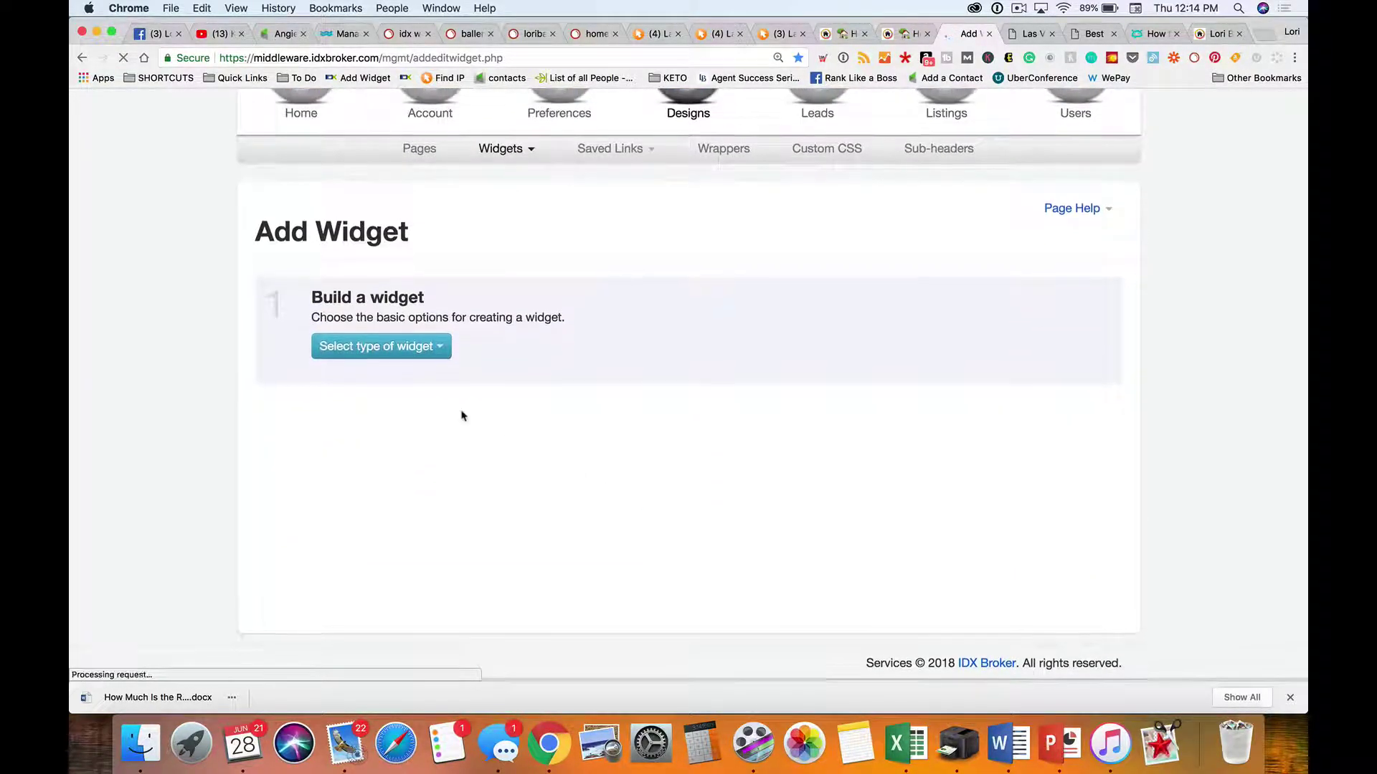
{"action": "left_click", "coordinate": [439, 348]}
{"action": "left_click", "coordinate": [393, 400]}
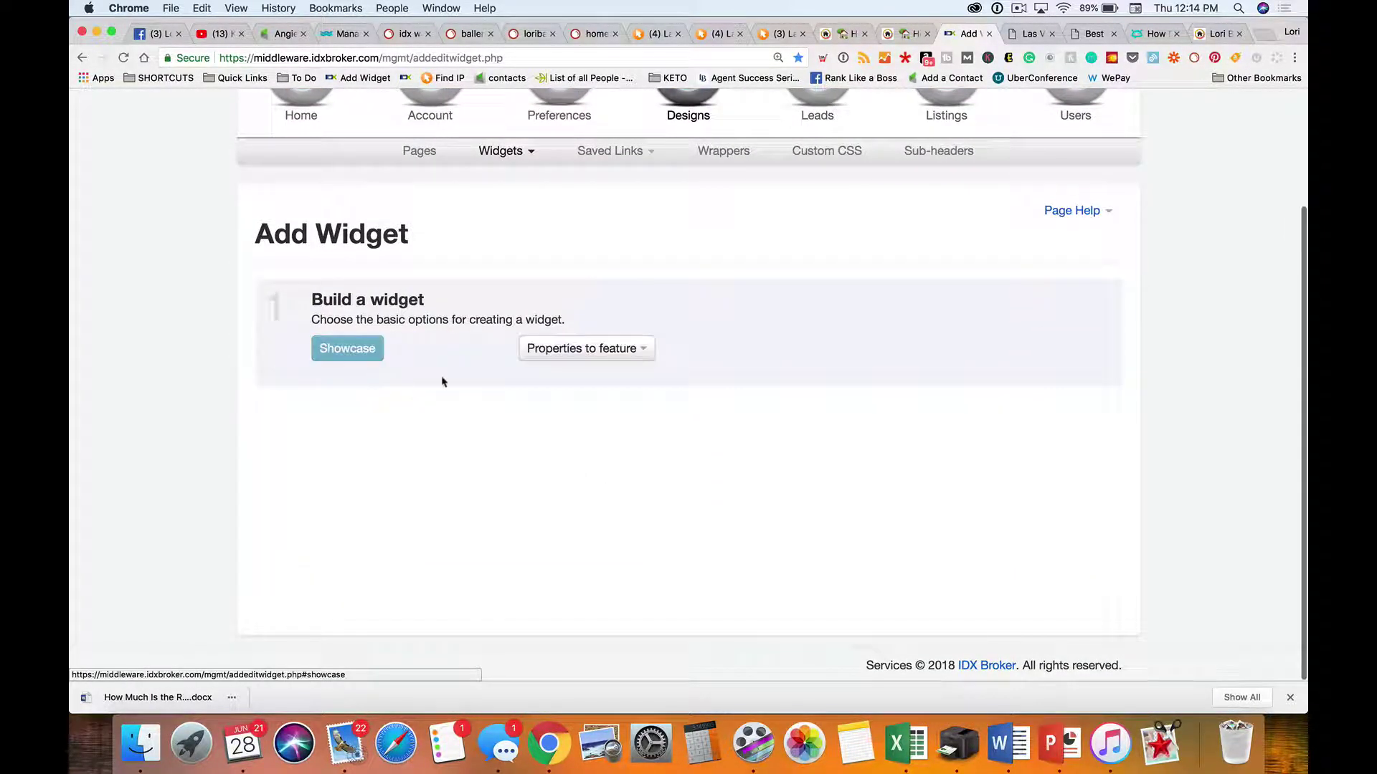
{"action": "left_click", "coordinate": [634, 348]}
{"action": "left_click", "coordinate": [617, 481]}
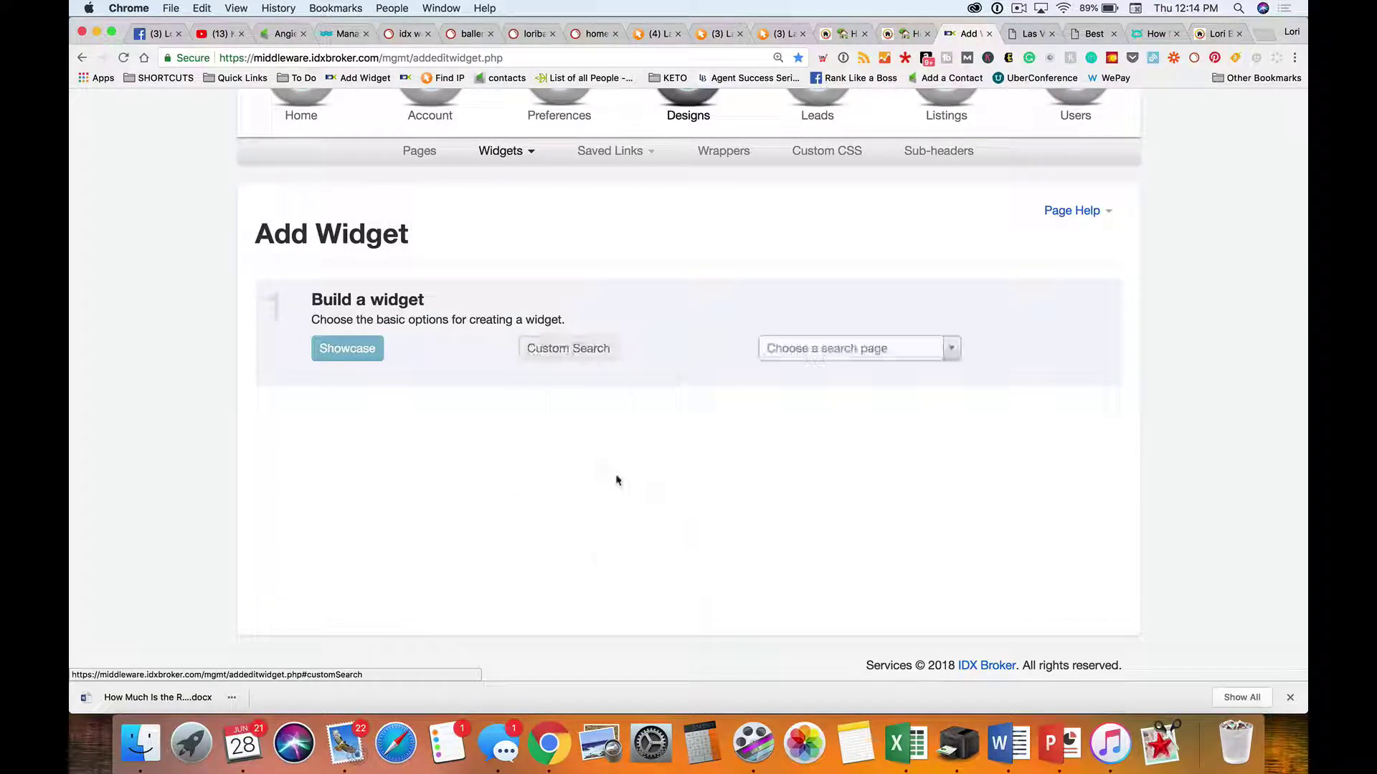
{"action": "left_click", "coordinate": [853, 349]}
{"action": "left_click", "coordinate": [818, 423]}
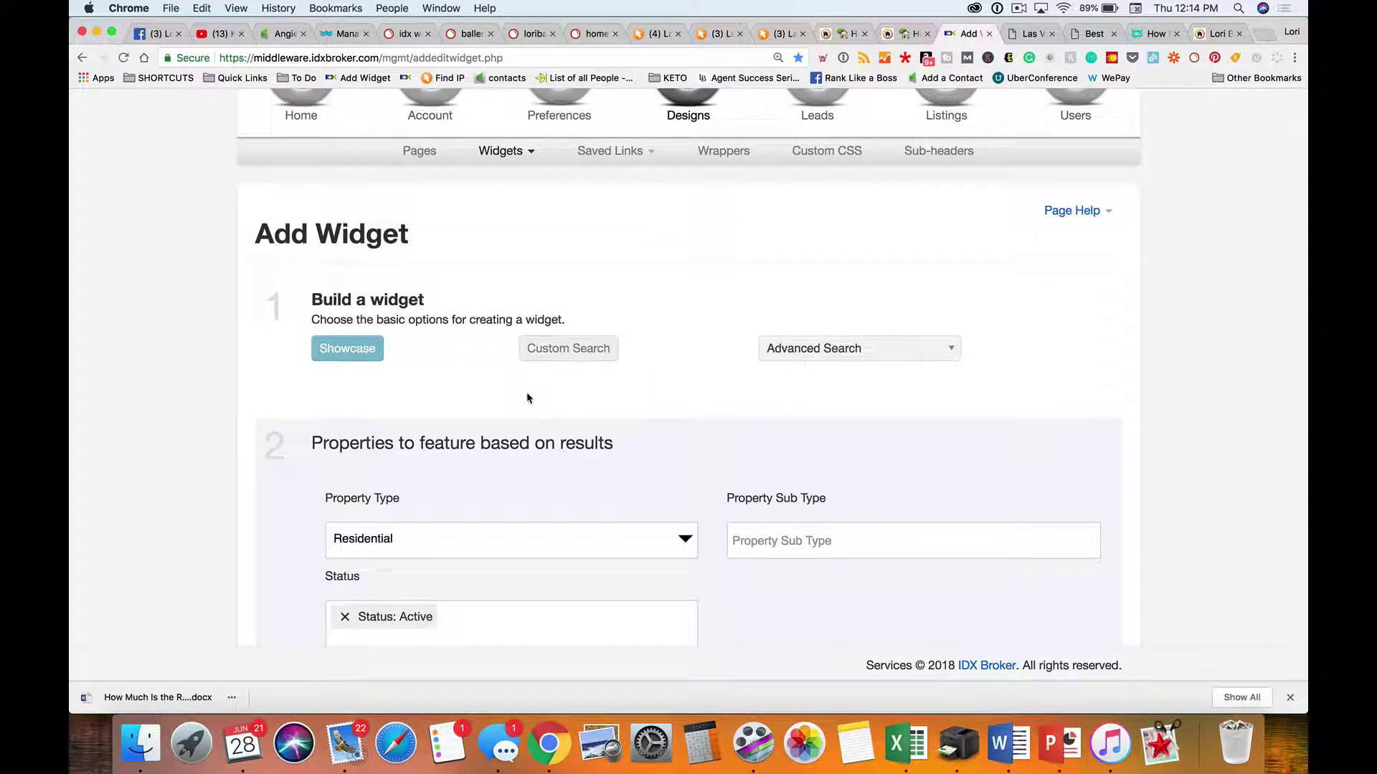
Examine the widget's search criteria, especially the Exterior Description options, for further backyard features
{"action": "scroll", "coordinate": [526, 396], "scroll_direction": "down", "scroll_amount": 5}
{"action": "scroll", "coordinate": [527, 394], "scroll_direction": "down", "scroll_amount": 3}
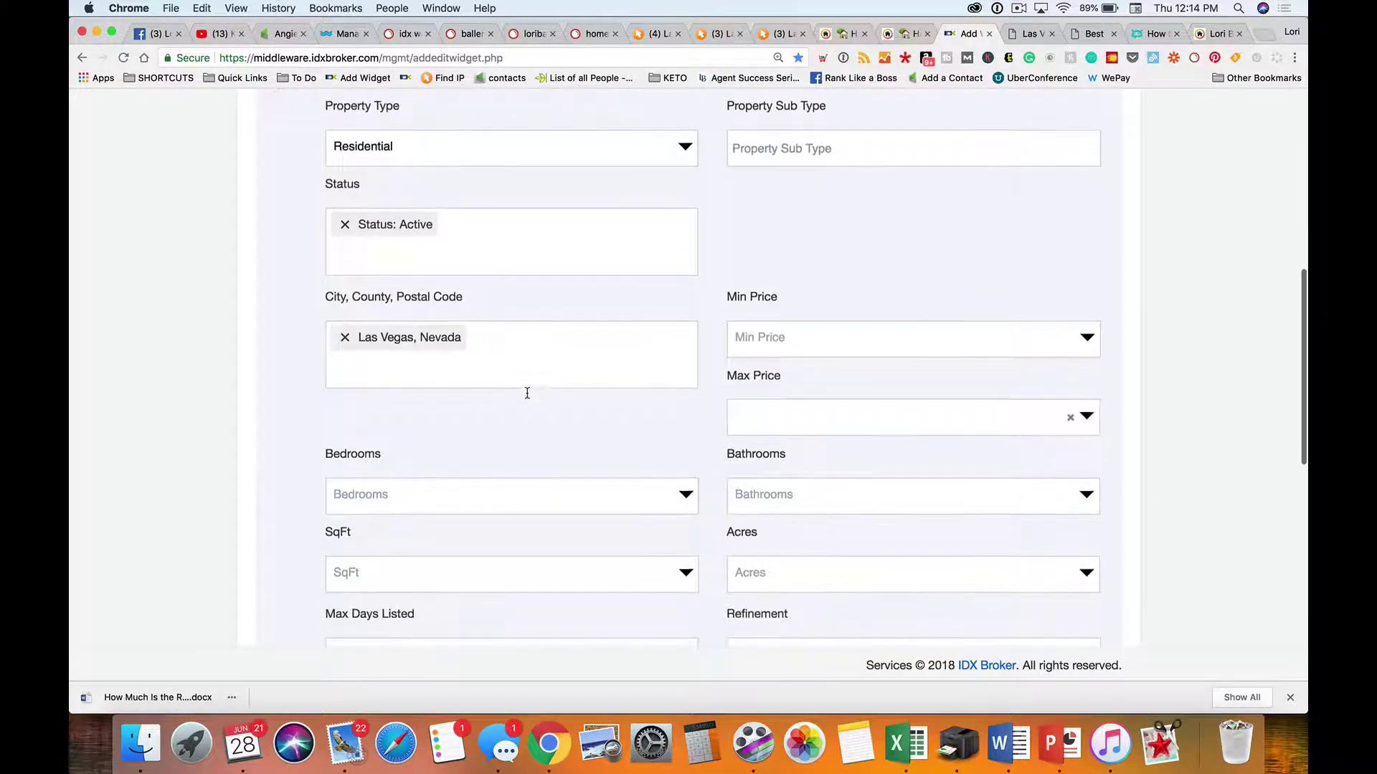
{"action": "scroll", "coordinate": [527, 398], "scroll_direction": "down", "scroll_amount": 4}
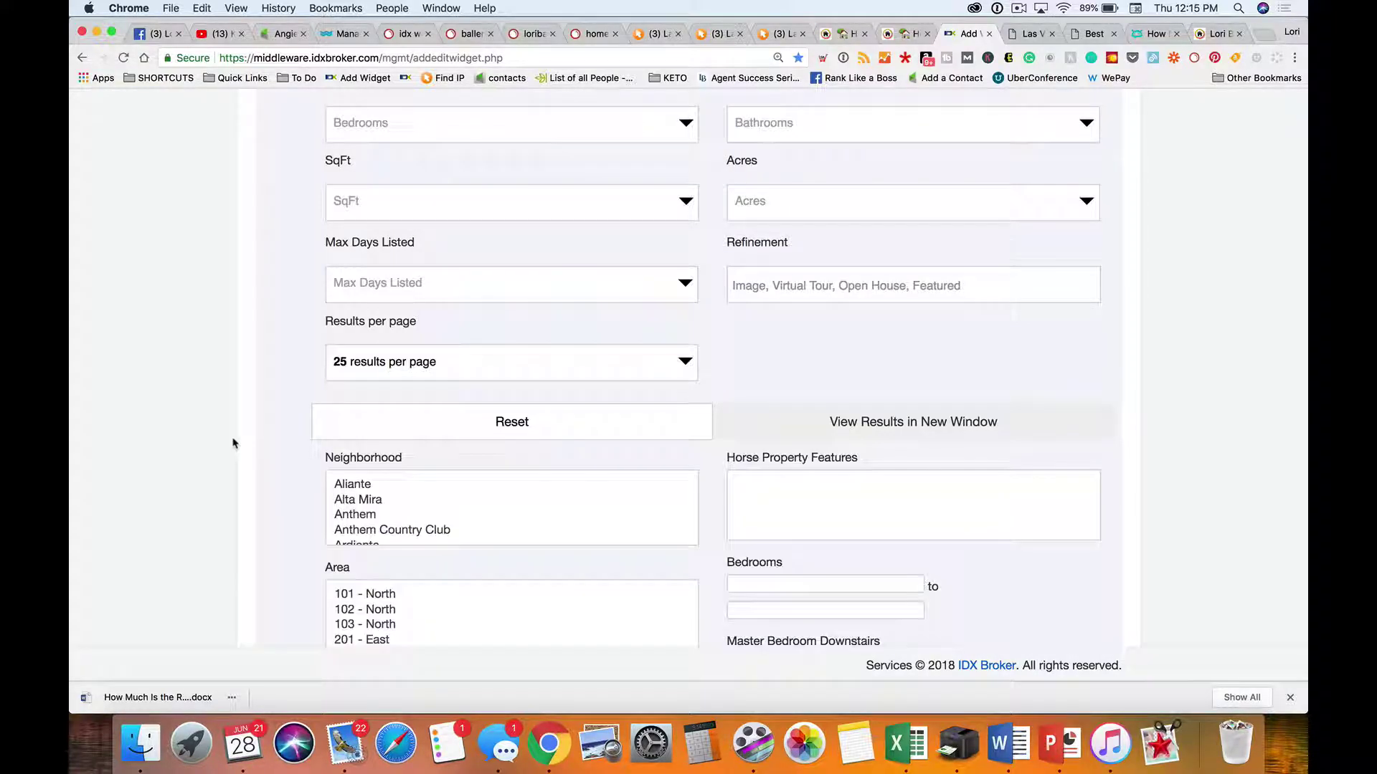
{"action": "scroll", "coordinate": [233, 443], "scroll_direction": "down", "scroll_amount": 15}
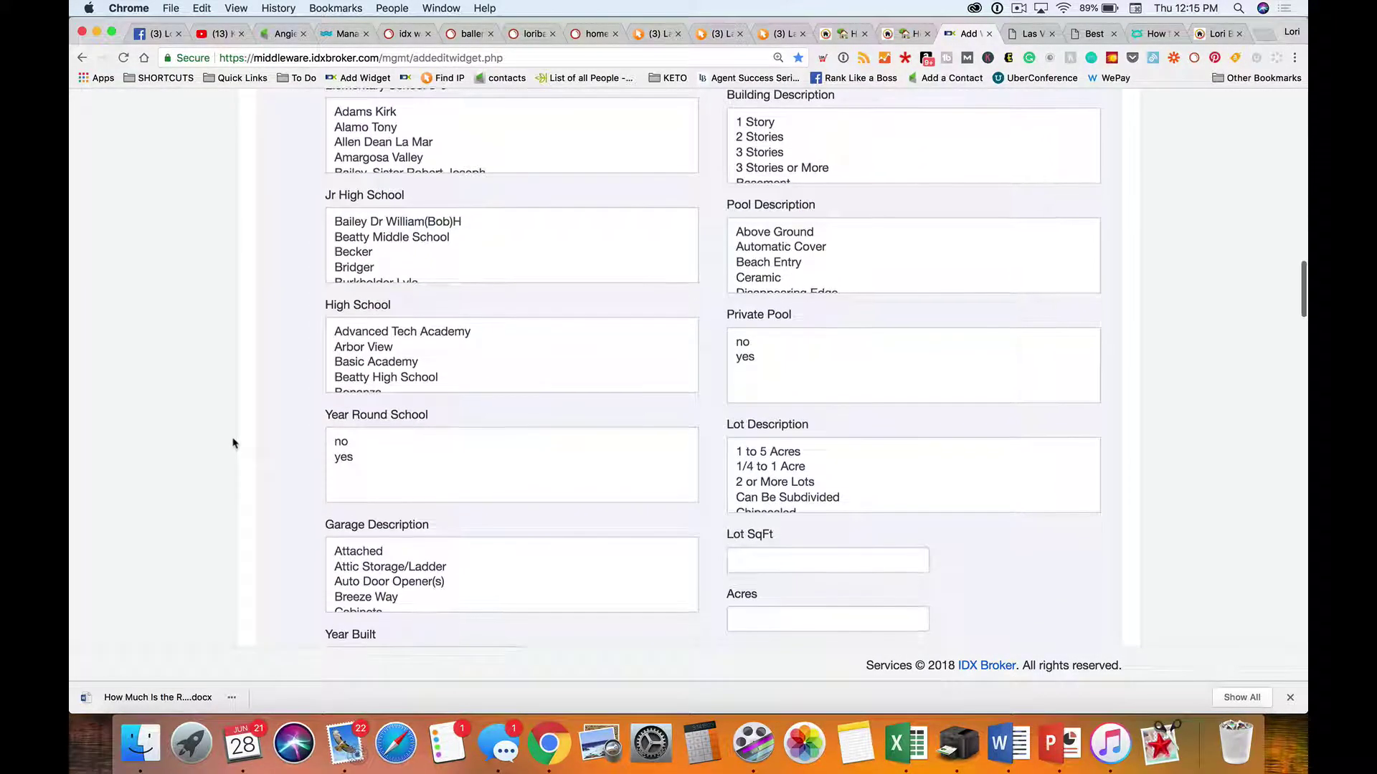
{"action": "scroll", "coordinate": [232, 443], "scroll_direction": "down", "scroll_amount": 3}
{"action": "scroll", "coordinate": [423, 430], "scroll_direction": "down", "scroll_amount": 3}
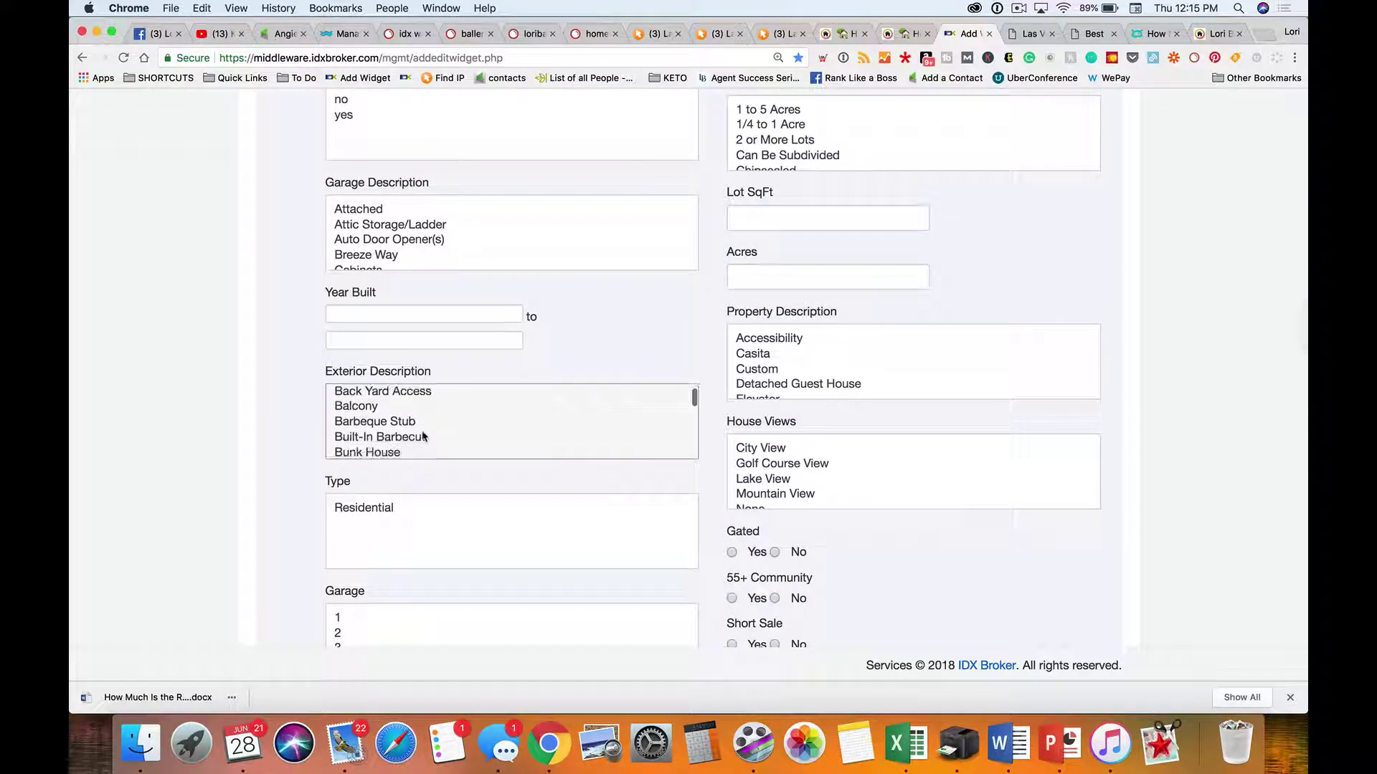
{"action": "scroll", "coordinate": [423, 435], "scroll_direction": "down", "scroll_amount": 5}
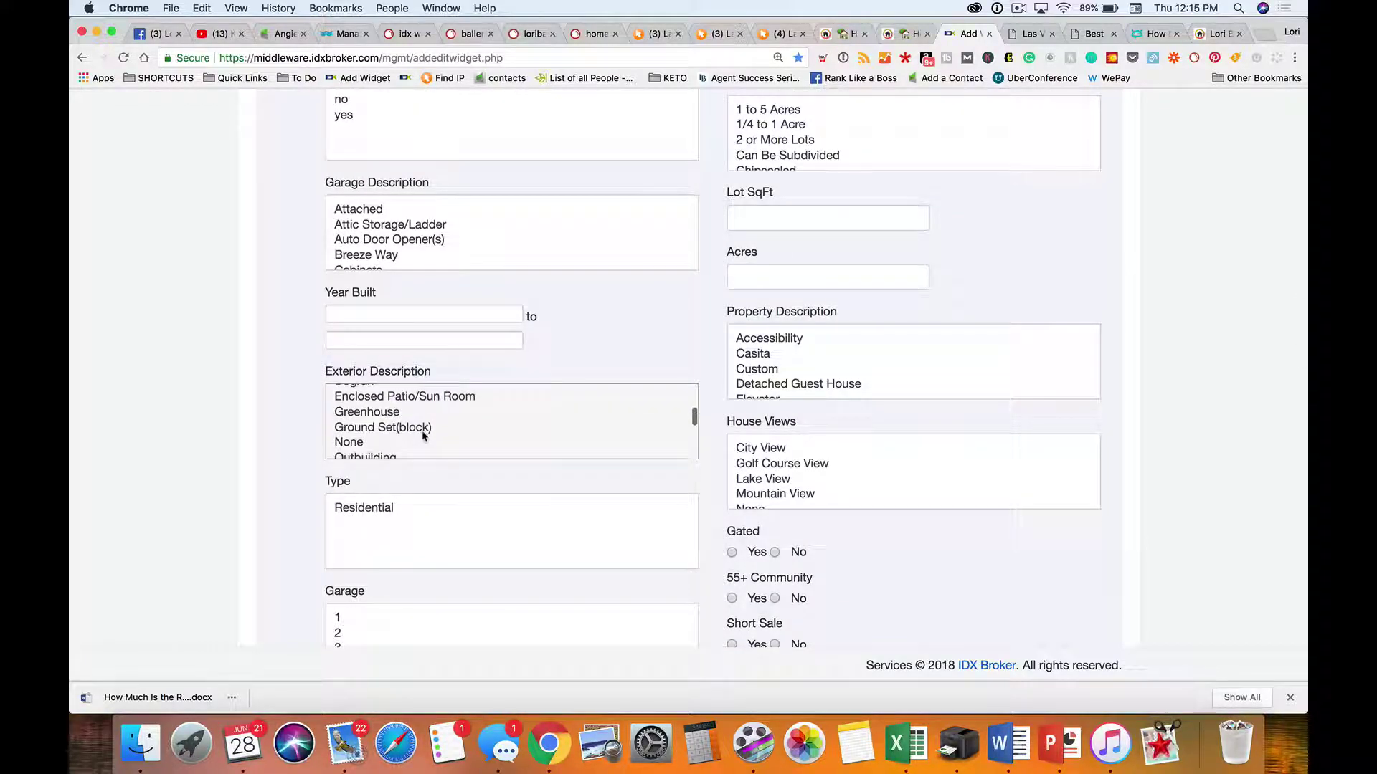
{"action": "scroll", "coordinate": [423, 436], "scroll_direction": "down", "scroll_amount": 5}
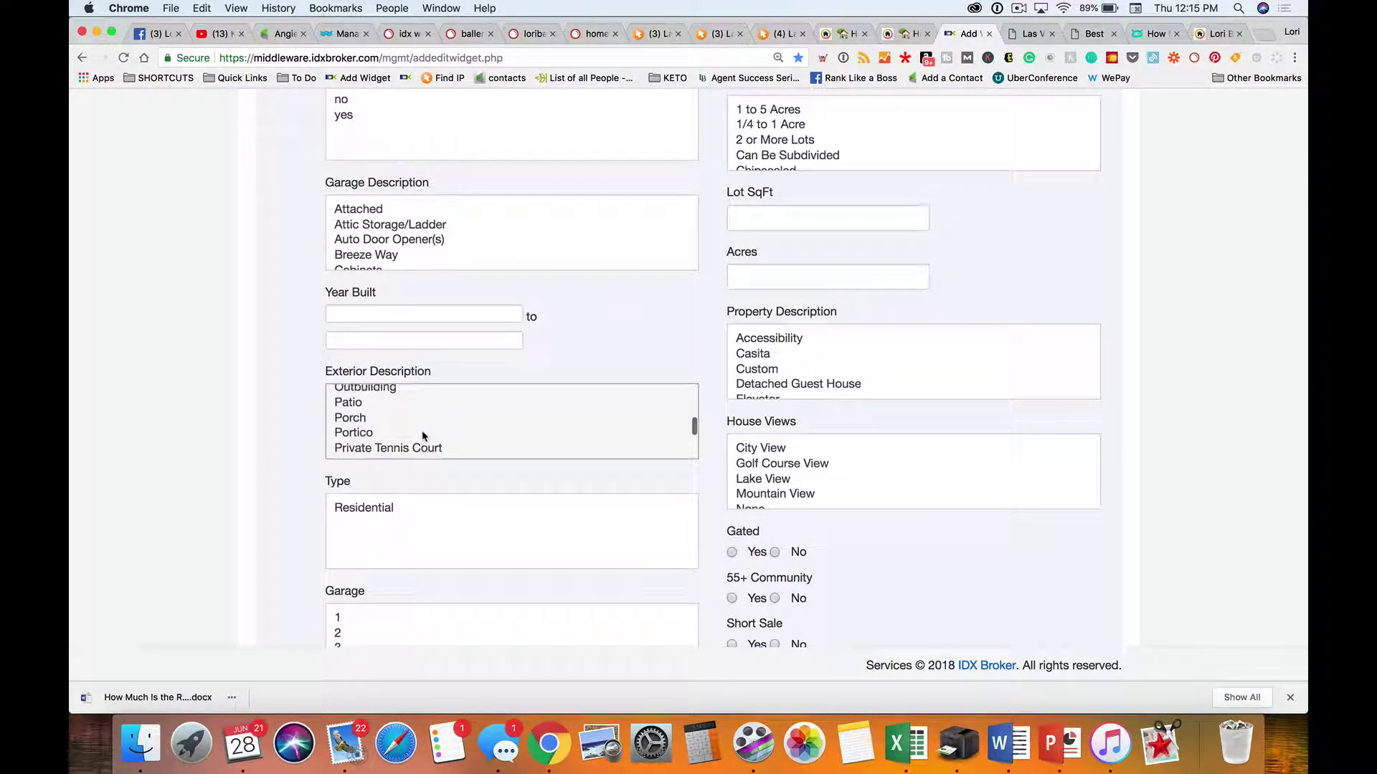
{"action": "scroll", "coordinate": [423, 437], "scroll_direction": "down", "scroll_amount": 3}
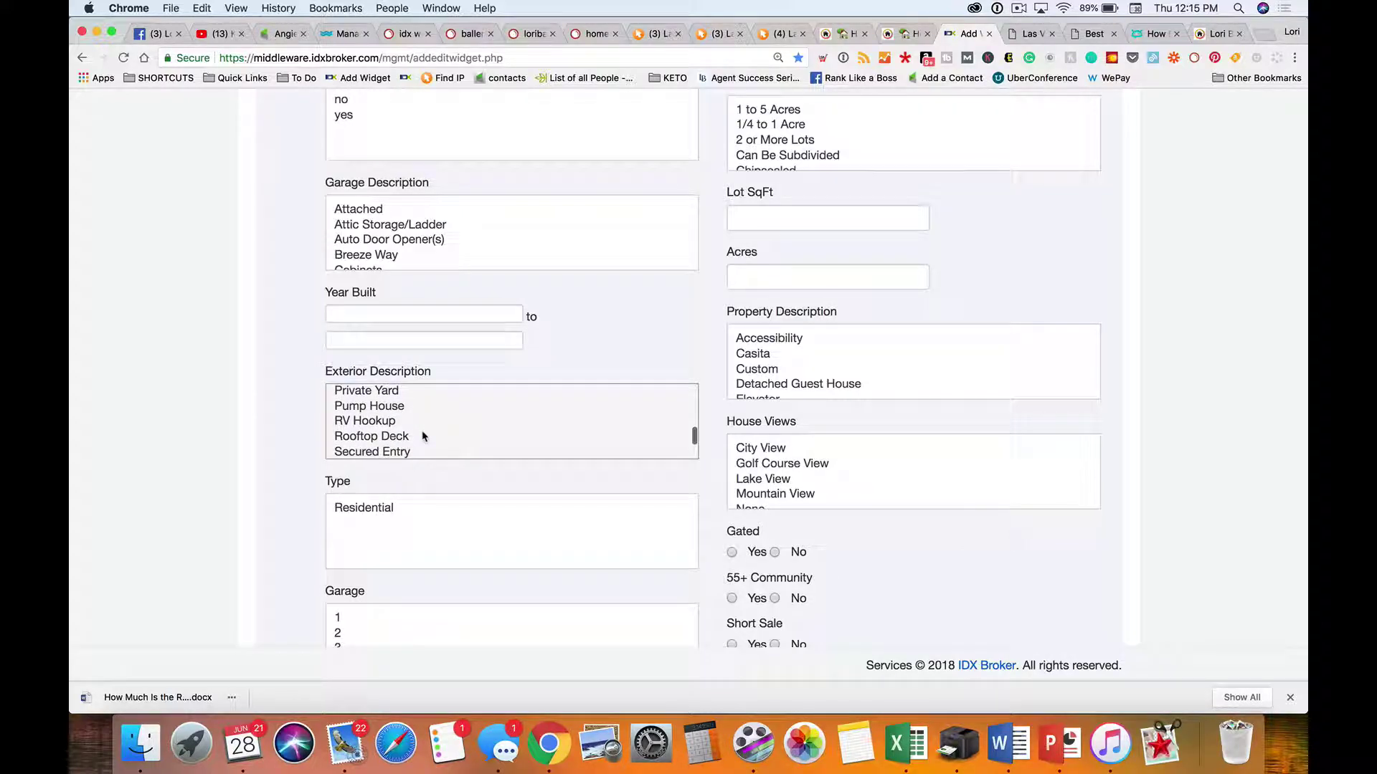
{"action": "scroll", "coordinate": [423, 435], "scroll_direction": "down", "scroll_amount": 1}
{"action": "scroll", "coordinate": [423, 435], "scroll_direction": "down", "scroll_amount": 4}
{"action": "scroll", "coordinate": [423, 436], "scroll_direction": "down", "scroll_amount": 1}
{"action": "scroll", "coordinate": [424, 436], "scroll_direction": "up", "scroll_amount": 1}
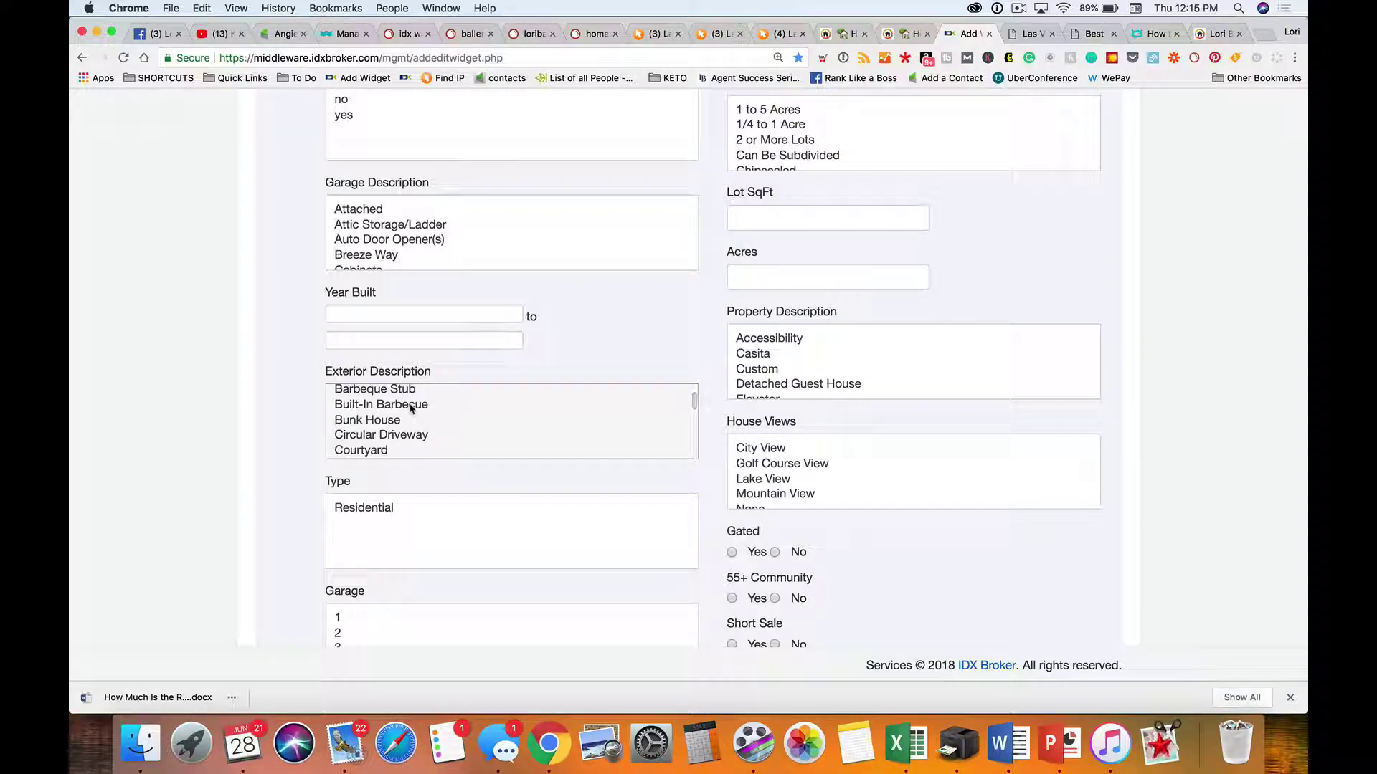
Restrict the widget's Fence criterion to Backyard Full Fenced
{"action": "scroll", "coordinate": [315, 439], "scroll_direction": "down", "scroll_amount": 5}
{"action": "scroll", "coordinate": [315, 439], "scroll_direction": "down", "scroll_amount": 10}
{"action": "scroll", "coordinate": [315, 439], "scroll_direction": "down", "scroll_amount": 7}
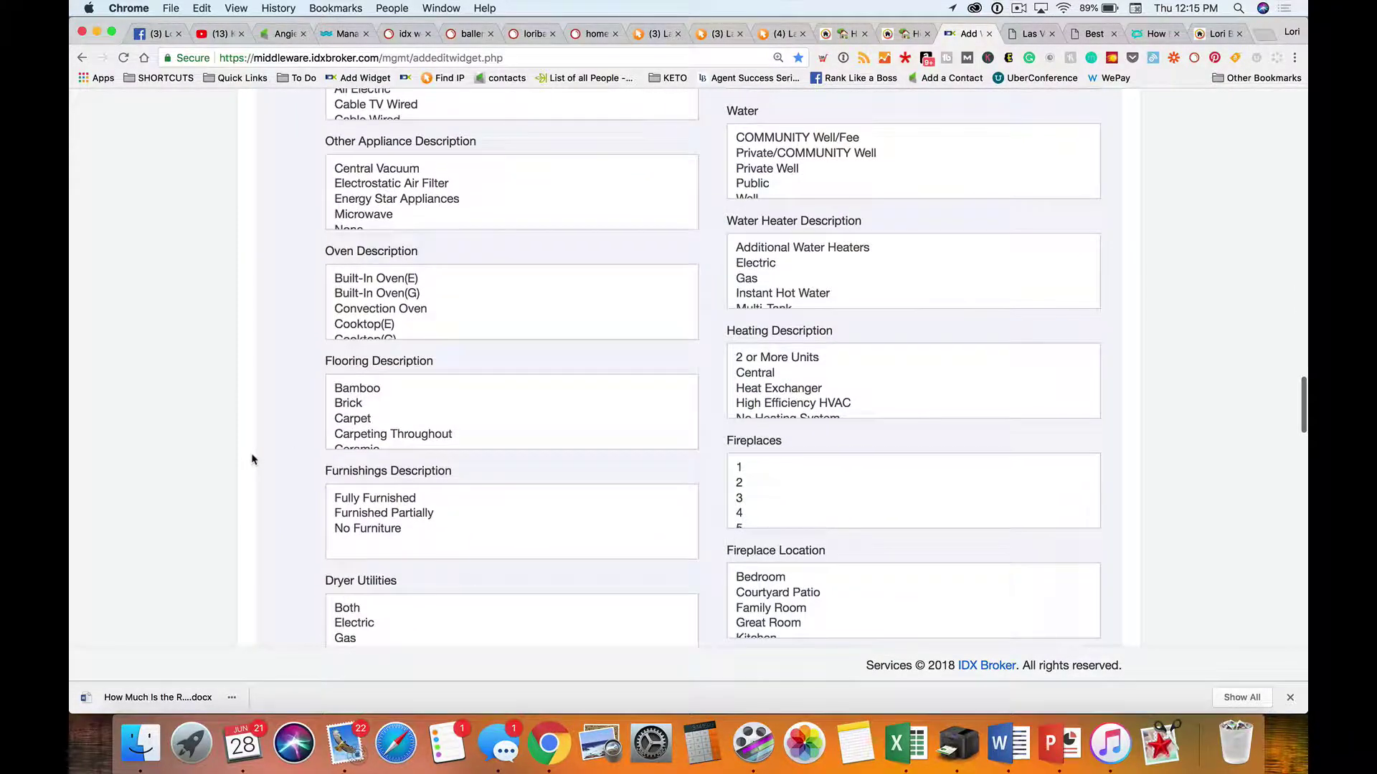
{"action": "scroll", "coordinate": [253, 458], "scroll_direction": "down", "scroll_amount": 13}
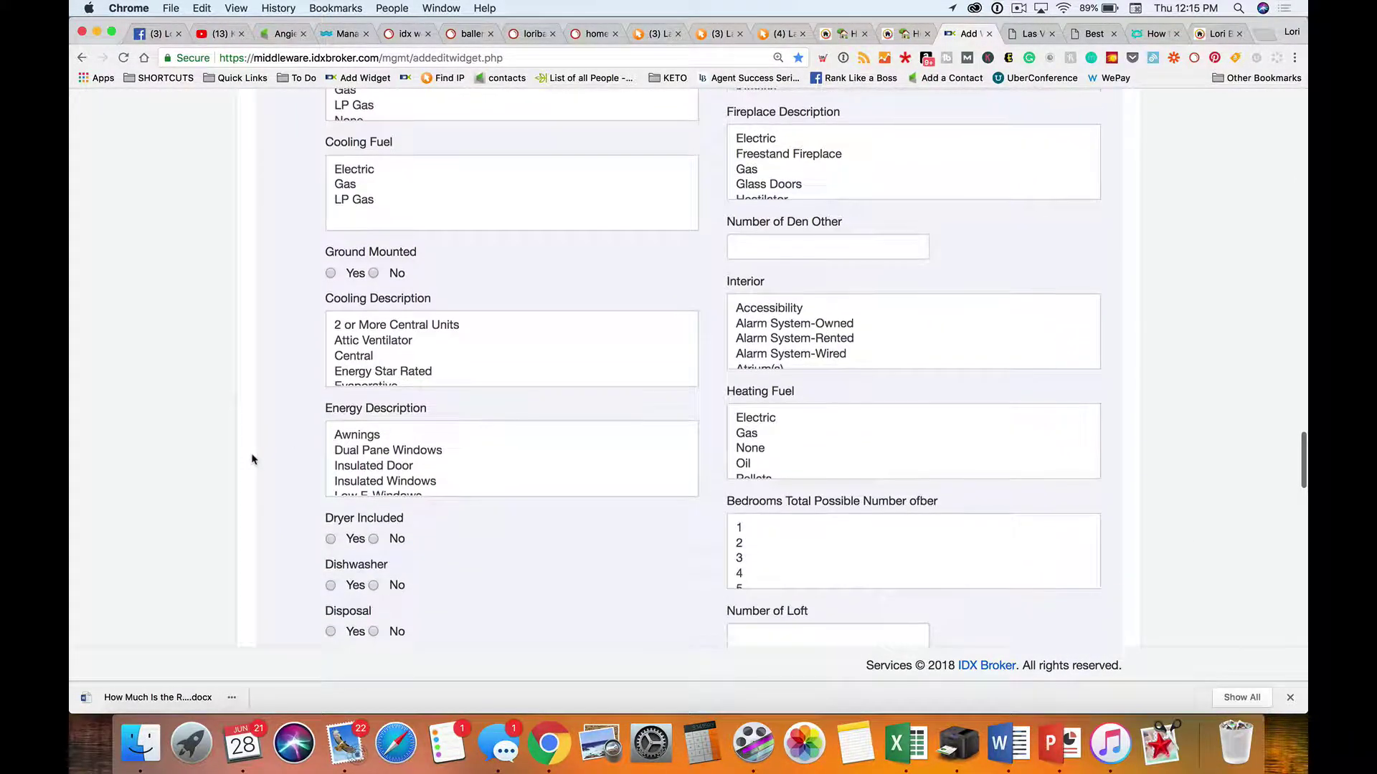
{"action": "scroll", "coordinate": [252, 459], "scroll_direction": "down", "scroll_amount": 7}
{"action": "scroll", "coordinate": [252, 459], "scroll_direction": "down", "scroll_amount": 9}
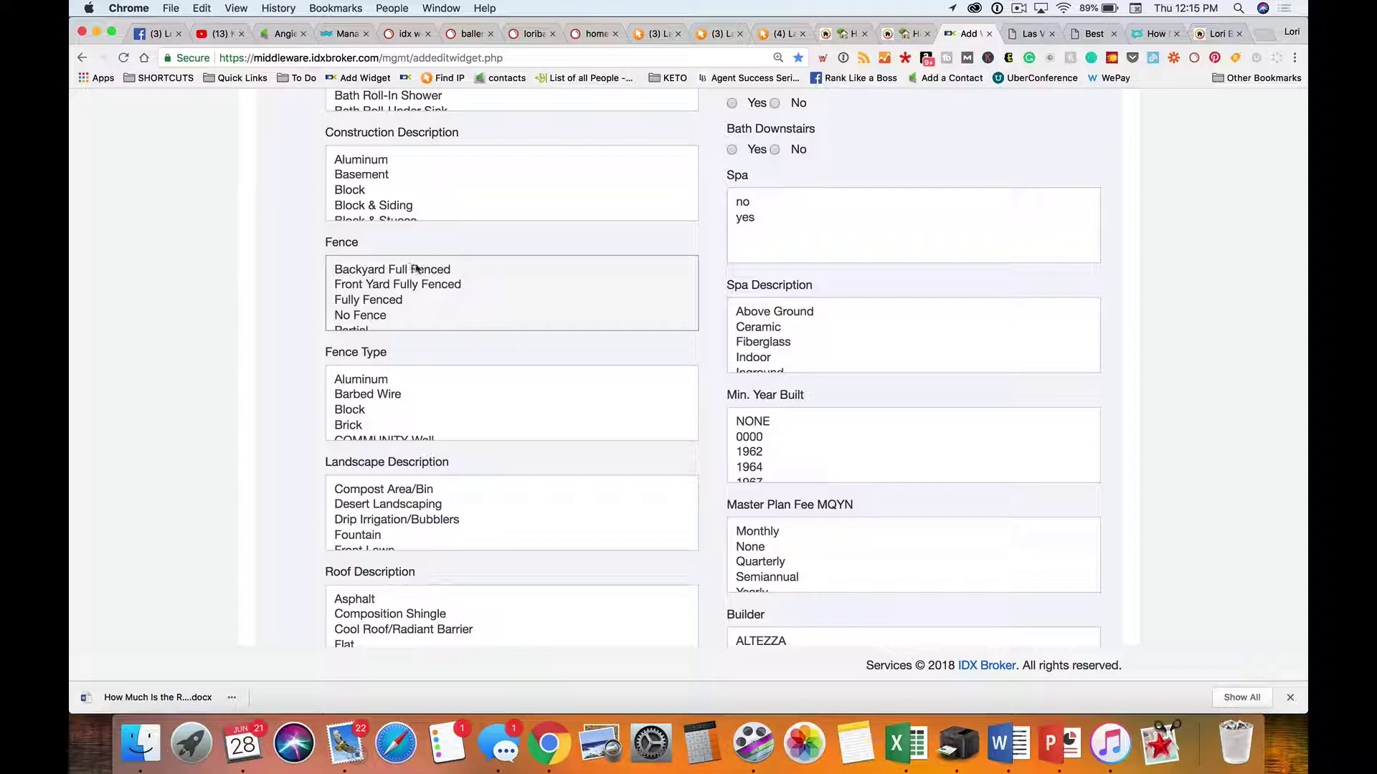
{"action": "left_click", "coordinate": [439, 271]}
Name the widget Backyard Fully Fenced, limit it to 6 listings, display the View All Results link and build it
{"action": "scroll", "coordinate": [220, 487], "scroll_direction": "down", "scroll_amount": 15}
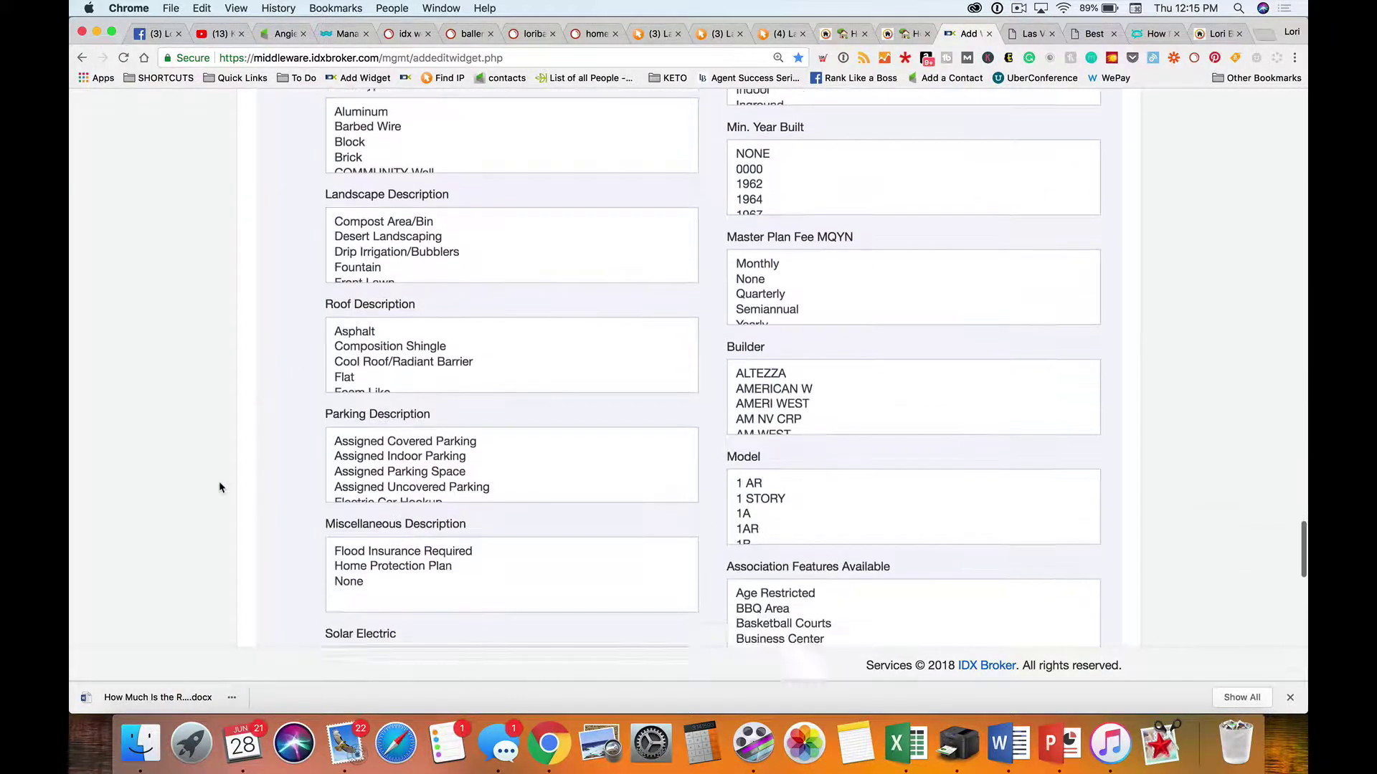
{"action": "scroll", "coordinate": [219, 486], "scroll_direction": "down", "scroll_amount": 5}
{"action": "left_click", "coordinate": [415, 390]}
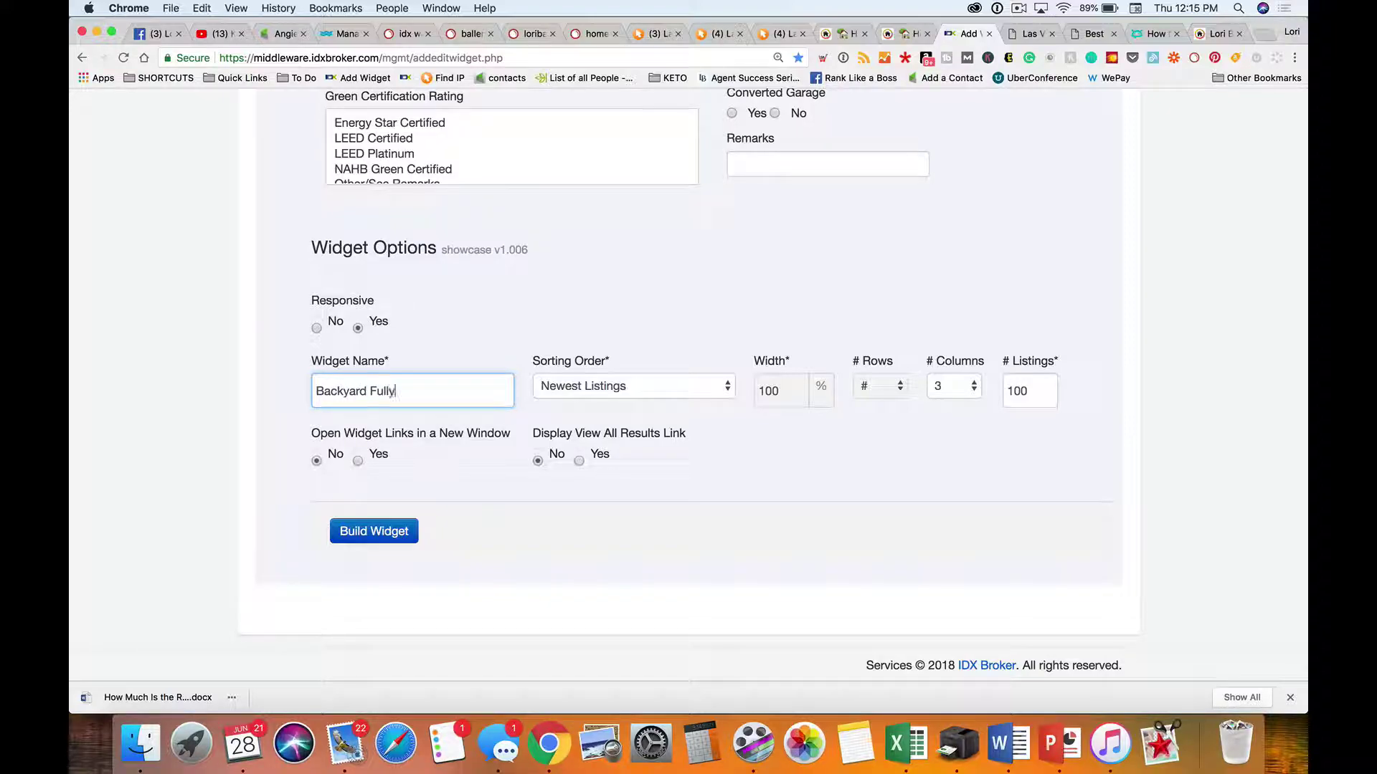
{"action": "left_click", "coordinate": [1037, 393]}
{"action": "key", "text": "BackSpace"}
{"action": "left_click", "coordinate": [580, 462]}
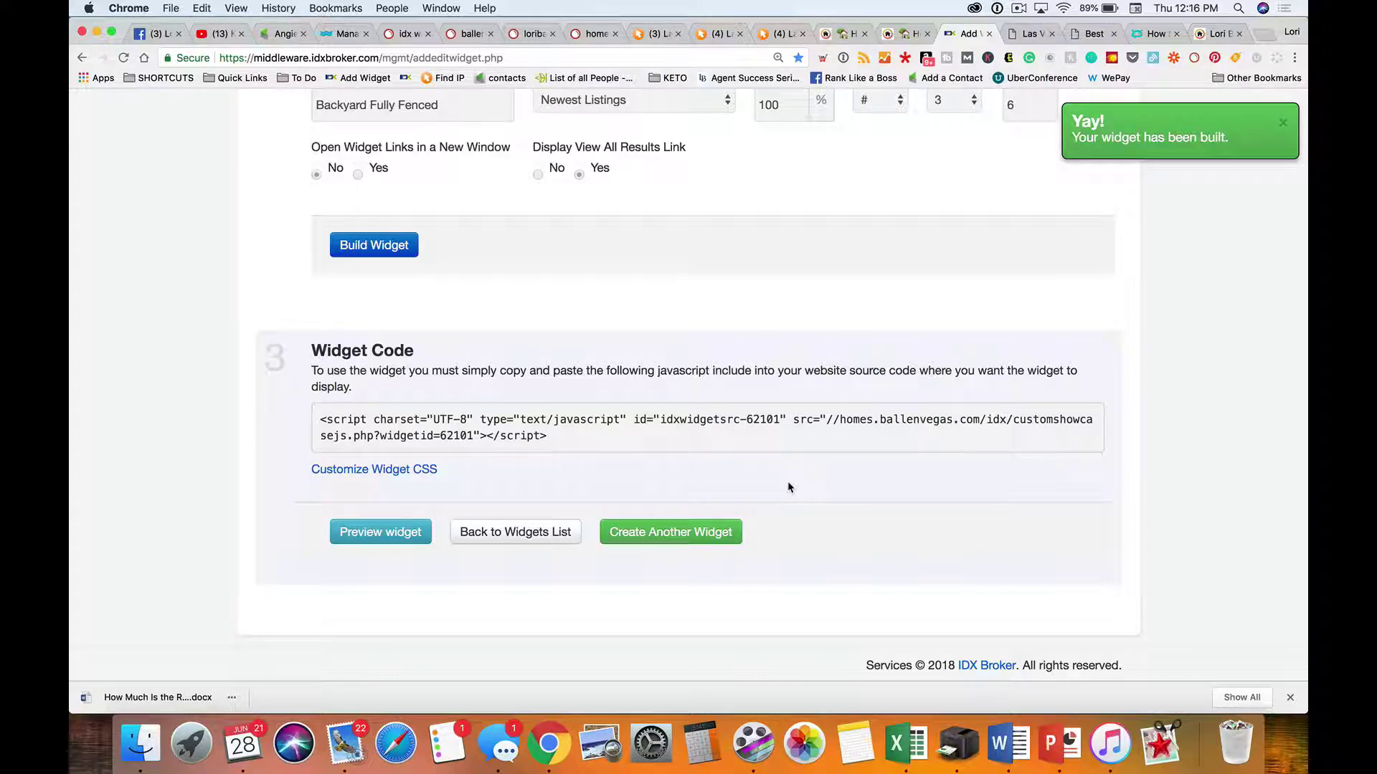
{"action": "left_click", "coordinate": [693, 540]}
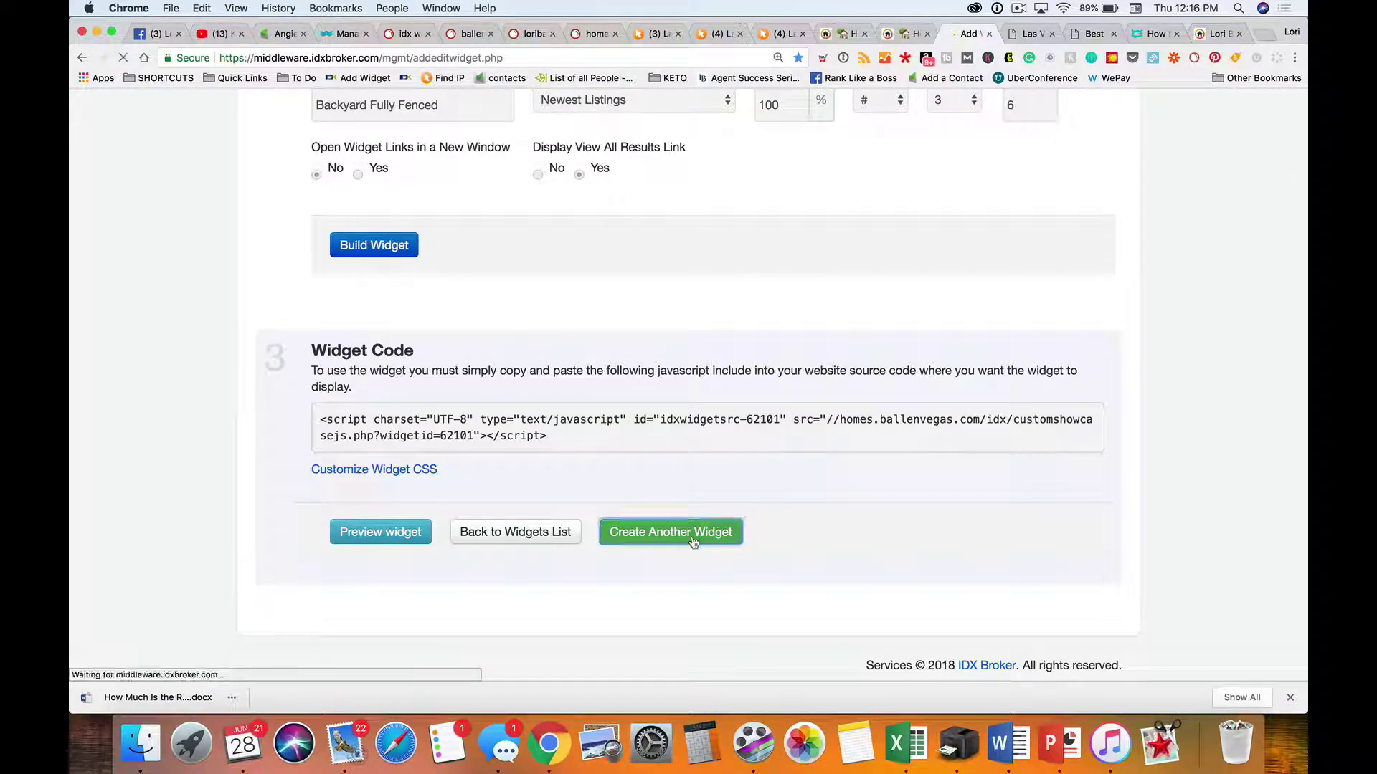
{"action": "scroll", "coordinate": [466, 444], "scroll_direction": "down", "scroll_amount": 1}
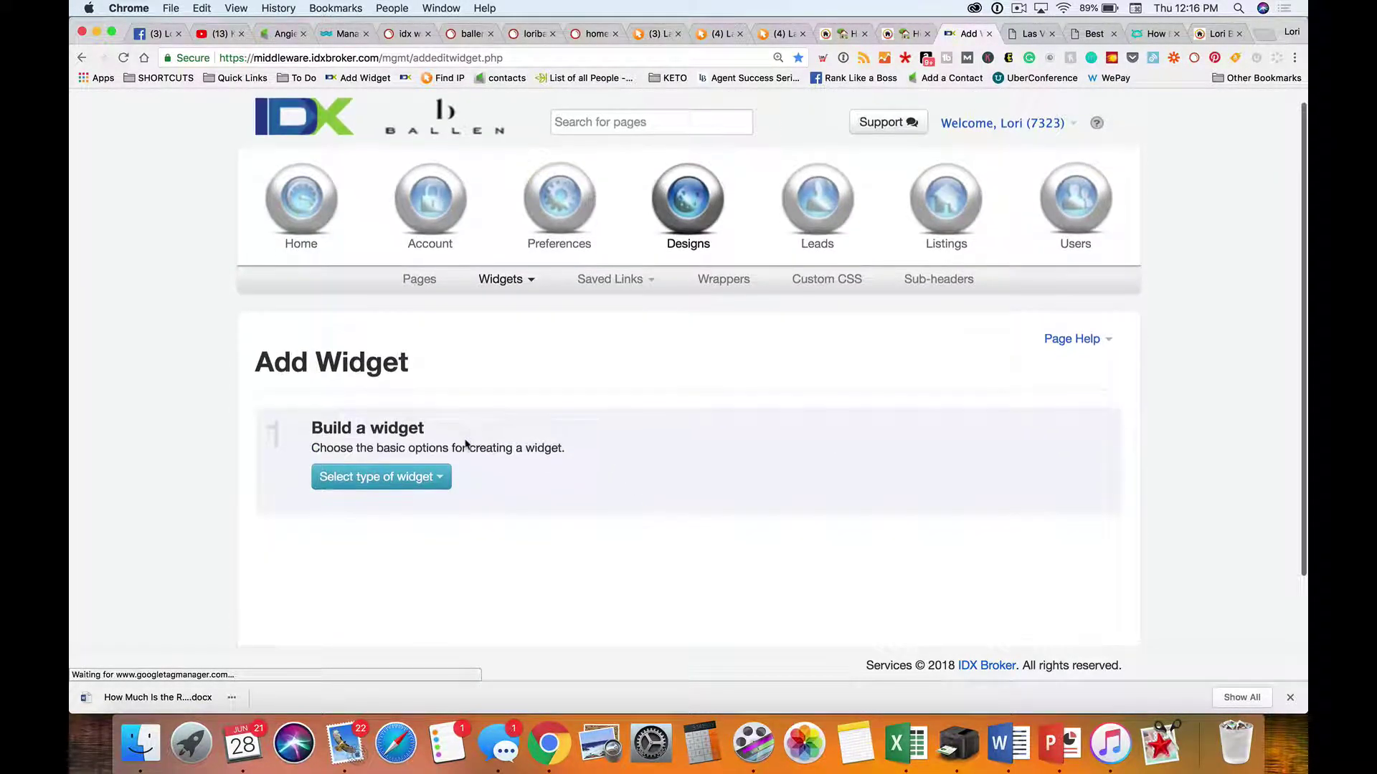
{"action": "left_click", "coordinate": [83, 60]}
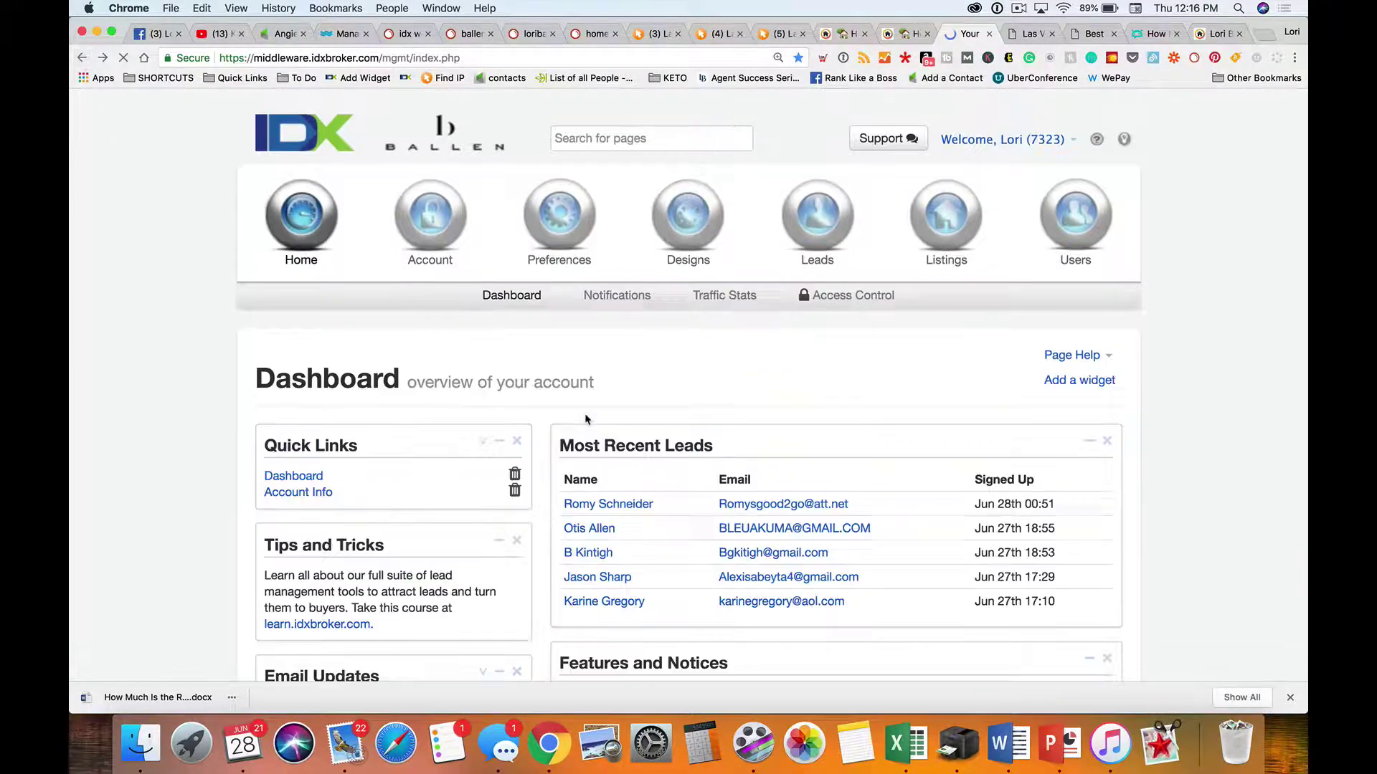
{"action": "scroll", "coordinate": [676, 420], "scroll_direction": "down", "scroll_amount": 1}
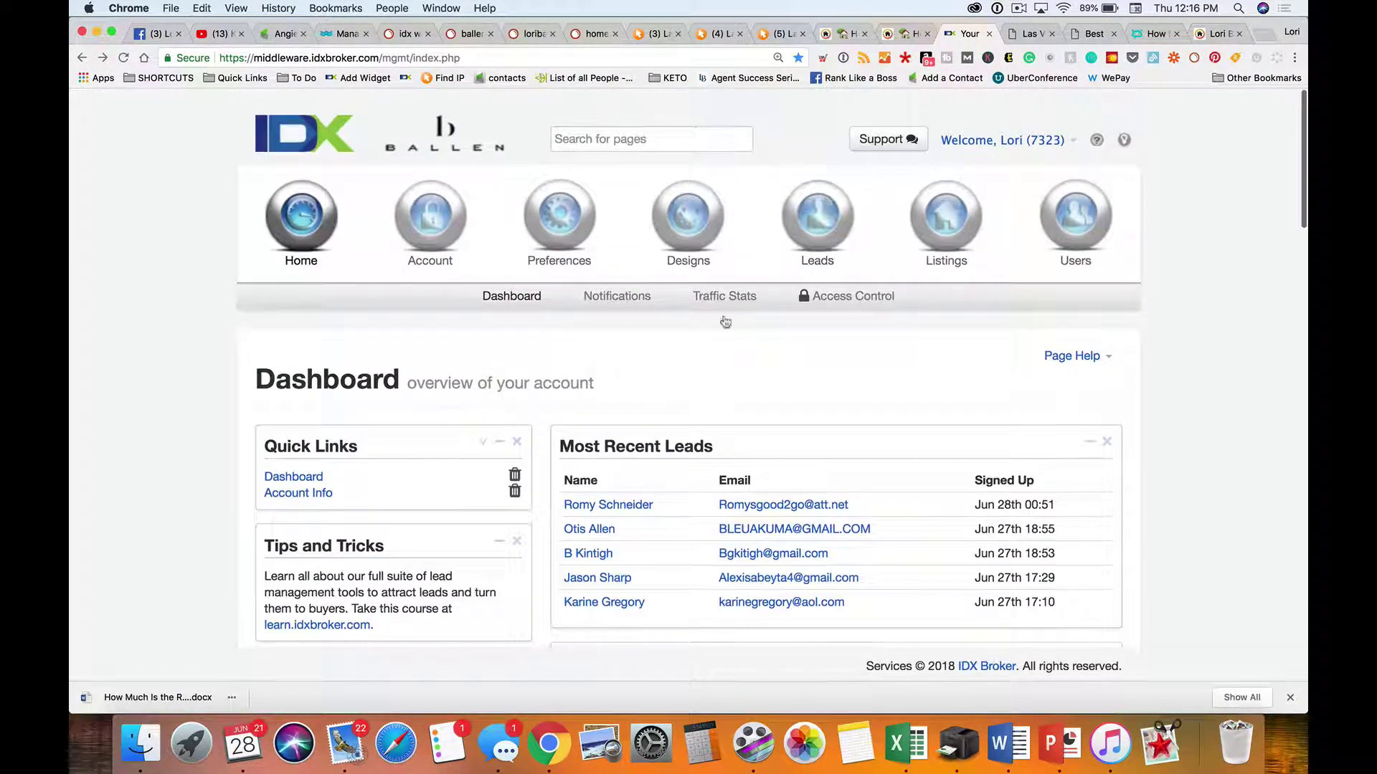
Open the list of all existing widgets and clear its "3 bed" search filter
{"action": "left_click", "coordinate": [661, 220]}
{"action": "left_click", "coordinate": [500, 295]}
{"action": "left_click", "coordinate": [505, 327]}
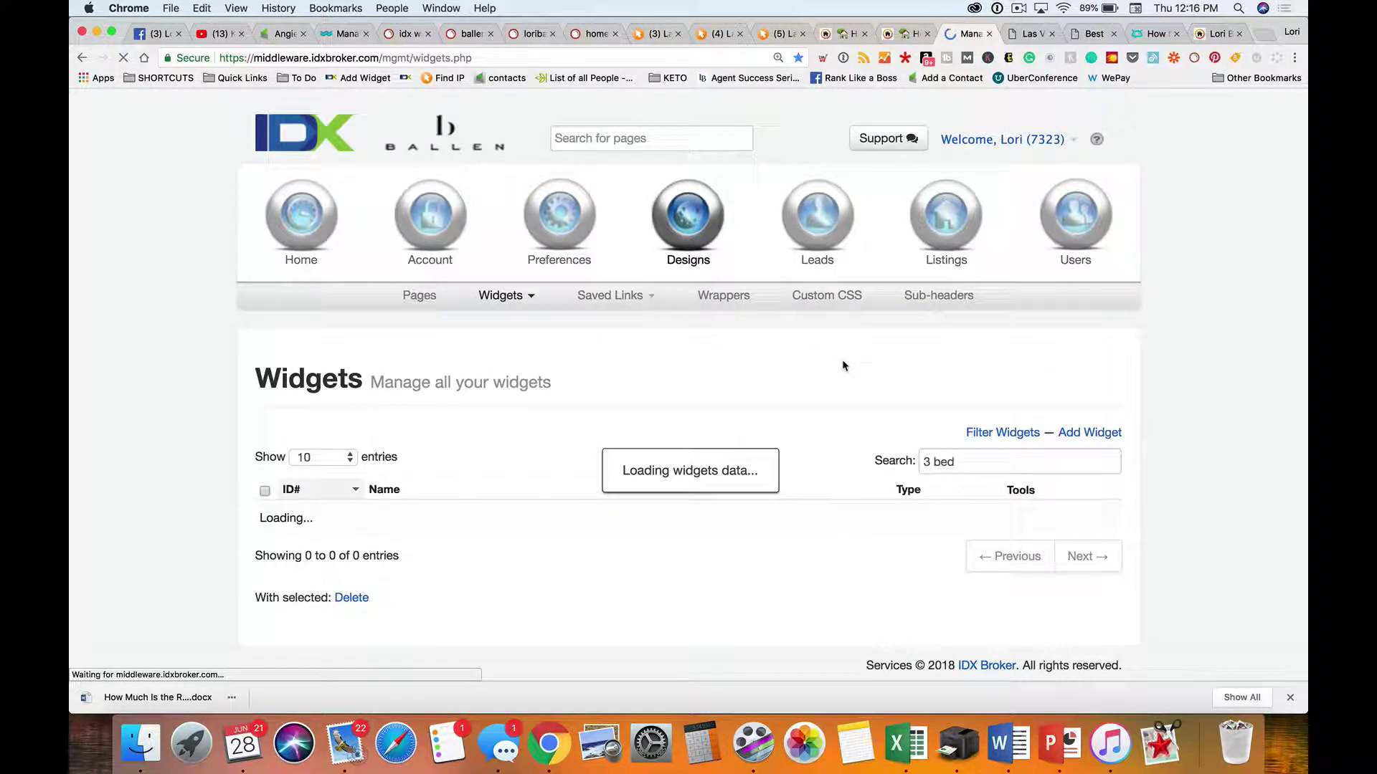
{"action": "scroll", "coordinate": [842, 362], "scroll_direction": "down", "scroll_amount": 5}
{"action": "scroll", "coordinate": [846, 330], "scroll_direction": "up", "scroll_amount": 2}
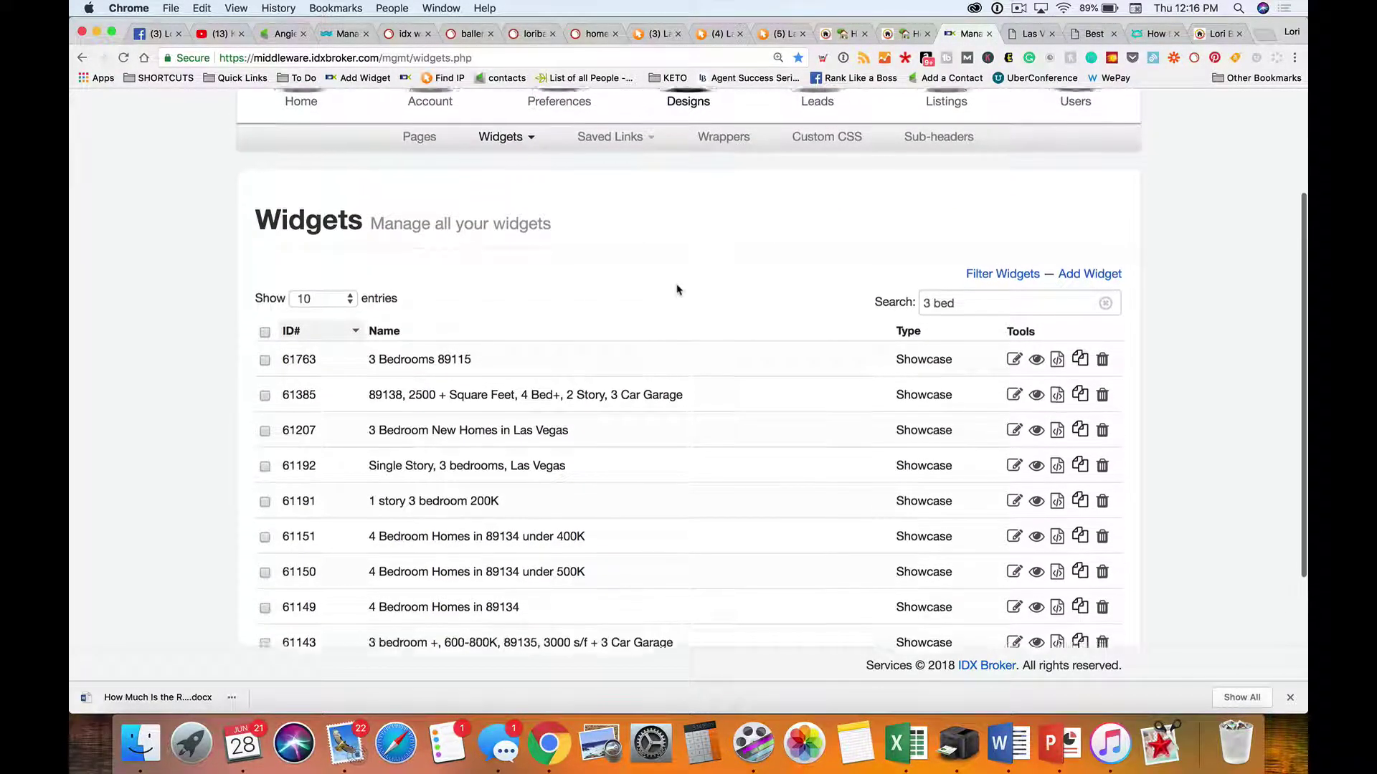
{"action": "scroll", "coordinate": [676, 286], "scroll_direction": "down", "scroll_amount": 1}
{"action": "left_click_drag", "start_coordinate": [965, 281], "coordinate": [873, 281]}
{"action": "key", "text": "BackSpace"}
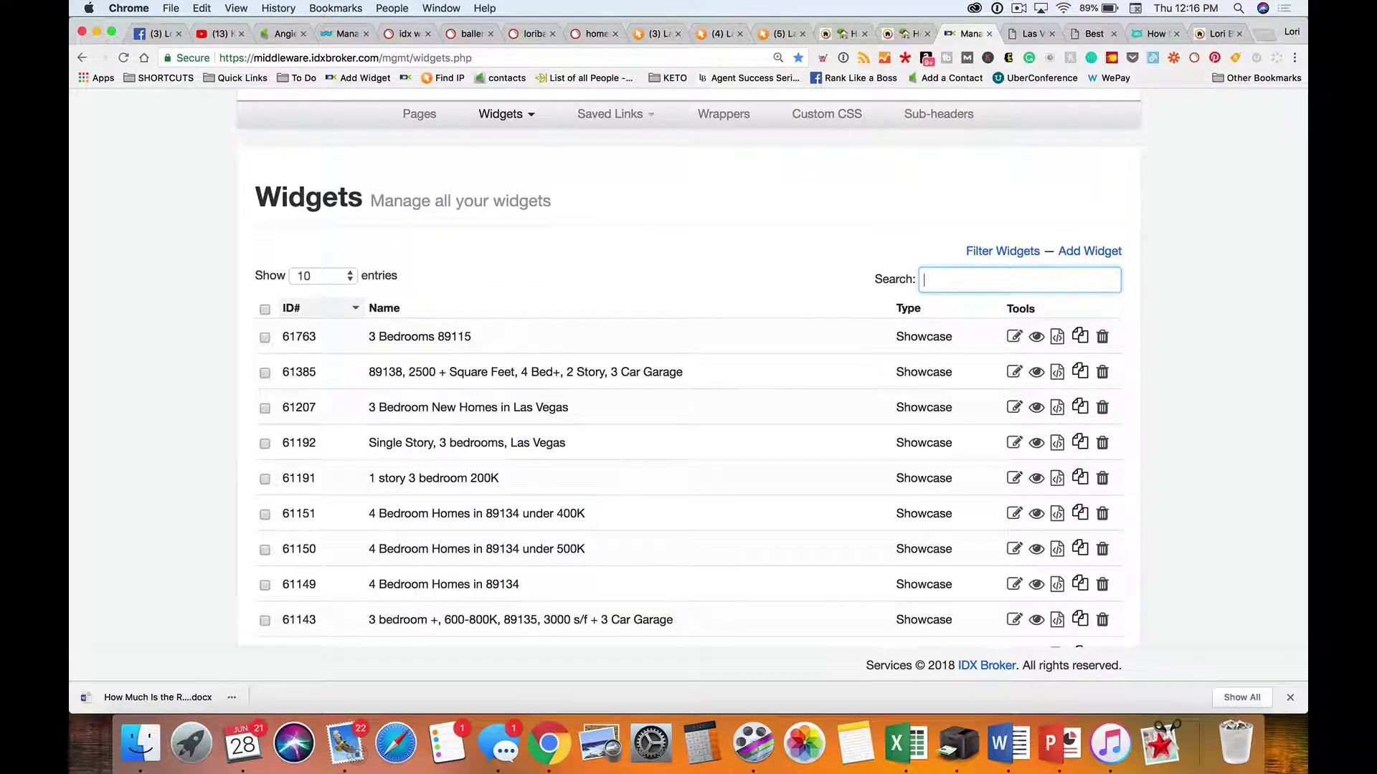
Display the embed code of the Backyard Fully Fenced widget and copy the whole script
{"action": "scroll", "coordinate": [615, 387], "scroll_direction": "down", "scroll_amount": 1}
{"action": "left_click", "coordinate": [1057, 306]}
{"action": "left_click_drag", "start_coordinate": [515, 302], "coordinate": [453, 273]}
{"action": "key", "text": "super+c"}
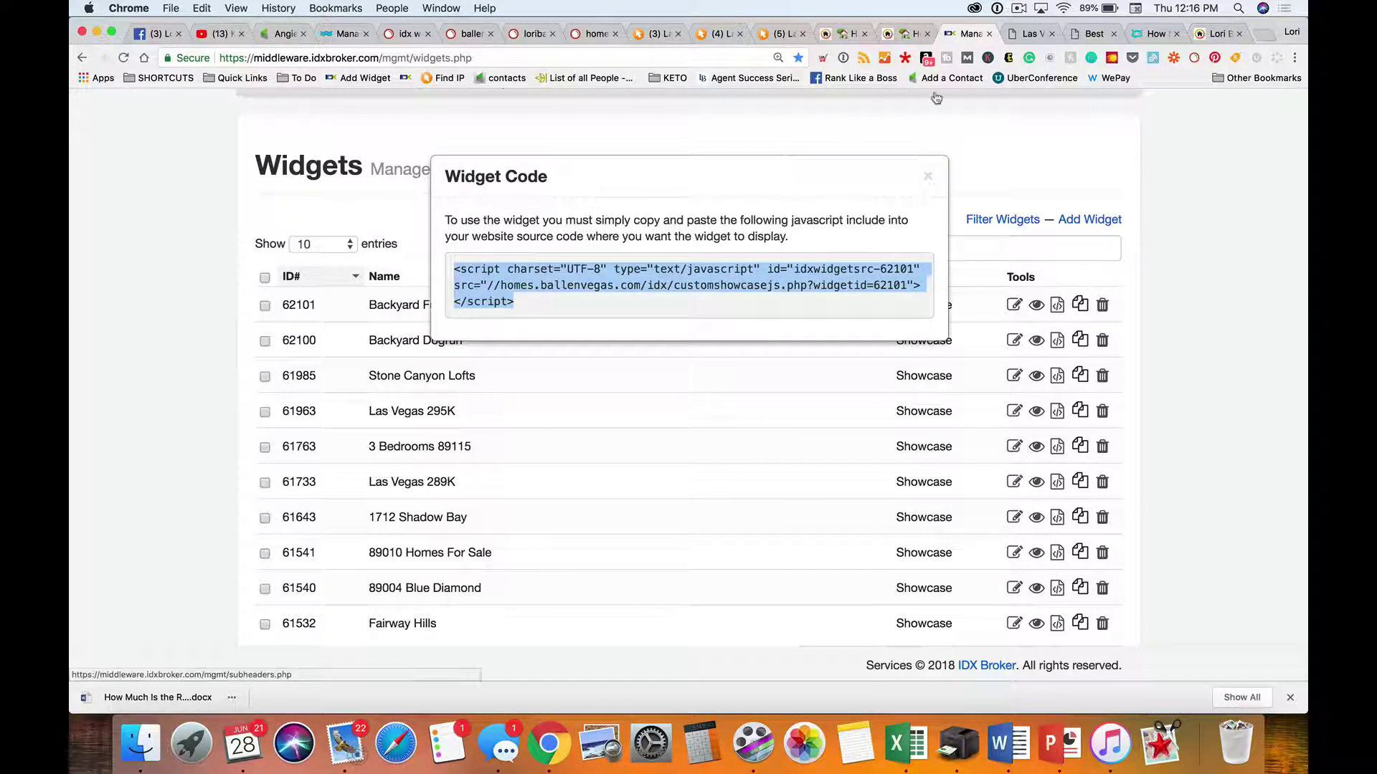
On ballenvegas.com, start a new showcase titled "Homes in Las Vegas with A Fully Fenced Backyard"
{"action": "left_click", "coordinate": [909, 34]}
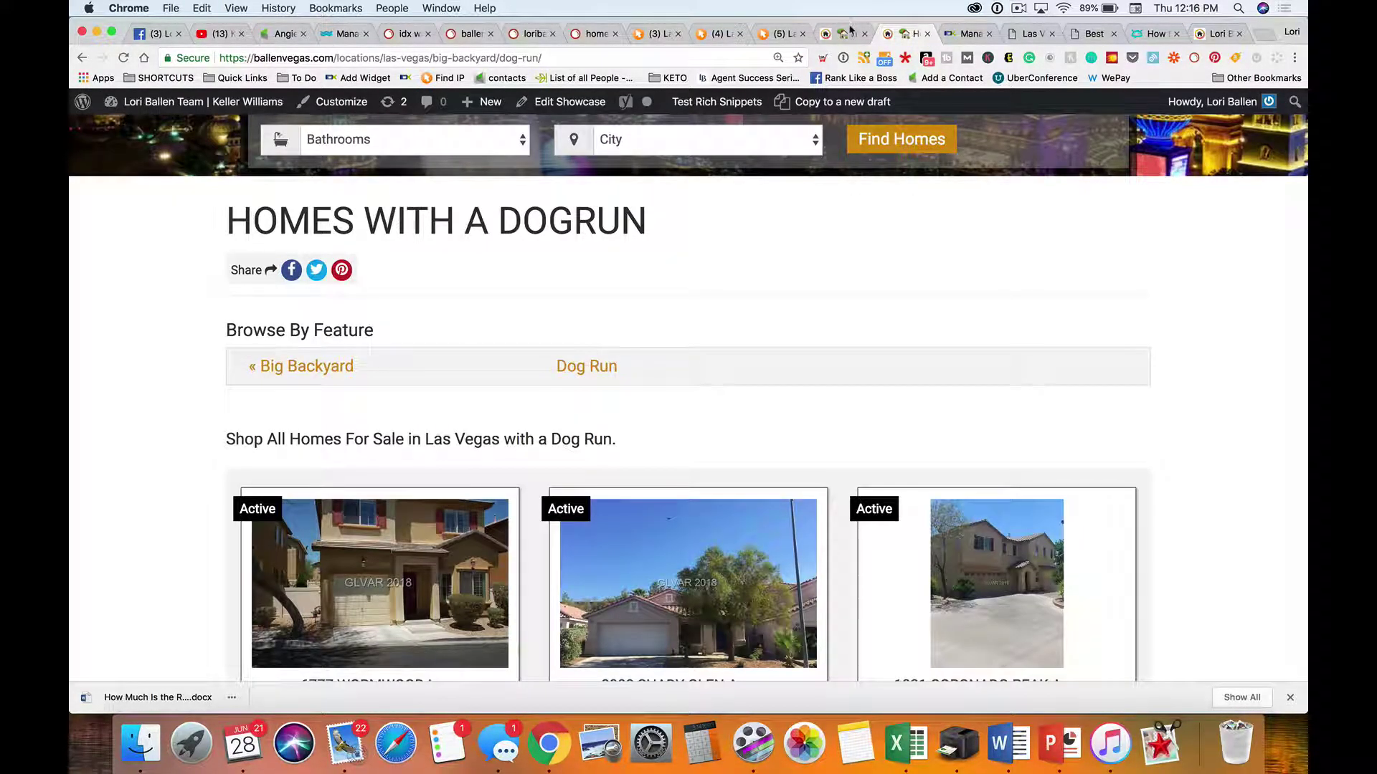
{"action": "left_click", "coordinate": [852, 33]}
{"action": "left_click", "coordinate": [909, 33]}
{"action": "mouse_move", "coordinate": [491, 102]}
{"action": "left_click", "coordinate": [484, 261]}
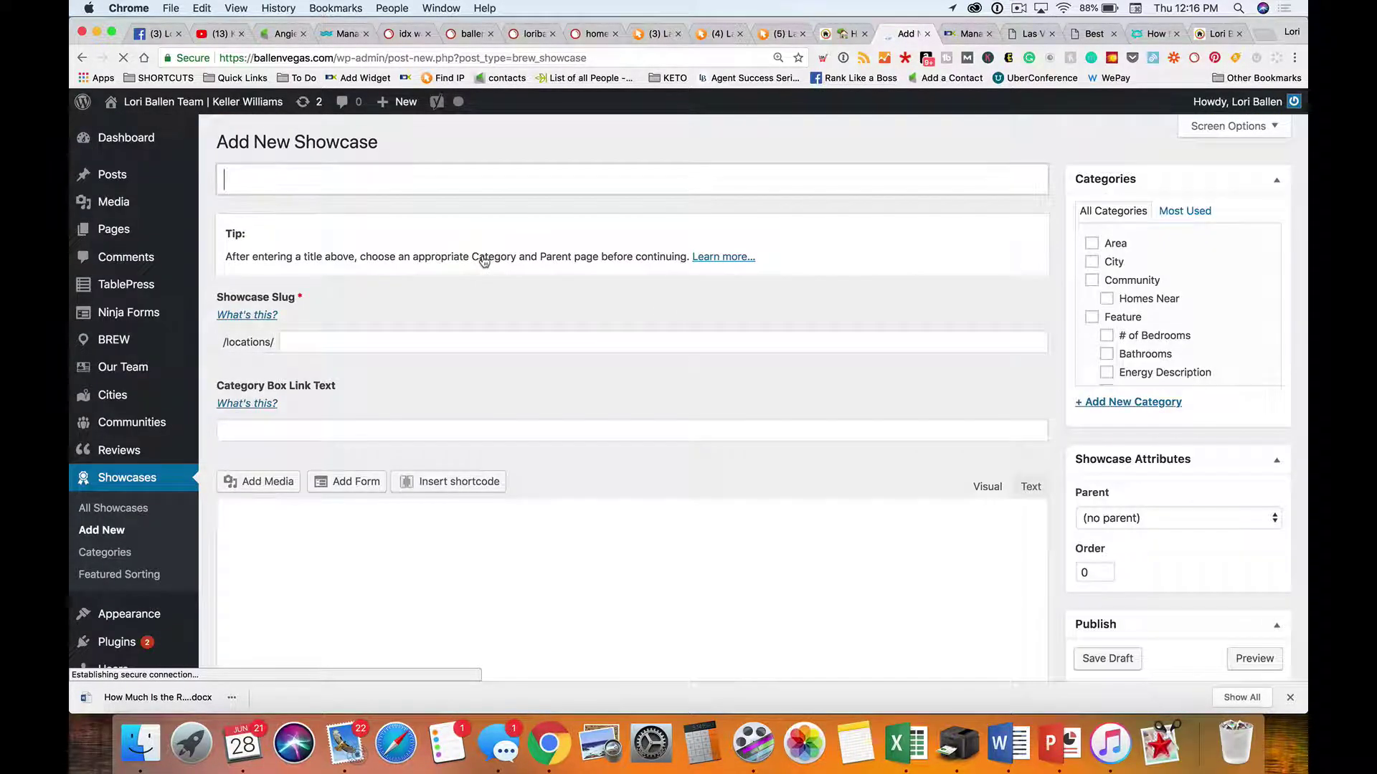
{"action": "type", "text": "Fully Fenced Backyard"}
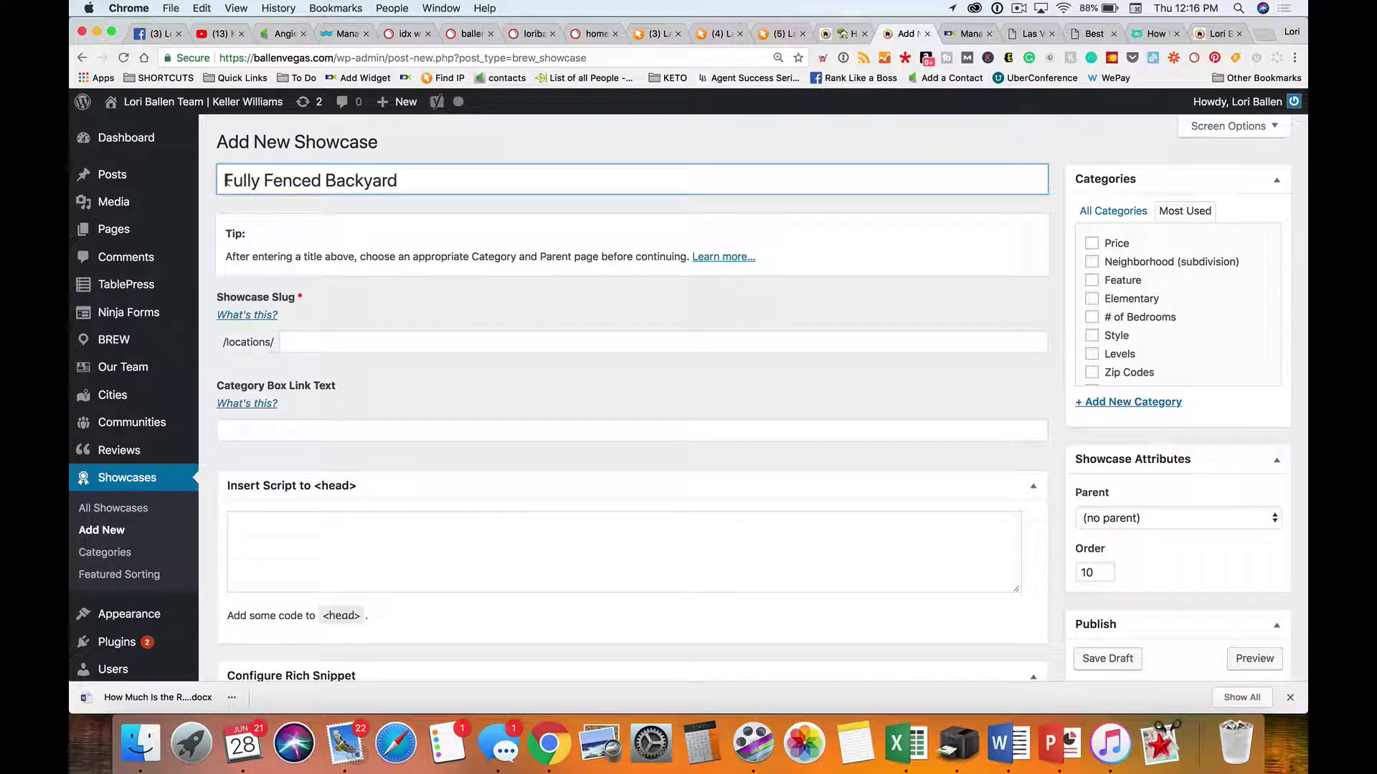
{"action": "type", "text": "Homes in Las Ve"}
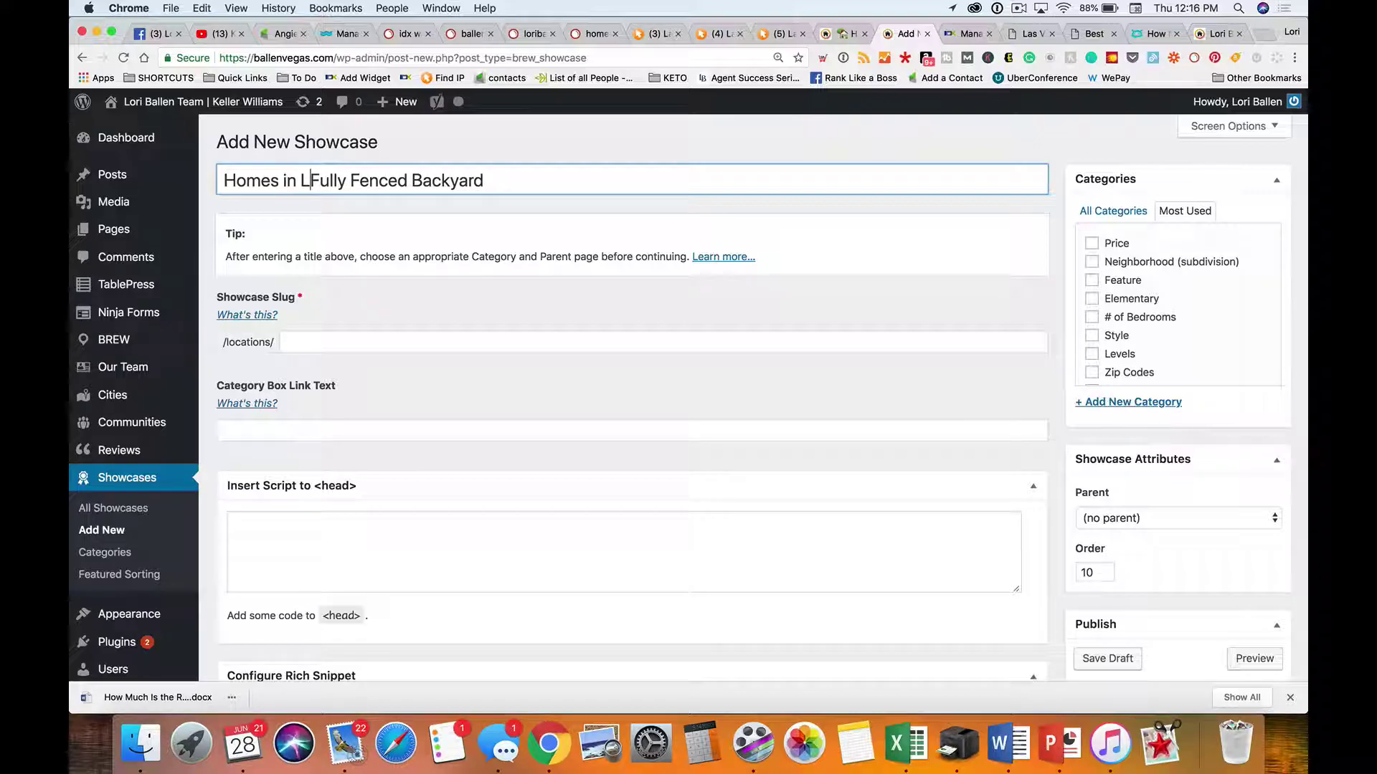
{"action": "type", "text": "gas with A"}
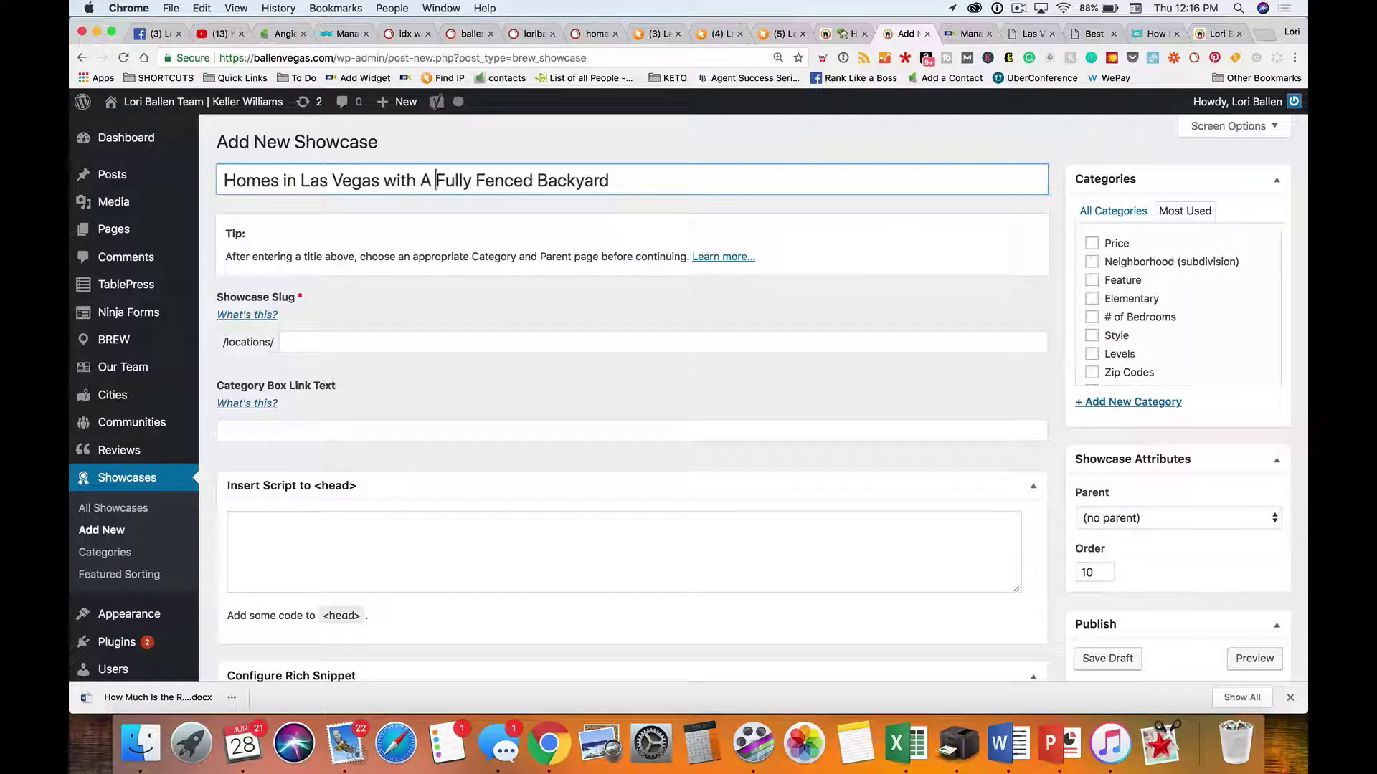
Assign the new showcase to the Feature category
{"action": "scroll", "coordinate": [1081, 279], "scroll_direction": "down", "scroll_amount": 1}
{"action": "scroll", "coordinate": [1080, 279], "scroll_direction": "up", "scroll_amount": 1}
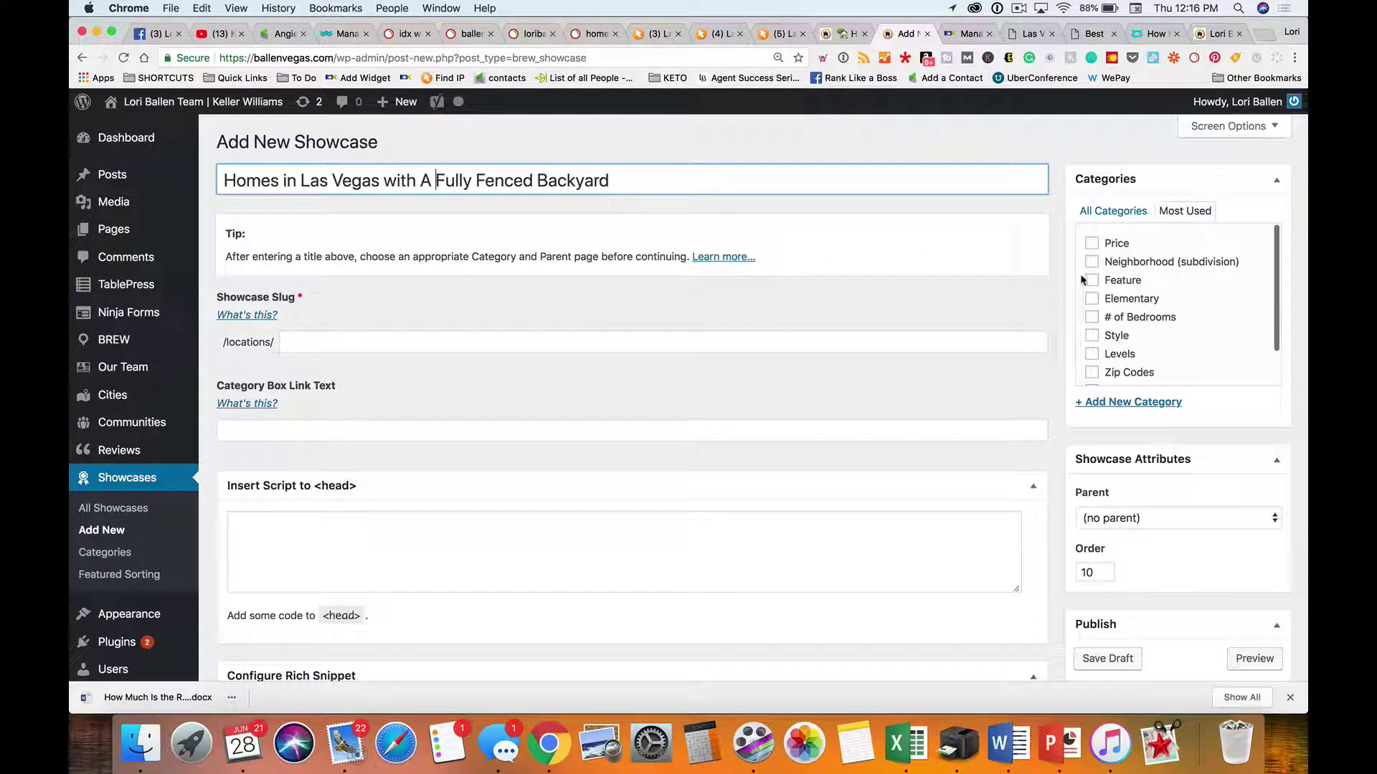
{"action": "scroll", "coordinate": [1136, 296], "scroll_direction": "down", "scroll_amount": 1}
{"action": "scroll", "coordinate": [1136, 296], "scroll_direction": "up", "scroll_amount": 1}
{"action": "left_click", "coordinate": [1092, 274]}
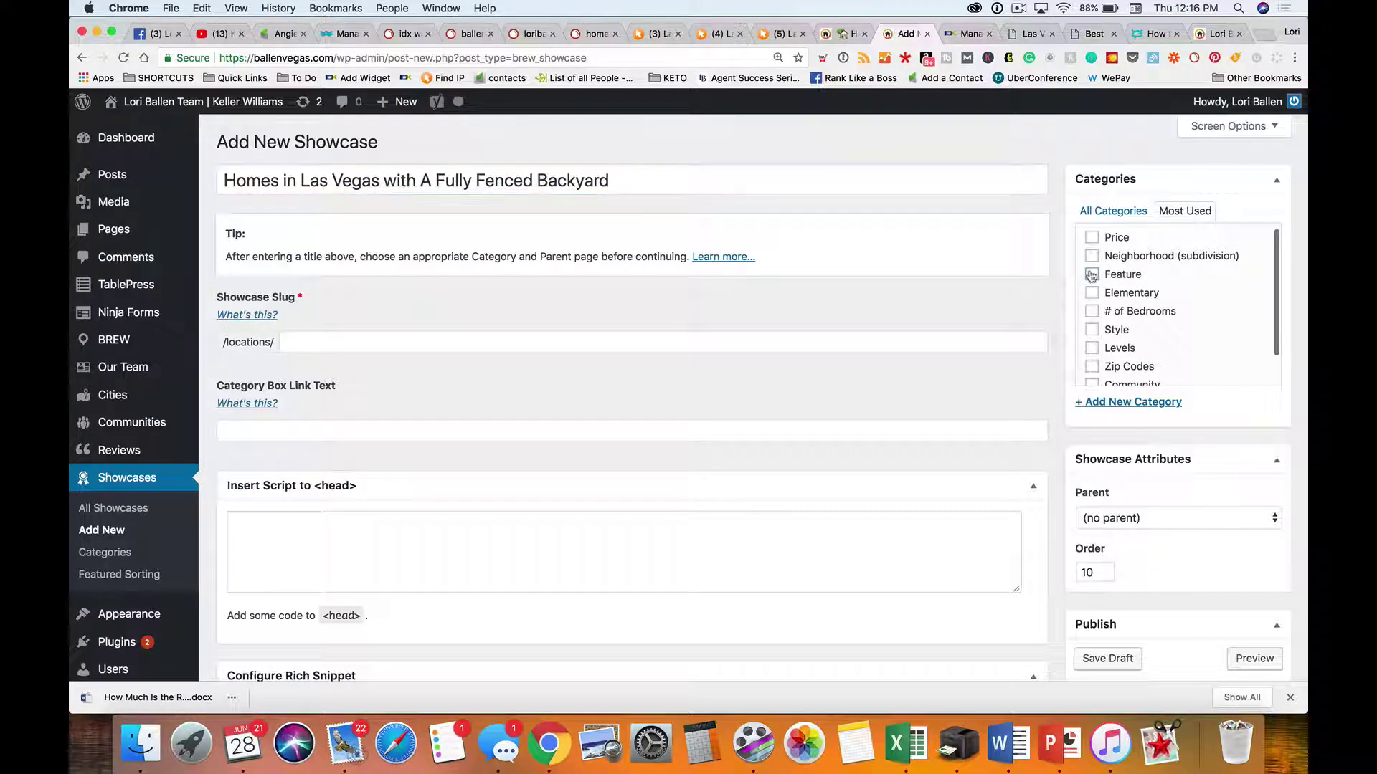
Set the showcase's parent to "Homes in Las Vegas with a Fully Fenced Backyard"
{"action": "left_click", "coordinate": [1135, 517]}
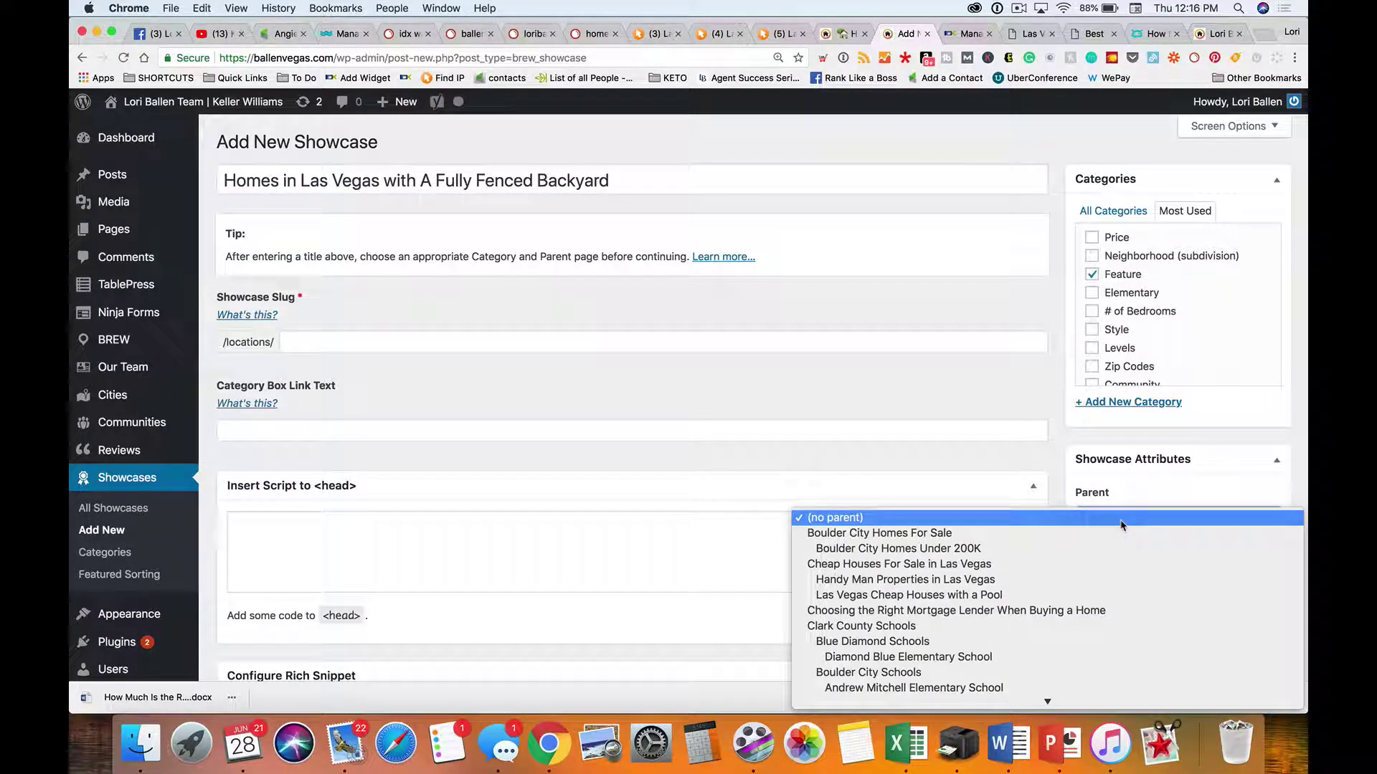
{"action": "type", "text": "homes in l"}
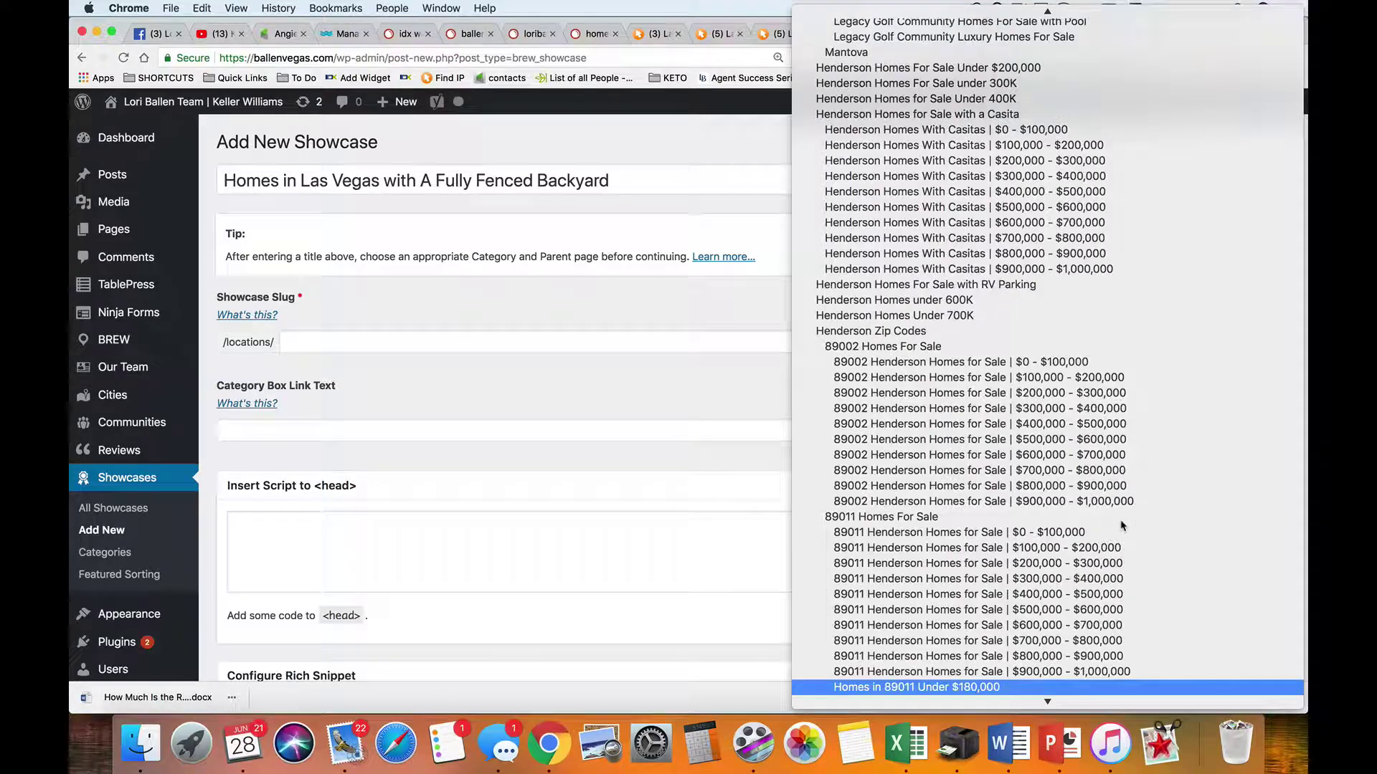
{"action": "key", "text": "Return"}
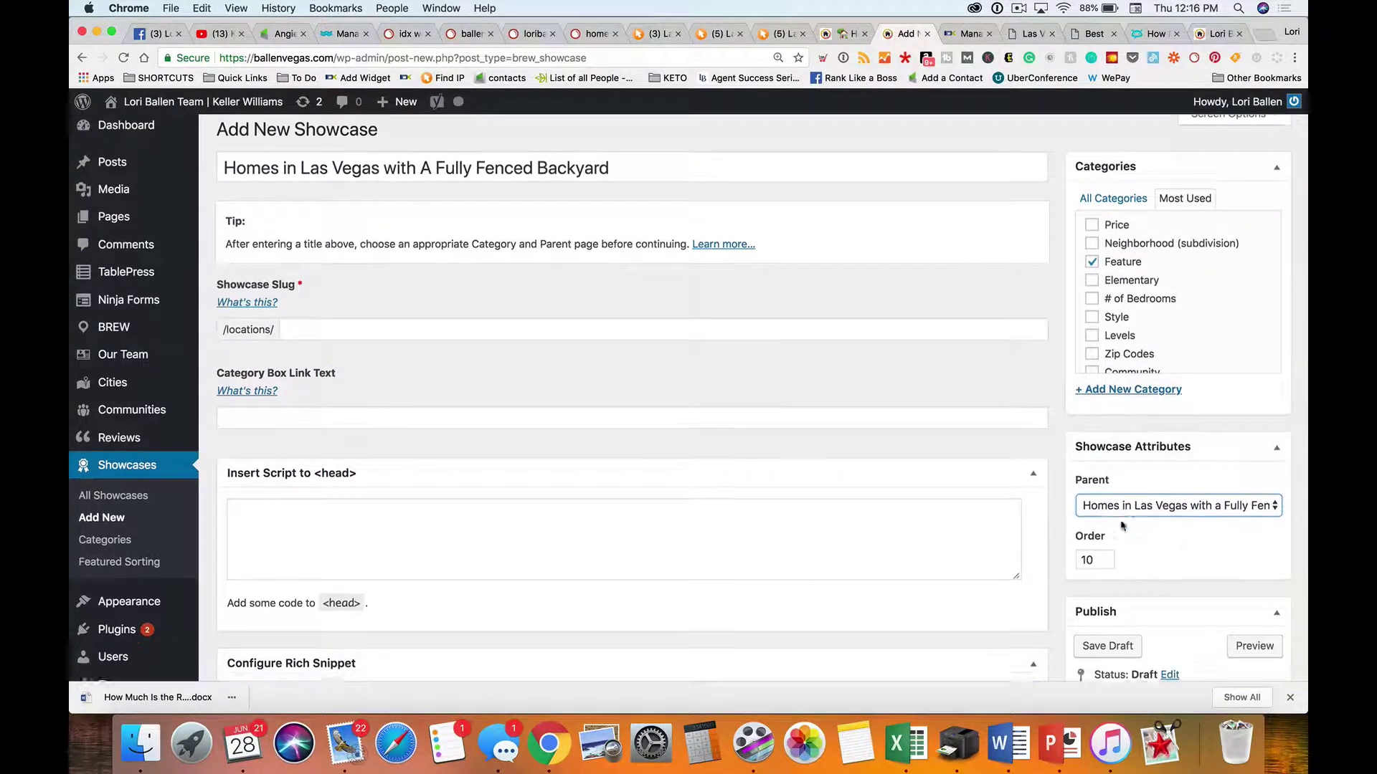
{"action": "scroll", "coordinate": [1121, 522], "scroll_direction": "down", "scroll_amount": 2}
{"action": "left_click", "coordinate": [322, 246]}
{"action": "scroll", "coordinate": [471, 243], "scroll_direction": "down", "scroll_amount": 1}
{"action": "left_click", "coordinate": [369, 281]}
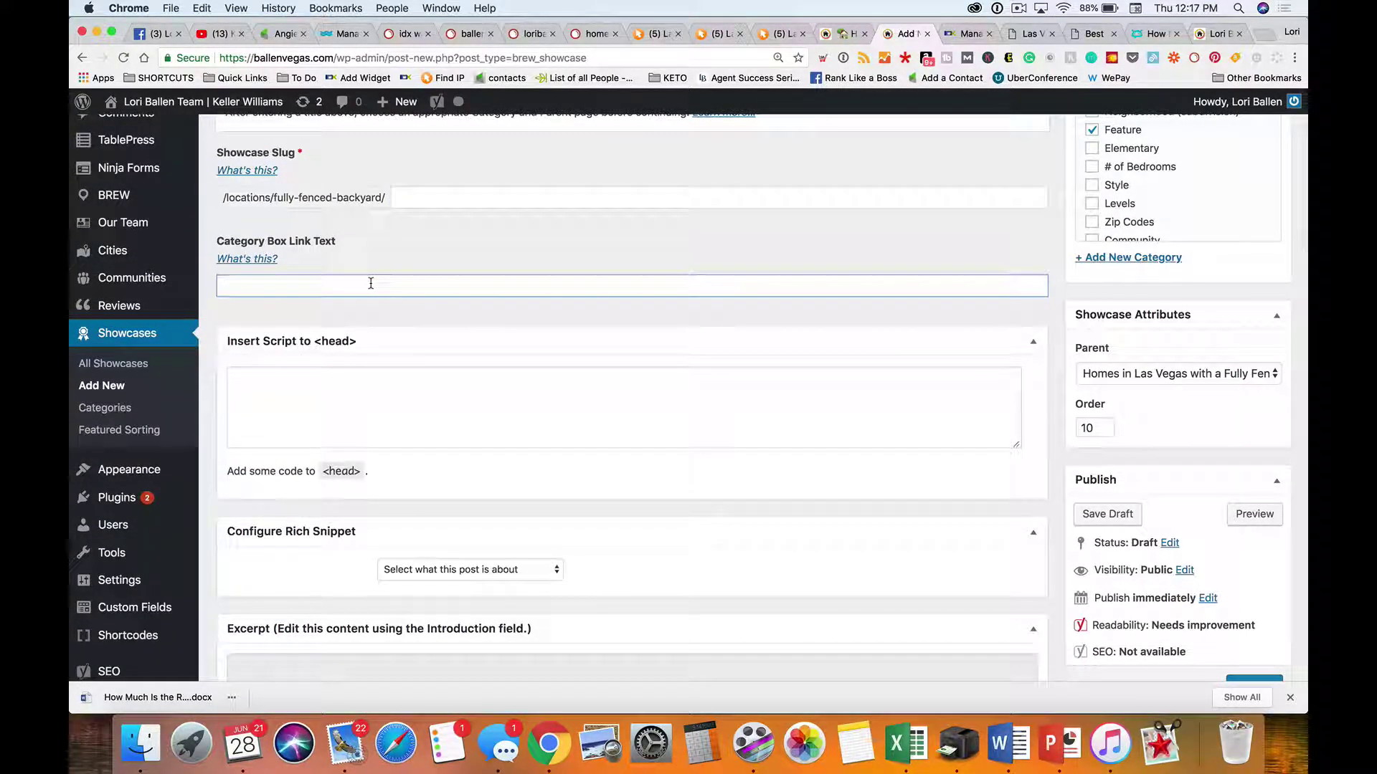
{"action": "scroll", "coordinate": [371, 283], "scroll_direction": "up", "scroll_amount": 2}
{"action": "left_click", "coordinate": [423, 299]}
{"action": "scroll", "coordinate": [755, 386], "scroll_direction": "down", "scroll_amount": 5}
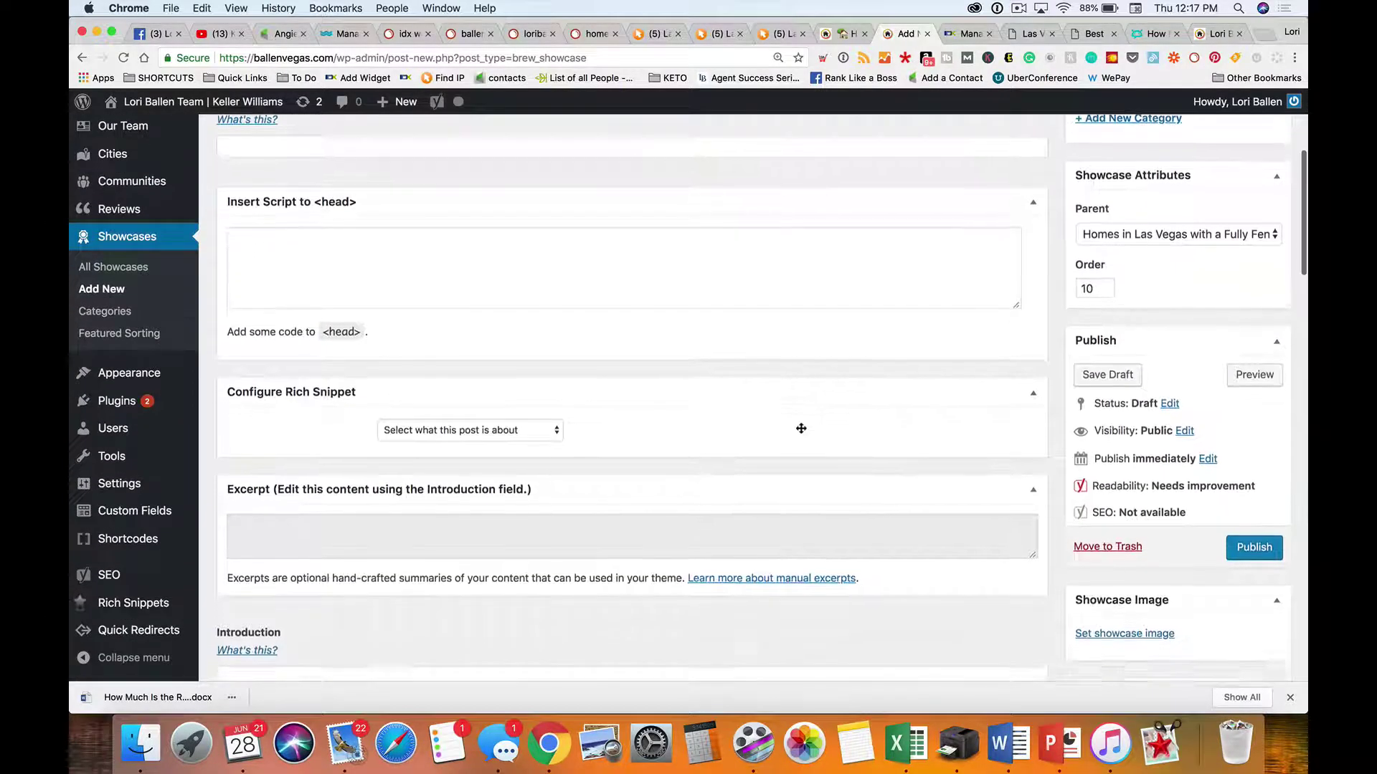
{"action": "scroll", "coordinate": [801, 428], "scroll_direction": "up", "scroll_amount": 6}
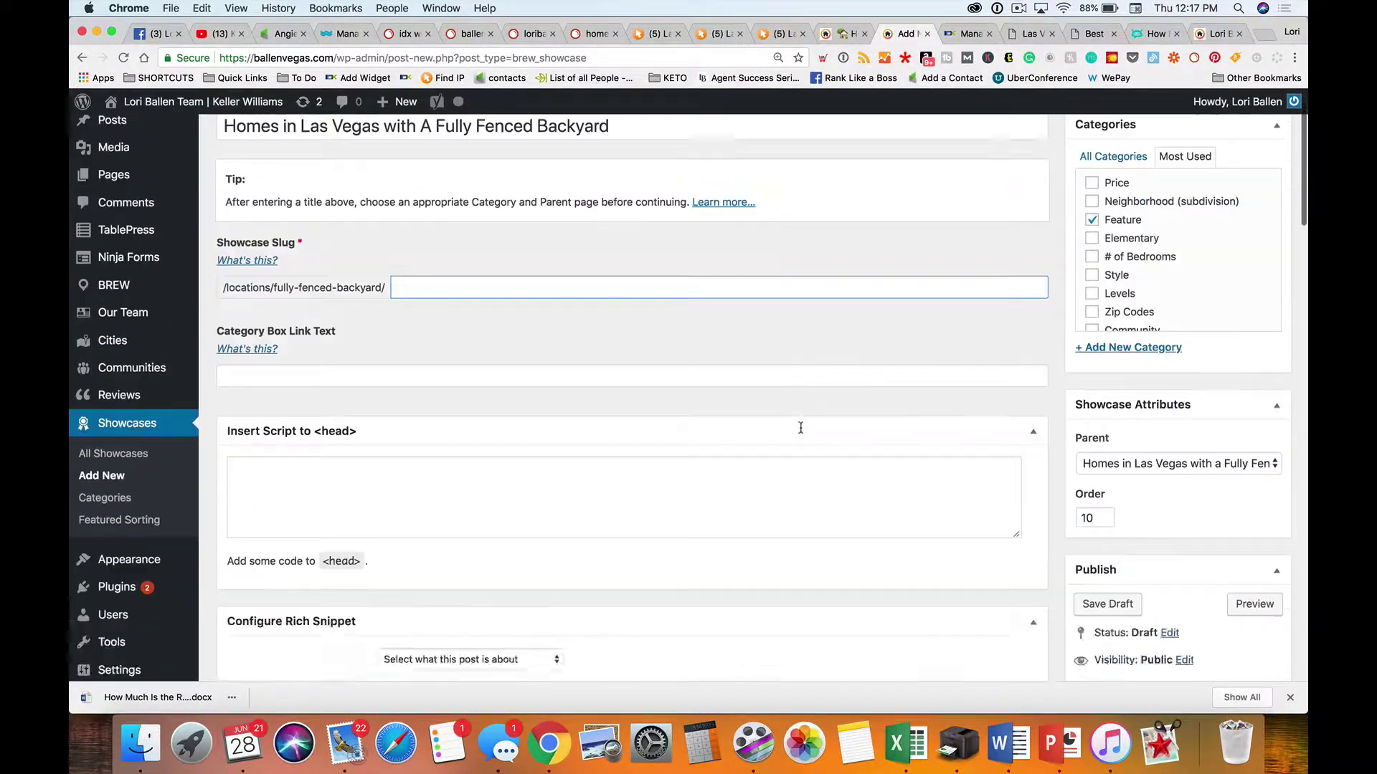
Paste the copied script of the Backyard Fully Fenced widget into the showcase
{"action": "scroll", "coordinate": [801, 428], "scroll_direction": "down", "scroll_amount": 13}
{"action": "scroll", "coordinate": [801, 428], "scroll_direction": "down", "scroll_amount": 1}
{"action": "left_click", "coordinate": [1004, 380]}
{"action": "left_click", "coordinate": [938, 276]}
{"action": "scroll", "coordinate": [513, 451], "scroll_direction": "down", "scroll_amount": 3}
{"action": "left_click", "coordinate": [509, 438]}
{"action": "type", "text": "<script charset=\"UTF-8\" type=\"text/javascript\" id=\"idxwidgetsrc-62101\" src=\"//homes.ballenvegas.com/idx/customshowcasejs.php?widgetid=62101\"></script>"}
Save the fully fenced backyard showcase as a draft
{"action": "scroll", "coordinate": [509, 438], "scroll_direction": "up", "scroll_amount": 15}
{"action": "left_click", "coordinate": [486, 337]}
{"action": "key", "text": "Tab"}
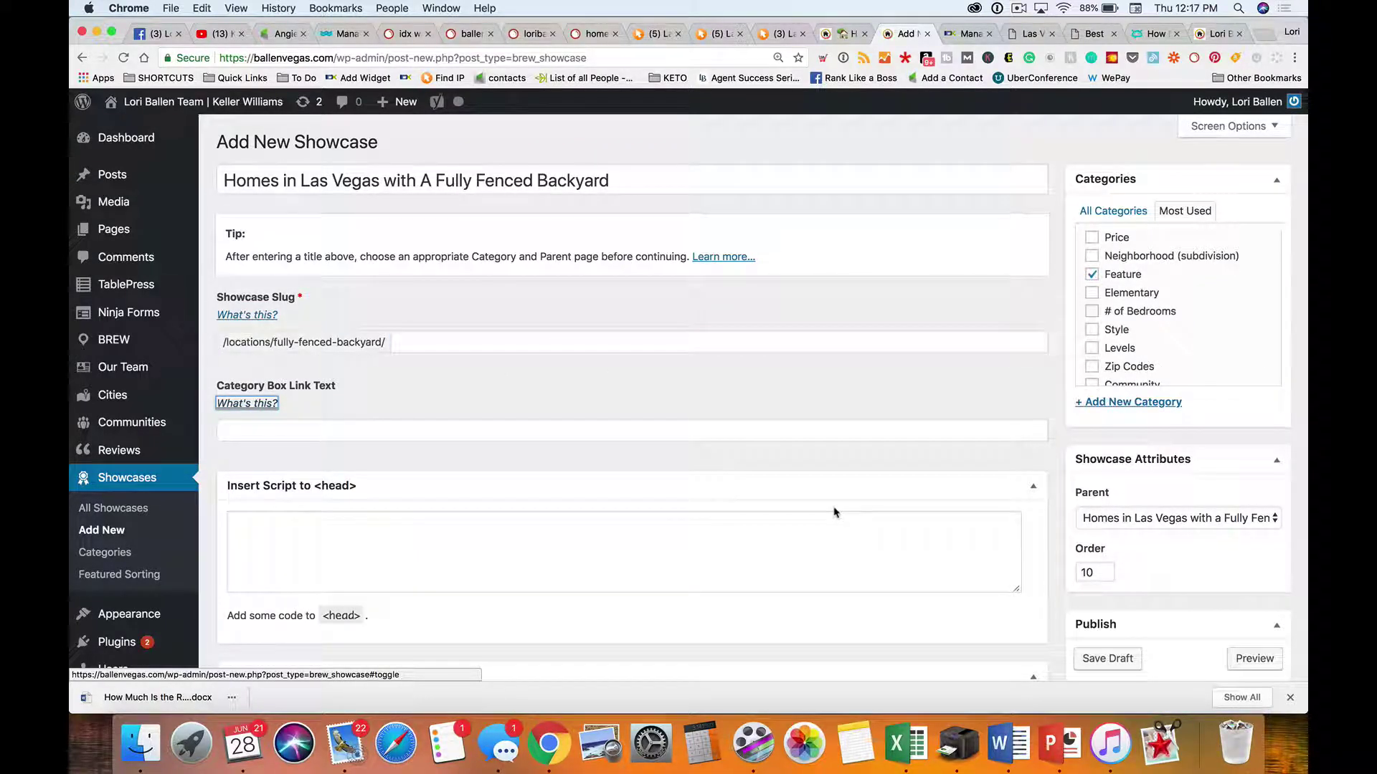
{"action": "scroll", "coordinate": [833, 512], "scroll_direction": "down", "scroll_amount": 2}
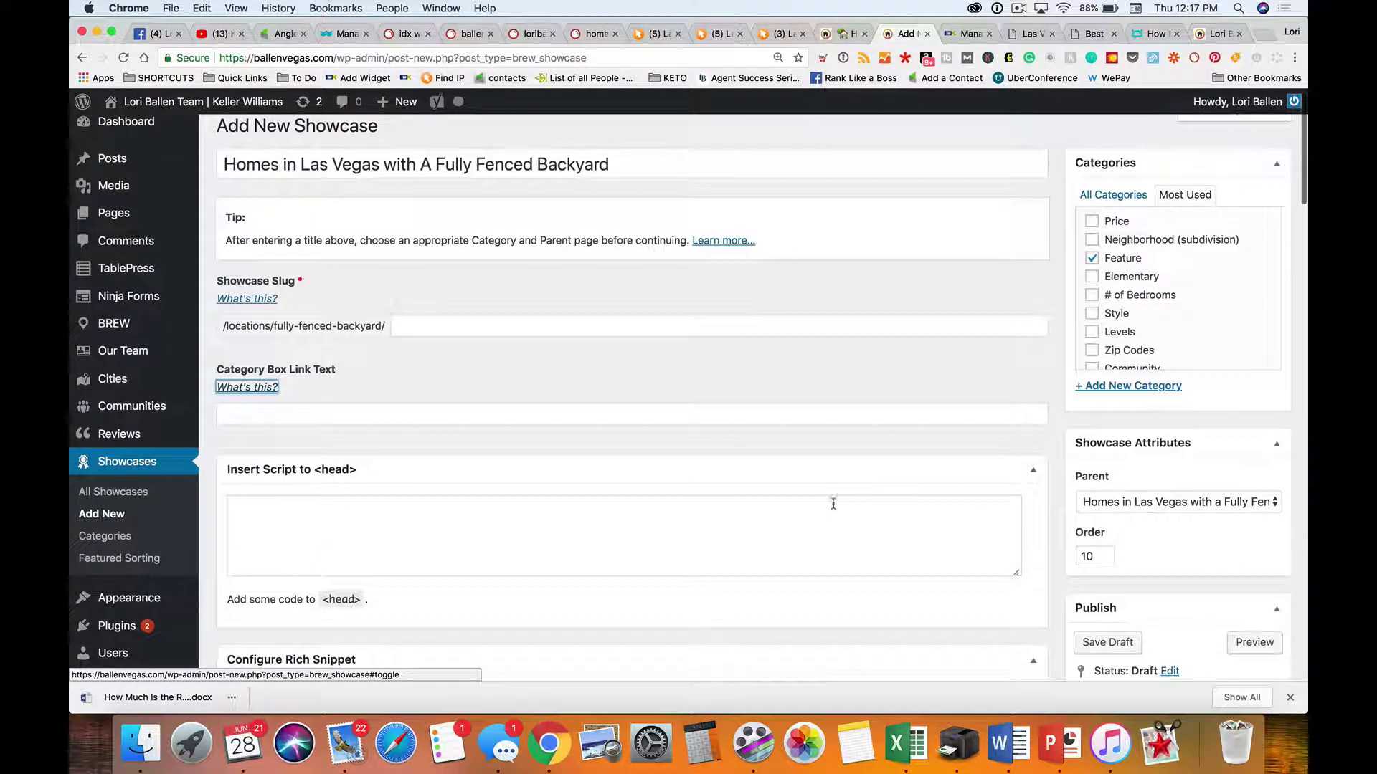
{"action": "scroll", "coordinate": [808, 446], "scroll_direction": "down", "scroll_amount": 2}
{"action": "left_click", "coordinate": [1108, 531]}
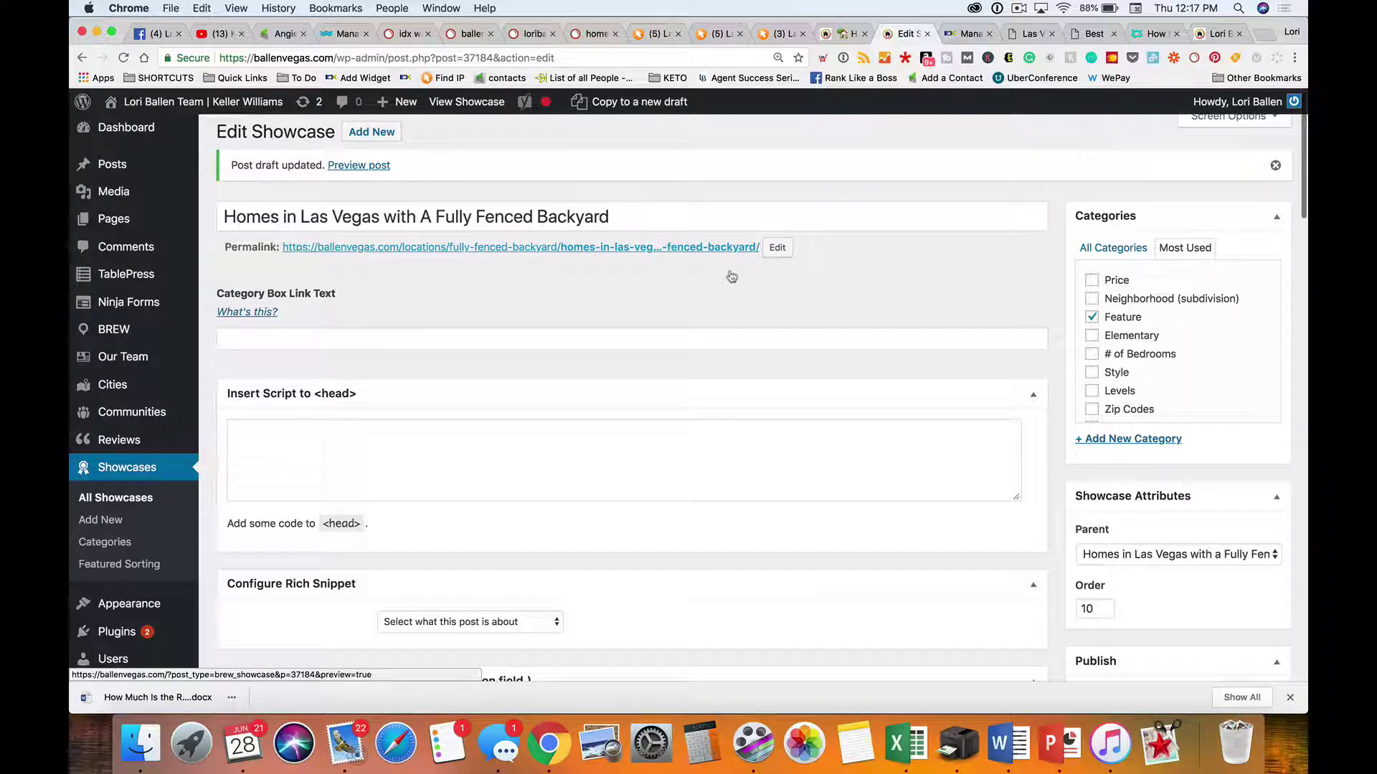
{"action": "left_click", "coordinate": [774, 249]}
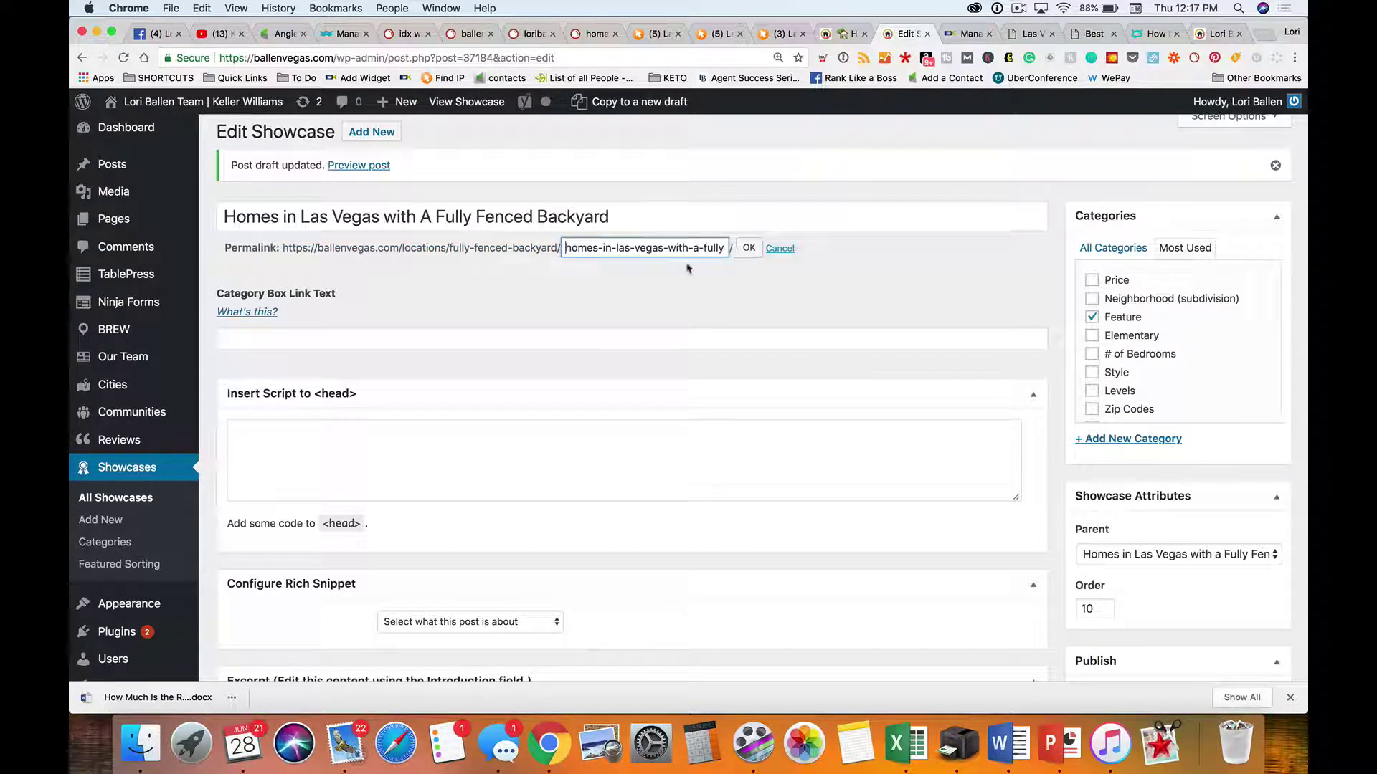
{"action": "left_click_drag", "start_coordinate": [700, 250], "coordinate": [551, 241]}
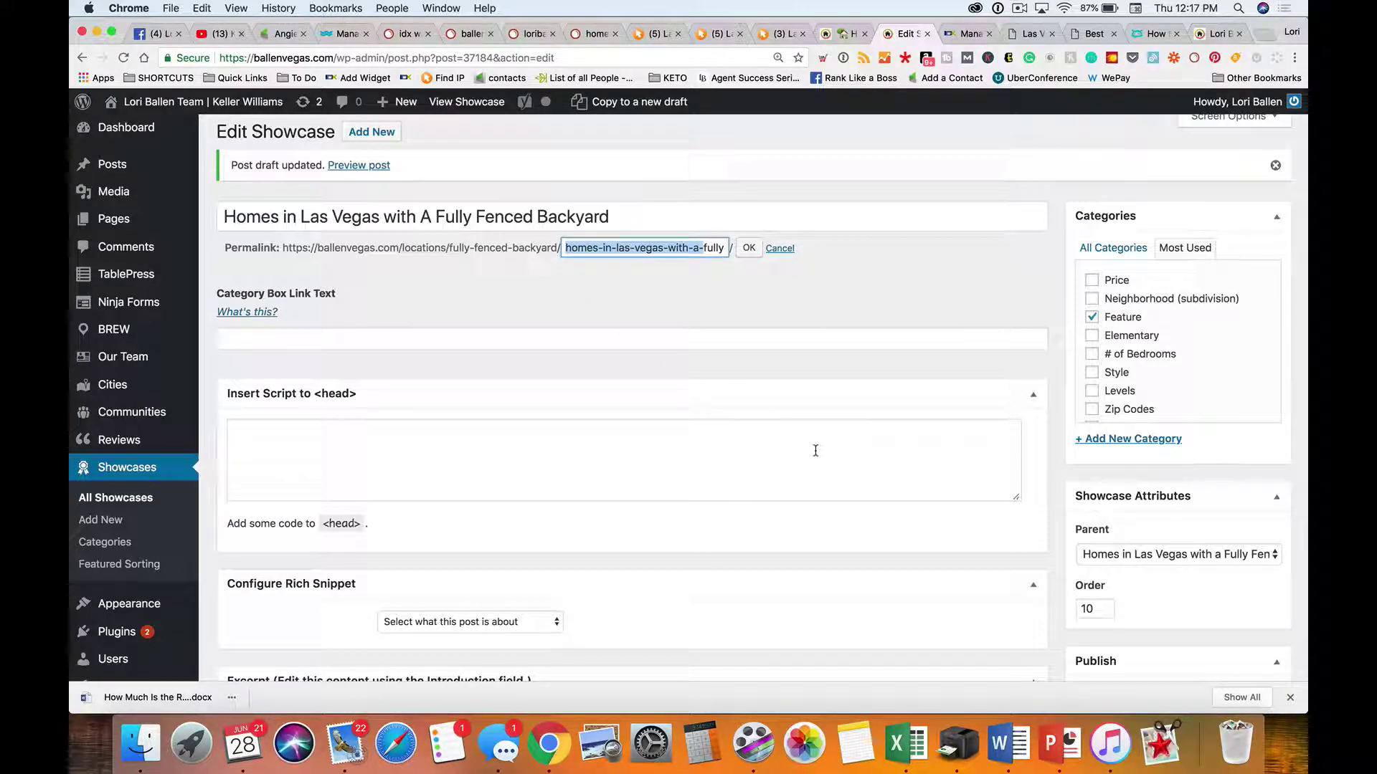
{"action": "scroll", "coordinate": [816, 450], "scroll_direction": "down", "scroll_amount": 1}
{"action": "left_click", "coordinate": [1094, 551]}
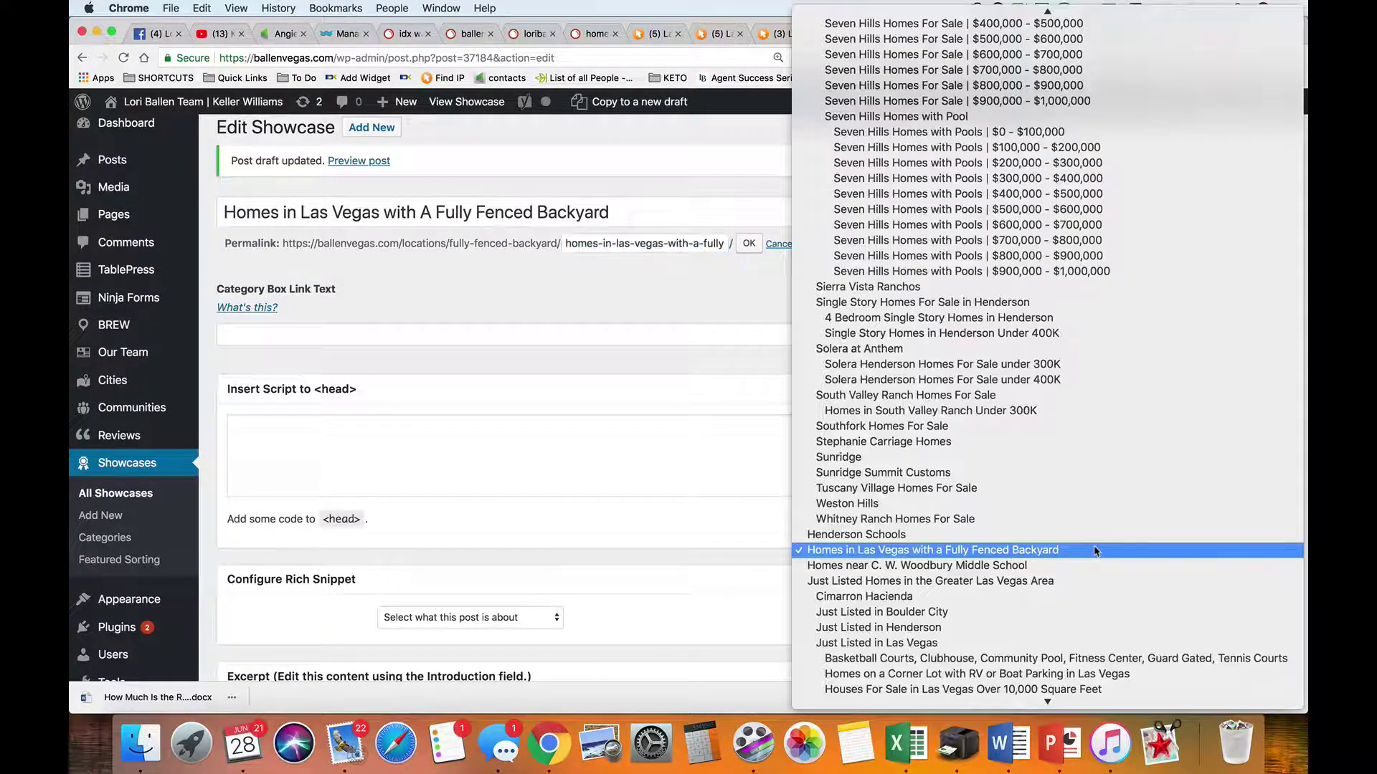
{"action": "left_click", "coordinate": [682, 455]}
{"action": "scroll", "coordinate": [683, 457], "scroll_direction": "down", "scroll_amount": 1}
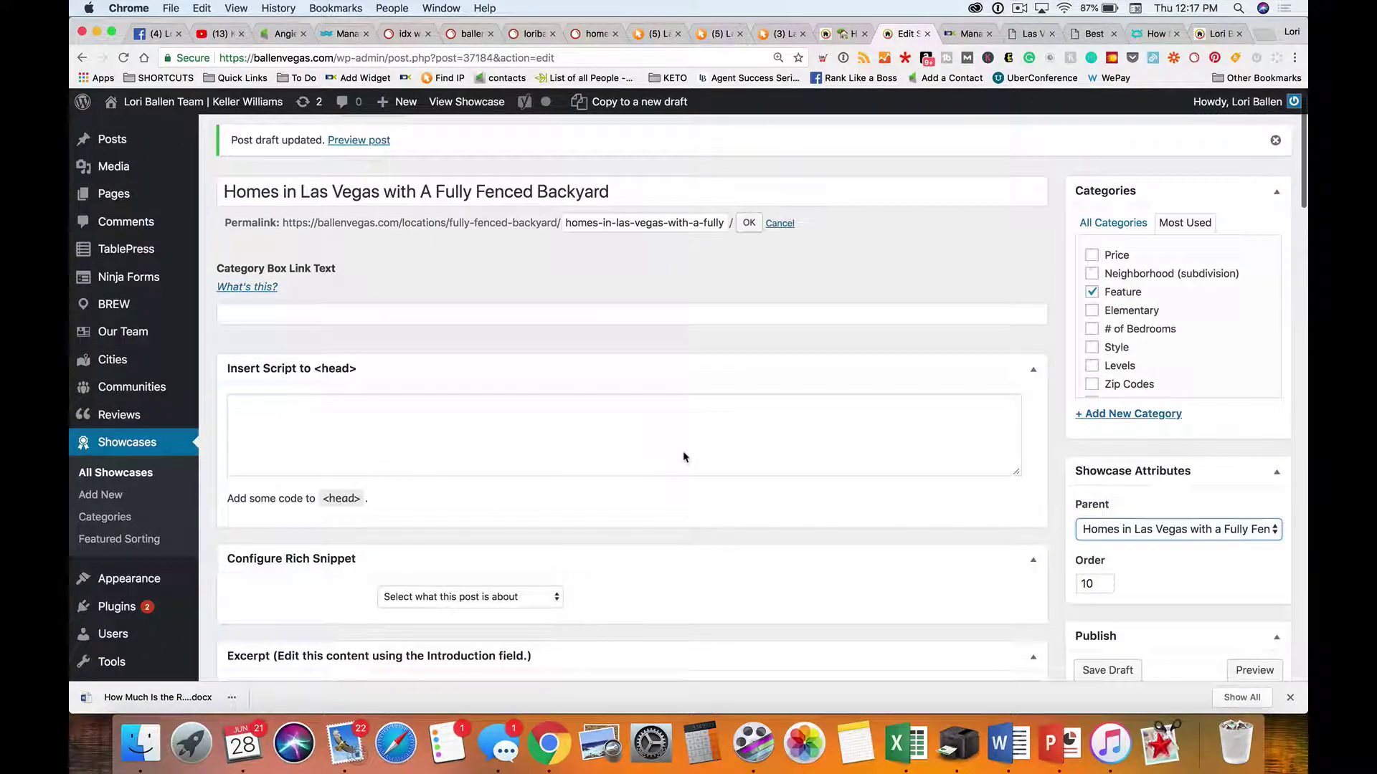
{"action": "scroll", "coordinate": [683, 457], "scroll_direction": "up", "scroll_amount": 2}
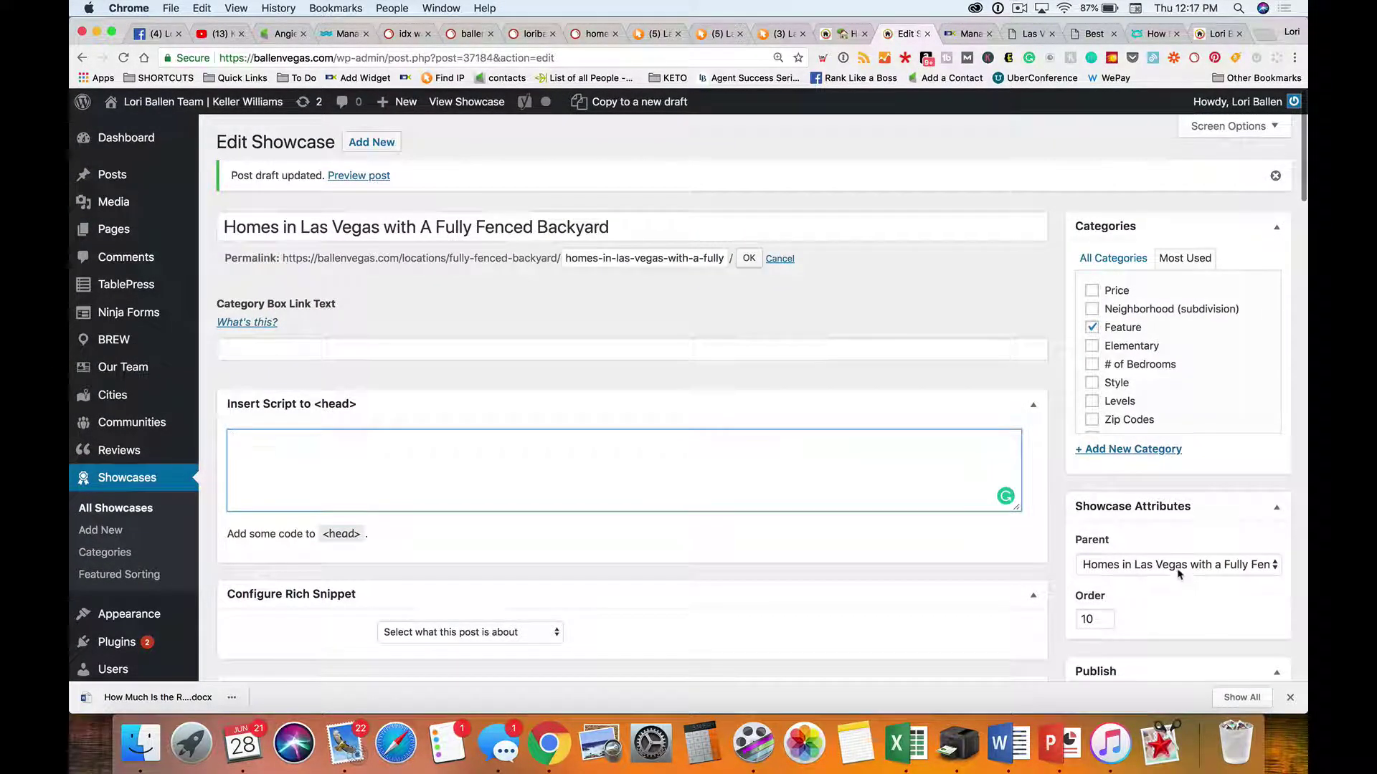
Change the showcase's parent to Homes with a Big Backyard
{"action": "left_click", "coordinate": [1148, 566]}
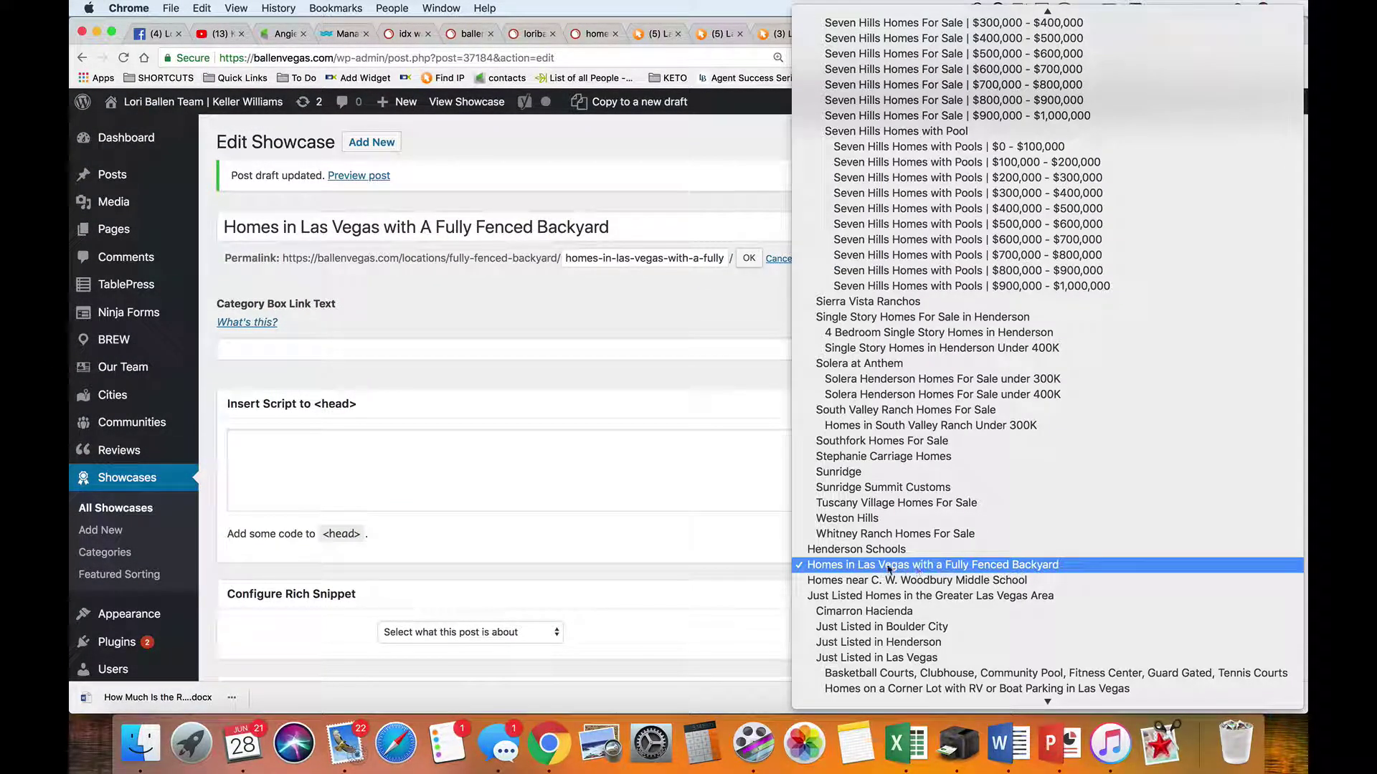
{"action": "left_click", "coordinate": [1133, 566]}
{"action": "left_click", "coordinate": [1204, 566]}
{"action": "type", "text": "hwith a b"}
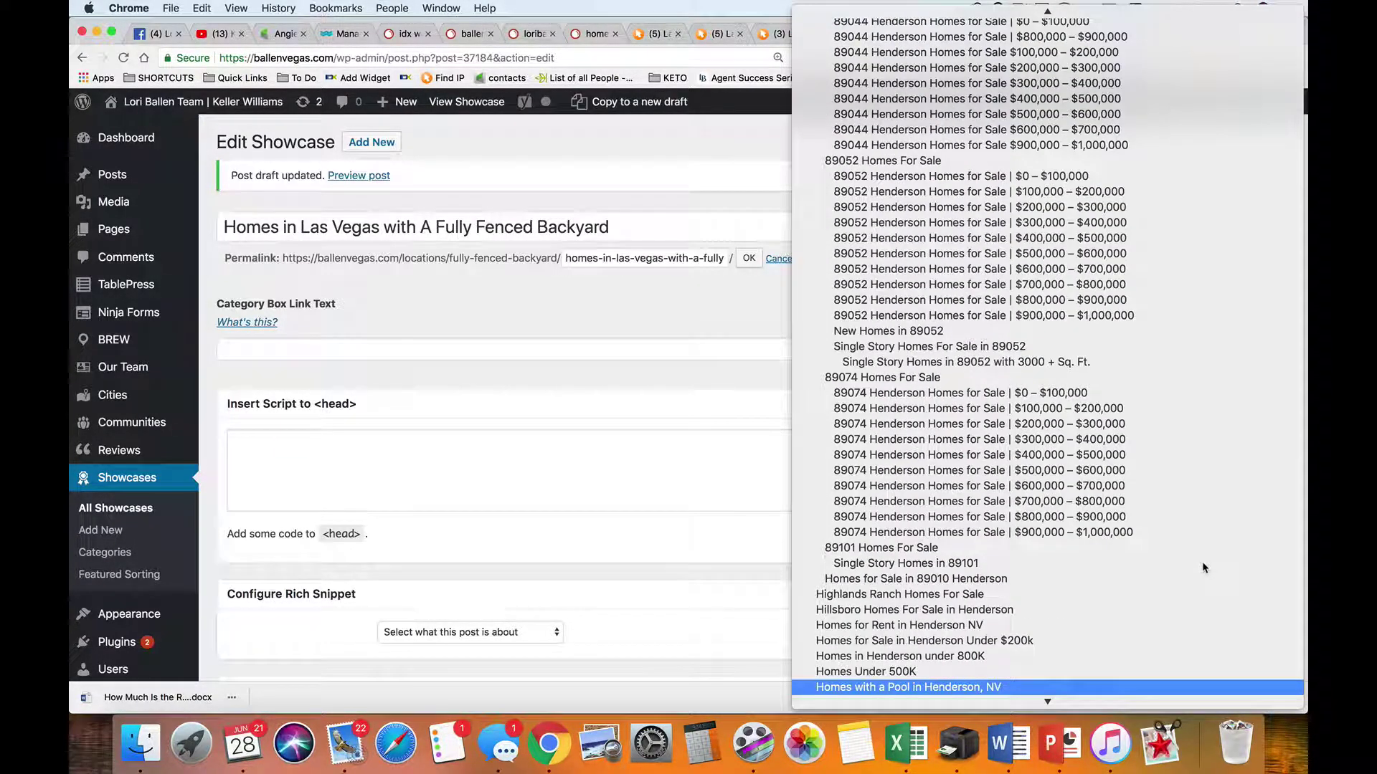
{"action": "key", "text": "Return"}
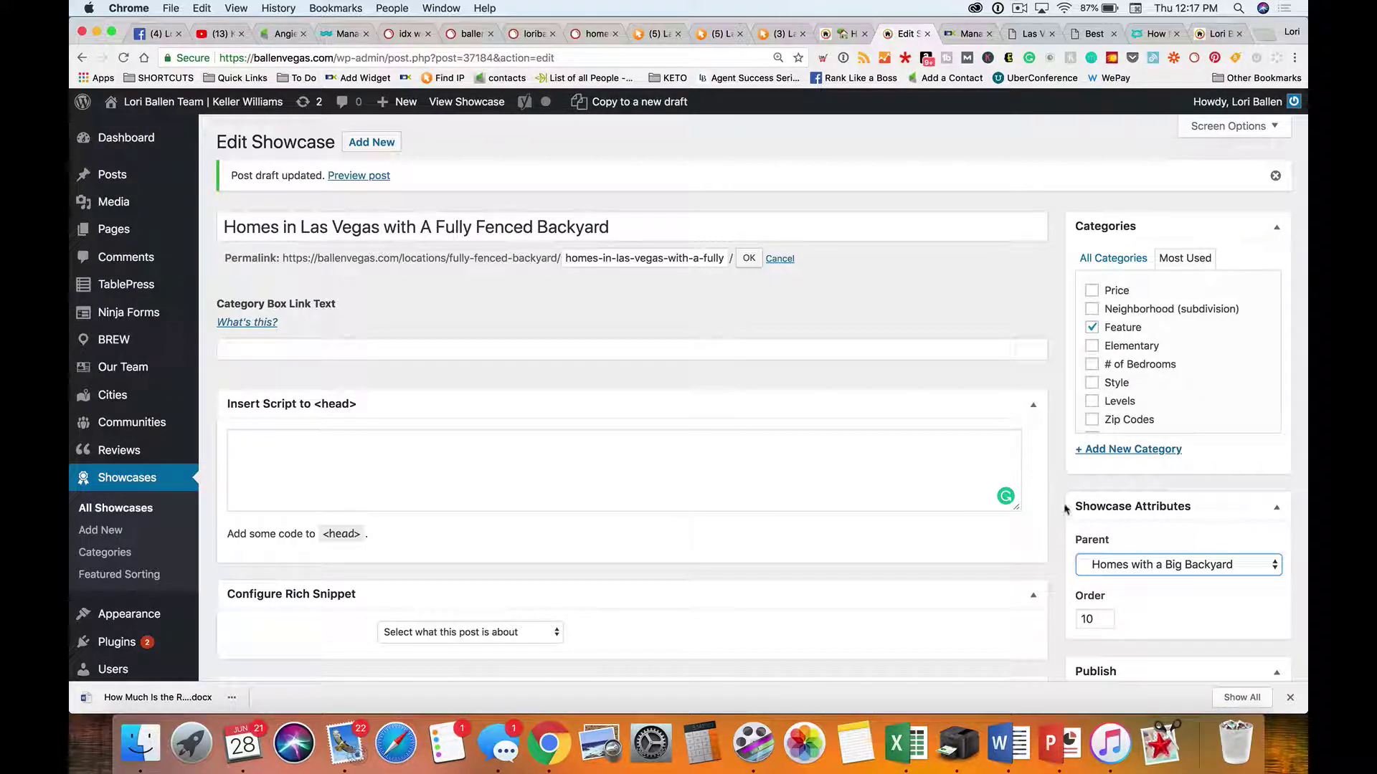
Discard the pending permalink edit and save the draft again with its new parent
{"action": "left_click", "coordinate": [785, 259]}
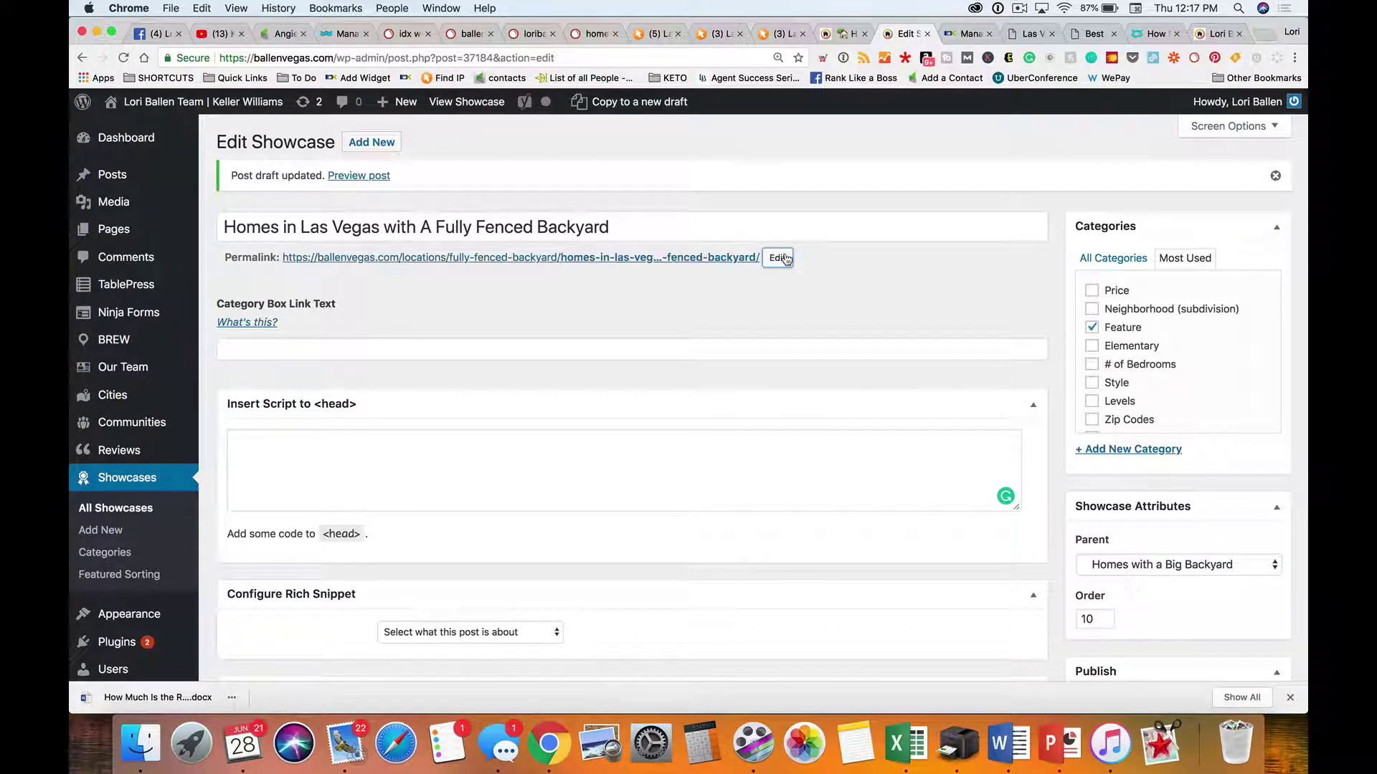
{"action": "left_click", "coordinate": [725, 232]}
{"action": "scroll", "coordinate": [651, 294], "scroll_direction": "down", "scroll_amount": 5}
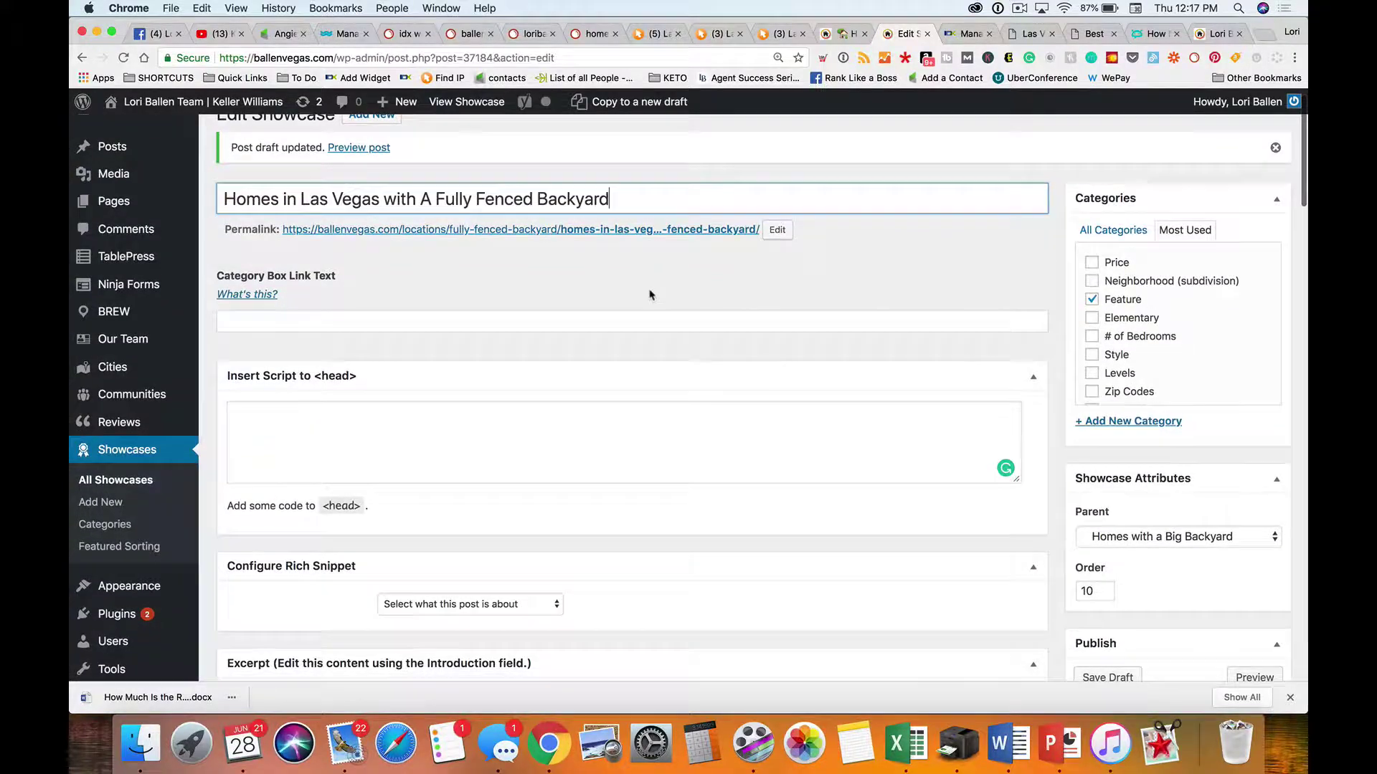
{"action": "left_click", "coordinate": [1107, 485]}
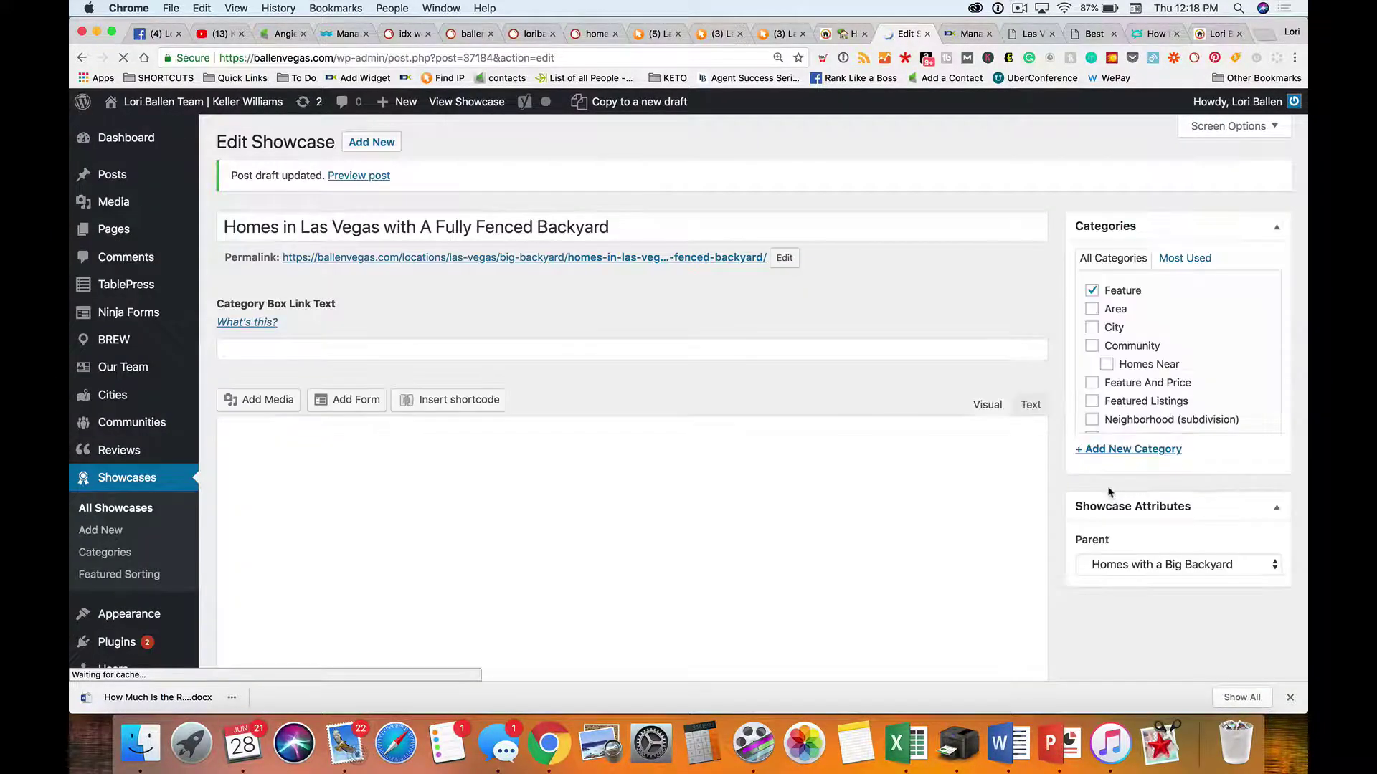
Change the showcase's permalink slug to fully-fenced
{"action": "left_click", "coordinate": [785, 258]}
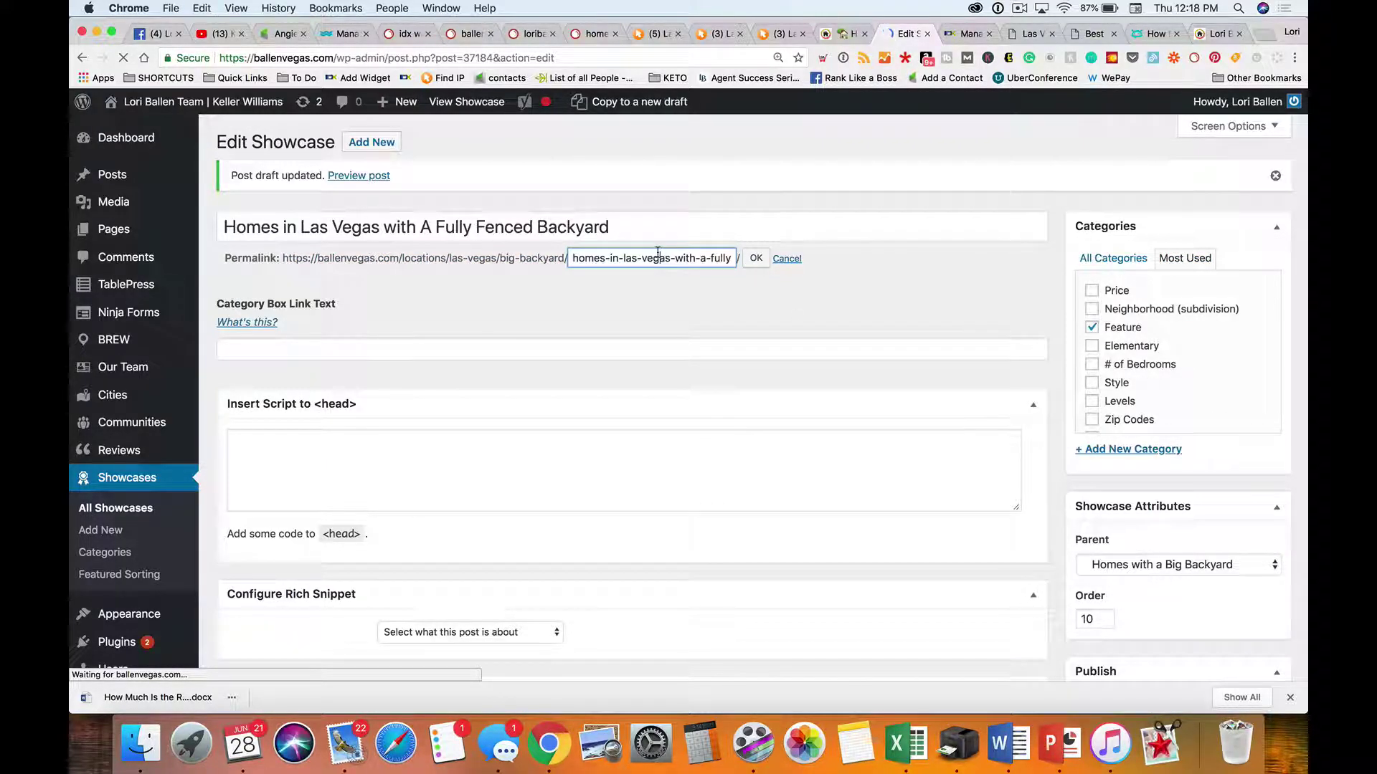
{"action": "key", "text": "super+a"}
{"action": "type", "text": "ful"}
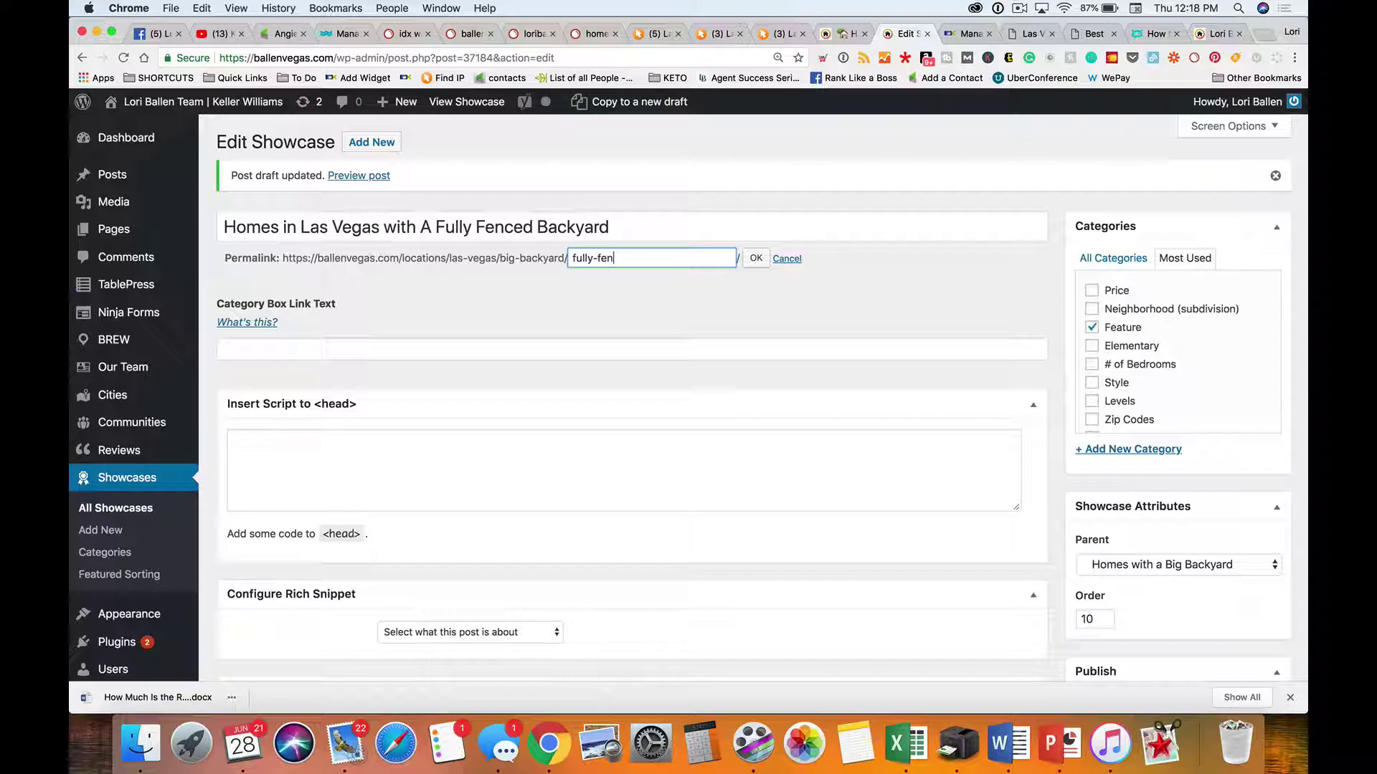
{"action": "left_click", "coordinate": [755, 258]}
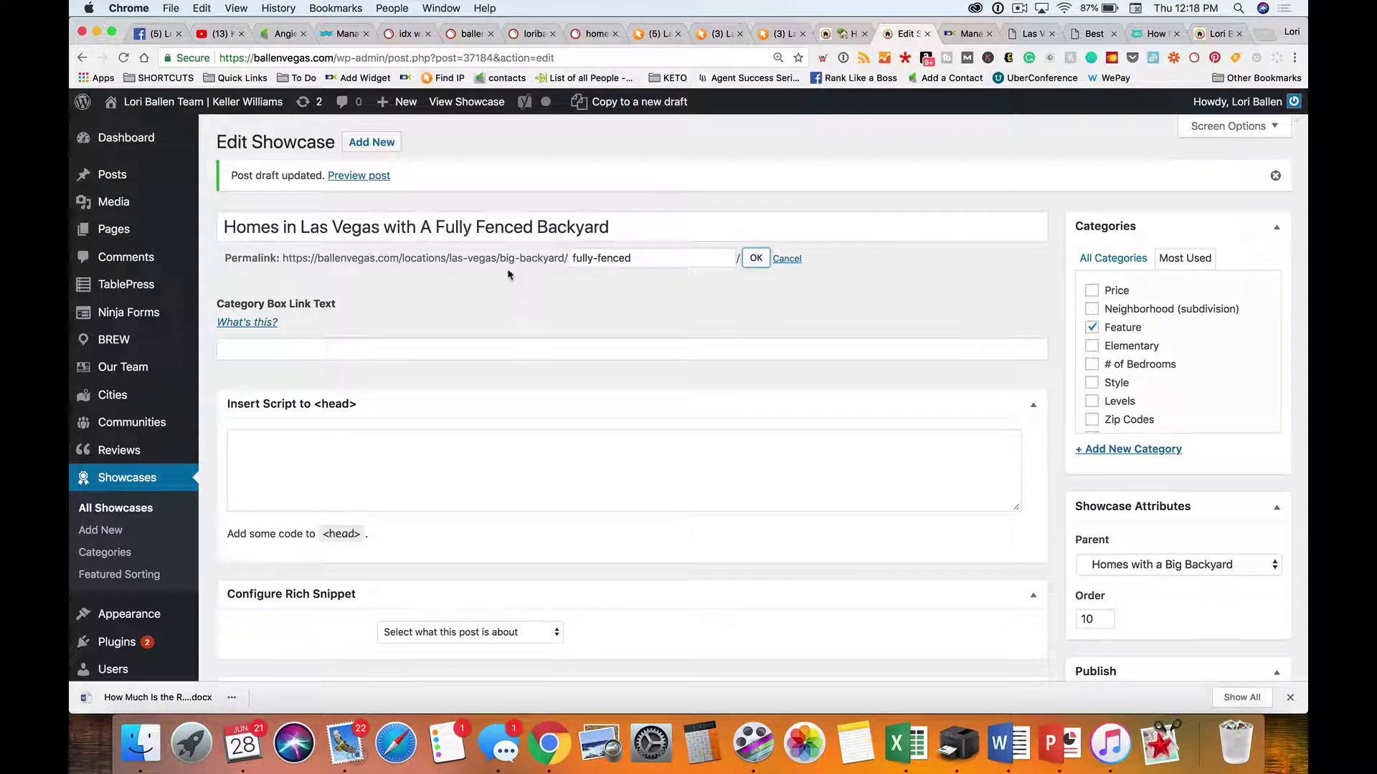
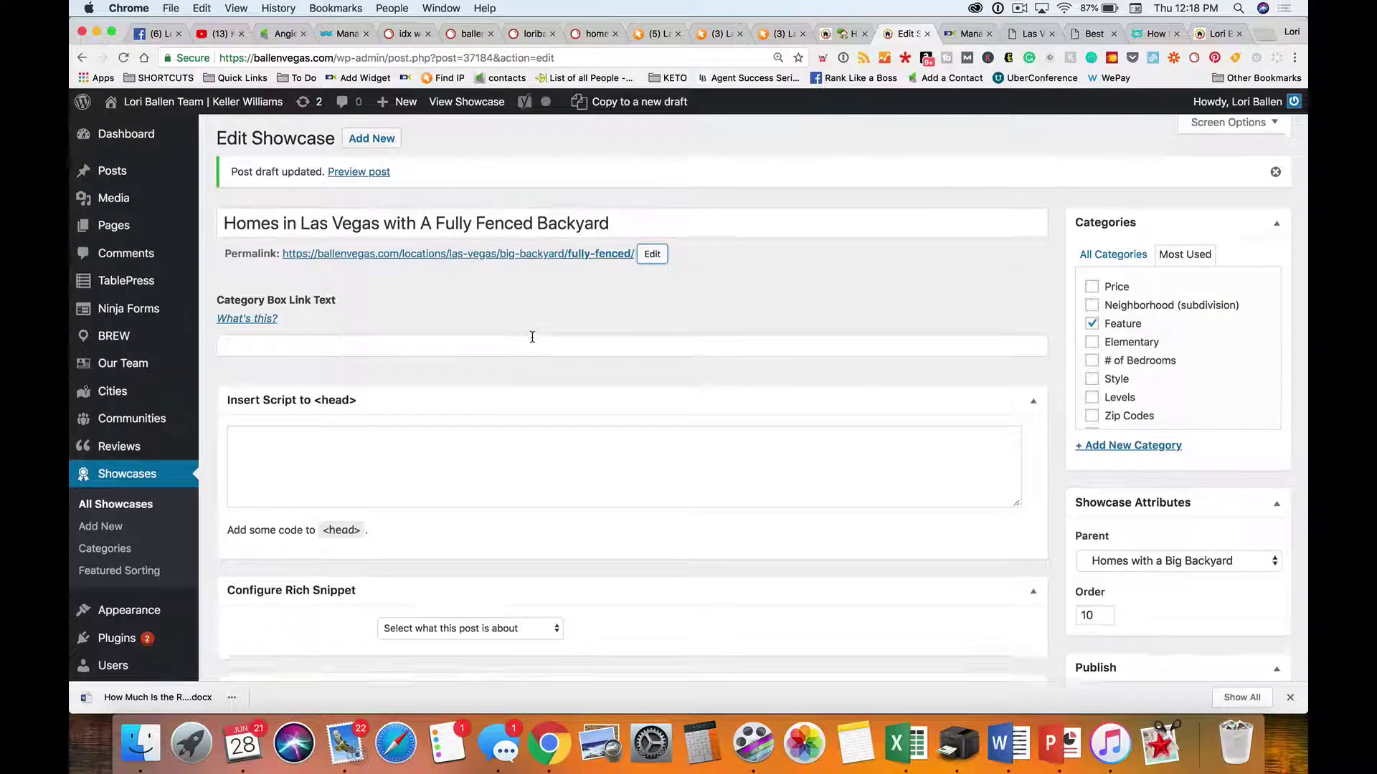
Set the showcase's category box link text to "Fully Fenced Backyard"
{"action": "scroll", "coordinate": [528, 338], "scroll_direction": "down", "scroll_amount": 1}
{"action": "left_click", "coordinate": [491, 318]}
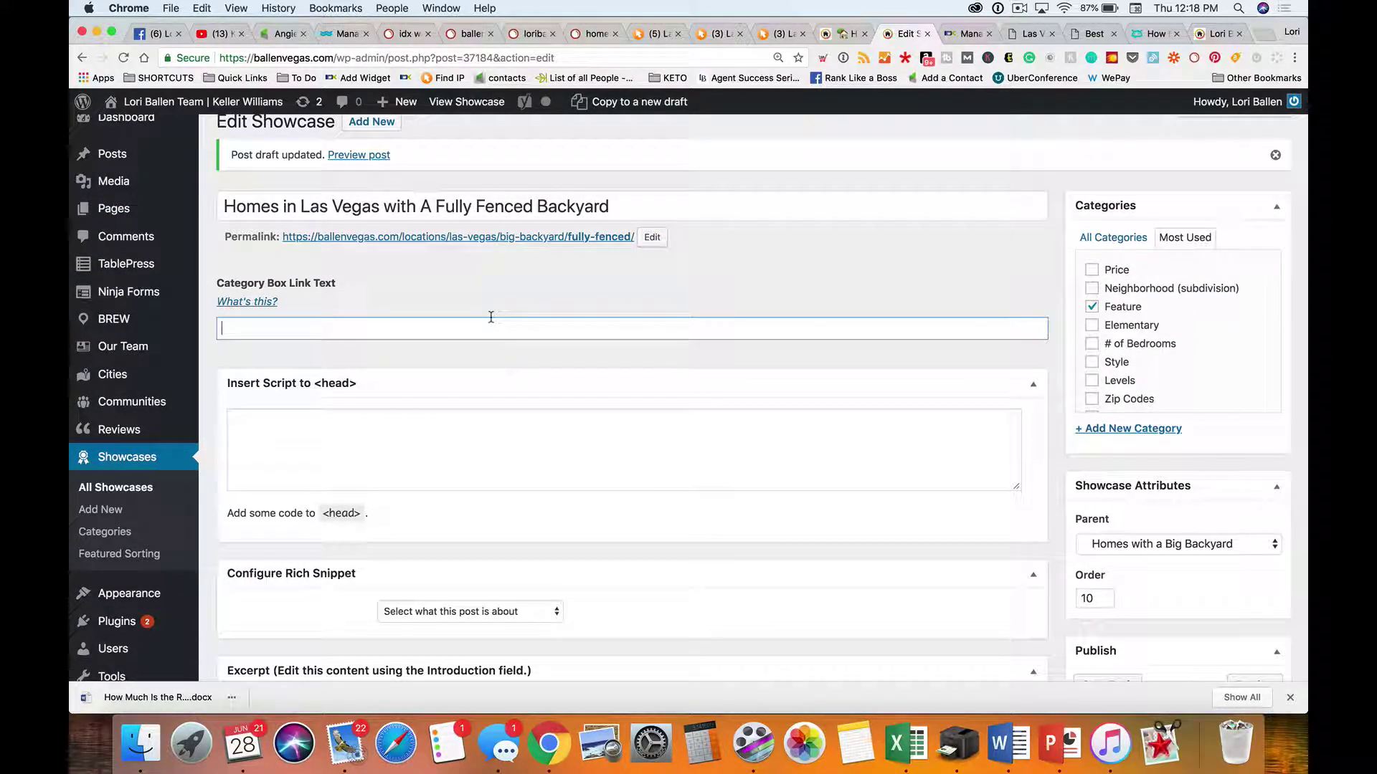
{"action": "scroll", "coordinate": [491, 317], "scroll_direction": "down", "scroll_amount": 2}
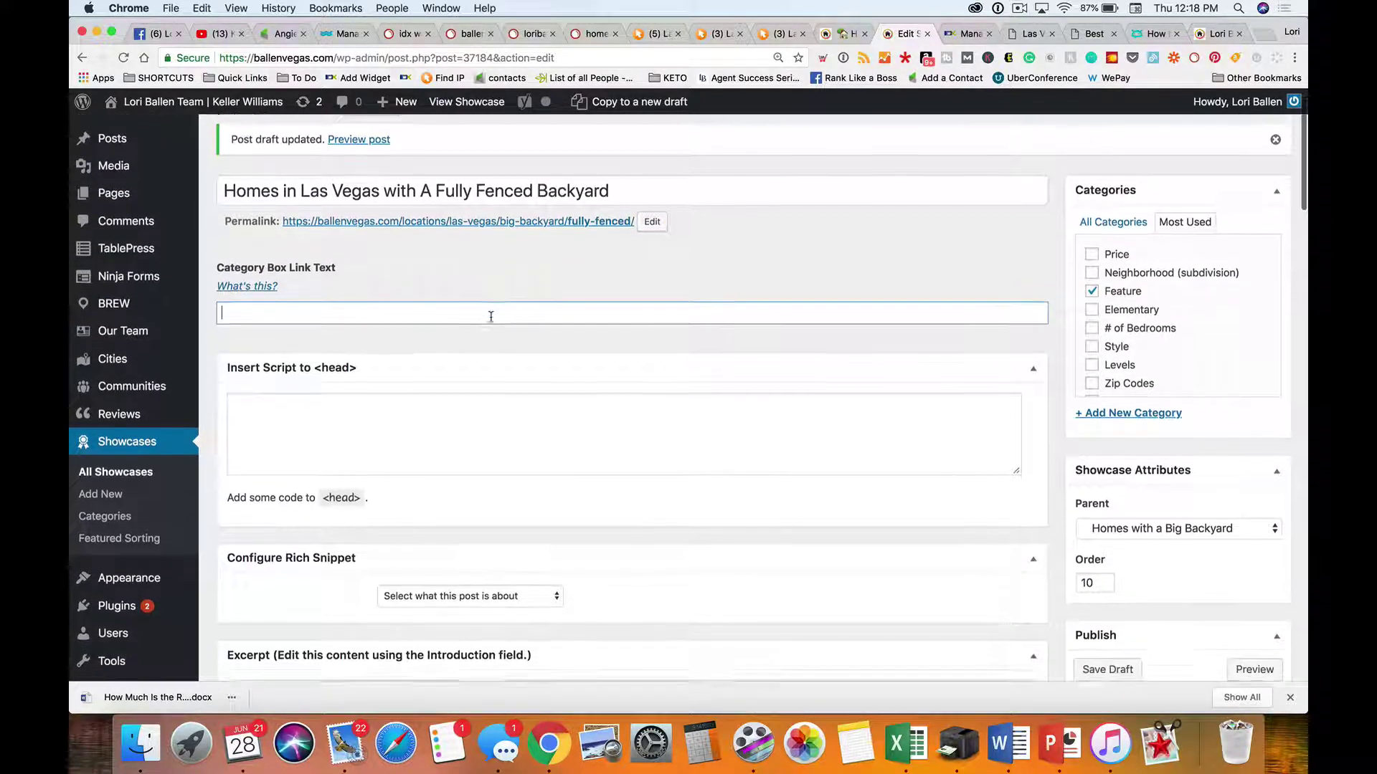
{"action": "type", "text": "Fully Fenced Backyard"}
Begin the showcase's introduction with "Shop All Homes For Sale in Las Vegas with a Fully Fenced Backyard. Shop by"
{"action": "scroll", "coordinate": [313, 536], "scroll_direction": "down", "scroll_amount": 5}
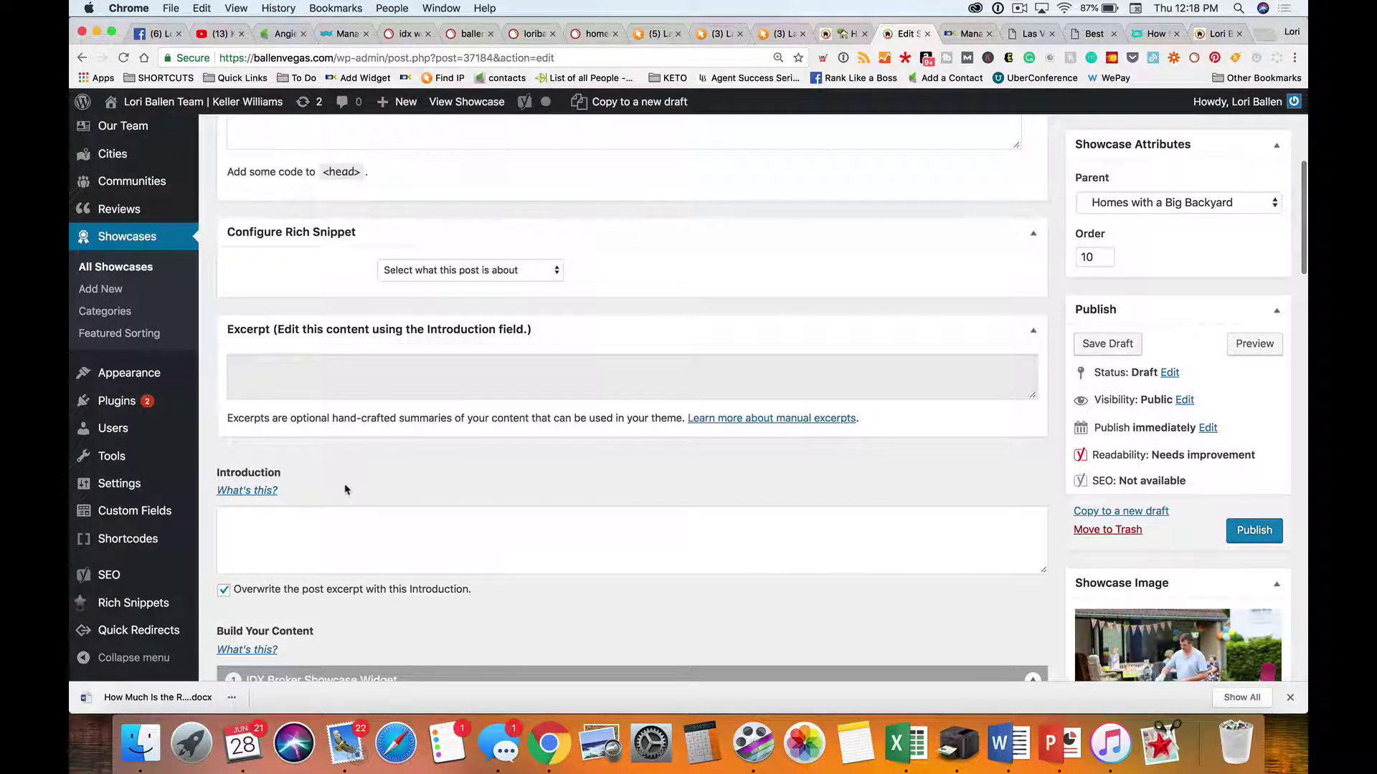
{"action": "left_click", "coordinate": [313, 535]}
{"action": "type", "text": "Shop All Homes For Sale in Las Vegas with a Fully Fenced B"}
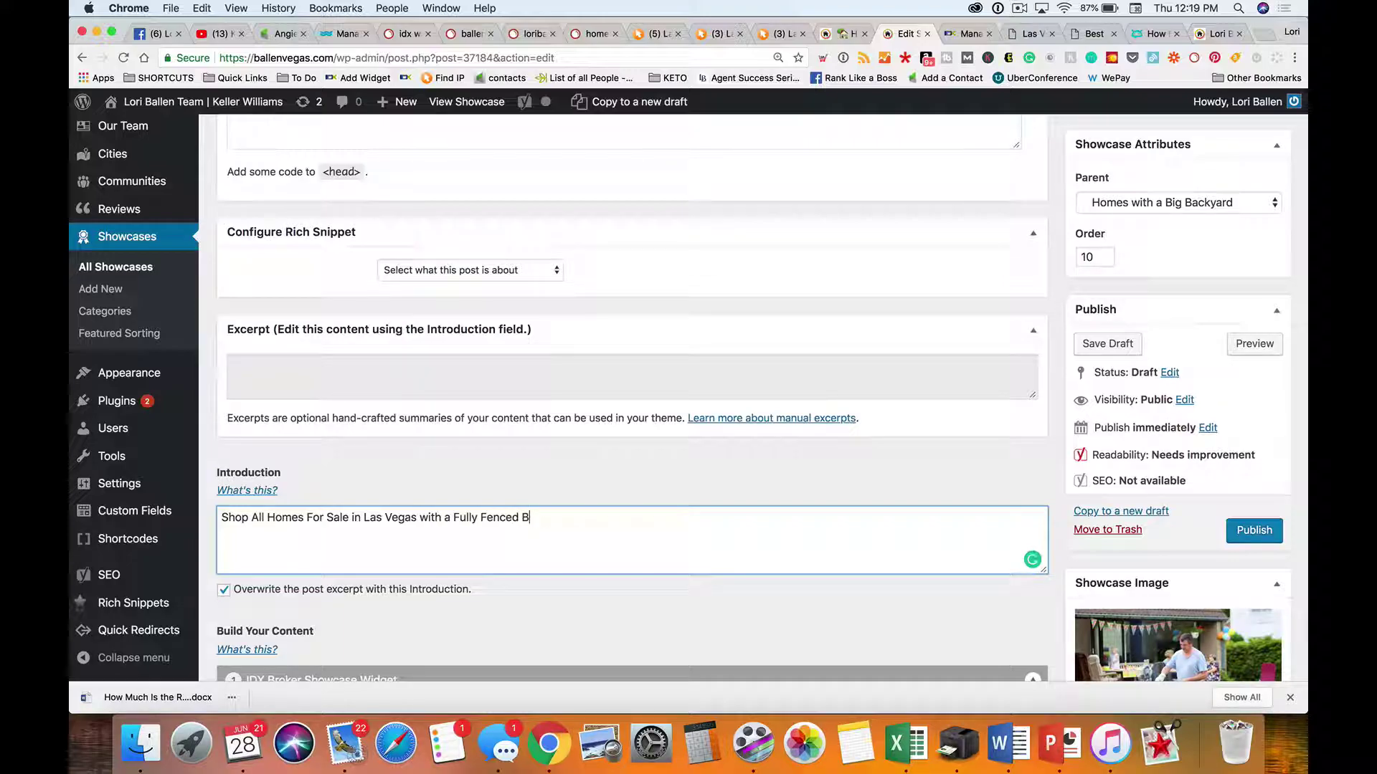
{"action": "type", "text": "ackyard. Shop by"}
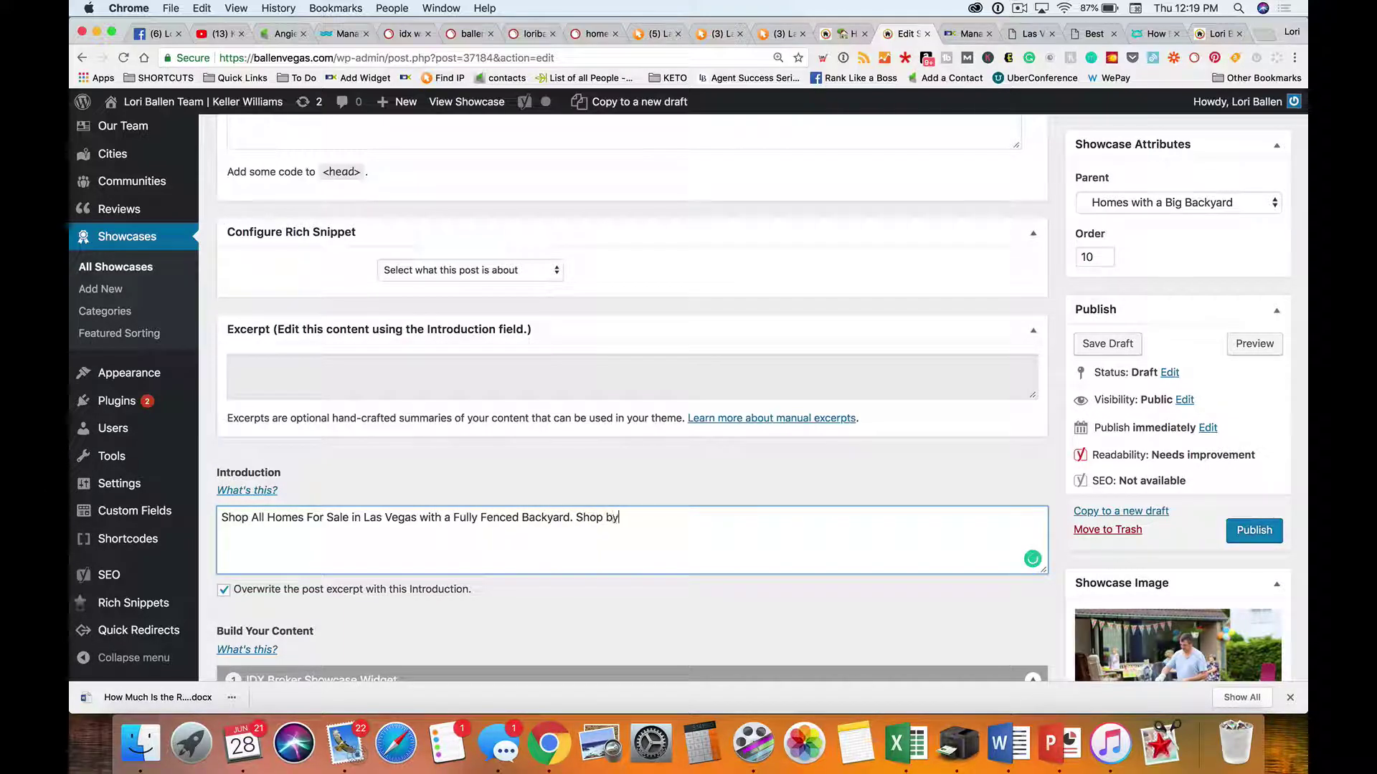
Complete the introduction with "Price, Size, Feature, and view all listings on the Greater Las Vegas Area Map."
{"action": "type", "text": " Price, Size"}
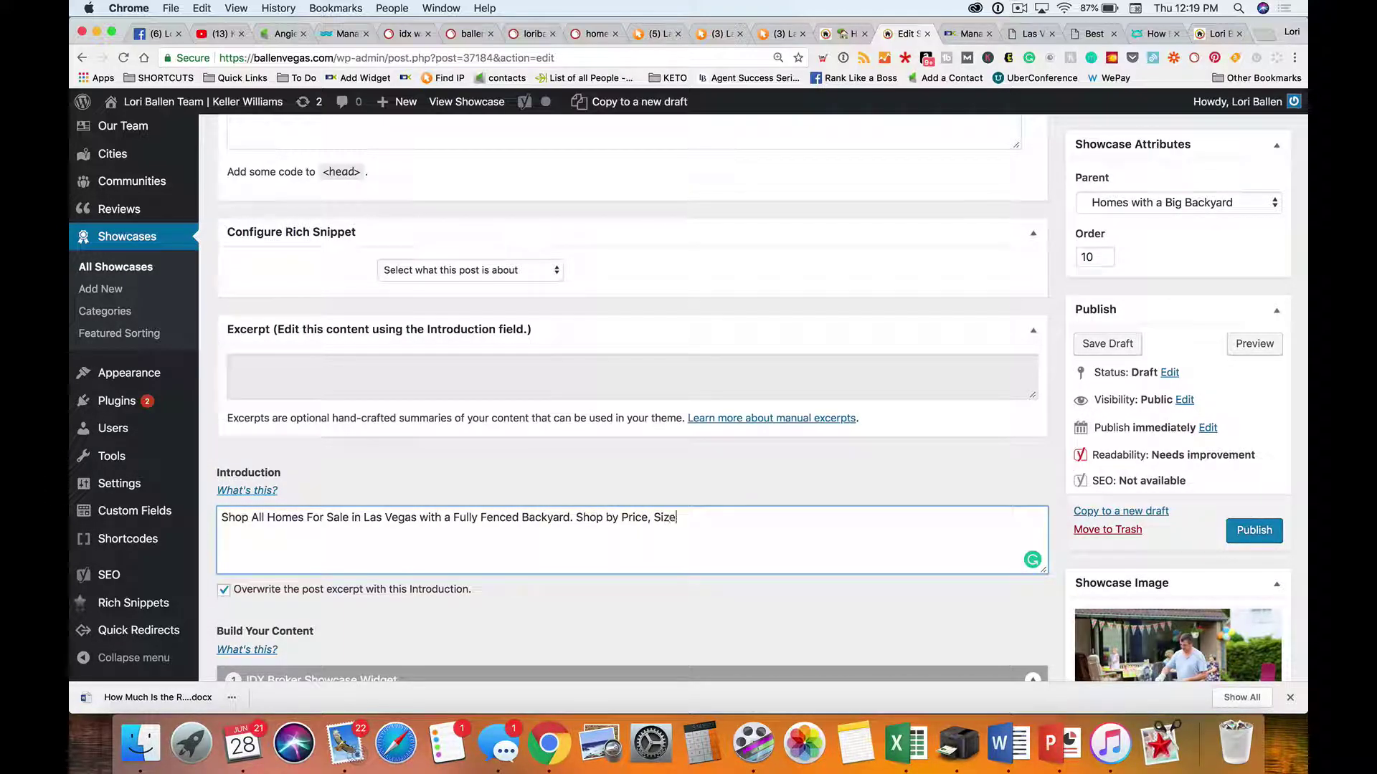
{"action": "type", "text": ", Feature, and view al"}
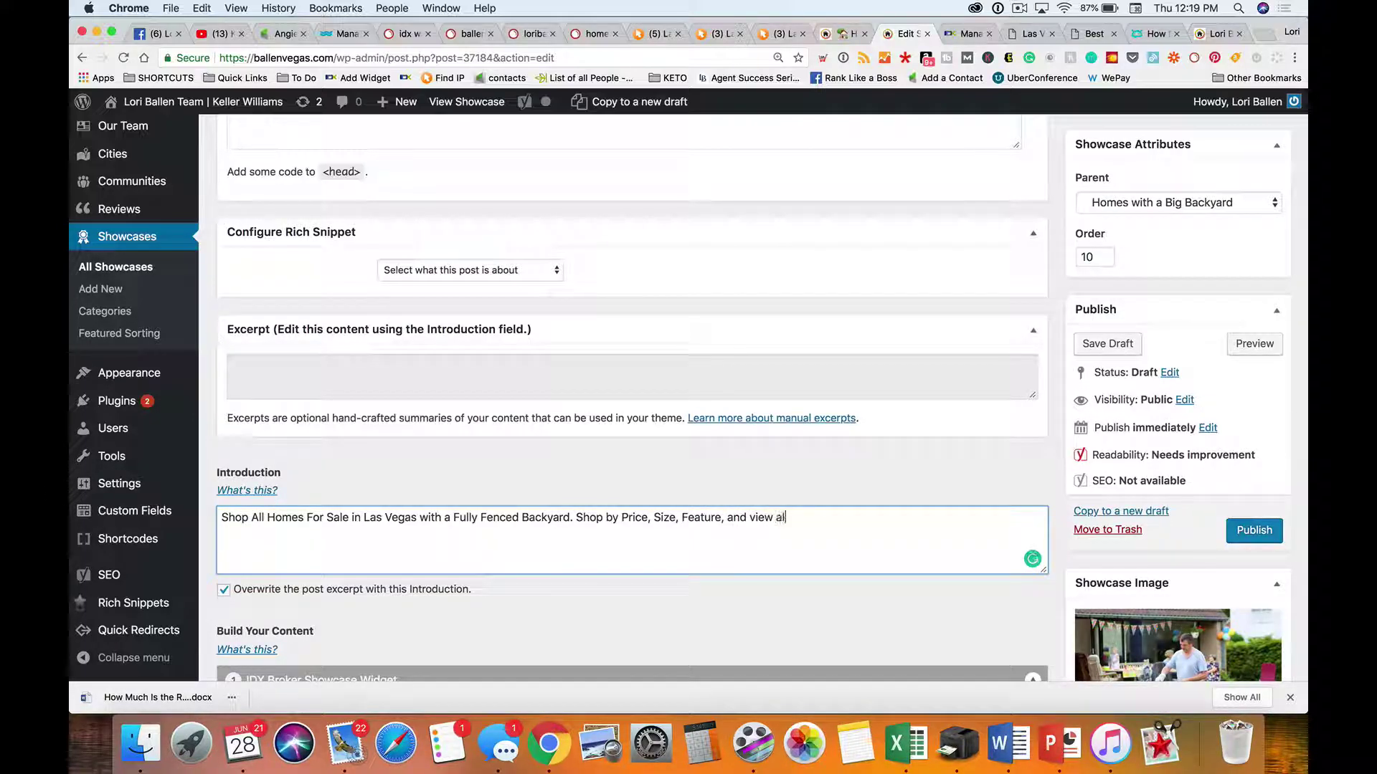
{"action": "type", "text": "l listings on the"}
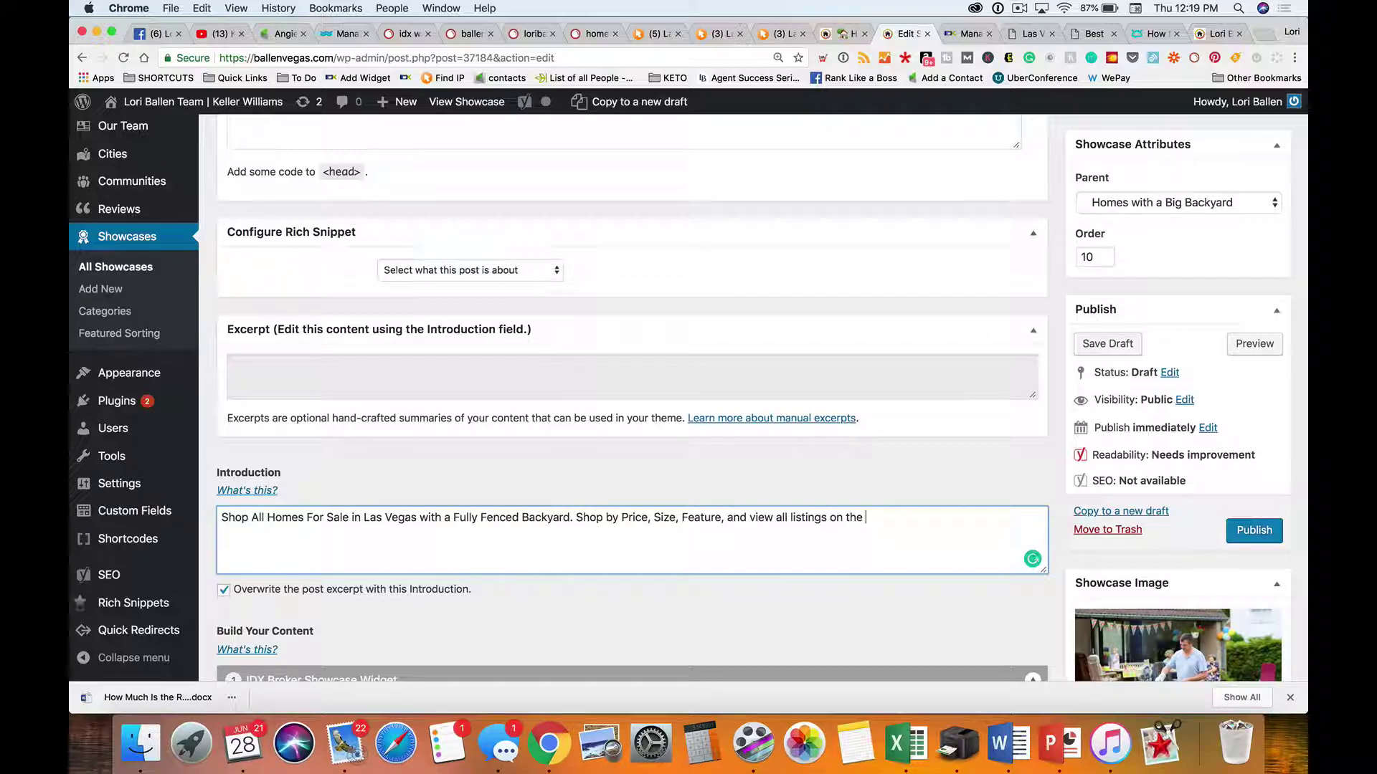
{"action": "type", "text": " Greater Las Vegas Area Map"}
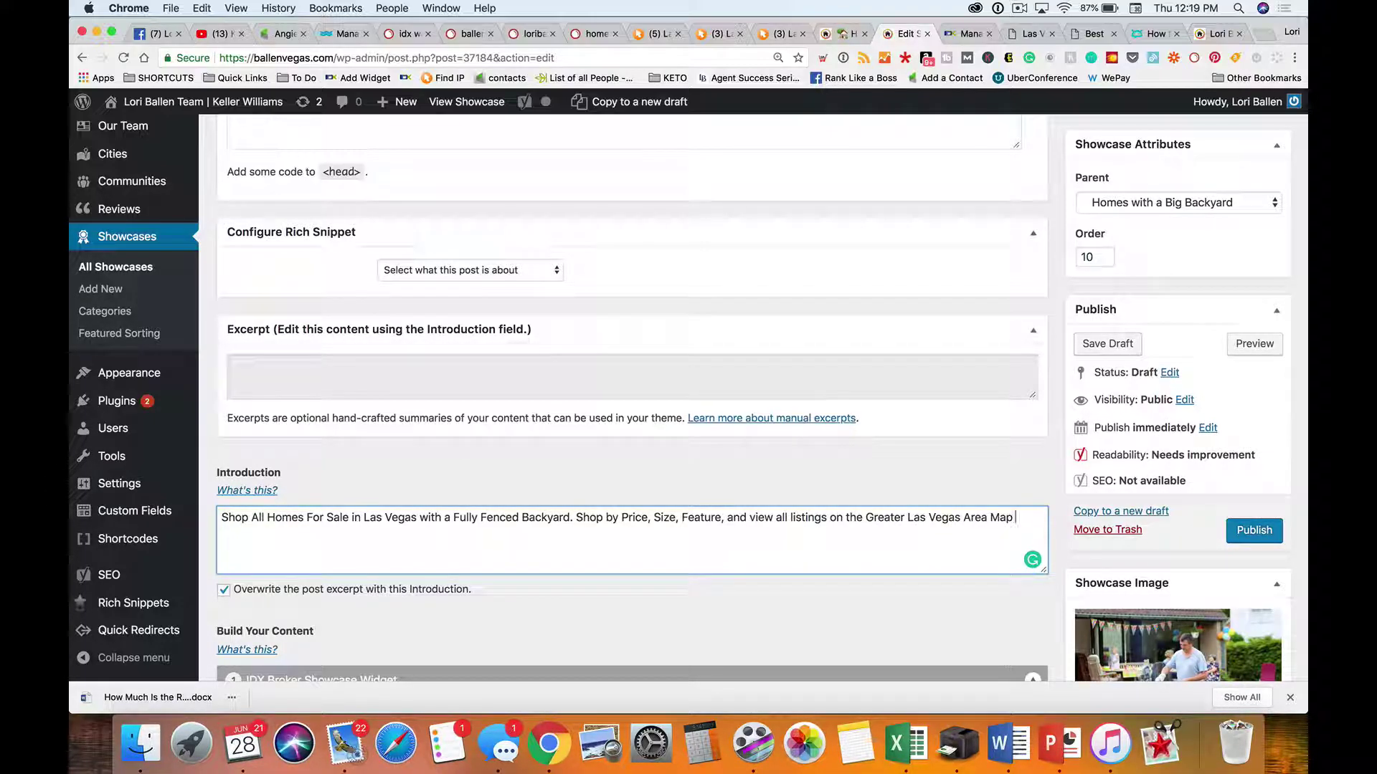
Check the remaining sections of the fully fenced backyard showcase and publish it
{"action": "scroll", "coordinate": [631, 398], "scroll_direction": "down", "scroll_amount": 10}
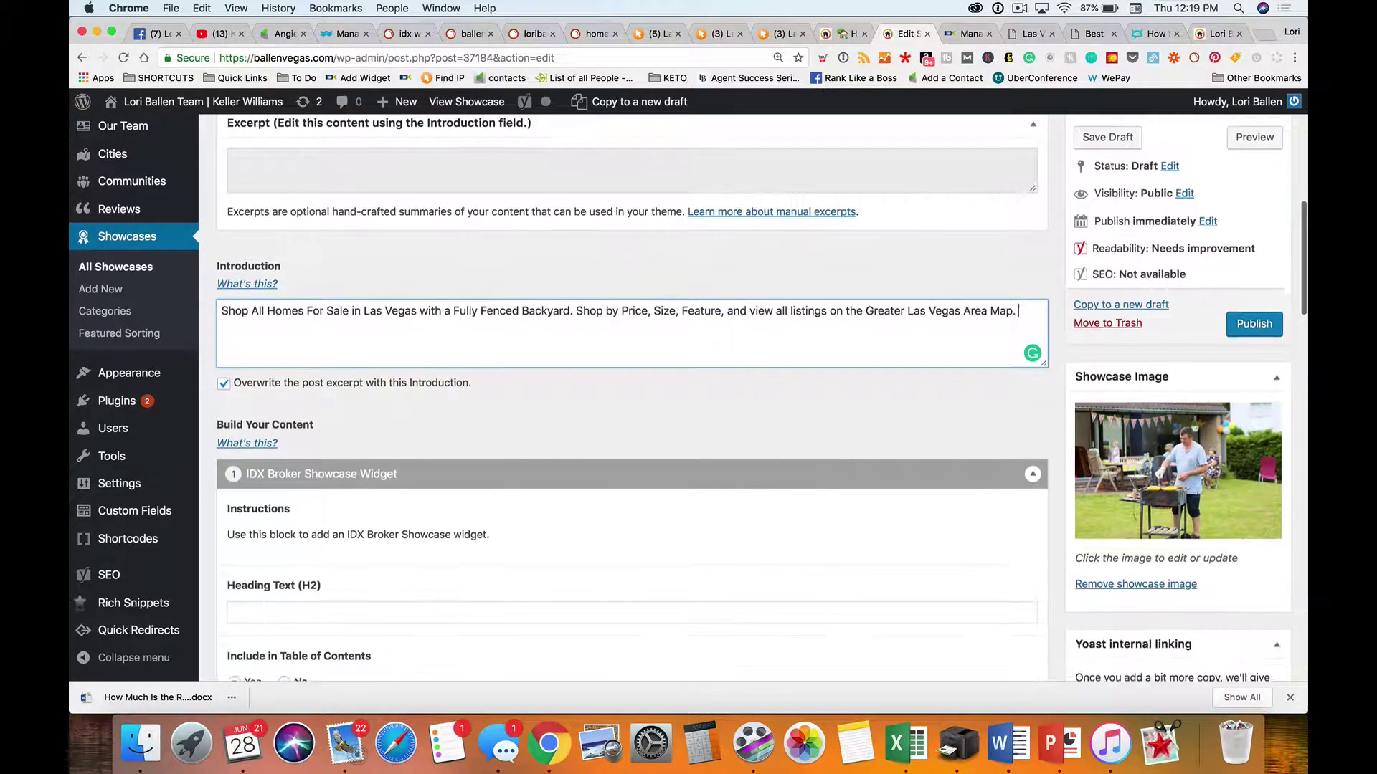
{"action": "scroll", "coordinate": [631, 398], "scroll_direction": "down", "scroll_amount": 3}
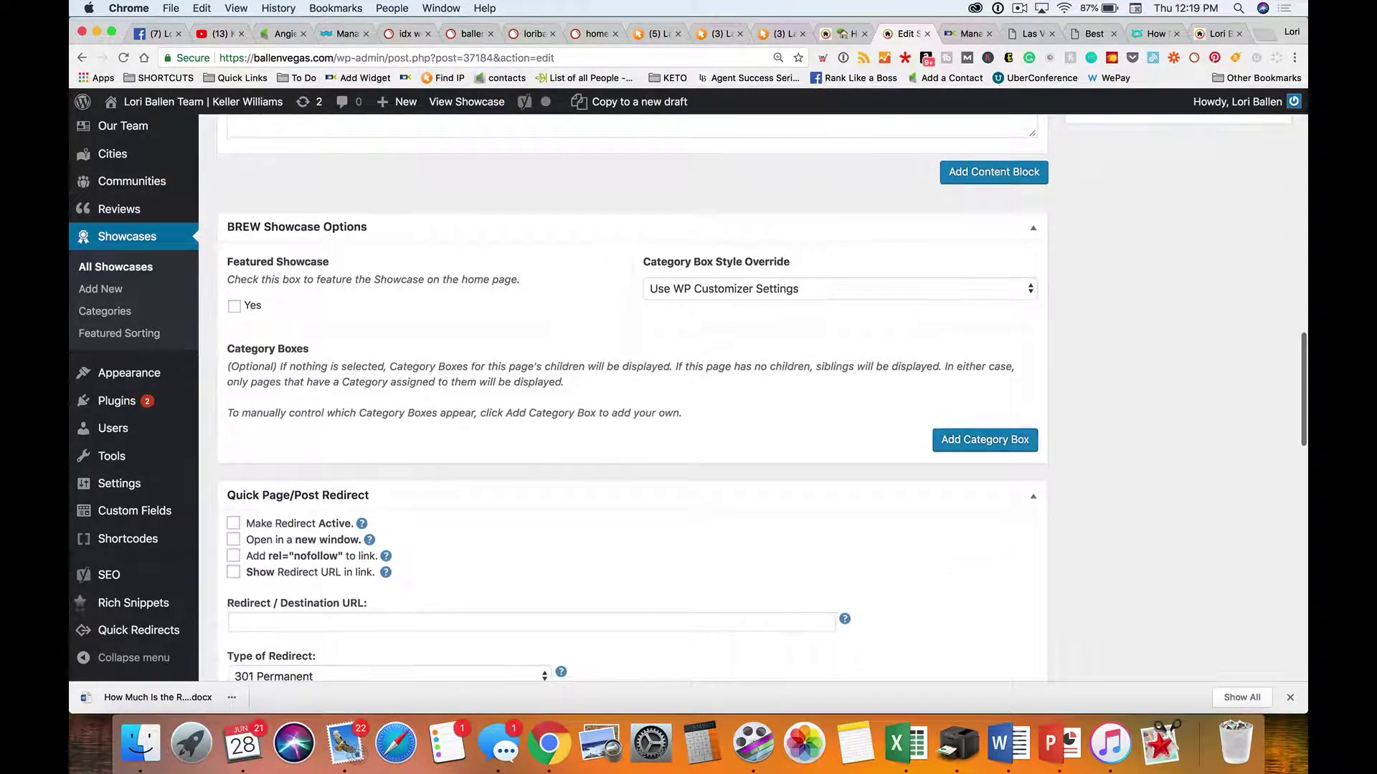
{"action": "scroll", "coordinate": [631, 398], "scroll_direction": "down", "scroll_amount": 5}
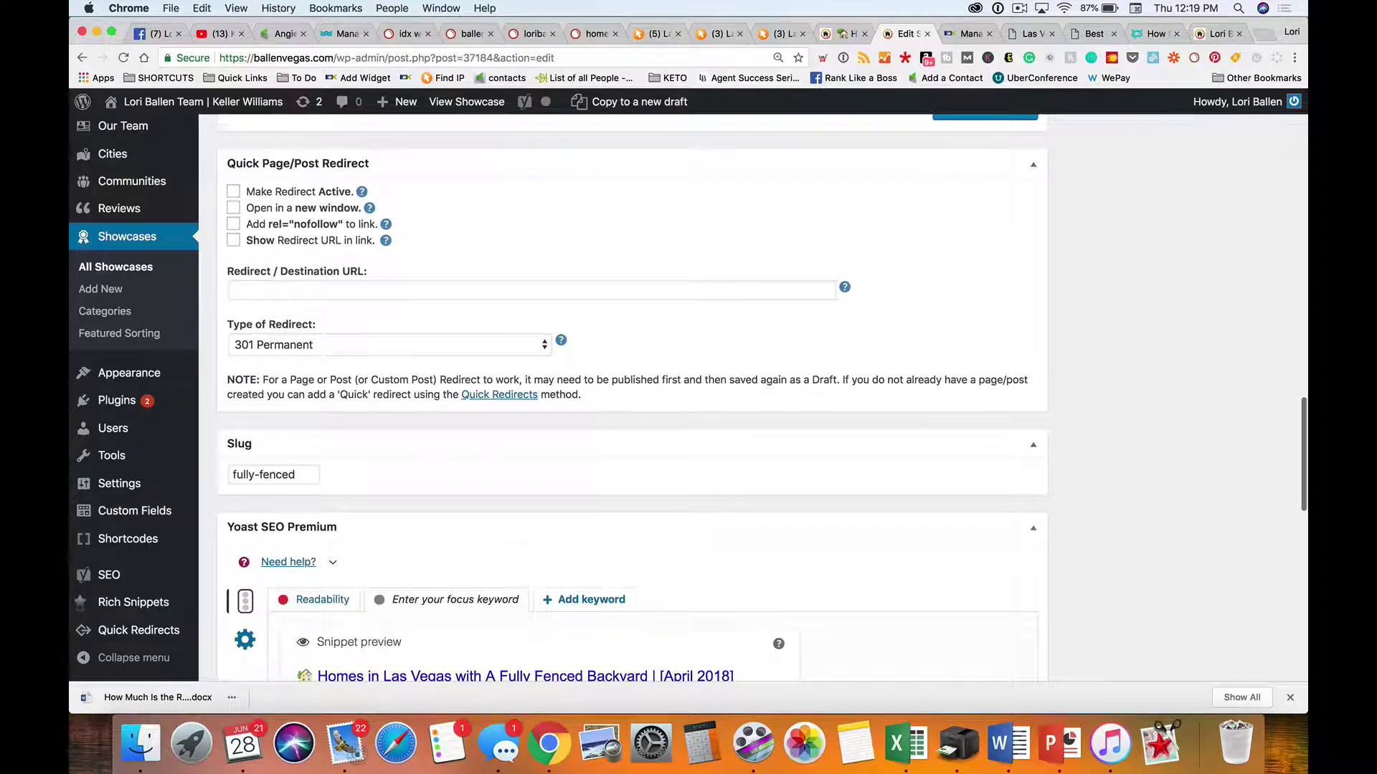
{"action": "scroll", "coordinate": [631, 398], "scroll_direction": "up", "scroll_amount": 20}
{"action": "scroll", "coordinate": [631, 398], "scroll_direction": "down", "scroll_amount": 3}
{"action": "scroll", "coordinate": [631, 398], "scroll_direction": "up", "scroll_amount": 3}
{"action": "scroll", "coordinate": [631, 398], "scroll_direction": "down", "scroll_amount": 10}
{"action": "scroll", "coordinate": [349, 433], "scroll_direction": "up", "scroll_amount": 5}
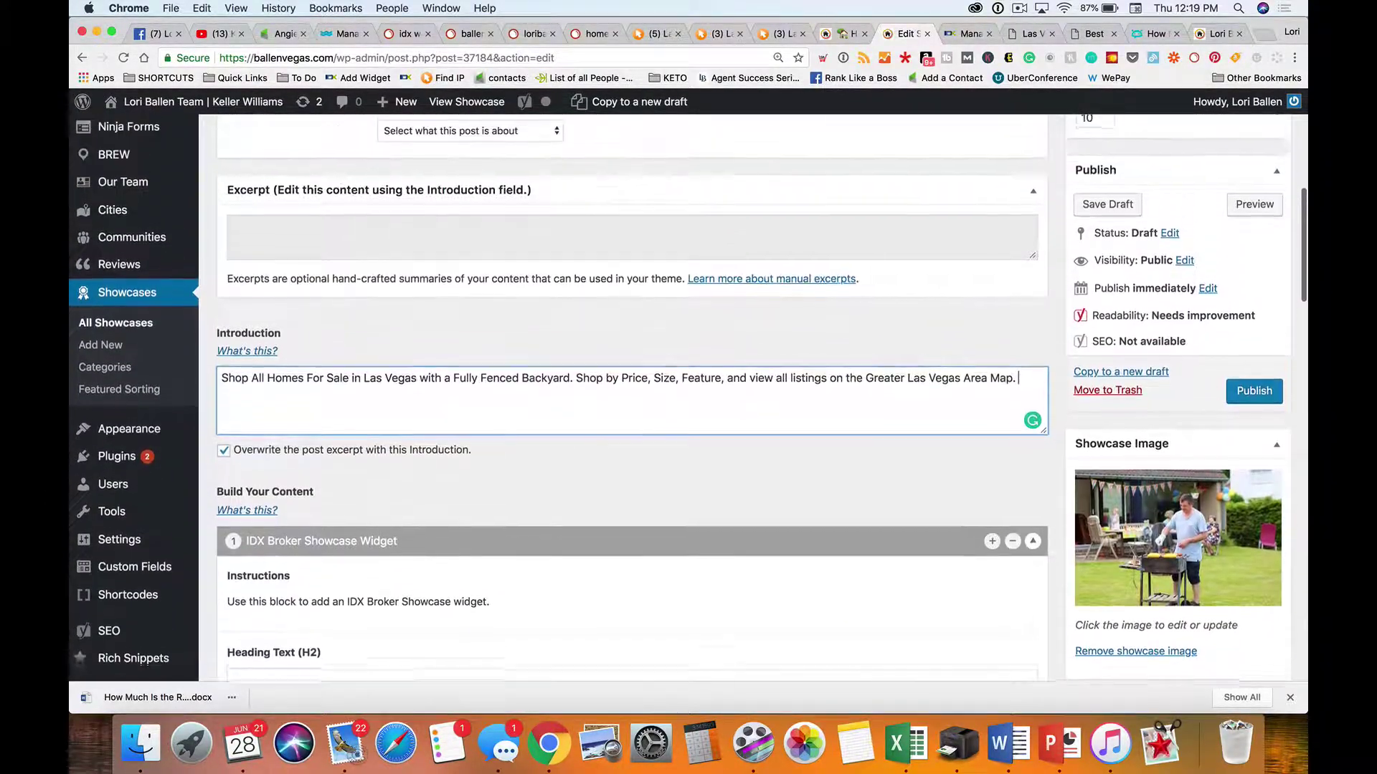
{"action": "scroll", "coordinate": [350, 432], "scroll_direction": "down", "scroll_amount": 3}
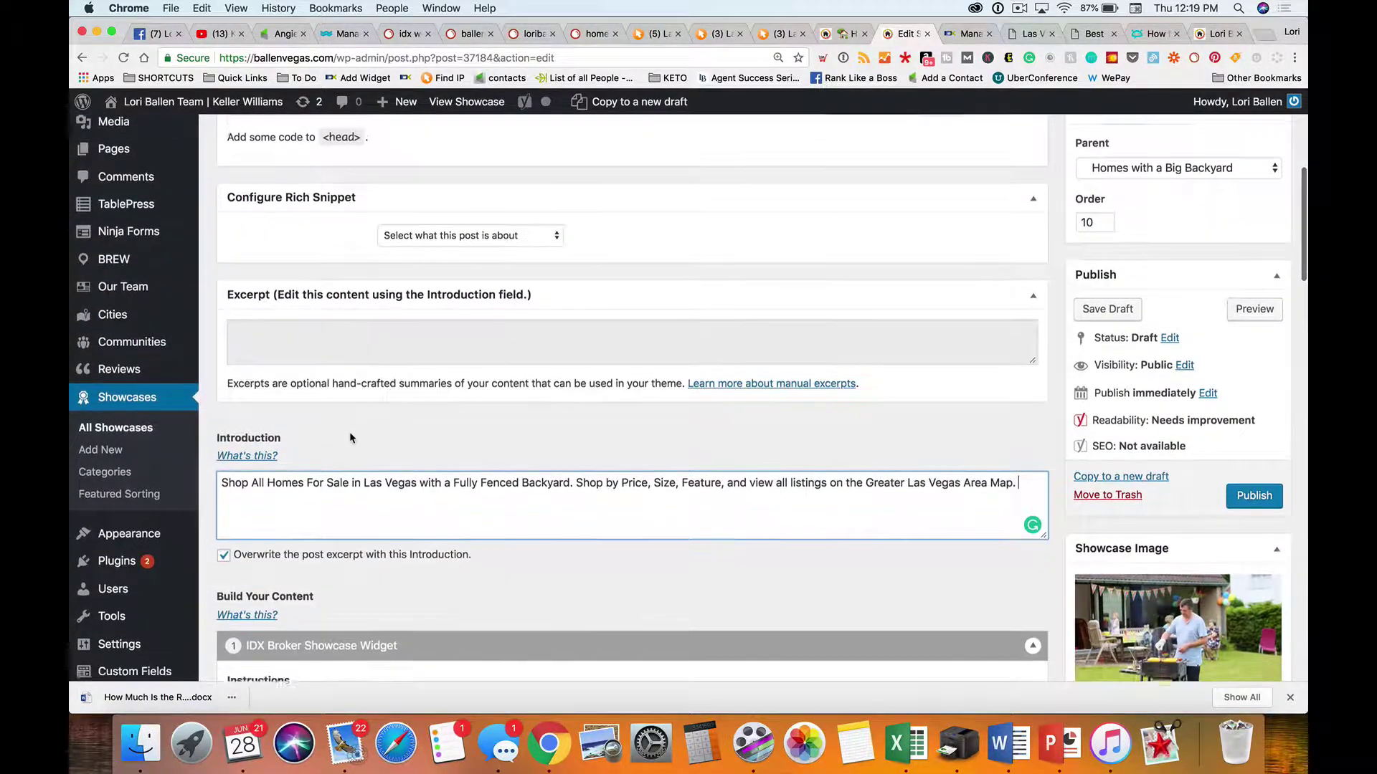
{"action": "left_click", "coordinate": [1241, 459]}
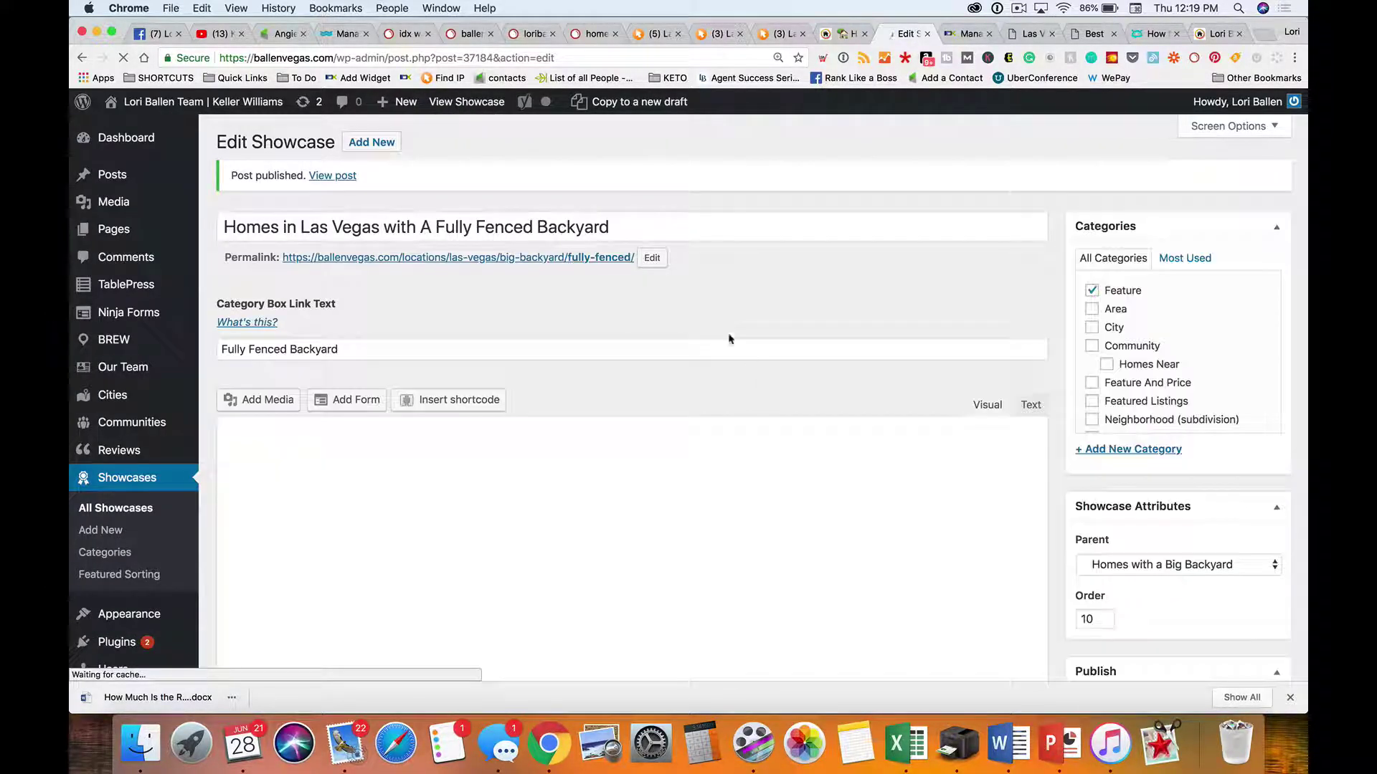
View the published fully fenced backyard page and examine its Browse By Feature links, introduction and property listings
{"action": "left_click", "coordinate": [480, 107]}
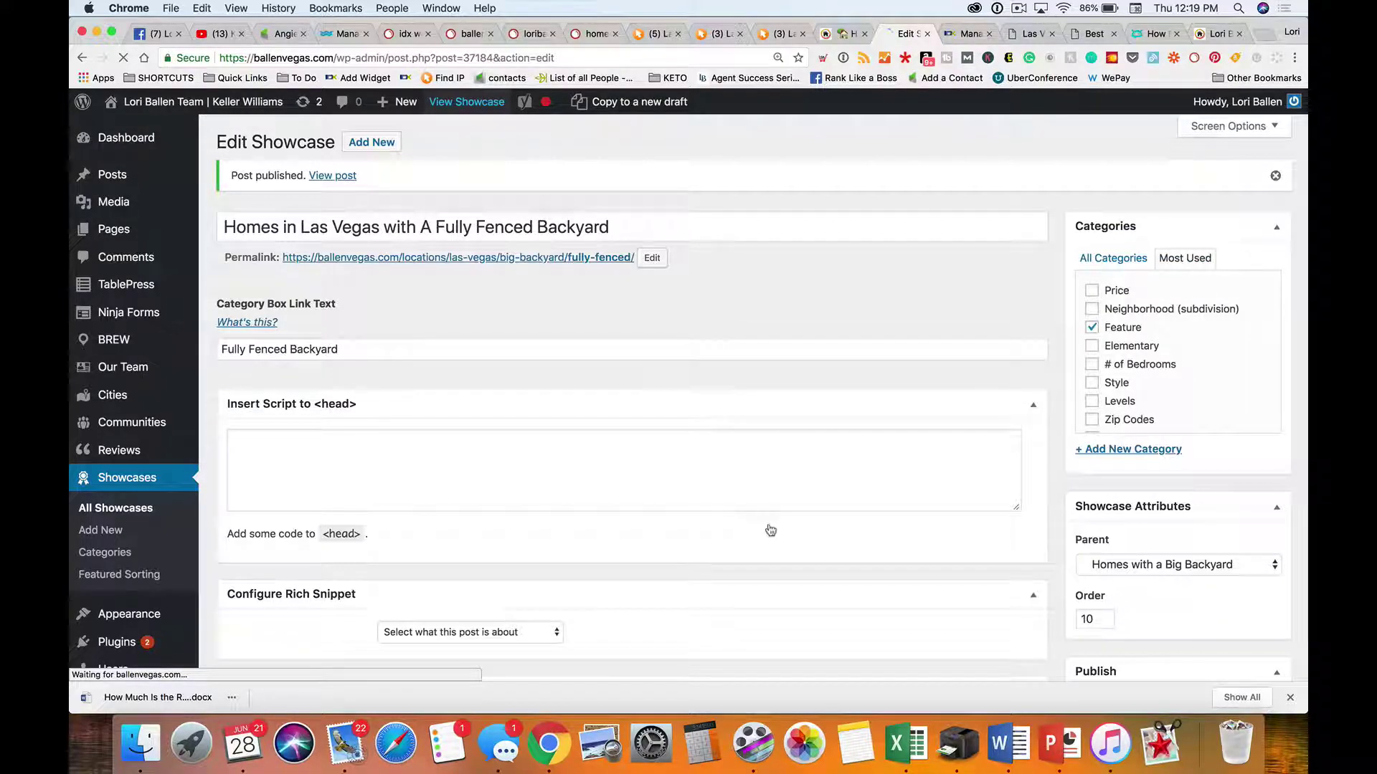
{"action": "scroll", "coordinate": [769, 530], "scroll_direction": "down", "scroll_amount": 3}
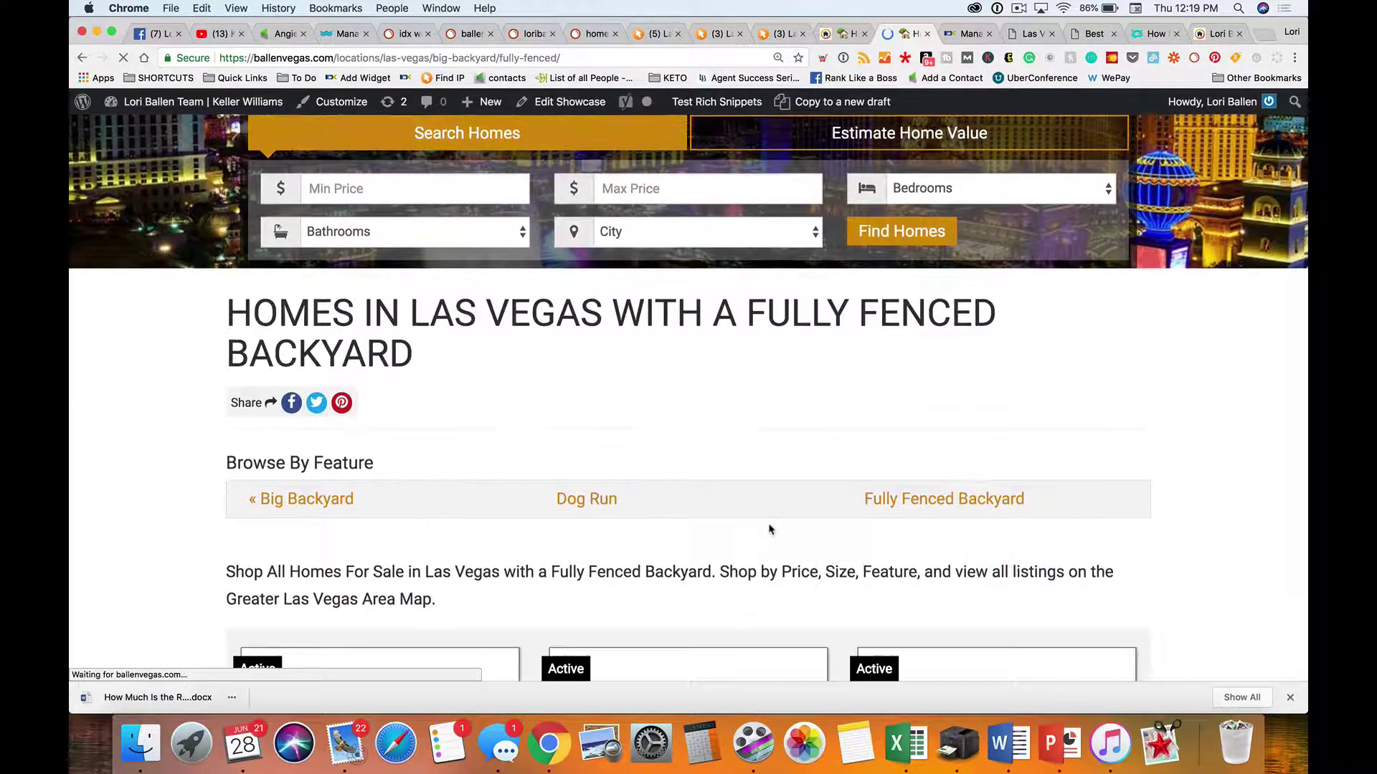
{"action": "scroll", "coordinate": [769, 529], "scroll_direction": "down", "scroll_amount": 4}
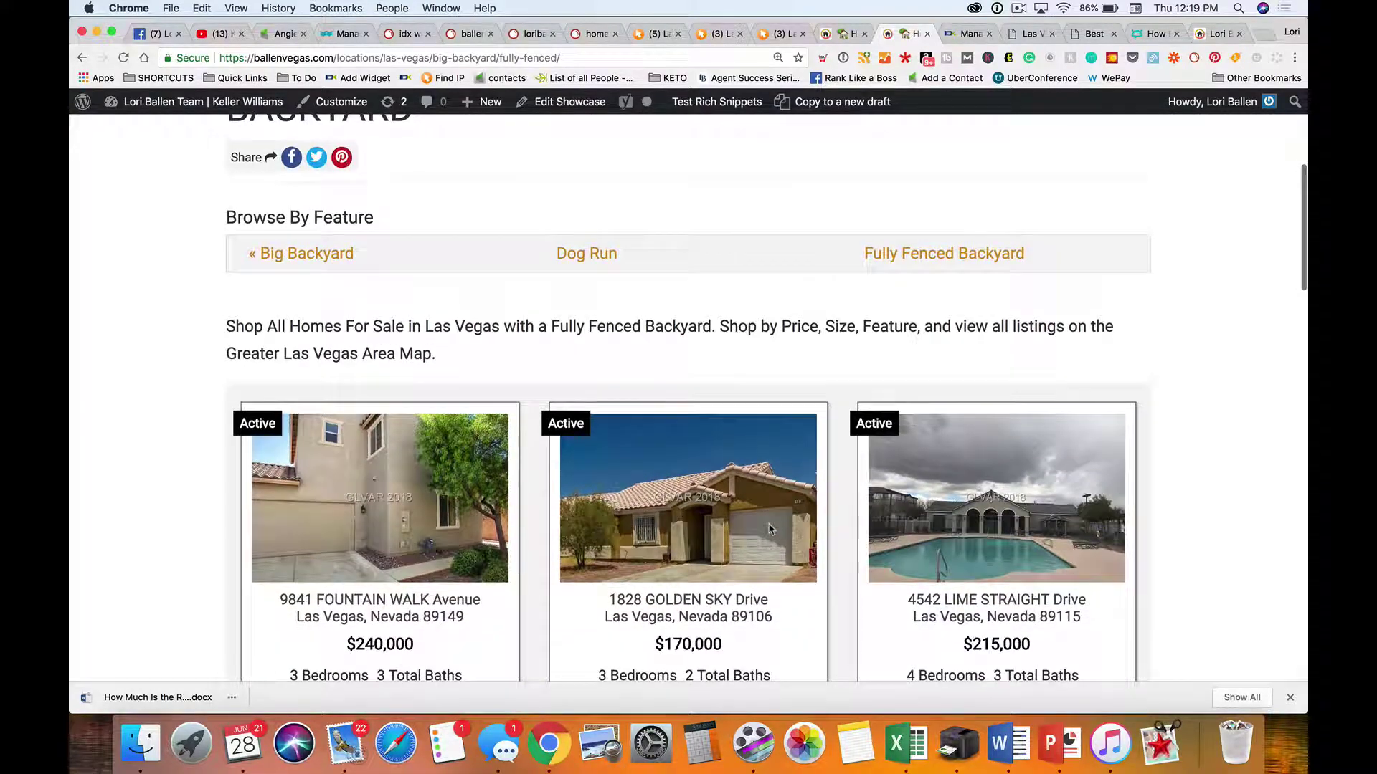
{"action": "scroll", "coordinate": [770, 529], "scroll_direction": "down", "scroll_amount": 2}
{"action": "scroll", "coordinate": [770, 530], "scroll_direction": "up", "scroll_amount": 1}
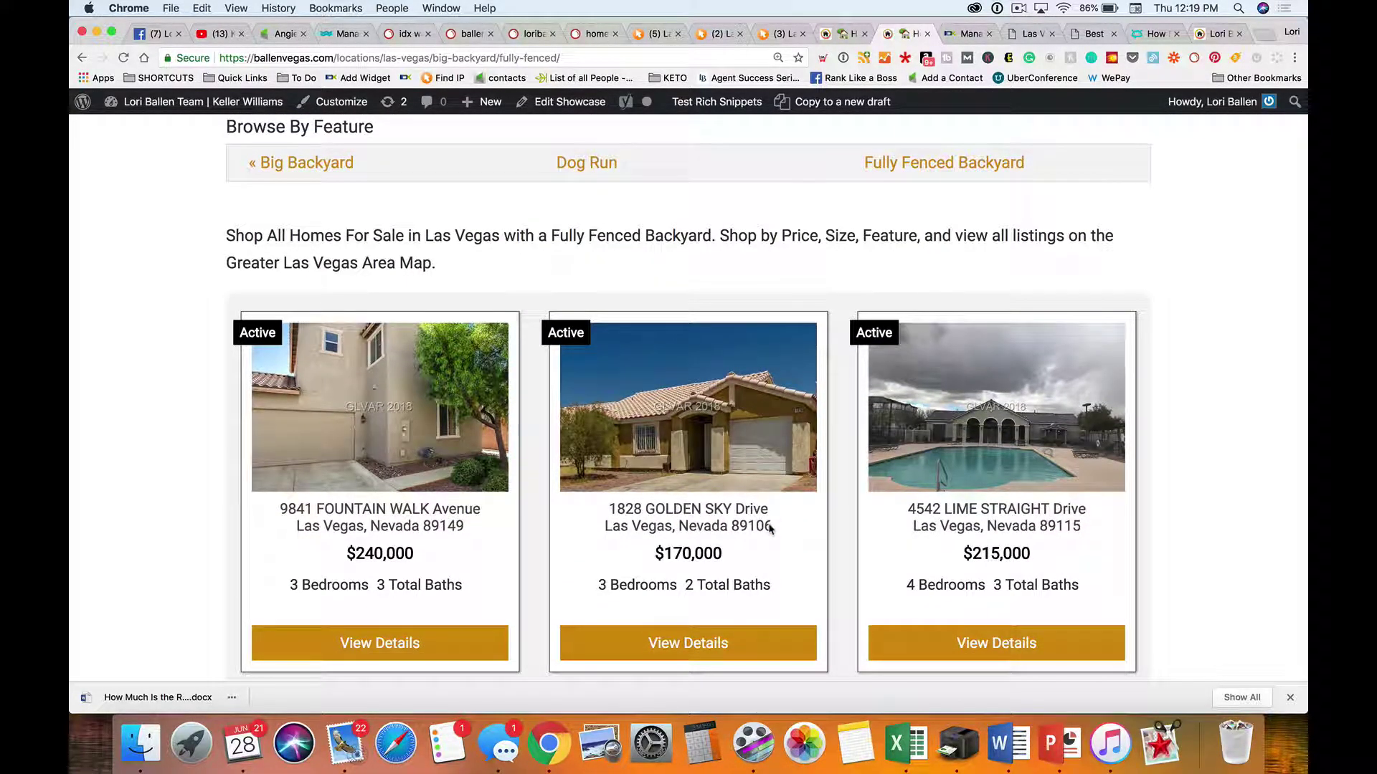
{"action": "scroll", "coordinate": [769, 529], "scroll_direction": "down", "scroll_amount": 1}
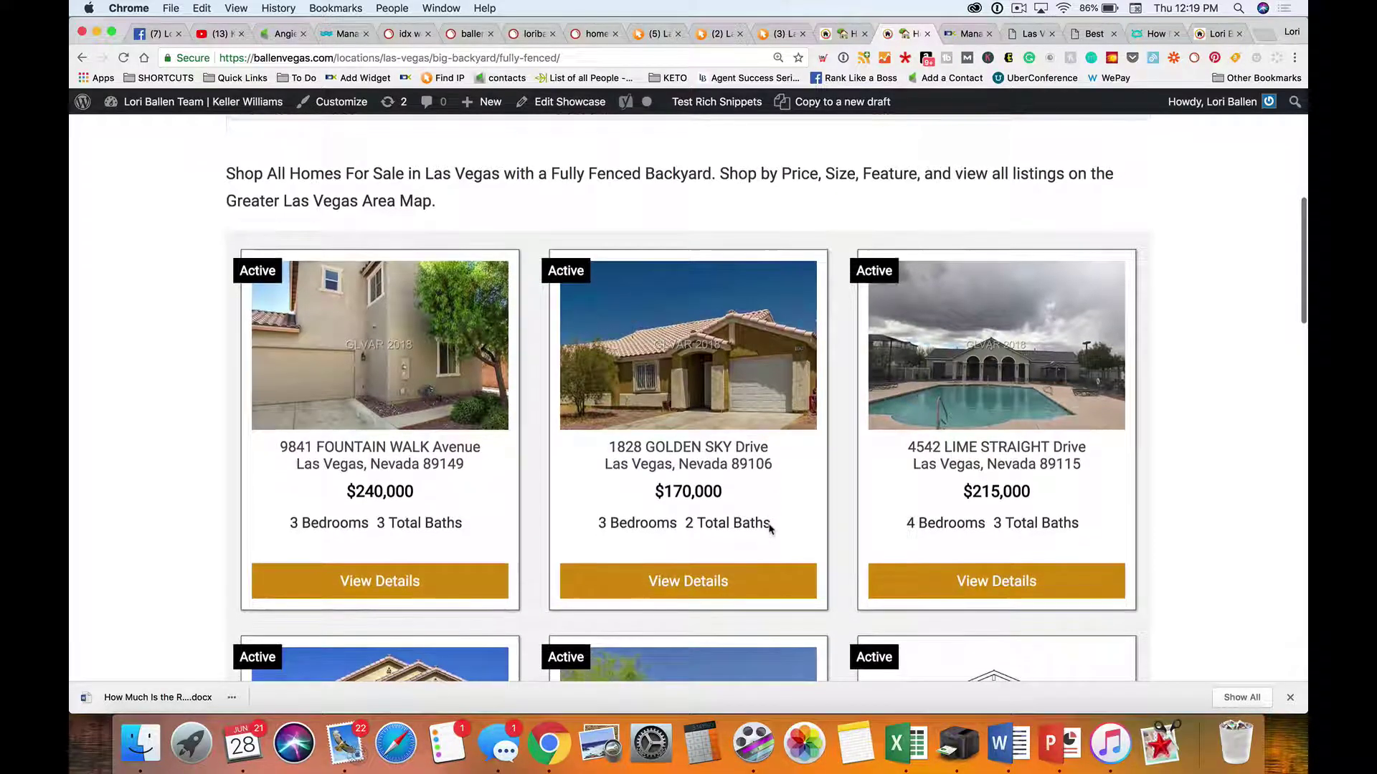
{"action": "scroll", "coordinate": [769, 529], "scroll_direction": "down", "scroll_amount": 3}
{"action": "scroll", "coordinate": [769, 529], "scroll_direction": "down", "scroll_amount": 10}
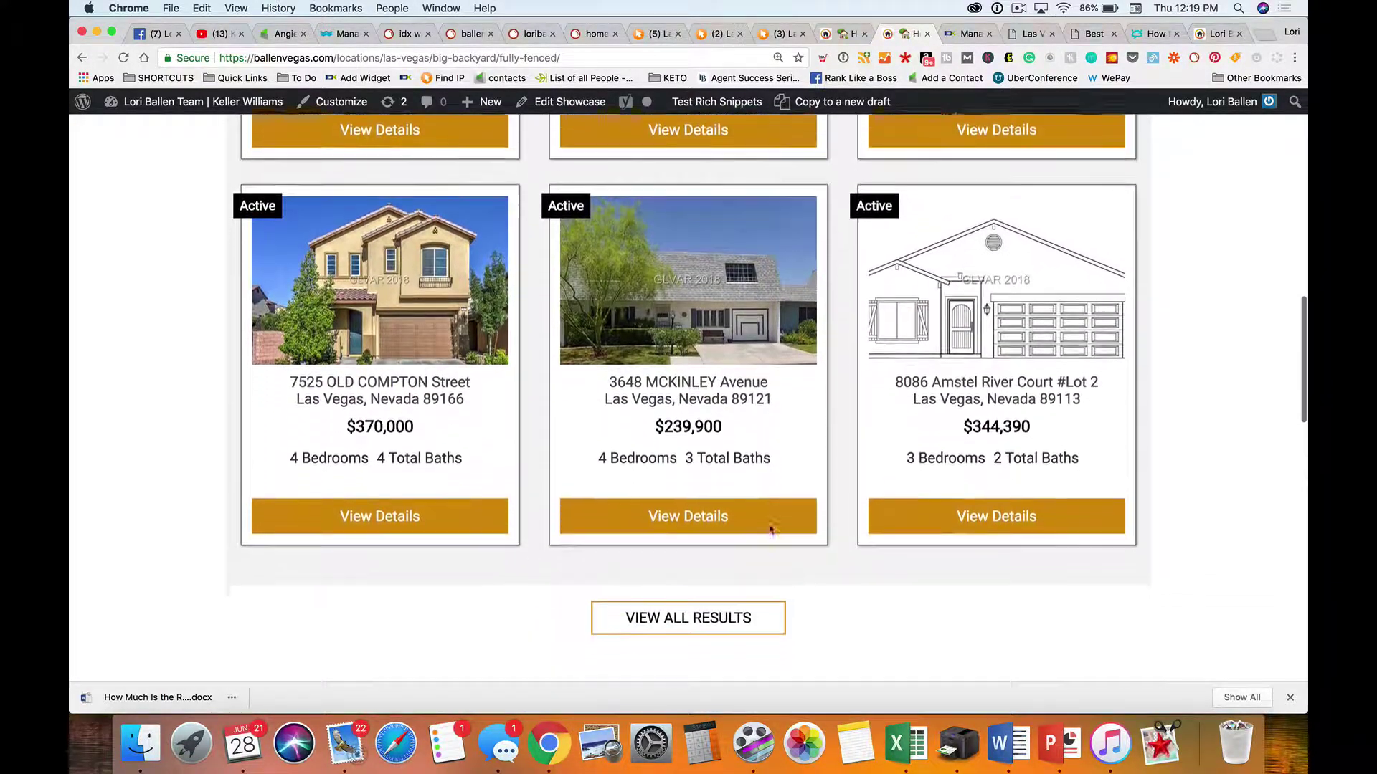
{"action": "scroll", "coordinate": [769, 530], "scroll_direction": "up", "scroll_amount": 15}
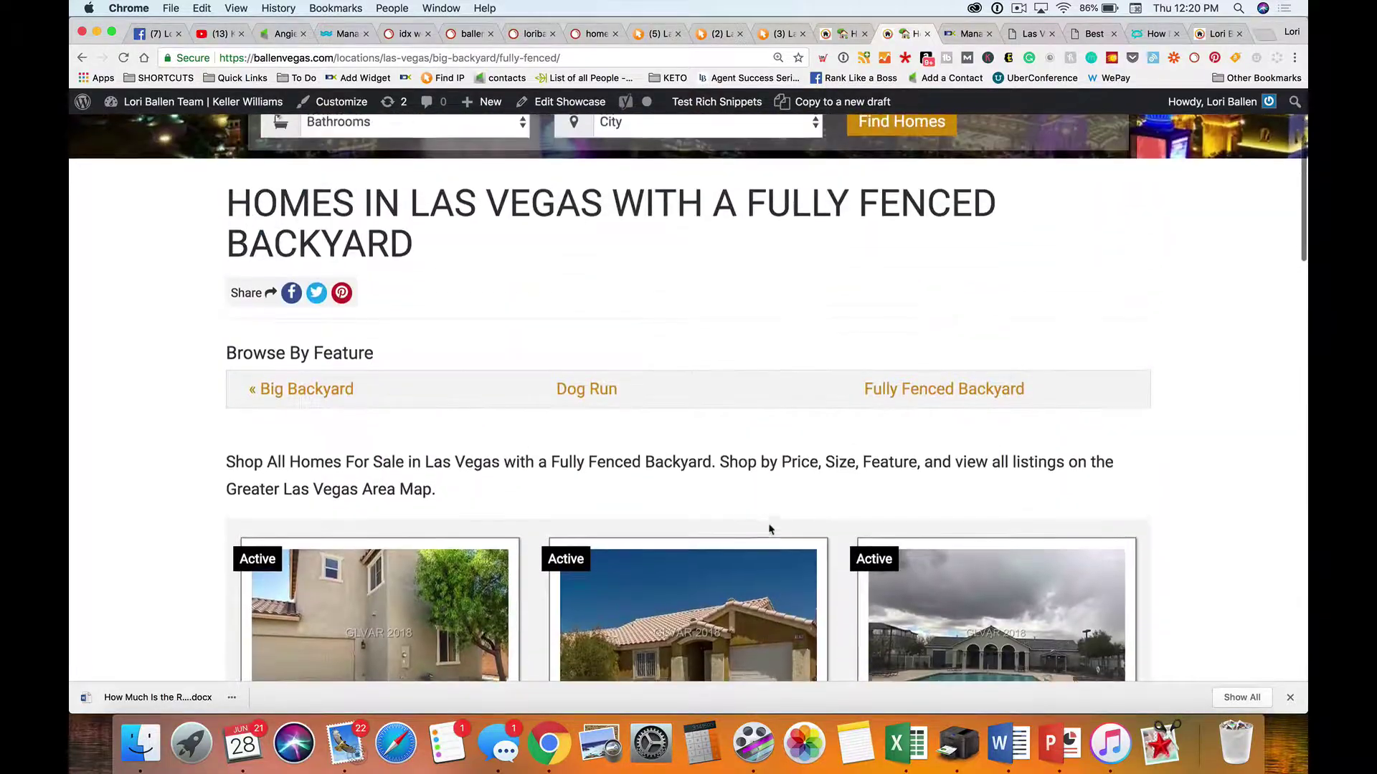
{"action": "scroll", "coordinate": [799, 372], "scroll_direction": "down", "scroll_amount": 5}
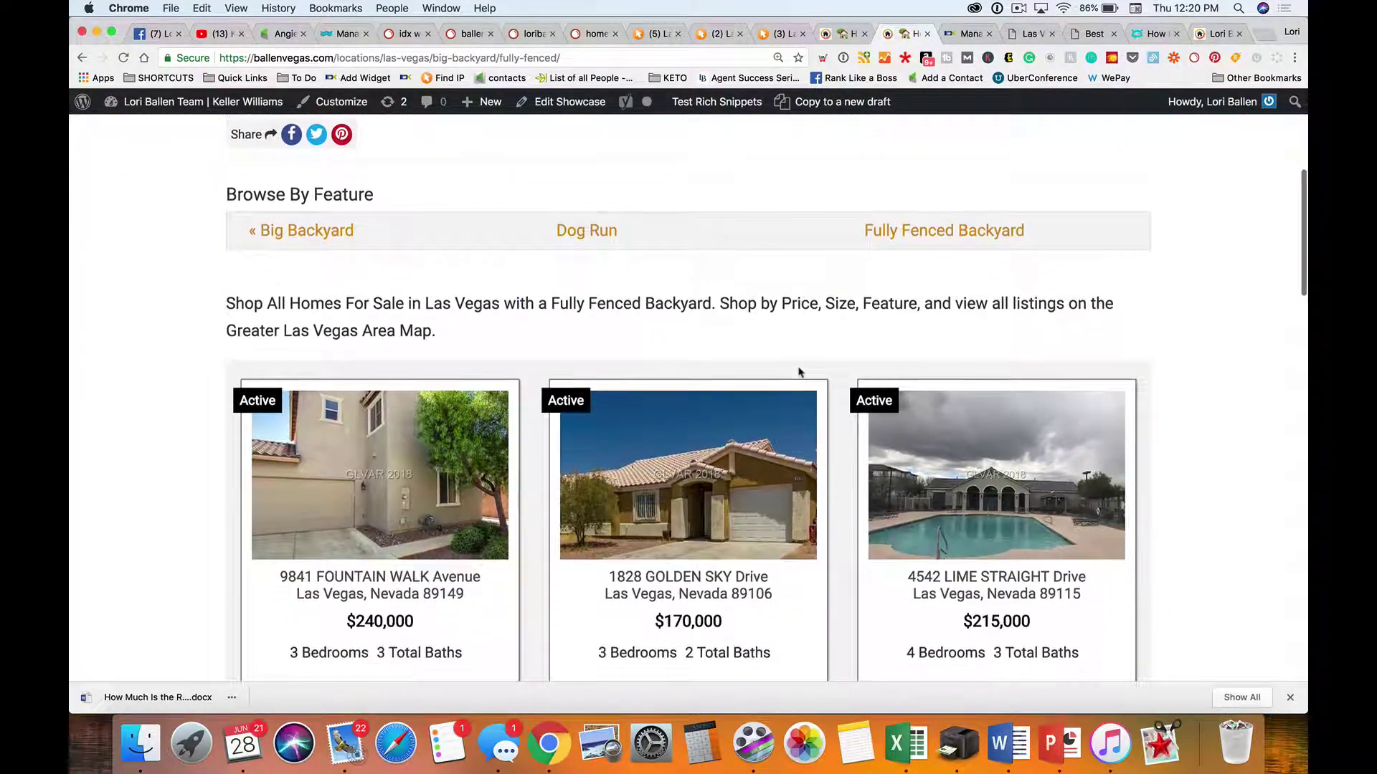
{"action": "scroll", "coordinate": [808, 271], "scroll_direction": "down", "scroll_amount": 1}
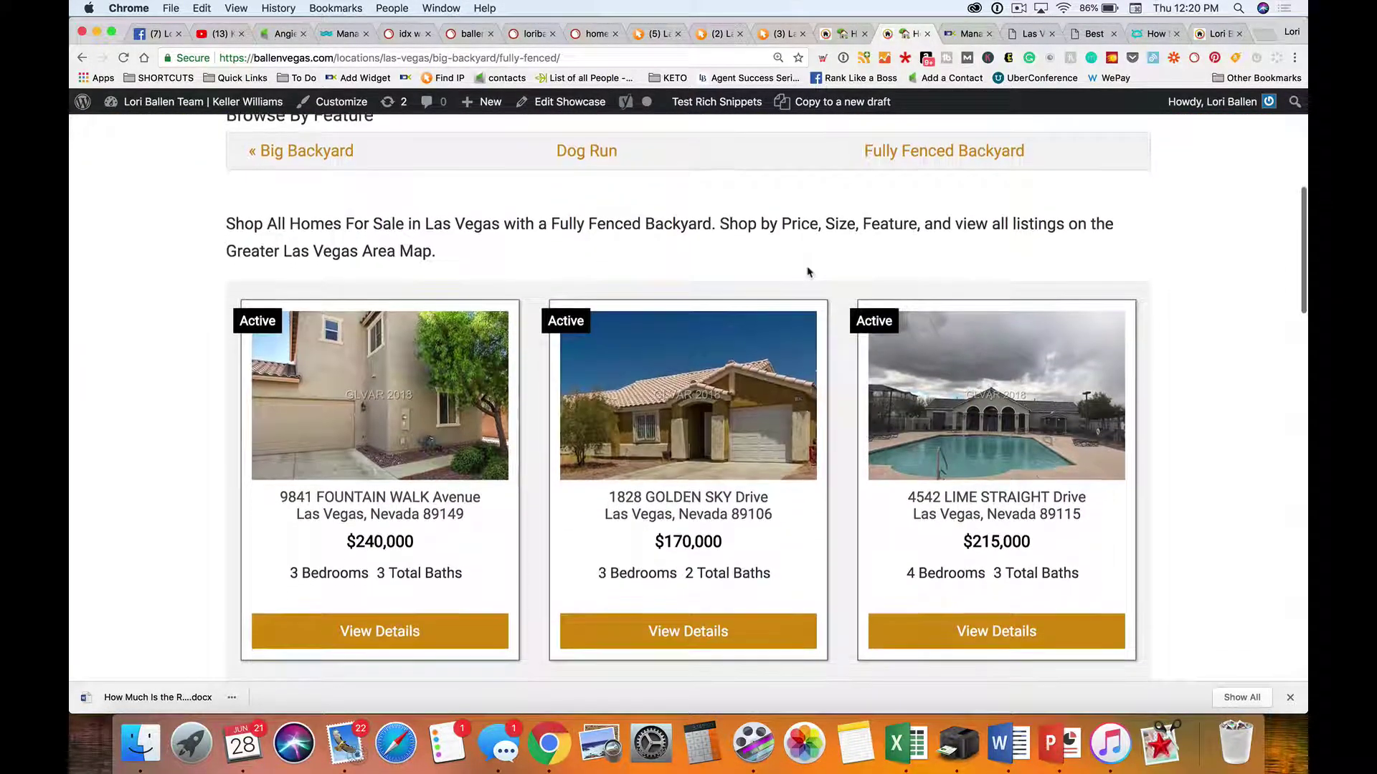
{"action": "scroll", "coordinate": [808, 271], "scroll_direction": "up", "scroll_amount": 1}
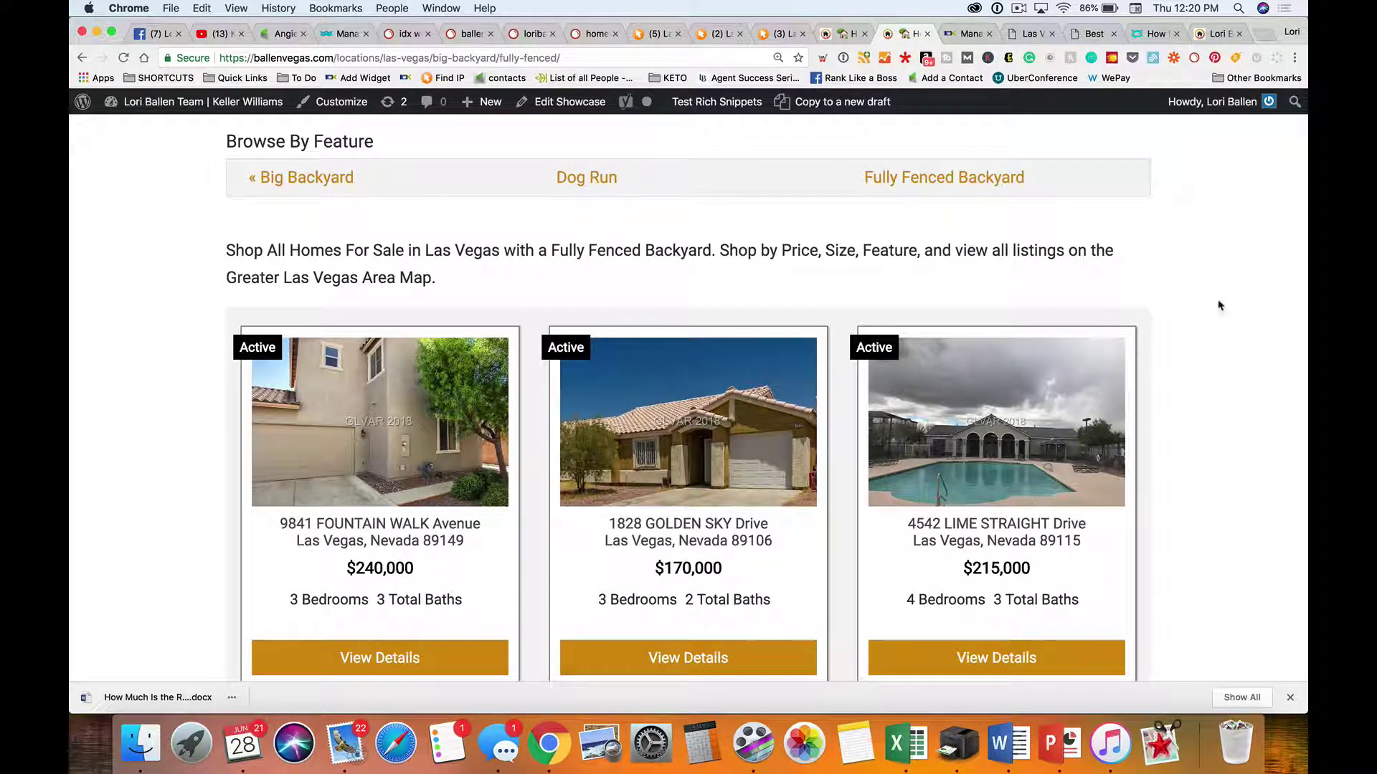
{"action": "scroll", "coordinate": [1266, 378], "scroll_direction": "up", "scroll_amount": 4}
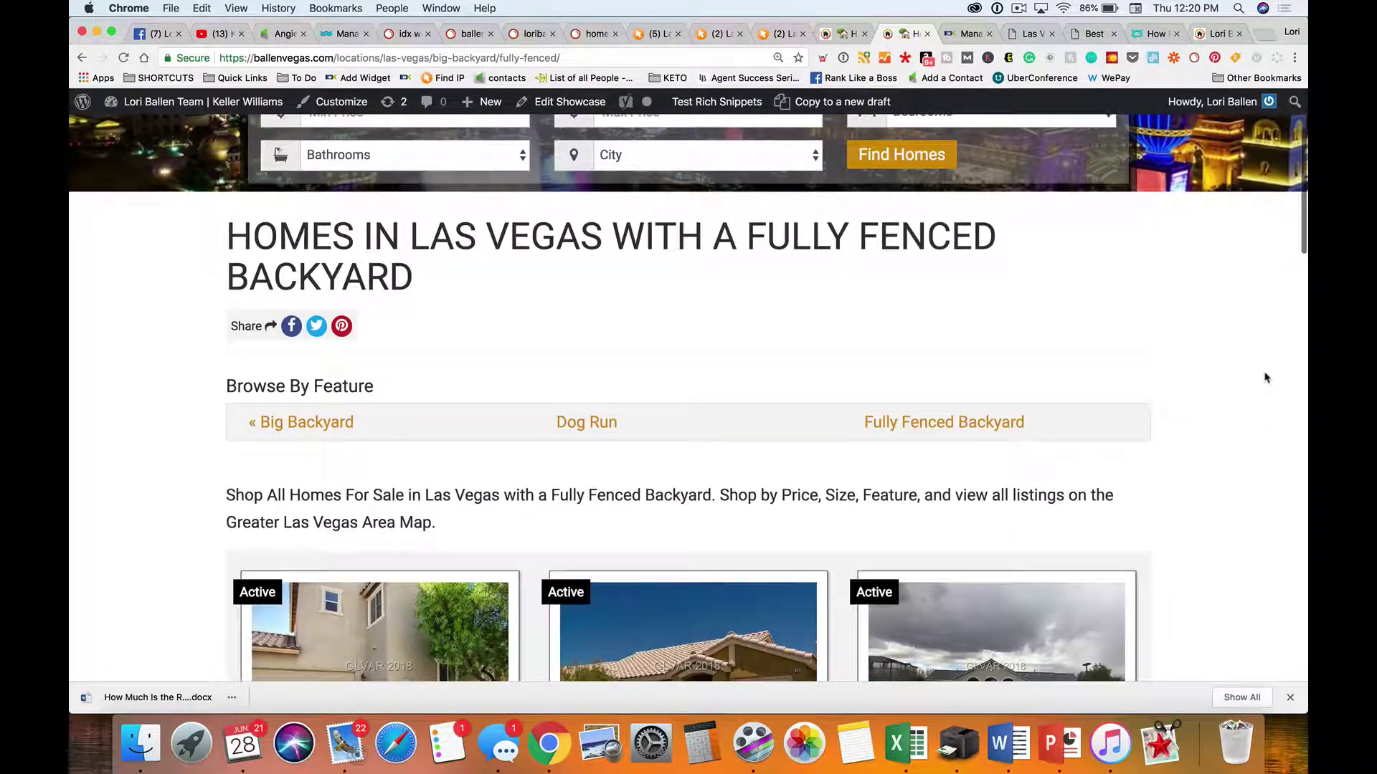
{"action": "scroll", "coordinate": [1266, 378], "scroll_direction": "down", "scroll_amount": 2}
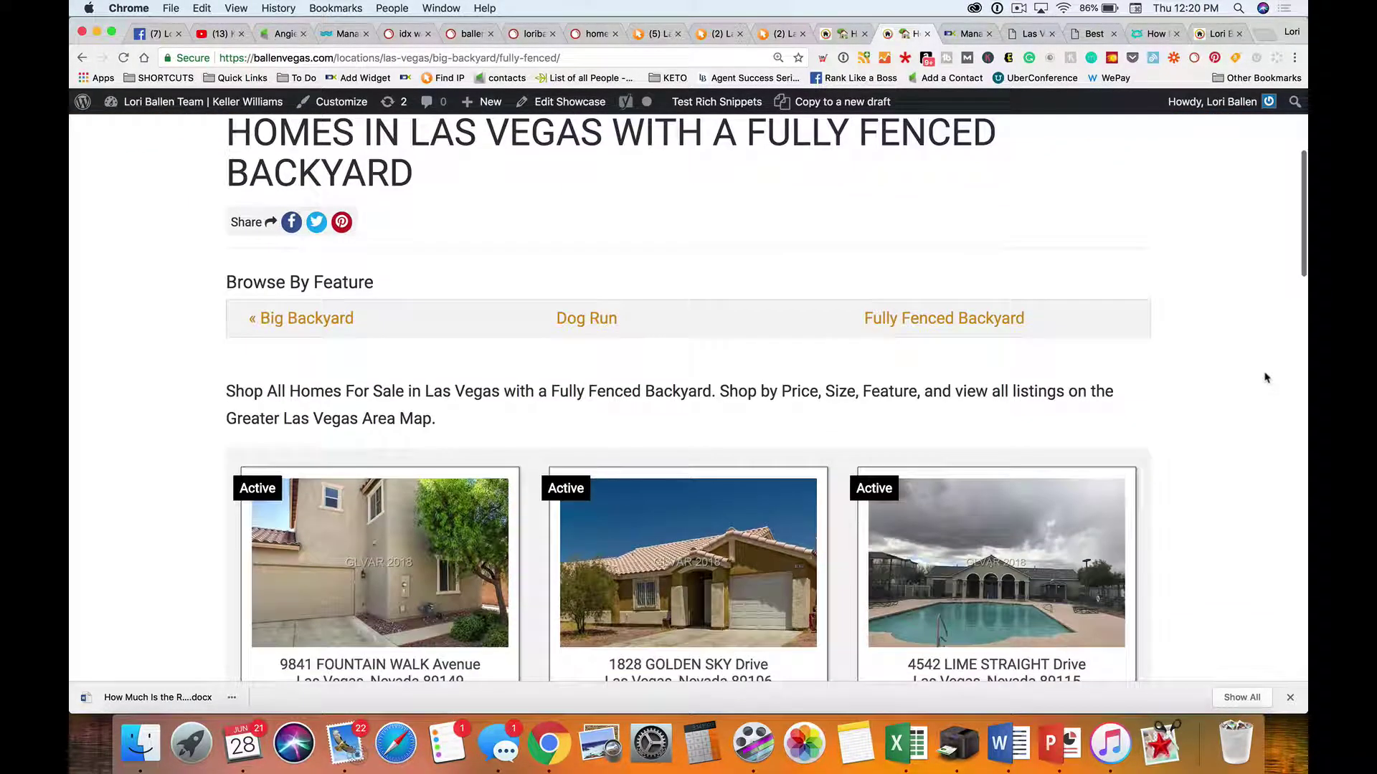
{"action": "scroll", "coordinate": [1266, 378], "scroll_direction": "down", "scroll_amount": 1}
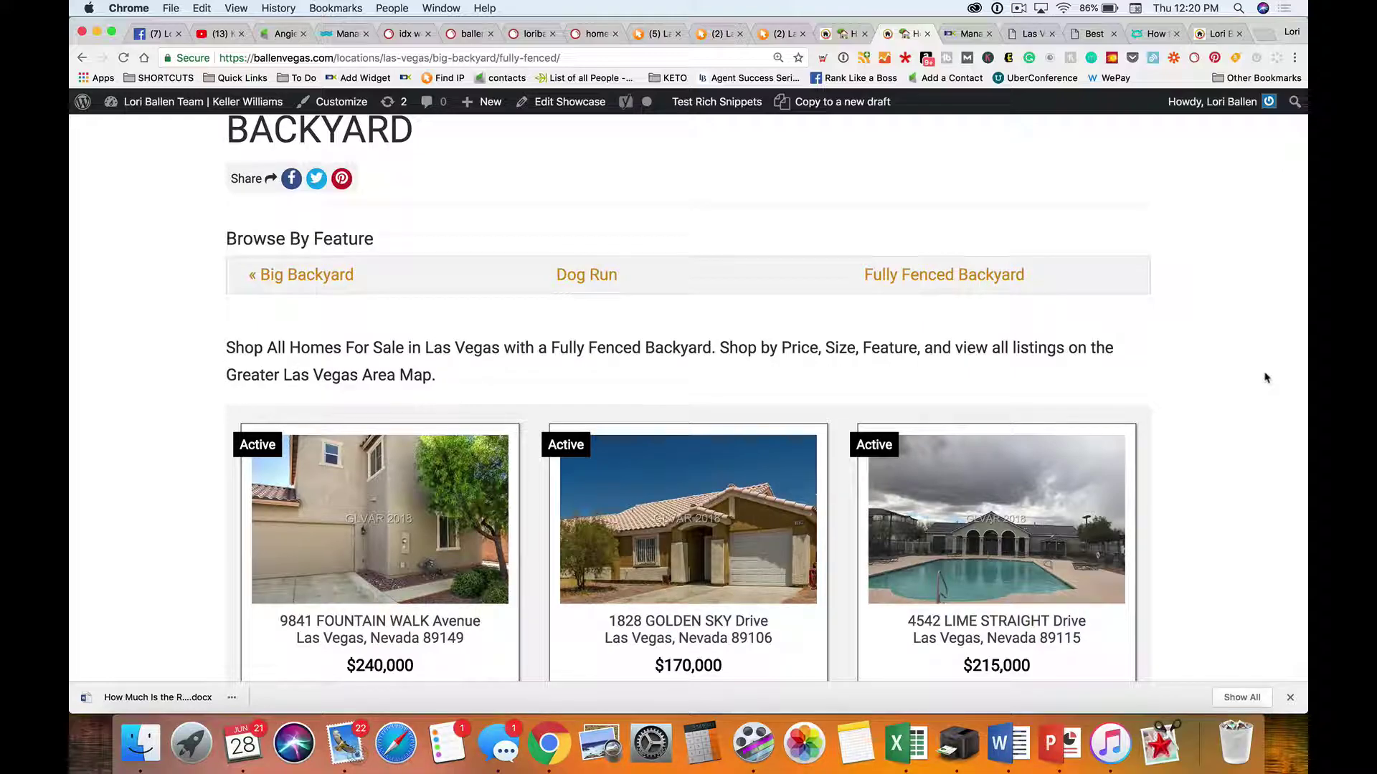
{"action": "scroll", "coordinate": [1266, 377], "scroll_direction": "down", "scroll_amount": 1}
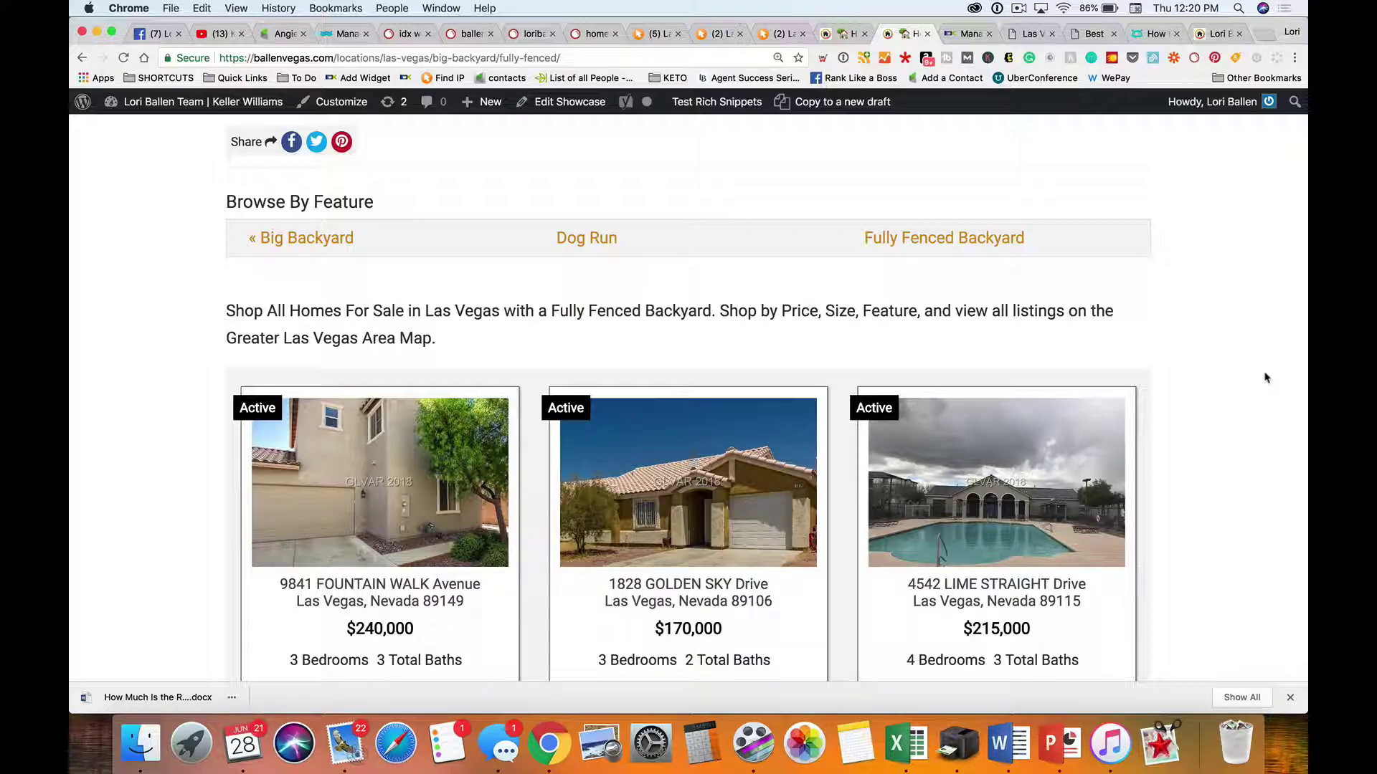
{"action": "scroll", "coordinate": [1265, 378], "scroll_direction": "up", "scroll_amount": 3}
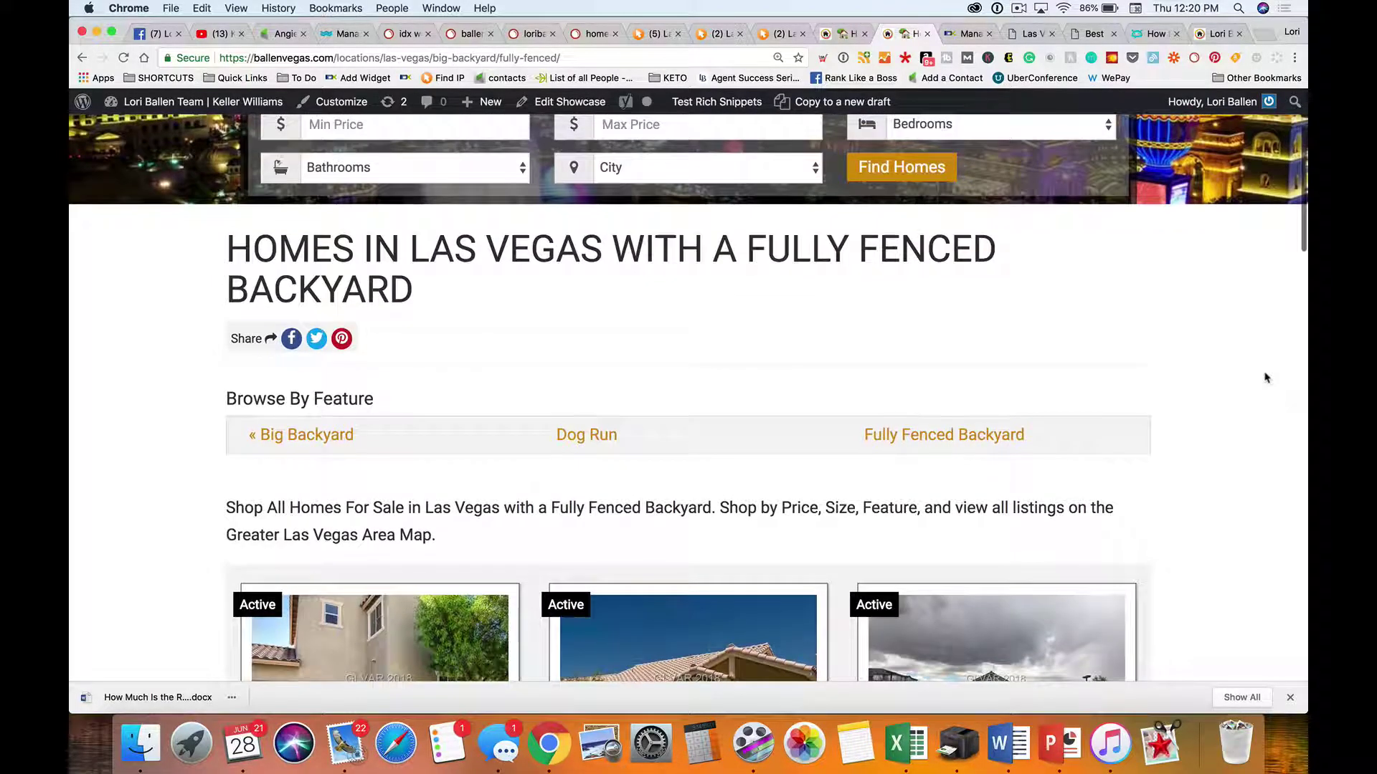
{"action": "scroll", "coordinate": [1265, 378], "scroll_direction": "down", "scroll_amount": 4}
{"action": "scroll", "coordinate": [1266, 378], "scroll_direction": "down", "scroll_amount": 5}
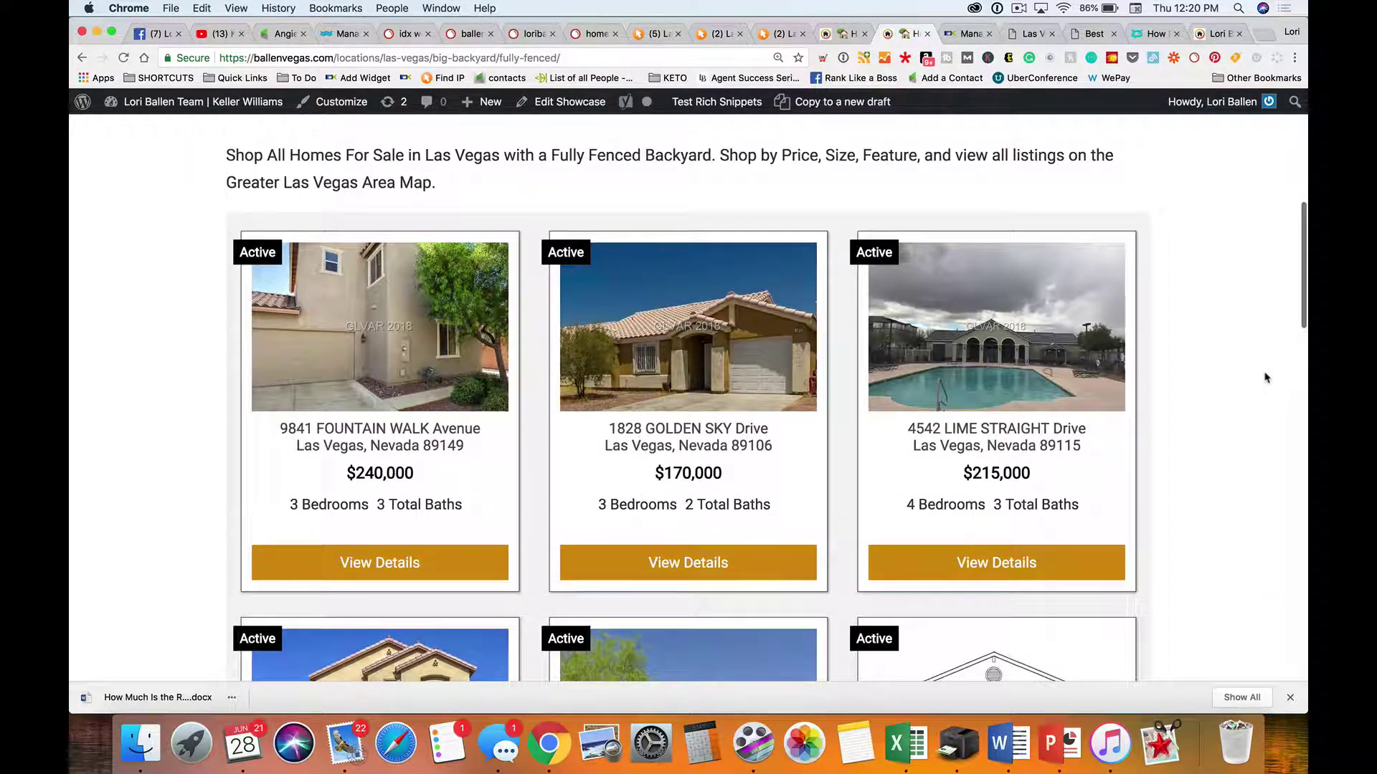
Review the fully fenced backyard page's remaining listings, heading and Browse By Feature links
{"action": "scroll", "coordinate": [1266, 378], "scroll_direction": "down", "scroll_amount": 10}
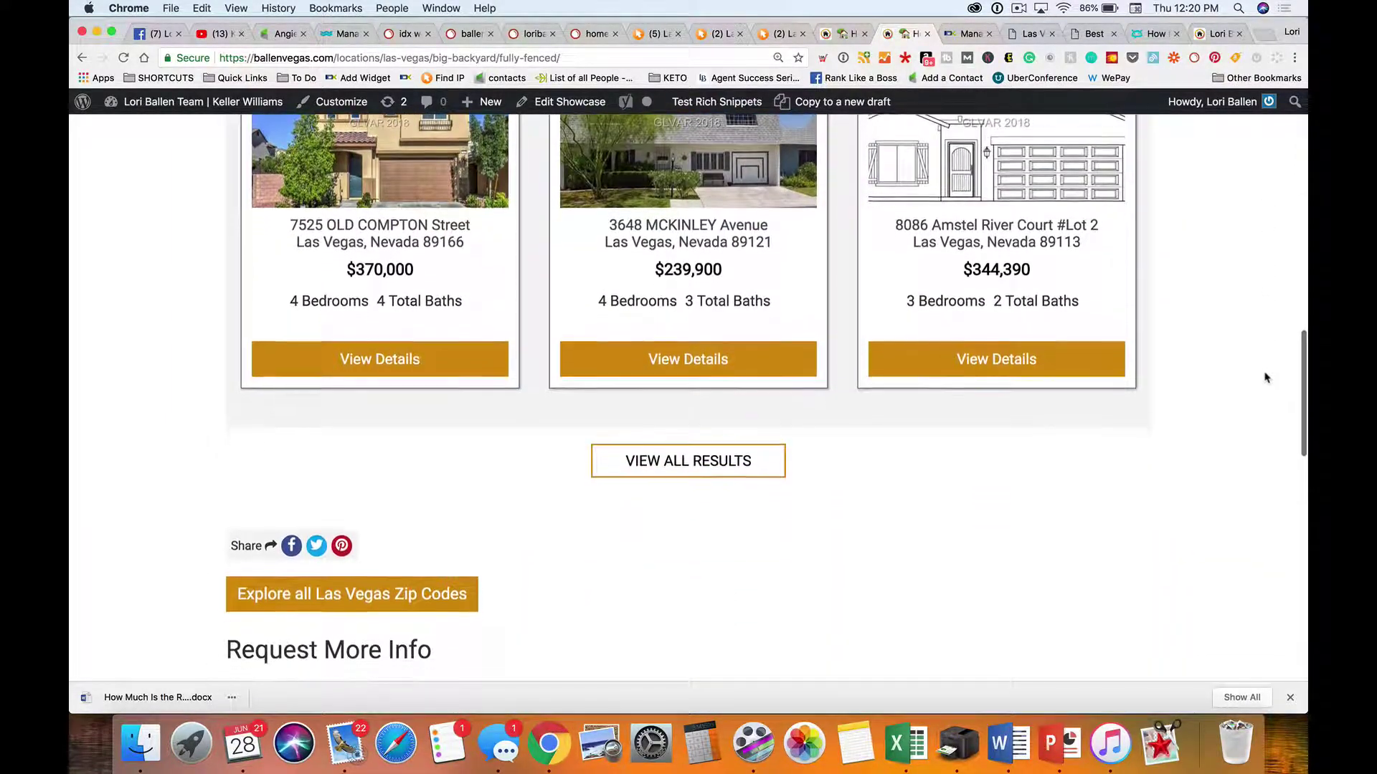
{"action": "scroll", "coordinate": [1266, 378], "scroll_direction": "up", "scroll_amount": 7}
{"action": "scroll", "coordinate": [1266, 378], "scroll_direction": "up", "scroll_amount": 15}
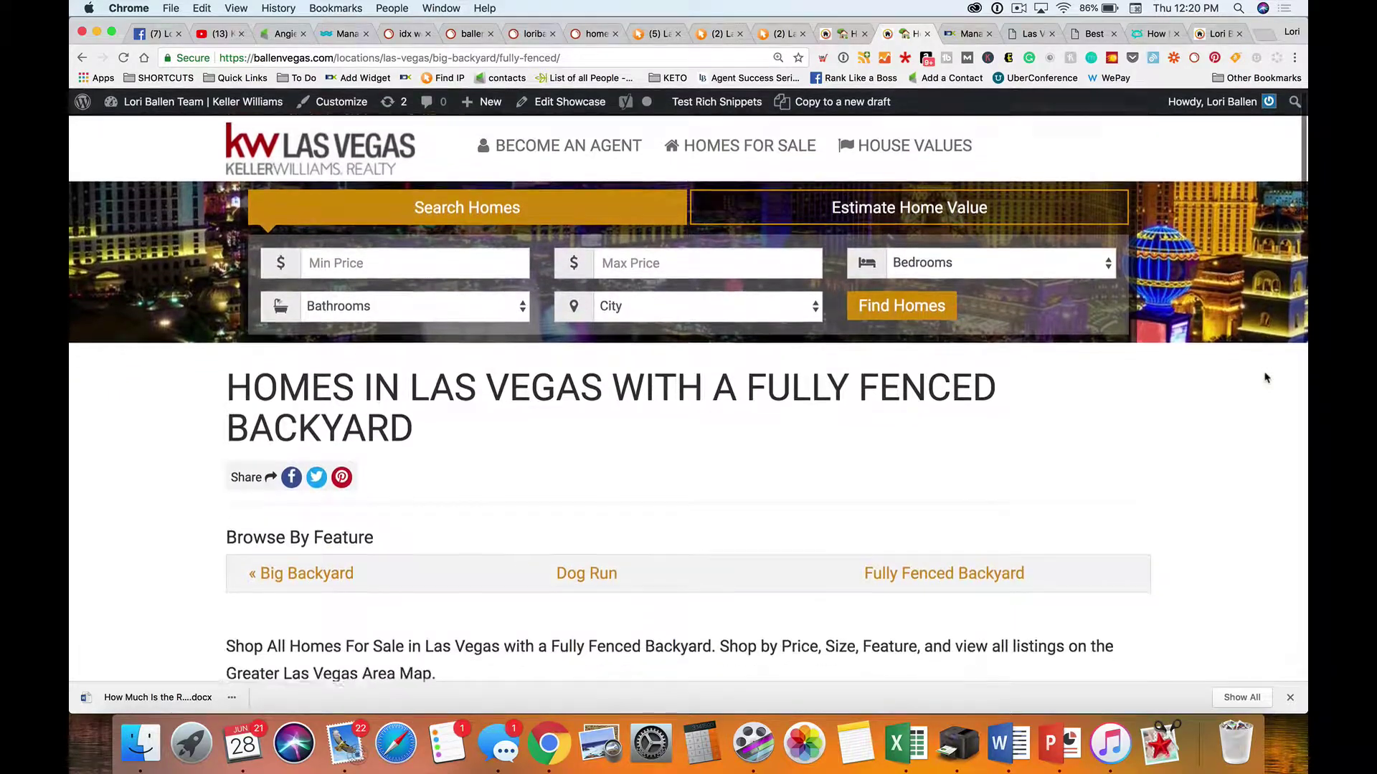
{"action": "scroll", "coordinate": [1266, 378], "scroll_direction": "down", "scroll_amount": 5}
{"action": "scroll", "coordinate": [1266, 378], "scroll_direction": "down", "scroll_amount": 3}
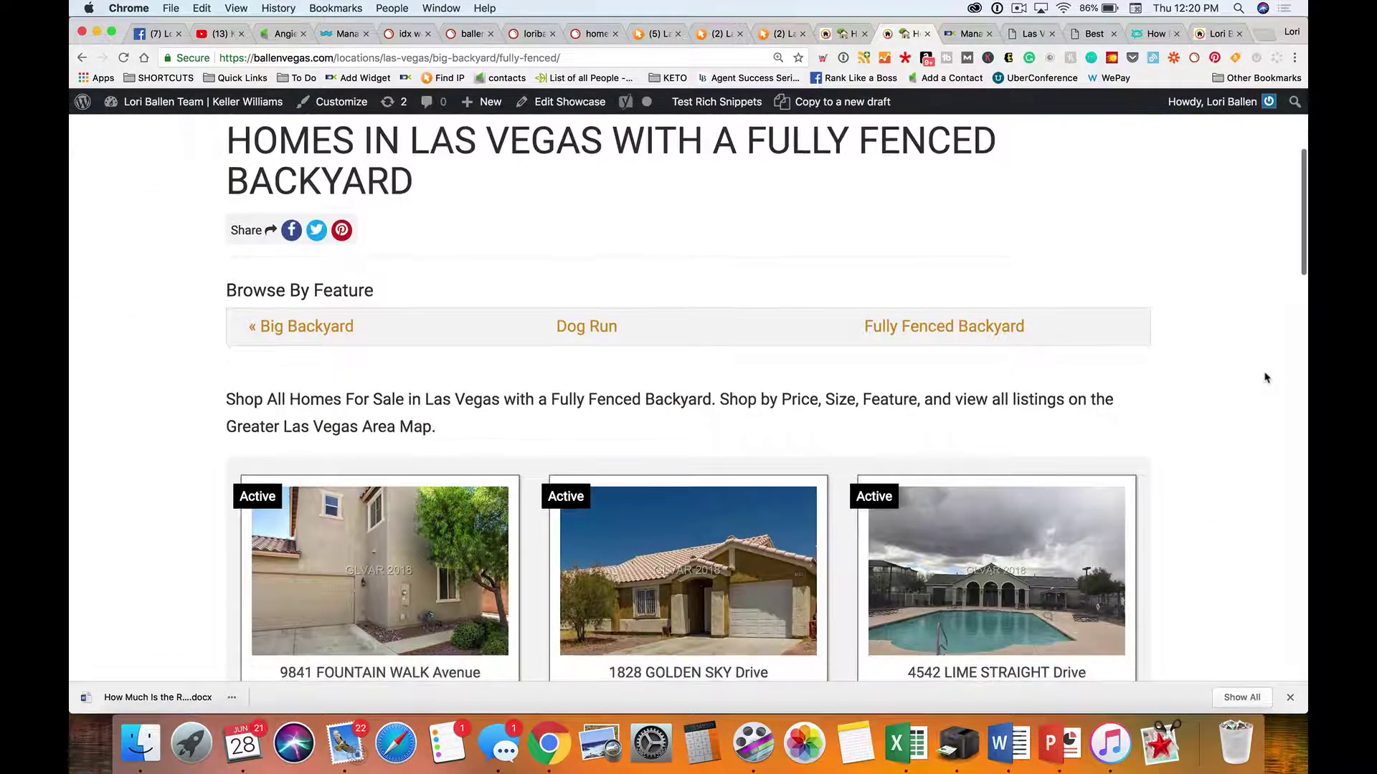
Recheck the visitor's backyard search phrase in the Clicky visitor log, then review the Big Backyard page
{"action": "left_click", "coordinate": [771, 39]}
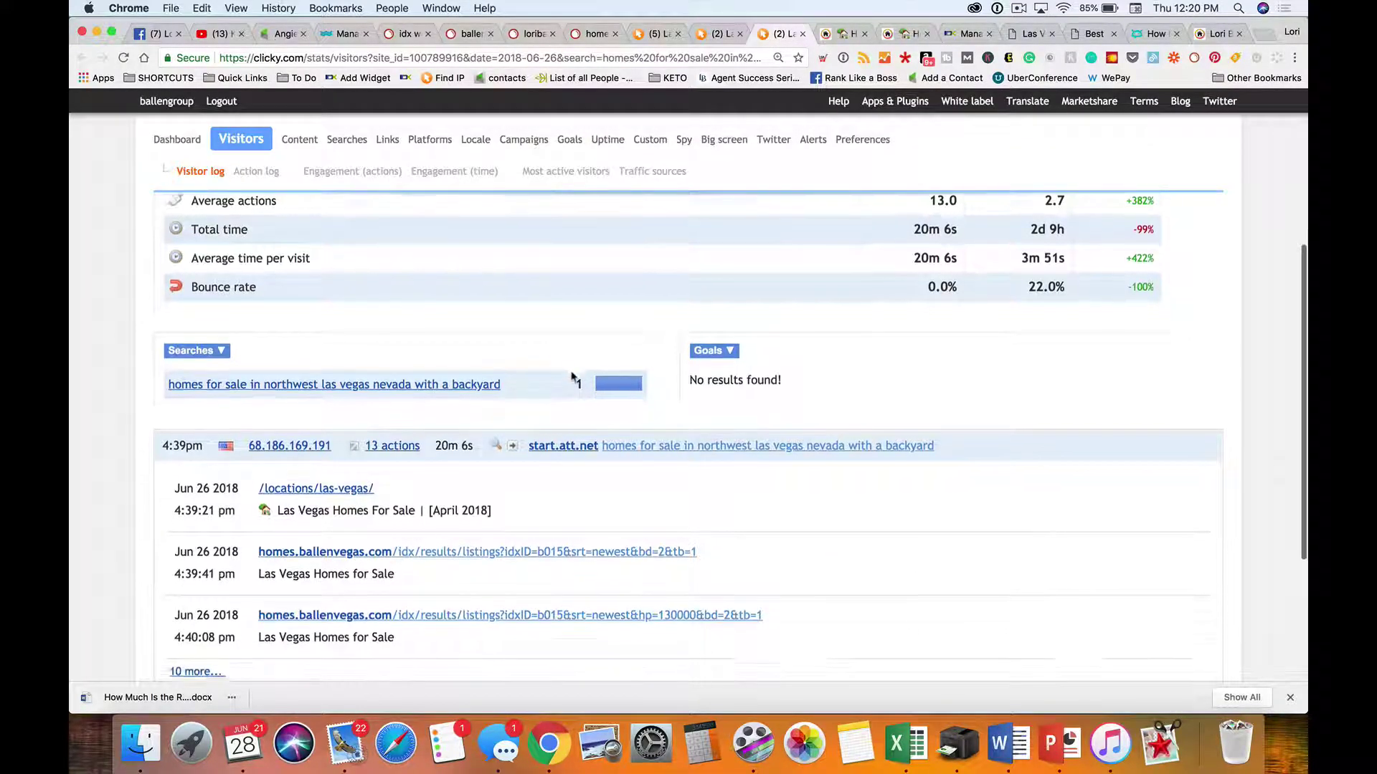
{"action": "scroll", "coordinate": [573, 377], "scroll_direction": "down", "scroll_amount": 3}
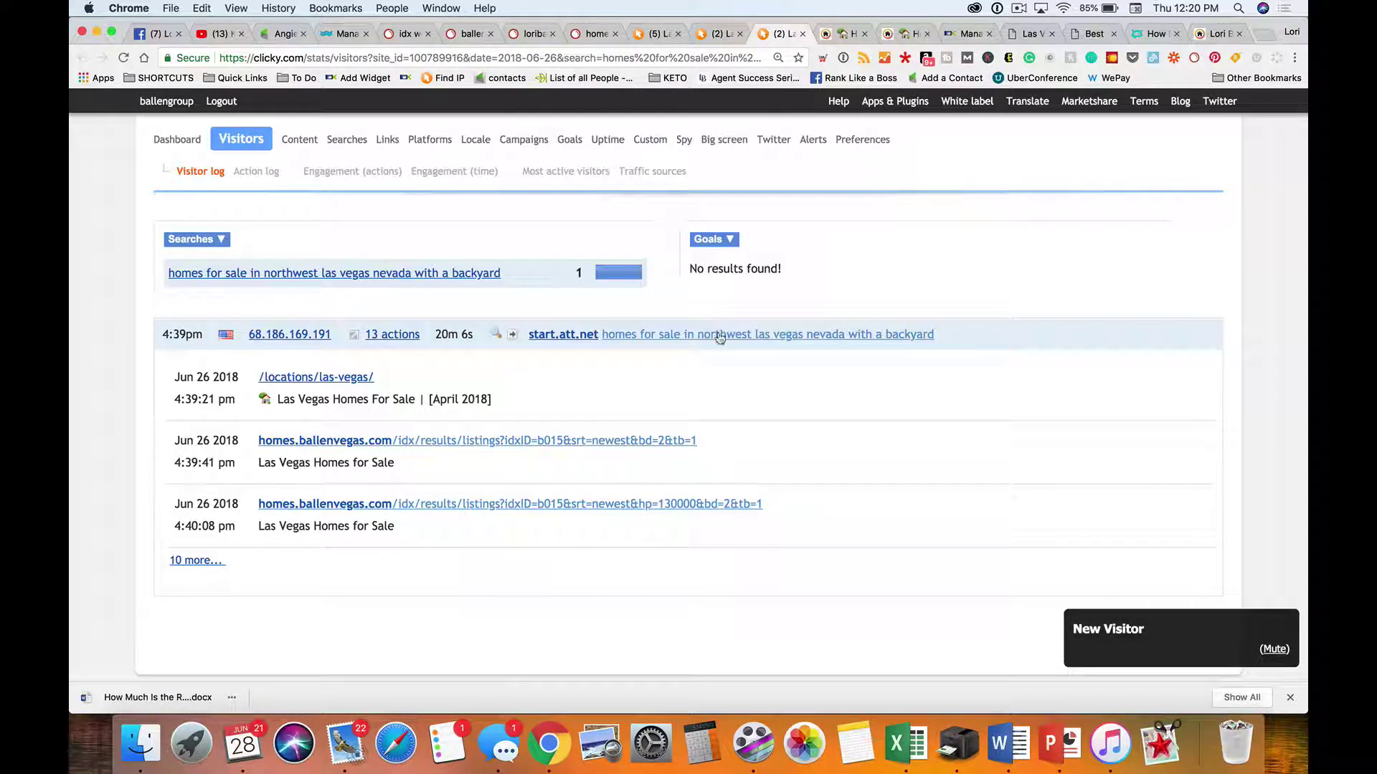
{"action": "left_click", "coordinate": [846, 32]}
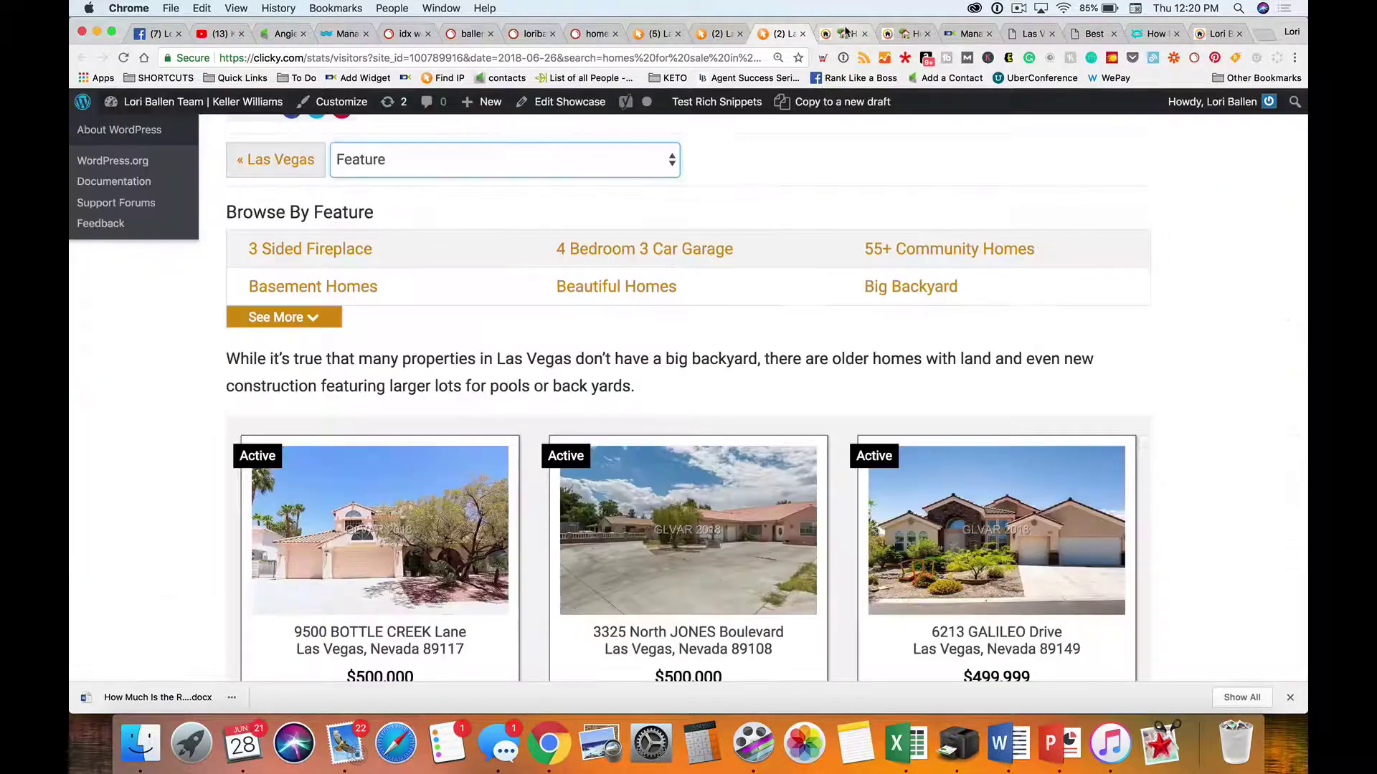
{"action": "scroll", "coordinate": [557, 328], "scroll_direction": "down", "scroll_amount": 8}
{"action": "scroll", "coordinate": [557, 329], "scroll_direction": "up", "scroll_amount": 12}
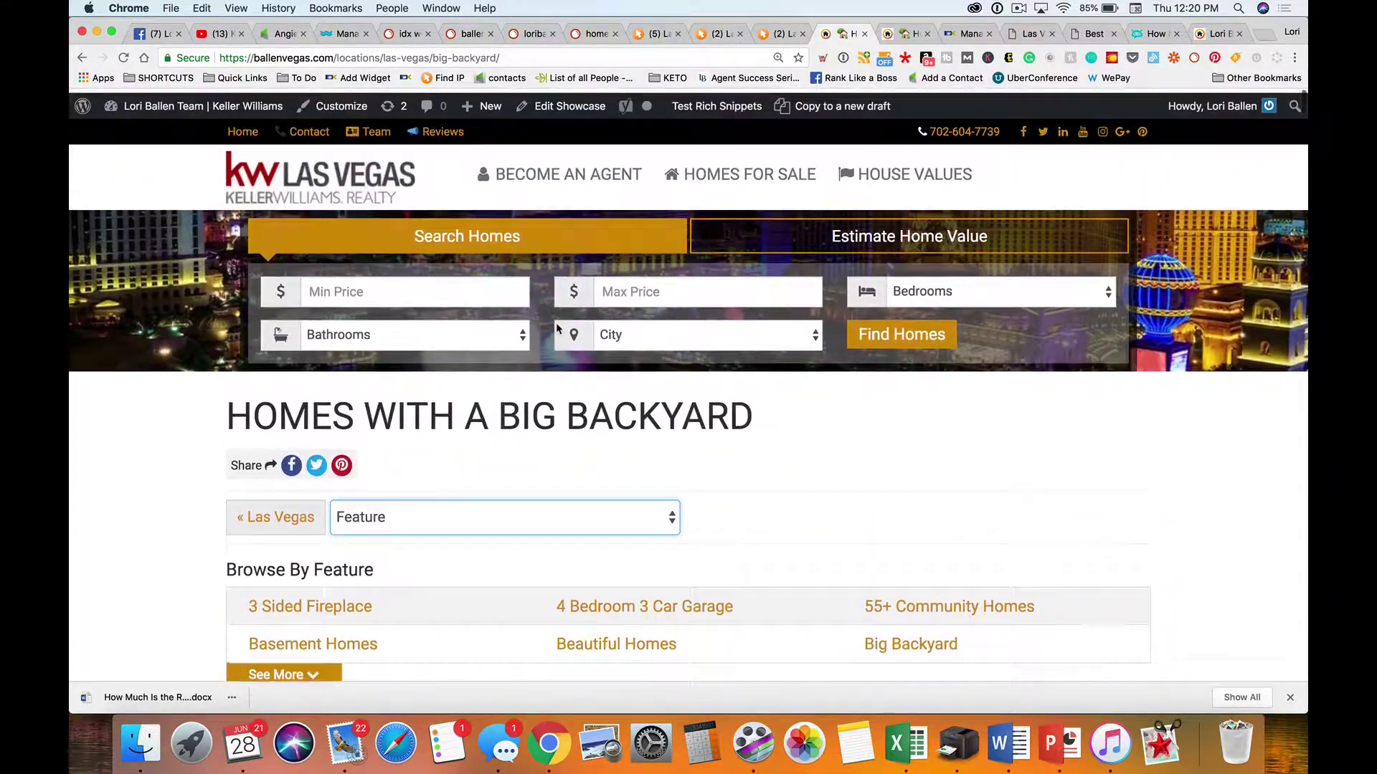
Go to the Las Vegas Homes For Sale page, browse it by Area and open the Northwest page
{"action": "left_click", "coordinate": [758, 172]}
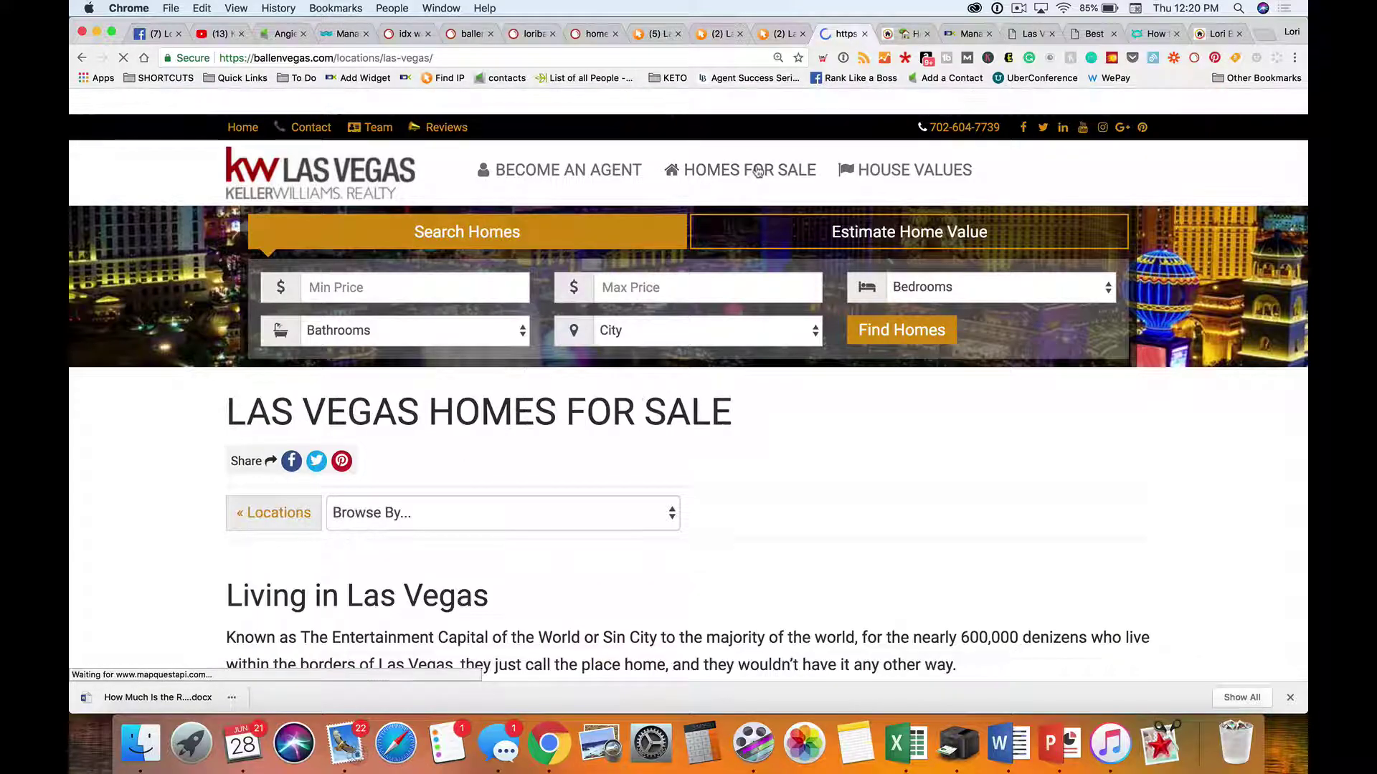
{"action": "scroll", "coordinate": [659, 351], "scroll_direction": "down", "scroll_amount": 1}
{"action": "scroll", "coordinate": [659, 352], "scroll_direction": "down", "scroll_amount": 1}
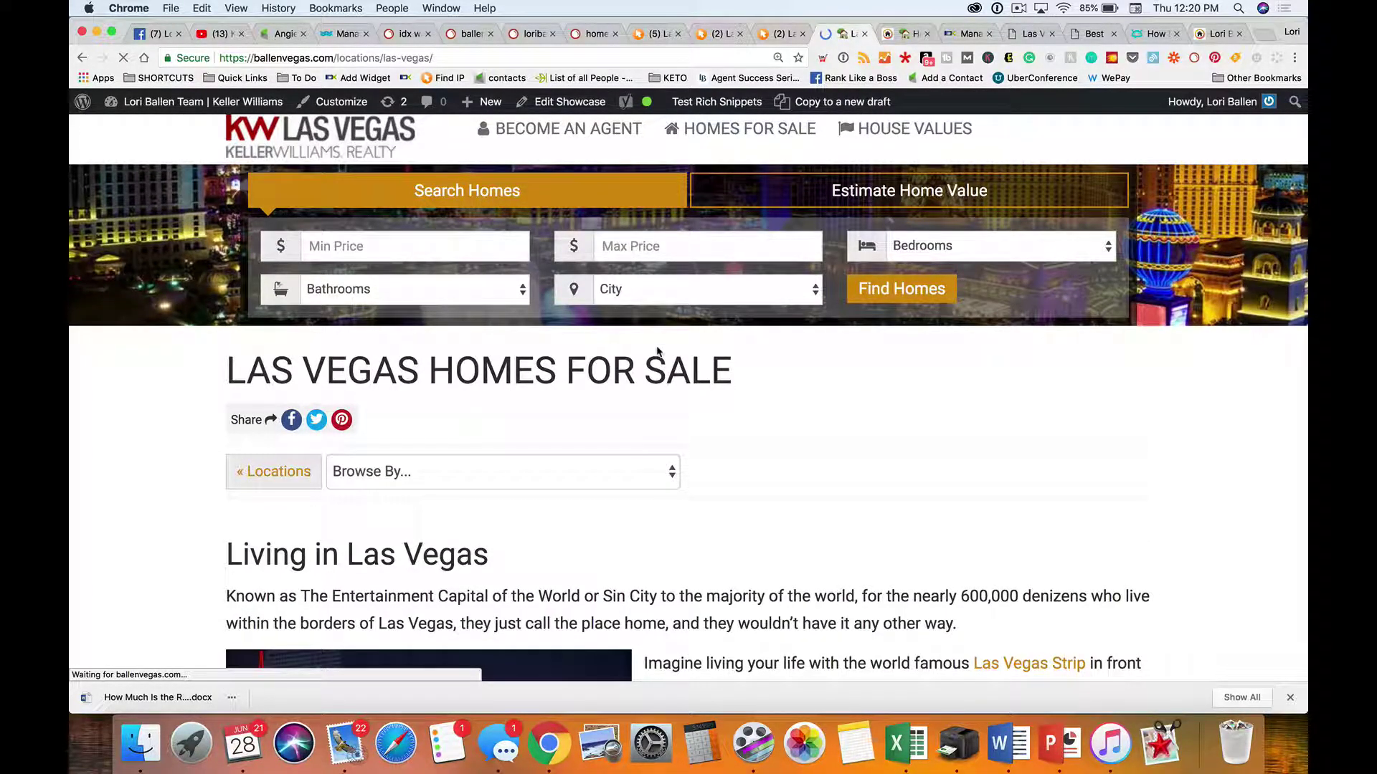
{"action": "scroll", "coordinate": [658, 352], "scroll_direction": "down", "scroll_amount": 2}
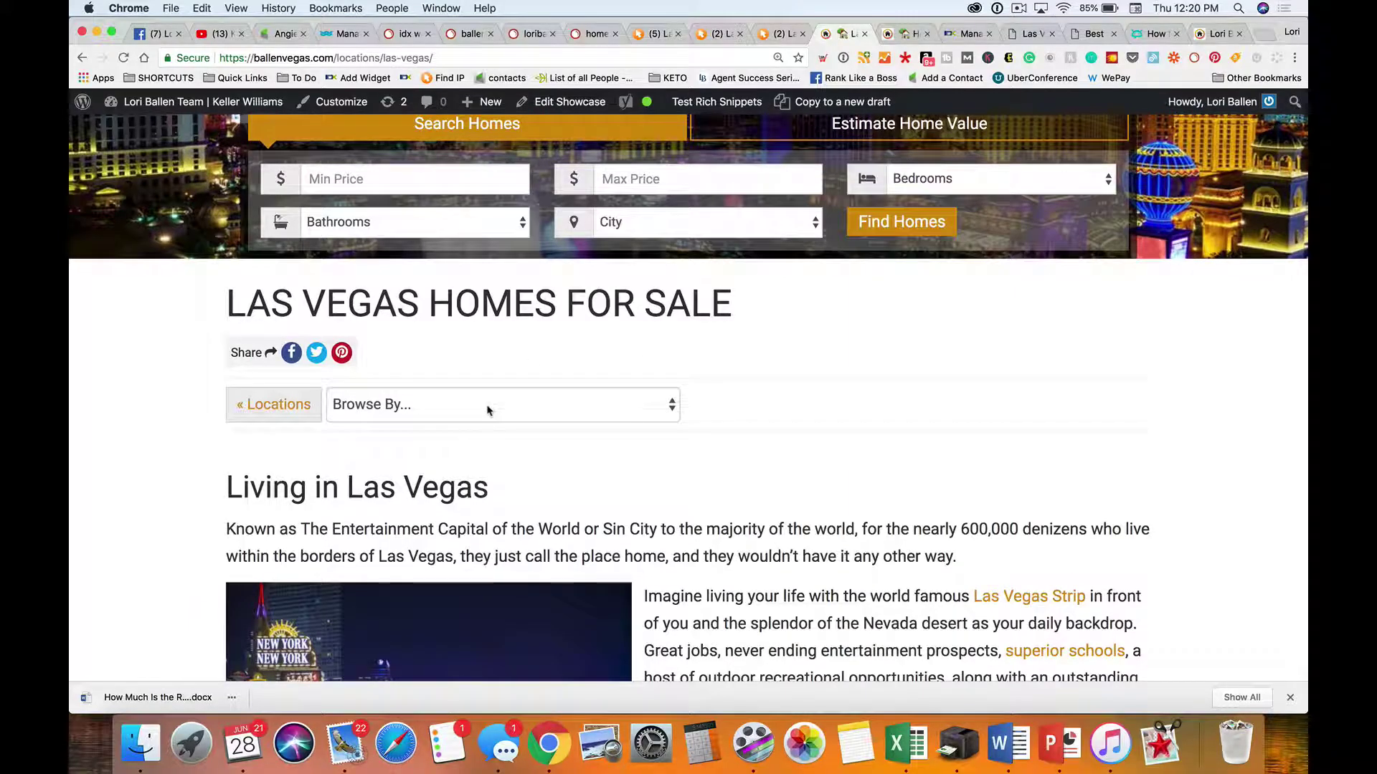
{"action": "left_click", "coordinate": [475, 415]}
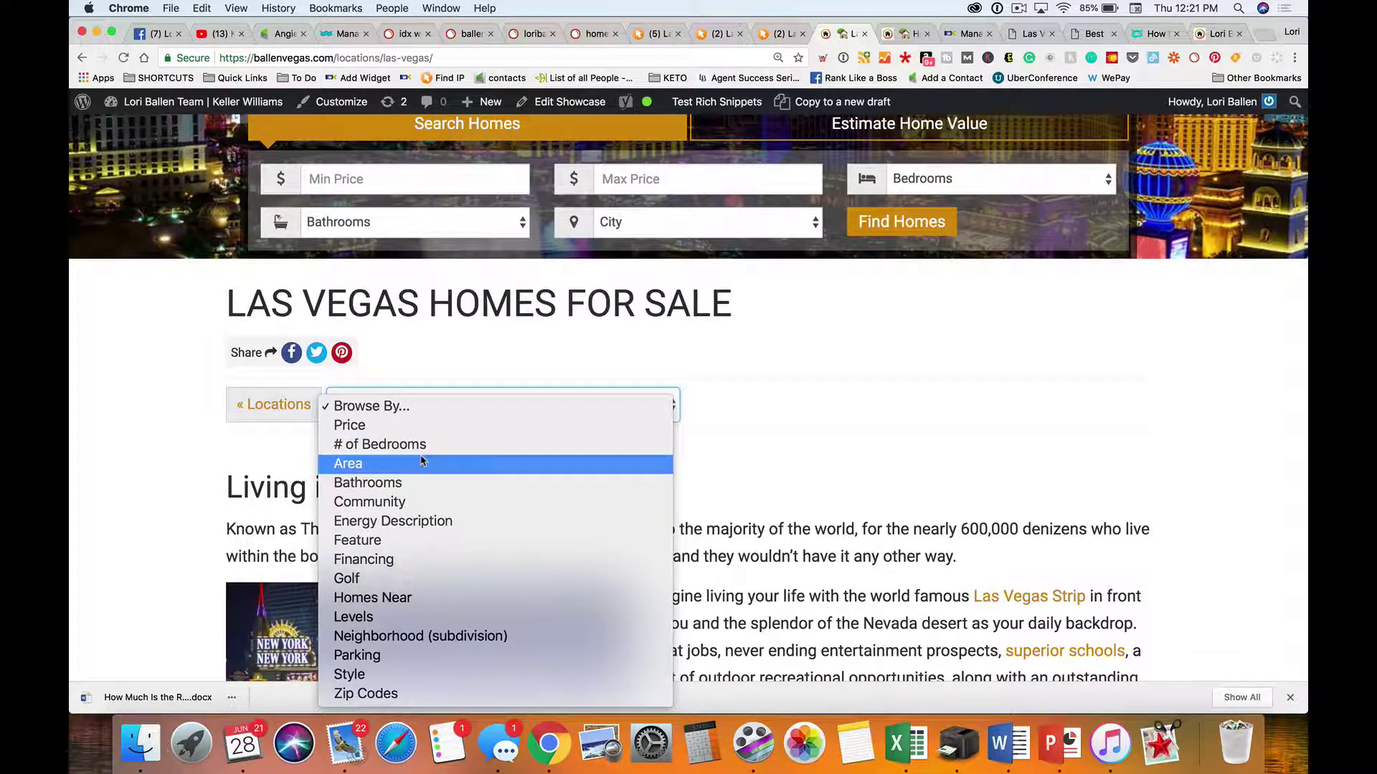
{"action": "left_click", "coordinate": [362, 466]}
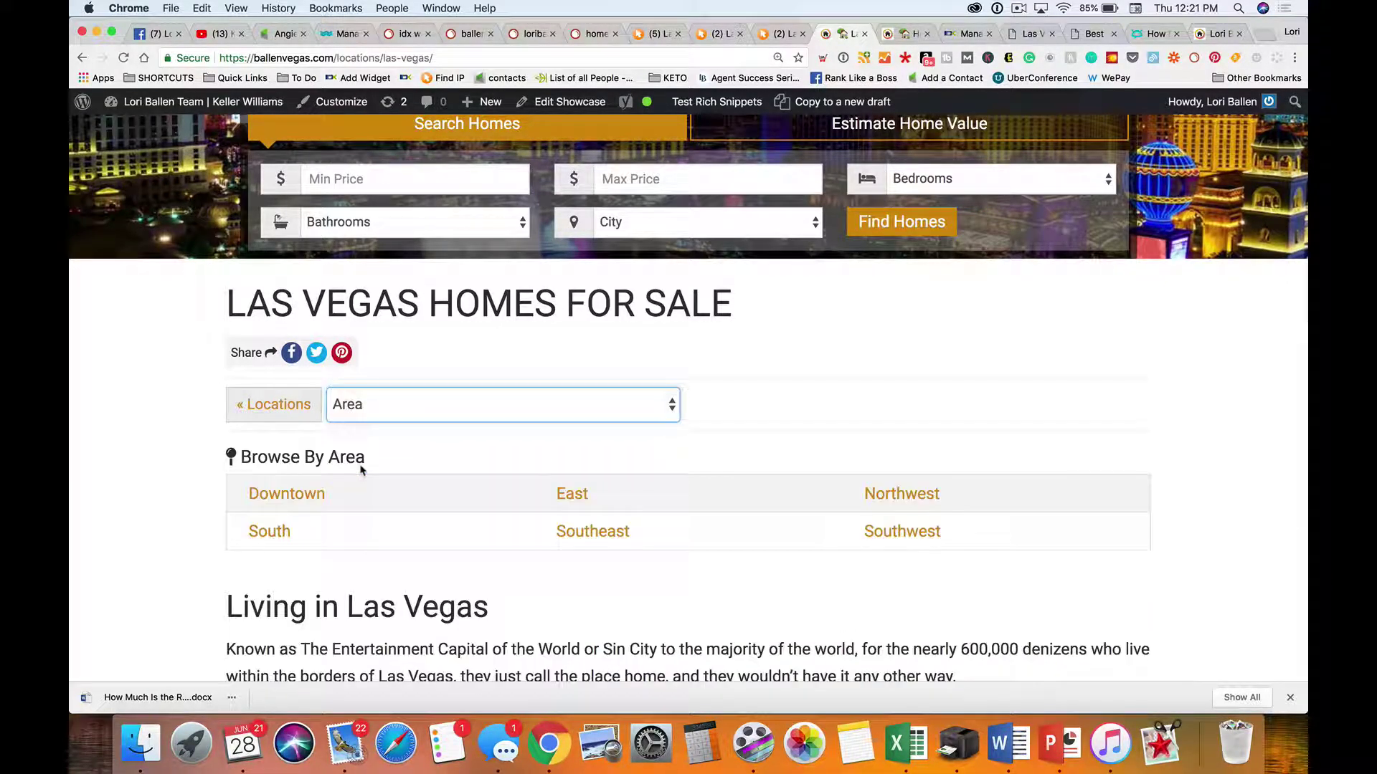
{"action": "scroll", "coordinate": [362, 470], "scroll_direction": "down", "scroll_amount": 2}
{"action": "left_click", "coordinate": [905, 420]}
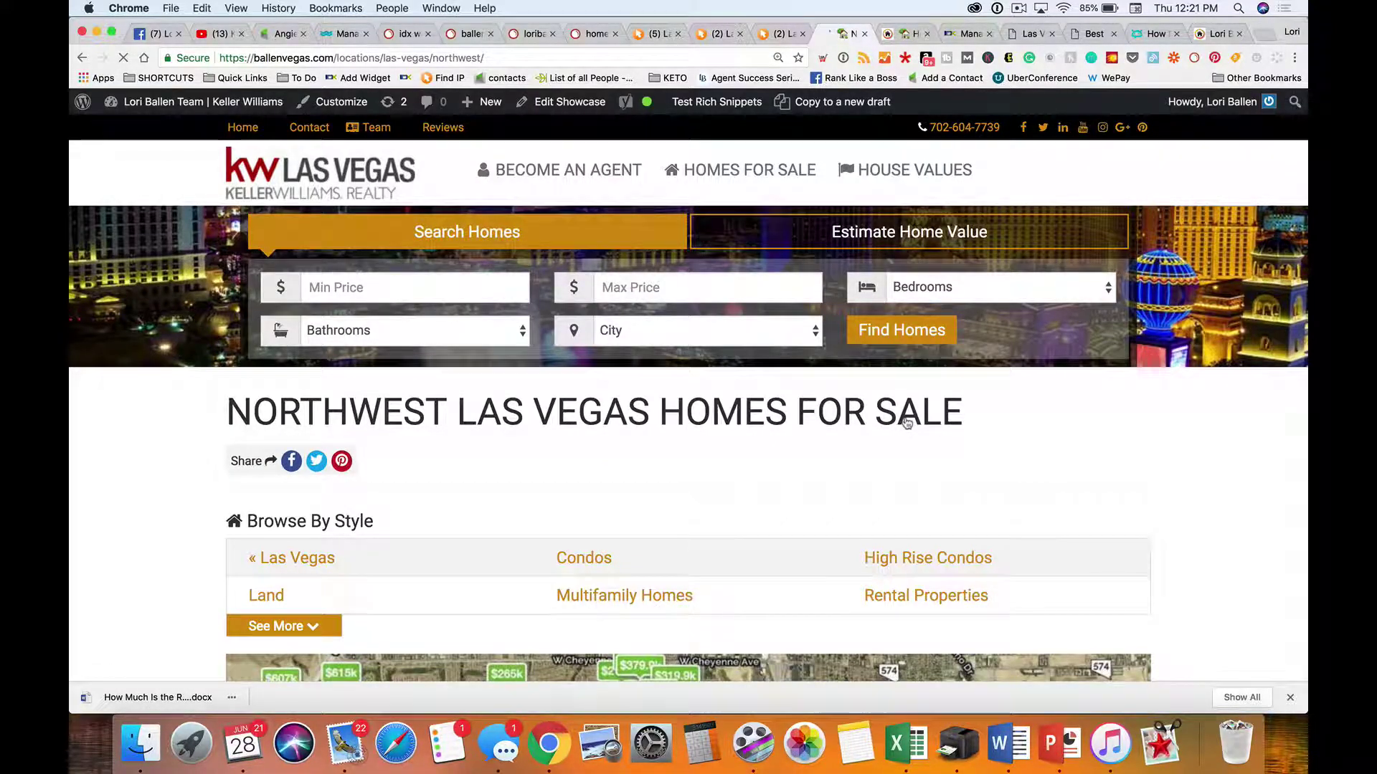
Examine the Northwest Las Vegas page's style links, listings map and content below it
{"action": "scroll", "coordinate": [907, 423], "scroll_direction": "down", "scroll_amount": 5}
{"action": "scroll", "coordinate": [907, 423], "scroll_direction": "down", "scroll_amount": 2}
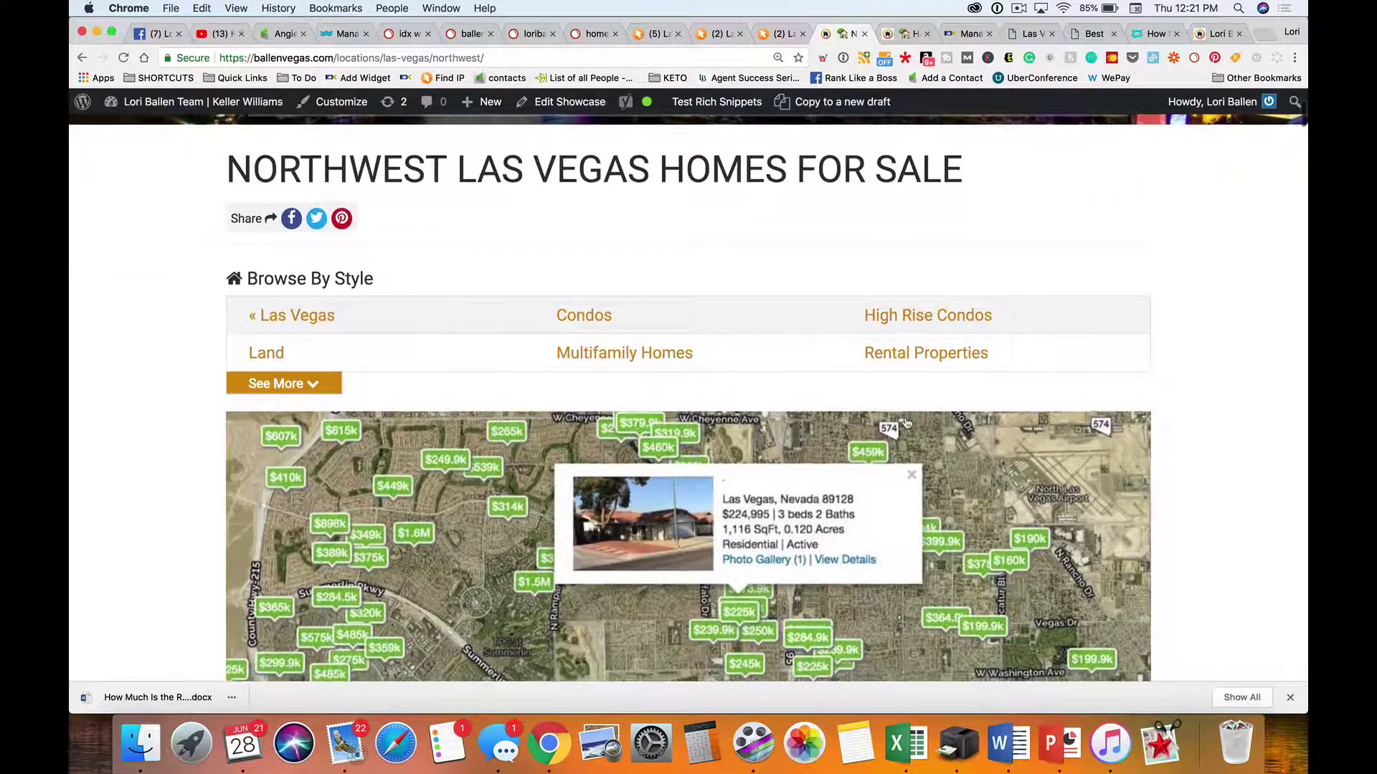
{"action": "scroll", "coordinate": [907, 423], "scroll_direction": "down", "scroll_amount": 10}
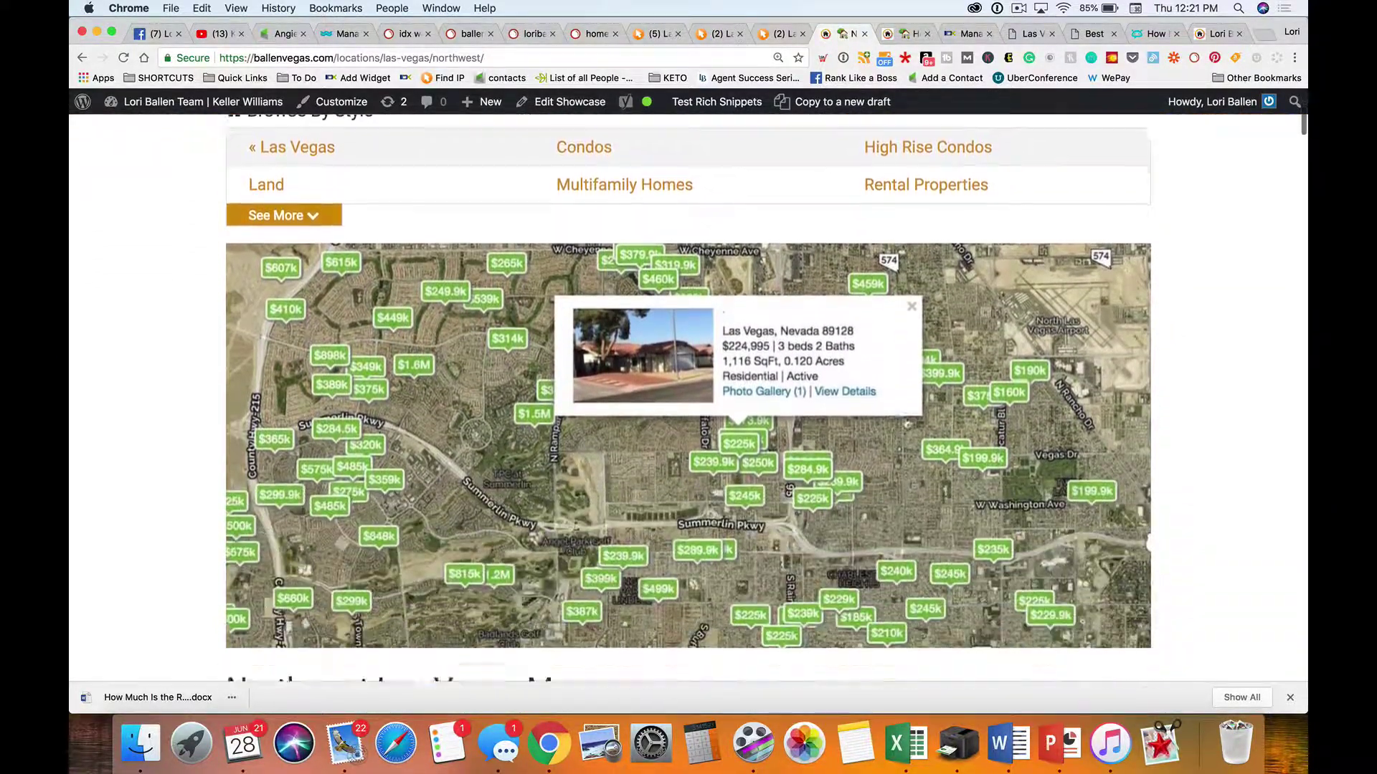
{"action": "scroll", "coordinate": [907, 423], "scroll_direction": "down", "scroll_amount": 5}
{"action": "scroll", "coordinate": [907, 423], "scroll_direction": "up", "scroll_amount": 20}
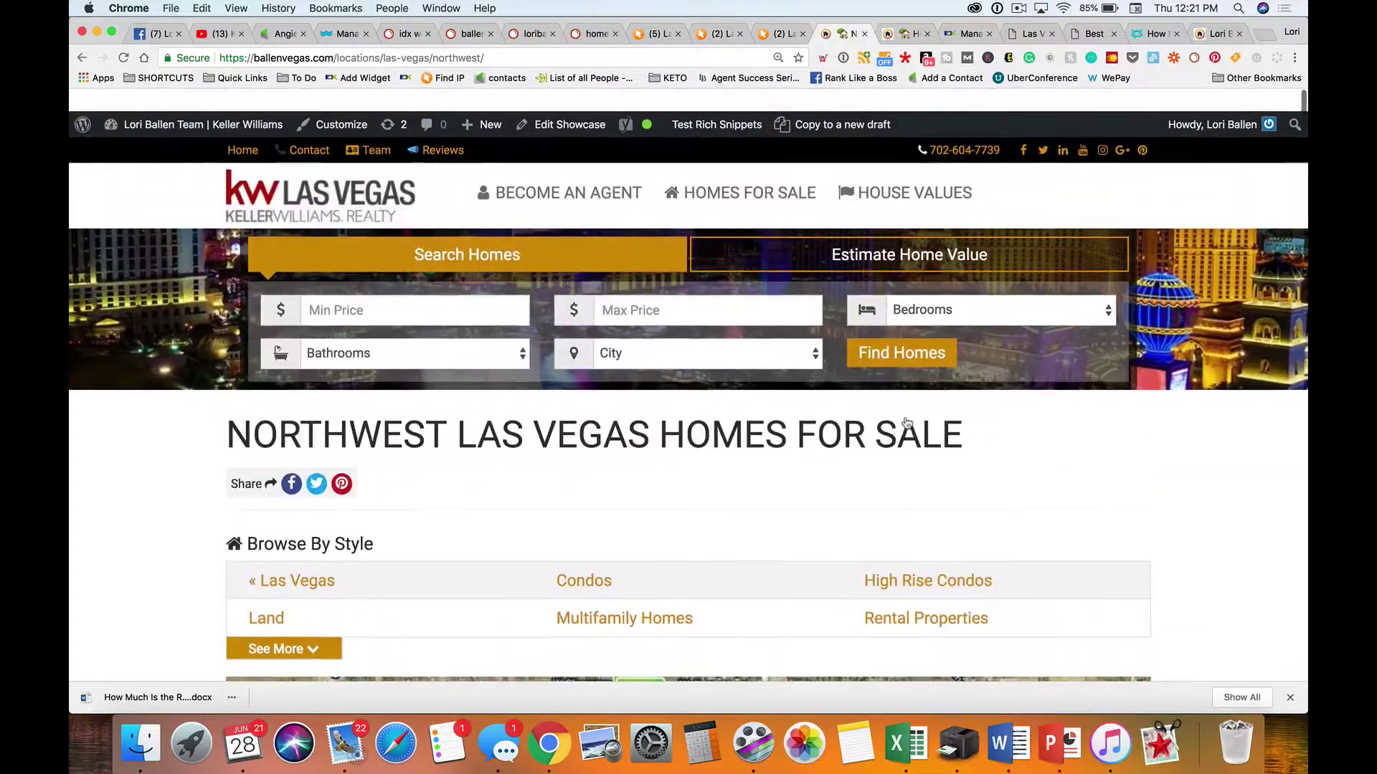
Expand the Northwest page's Browse By Style links and open Single Family Residential
{"action": "scroll", "coordinate": [907, 423], "scroll_direction": "down", "scroll_amount": 5}
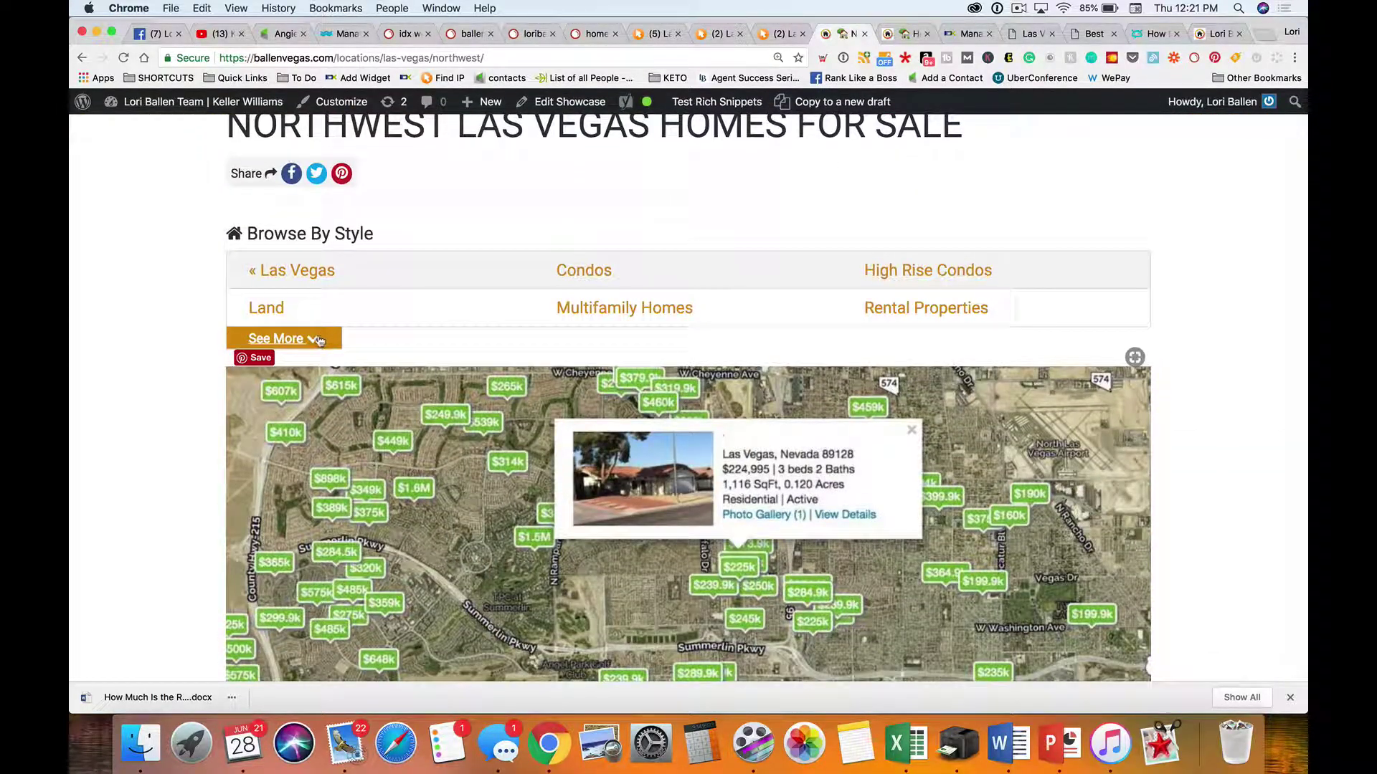
{"action": "left_click", "coordinate": [319, 340]}
{"action": "scroll", "coordinate": [502, 309], "scroll_direction": "down", "scroll_amount": 1}
{"action": "left_click", "coordinate": [395, 316]}
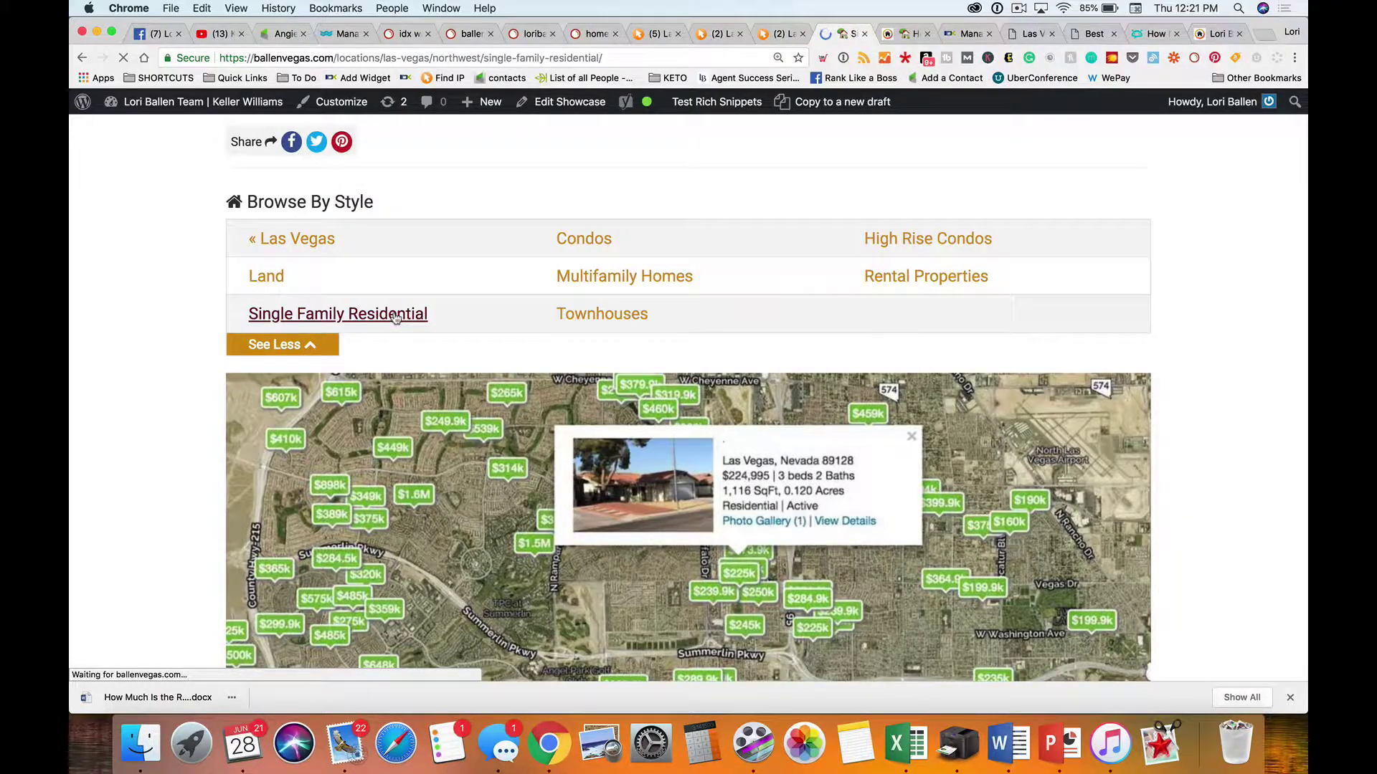
Examine the Single Family Homes in Northwest Las Vegas page's title, Browse By Style links and map
{"action": "scroll", "coordinate": [395, 318], "scroll_direction": "down", "scroll_amount": 3}
{"action": "scroll", "coordinate": [395, 318], "scroll_direction": "down", "scroll_amount": 1}
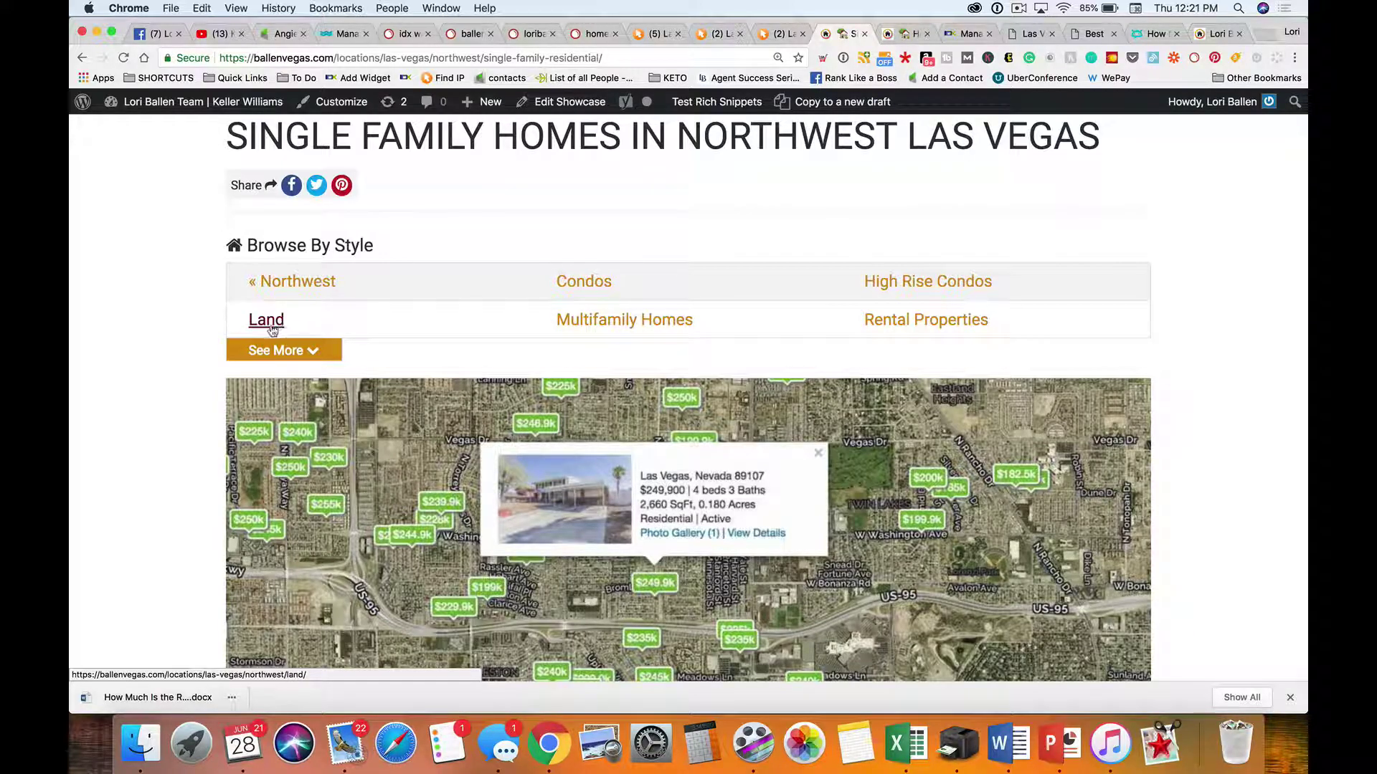
{"action": "scroll", "coordinate": [391, 320], "scroll_direction": "down", "scroll_amount": 1}
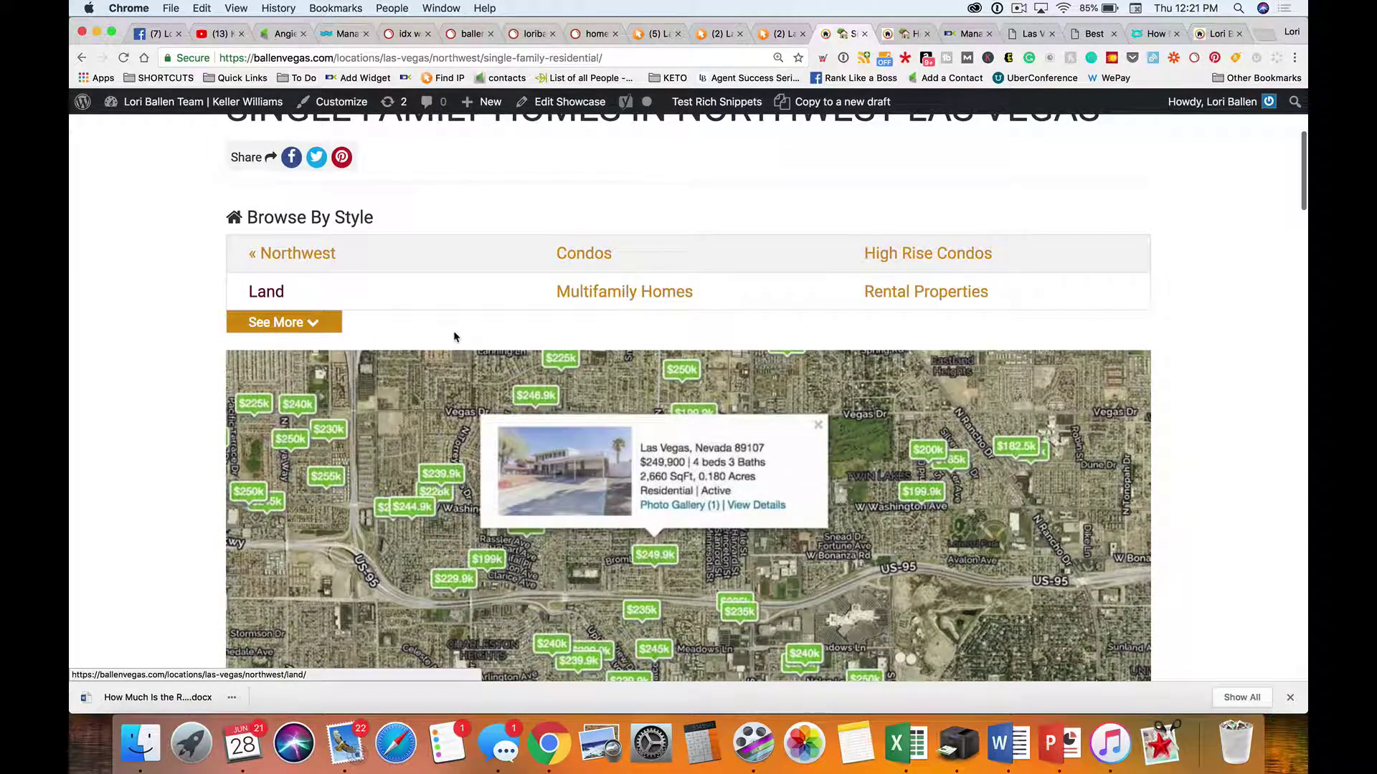
{"action": "scroll", "coordinate": [454, 337], "scroll_direction": "up", "scroll_amount": 1}
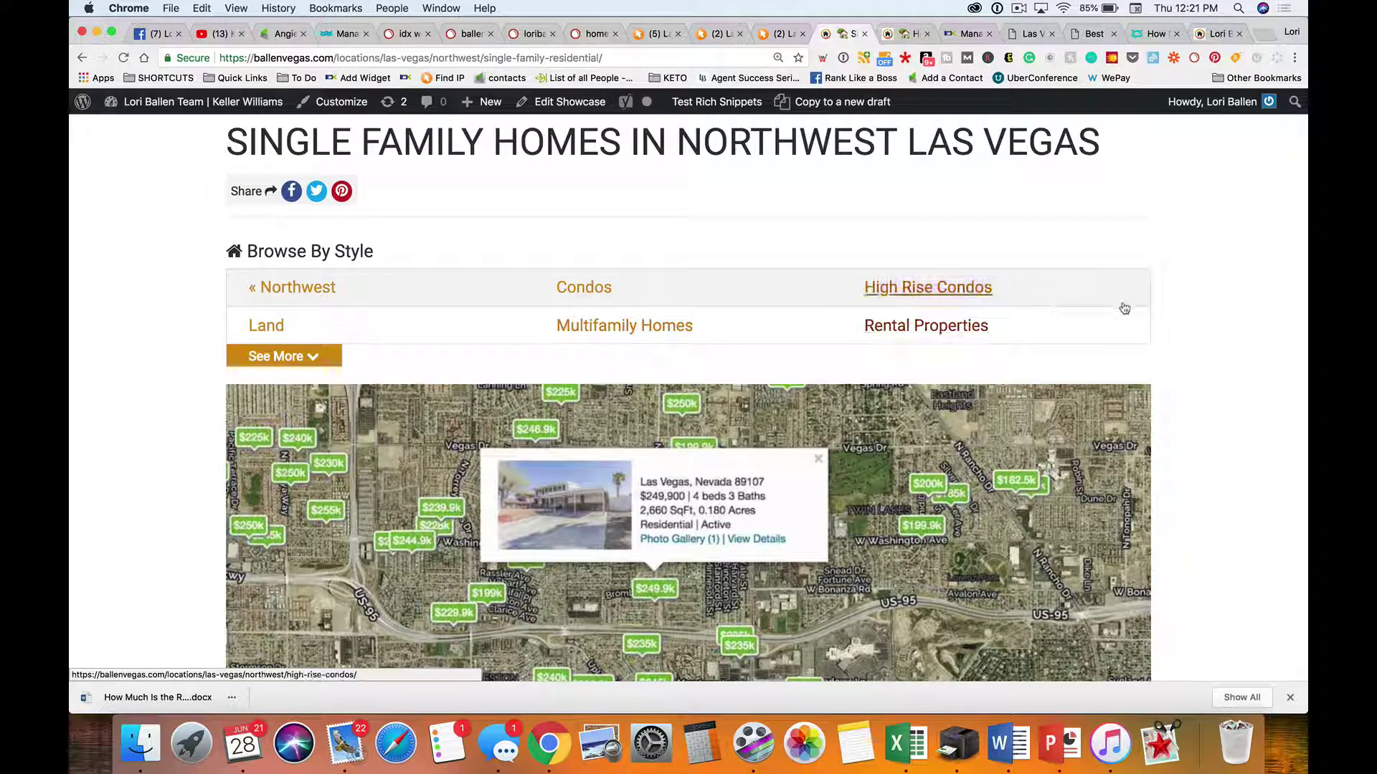
{"action": "scroll", "coordinate": [1124, 309], "scroll_direction": "up", "scroll_amount": 1}
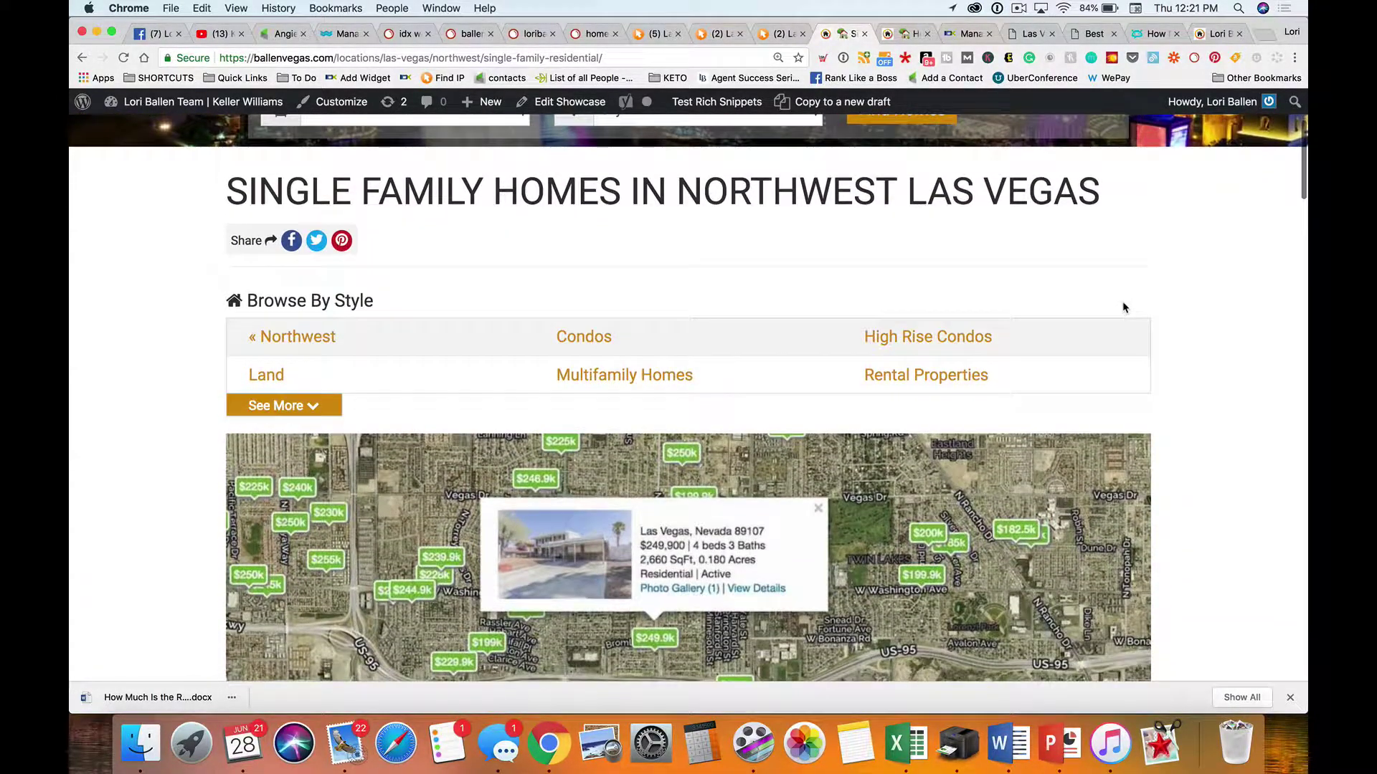
{"action": "scroll", "coordinate": [1125, 309], "scroll_direction": "down", "scroll_amount": 2}
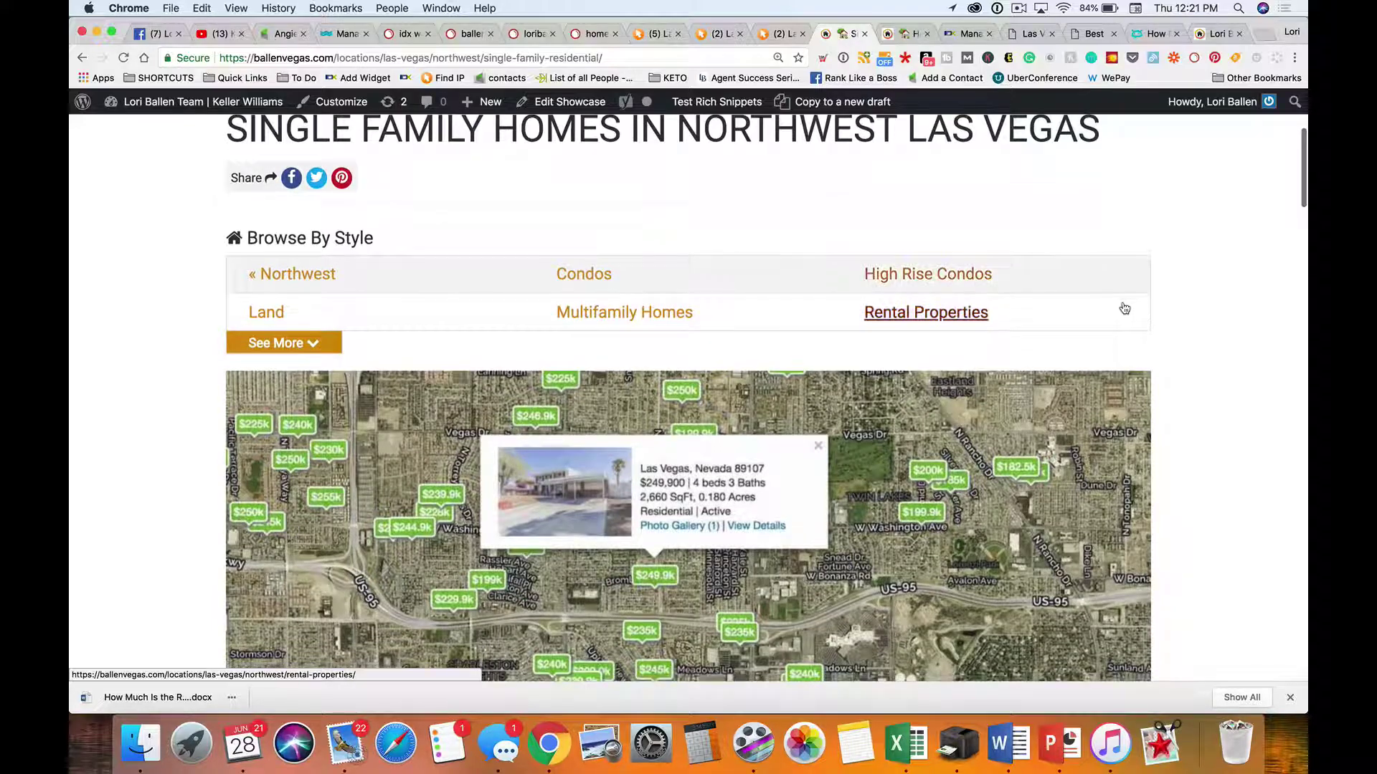
{"action": "scroll", "coordinate": [1124, 309], "scroll_direction": "up", "scroll_amount": 1}
{"action": "scroll", "coordinate": [1124, 308], "scroll_direction": "down", "scroll_amount": 1}
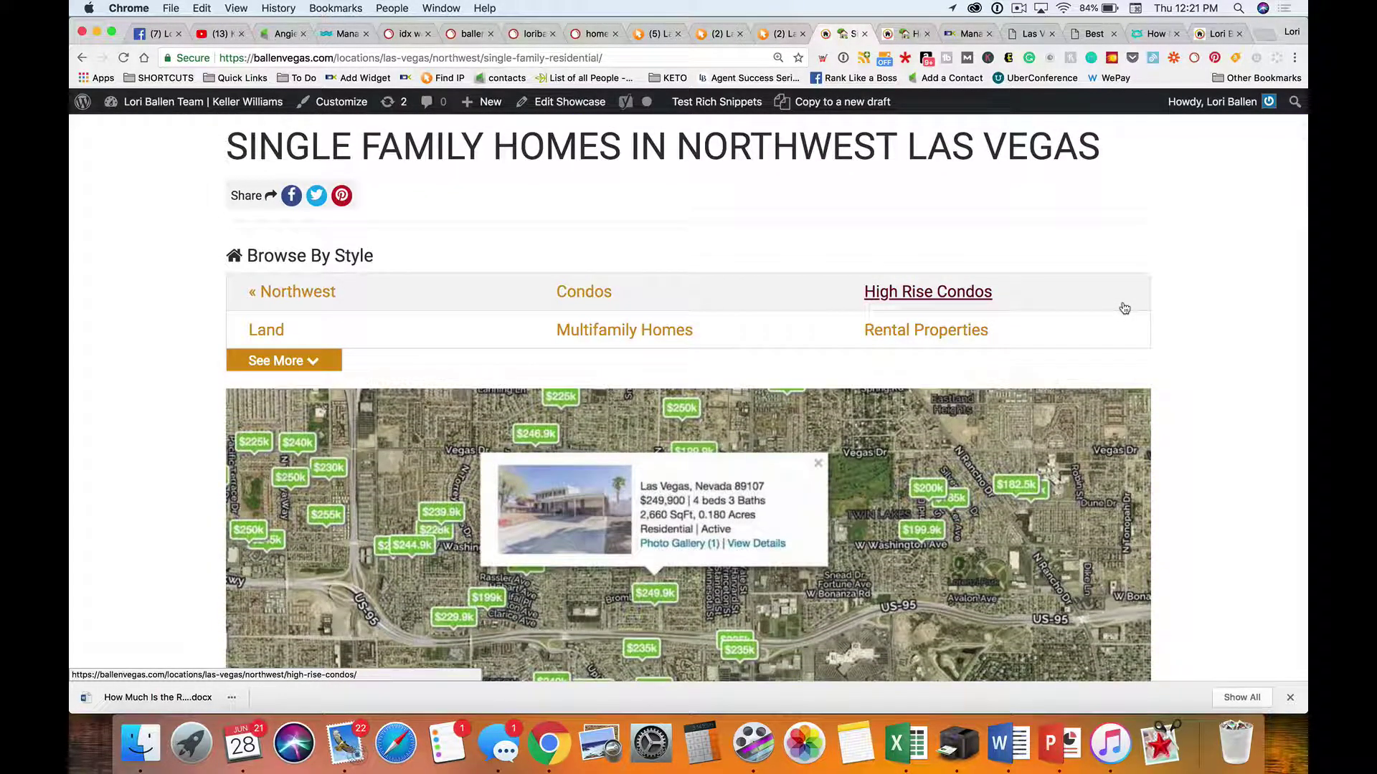
{"action": "scroll", "coordinate": [1124, 308], "scroll_direction": "up", "scroll_amount": 2}
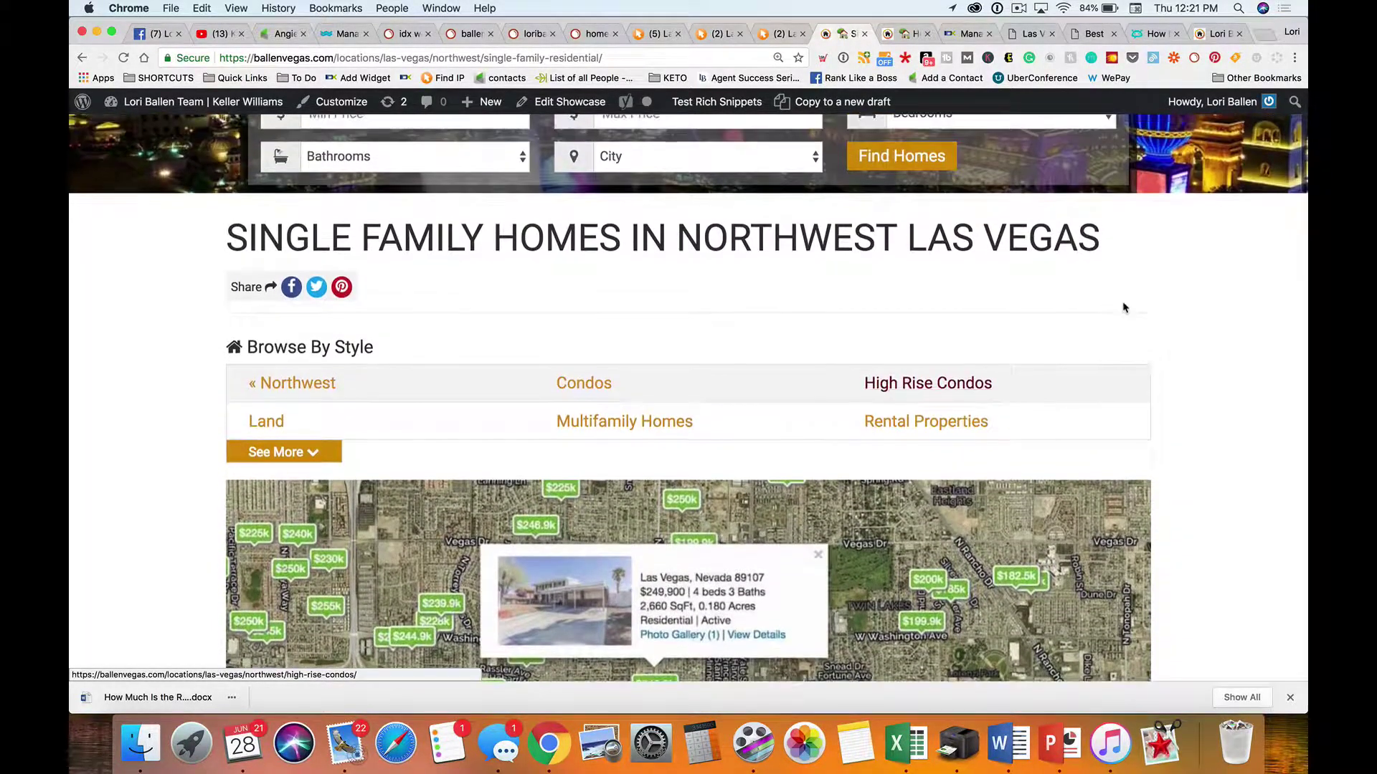
{"action": "scroll", "coordinate": [1122, 307], "scroll_direction": "up", "scroll_amount": 1}
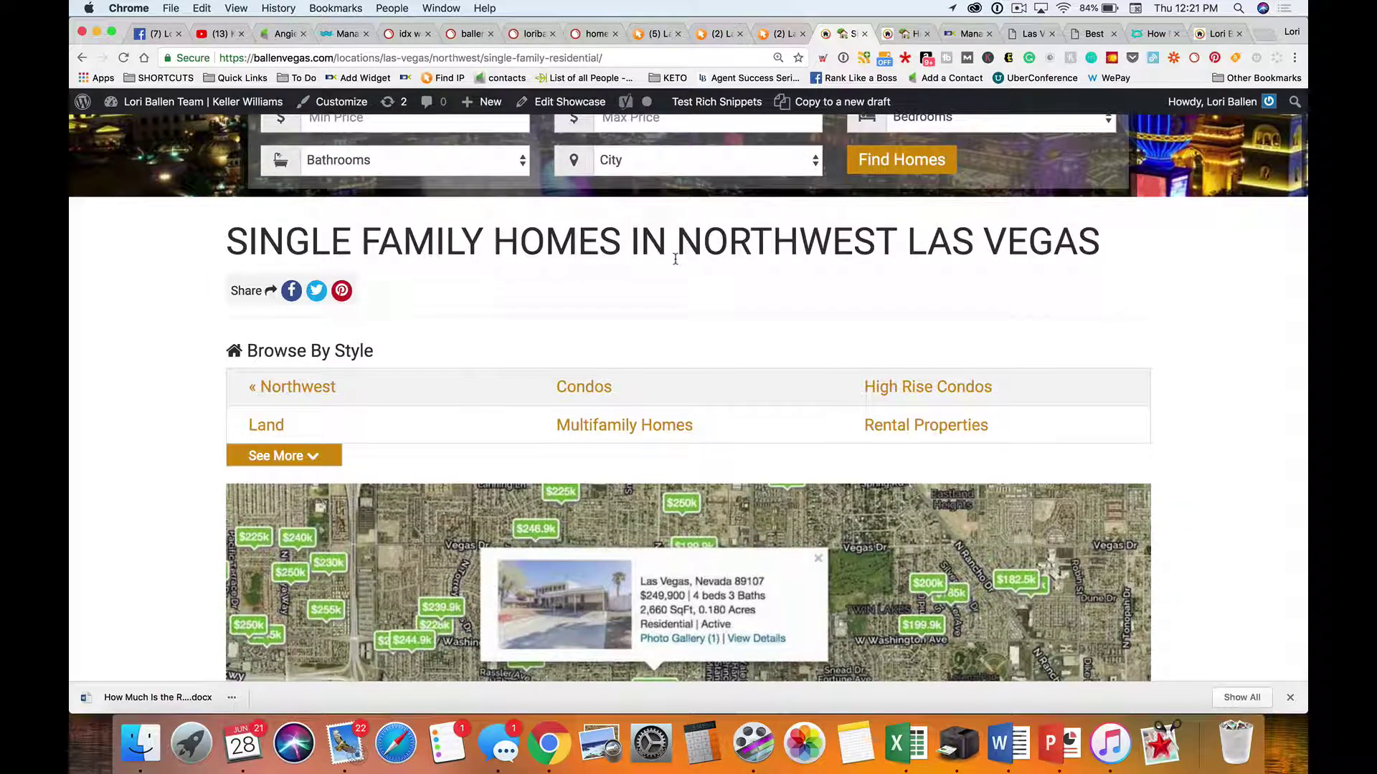
Create a new showcase titled "Single Family Homes in Northwest Las Vegas with a Big Backyard"
{"action": "mouse_move", "coordinate": [482, 104]}
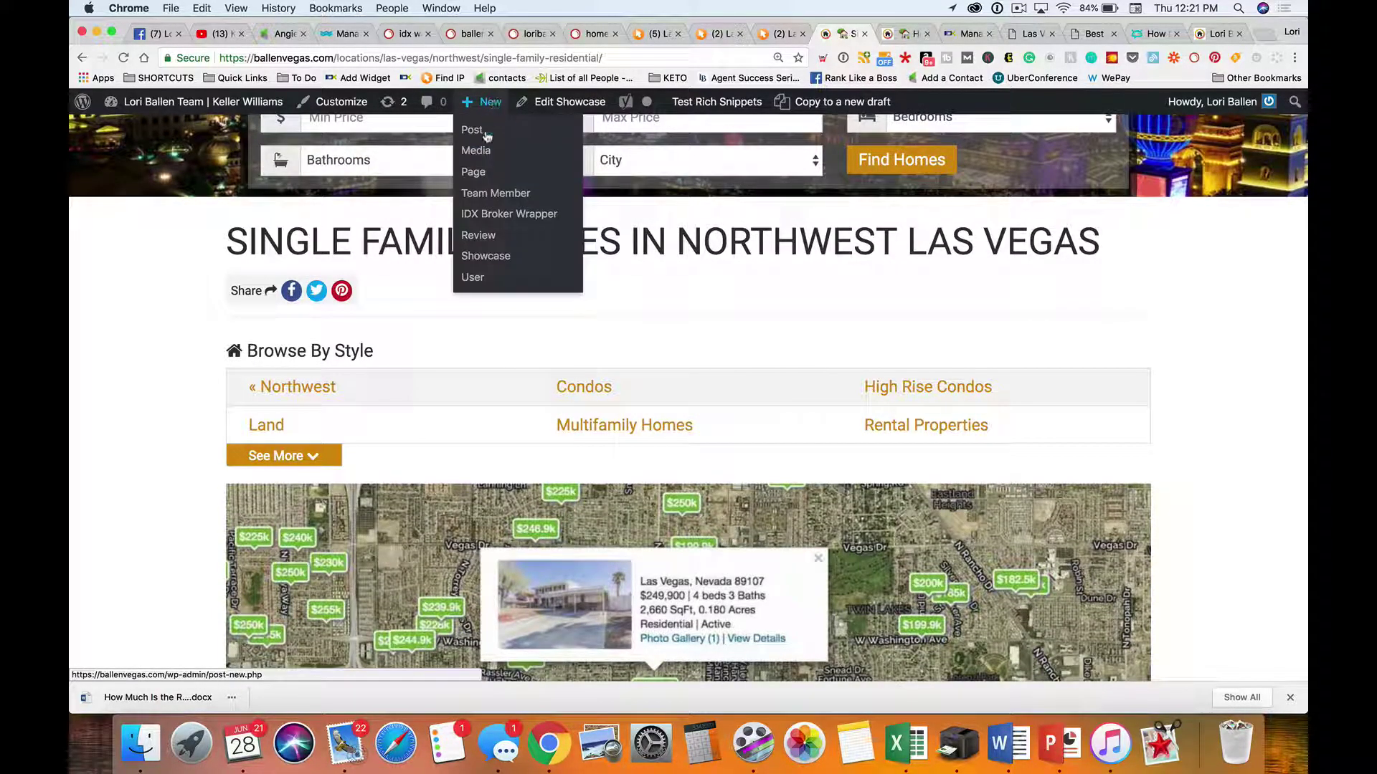
{"action": "left_click", "coordinate": [485, 258]}
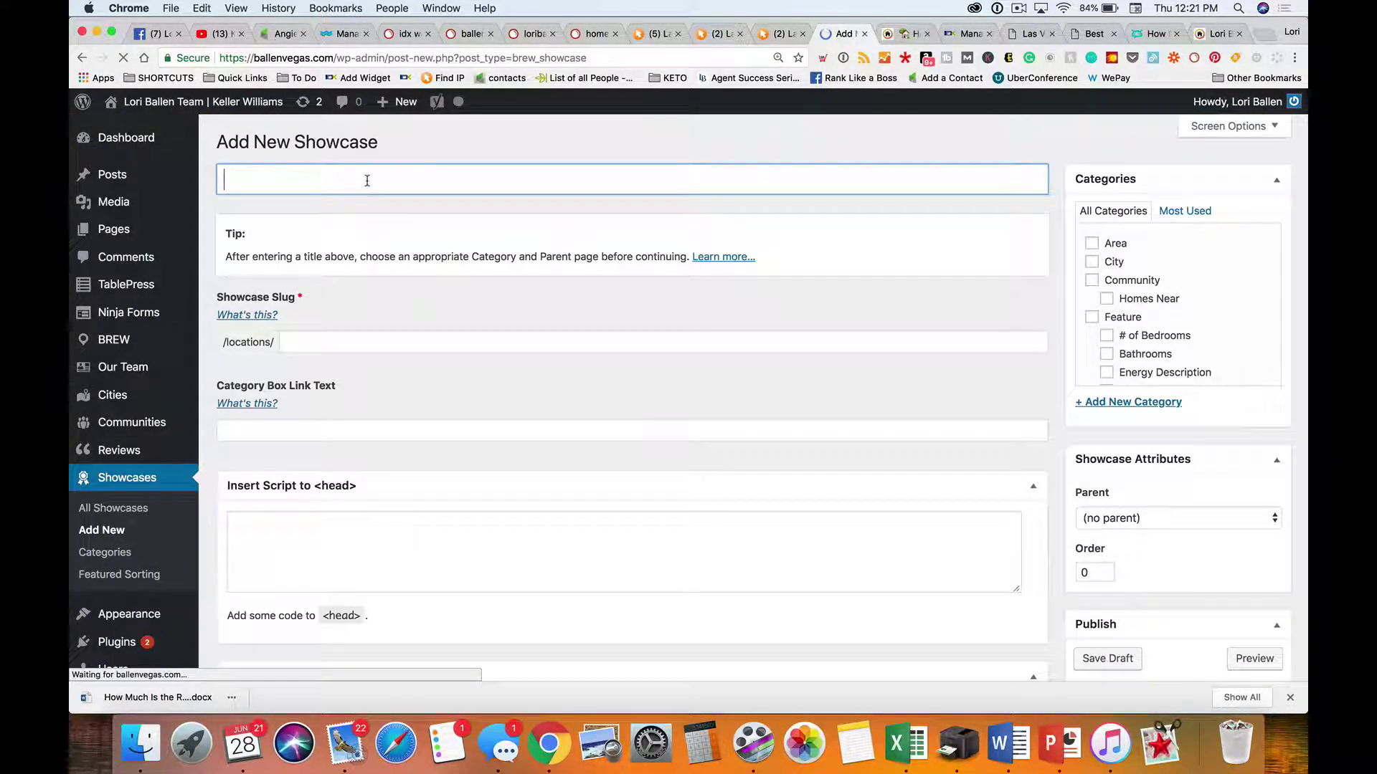
{"action": "left_click", "coordinate": [366, 178]}
{"action": "type", "text": "Single Fa"}
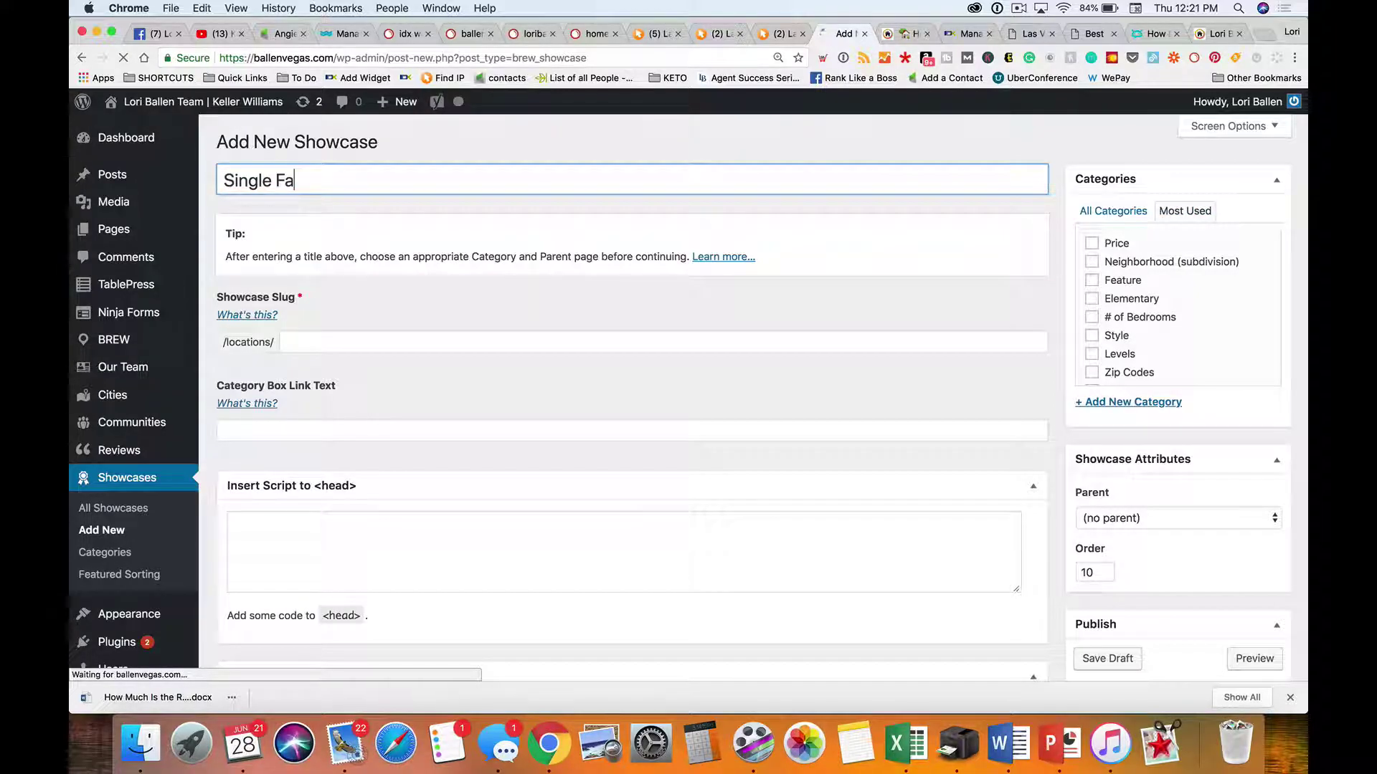
{"action": "type", "text": "mily Homes in Northwest Las Vegas with a Big Ba"}
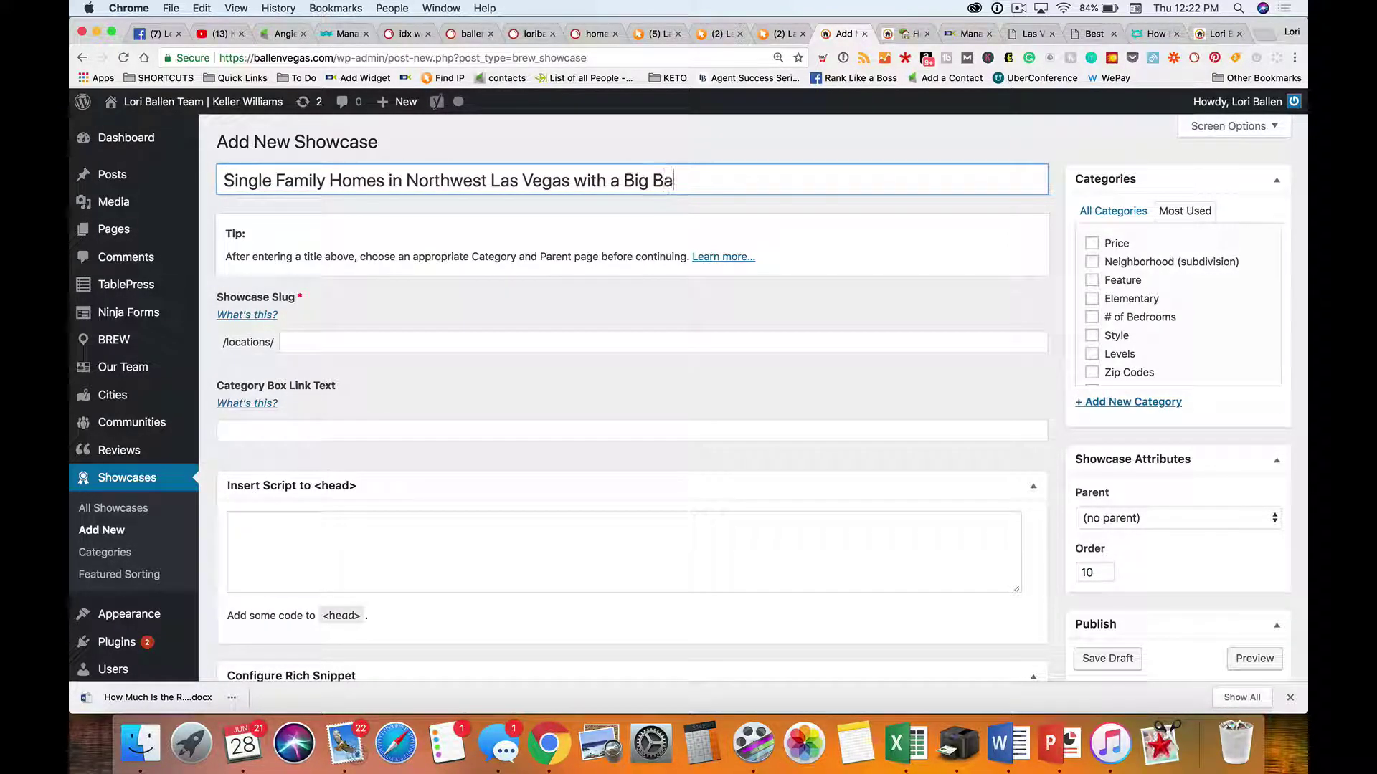
{"action": "type", "text": "ckyard"}
Assign the showcase to the Feature category and set its parent to Northwest Las Vegas Homes For Sale
{"action": "scroll", "coordinate": [865, 278], "scroll_direction": "down", "scroll_amount": 1}
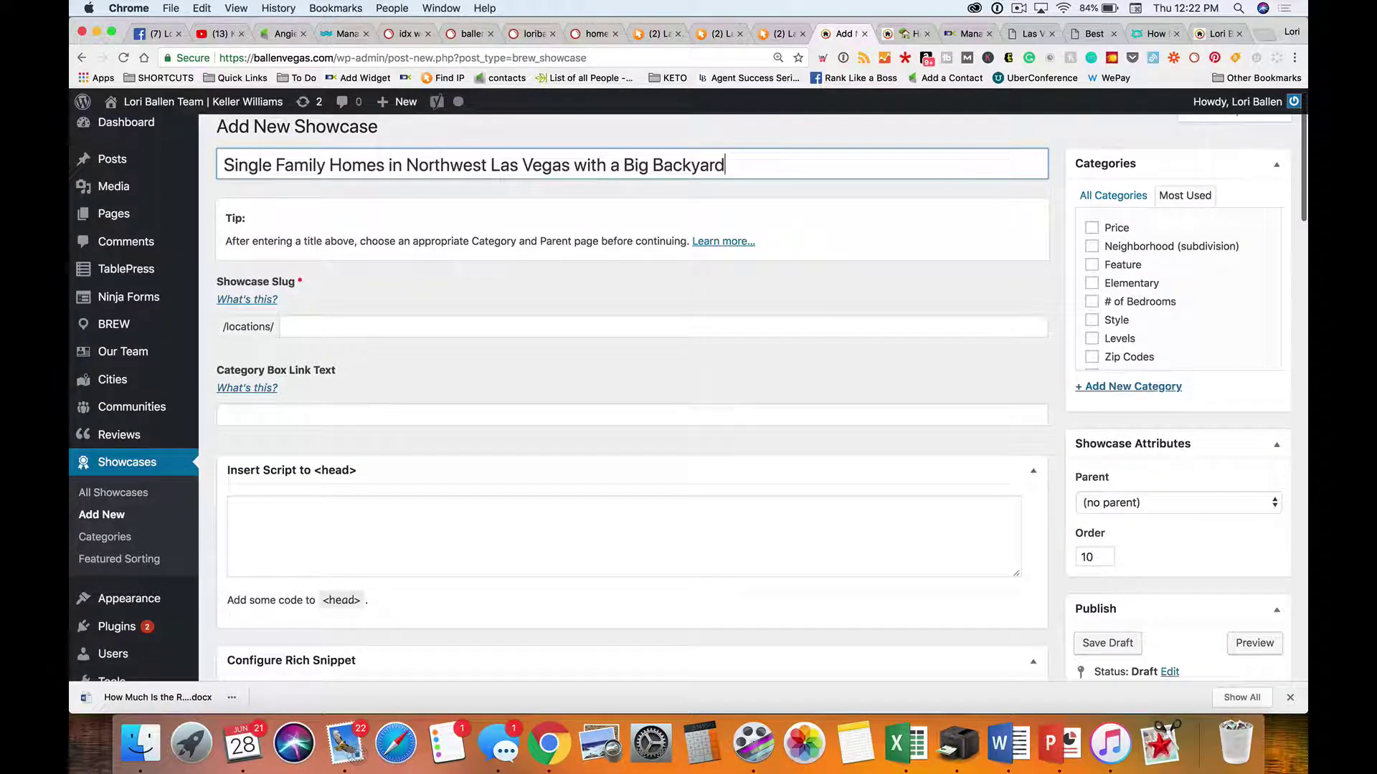
{"action": "left_click", "coordinate": [1090, 266]}
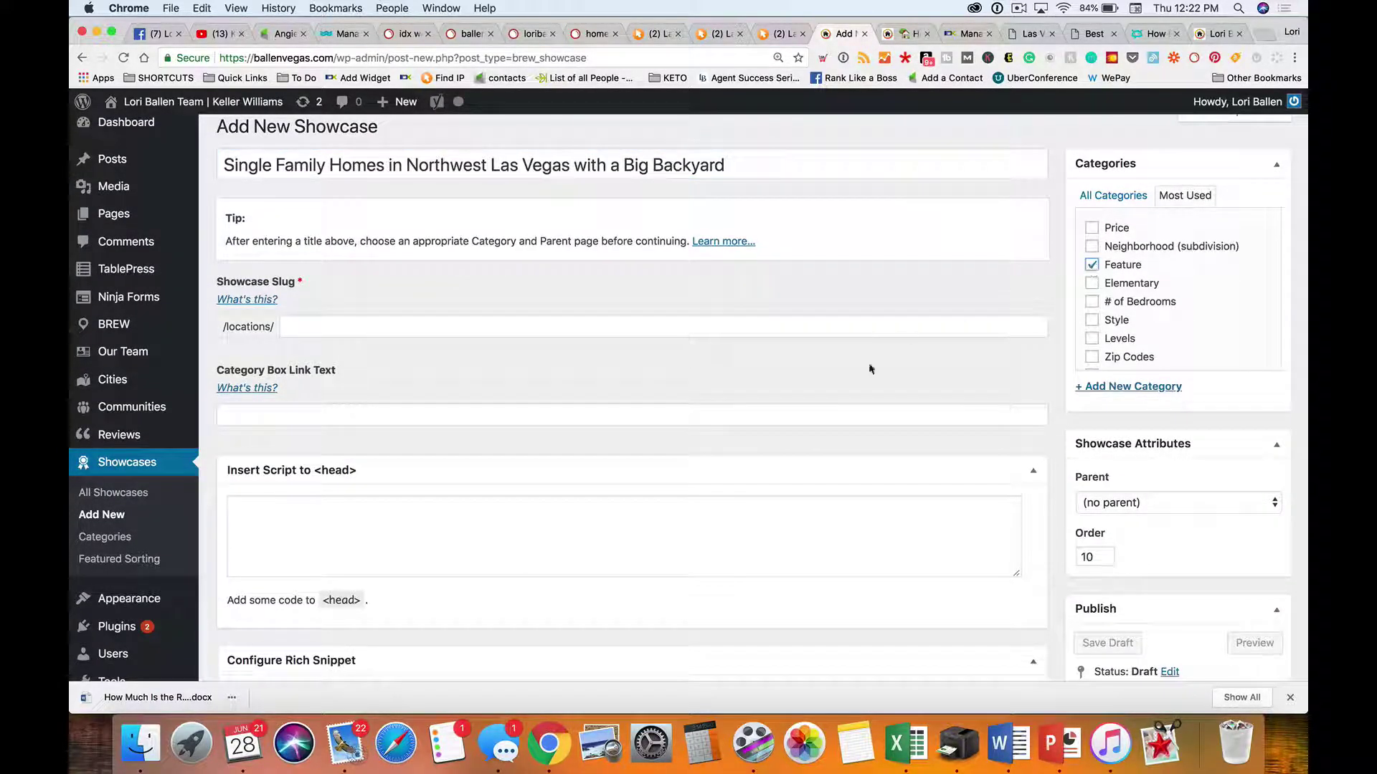
{"action": "scroll", "coordinate": [868, 372], "scroll_direction": "down", "scroll_amount": 1}
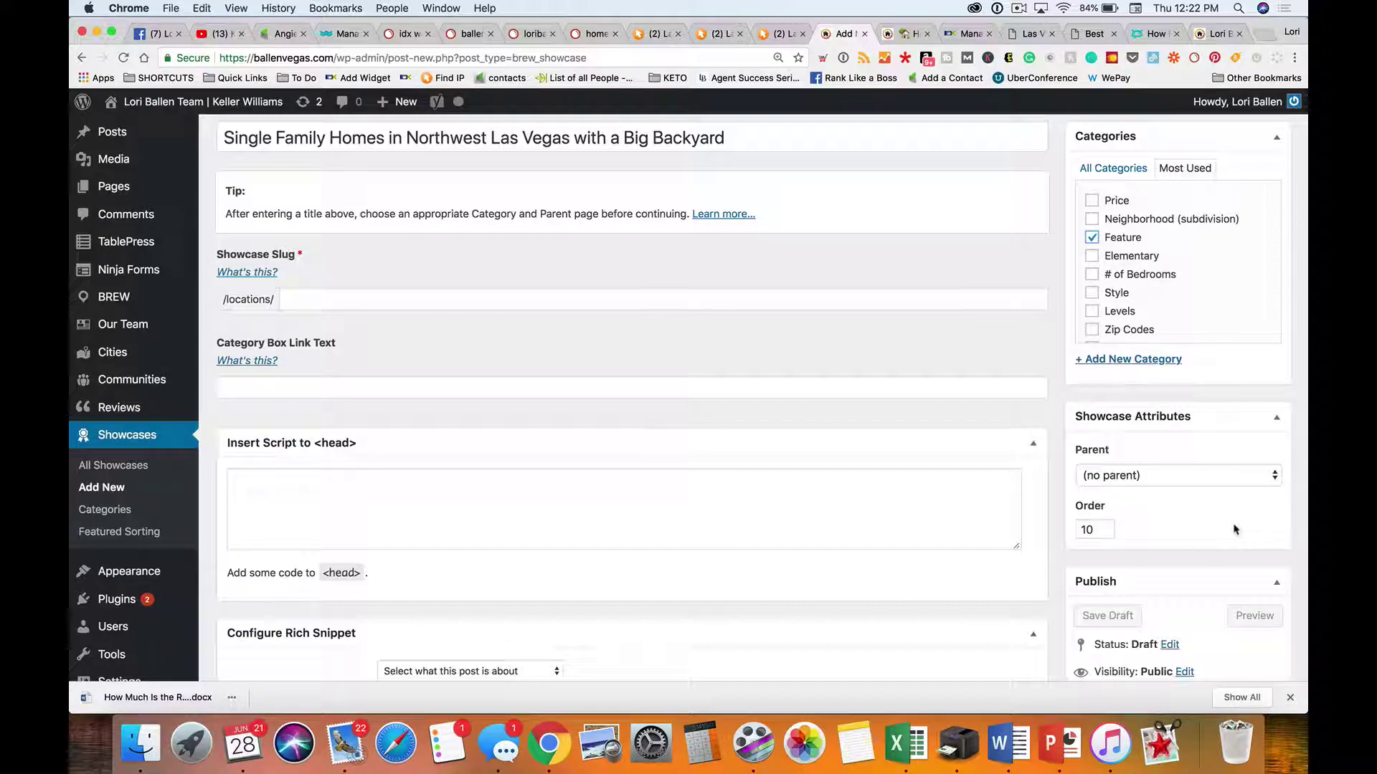
{"action": "left_click", "coordinate": [1181, 478]}
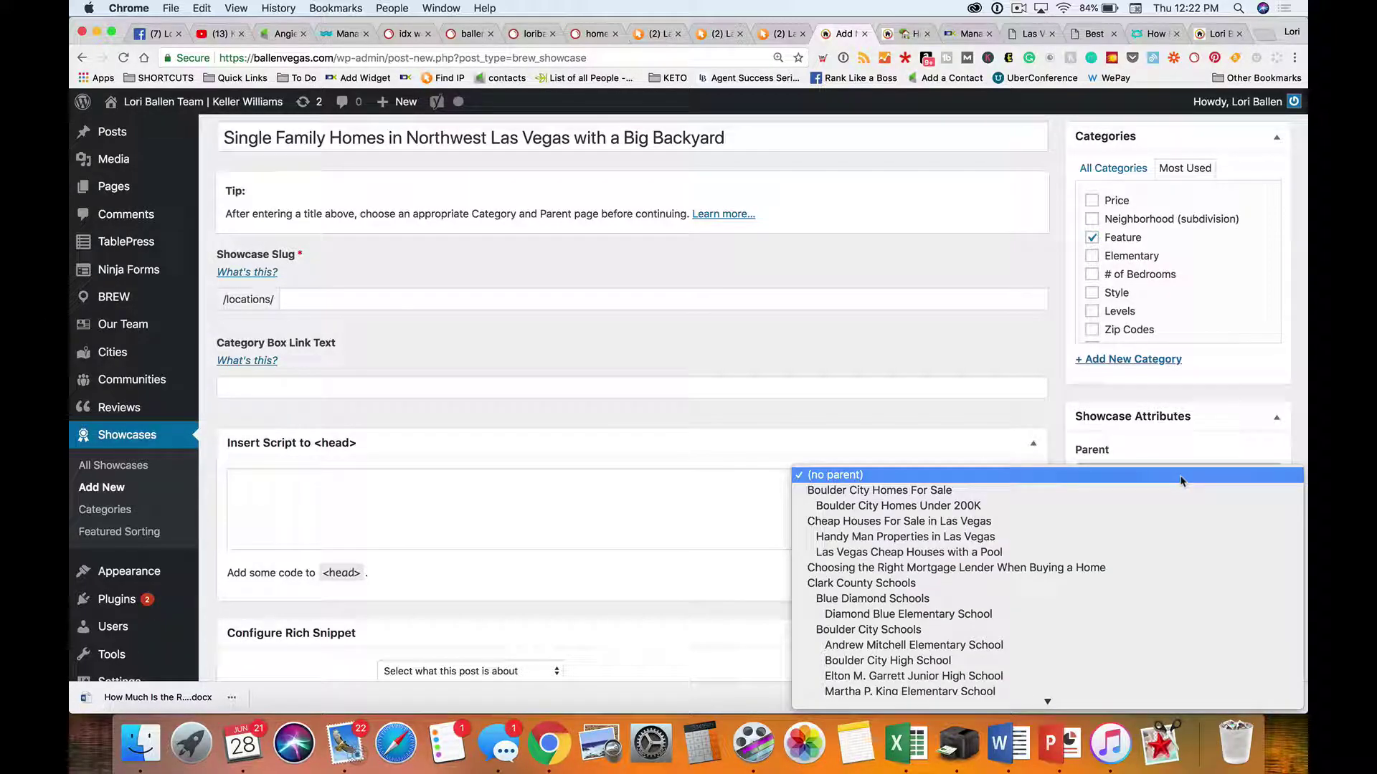
{"action": "type", "text": "northwest"}
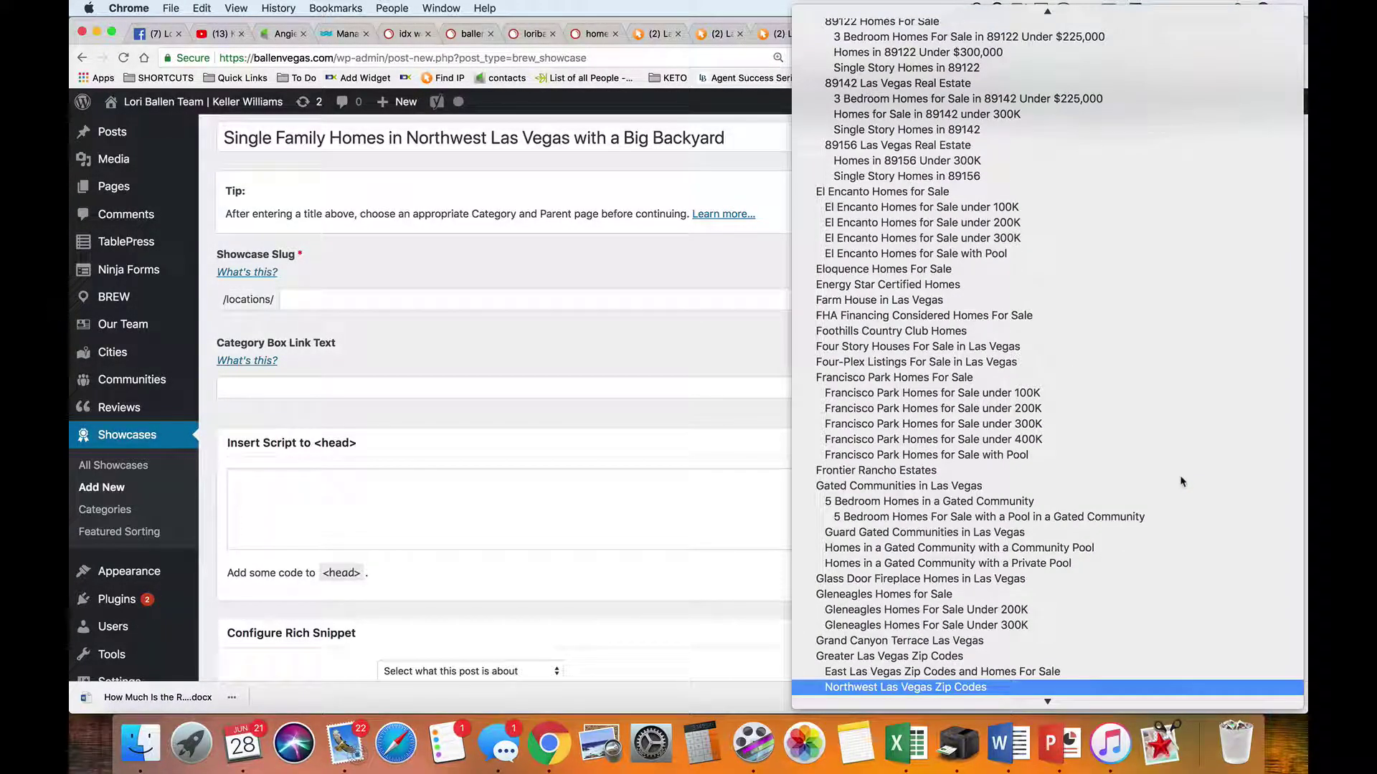
{"action": "type", "text": " las vegas hom"}
{"action": "key", "text": "Return"}
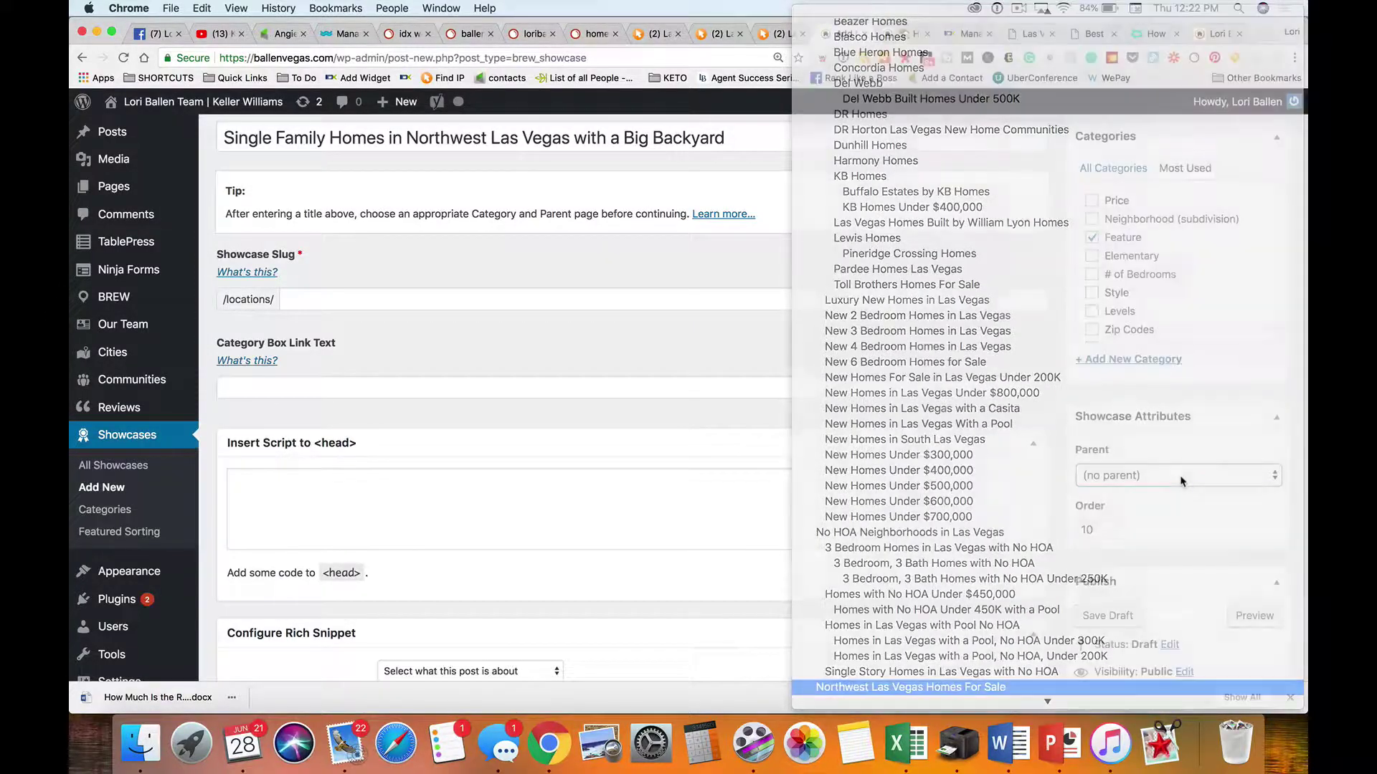
{"action": "scroll", "coordinate": [1172, 423], "scroll_direction": "down", "scroll_amount": 5}
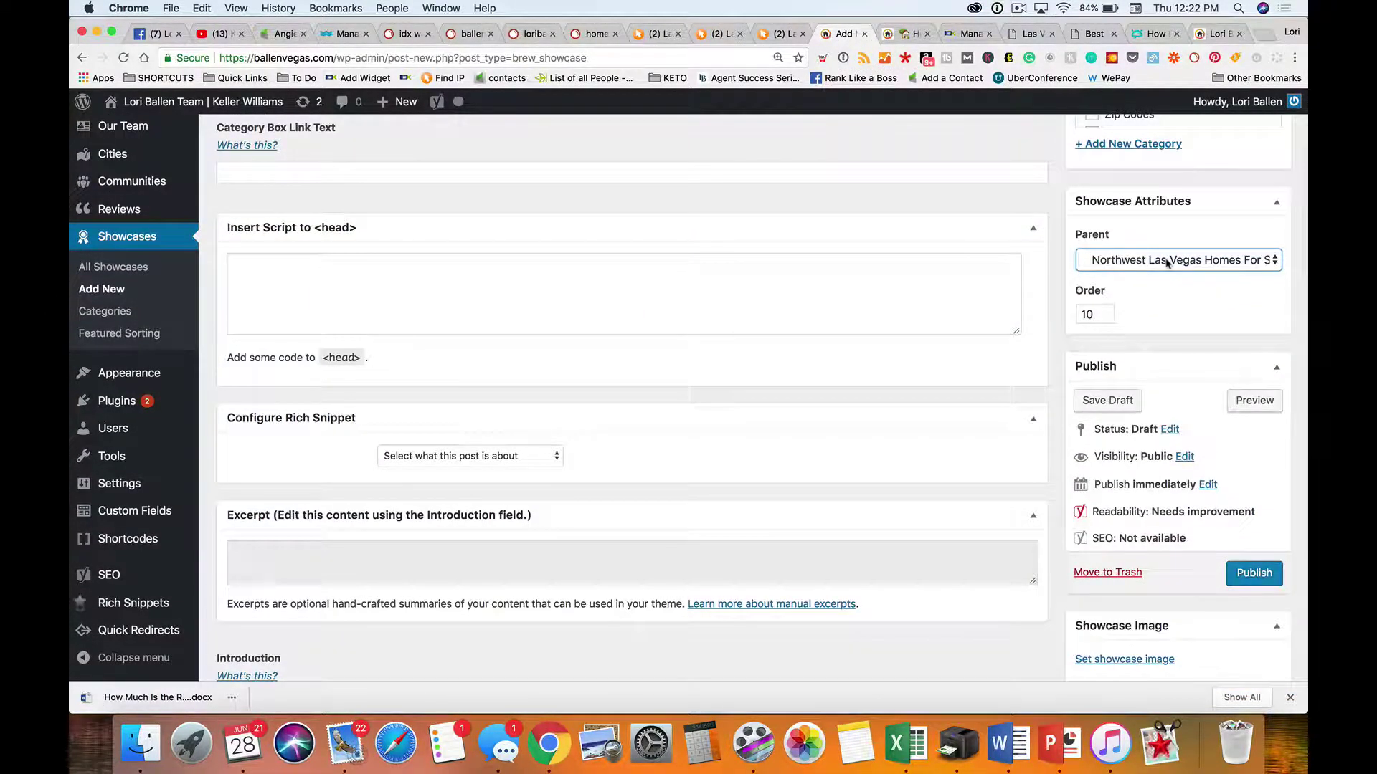
Review the existing child showcases under Northwest Las Vegas Homes For Sale in the parent list, keeping the parent selection
{"action": "left_click", "coordinate": [1166, 262]}
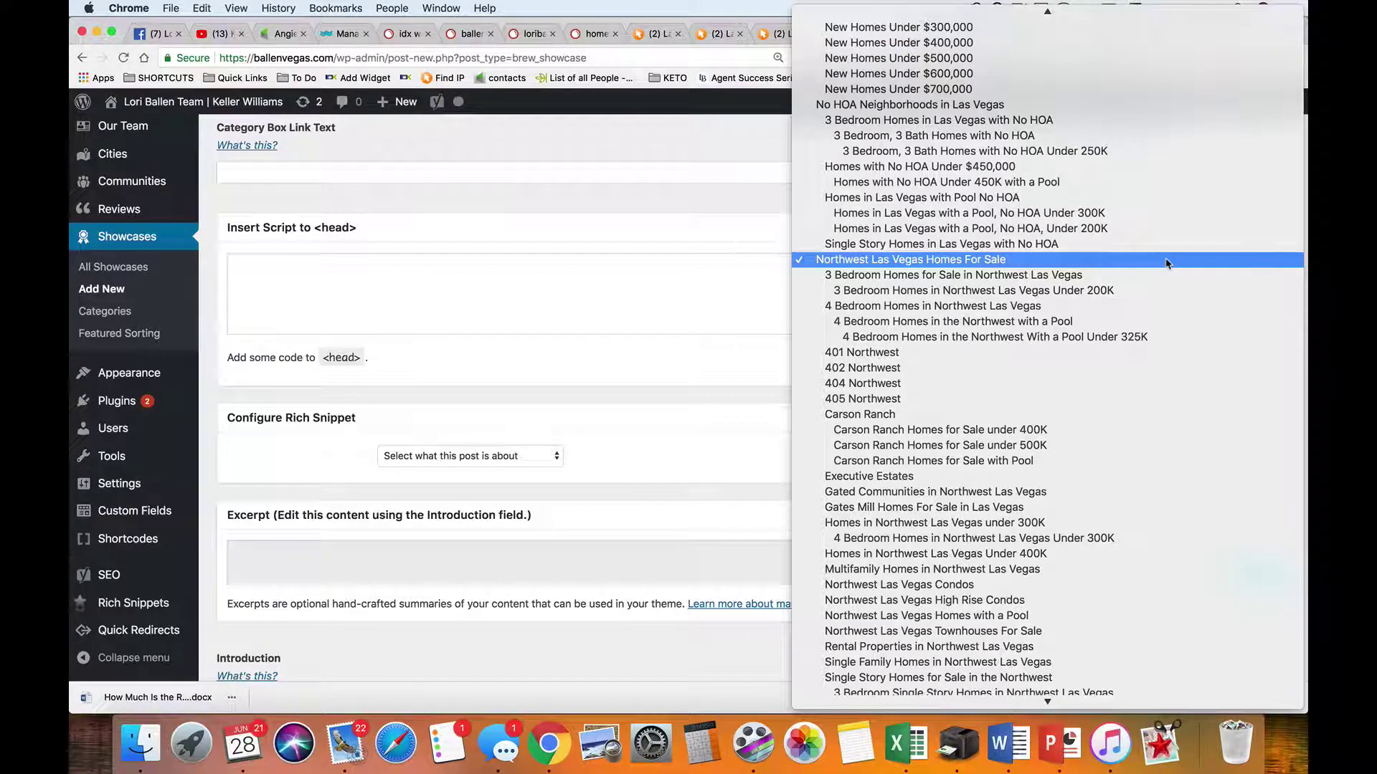
{"action": "scroll", "coordinate": [1166, 264], "scroll_direction": "down", "scroll_amount": 5}
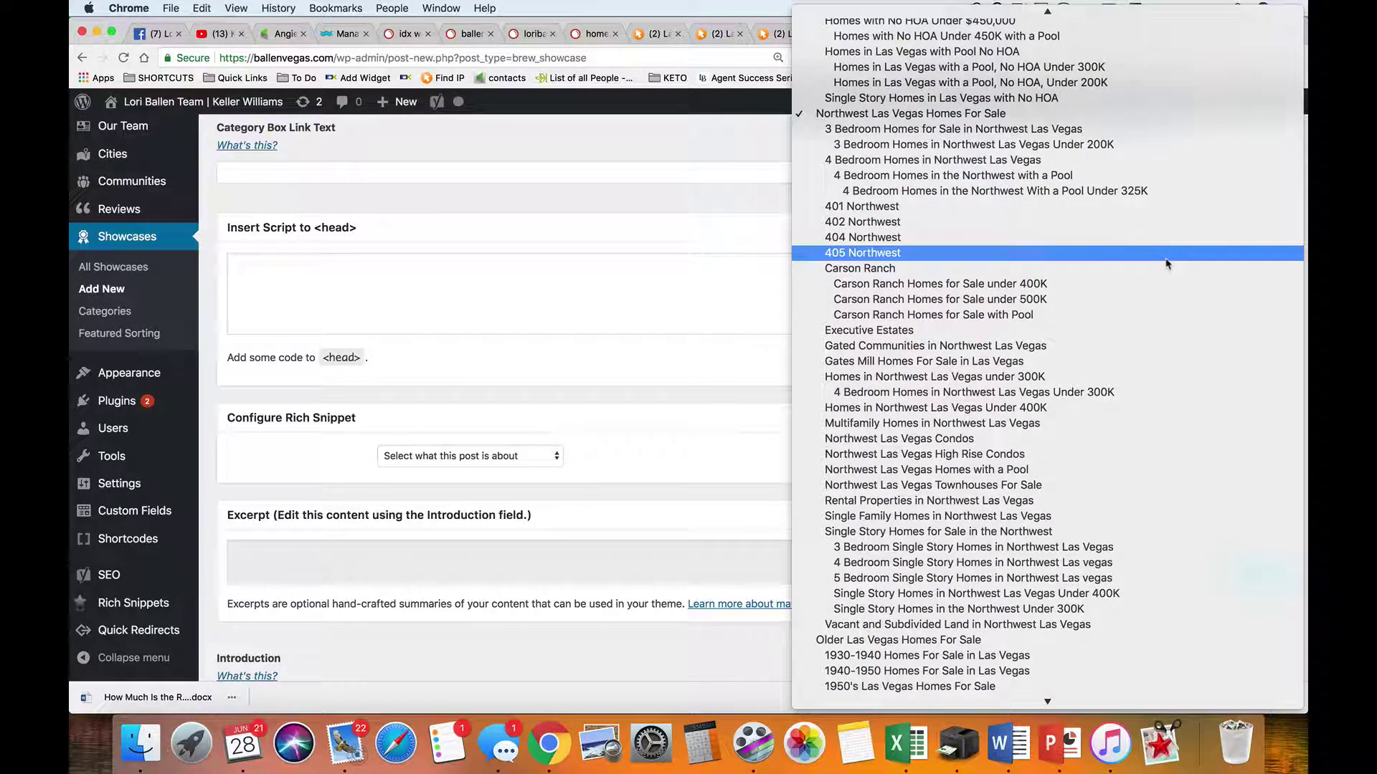
{"action": "scroll", "coordinate": [1164, 261], "scroll_direction": "up", "scroll_amount": 1}
{"action": "left_click", "coordinate": [1090, 145]}
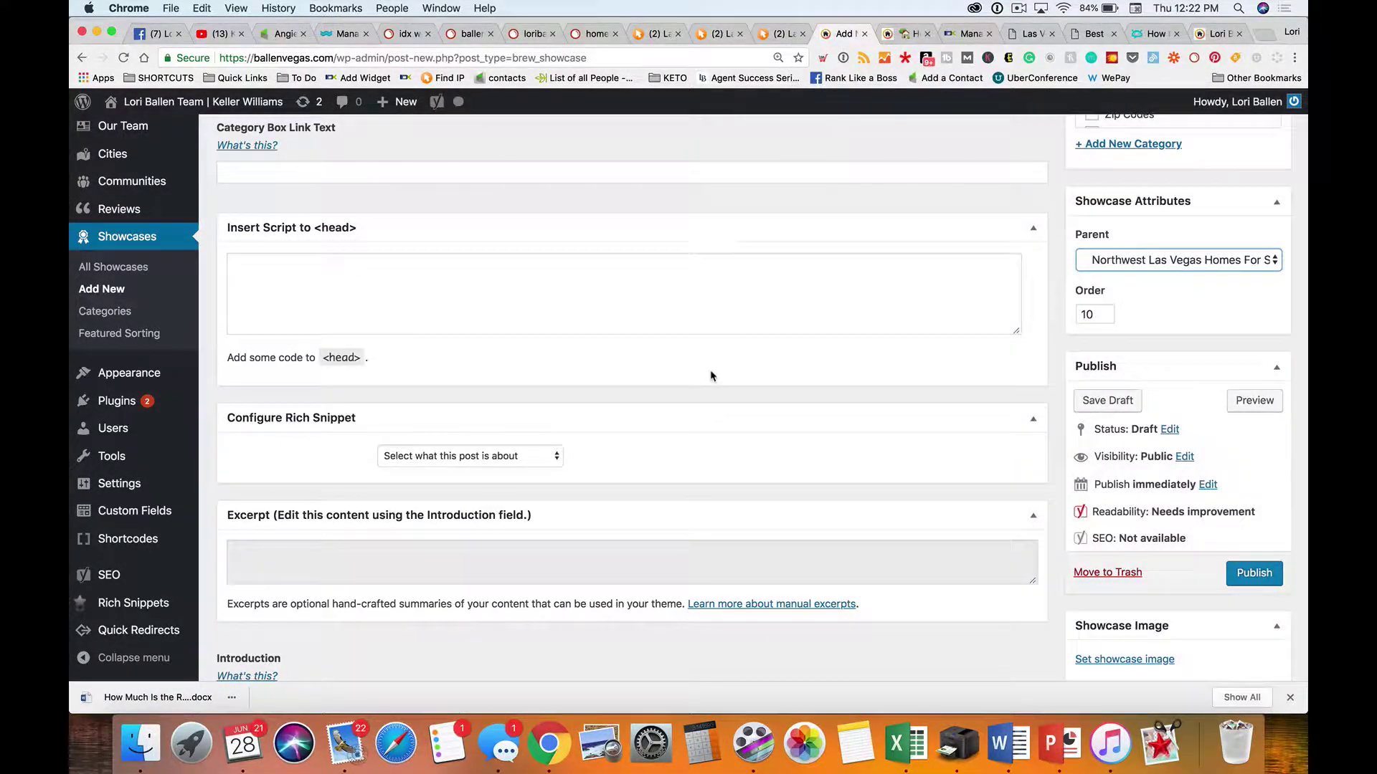
{"action": "scroll", "coordinate": [712, 375], "scroll_direction": "up", "scroll_amount": 5}
Switch to IDX Broker and start a new Showcase widget based on a Custom Search using the Advanced Search page
{"action": "left_click", "coordinate": [965, 36]}
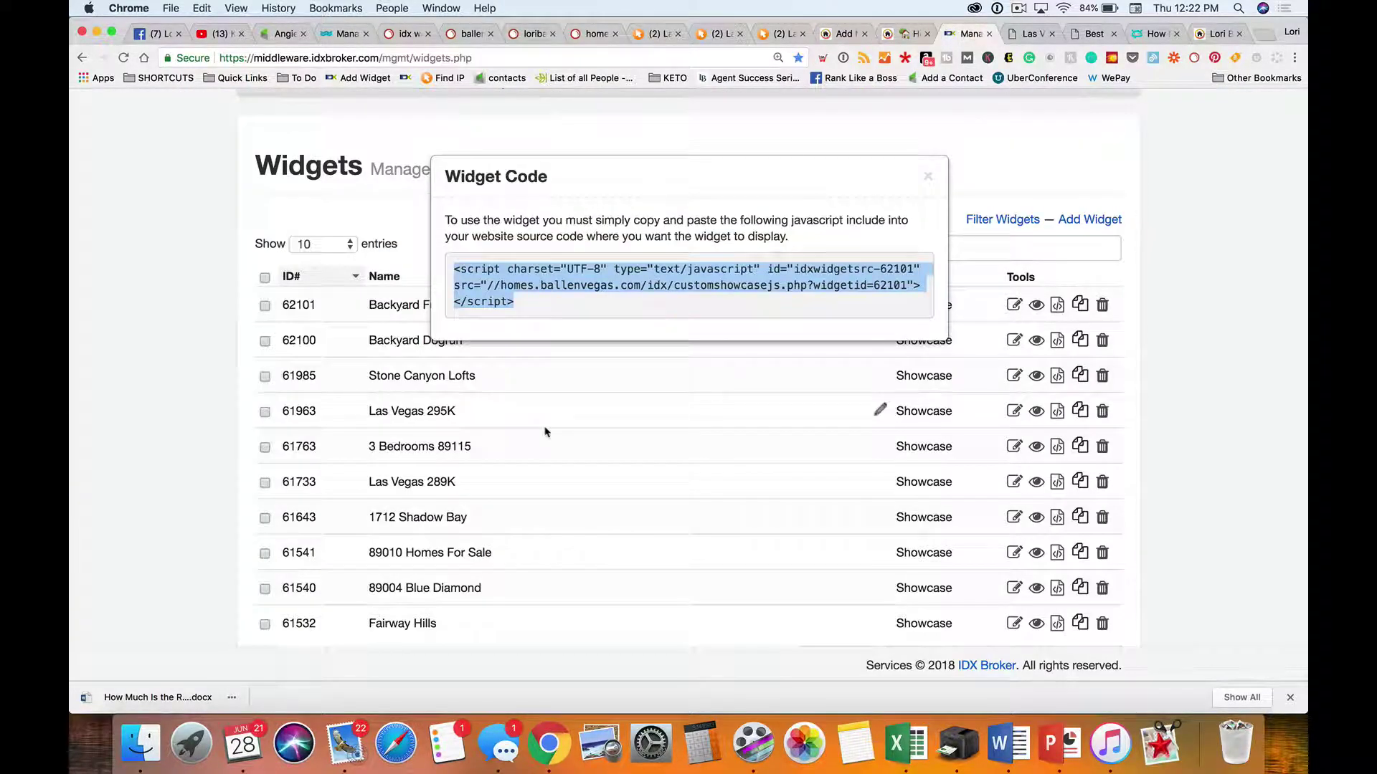
{"action": "left_click", "coordinate": [928, 177]}
{"action": "left_click", "coordinate": [1091, 221]}
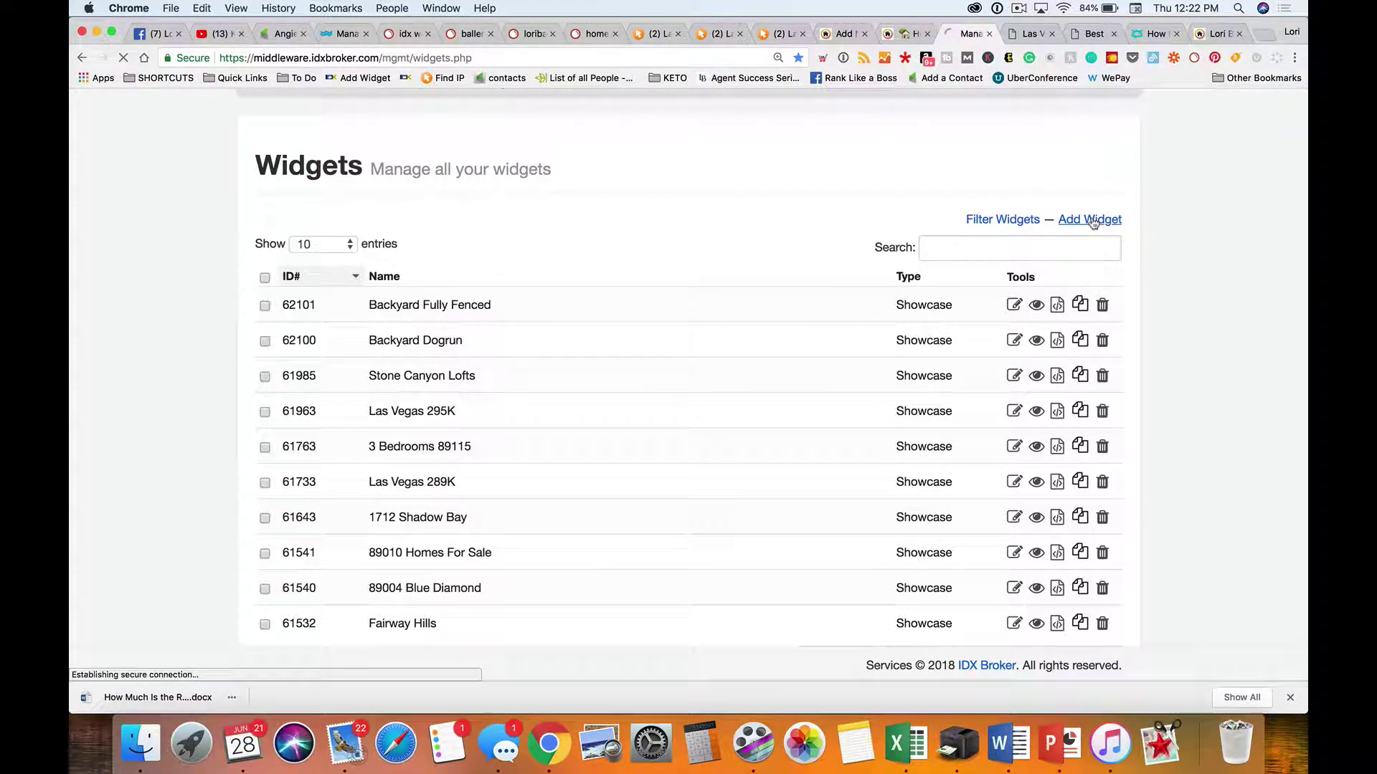
{"action": "scroll", "coordinate": [722, 230], "scroll_direction": "down", "scroll_amount": 3}
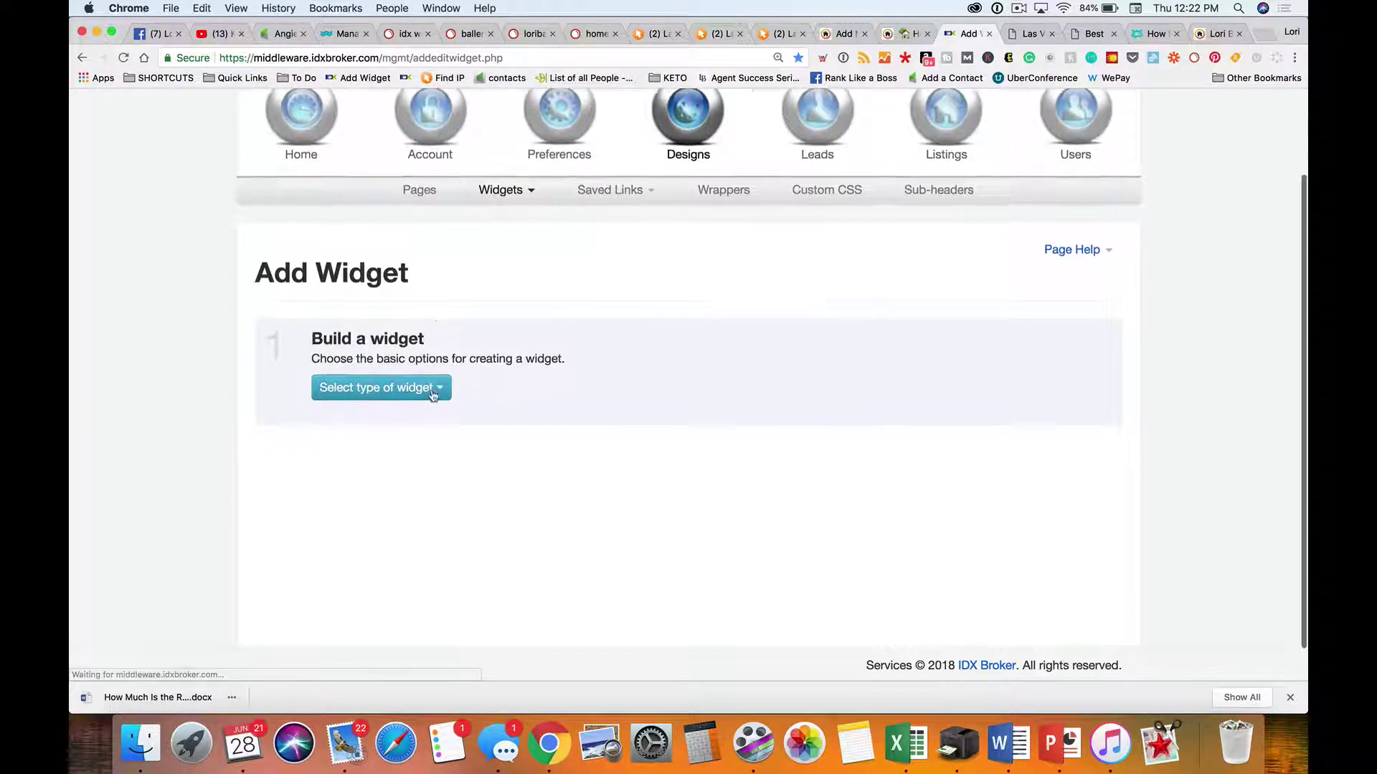
{"action": "left_click", "coordinate": [425, 388]}
{"action": "left_click", "coordinate": [355, 438]}
{"action": "left_click", "coordinate": [631, 388]}
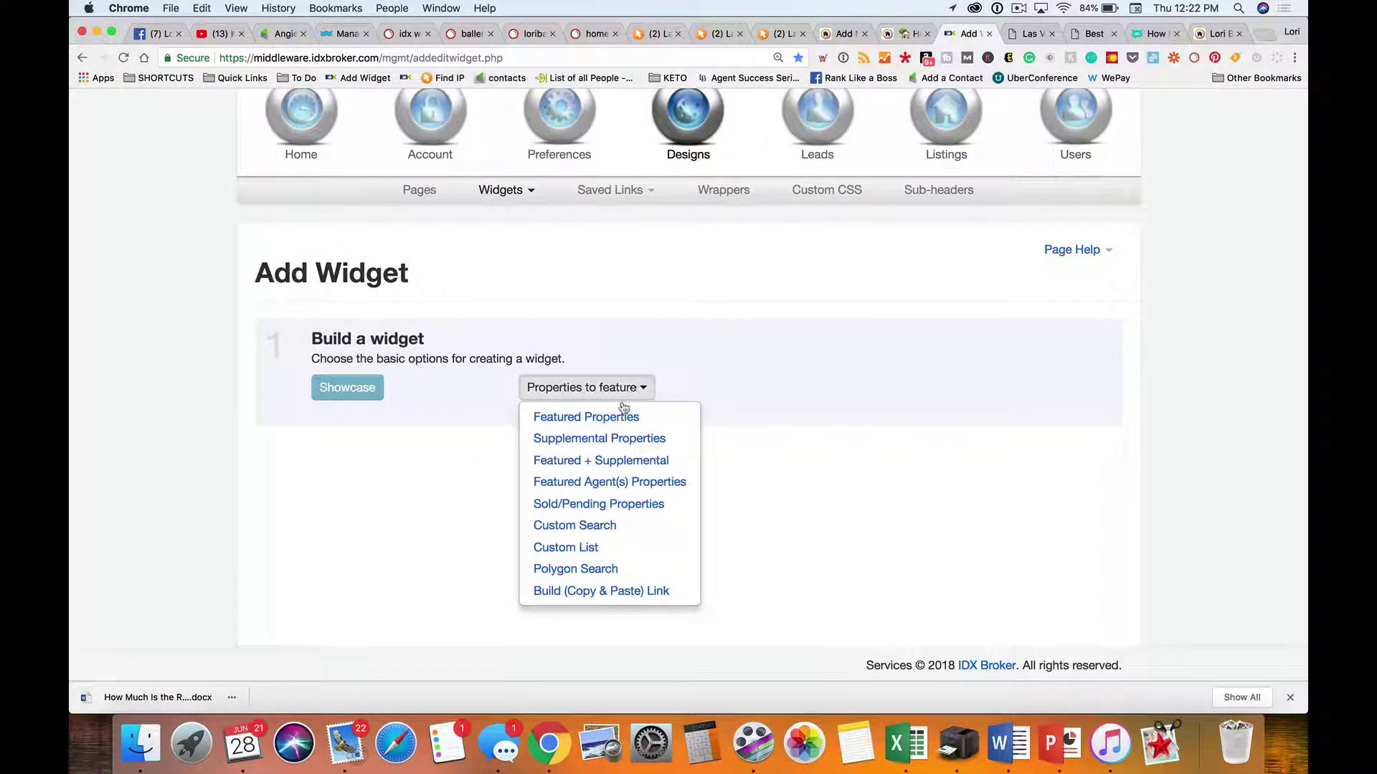
{"action": "left_click", "coordinate": [593, 528]}
{"action": "left_click", "coordinate": [881, 387]}
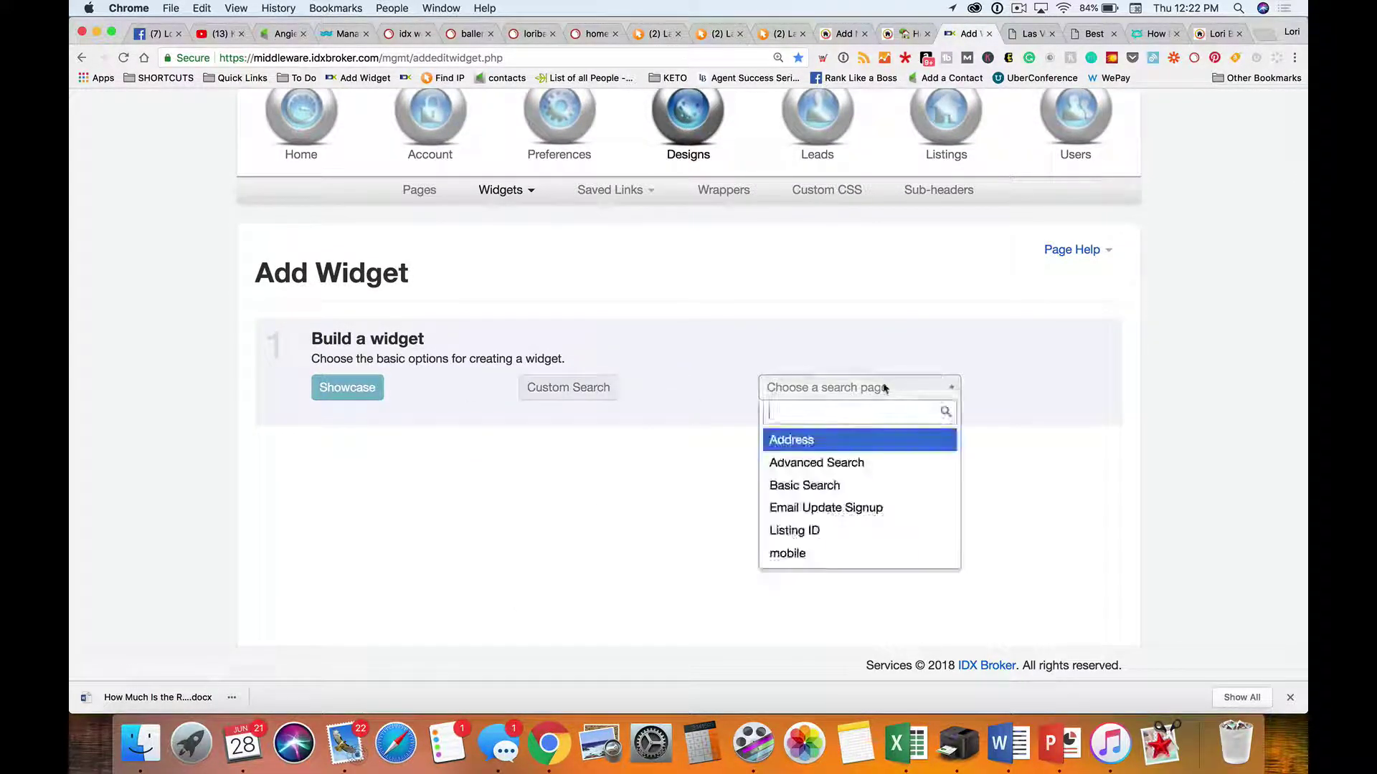
{"action": "left_click", "coordinate": [857, 462]}
Set the widget's property sub type to Single Family Residential
{"action": "scroll", "coordinate": [618, 356], "scroll_direction": "down", "scroll_amount": 3}
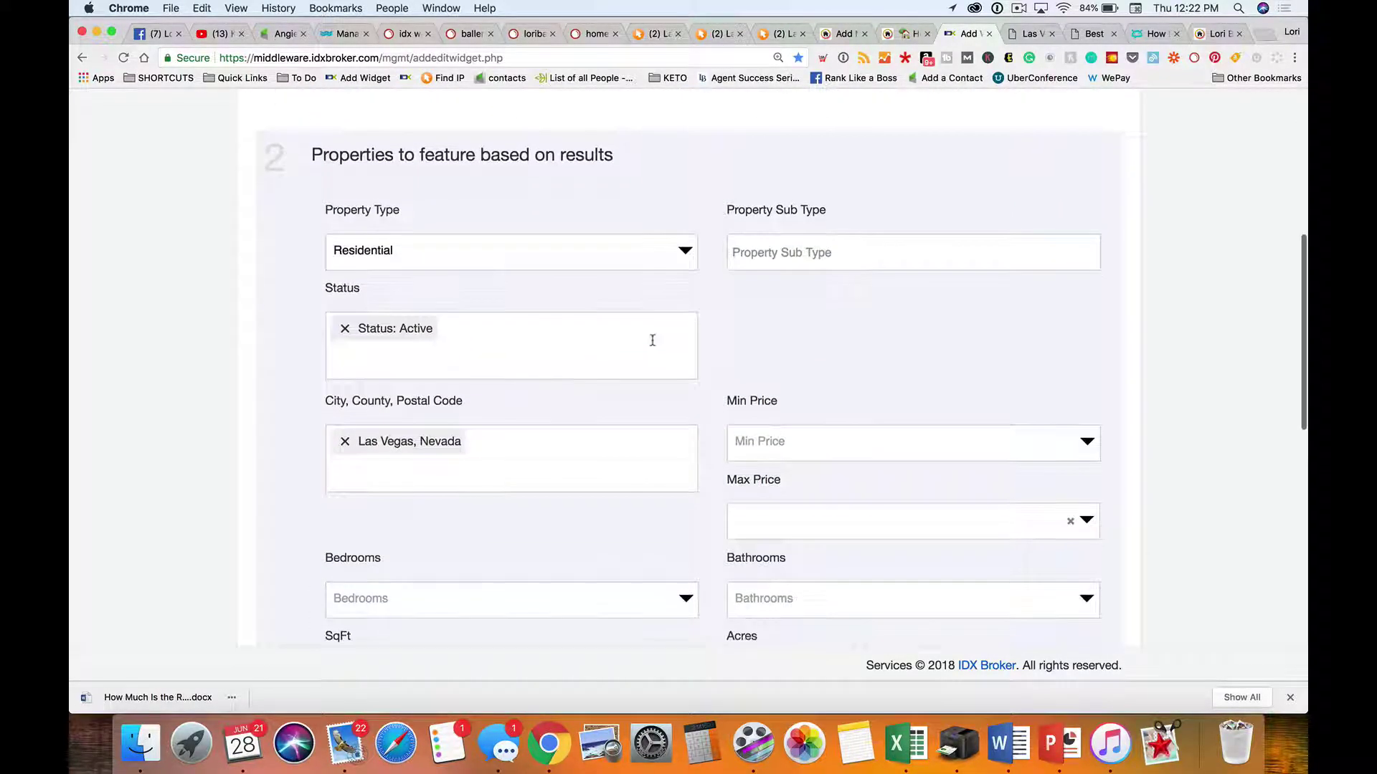
{"action": "left_click", "coordinate": [836, 253]}
{"action": "left_click", "coordinate": [805, 353]}
Limit the widget's Area filter to the run of North West areas ending with 405 - North West
{"action": "scroll", "coordinate": [805, 351], "scroll_direction": "down", "scroll_amount": 4}
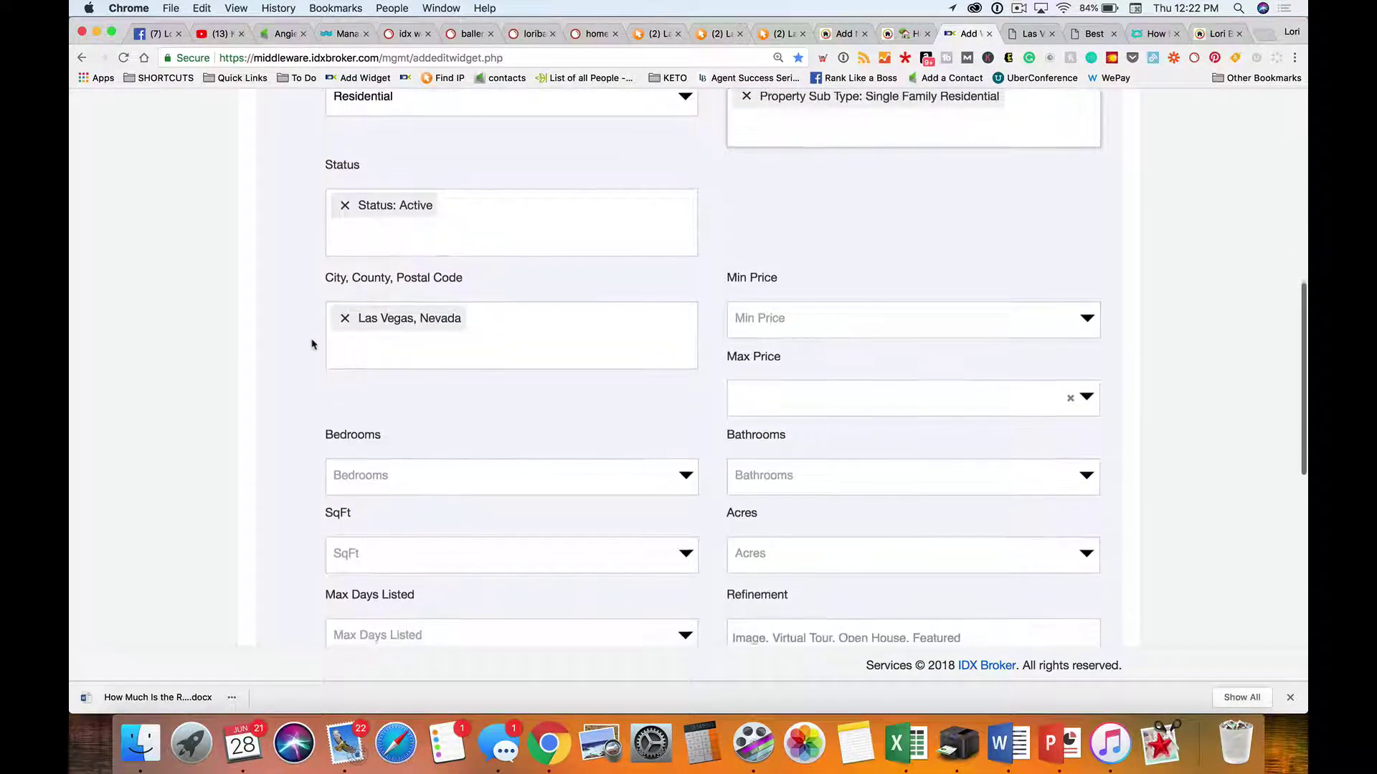
{"action": "scroll", "coordinate": [326, 334], "scroll_direction": "down", "scroll_amount": 5}
{"action": "scroll", "coordinate": [328, 341], "scroll_direction": "down", "scroll_amount": 5}
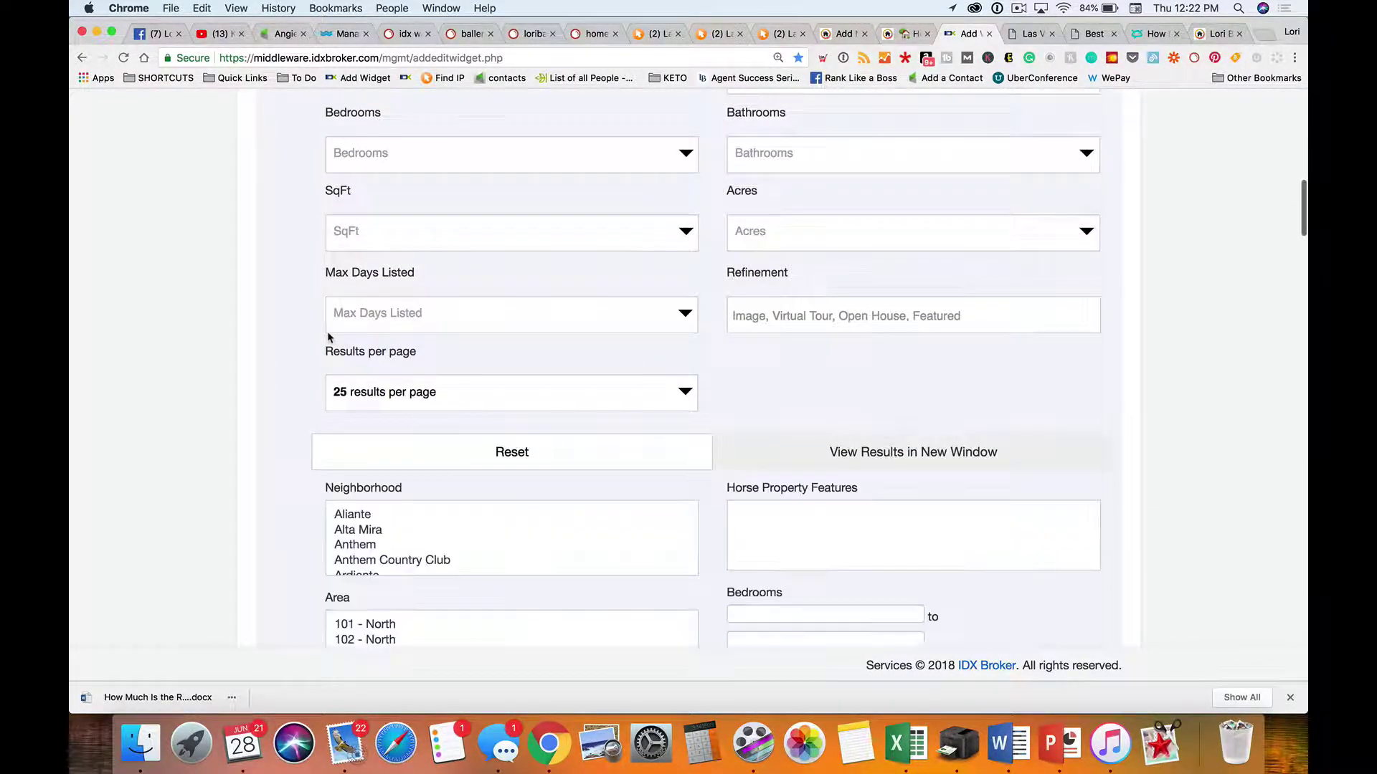
{"action": "scroll", "coordinate": [197, 333], "scroll_direction": "down", "scroll_amount": 5}
{"action": "scroll", "coordinate": [197, 333], "scroll_direction": "down", "scroll_amount": 5}
{"action": "scroll", "coordinate": [393, 326], "scroll_direction": "down", "scroll_amount": 1}
{"action": "left_click", "coordinate": [400, 277]}
{"action": "scroll", "coordinate": [402, 278], "scroll_direction": "up", "scroll_amount": 2}
{"action": "scroll", "coordinate": [401, 277], "scroll_direction": "down", "scroll_amount": 2}
{"action": "scroll", "coordinate": [403, 277], "scroll_direction": "down", "scroll_amount": 2}
{"action": "left_click", "coordinate": [396, 299], "text": "shift"}
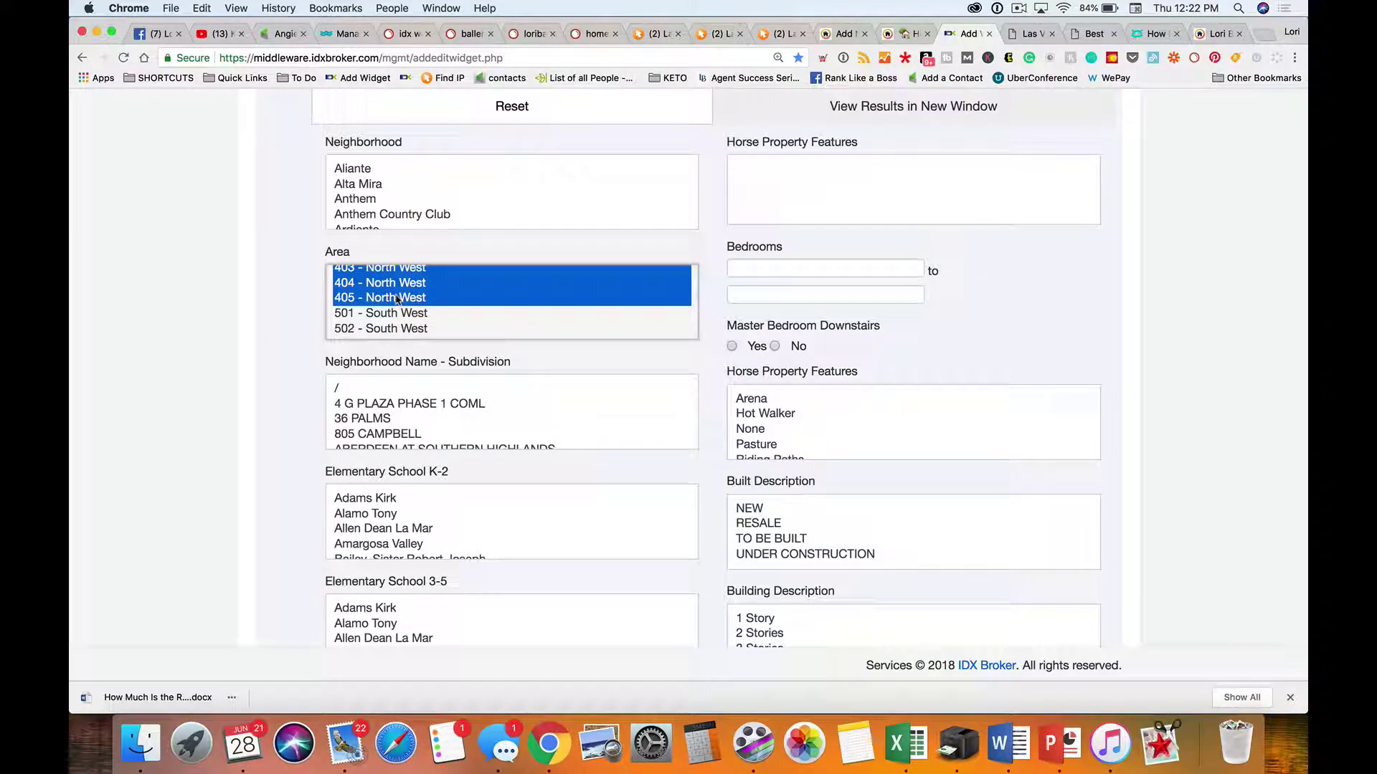
Check the Exterior Description choices and set Lot Description to both 1/4 to 1 Acre and 1 to 5 Acres
{"action": "scroll", "coordinate": [231, 486], "scroll_direction": "down", "scroll_amount": 1}
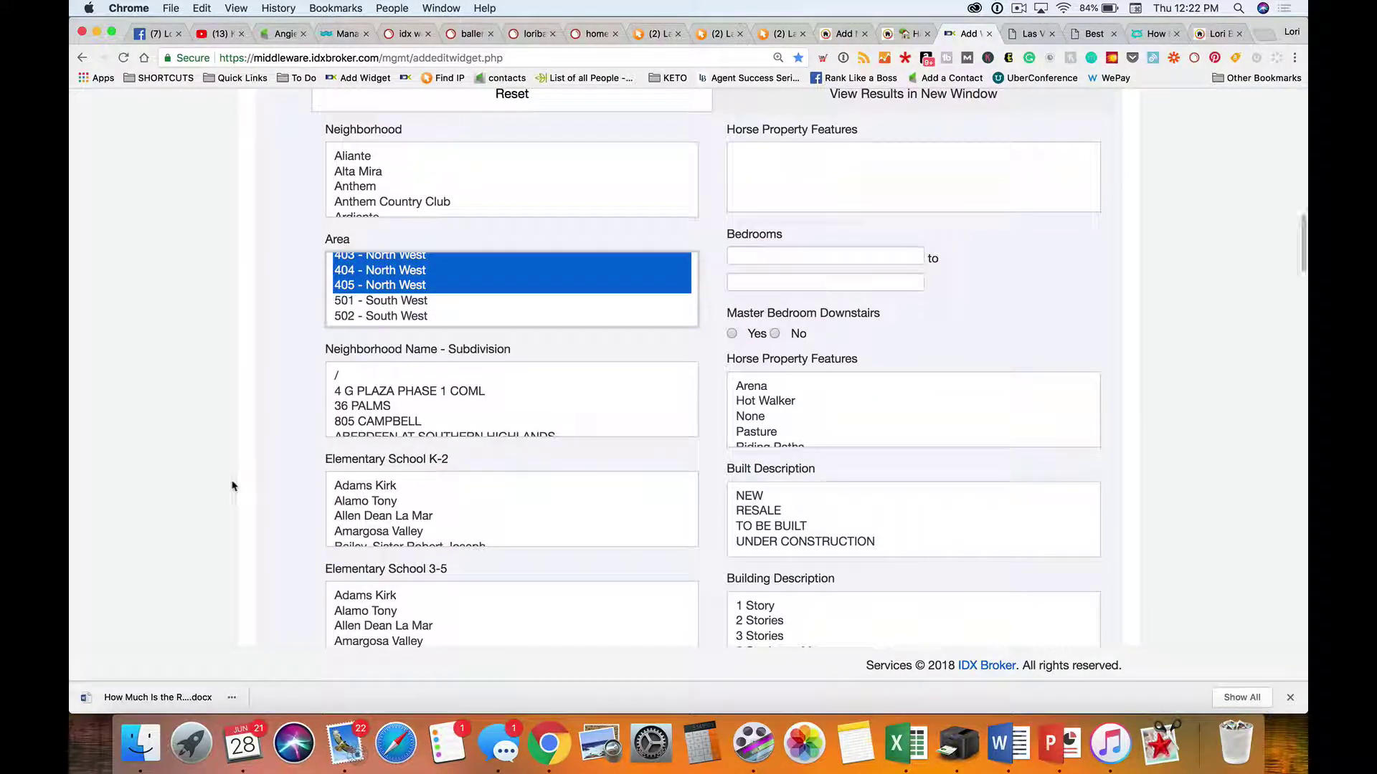
{"action": "scroll", "coordinate": [232, 486], "scroll_direction": "down", "scroll_amount": 10}
{"action": "scroll", "coordinate": [232, 486], "scroll_direction": "down", "scroll_amount": 11}
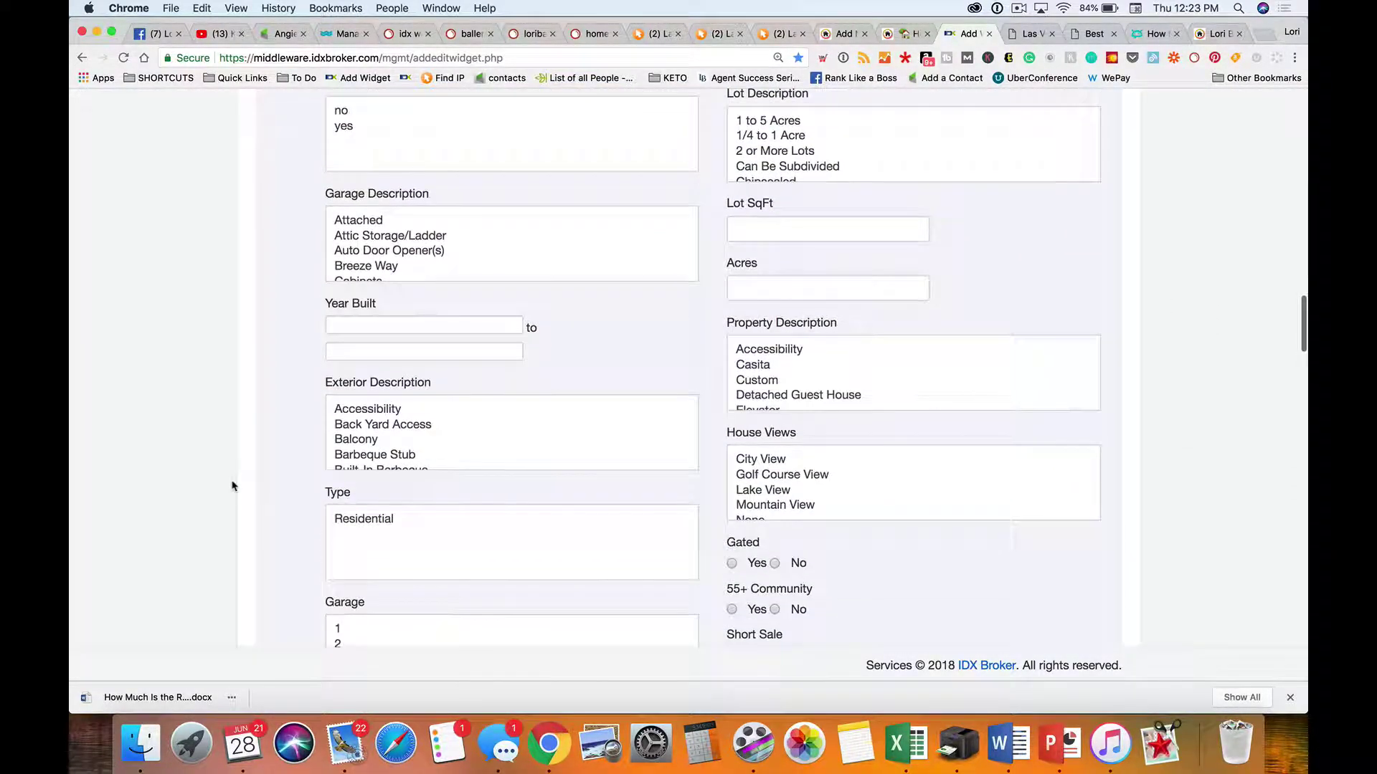
{"action": "scroll", "coordinate": [232, 487], "scroll_direction": "down", "scroll_amount": 4}
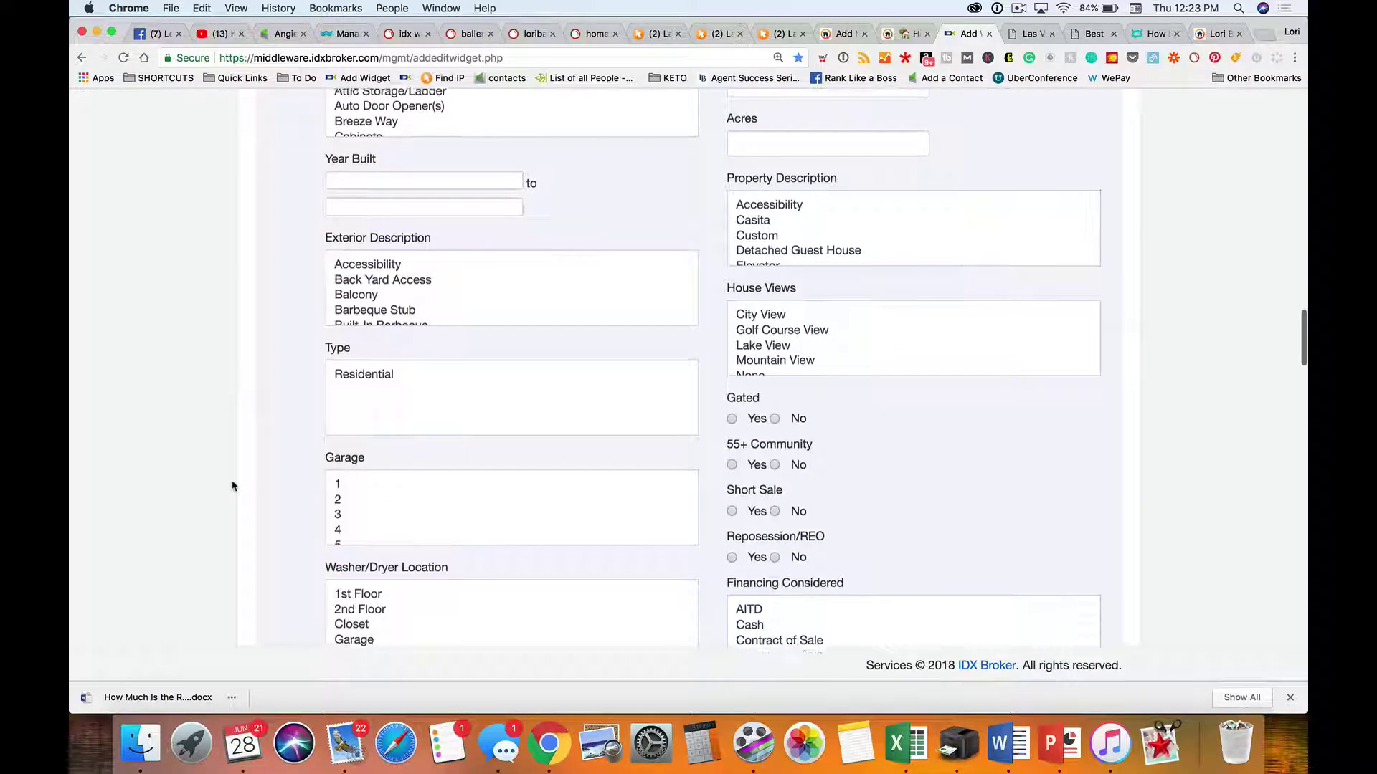
{"action": "scroll", "coordinate": [424, 310], "scroll_direction": "down", "scroll_amount": 1}
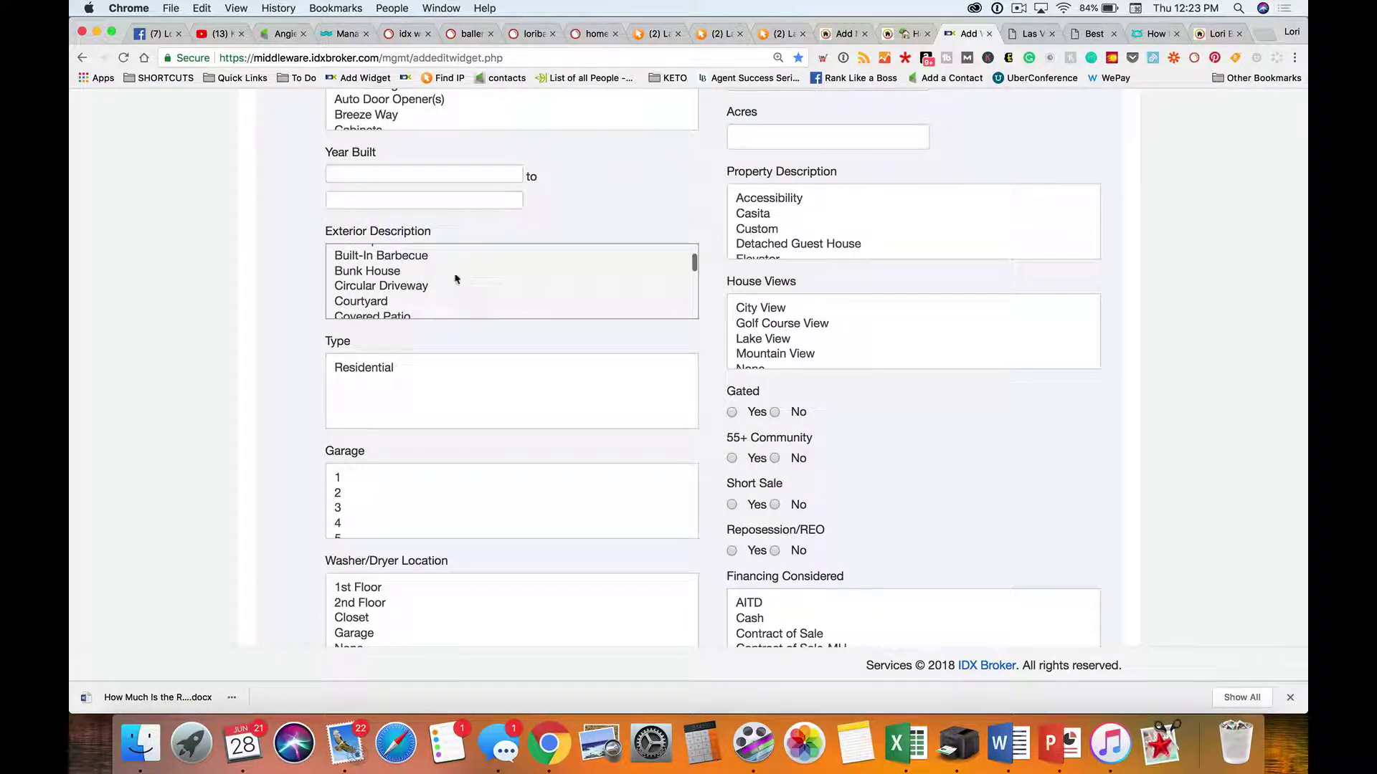
{"action": "scroll", "coordinate": [1128, 450], "scroll_direction": "up", "scroll_amount": 10}
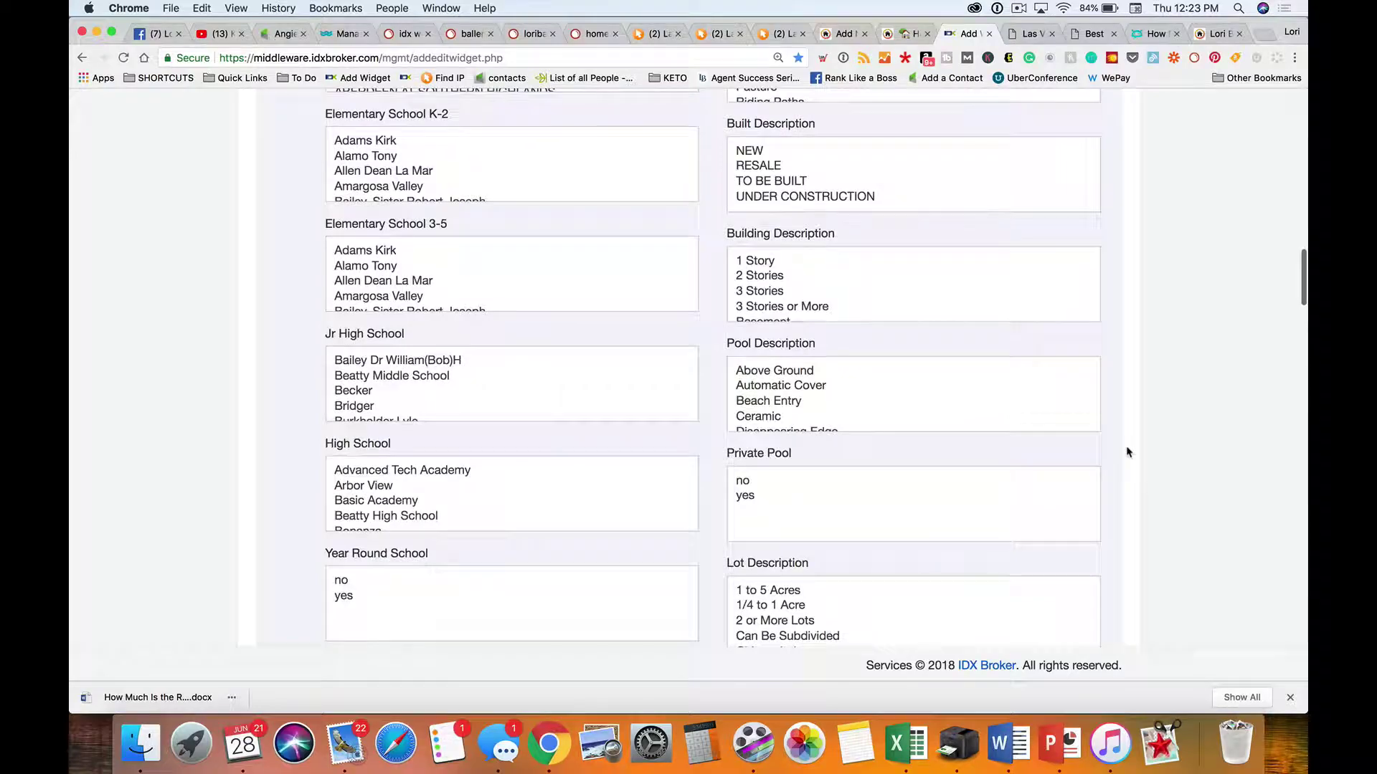
{"action": "scroll", "coordinate": [1128, 452], "scroll_direction": "down", "scroll_amount": 3}
{"action": "left_click", "coordinate": [783, 403]}
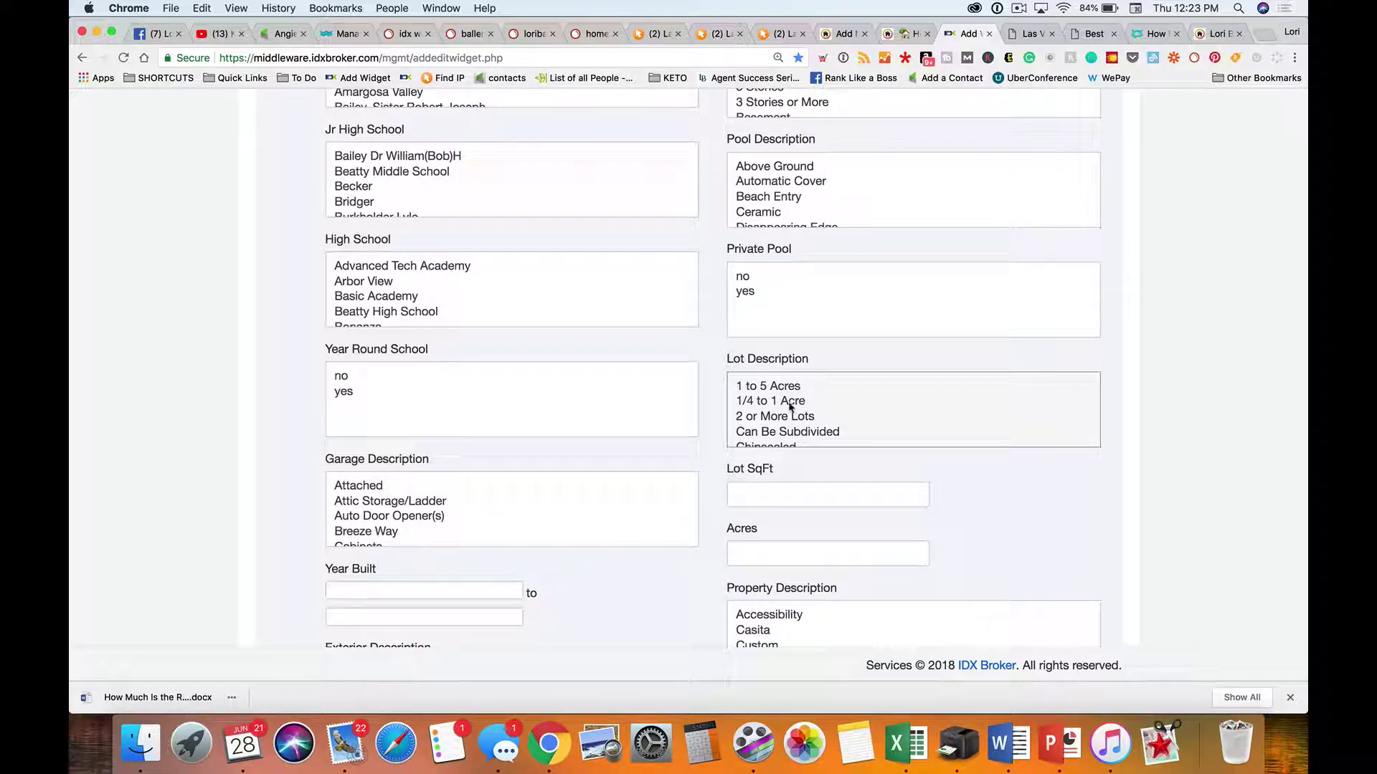
{"action": "left_click", "coordinate": [792, 404]}
{"action": "left_click", "coordinate": [777, 385], "text": "super"}
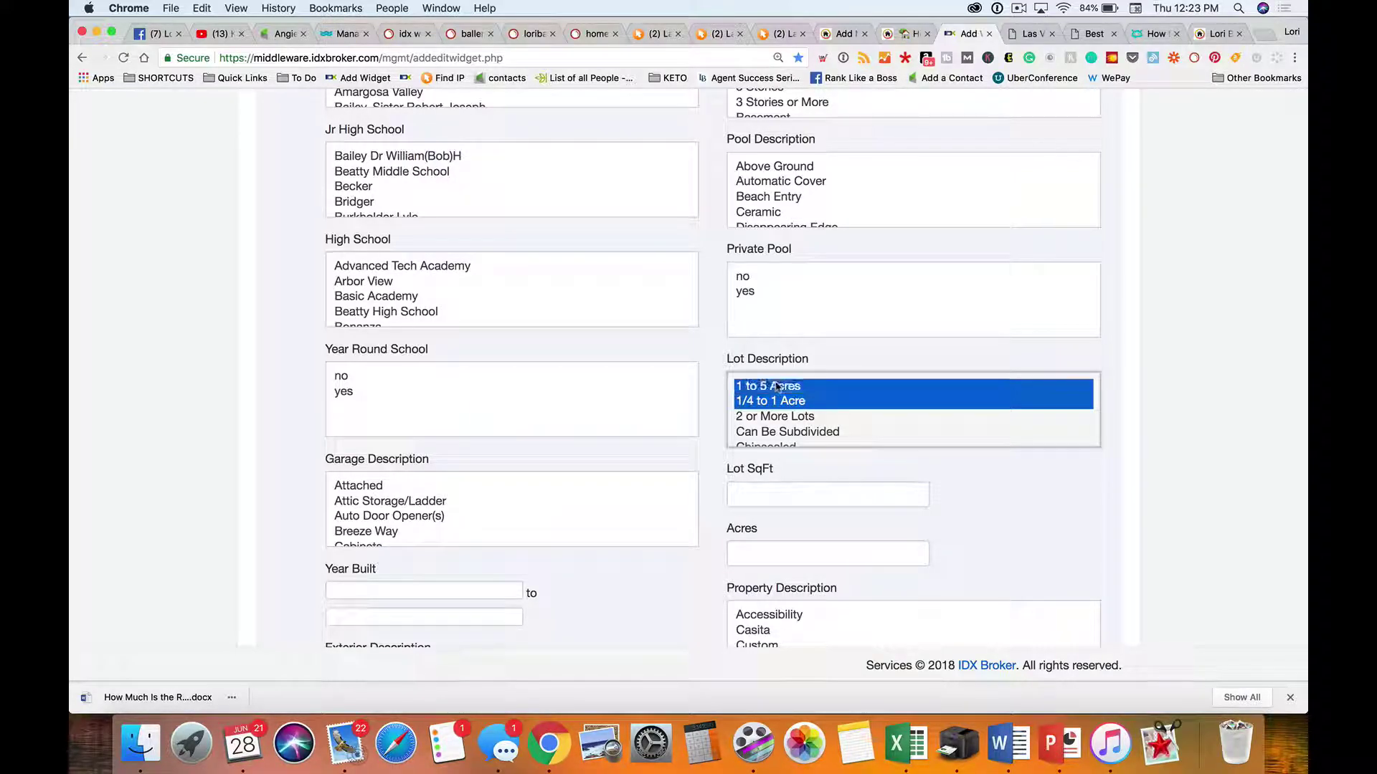
Preview the widget's search results in a new window, examine the listings' acreage and descriptions, and return to the widget setup
{"action": "scroll", "coordinate": [1132, 430], "scroll_direction": "up", "scroll_amount": 10}
{"action": "scroll", "coordinate": [1132, 430], "scroll_direction": "up", "scroll_amount": 6}
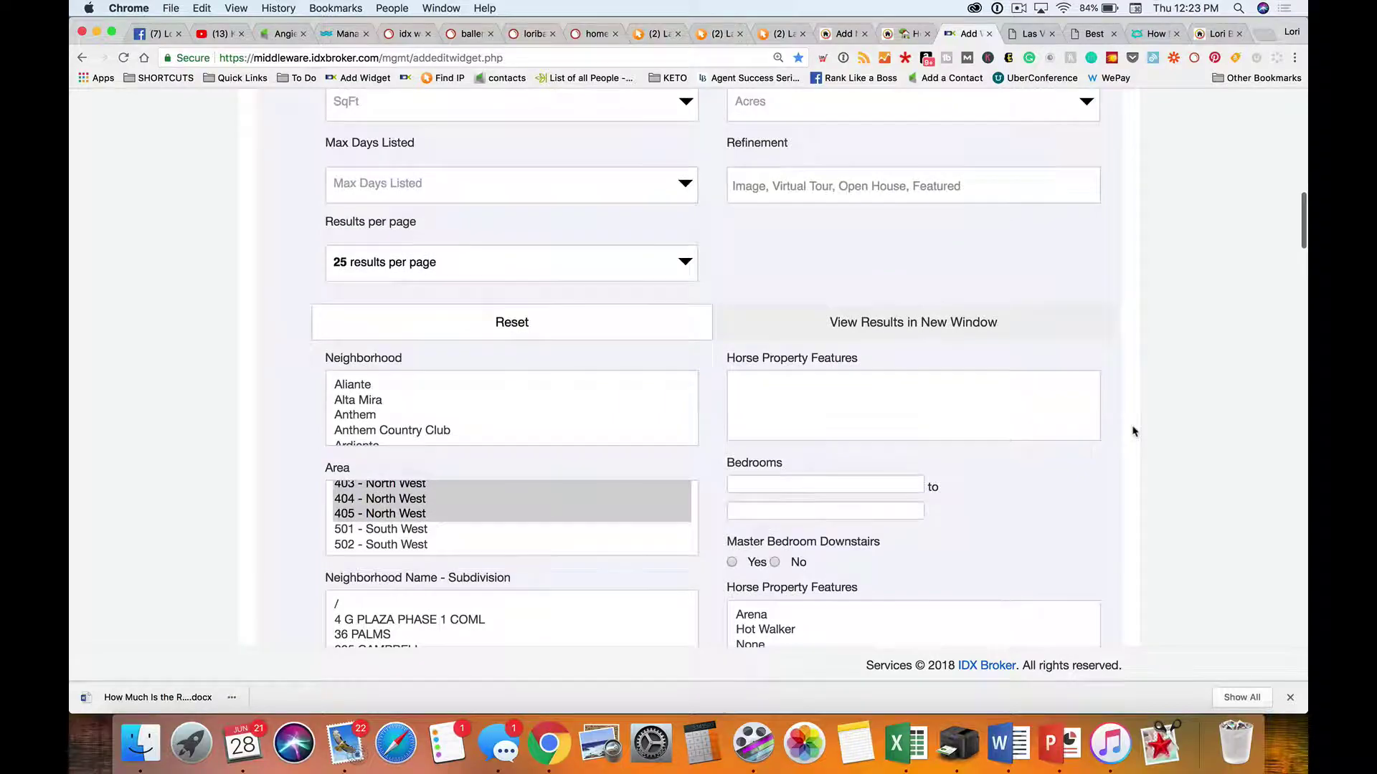
{"action": "scroll", "coordinate": [1131, 431], "scroll_direction": "down", "scroll_amount": 3}
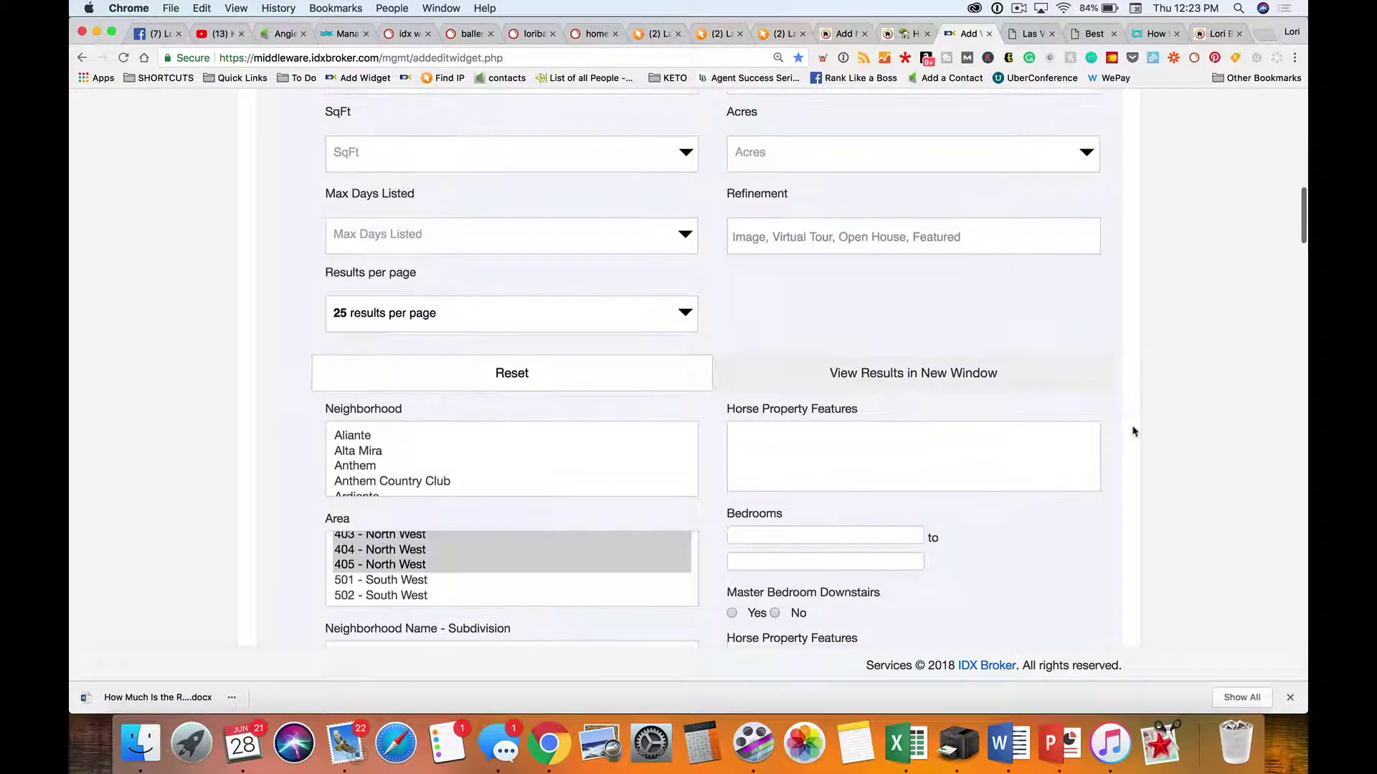
{"action": "left_click", "coordinate": [938, 382]}
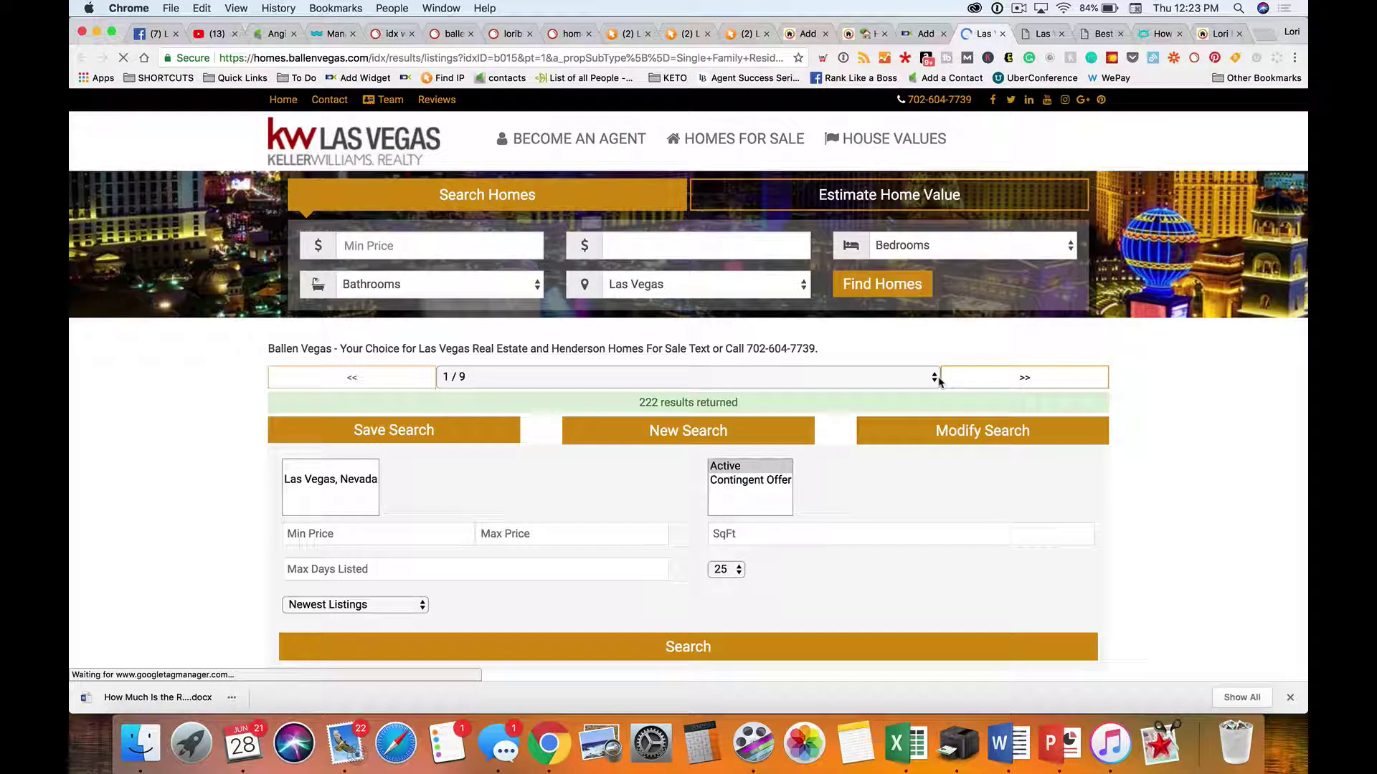
{"action": "scroll", "coordinate": [939, 382], "scroll_direction": "down", "scroll_amount": 15}
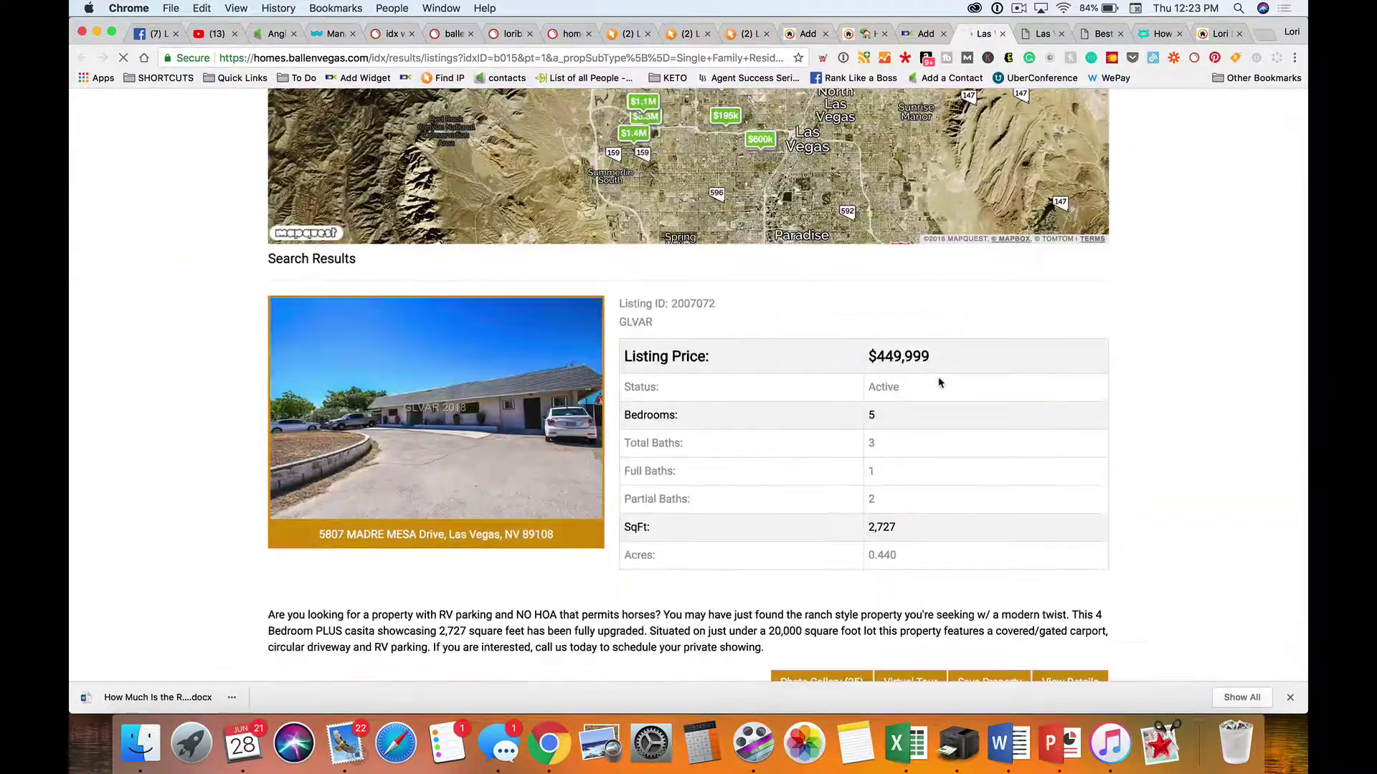
{"action": "scroll", "coordinate": [939, 382], "scroll_direction": "down", "scroll_amount": 14}
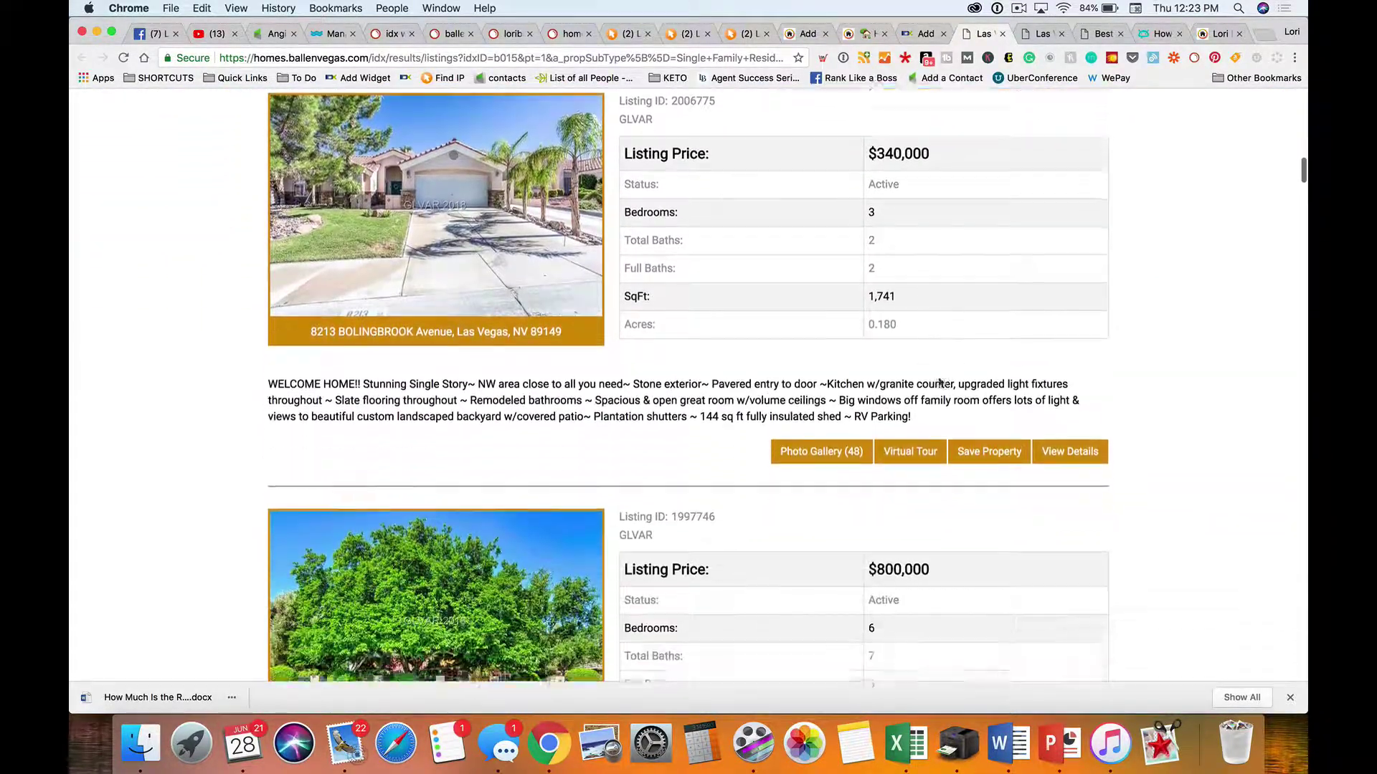
{"action": "scroll", "coordinate": [940, 382], "scroll_direction": "down", "scroll_amount": 15}
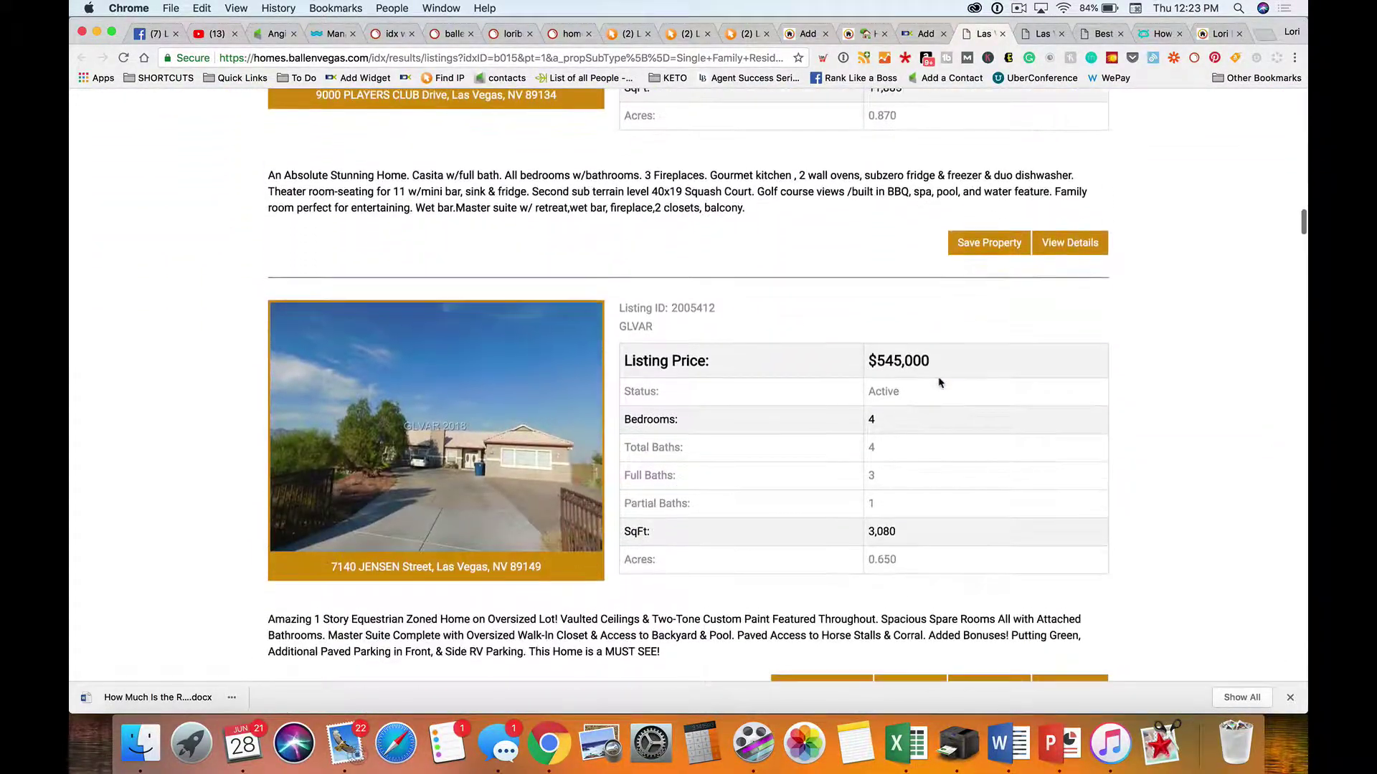
{"action": "scroll", "coordinate": [939, 382], "scroll_direction": "down", "scroll_amount": 15}
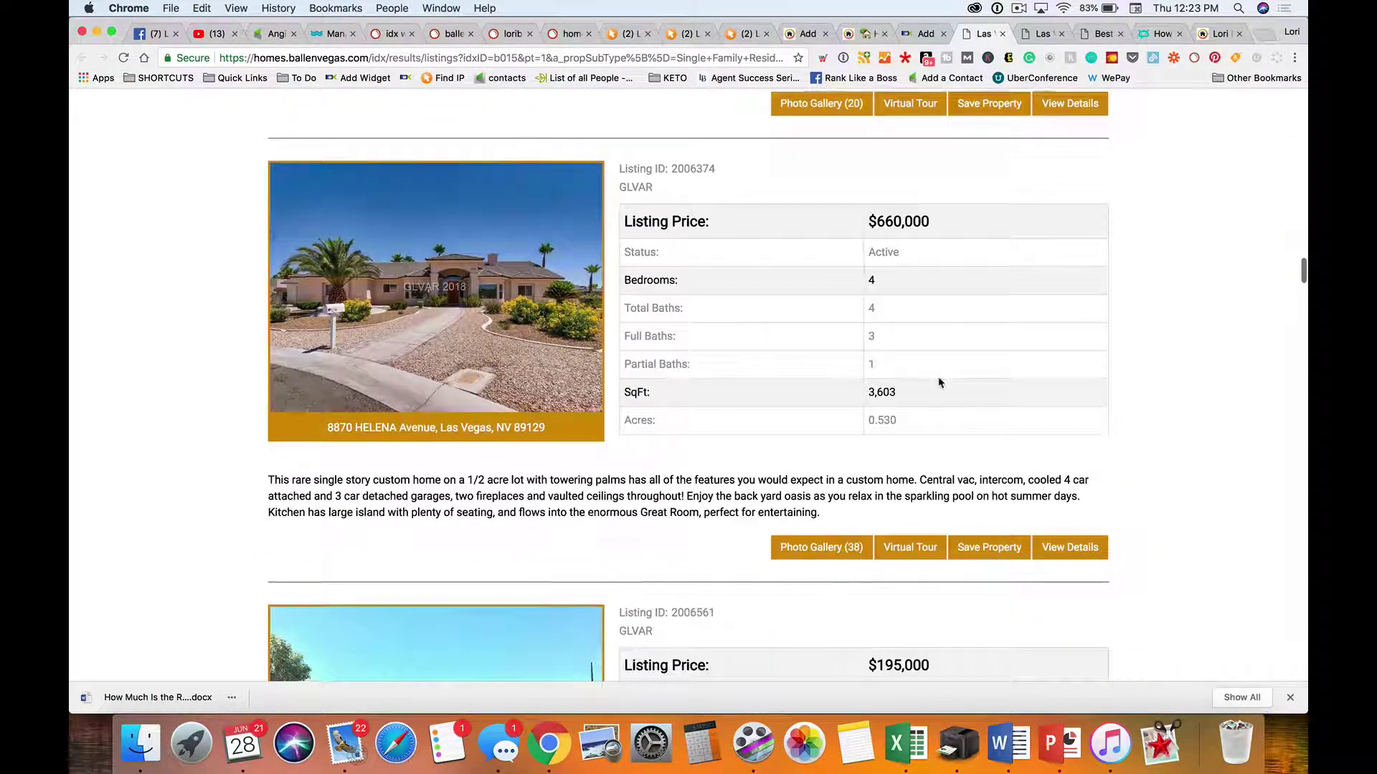
{"action": "scroll", "coordinate": [939, 383], "scroll_direction": "down", "scroll_amount": 5}
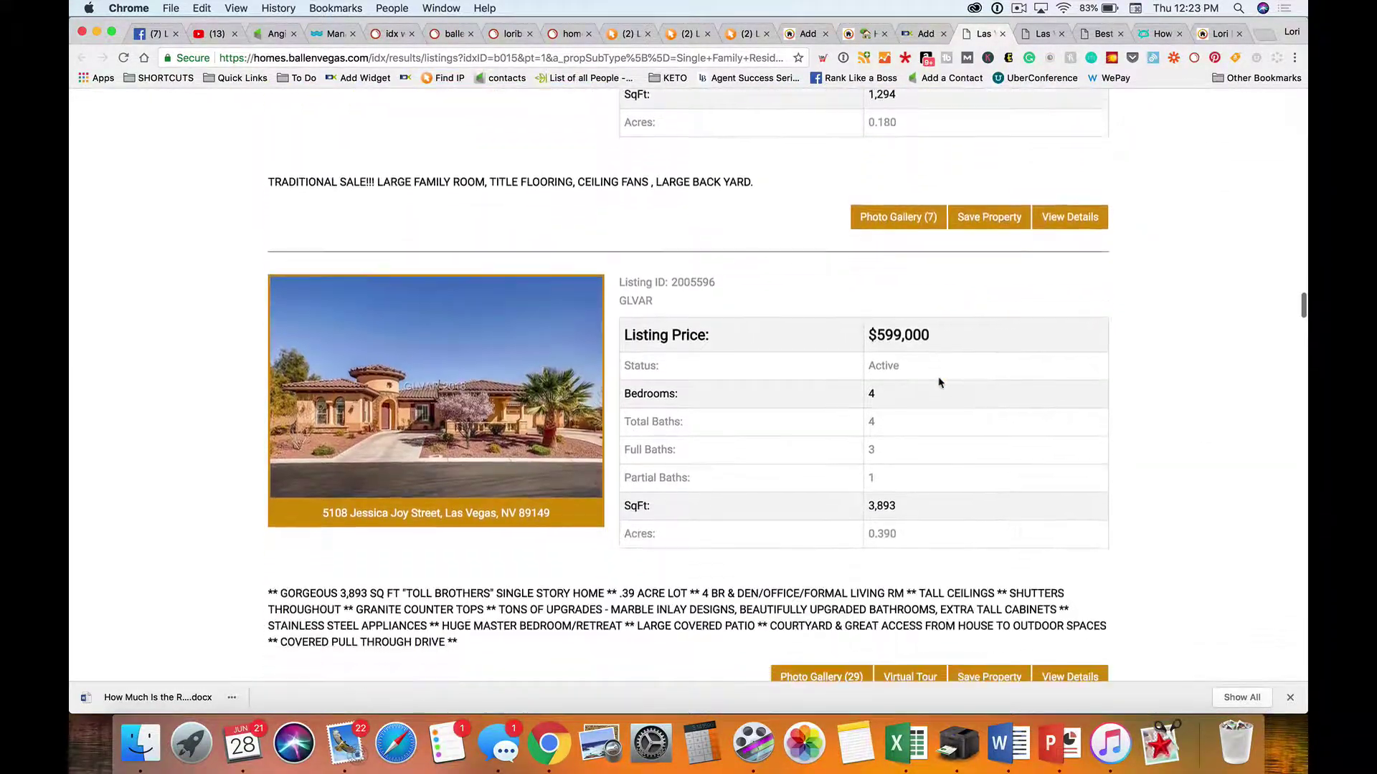
{"action": "left_click", "coordinate": [925, 33]}
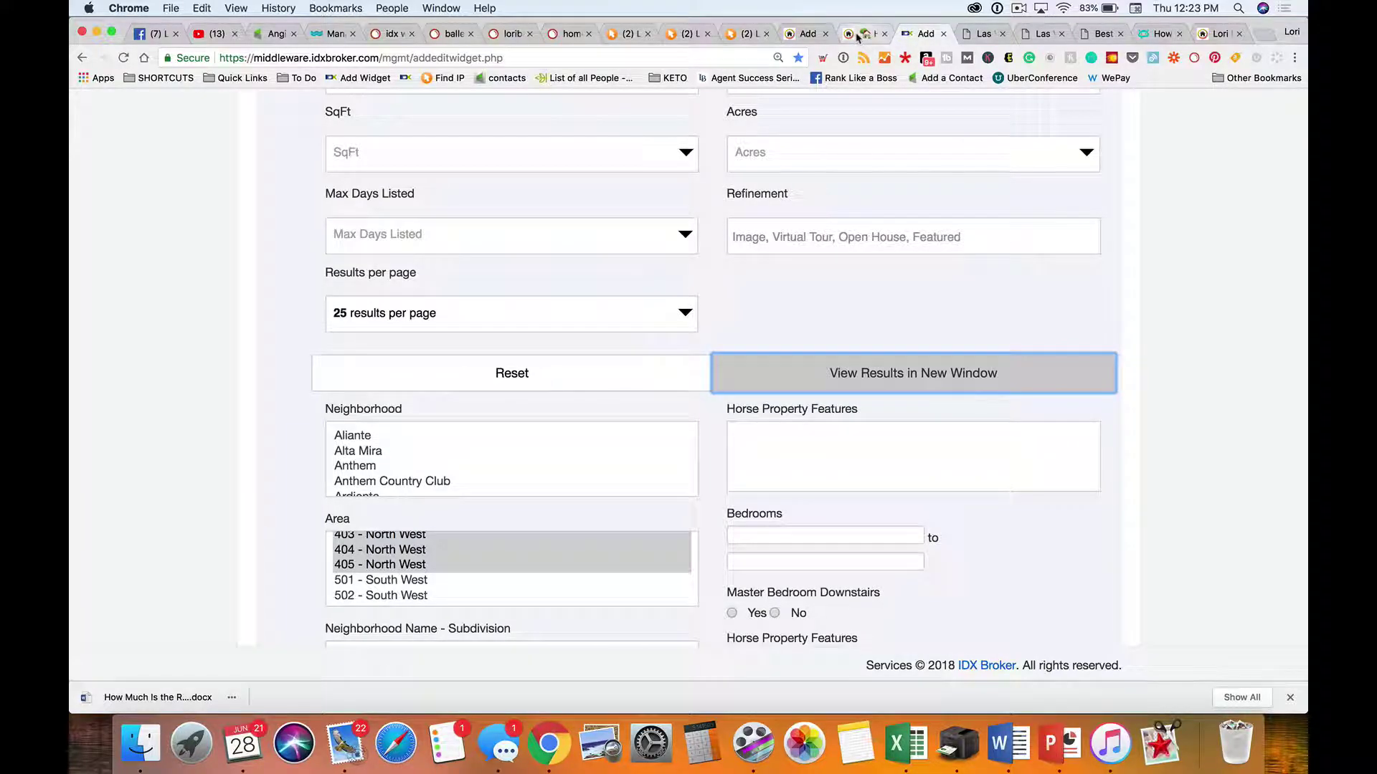
Name the widget "Homes in Northwest Las Vegas with a Big Backyard"
{"action": "scroll", "coordinate": [260, 389], "scroll_direction": "down", "scroll_amount": 15}
{"action": "scroll", "coordinate": [259, 389], "scroll_direction": "down", "scroll_amount": 10}
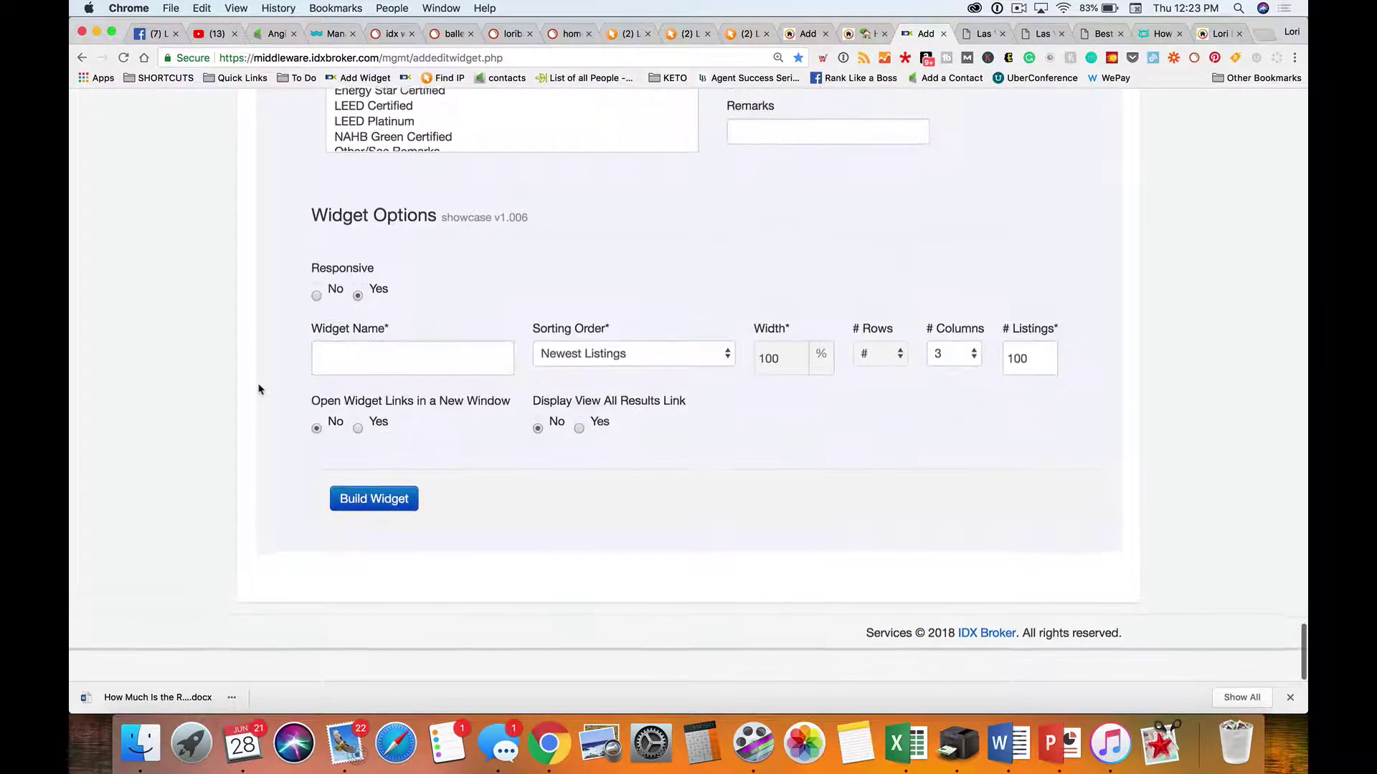
{"action": "left_click", "coordinate": [384, 387]}
{"action": "type", "text": "Homes in Northwest Las V"}
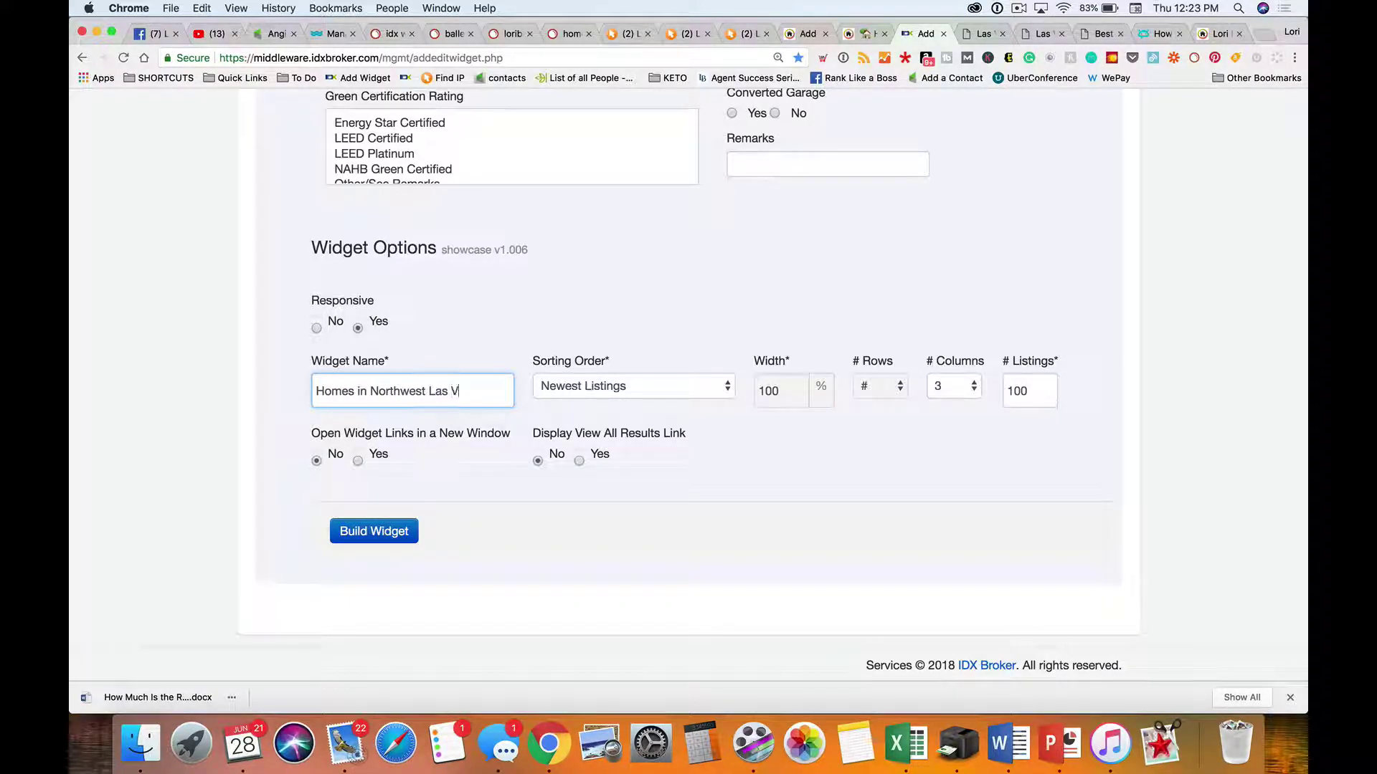
{"action": "type", "text": "egas with a Big"}
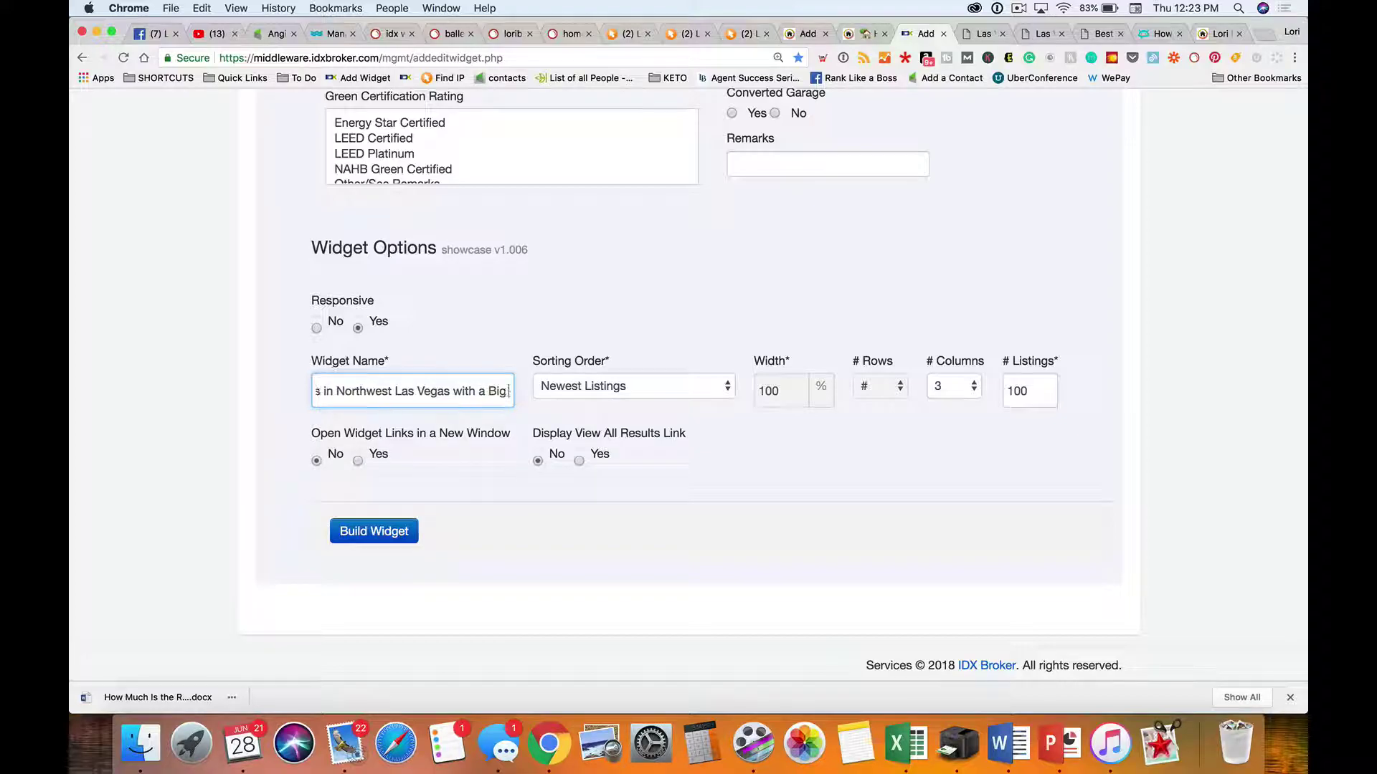
{"action": "type", "text": " Backyard"}
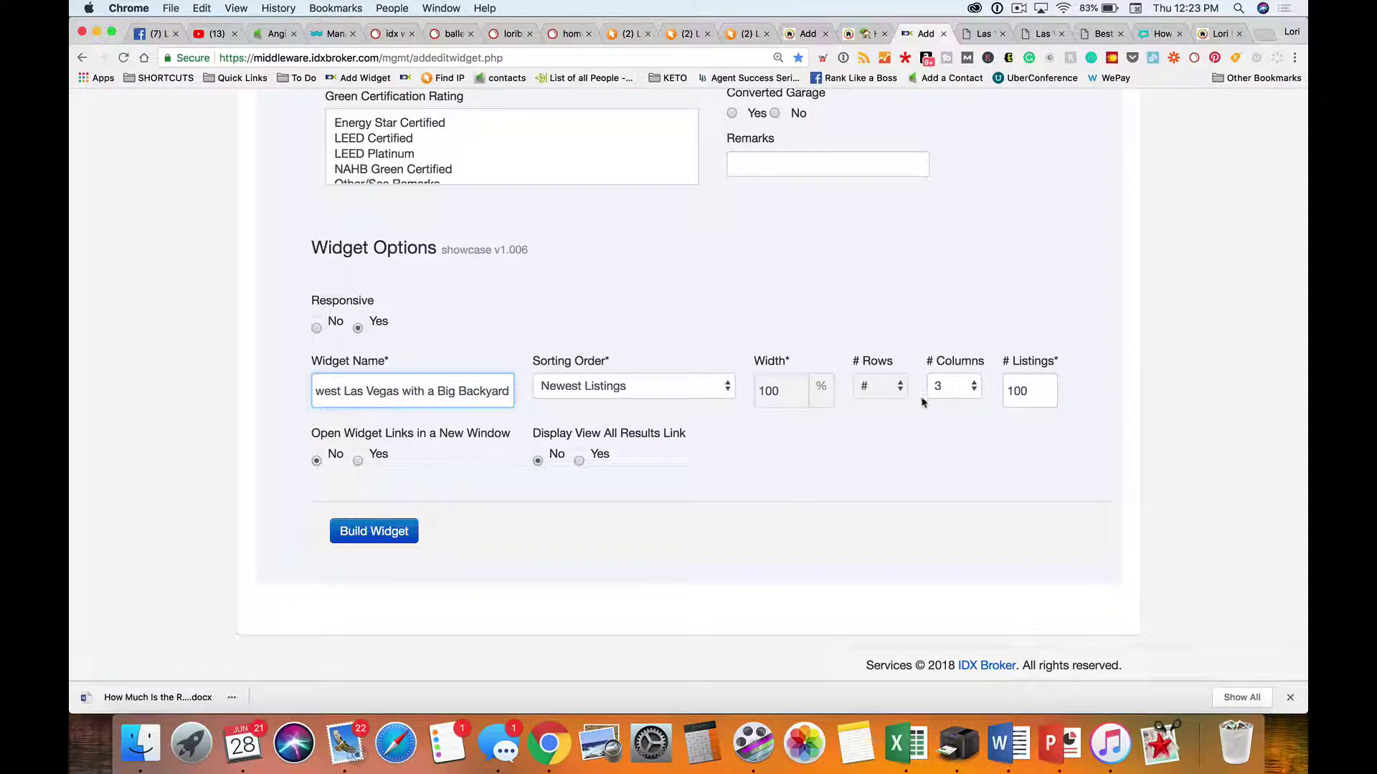
Set the widget to 6 listings with the View All Results link displayed, and build it
{"action": "left_click", "coordinate": [1051, 400]}
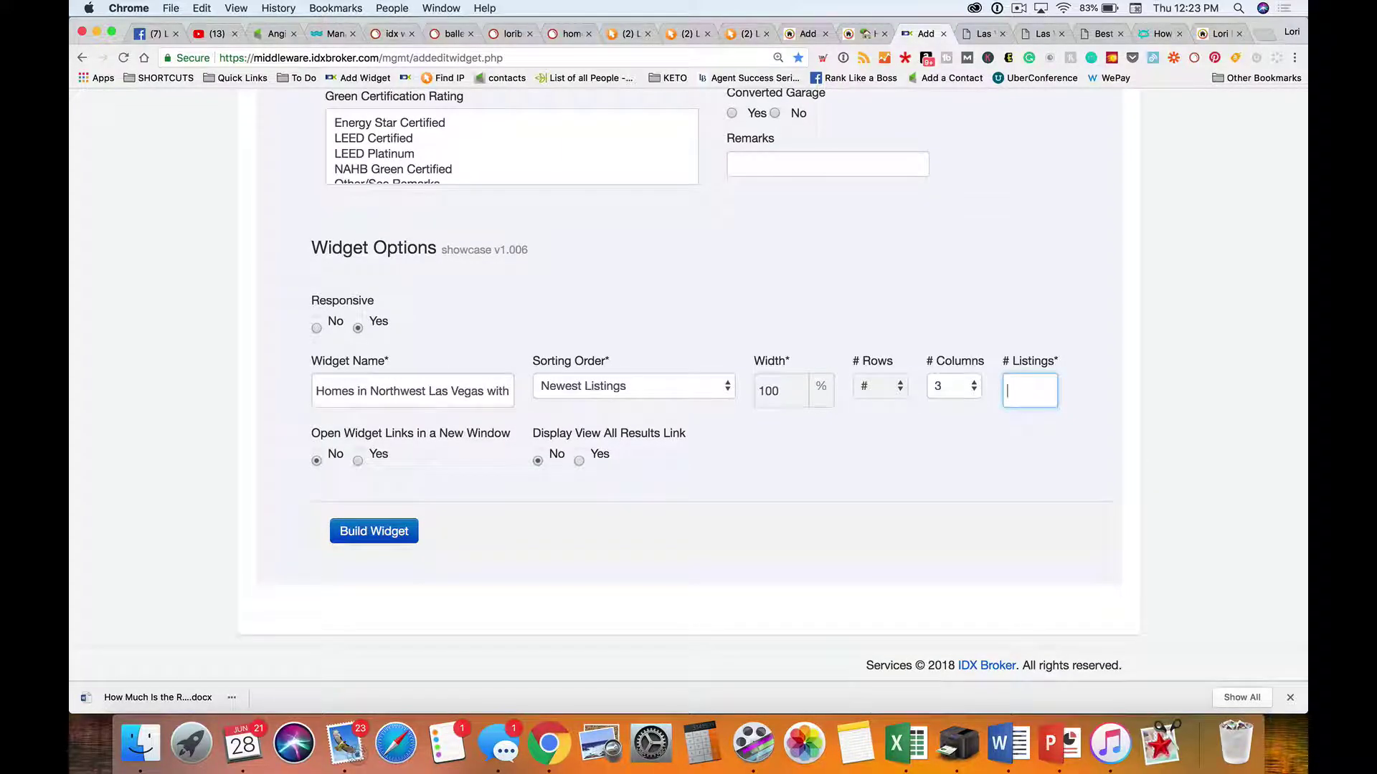
{"action": "type", "text": "6"}
{"action": "left_click", "coordinate": [576, 465]}
{"action": "left_click", "coordinate": [391, 532]}
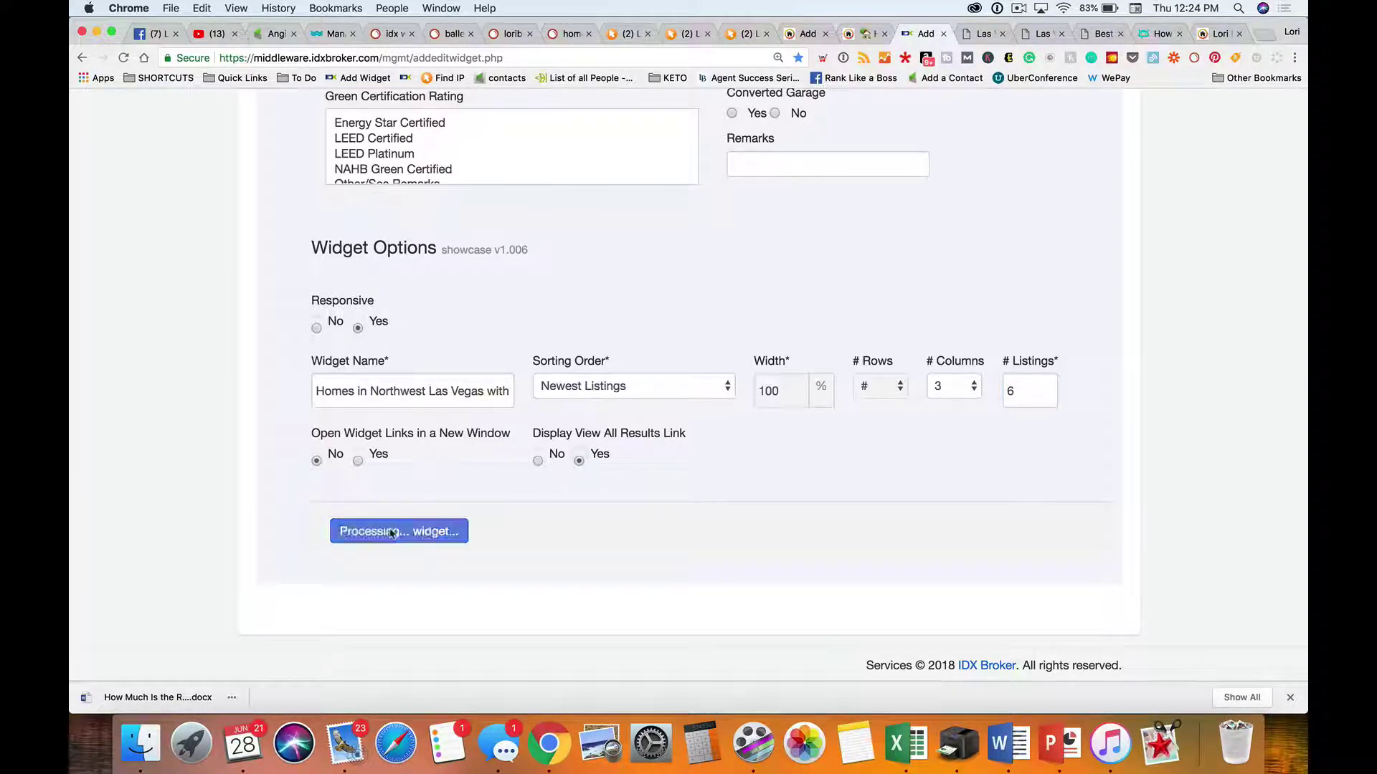
Copy the generated widget code and return to the unfinished new showcase in WordPress
{"action": "left_click", "coordinate": [521, 426]}
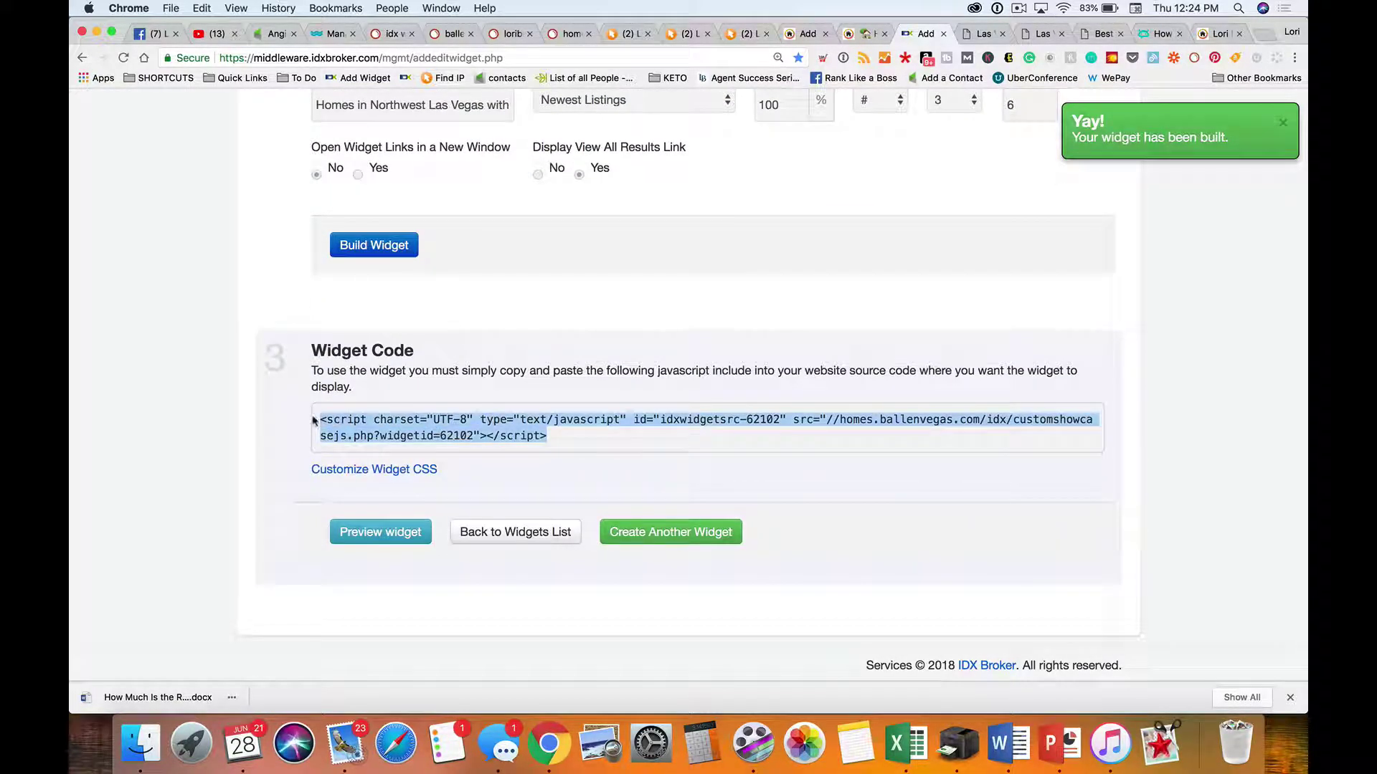
{"action": "left_click", "coordinate": [850, 34]}
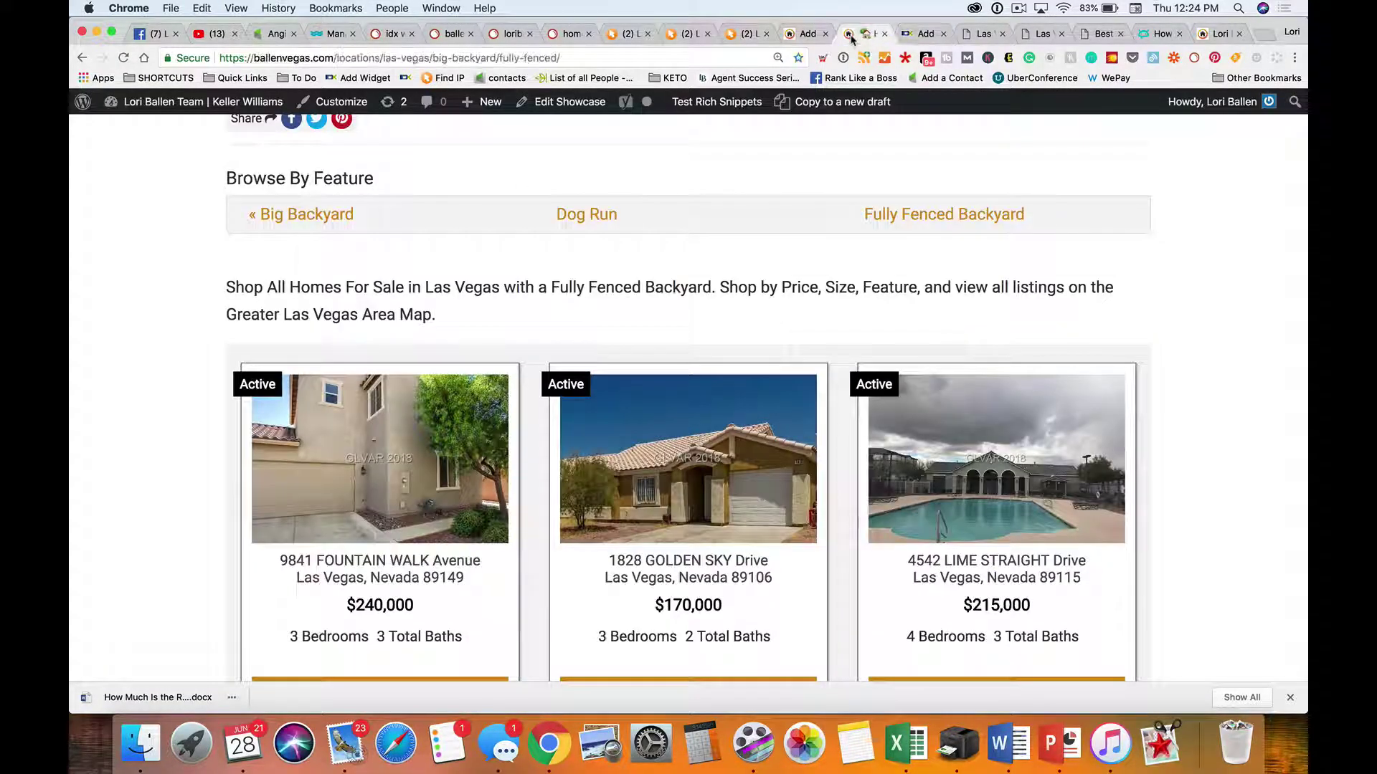
{"action": "left_click", "coordinate": [808, 34]}
{"action": "scroll", "coordinate": [545, 301], "scroll_direction": "down", "scroll_amount": 1}
{"action": "left_click", "coordinate": [524, 312]}
{"action": "scroll", "coordinate": [437, 430], "scroll_direction": "down", "scroll_amount": 1}
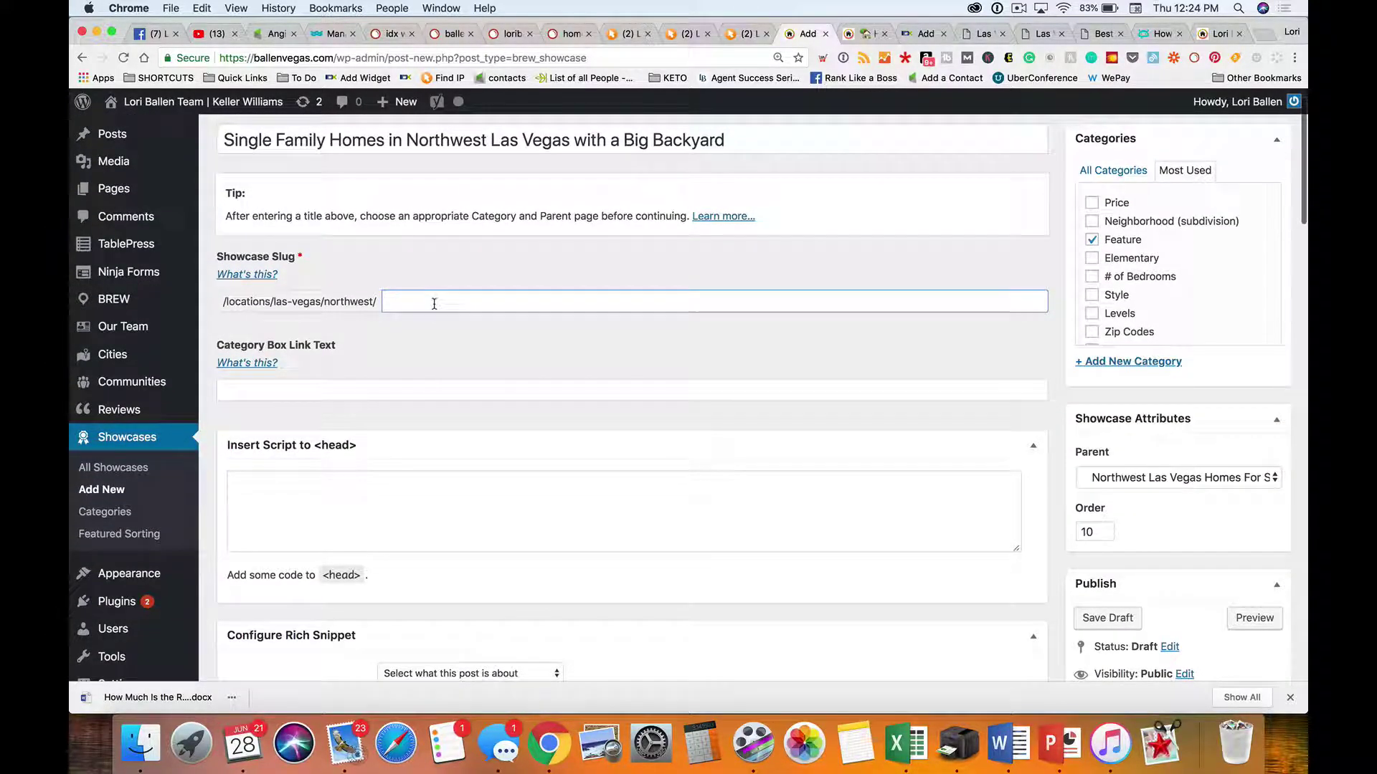
Shorten the showcase title to "Homes in Northwest Las Vegas with a Big Backyard"
{"action": "left_click_drag", "start_coordinate": [332, 138], "coordinate": [222, 139]}
{"action": "key", "text": "BackSpace"}
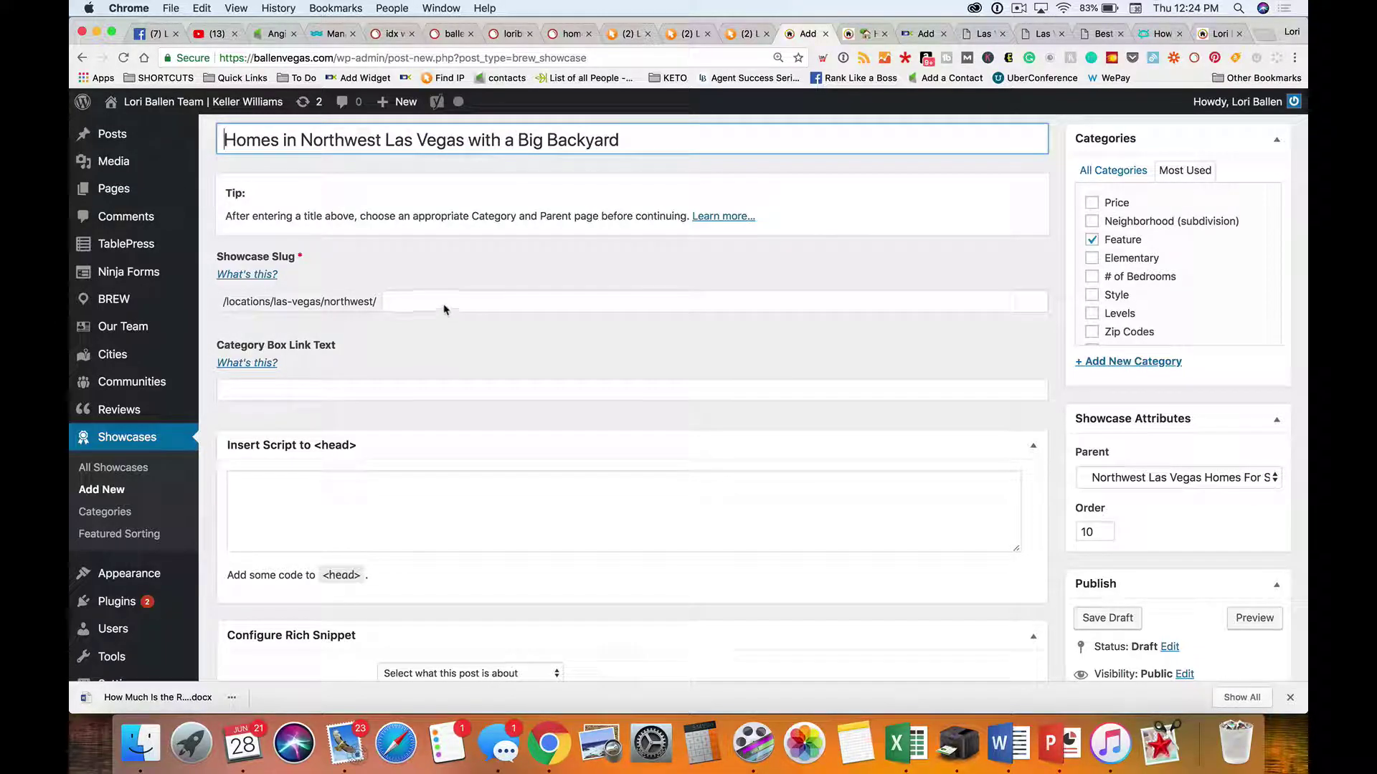
{"action": "key", "text": "Tab"}
{"action": "scroll", "coordinate": [746, 375], "scroll_direction": "down", "scroll_amount": 1}
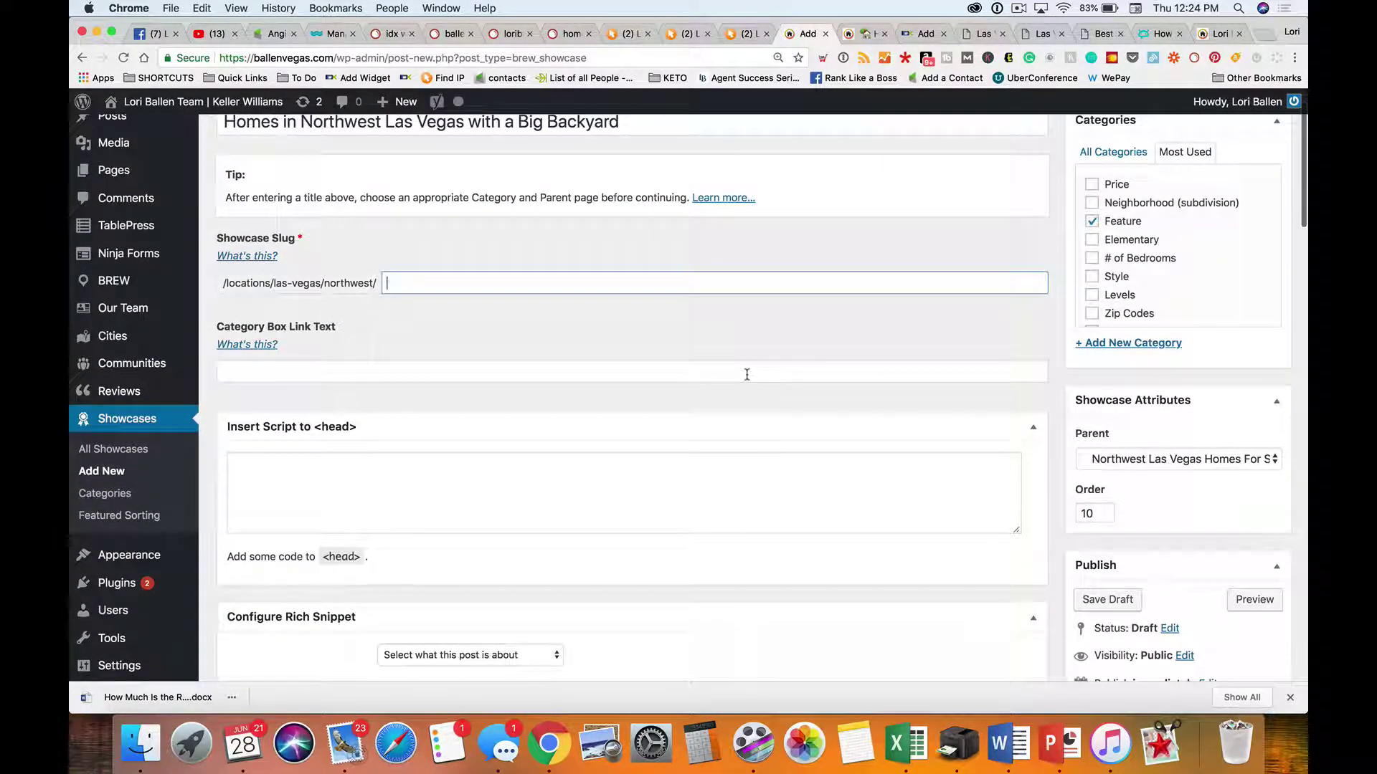
Set the showcase's parent page to Single Family Homes in Northwest Las Vegas
{"action": "scroll", "coordinate": [747, 375], "scroll_direction": "up", "scroll_amount": 1}
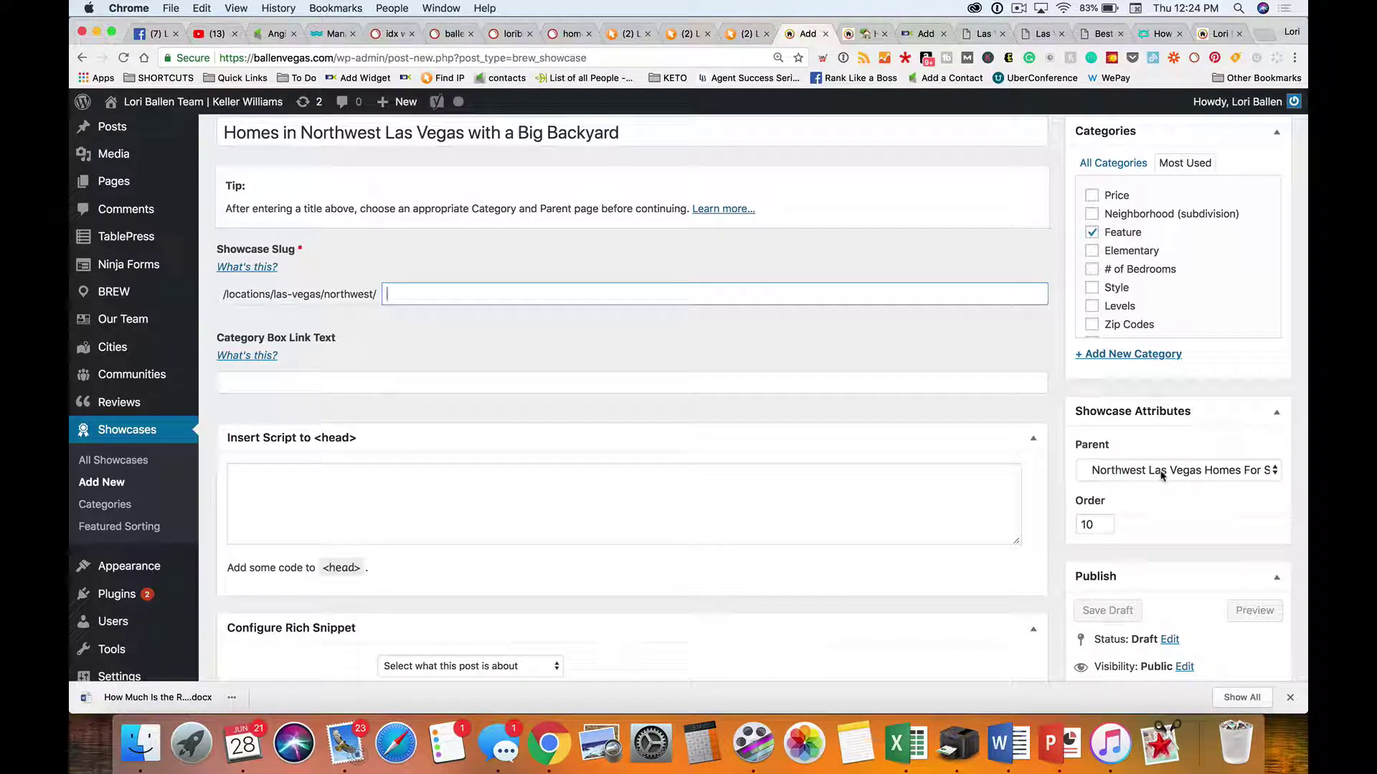
{"action": "left_click", "coordinate": [1163, 477]}
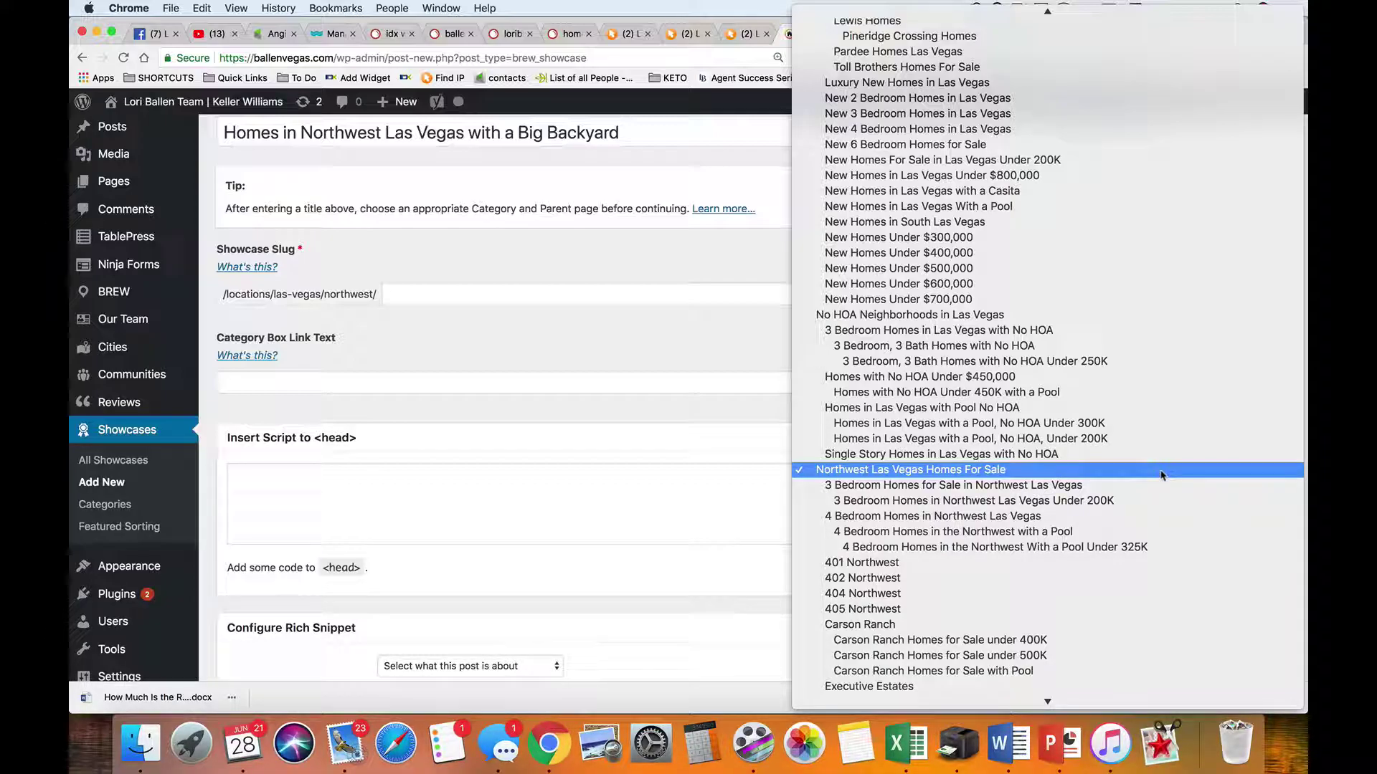
{"action": "left_click", "coordinate": [1162, 471]}
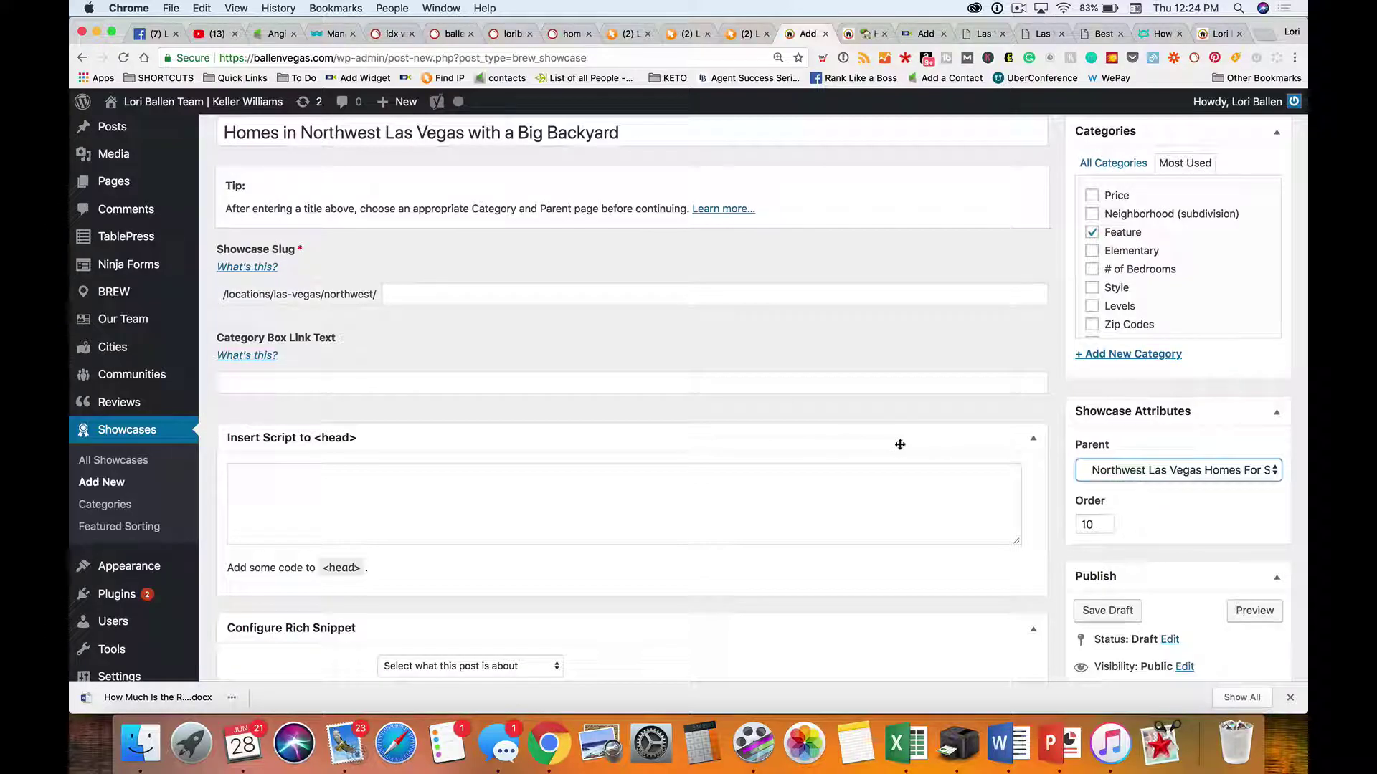
{"action": "scroll", "coordinate": [738, 419], "scroll_direction": "up", "scroll_amount": 2}
{"action": "scroll", "coordinate": [739, 416], "scroll_direction": "down", "scroll_amount": 1}
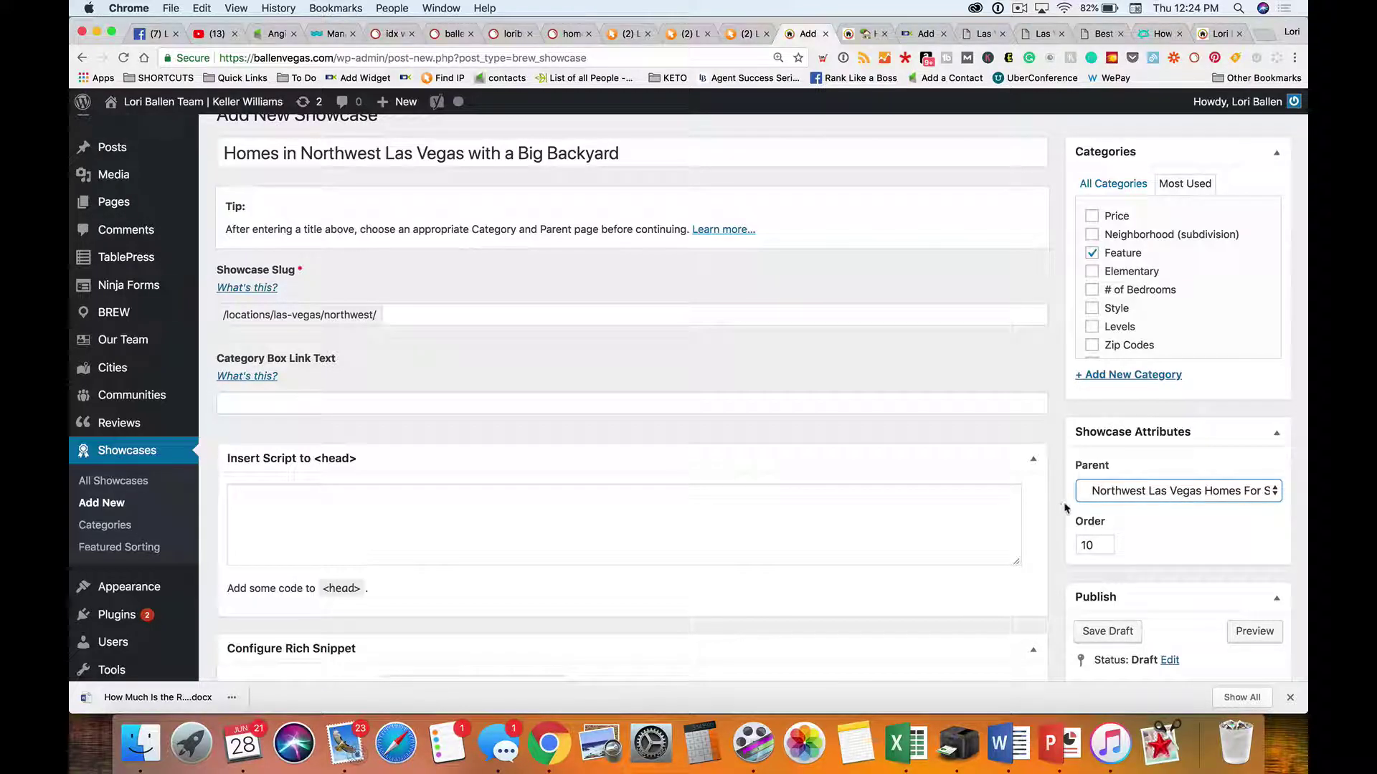
{"action": "left_click", "coordinate": [1147, 492]}
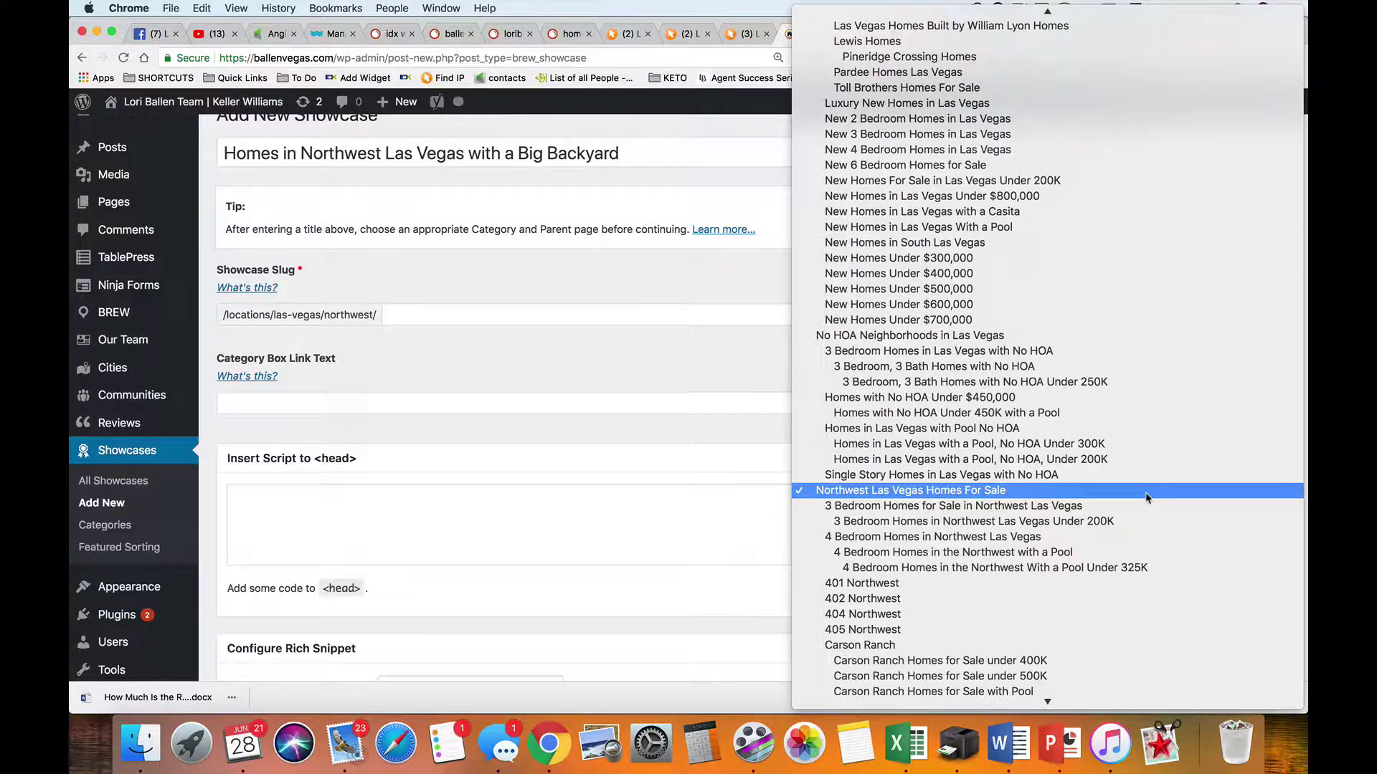
{"action": "scroll", "coordinate": [1147, 499], "scroll_direction": "up", "scroll_amount": 10}
{"action": "scroll", "coordinate": [1147, 498], "scroll_direction": "up", "scroll_amount": 10}
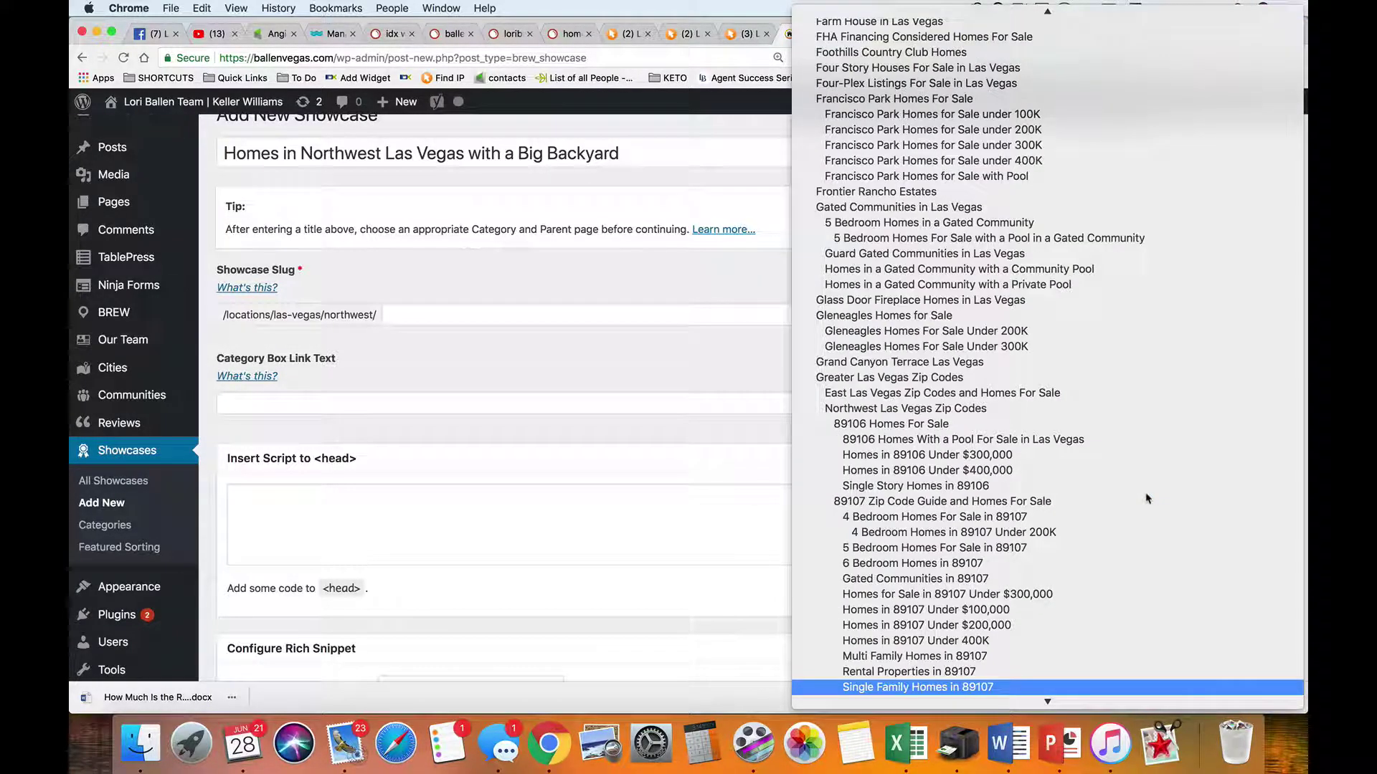
{"action": "type", "text": "n"}
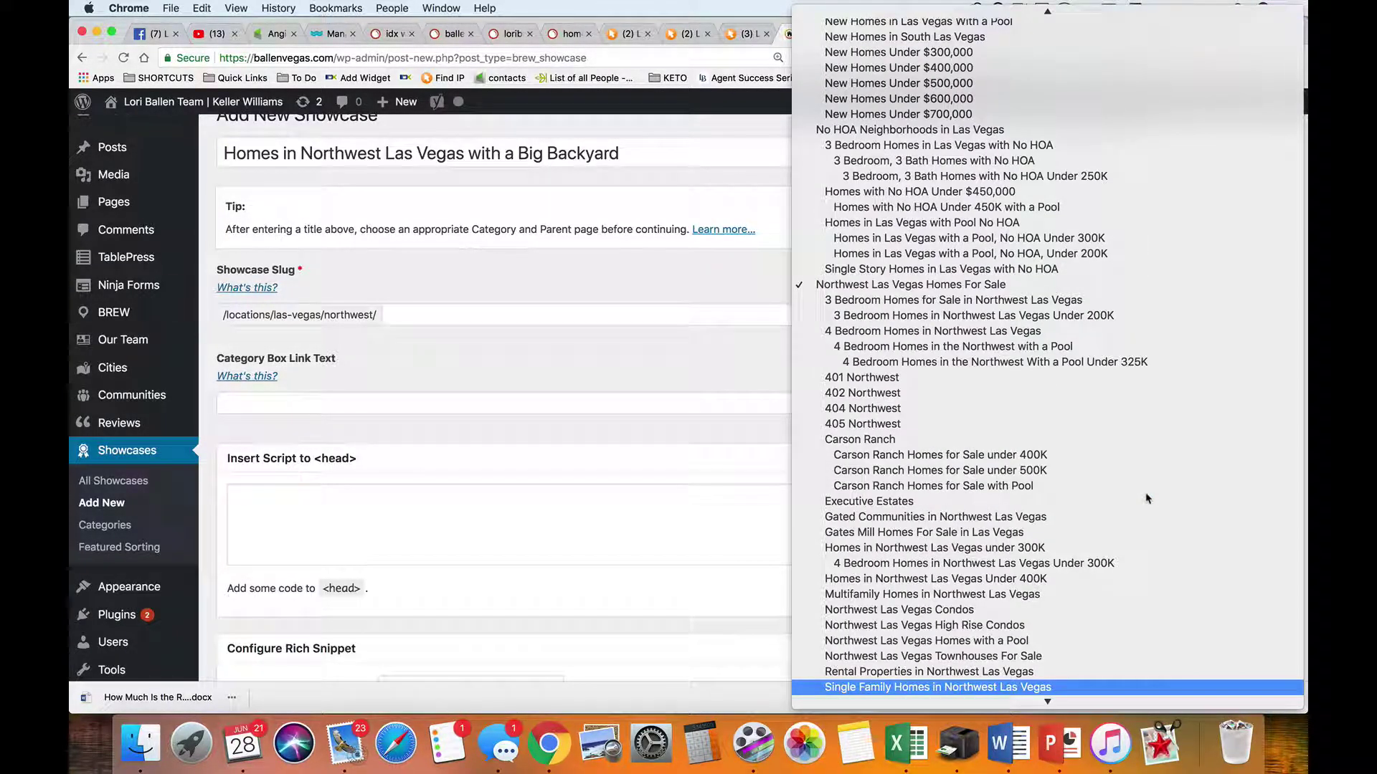
{"action": "key", "text": "Return"}
Enter "Big Backyard" as the showcase slug under the single-family-residential path
{"action": "left_click", "coordinate": [415, 316]}
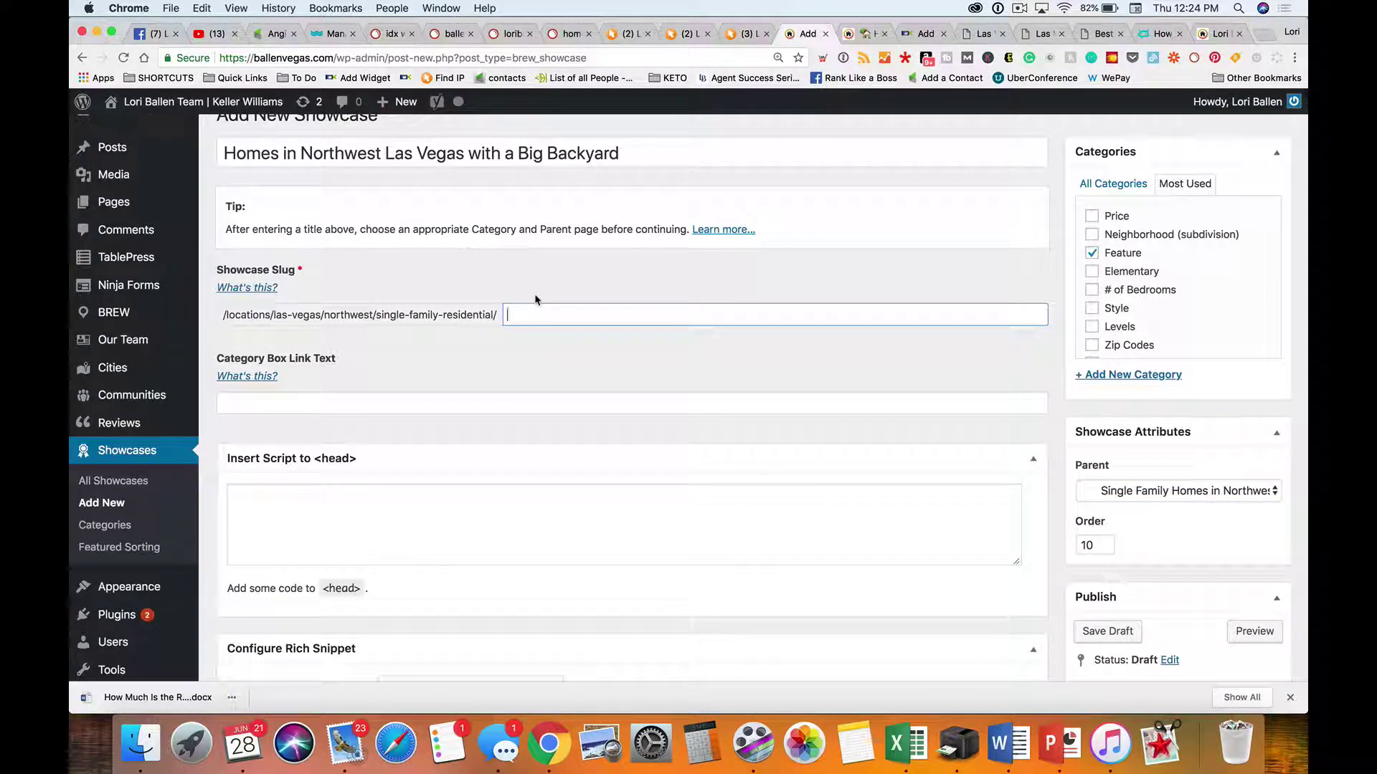
{"action": "type", "text": "Big Backyard"}
{"action": "key", "text": "Tab"}
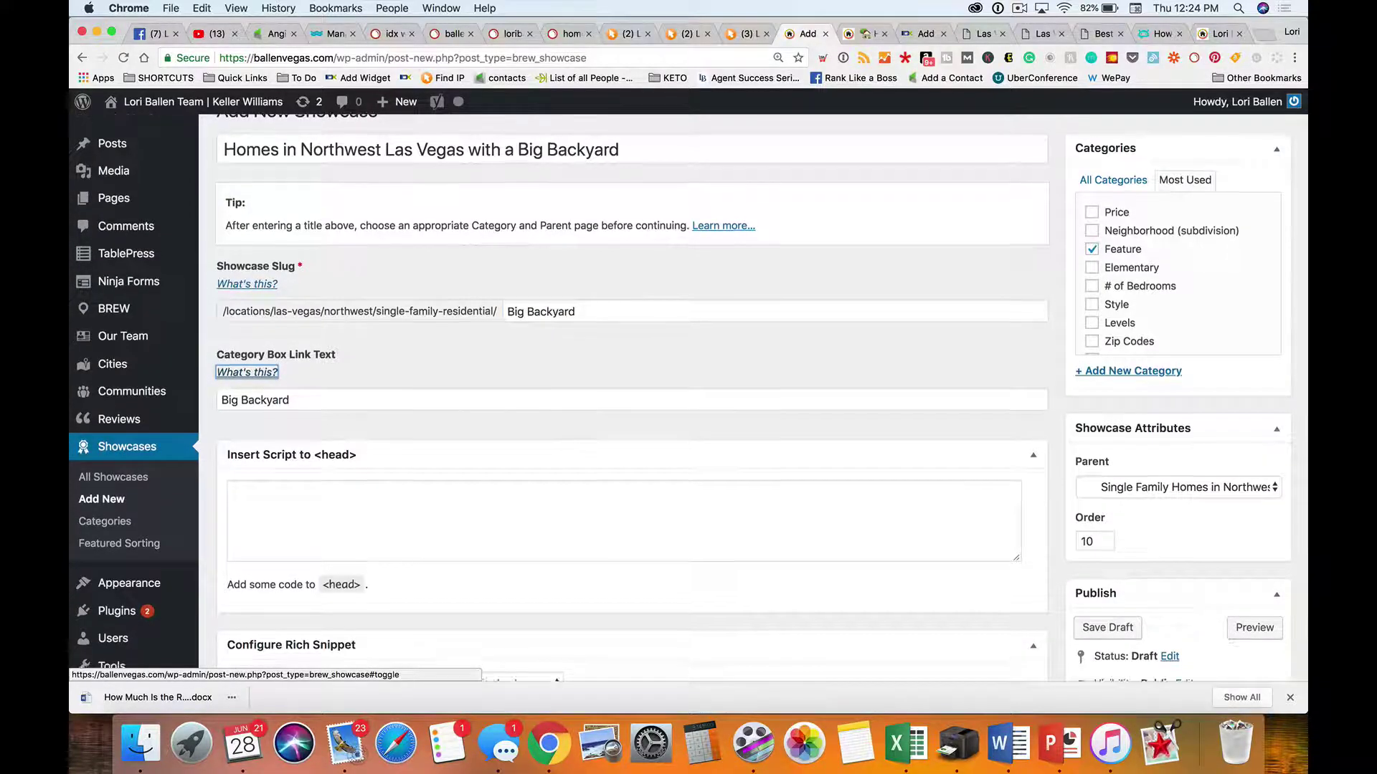
Add an IDX Broker Showcase Widget content block to the showcase and paste the copied widget code into it
{"action": "scroll", "coordinate": [735, 413], "scroll_direction": "down", "scroll_amount": 6}
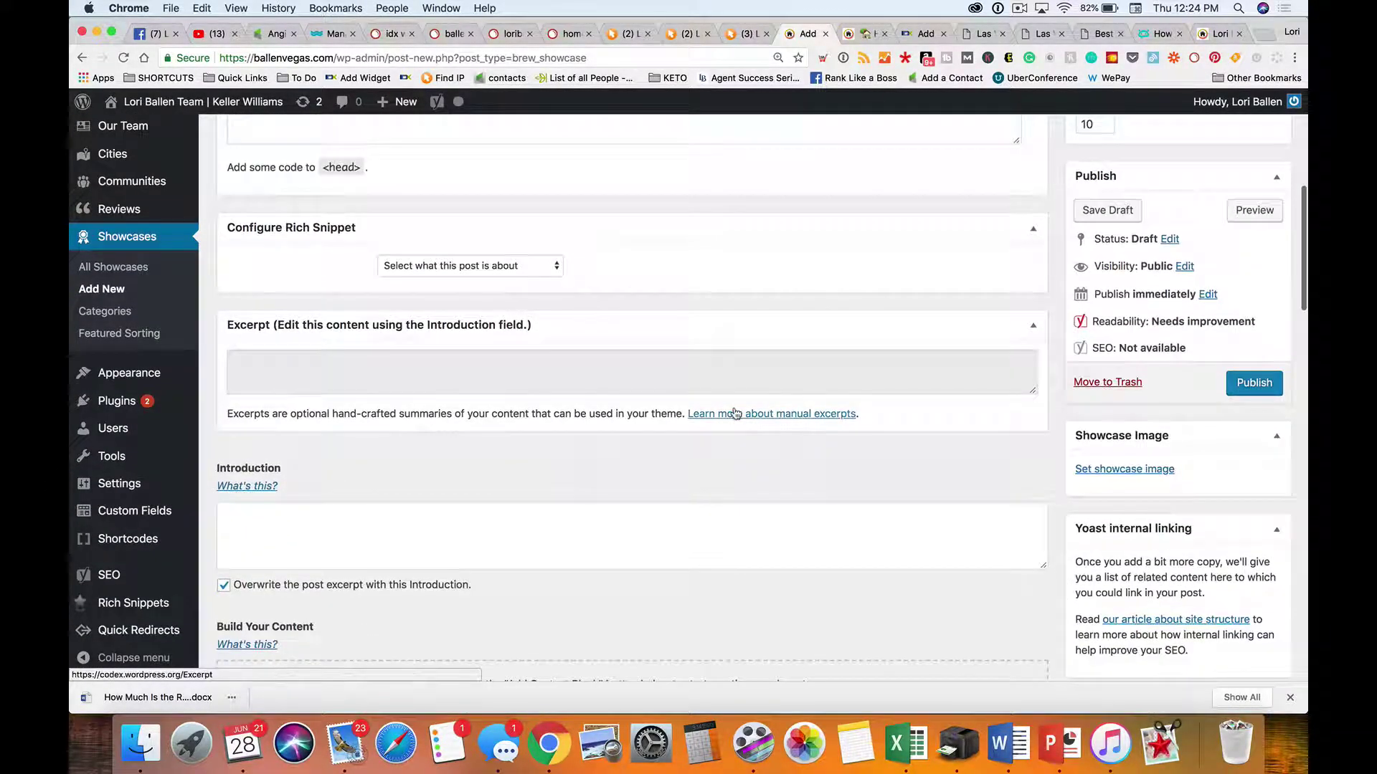
{"action": "scroll", "coordinate": [735, 414], "scroll_direction": "up", "scroll_amount": 1}
{"action": "scroll", "coordinate": [732, 412], "scroll_direction": "down", "scroll_amount": 7}
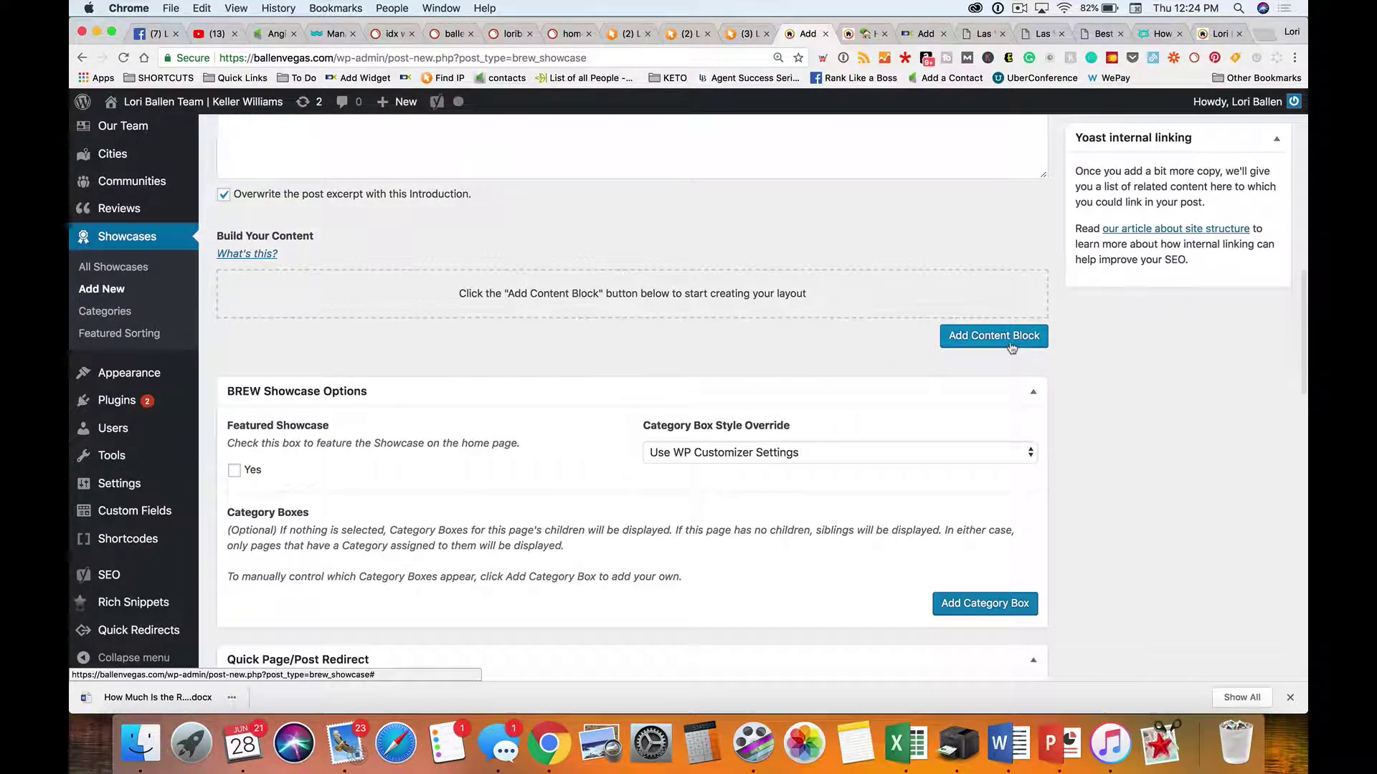
{"action": "left_click", "coordinate": [994, 335]}
{"action": "left_click", "coordinate": [918, 234]}
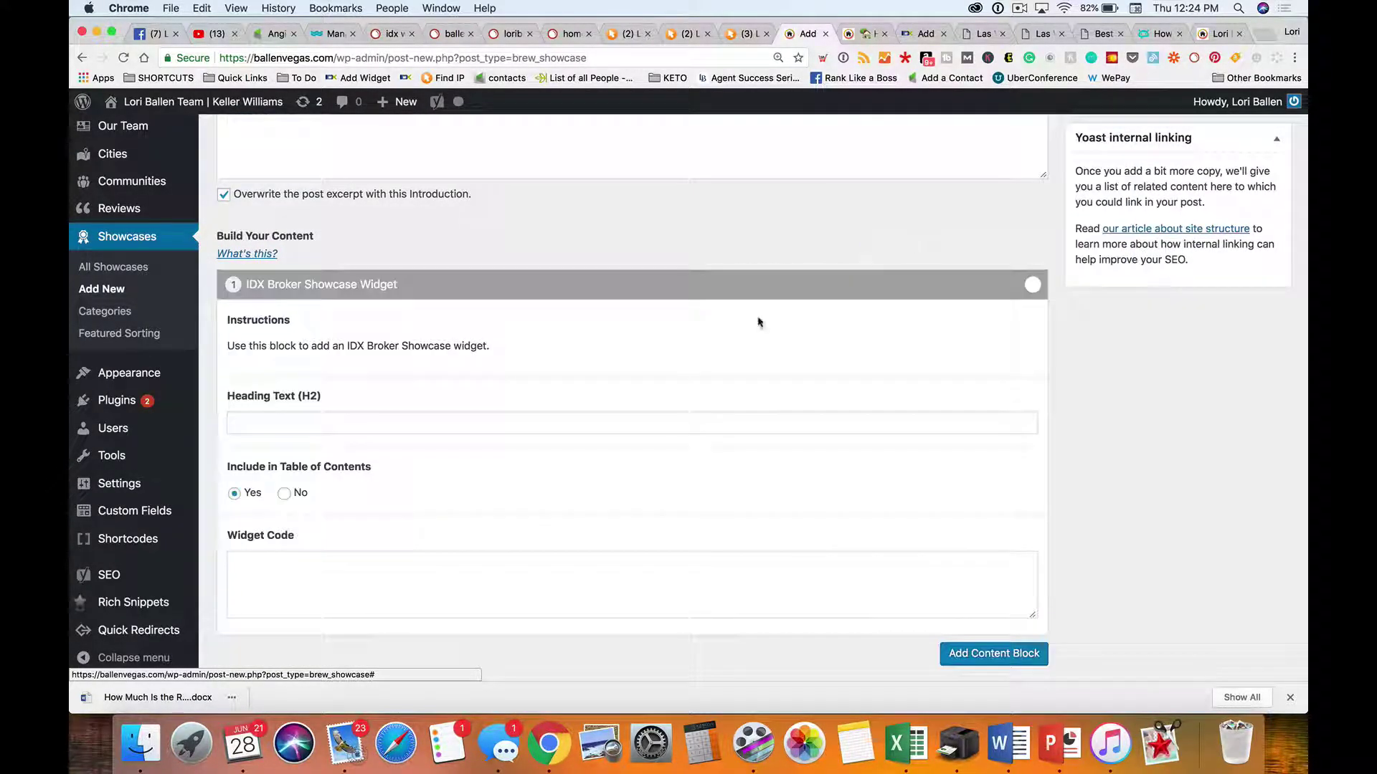
{"action": "scroll", "coordinate": [623, 399], "scroll_direction": "down", "scroll_amount": 1}
{"action": "left_click", "coordinate": [532, 515]}
{"action": "type", "text": "<script charset=\"UTF-8\" type=\"text/javascript\" id=\"idxwidgetsrc-62102\" src=\"//homes.ballenvegas.com/idx/customshowcasejs.php?widgetid=62102\"></script>"}
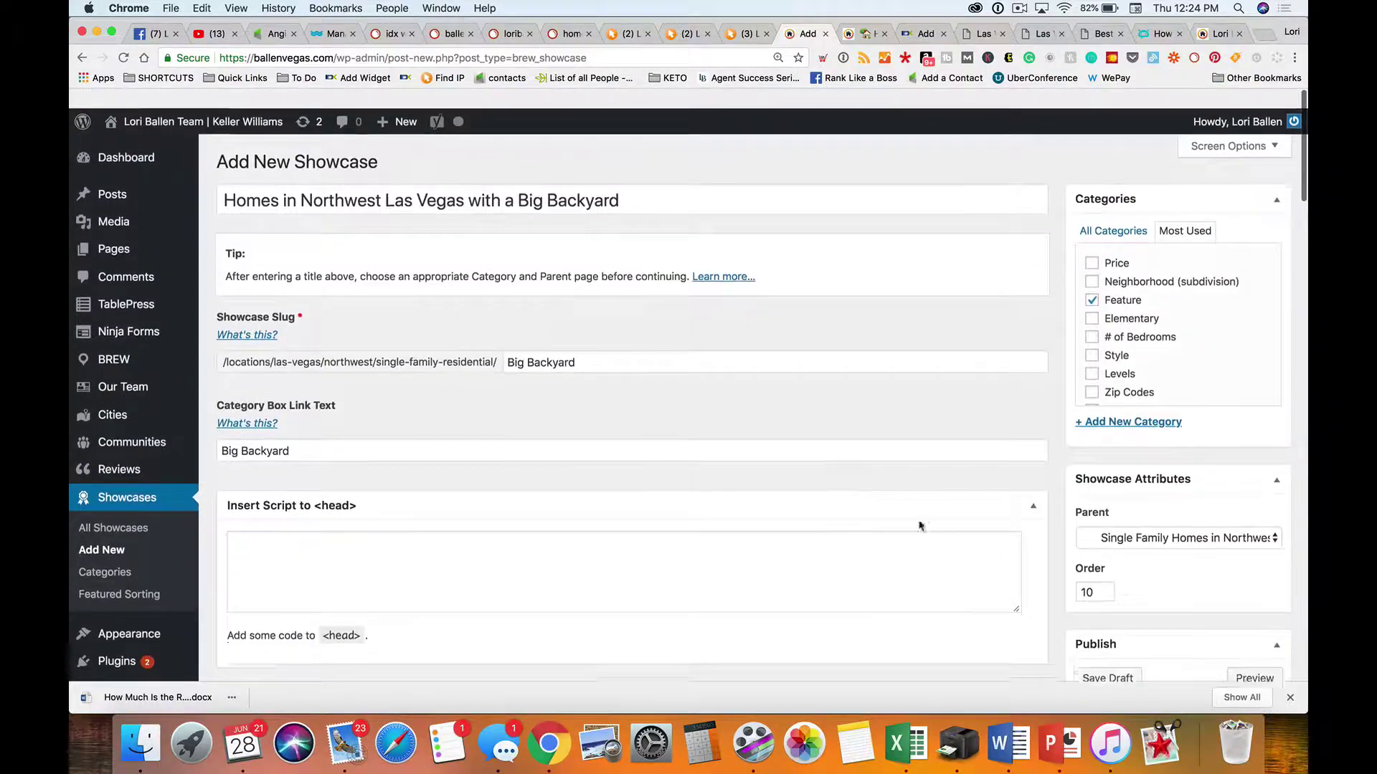
Publish the showcase and open its live page
{"action": "scroll", "coordinate": [932, 545], "scroll_direction": "down", "scroll_amount": 5}
{"action": "left_click", "coordinate": [1266, 561]}
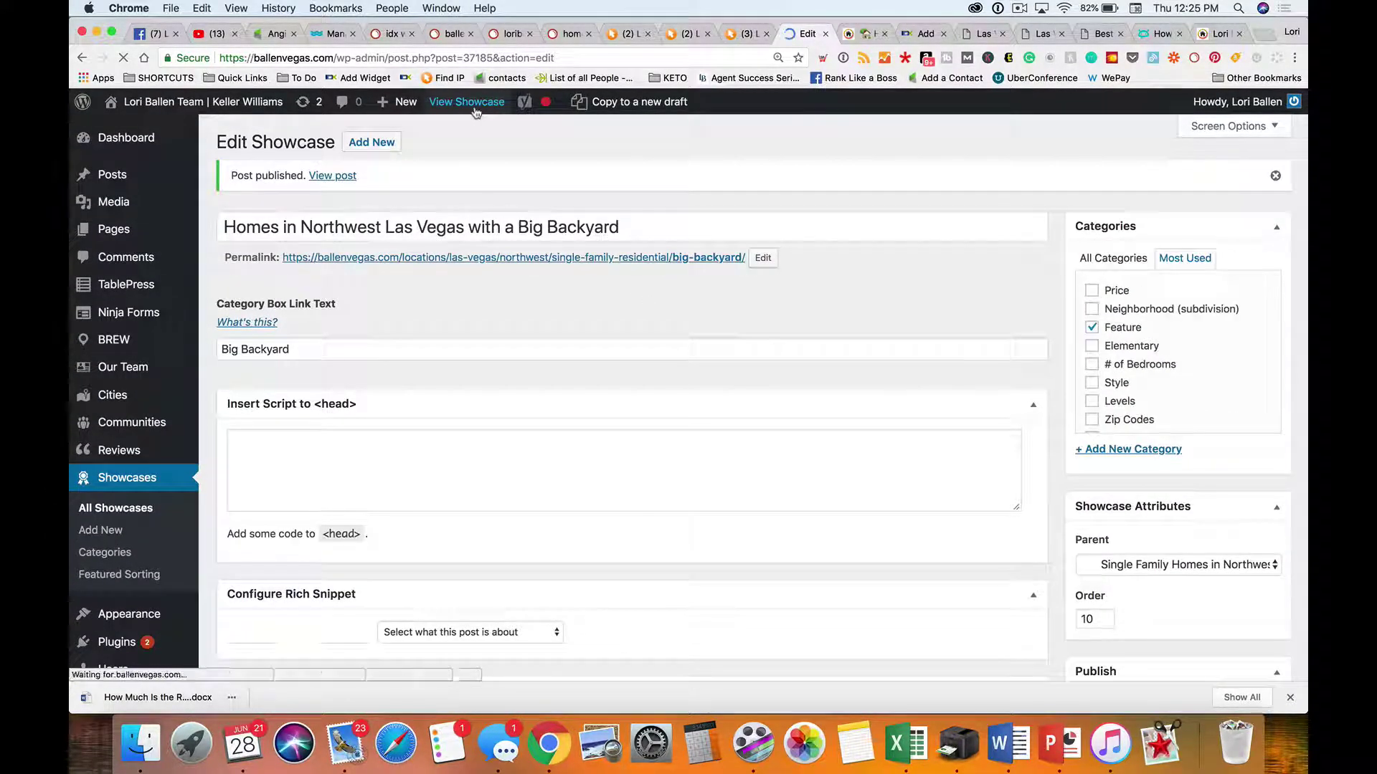
{"action": "left_click", "coordinate": [474, 102]}
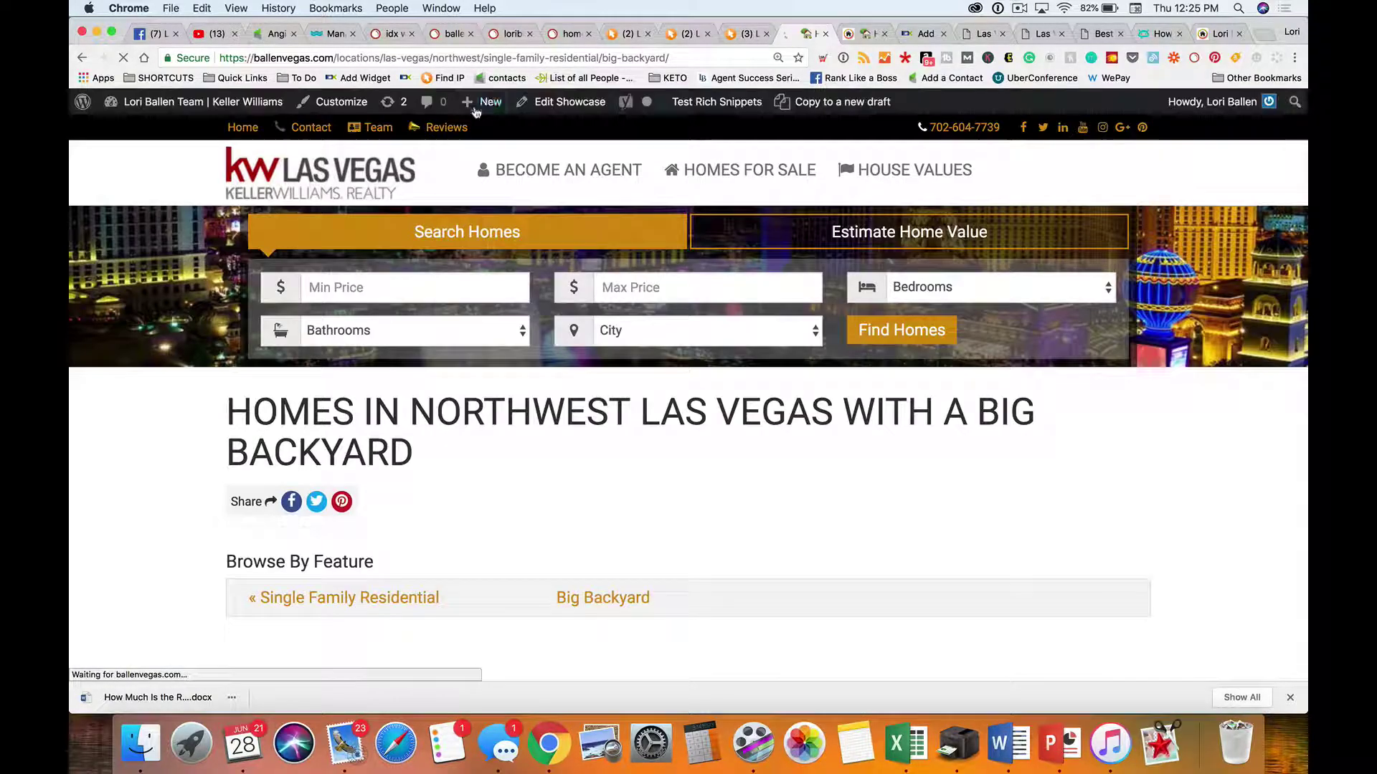
Examine the published Northwest Las Vegas big backyard page, checking its listings, View All Results link and Browse By Feature links
{"action": "scroll", "coordinate": [537, 406], "scroll_direction": "down", "scroll_amount": 3}
{"action": "scroll", "coordinate": [538, 407], "scroll_direction": "down", "scroll_amount": 15}
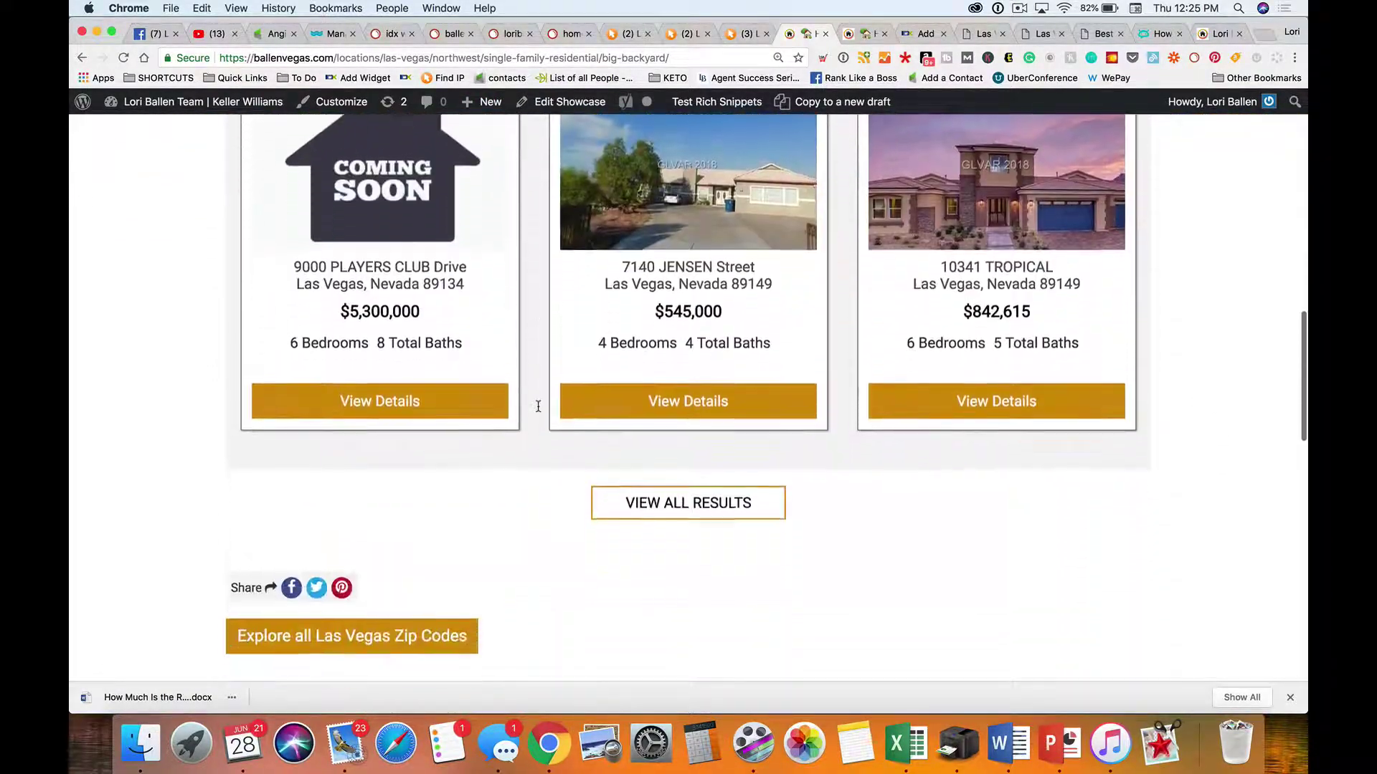
{"action": "scroll", "coordinate": [536, 392], "scroll_direction": "down", "scroll_amount": 5}
{"action": "scroll", "coordinate": [536, 391], "scroll_direction": "up", "scroll_amount": 20}
{"action": "scroll", "coordinate": [536, 391], "scroll_direction": "down", "scroll_amount": 4}
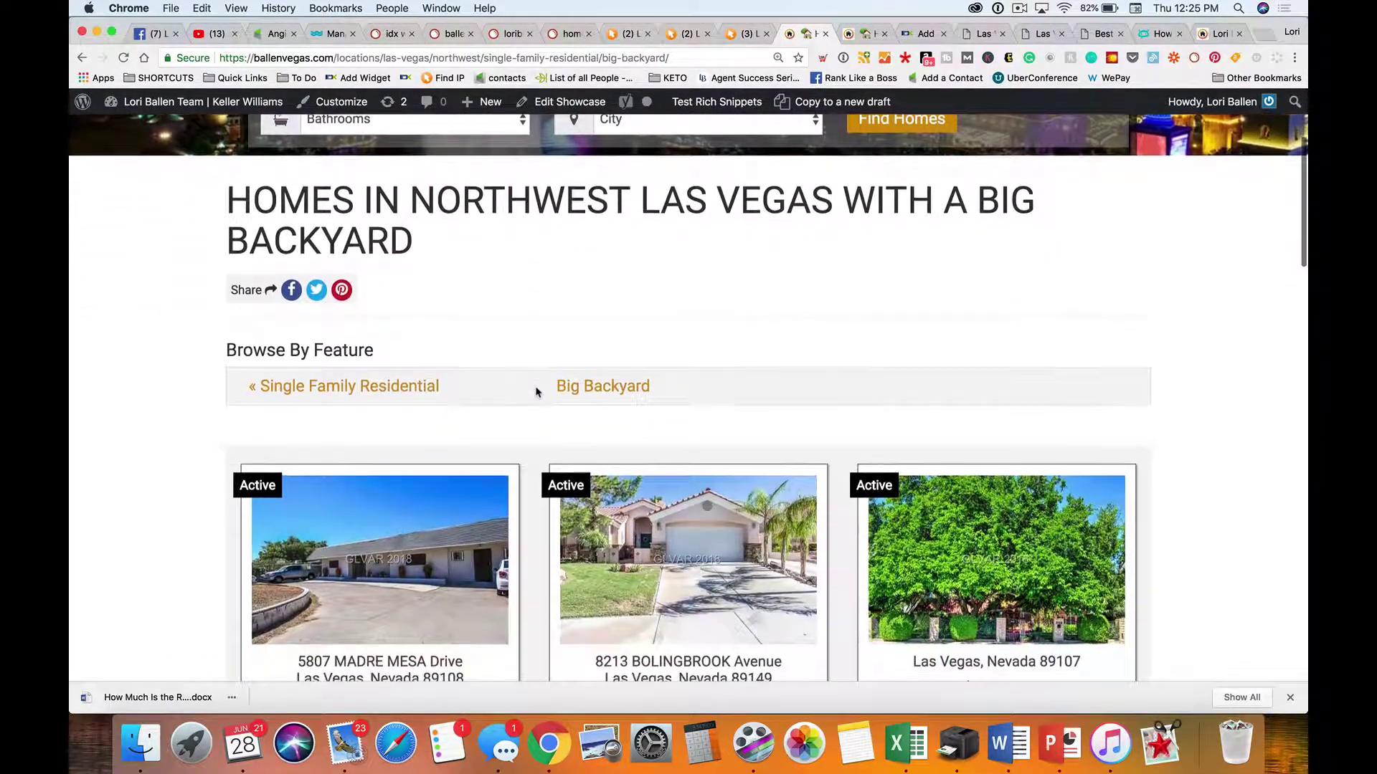
{"action": "scroll", "coordinate": [537, 391], "scroll_direction": "down", "scroll_amount": 1}
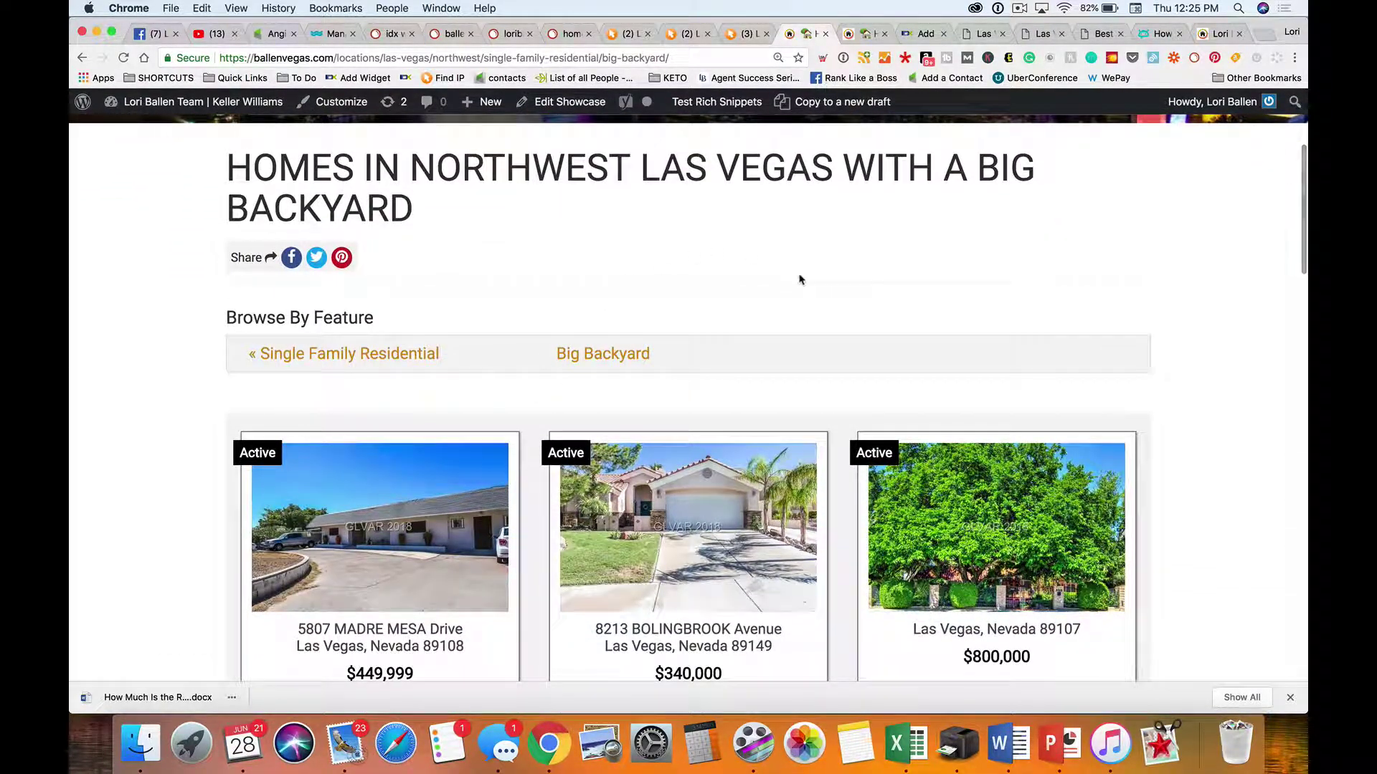
{"action": "scroll", "coordinate": [799, 280], "scroll_direction": "down", "scroll_amount": 2}
{"action": "scroll", "coordinate": [800, 280], "scroll_direction": "up", "scroll_amount": 1}
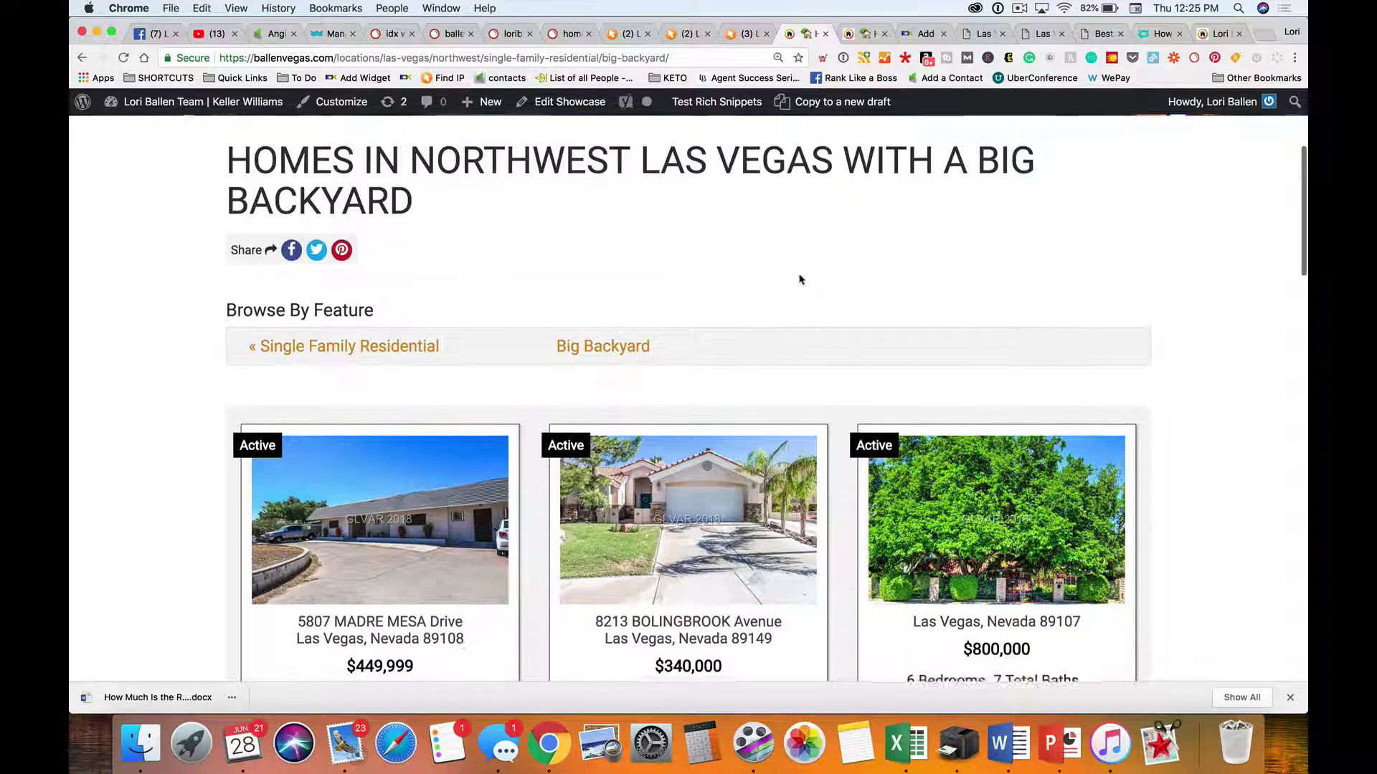